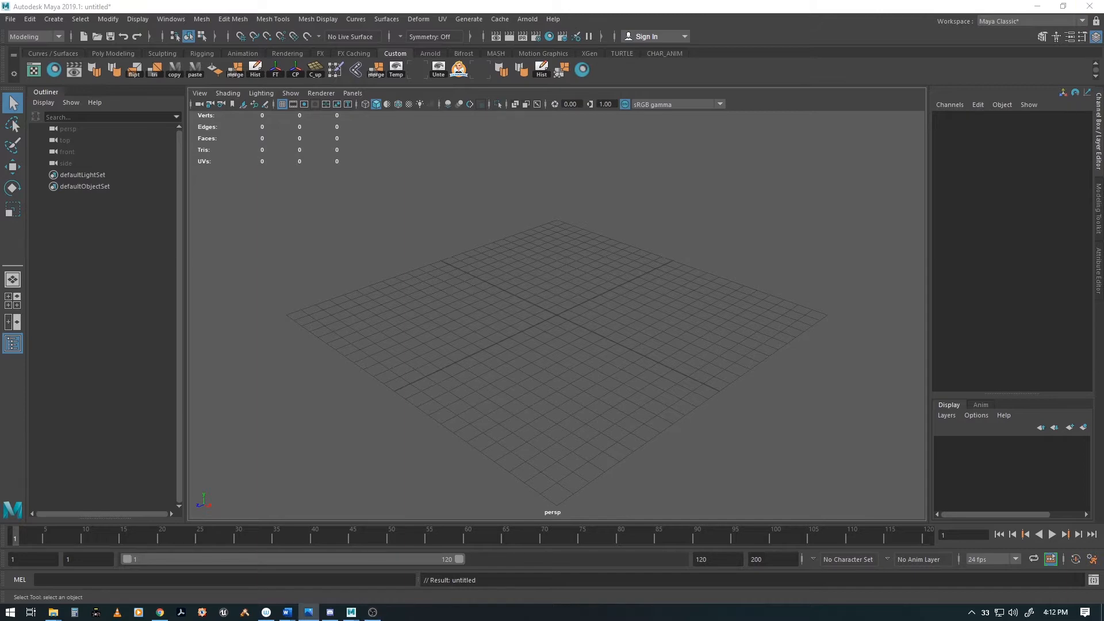
Switch to the Photos reference image planets-distance-order-Sun.jpg and examine the relative diameters and order of the planets.
{"action": "left_click", "coordinate": [309, 612]}
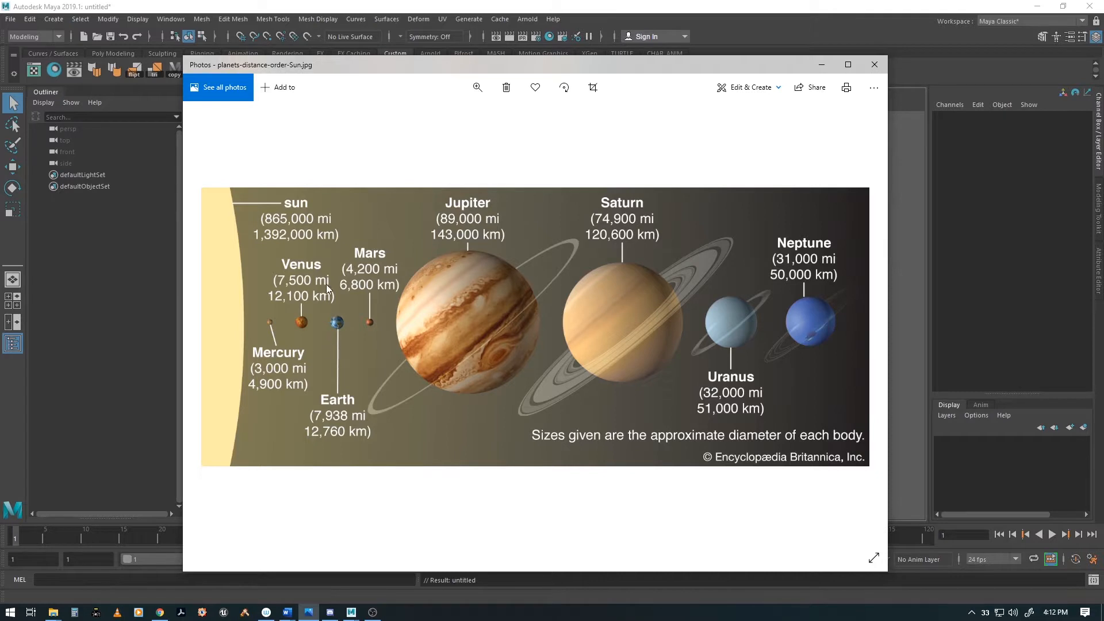
{"action": "mouse_move", "coordinate": [854, 314]}
{"action": "left_click_drag", "start_coordinate": [551, 64], "coordinate": [637, 0]}
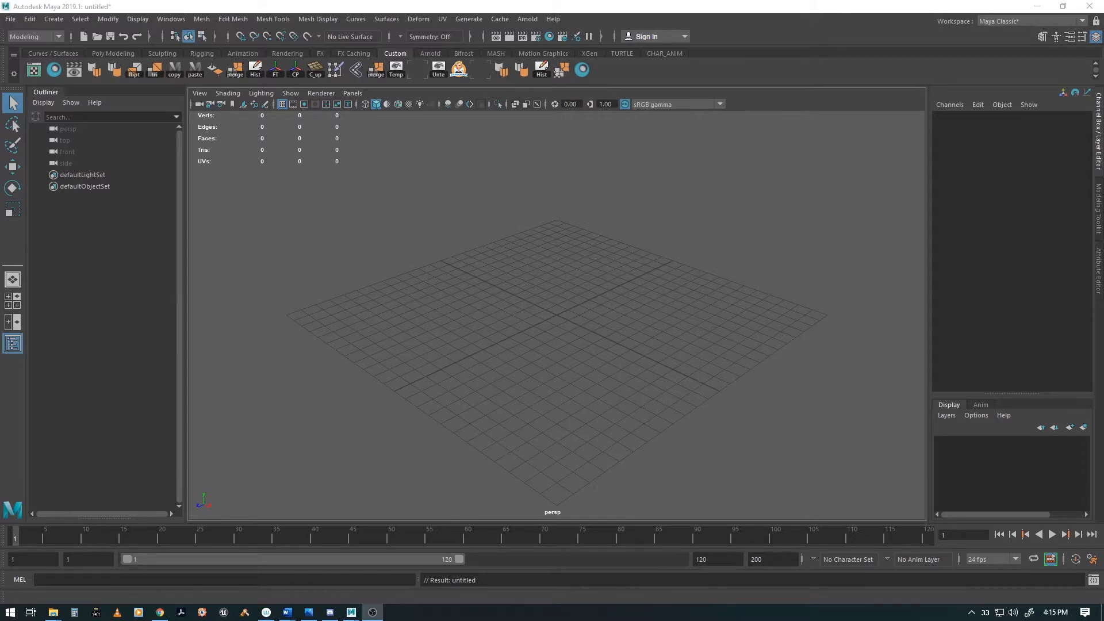
{"action": "left_click_drag", "start_coordinate": [683, 0], "coordinate": [560, 75]}
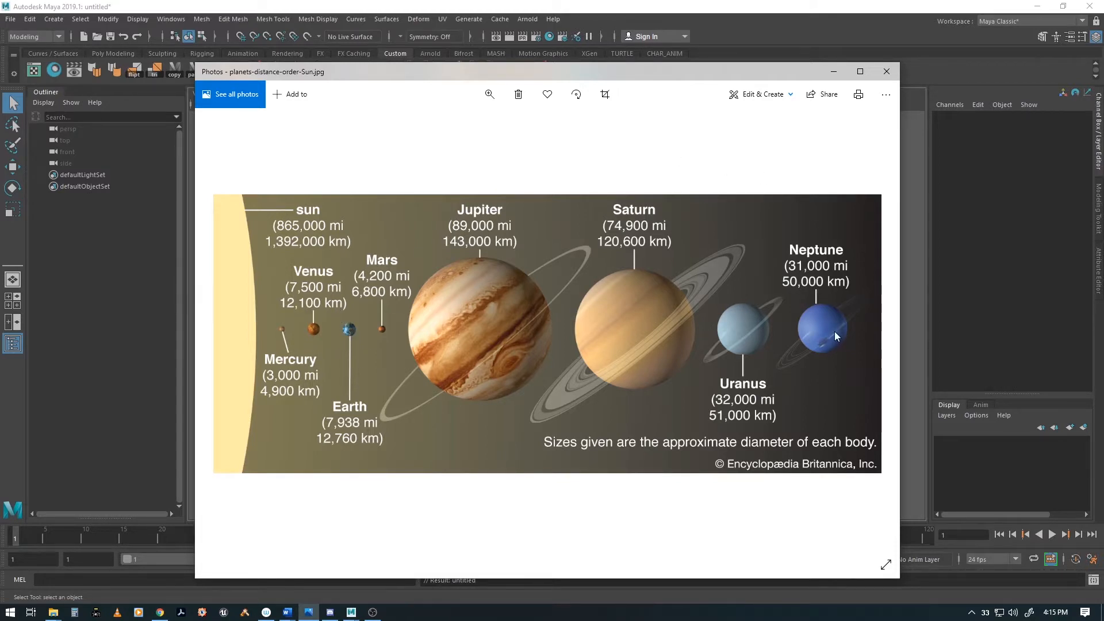
{"action": "mouse_move", "coordinate": [861, 333]}
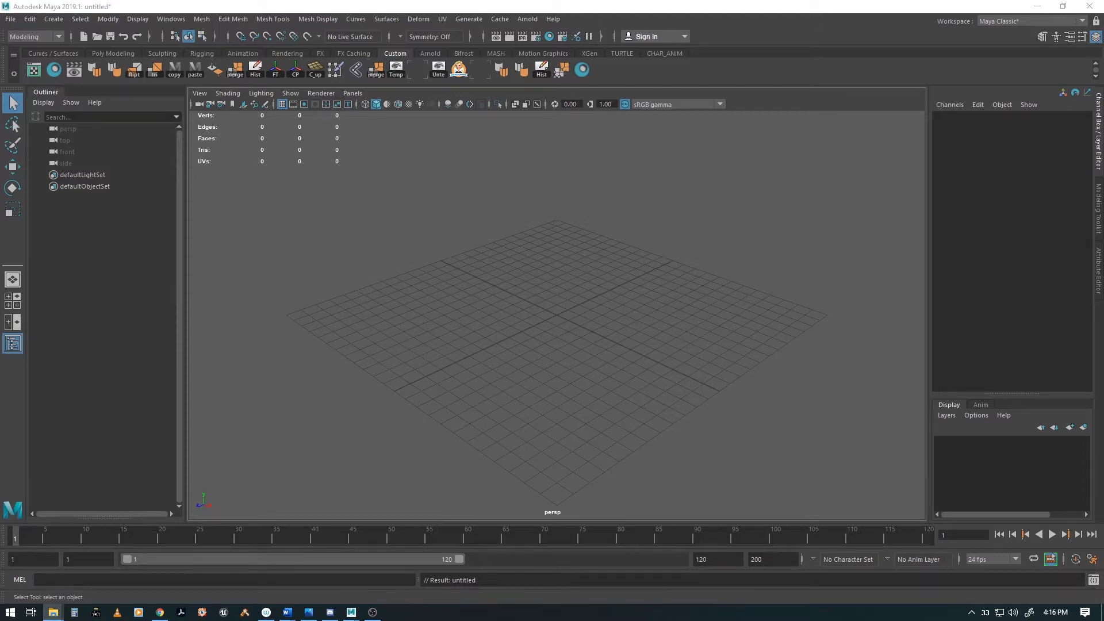
Bring up the solar system textures folder and preview 2k_ceres_fictional.jpg, then move the folder window out of the way.
{"action": "left_click_drag", "start_coordinate": [602, 0], "coordinate": [545, 64]}
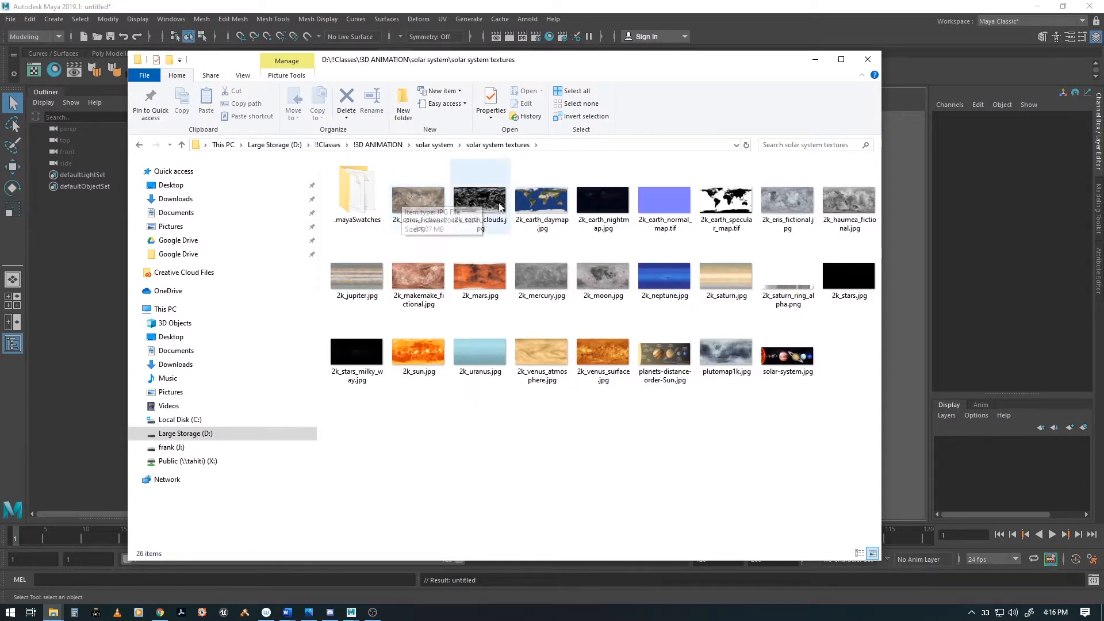
{"action": "left_click", "coordinate": [439, 212]}
{"action": "double_click", "coordinate": [439, 211]}
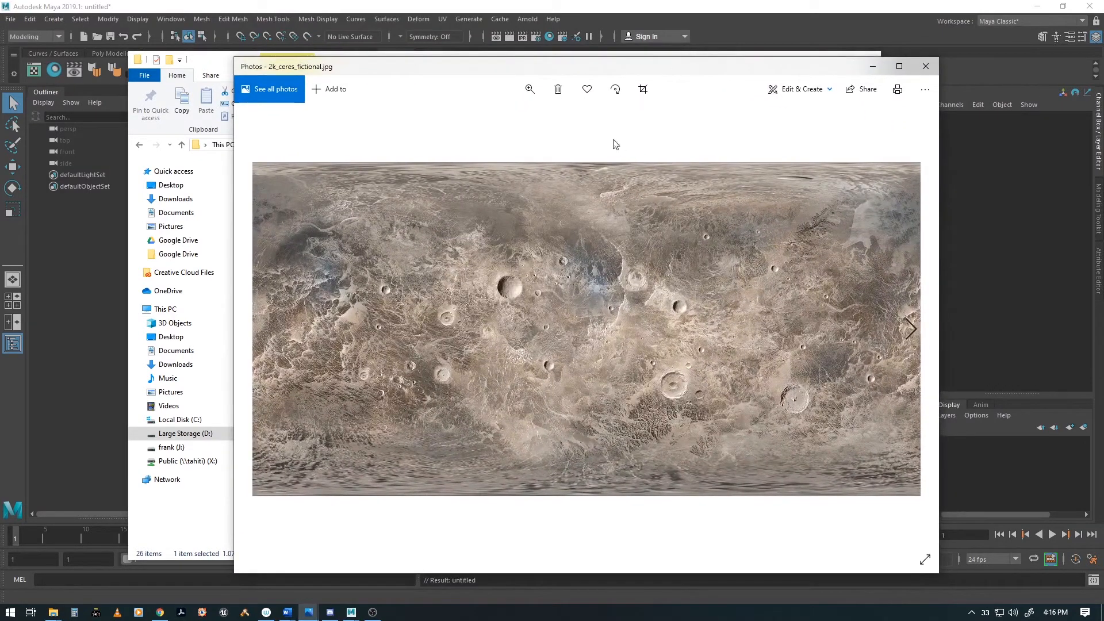
{"action": "left_click", "coordinate": [926, 66]}
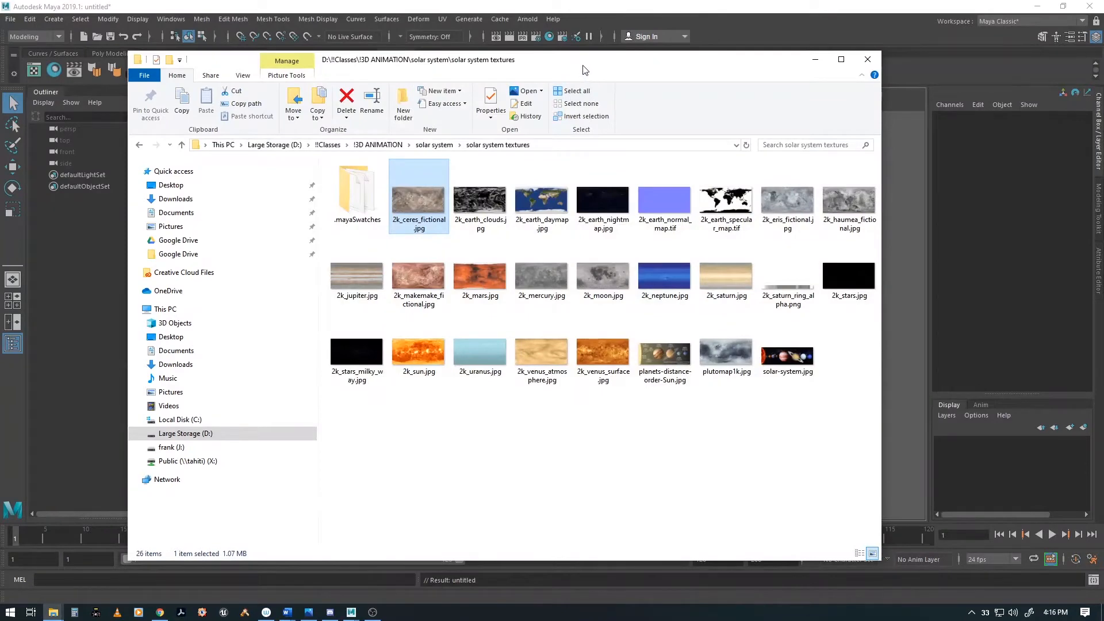
{"action": "left_click_drag", "start_coordinate": [582, 66], "coordinate": [731, 0]}
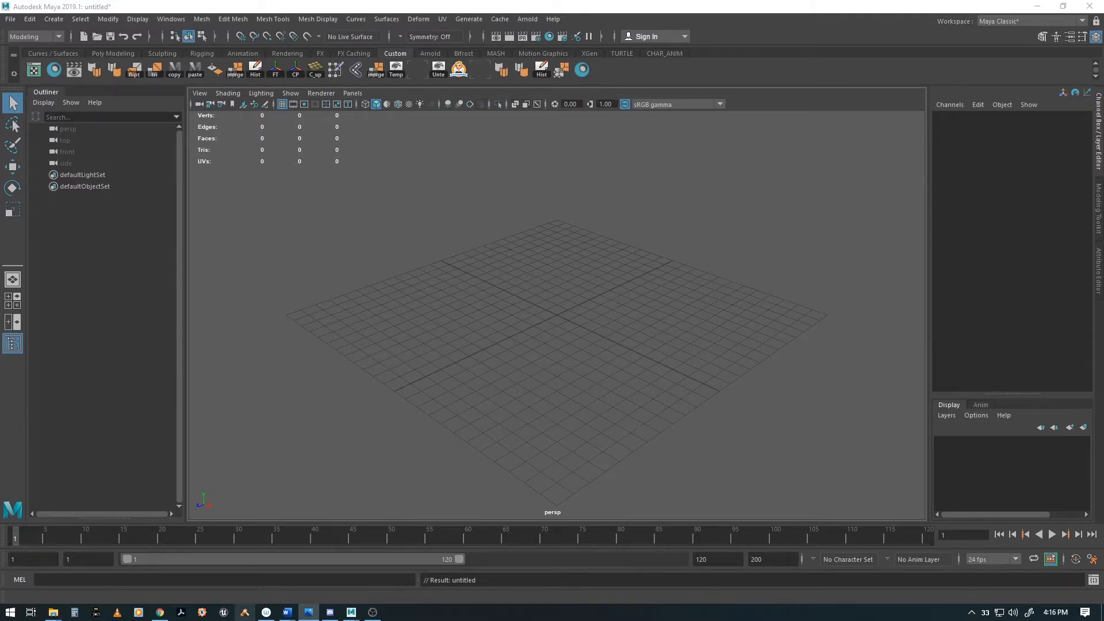
Create a polygon sphere at the origin to serve as the sun.
{"action": "middle_click_drag", "start_coordinate": [498, 369], "coordinate": [472, 344], "text": "alt"}
{"action": "left_click_drag", "start_coordinate": [472, 344], "coordinate": [432, 345], "text": "alt"}
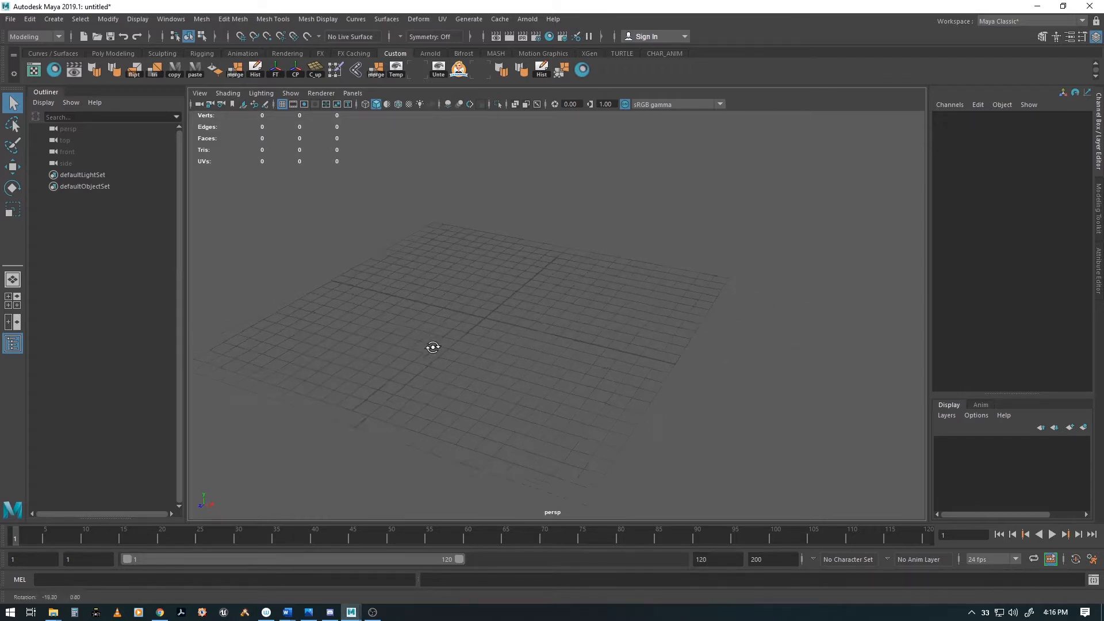
{"action": "middle_click_drag", "start_coordinate": [431, 346], "coordinate": [471, 346], "text": "alt"}
{"action": "right_click_drag", "start_coordinate": [472, 346], "coordinate": [508, 376], "text": "alt"}
{"action": "key", "text": "space"}
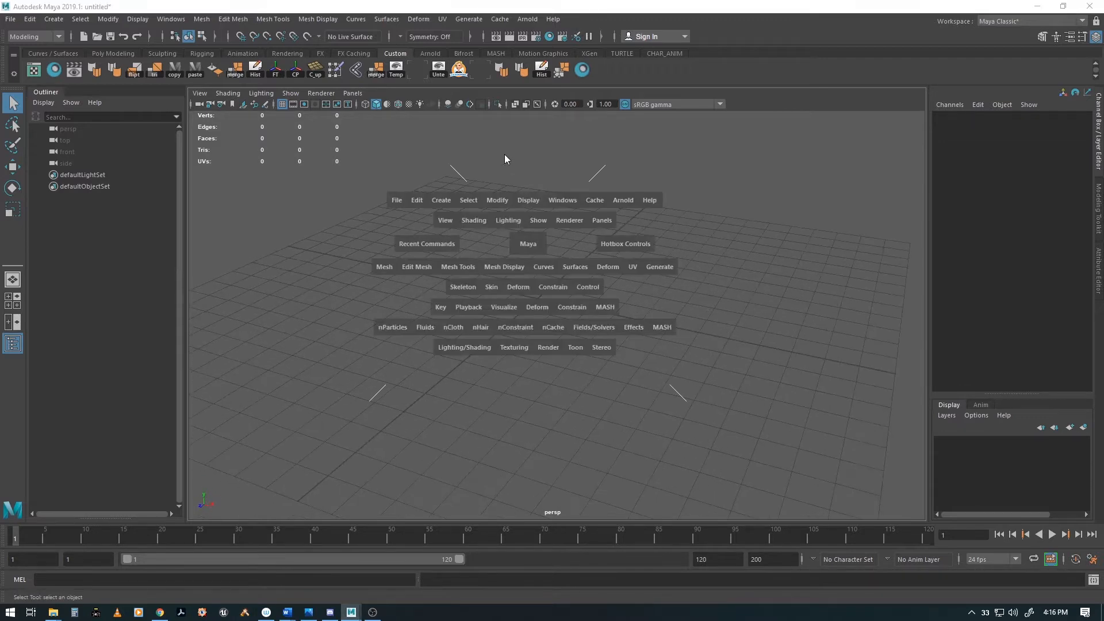
{"action": "left_click", "coordinate": [442, 201]}
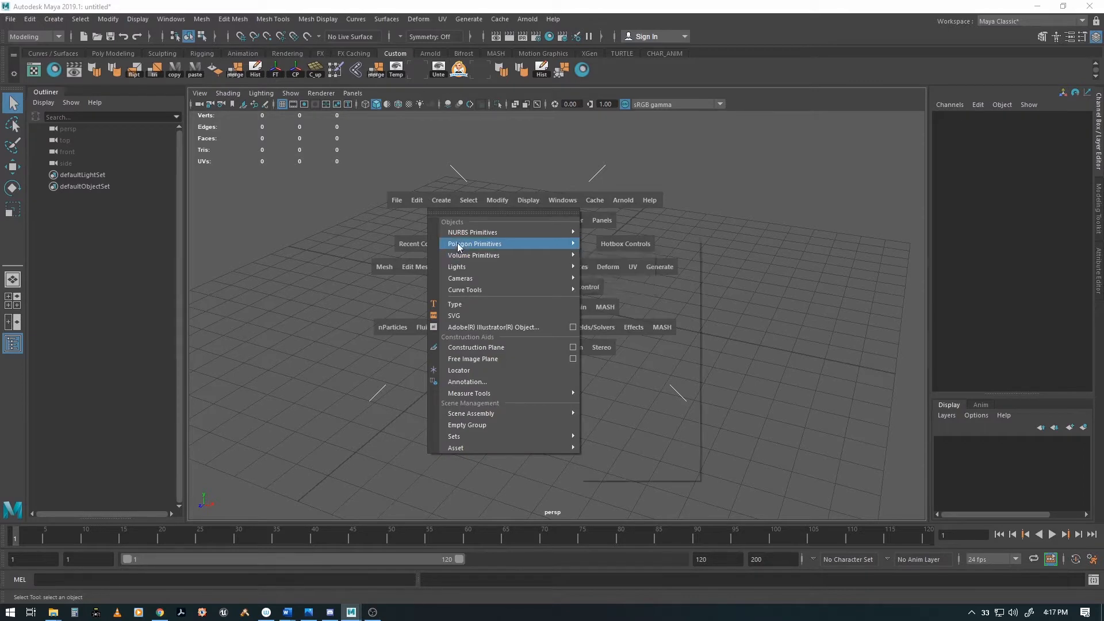
{"action": "mouse_move", "coordinate": [484, 244]}
{"action": "left_click", "coordinate": [645, 254]}
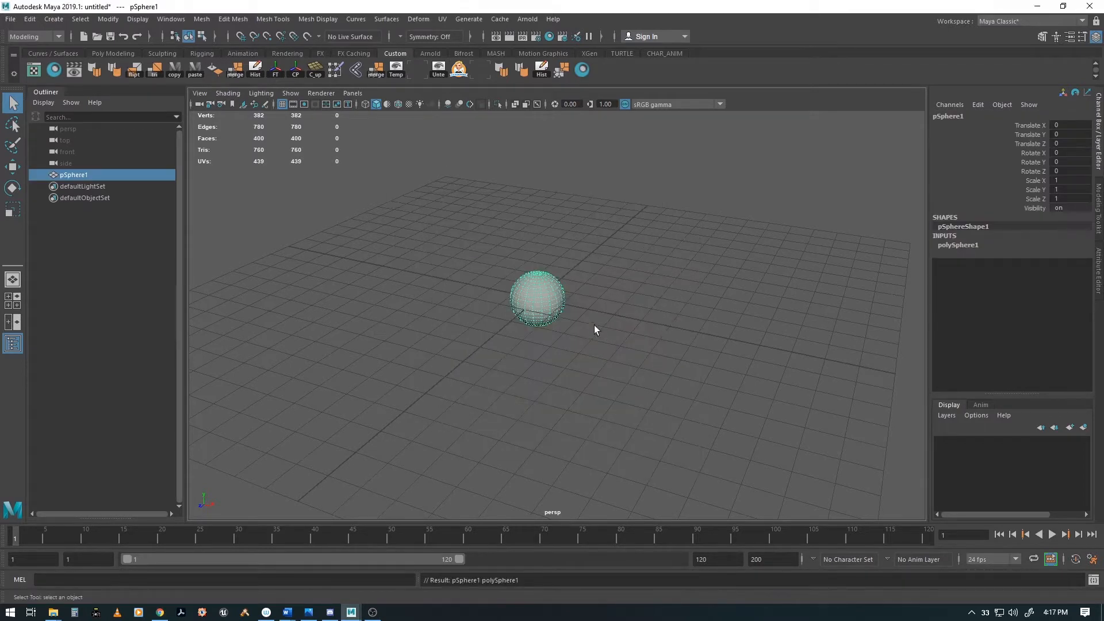
Scale the sun sphere uniformly to about 2.67.
{"action": "key", "text": "r"}
{"action": "middle_click_drag", "start_coordinate": [492, 296], "coordinate": [590, 265]}
{"action": "left_click_drag", "start_coordinate": [591, 264], "coordinate": [593, 262]}
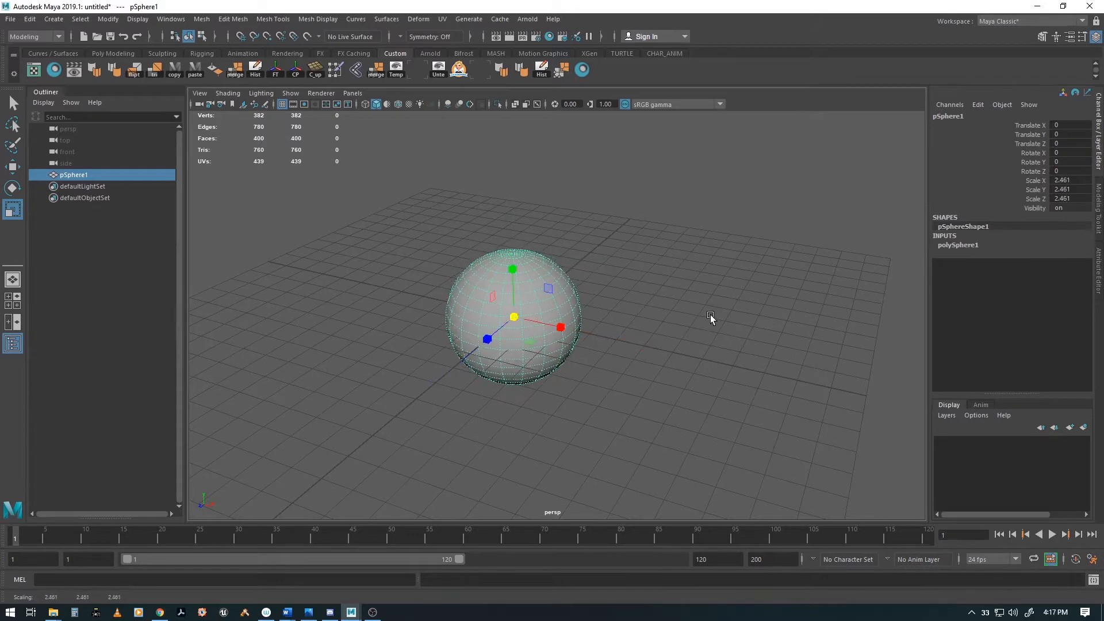
{"action": "middle_click_drag", "start_coordinate": [709, 315], "coordinate": [664, 276], "text": "alt"}
{"action": "left_click_drag", "start_coordinate": [467, 281], "coordinate": [484, 280]}
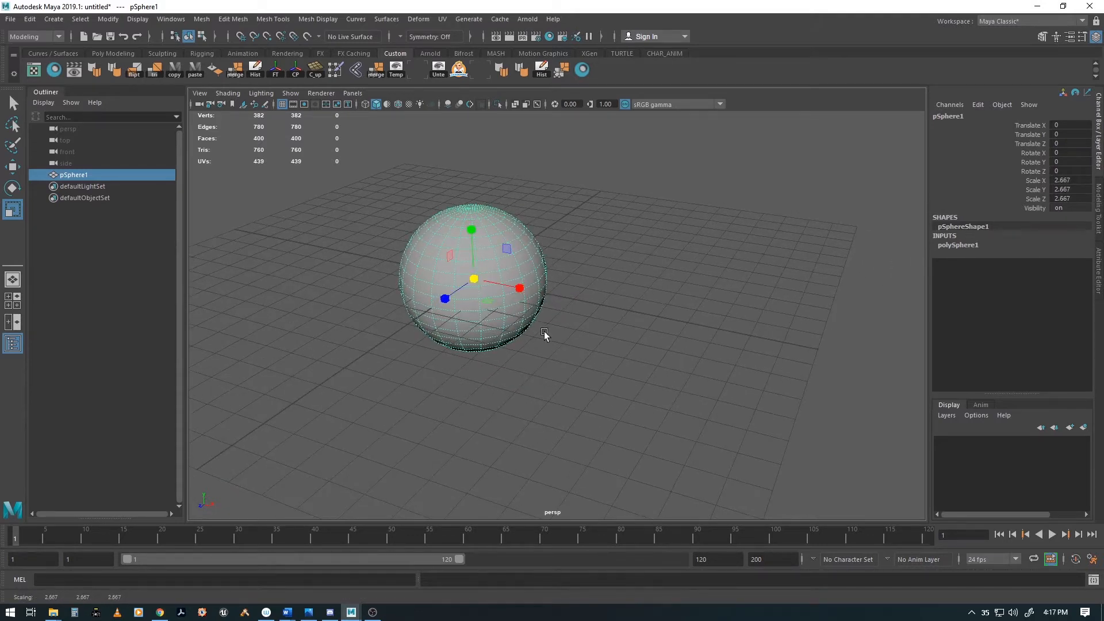
Duplicate the sun sphere for Mercury, shrink it to a scale of about 0.13 and place it at about X 3.94.
{"action": "key", "text": "w"}
{"action": "key", "text": "w"}
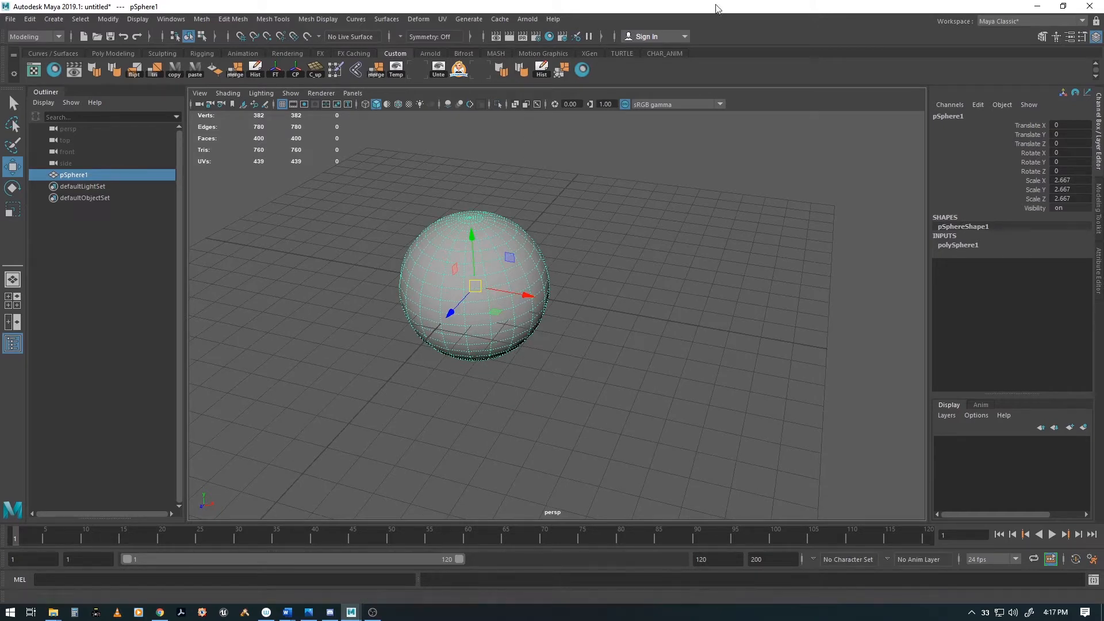
{"action": "key", "text": "ctrl+d"}
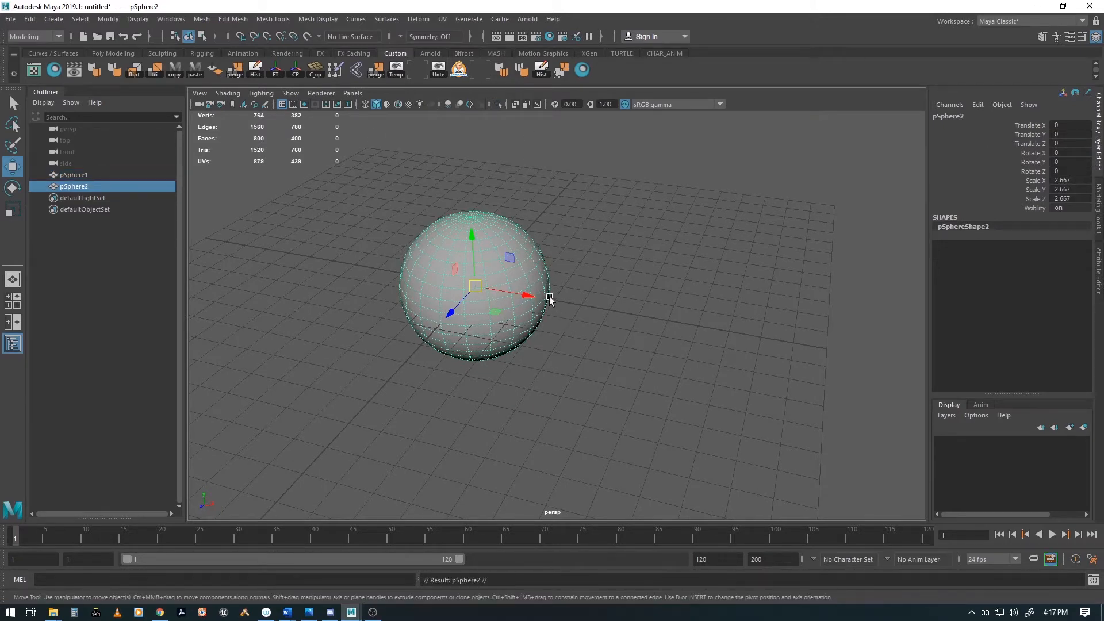
{"action": "left_click_drag", "start_coordinate": [524, 294], "coordinate": [461, 430]}
{"action": "key", "text": "r"}
{"action": "key", "text": "w"}
{"action": "middle_click_drag", "start_coordinate": [659, 387], "coordinate": [607, 399], "text": "alt"}
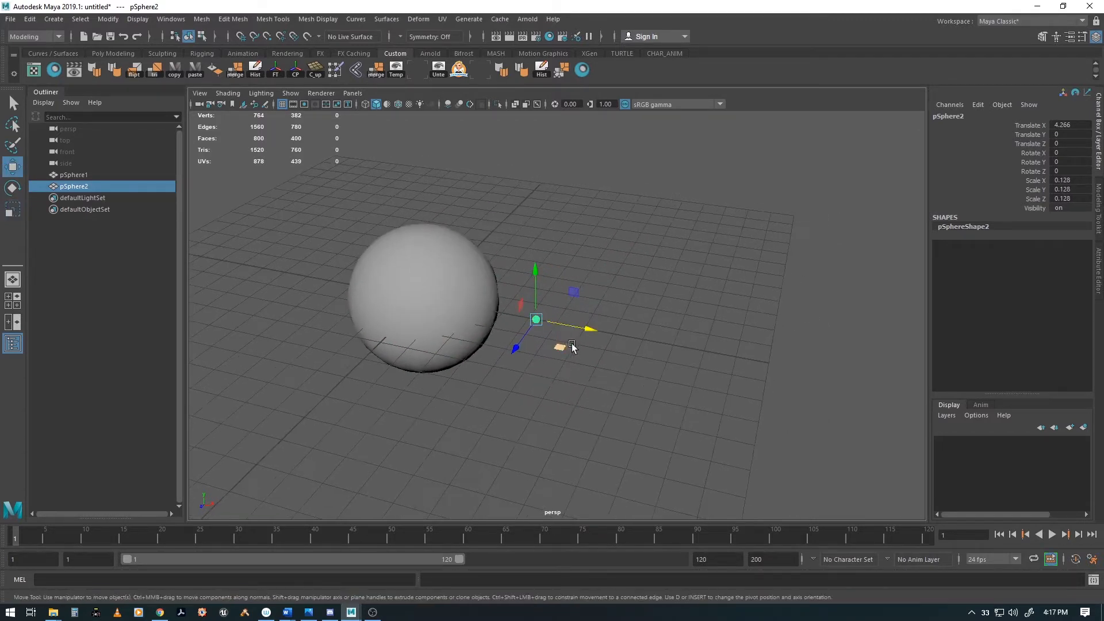
{"action": "left_click_drag", "start_coordinate": [574, 327], "coordinate": [565, 330]}
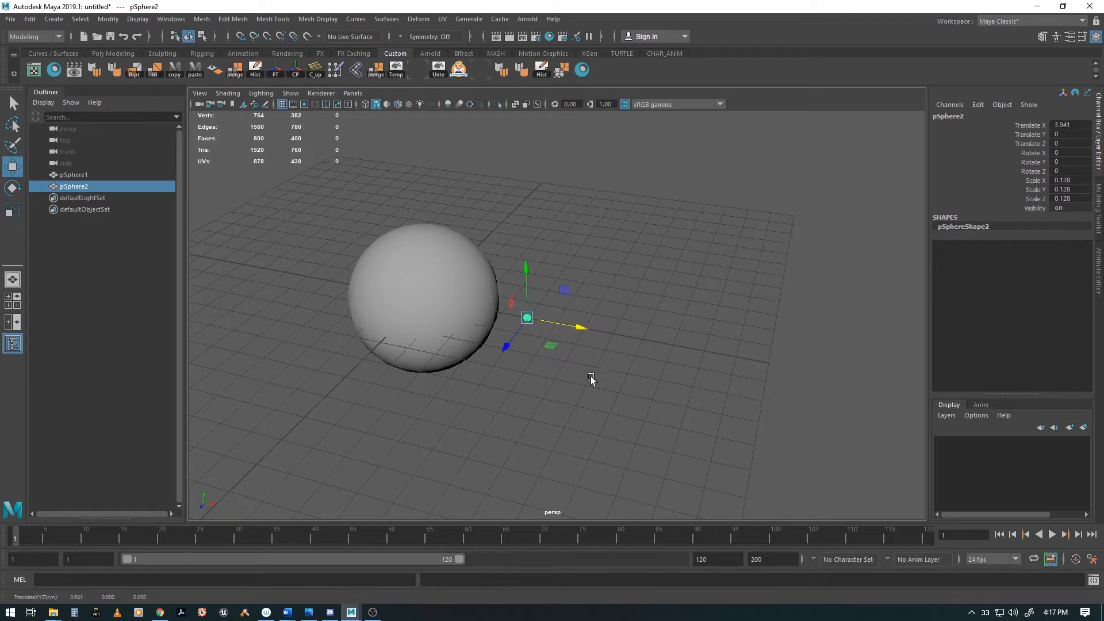
{"action": "middle_click_drag", "start_coordinate": [592, 380], "coordinate": [575, 319], "text": "alt"}
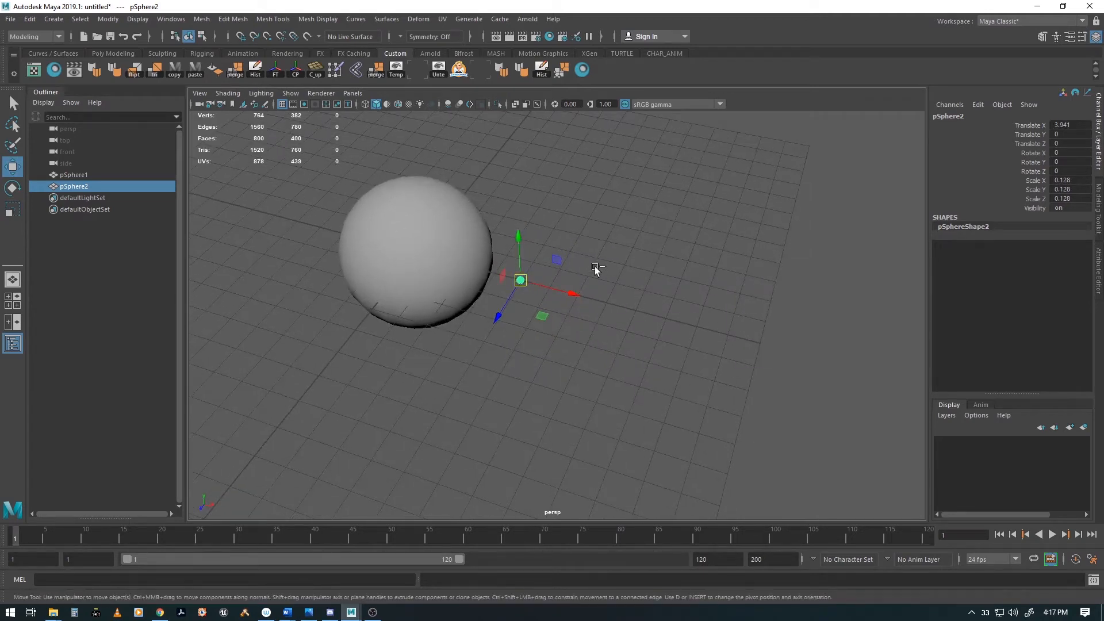
Duplicate the Mercury sphere for Venus, move it to about X 4.9 and scale it uniformly to about 0.17.
{"action": "key", "text": "ctrl+d"}
{"action": "left_click_drag", "start_coordinate": [573, 291], "coordinate": [550, 292]}
{"action": "key", "text": "r"}
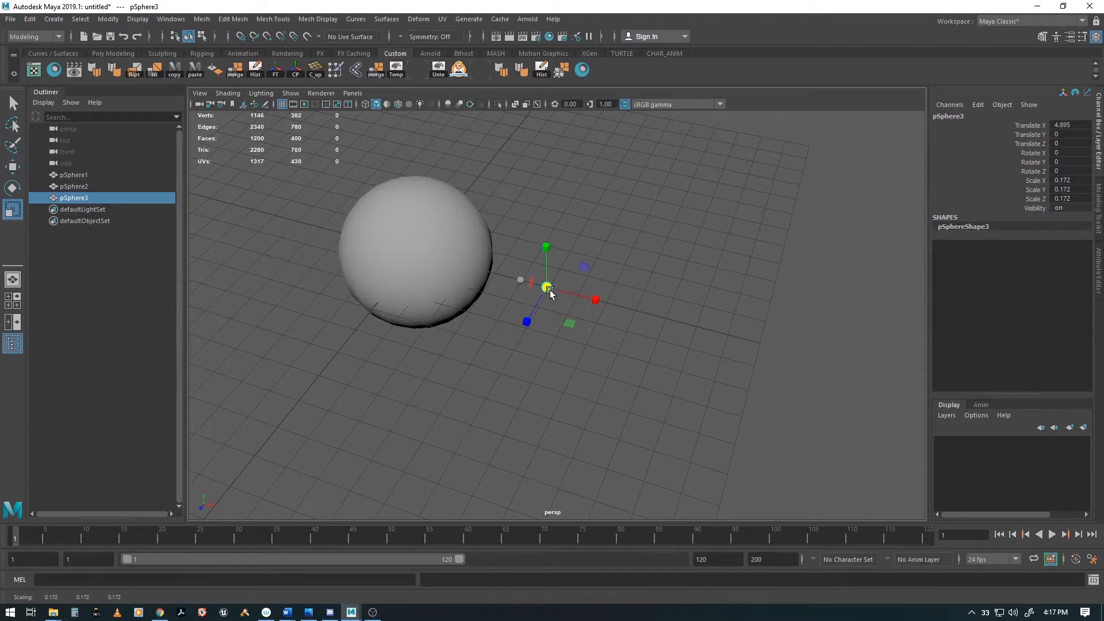
Duplicate the Venus sphere for Earth, move it to about X 5.94 and scale it uniformly to about 0.19.
{"action": "left_click_drag", "start_coordinate": [701, 411], "coordinate": [655, 390], "text": "alt"}
{"action": "key", "text": "w"}
{"action": "key", "text": "ctrl+d"}
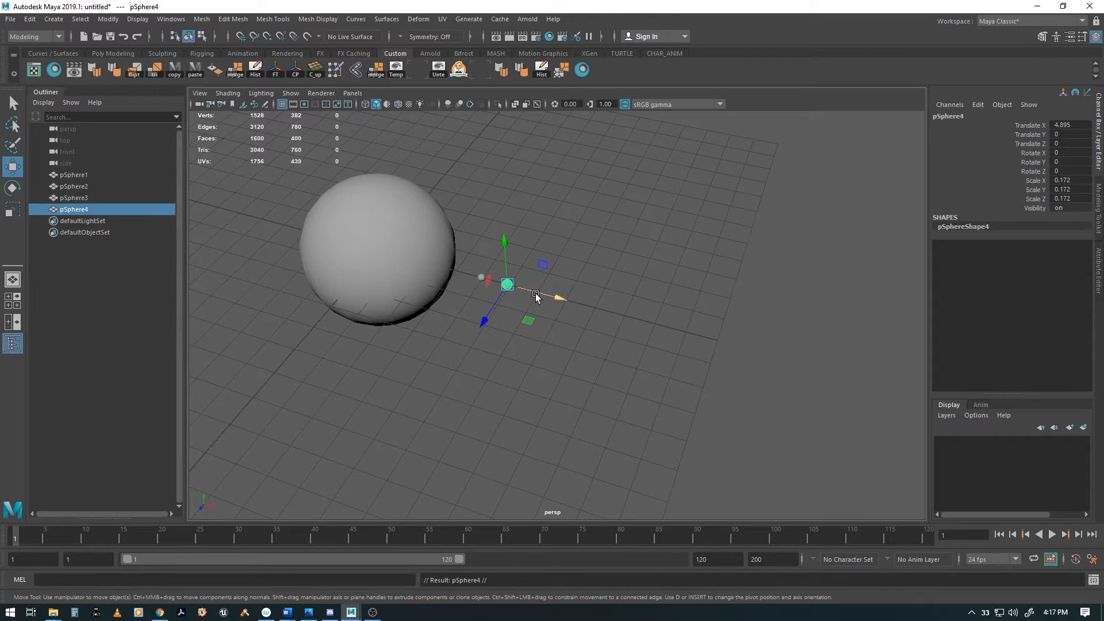
{"action": "mouse_move", "coordinate": [537, 296]}
{"action": "left_mouse_down"}
{"action": "mouse_move", "coordinate": [565, 302]}
{"action": "mouse_move", "coordinate": [538, 294]}
{"action": "left_mouse_up"}
{"action": "key", "text": "r"}
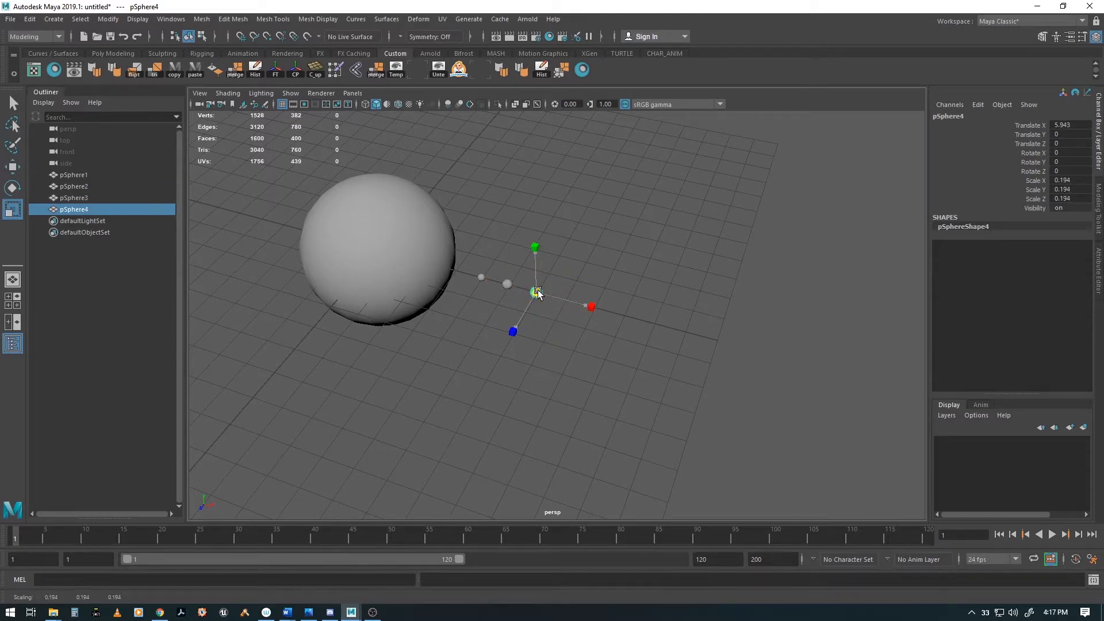
Duplicate the Earth sphere for Mars, move it to about X 7 and scale it down uniformly to about 0.11.
{"action": "key", "text": "w"}
{"action": "key", "text": "ctrl+d"}
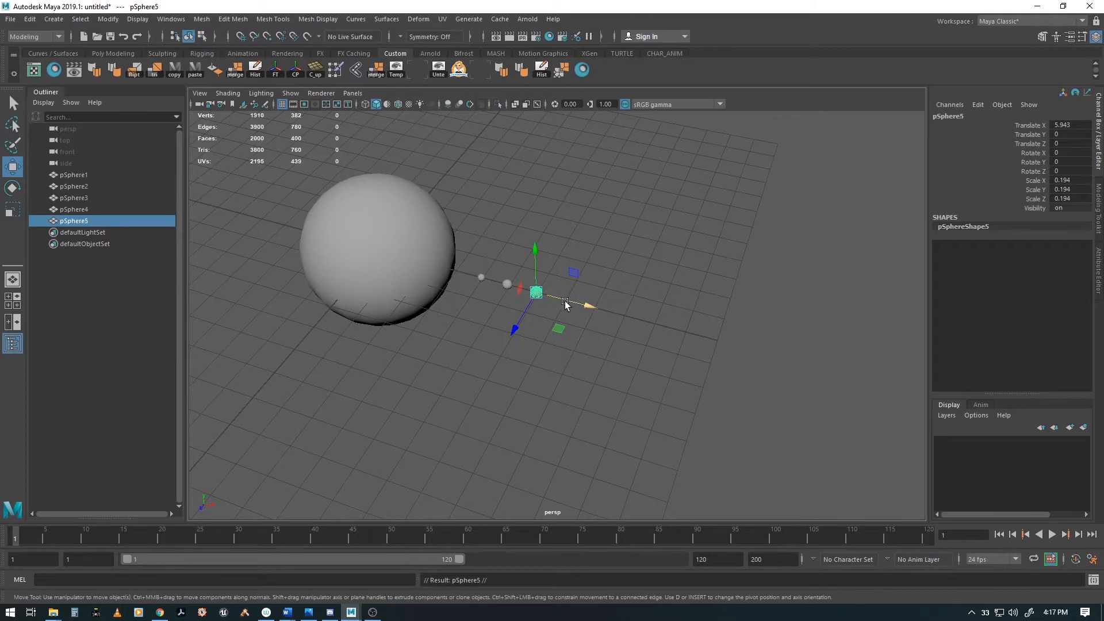
{"action": "left_click_drag", "start_coordinate": [565, 301], "coordinate": [588, 310]}
{"action": "key", "text": "r"}
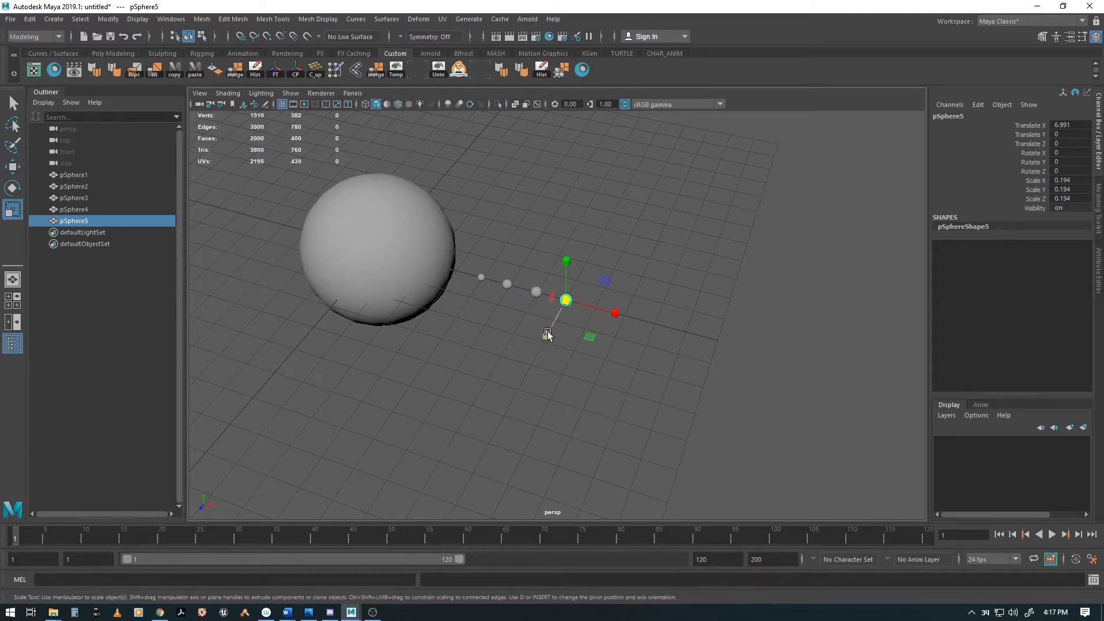
{"action": "left_click_drag", "start_coordinate": [568, 302], "coordinate": [551, 319]}
Duplicate the Mars sphere for Jupiter, move it to about X 9.27 and enlarge it to a uniform scale of about 1.38.
{"action": "key", "text": "w"}
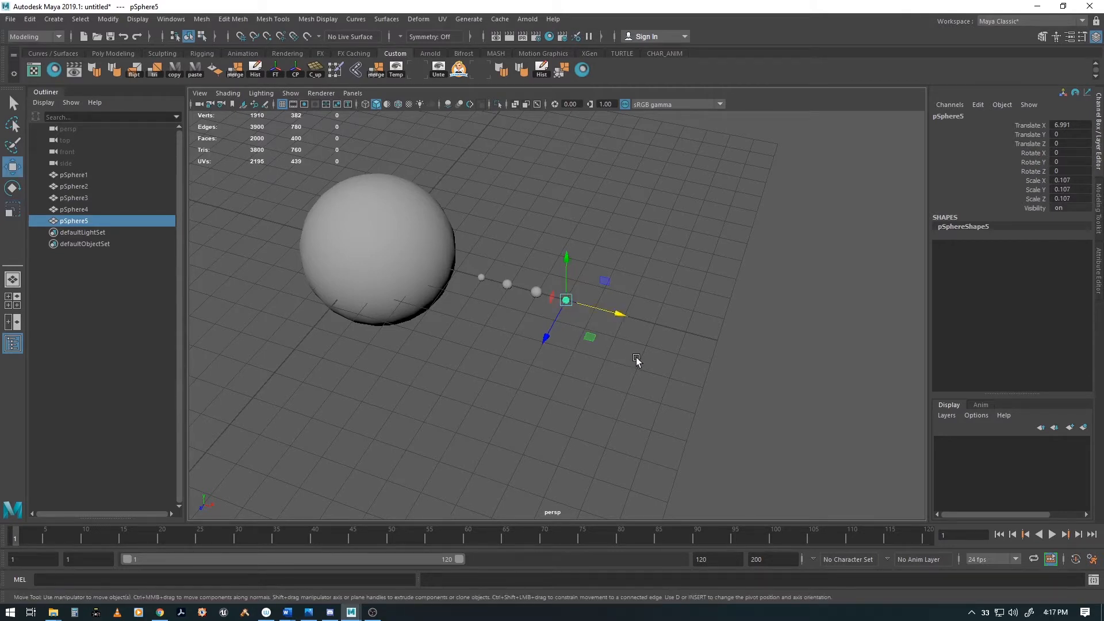
{"action": "key", "text": "ctrl+d"}
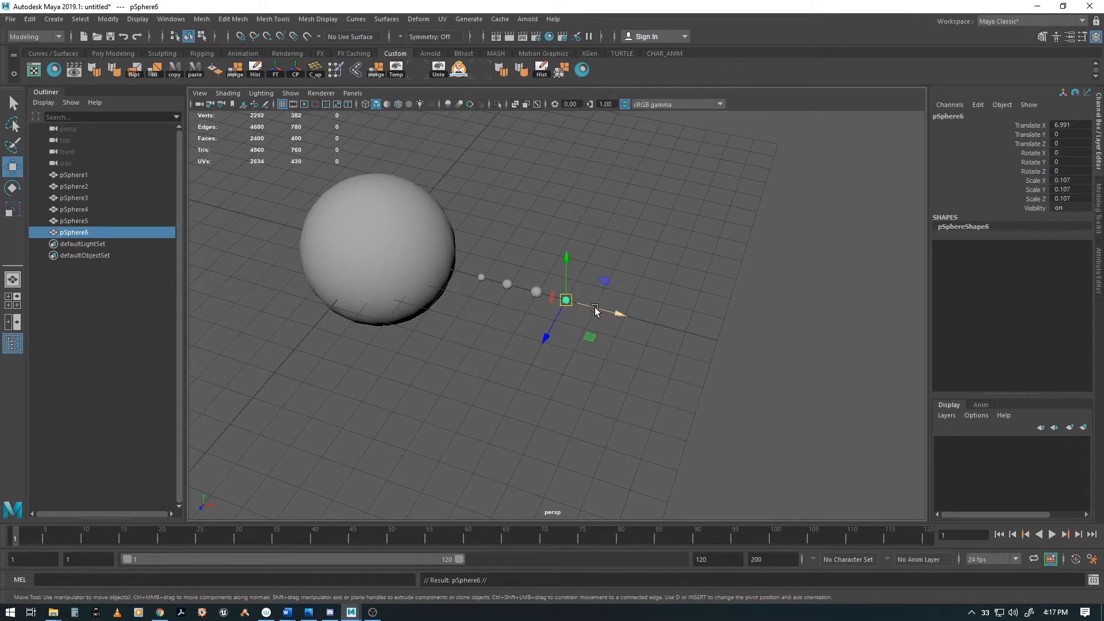
{"action": "left_click_drag", "start_coordinate": [595, 307], "coordinate": [692, 282]}
{"action": "key", "text": "r"}
{"action": "middle_click_drag", "start_coordinate": [701, 358], "coordinate": [606, 313], "text": "alt"}
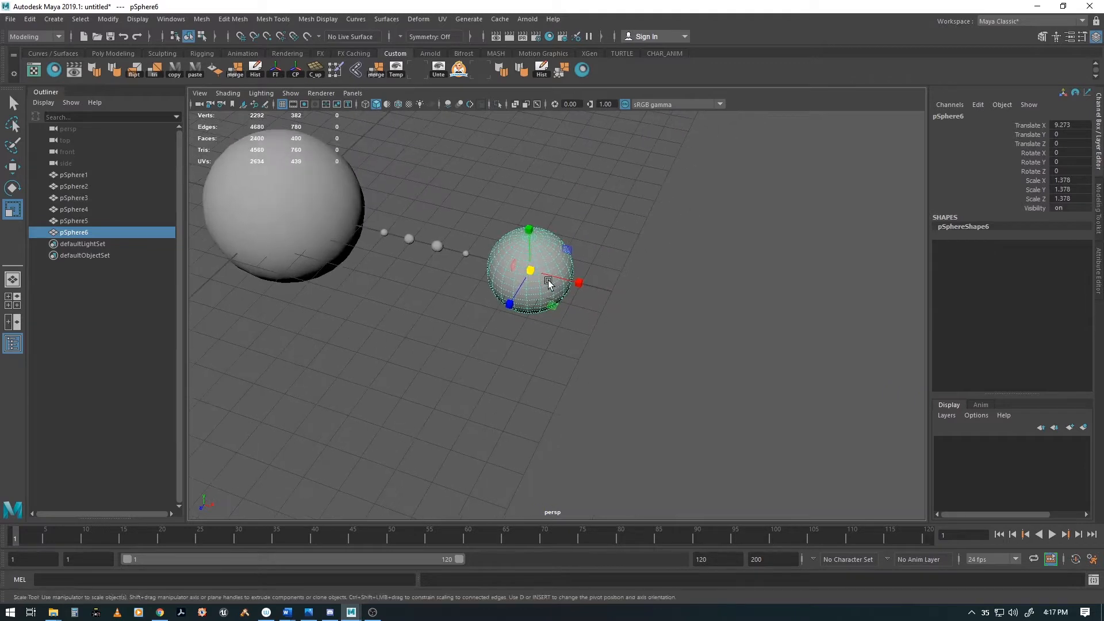
Duplicate the Jupiter sphere for Saturn, move it to about X 12.57 and scale it down uniformly to about 1.1.
{"action": "key", "text": "w"}
{"action": "key", "text": "ctrl+d"}
{"action": "left_click_drag", "start_coordinate": [585, 284], "coordinate": [683, 310]}
{"action": "key", "text": "r"}
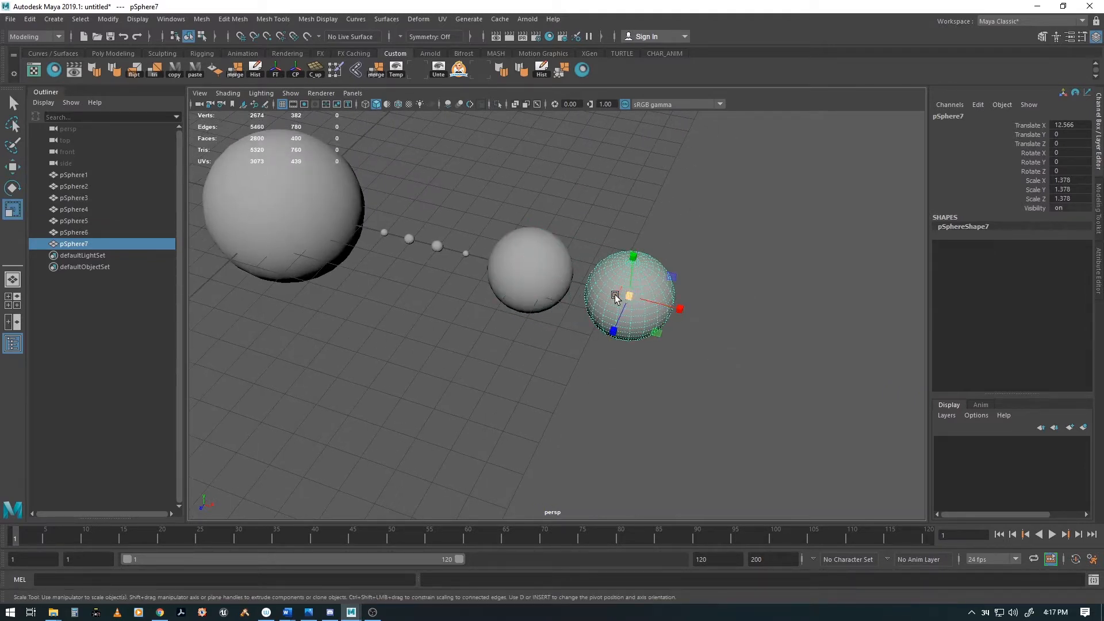
{"action": "mouse_move", "coordinate": [616, 296]}
{"action": "left_mouse_down"}
{"action": "mouse_move", "coordinate": [626, 298]}
{"action": "mouse_move", "coordinate": [618, 308]}
{"action": "left_mouse_up"}
Duplicate the Saturn sphere for Uranus, move it to about X 14.9 and scale it down uniformly to about 0.49.
{"action": "key", "text": "w"}
{"action": "middle_click_drag", "start_coordinate": [673, 345], "coordinate": [631, 321], "text": "alt"}
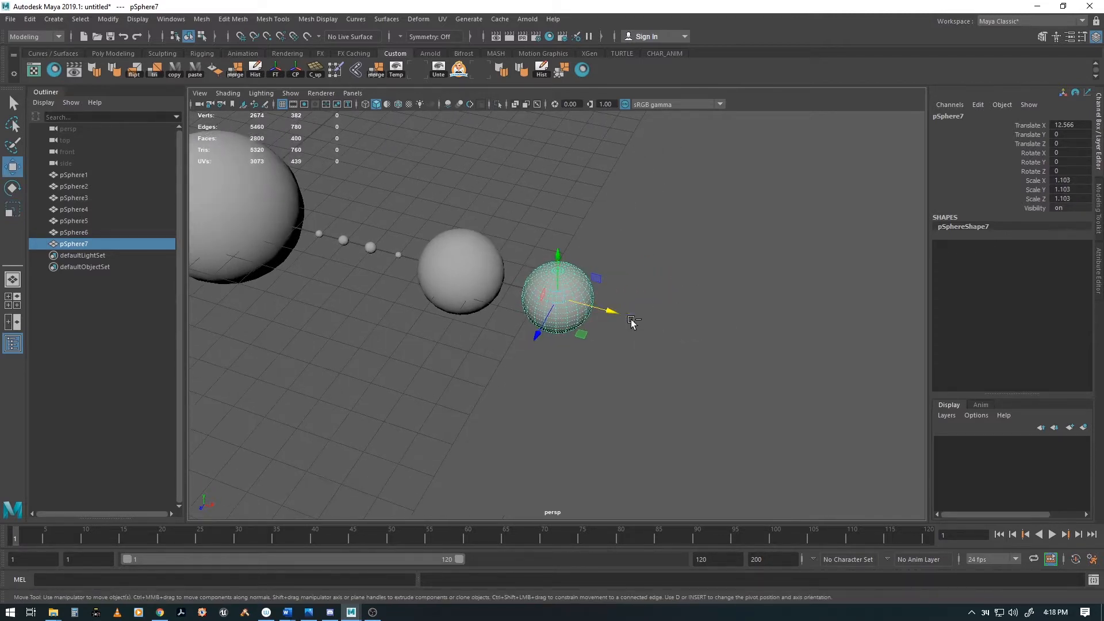
{"action": "key", "text": "ctrl+d"}
{"action": "left_click_drag", "start_coordinate": [608, 311], "coordinate": [676, 347]}
{"action": "key", "text": "r"}
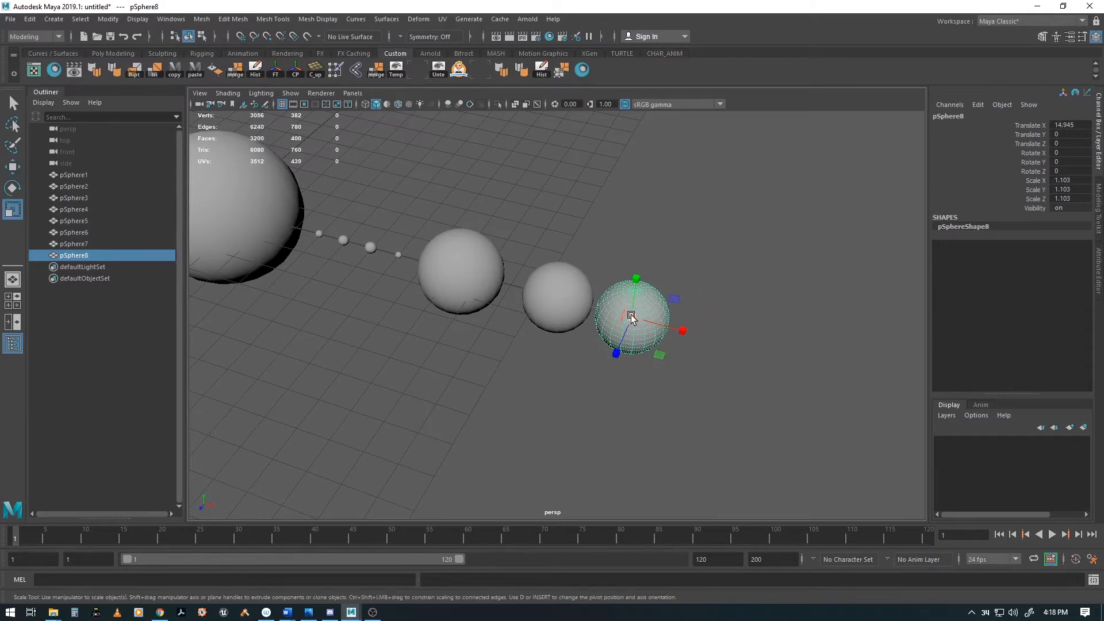
{"action": "left_click_drag", "start_coordinate": [630, 315], "coordinate": [597, 339]}
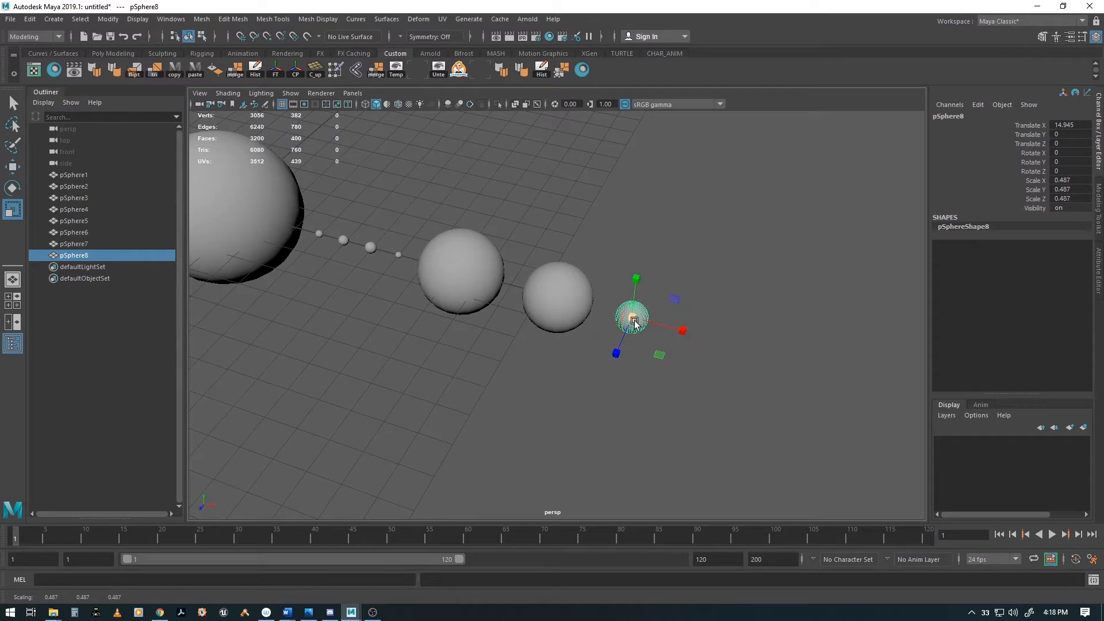
Duplicate the Uranus sphere for Neptune, move it to about X 16.5 and scale it down uniformly to about 0.43.
{"action": "key", "text": "w"}
{"action": "key", "text": "ctrl+d"}
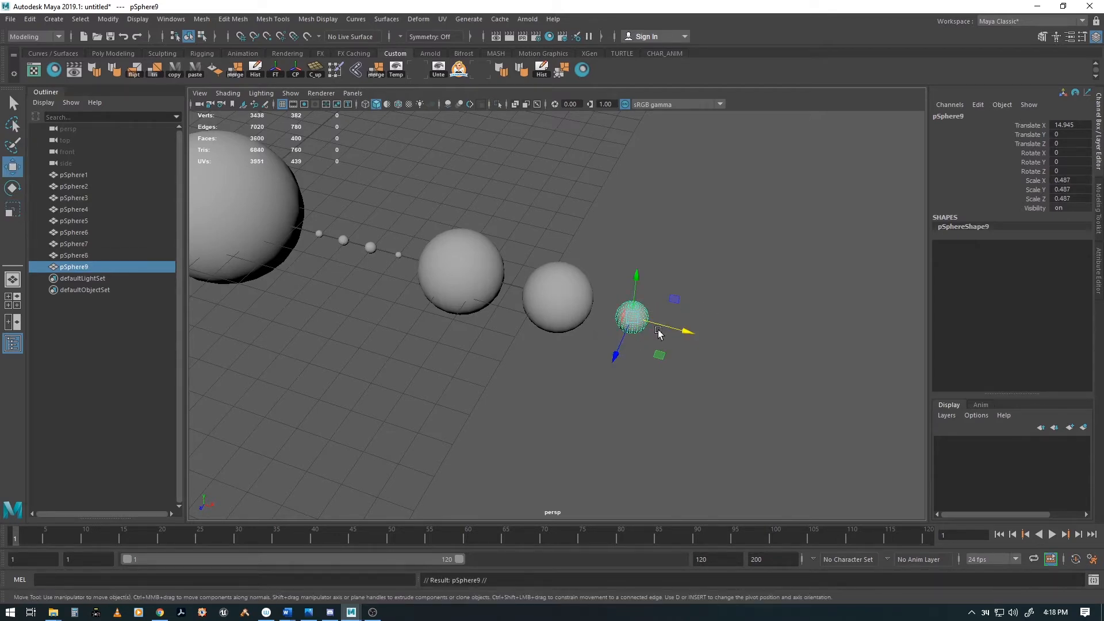
{"action": "mouse_move", "coordinate": [663, 329]}
{"action": "left_mouse_down"}
{"action": "mouse_move", "coordinate": [724, 338]}
{"action": "mouse_move", "coordinate": [680, 333]}
{"action": "left_mouse_up"}
{"action": "key", "text": "r"}
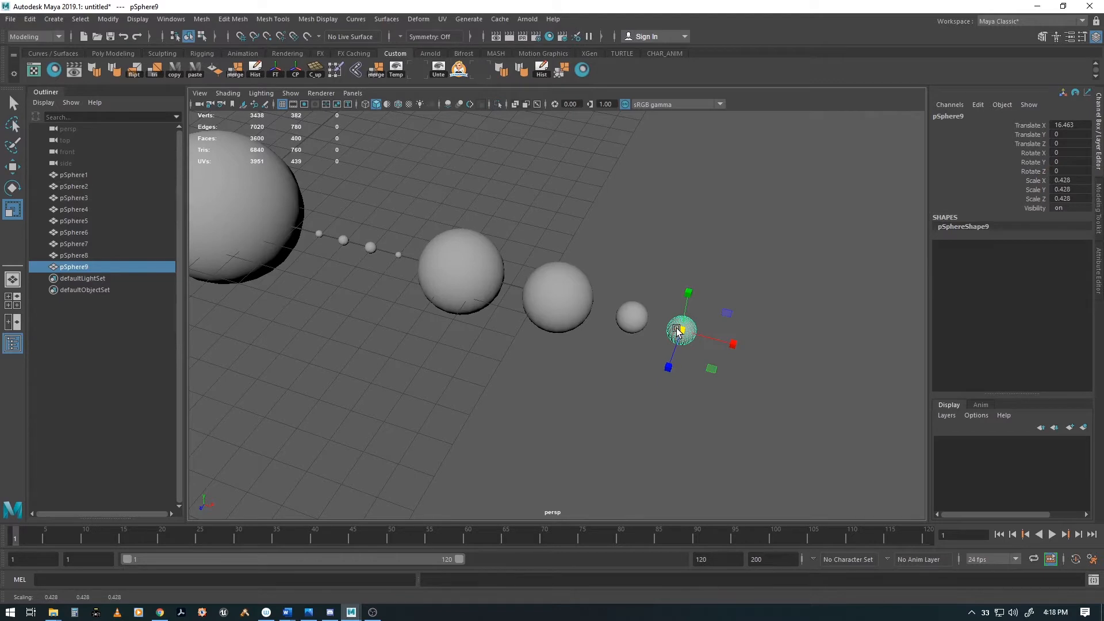
Duplicate the Neptune sphere for Pluto, place it at about X 17.5 with a uniform scale of about 0.1, and clear the selection.
{"action": "key", "text": "w"}
{"action": "key", "text": "ctrl+d"}
{"action": "mouse_move", "coordinate": [712, 340]}
{"action": "left_mouse_down"}
{"action": "mouse_move", "coordinate": [747, 350]}
{"action": "mouse_move", "coordinate": [697, 356]}
{"action": "mouse_move", "coordinate": [720, 344]}
{"action": "left_mouse_up"}
{"action": "key", "text": "r"}
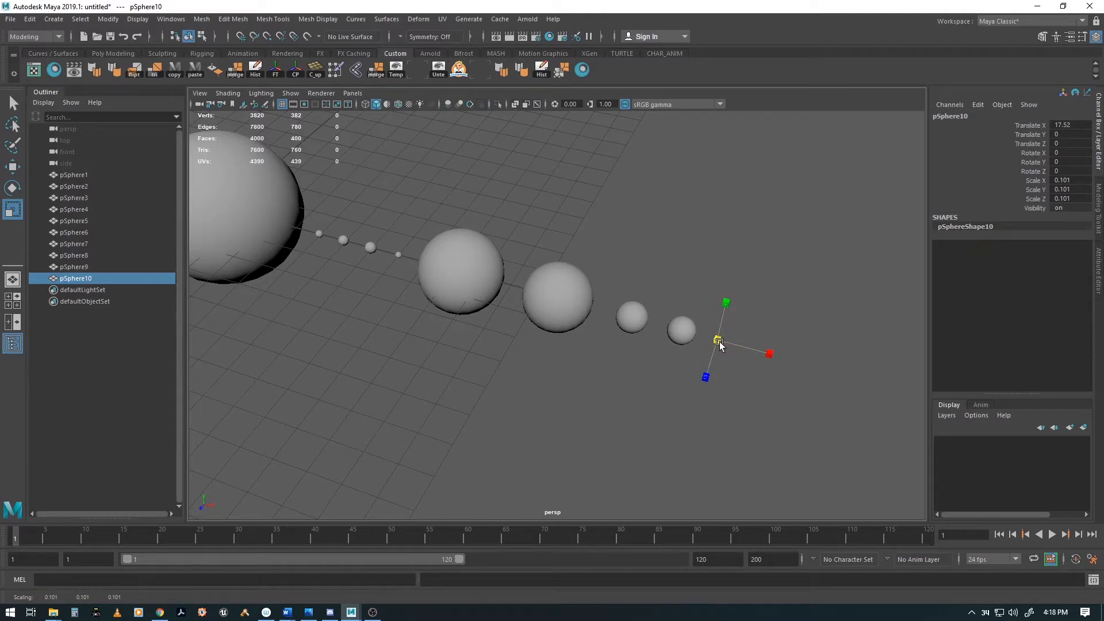
{"action": "key", "text": "w"}
{"action": "left_click", "coordinate": [700, 460]}
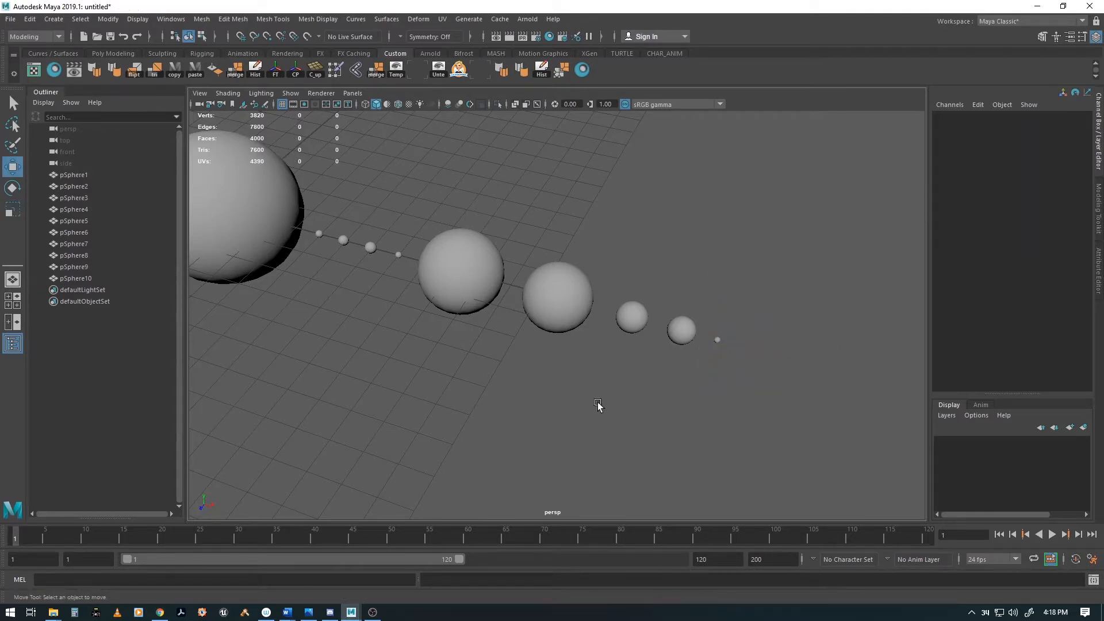
Scale the sun sphere up uniformly to about 3.32.
{"action": "left_click_drag", "start_coordinate": [598, 405], "coordinate": [607, 344], "text": "alt"}
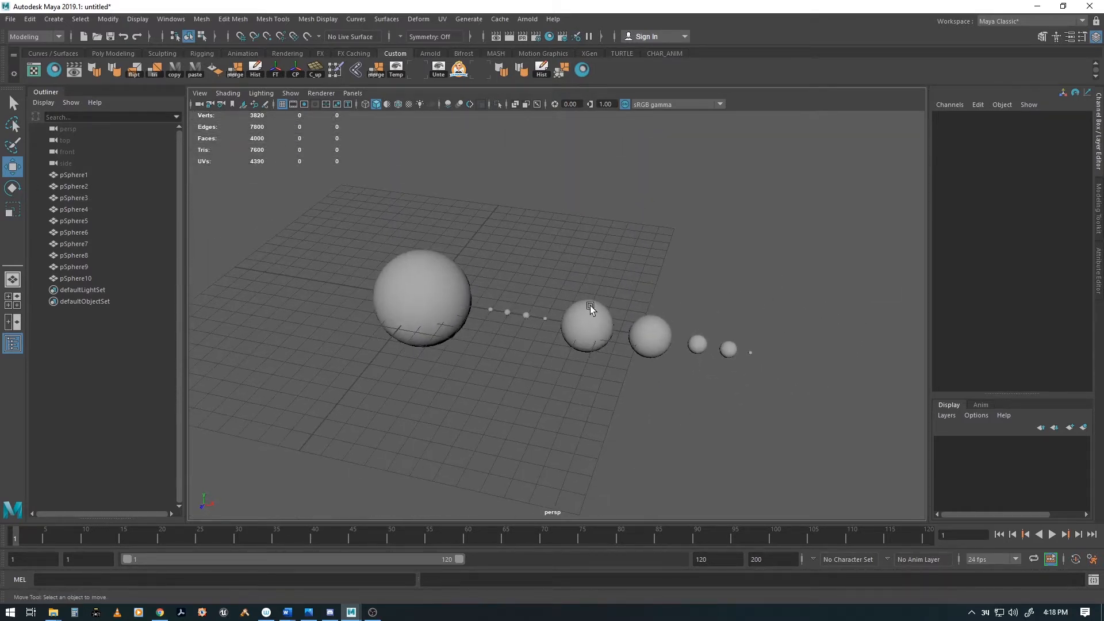
{"action": "mouse_move", "coordinate": [554, 400]}
{"action": "left_mouse_down", "text": "alt"}
{"action": "mouse_move", "coordinate": [581, 396]}
{"action": "mouse_move", "coordinate": [561, 385]}
{"action": "mouse_move", "coordinate": [569, 394]}
{"action": "left_mouse_up", "text": "alt"}
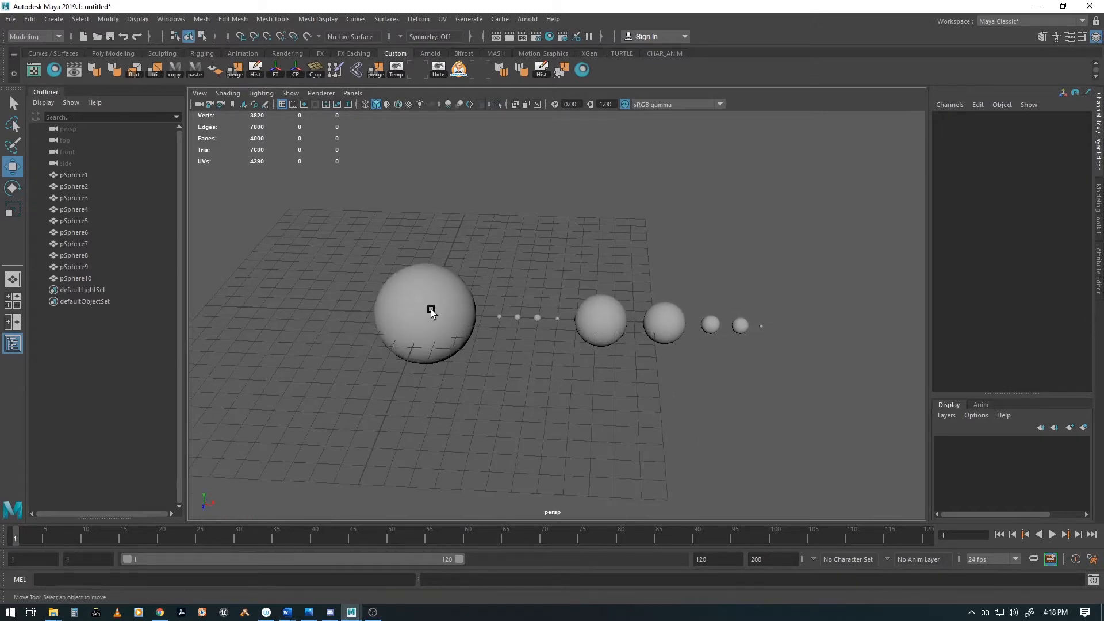
{"action": "left_click", "coordinate": [417, 333]}
{"action": "key", "text": "r"}
{"action": "left_click_drag", "start_coordinate": [426, 323], "coordinate": [448, 312]}
{"action": "middle_click_drag", "start_coordinate": [563, 382], "coordinate": [586, 380], "text": "alt"}
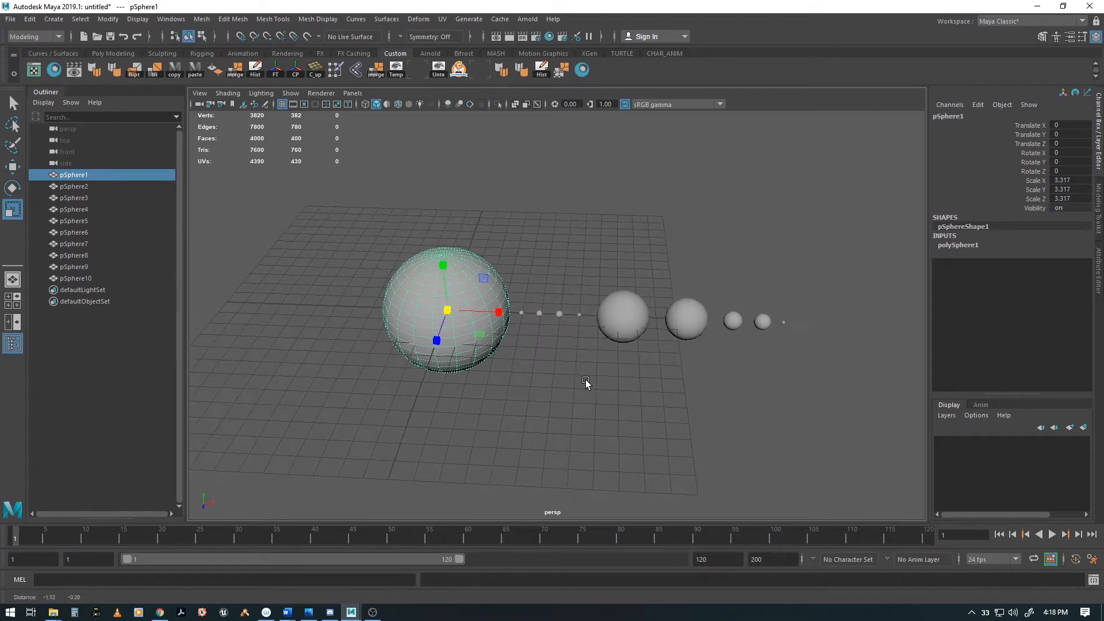
Move the Saturn, Uranus, Neptune and Pluto spheres together outward along X, placing Saturn at about X 13 and Uranus at about X 15.38.
{"action": "left_click_drag", "start_coordinate": [481, 372], "coordinate": [462, 391], "text": "alt"}
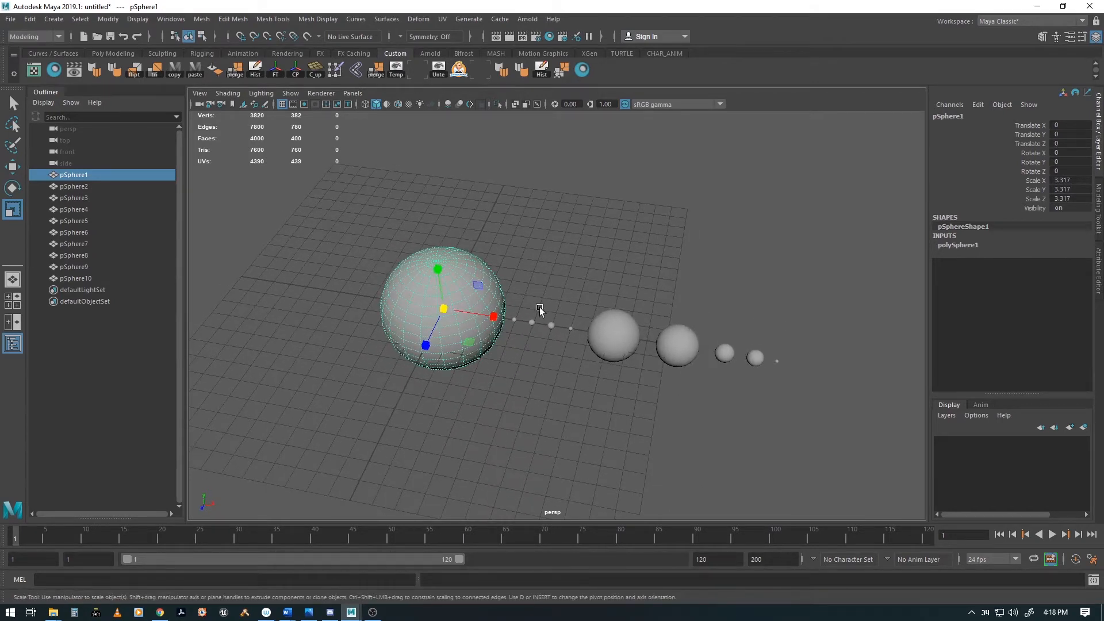
{"action": "left_click_drag", "start_coordinate": [612, 405], "coordinate": [703, 288], "text": "alt"}
{"action": "middle_click_drag", "start_coordinate": [635, 354], "coordinate": [593, 357], "text": "alt"}
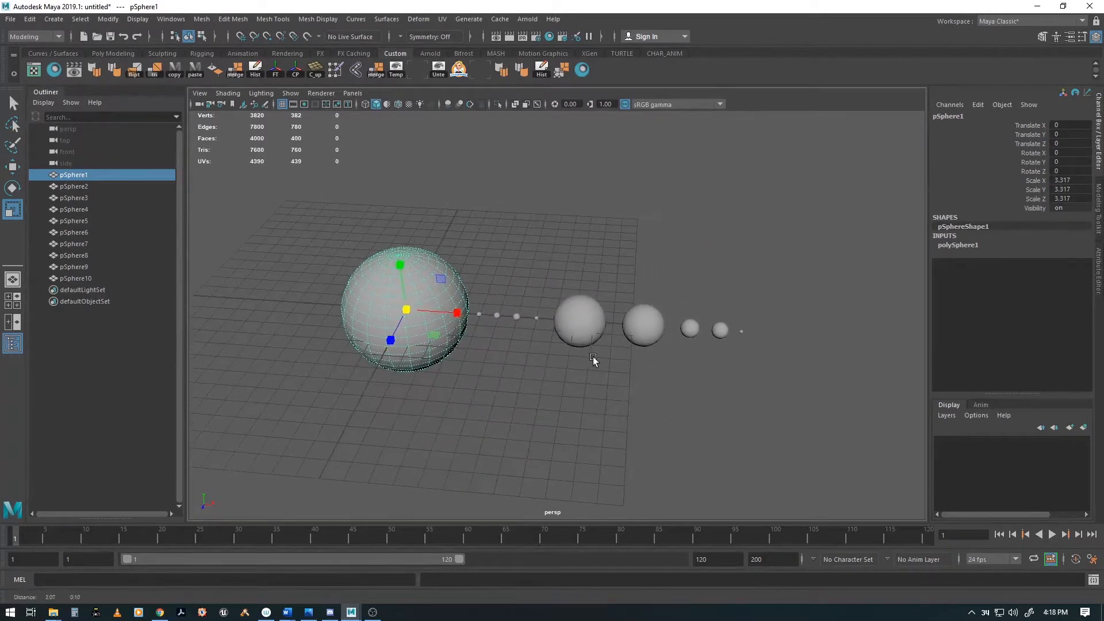
{"action": "right_click_drag", "start_coordinate": [593, 358], "coordinate": [634, 366], "text": "alt"}
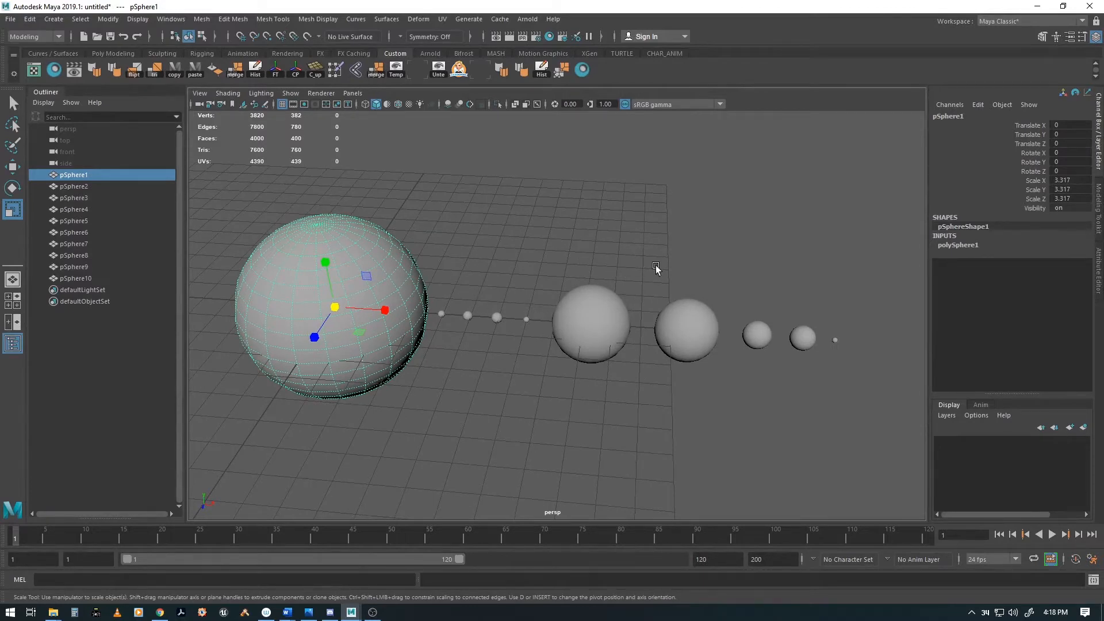
{"action": "left_click_drag", "start_coordinate": [656, 268], "coordinate": [844, 386]}
{"action": "key", "text": "w"}
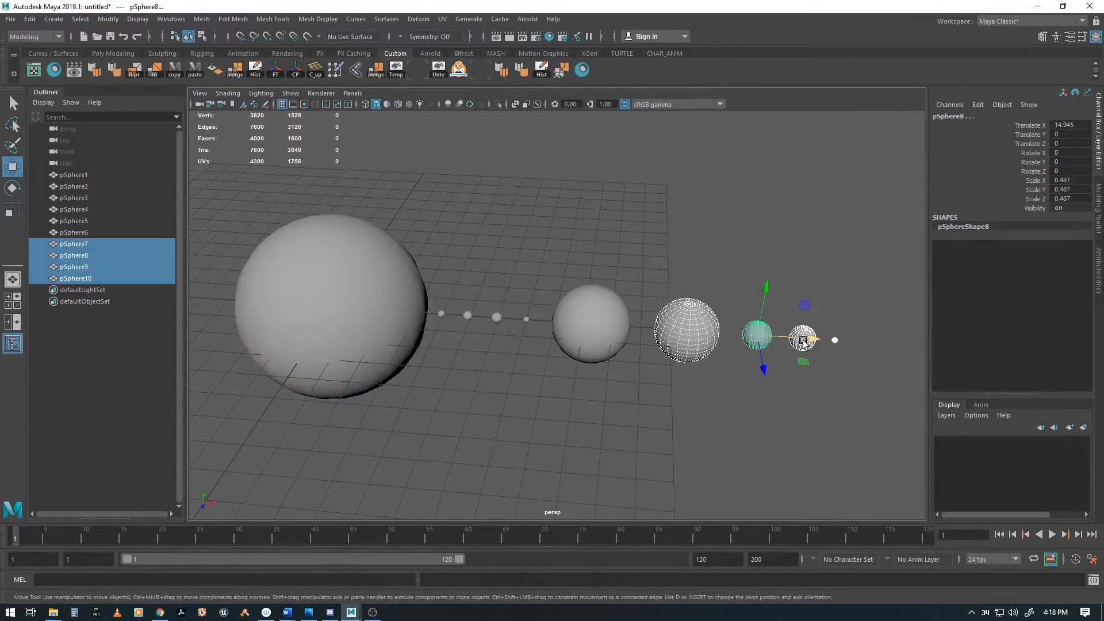
{"action": "left_click_drag", "start_coordinate": [804, 342], "coordinate": [817, 343]}
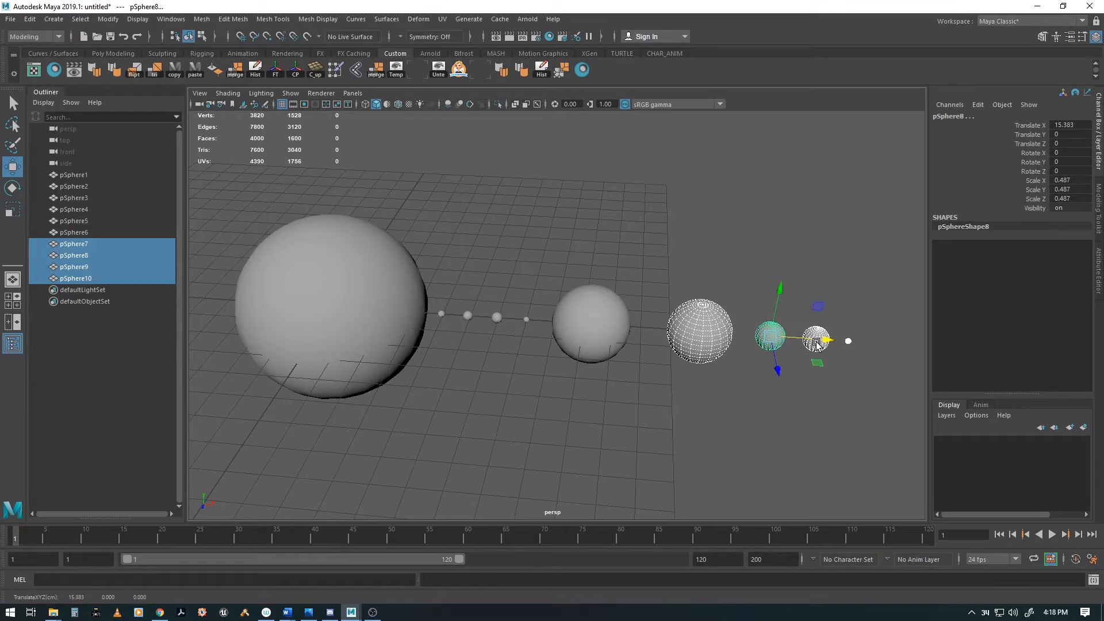
{"action": "key", "text": "q"}
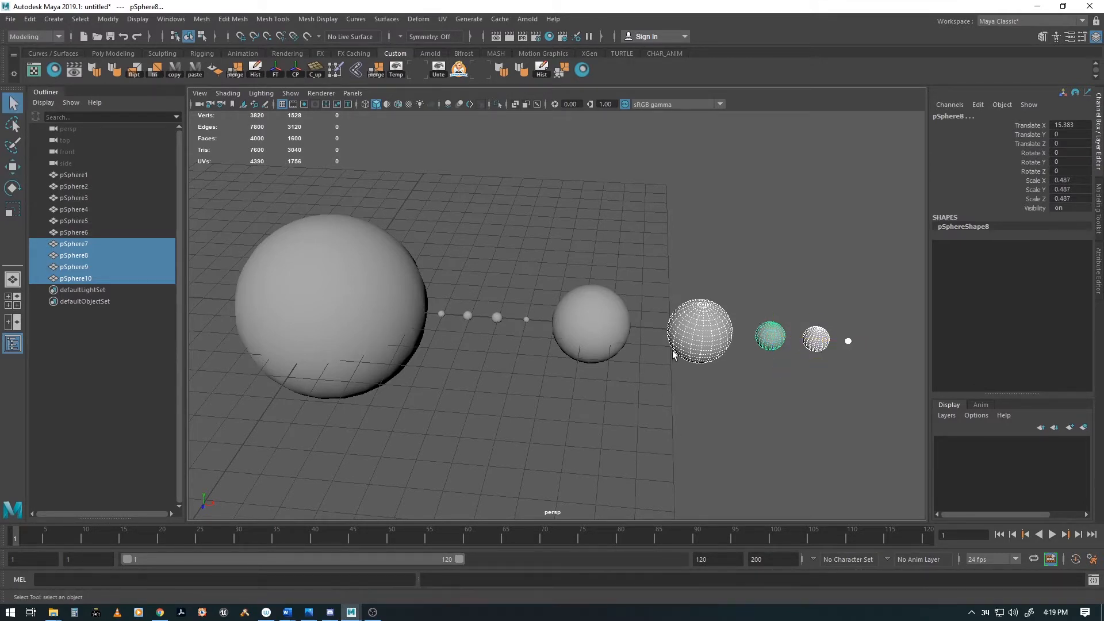
Scale the Saturn sphere down uniformly to about 1 and clear the selection.
{"action": "left_click", "coordinate": [698, 333]}
{"action": "key", "text": "r"}
{"action": "left_click_drag", "start_coordinate": [698, 336], "coordinate": [697, 339]}
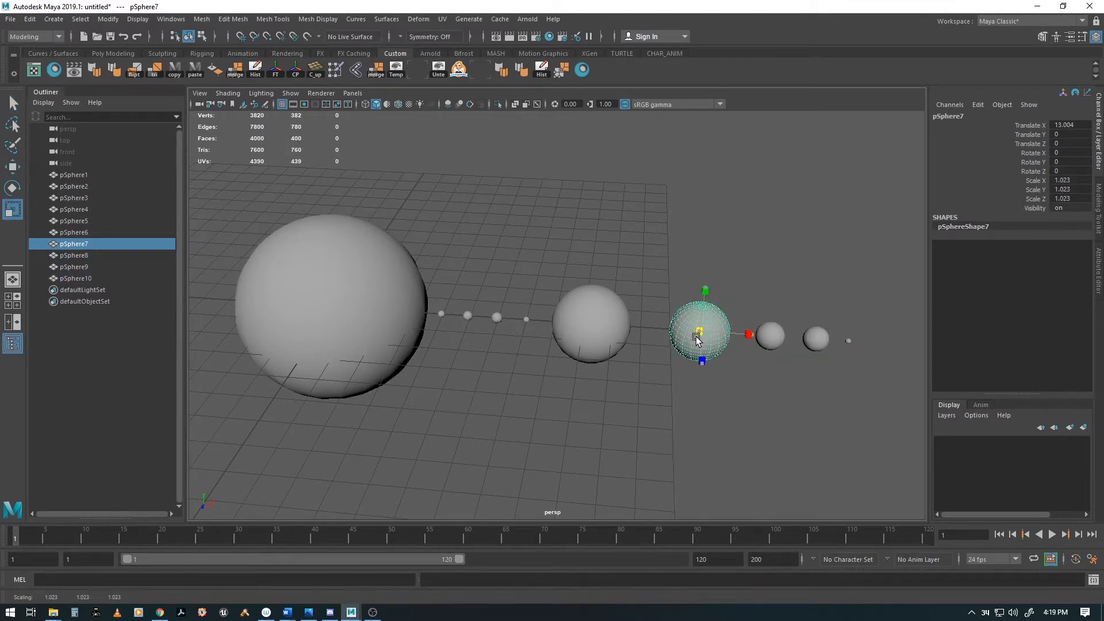
{"action": "key", "text": "w"}
{"action": "left_click", "coordinate": [782, 398]}
{"action": "middle_click_drag", "start_coordinate": [747, 382], "coordinate": [690, 380], "text": "alt"}
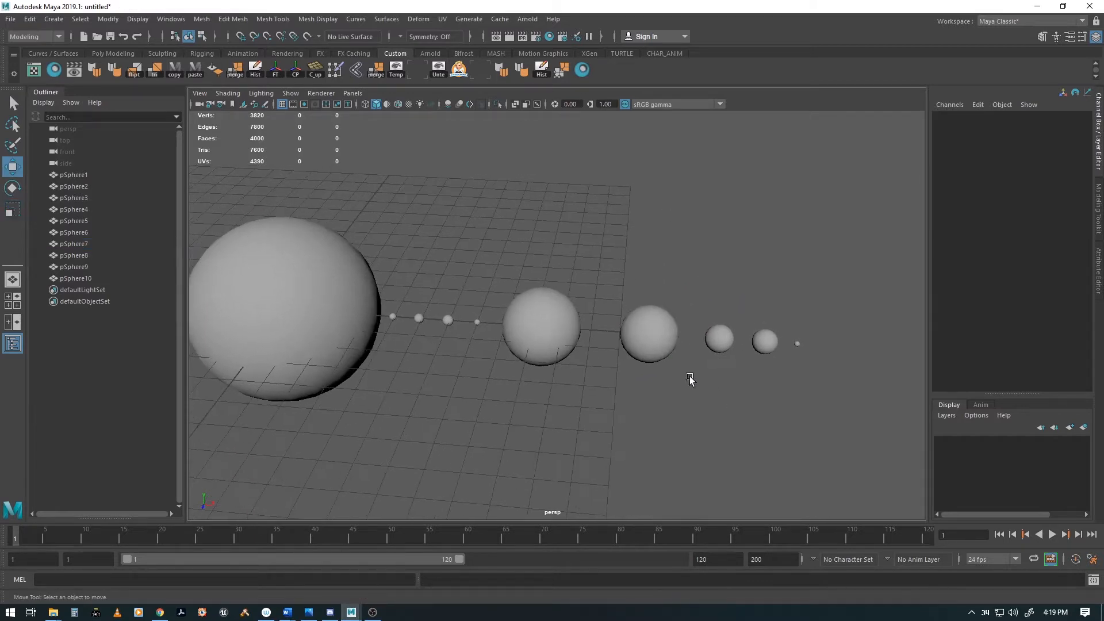
{"action": "left_click_drag", "start_coordinate": [690, 380], "coordinate": [656, 396], "text": "alt"}
{"action": "left_click_drag", "start_coordinate": [697, 328], "coordinate": [780, 371]}
{"action": "left_click", "coordinate": [742, 399]}
{"action": "left_click", "coordinate": [660, 366]}
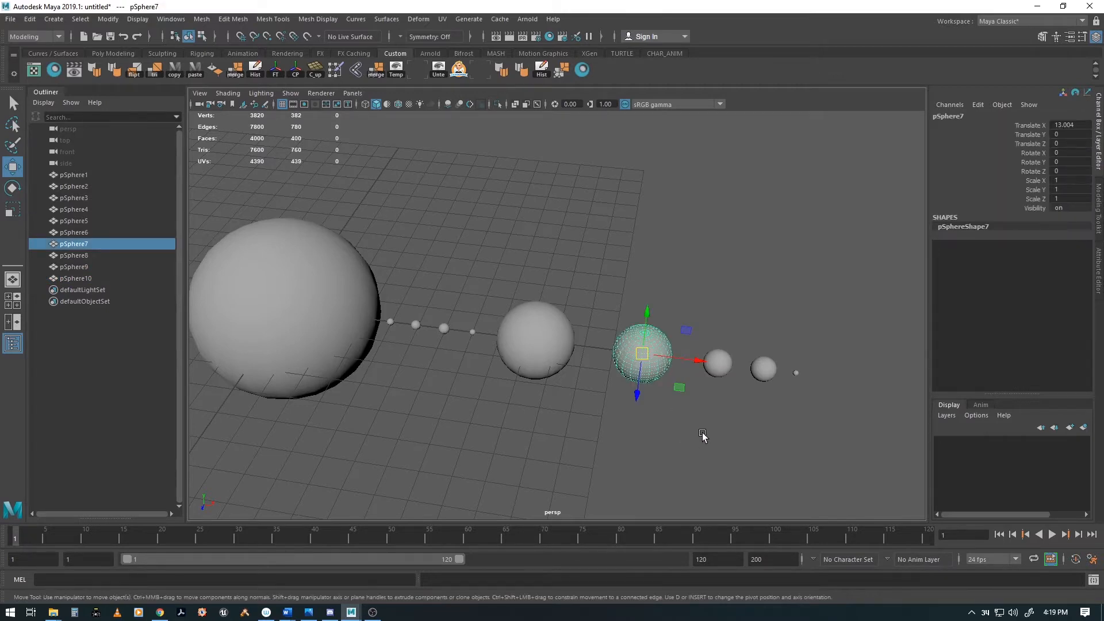
{"action": "left_click_drag", "start_coordinate": [703, 435], "coordinate": [634, 427], "text": "alt"}
{"action": "middle_click_drag", "start_coordinate": [596, 373], "coordinate": [608, 385], "text": "alt"}
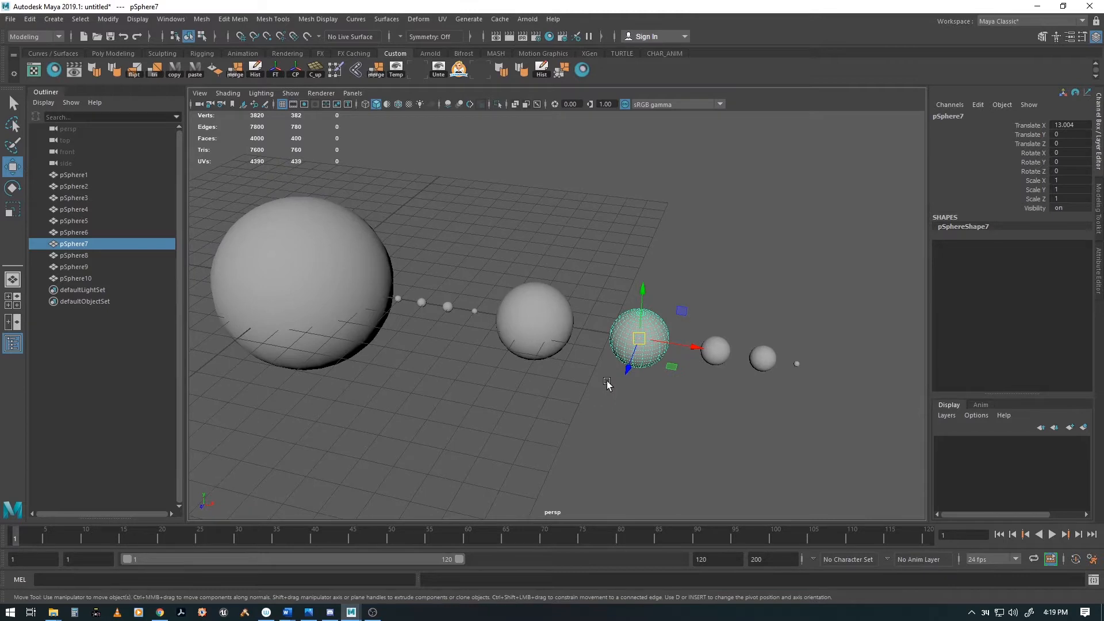
{"action": "left_click_drag", "start_coordinate": [607, 384], "coordinate": [583, 369], "text": "alt"}
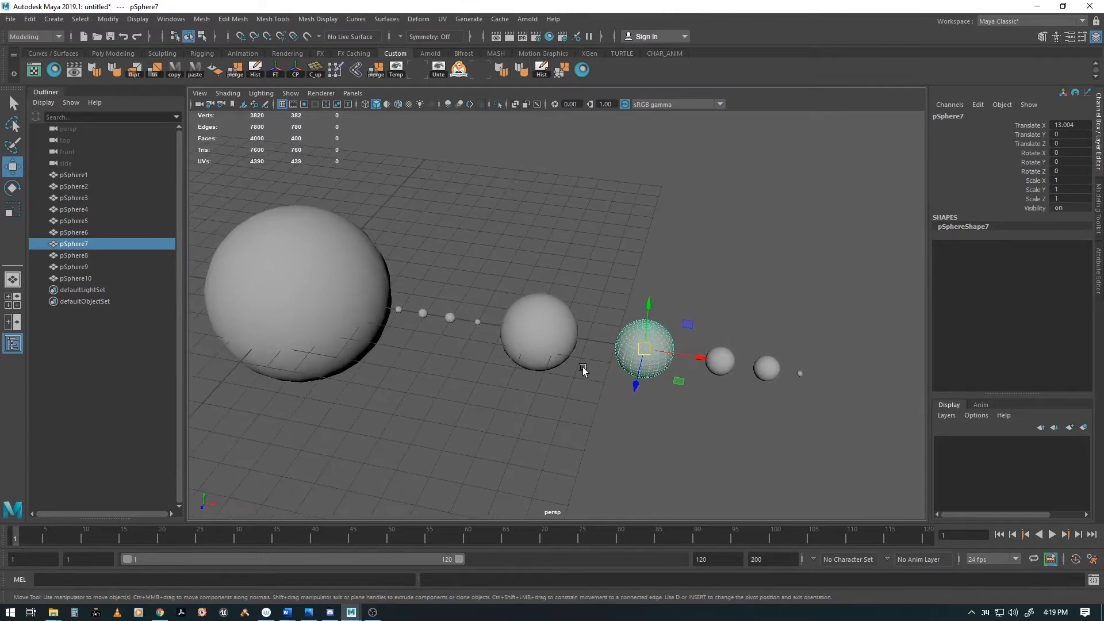
Duplicate the Mercury sphere for Earth's moon and place the copy beside Earth at about X 6.01, Z -0.46.
{"action": "left_click", "coordinate": [452, 318]}
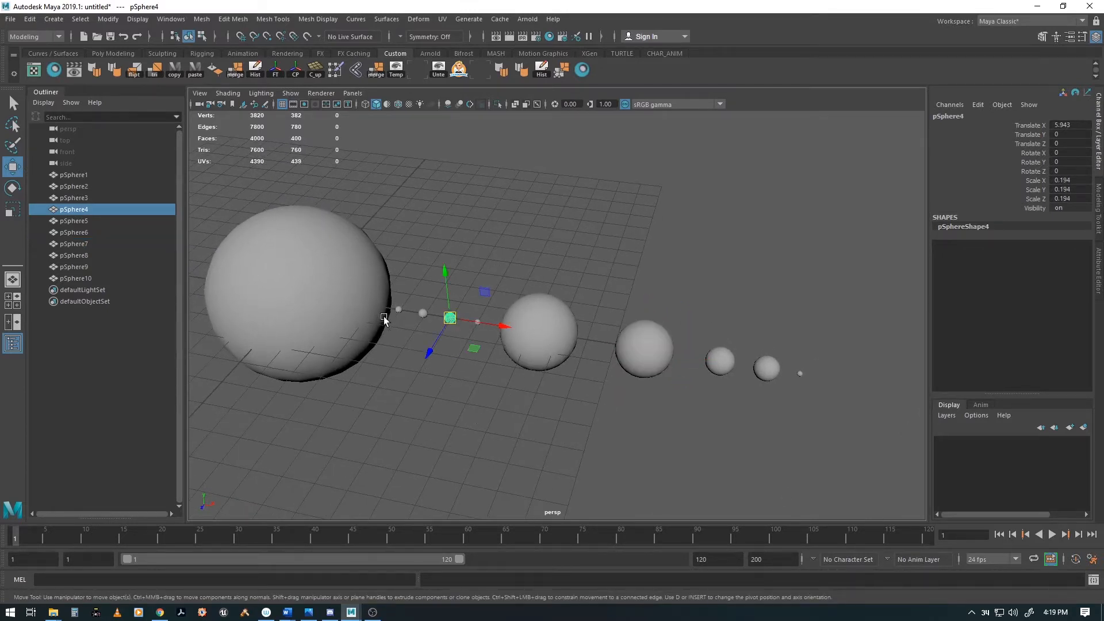
{"action": "left_click", "coordinate": [423, 313]}
{"action": "key", "text": "f"}
{"action": "scroll", "coordinate": [647, 383], "scroll_direction": "down", "scroll_amount": 5}
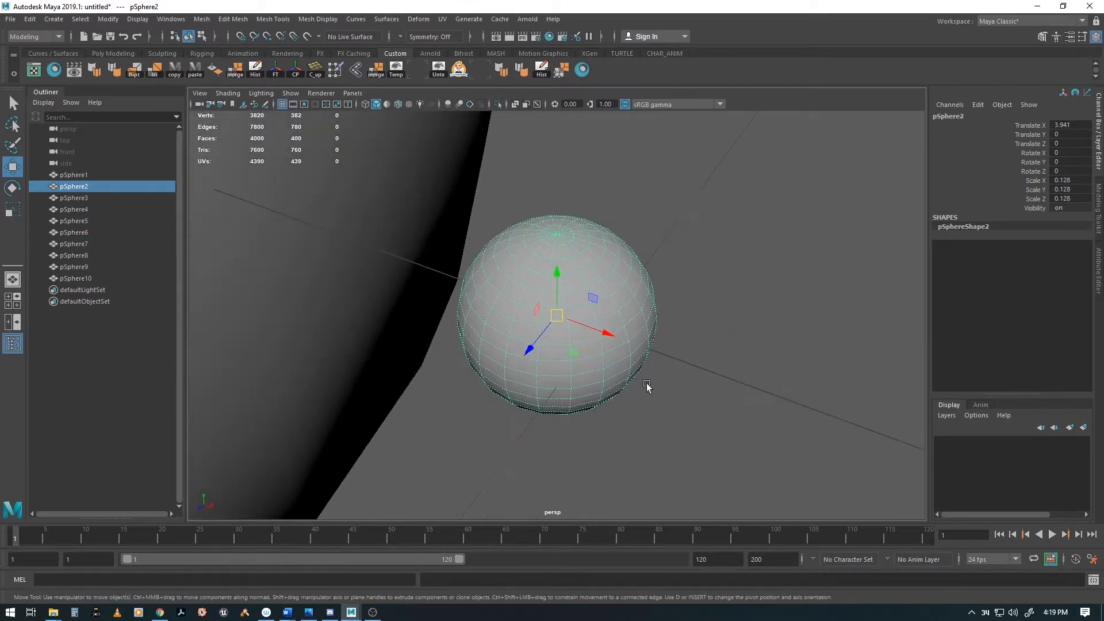
{"action": "scroll", "coordinate": [683, 357], "scroll_direction": "down", "scroll_amount": 3}
{"action": "left_click_drag", "start_coordinate": [716, 362], "coordinate": [644, 365], "text": "alt"}
{"action": "right_click_drag", "start_coordinate": [644, 366], "coordinate": [747, 402], "text": "alt"}
{"action": "middle_click_drag", "start_coordinate": [747, 403], "coordinate": [673, 360], "text": "alt"}
{"action": "left_click_drag", "start_coordinate": [673, 360], "coordinate": [523, 386], "text": "alt"}
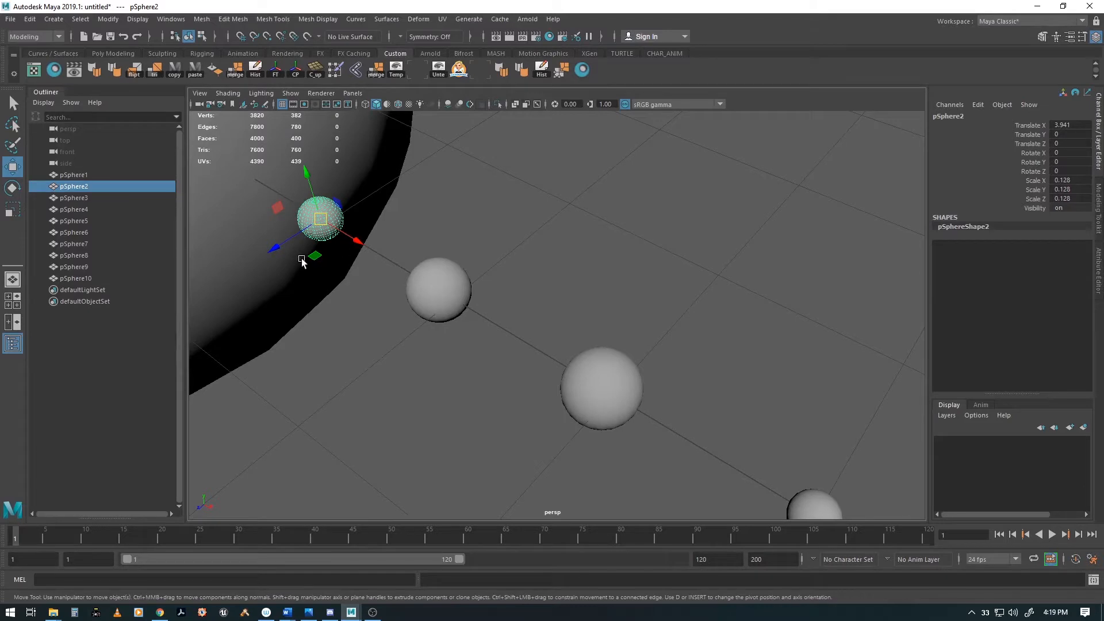
{"action": "key", "text": "ctrl+d"}
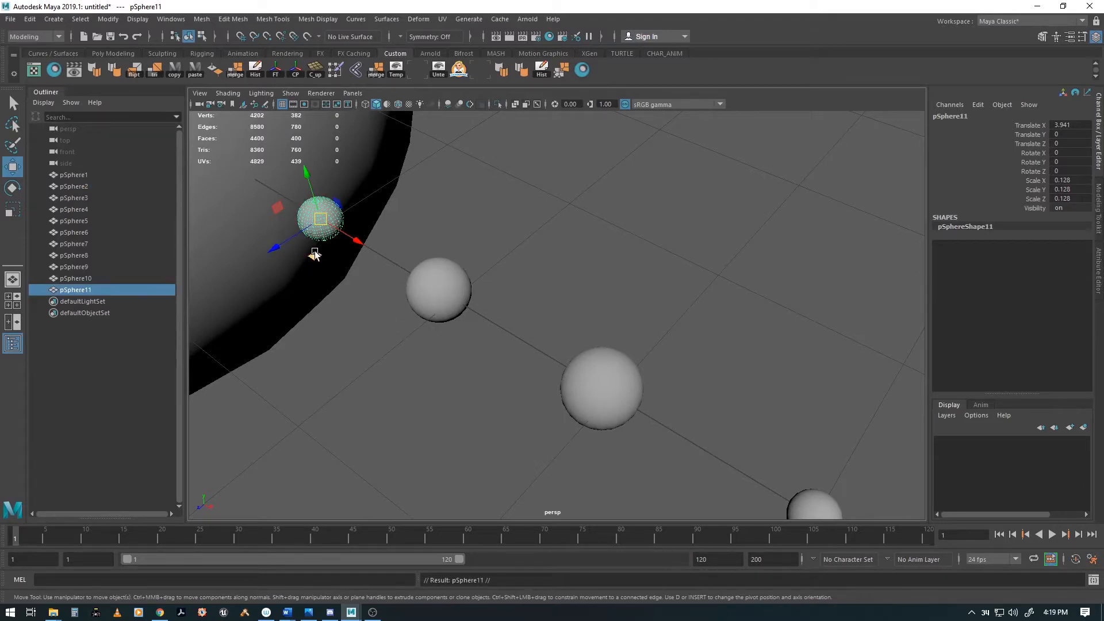
{"action": "left_click_drag", "start_coordinate": [316, 255], "coordinate": [641, 375]}
{"action": "right_click_drag", "start_coordinate": [641, 374], "coordinate": [597, 357], "text": "alt"}
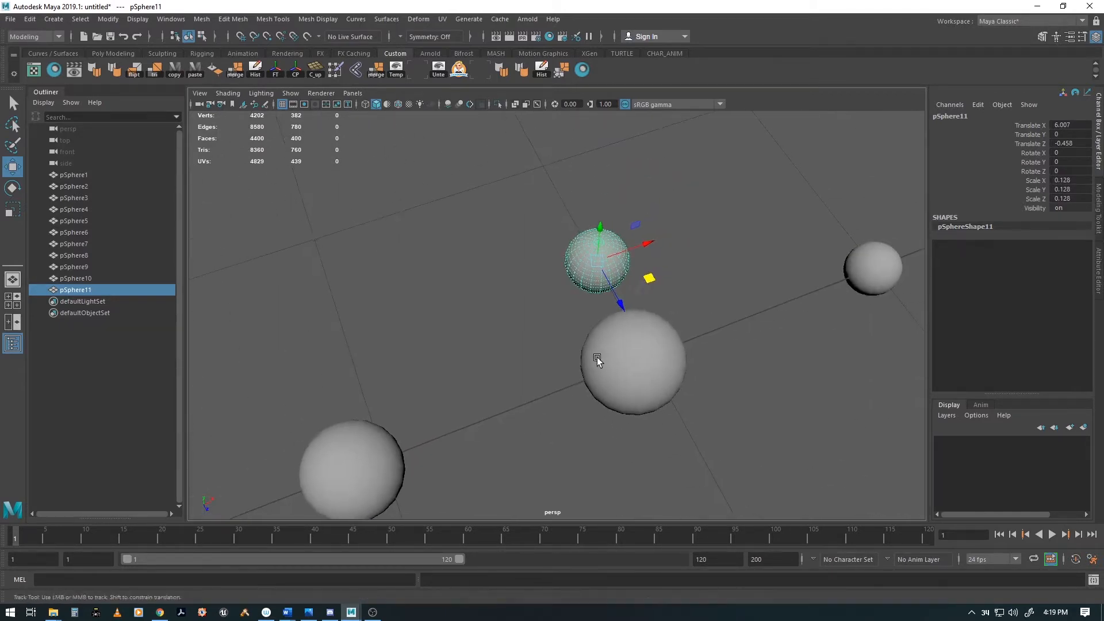
{"action": "left_click_drag", "start_coordinate": [597, 357], "coordinate": [561, 357], "text": "alt"}
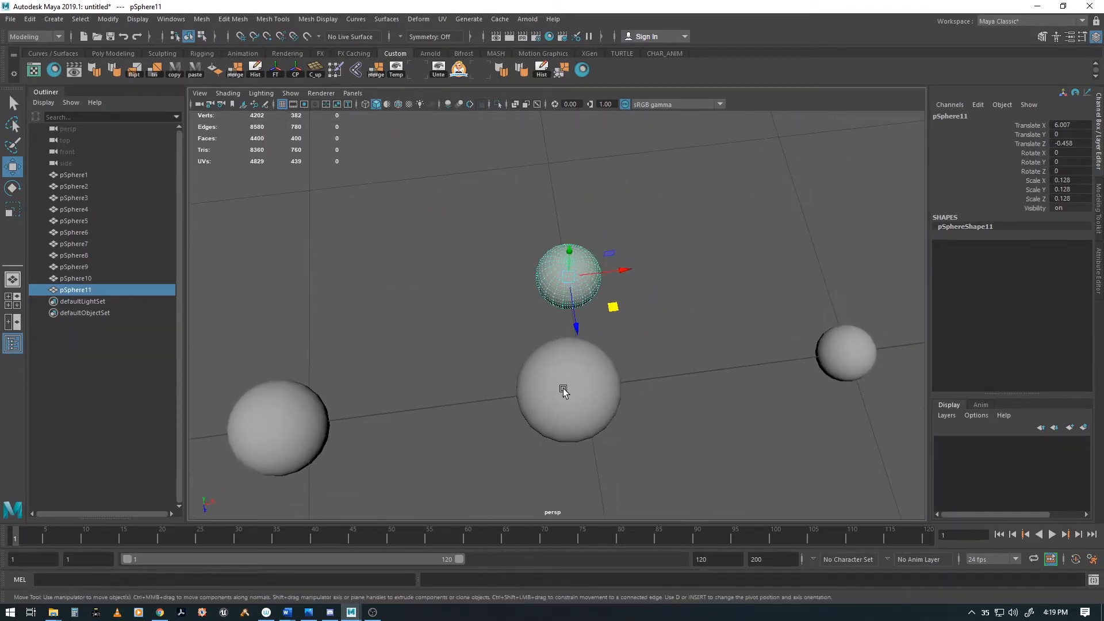
Turn on Wireframe on Shaded display in the perspective view.
{"action": "left_click", "coordinate": [228, 94]}
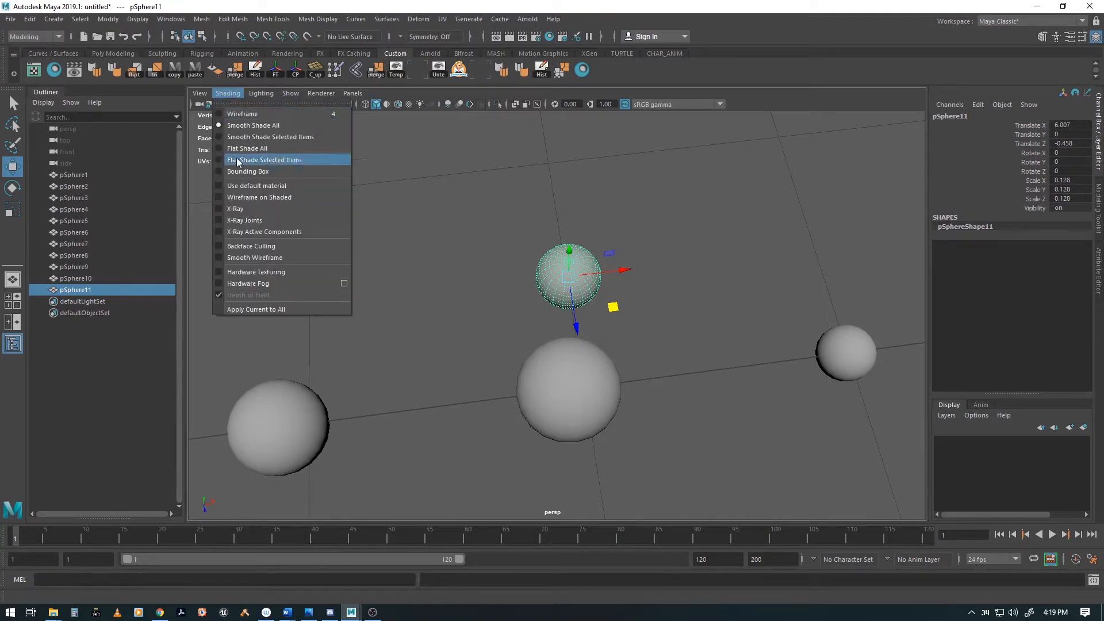
{"action": "left_click", "coordinate": [248, 197]}
{"action": "left_click_drag", "start_coordinate": [522, 447], "coordinate": [527, 429], "text": "alt"}
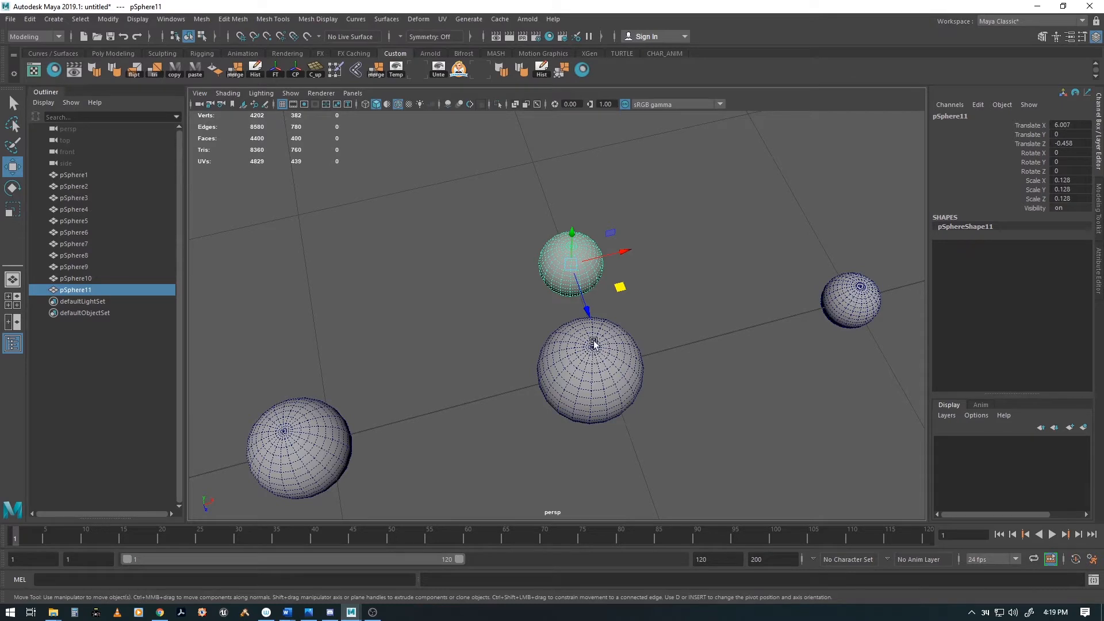
Snap the moon sphere along X to the pole vertex of Earth, aligning it at X 5.943.
{"action": "left_click_drag", "start_coordinate": [600, 350], "coordinate": [437, 374], "text": "alt"}
{"action": "right_click_drag", "start_coordinate": [437, 374], "coordinate": [638, 300], "text": "alt"}
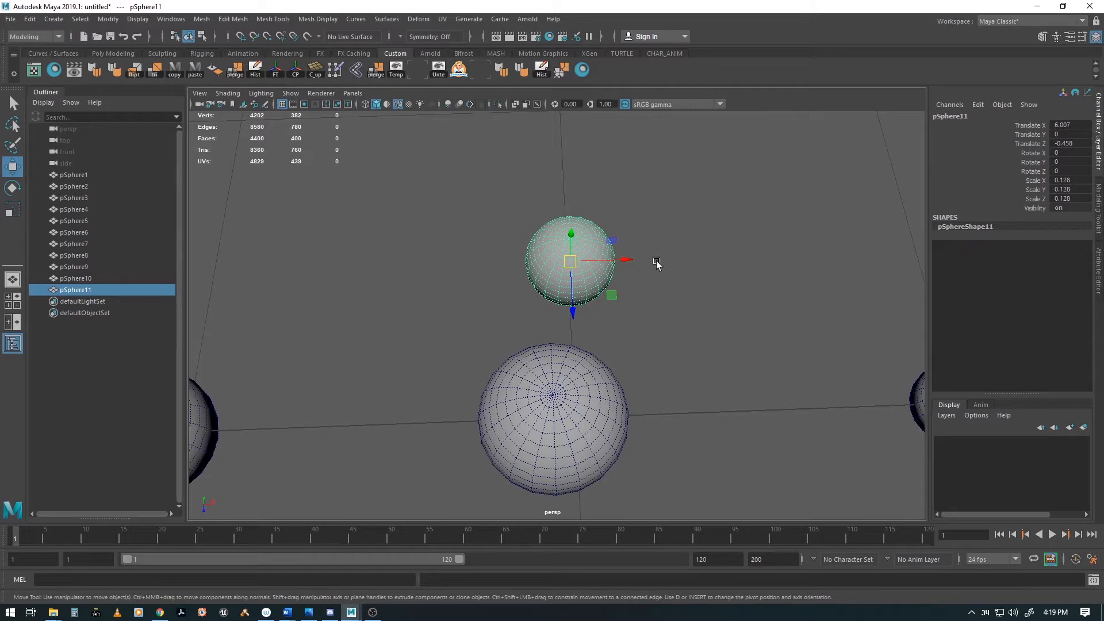
{"action": "key", "text": "v"}
{"action": "left_click_drag", "start_coordinate": [626, 262], "coordinate": [549, 391]}
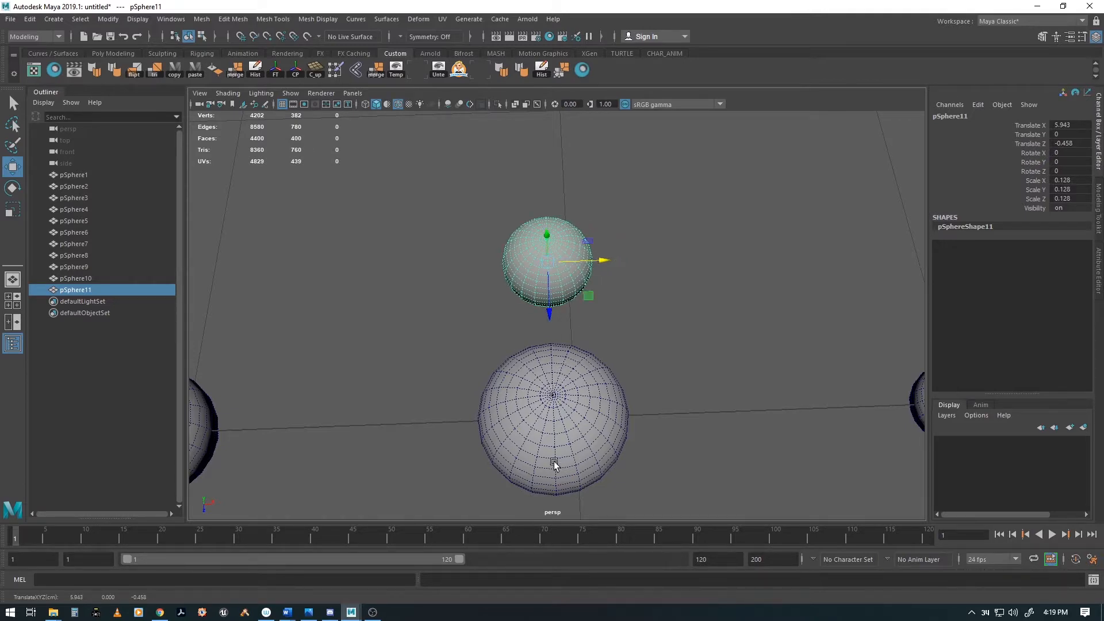
Scale the moon sphere down uniformly to about 0.03 and move it closer to Earth at about Z -0.315.
{"action": "left_click_drag", "start_coordinate": [555, 461], "coordinate": [584, 459], "text": "alt"}
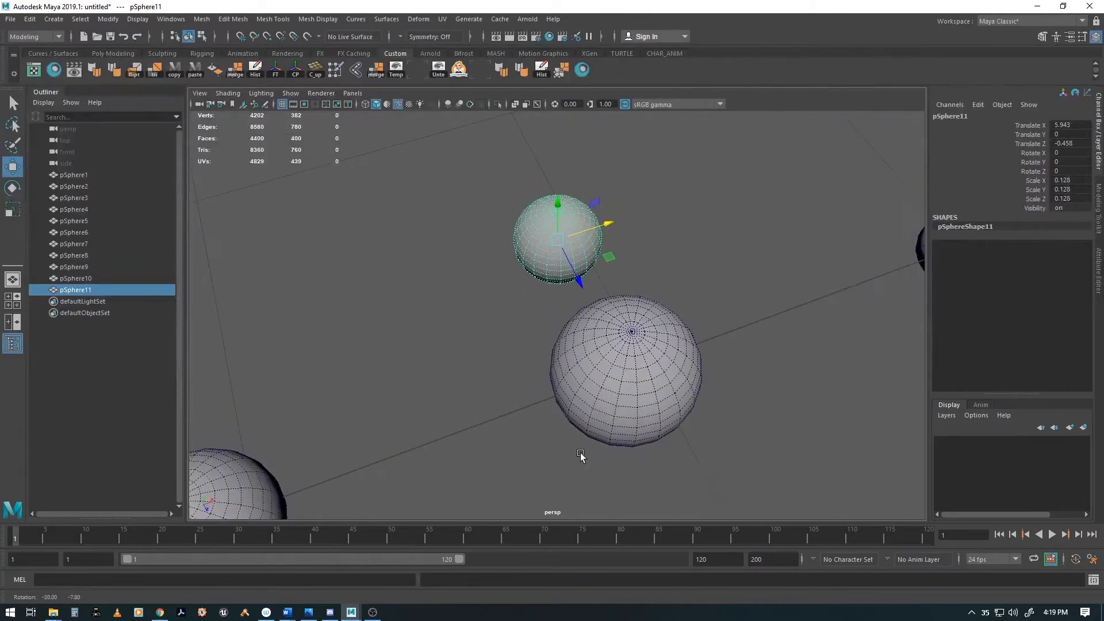
{"action": "middle_click_drag", "start_coordinate": [586, 331], "coordinate": [549, 392], "text": "alt"}
{"action": "key", "text": "r"}
{"action": "left_click_drag", "start_coordinate": [520, 299], "coordinate": [463, 349]}
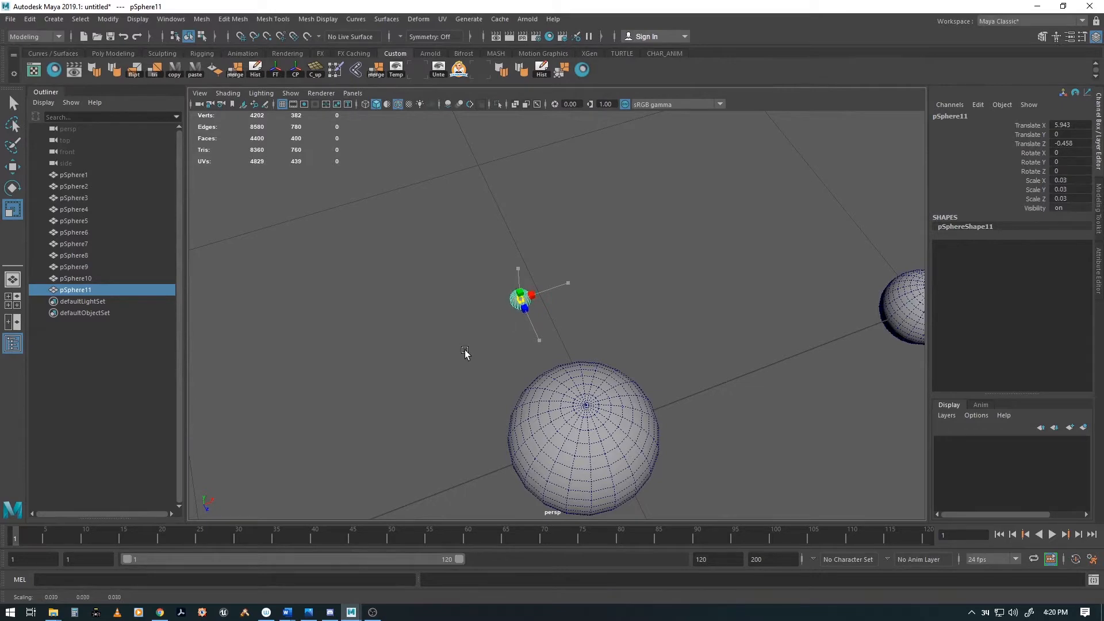
{"action": "key", "text": "w"}
{"action": "left_click", "coordinate": [639, 323]}
{"action": "left_click_drag", "start_coordinate": [672, 344], "coordinate": [497, 310], "text": "alt"}
{"action": "left_click", "coordinate": [523, 292]}
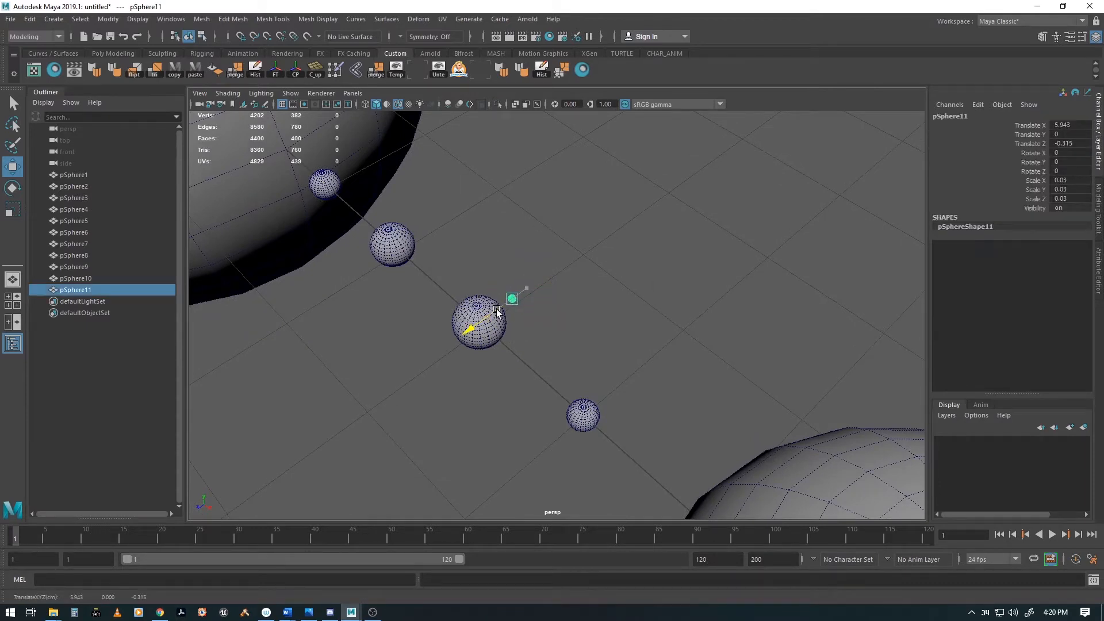
Select the Saturn sphere.
{"action": "left_click_drag", "start_coordinate": [535, 359], "coordinate": [506, 378], "text": "alt"}
{"action": "left_click_drag", "start_coordinate": [251, 334], "coordinate": [503, 361], "text": "alt"}
{"action": "left_click_drag", "start_coordinate": [636, 443], "coordinate": [534, 368], "text": "alt"}
{"action": "left_click_drag", "start_coordinate": [660, 399], "coordinate": [604, 343], "text": "alt"}
{"action": "left_click", "coordinate": [604, 343]}
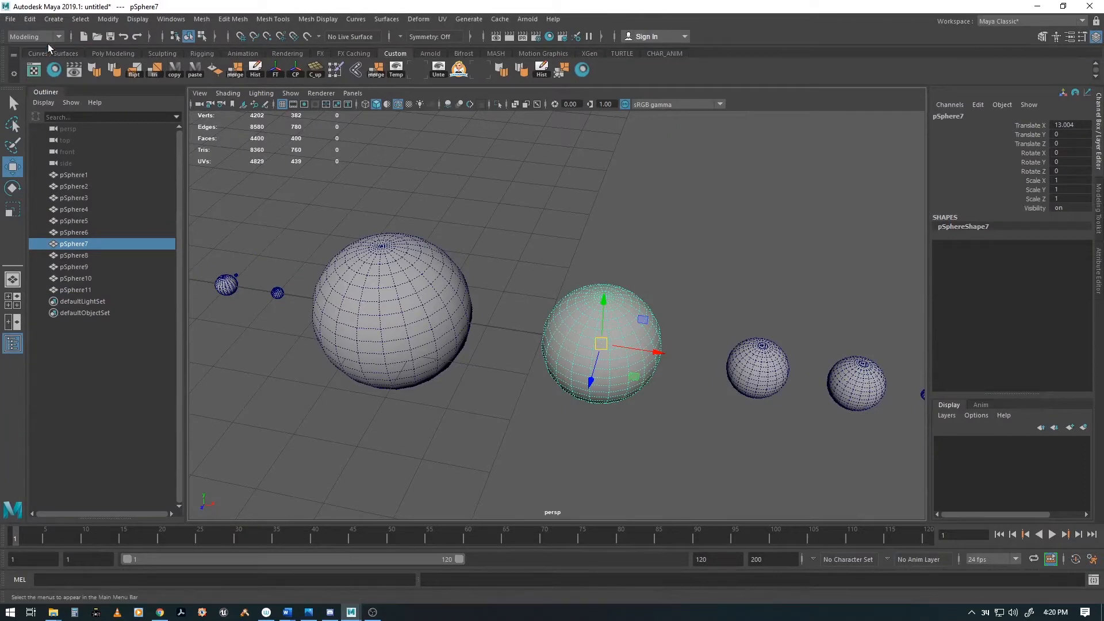
Save the scene in the solar system folder under the name "new solar system 2" as Maya ASCII.
{"action": "left_click", "coordinate": [11, 21]}
{"action": "left_click", "coordinate": [34, 64]}
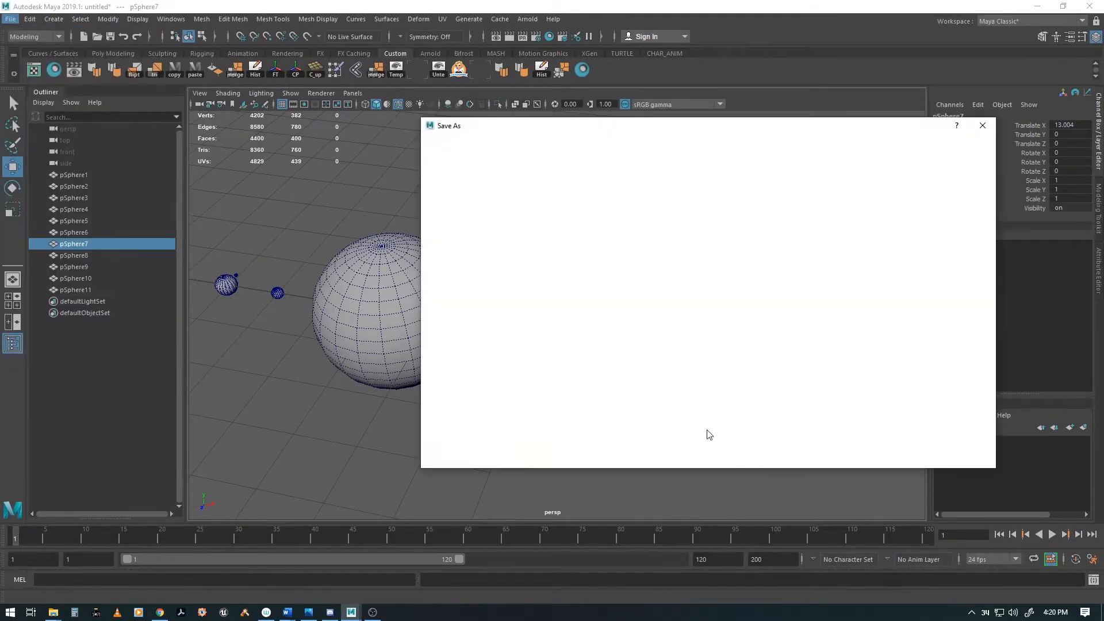
{"action": "type", "text": "soolar"}
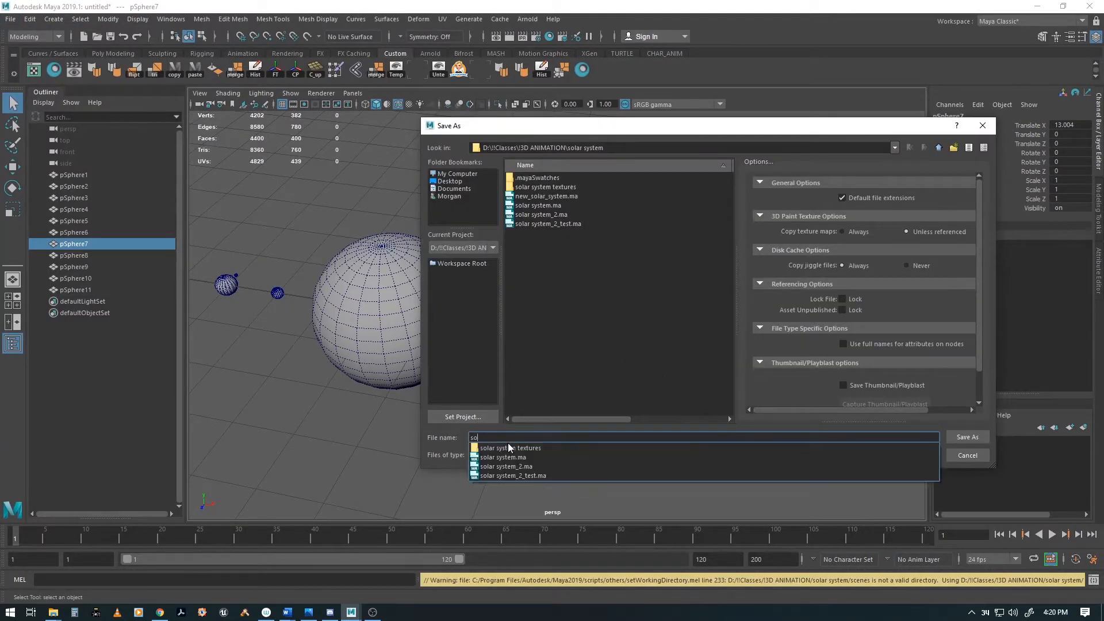
{"action": "key", "text": "BackSpace"}
{"action": "key", "text": "BackSpace"}
{"action": "key", "text": "BackSpace"}
{"action": "key", "text": "BackSpace"}
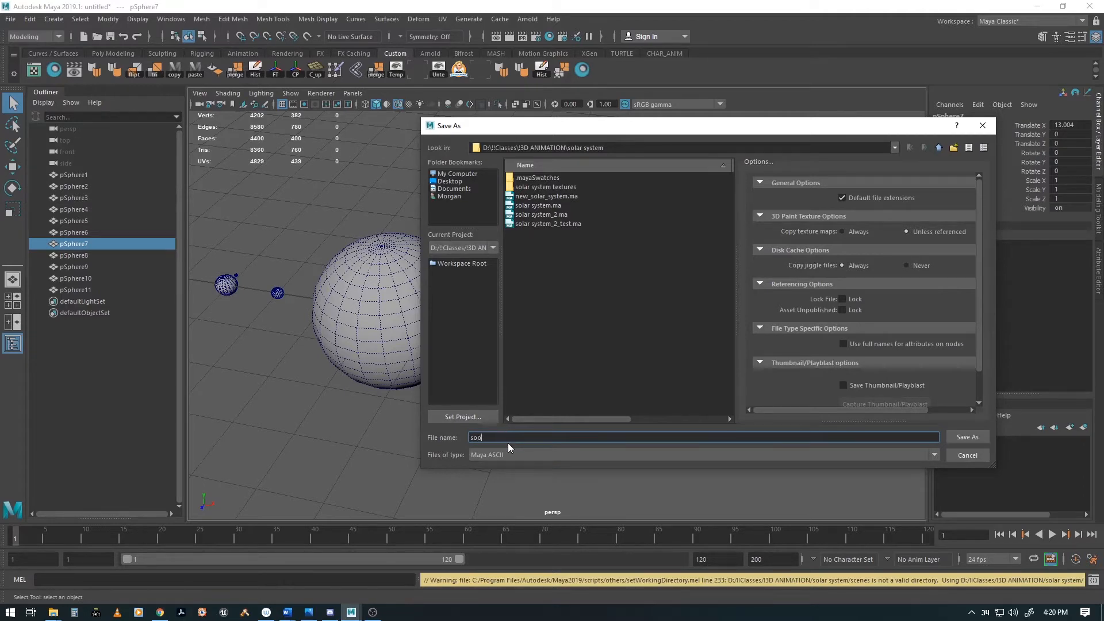
{"action": "type", "text": "lar syste"}
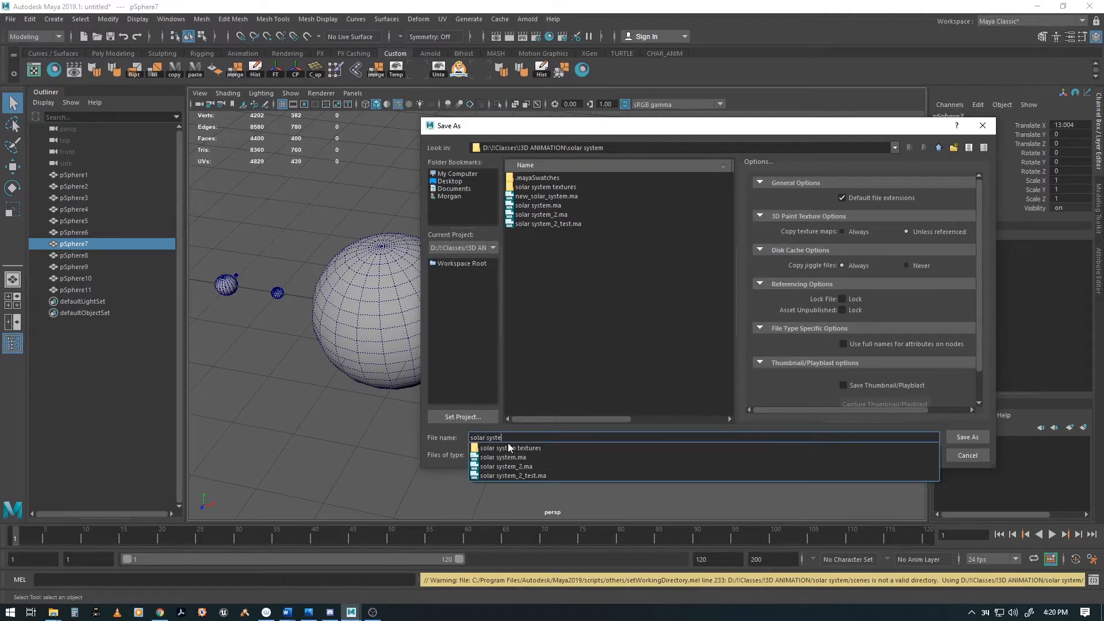
{"action": "type", "text": "m"}
{"action": "type", "text": "new "}
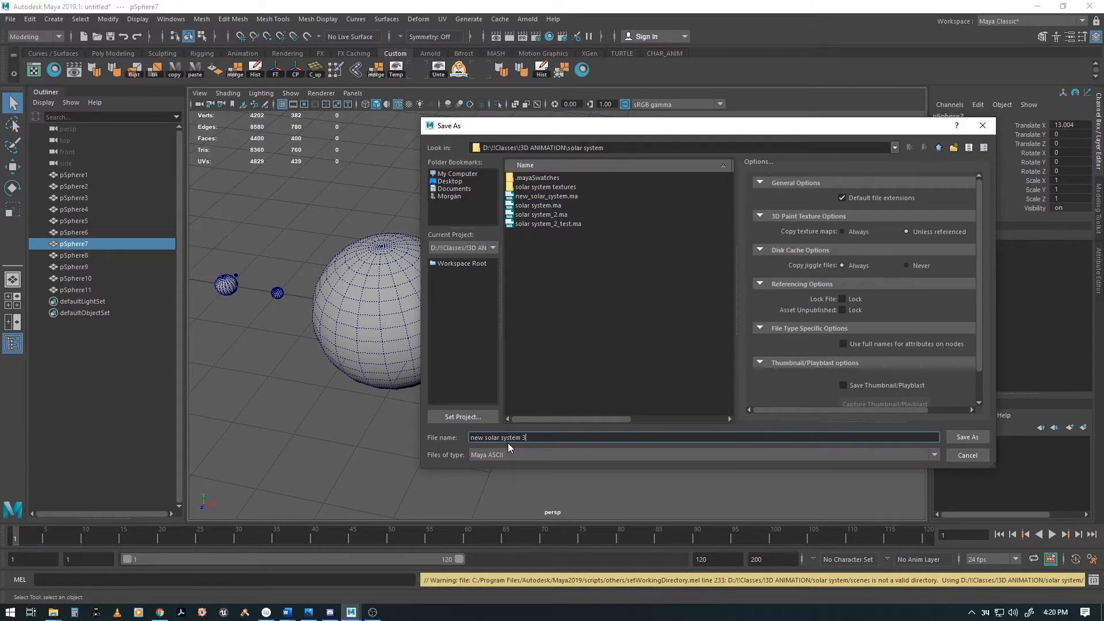
{"action": "type", "text": " 2"}
{"action": "key", "text": "Return"}
Create a polygon torus to serve as Saturn's ring.
{"action": "left_click_drag", "start_coordinate": [792, 437], "coordinate": [628, 374], "text": "alt"}
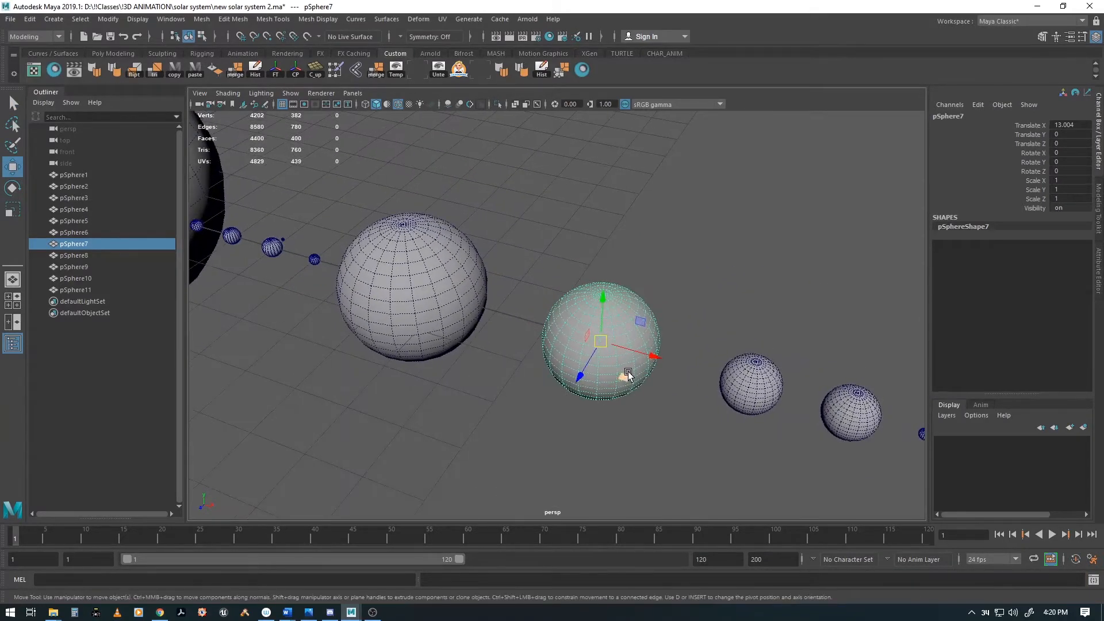
{"action": "key", "text": "space"}
{"action": "left_click", "coordinate": [491, 161]}
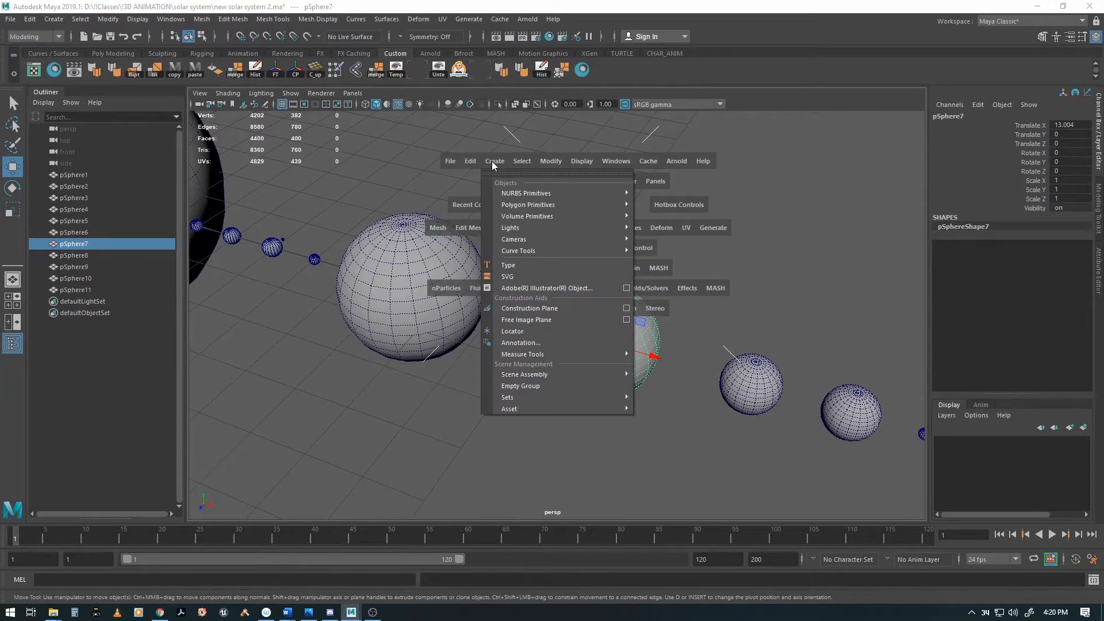
{"action": "mouse_move", "coordinate": [510, 206]}
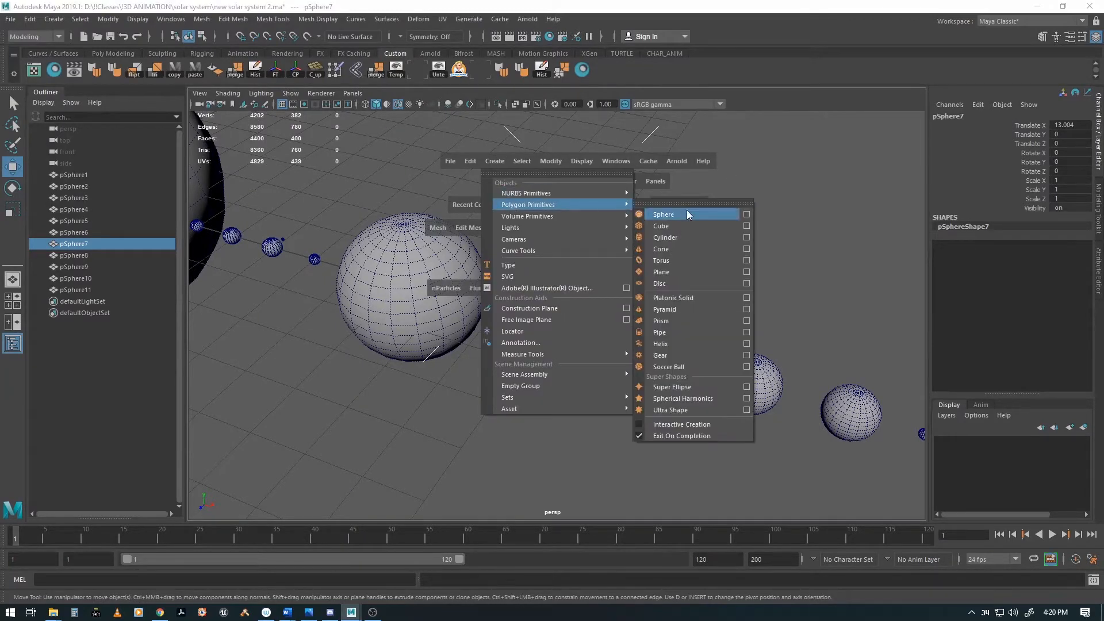
{"action": "left_click", "coordinate": [677, 258]}
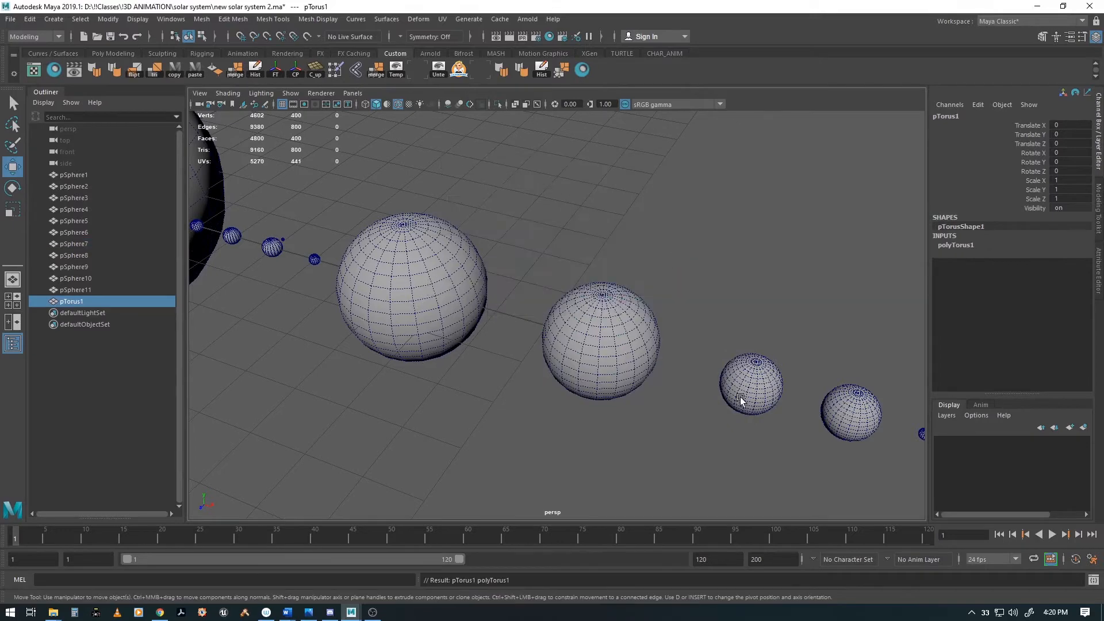
Move the torus along X over to Saturn and snap it to Saturn's pole vertex at X 13.004.
{"action": "right_click_drag", "start_coordinate": [672, 348], "coordinate": [408, 302], "text": "alt"}
{"action": "left_click_drag", "start_coordinate": [349, 265], "coordinate": [626, 356]}
{"action": "scroll", "coordinate": [588, 381], "scroll_direction": "up", "scroll_amount": 8}
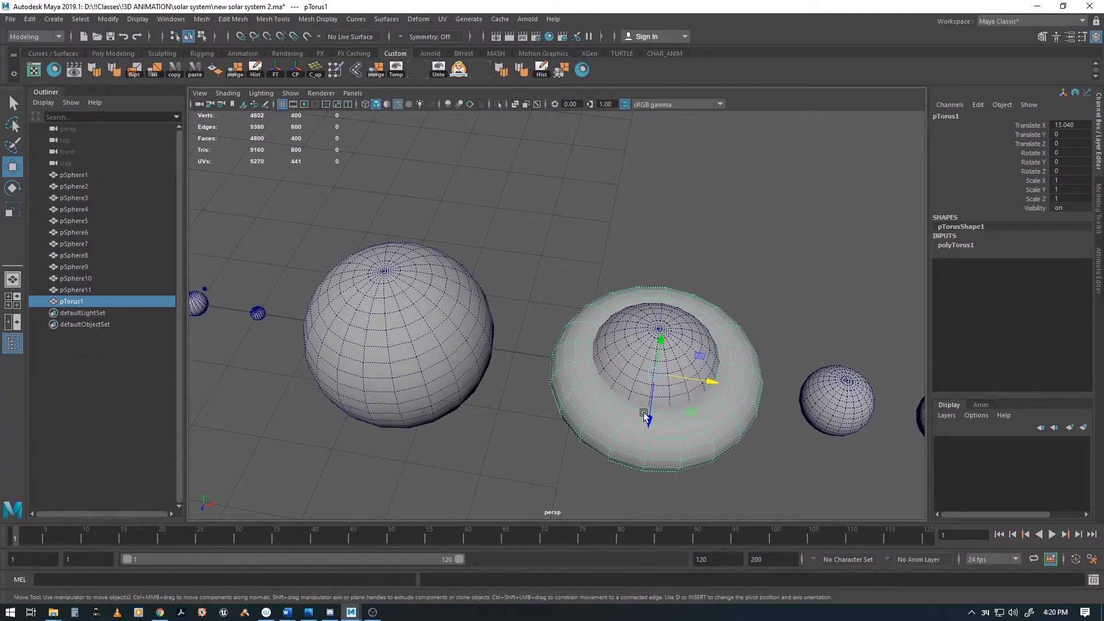
{"action": "mouse_move", "coordinate": [726, 426]}
{"action": "left_mouse_down", "text": "alt"}
{"action": "mouse_move", "coordinate": [710, 426]}
{"action": "mouse_move", "coordinate": [716, 411]}
{"action": "left_mouse_up", "text": "alt"}
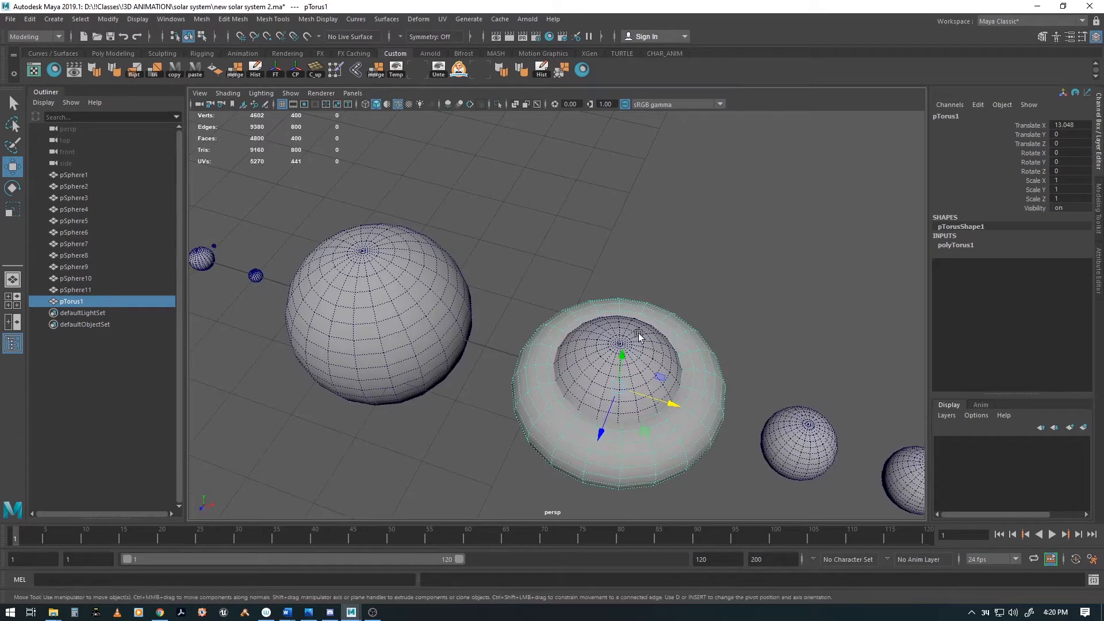
{"action": "left_click", "coordinate": [963, 245]}
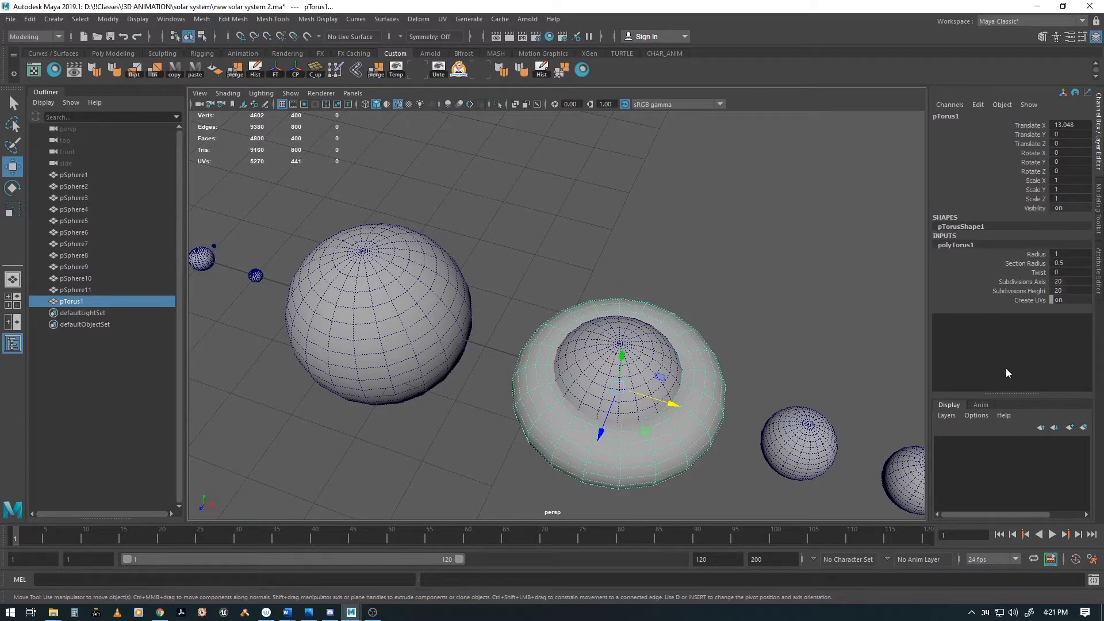
{"action": "key", "text": "v"}
{"action": "left_click_drag", "start_coordinate": [665, 404], "coordinate": [620, 349]}
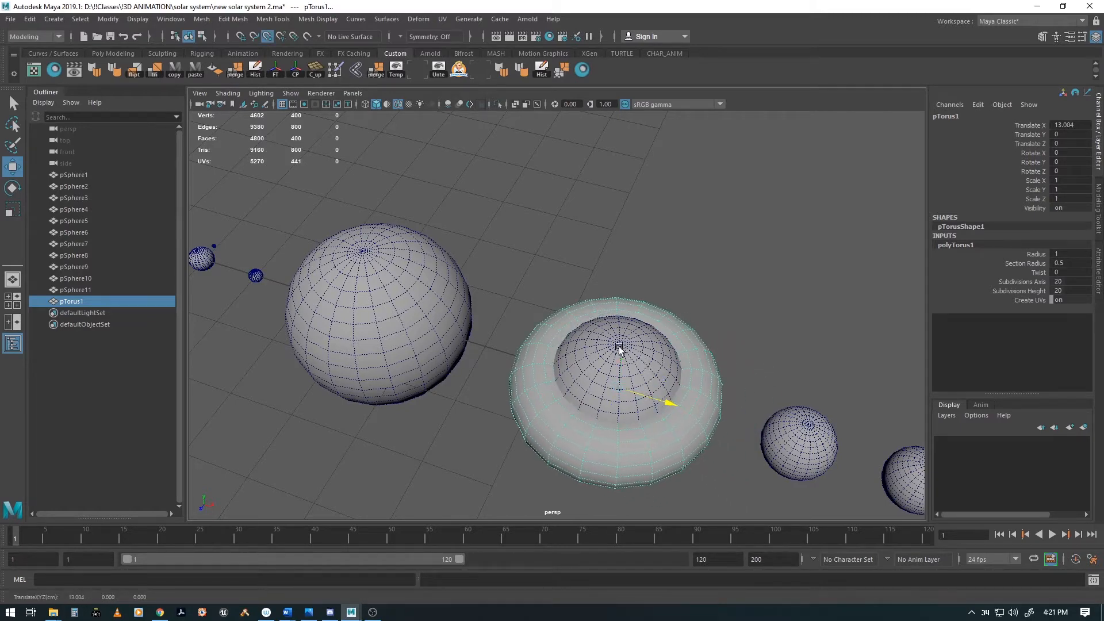
Set the torus's section radius to 0.2 and its radius to 2.
{"action": "mouse_move", "coordinate": [668, 439]}
{"action": "left_mouse_down", "text": "alt"}
{"action": "mouse_move", "coordinate": [654, 424]}
{"action": "mouse_move", "coordinate": [730, 322]}
{"action": "mouse_move", "coordinate": [651, 426]}
{"action": "left_mouse_up", "text": "alt"}
{"action": "left_click", "coordinate": [1064, 263]}
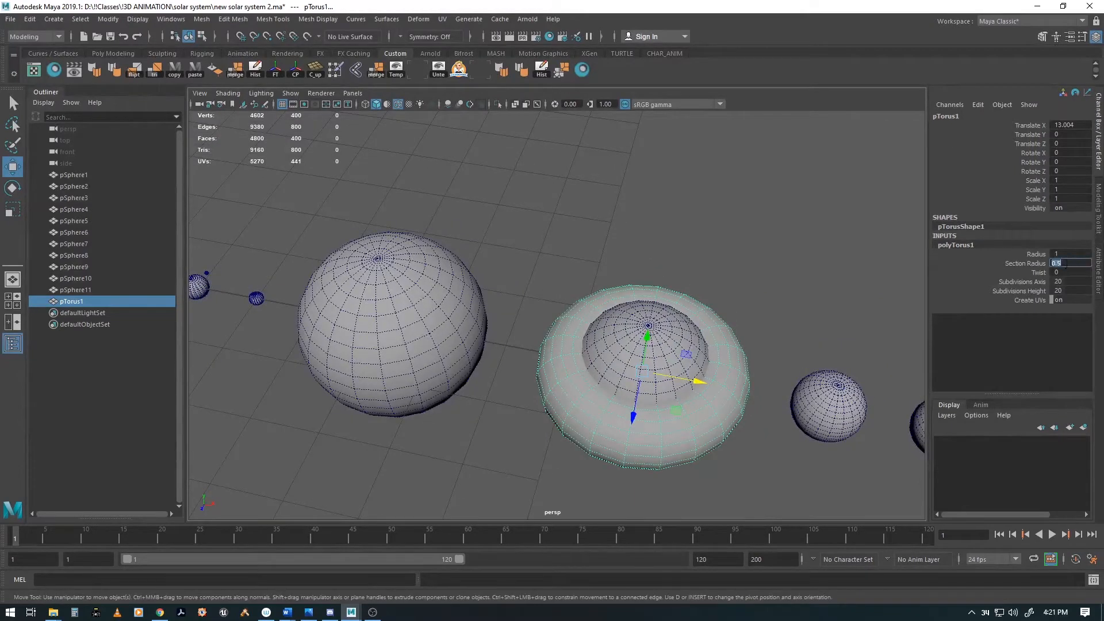
{"action": "key", "text": "Tab"}
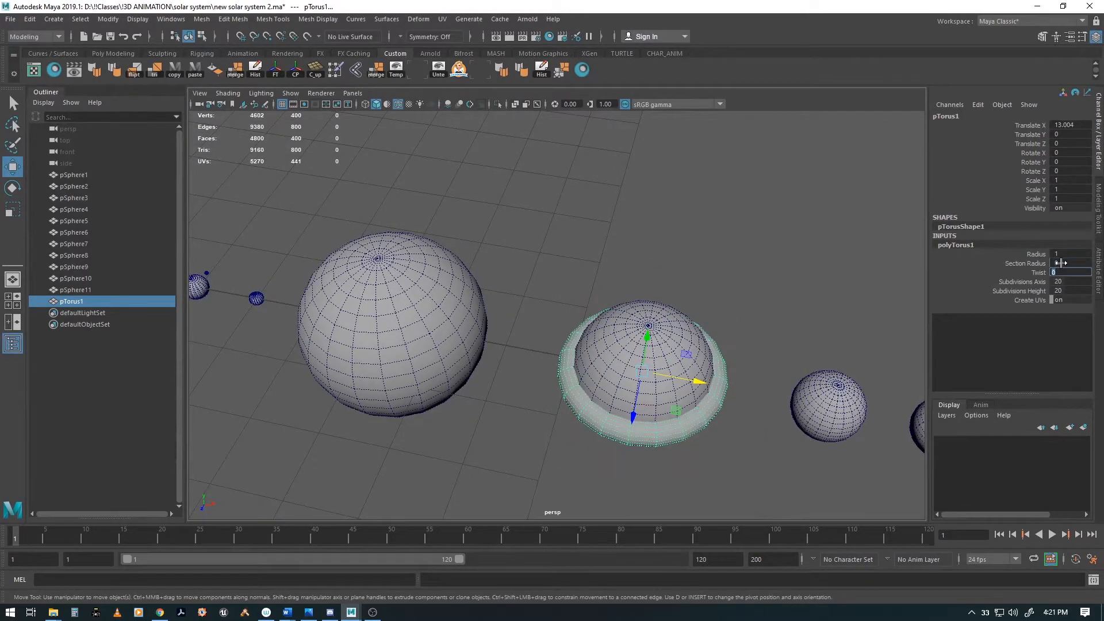
{"action": "left_click", "coordinate": [1066, 254]}
{"action": "type", "text": "2"}
{"action": "key", "text": "Tab"}
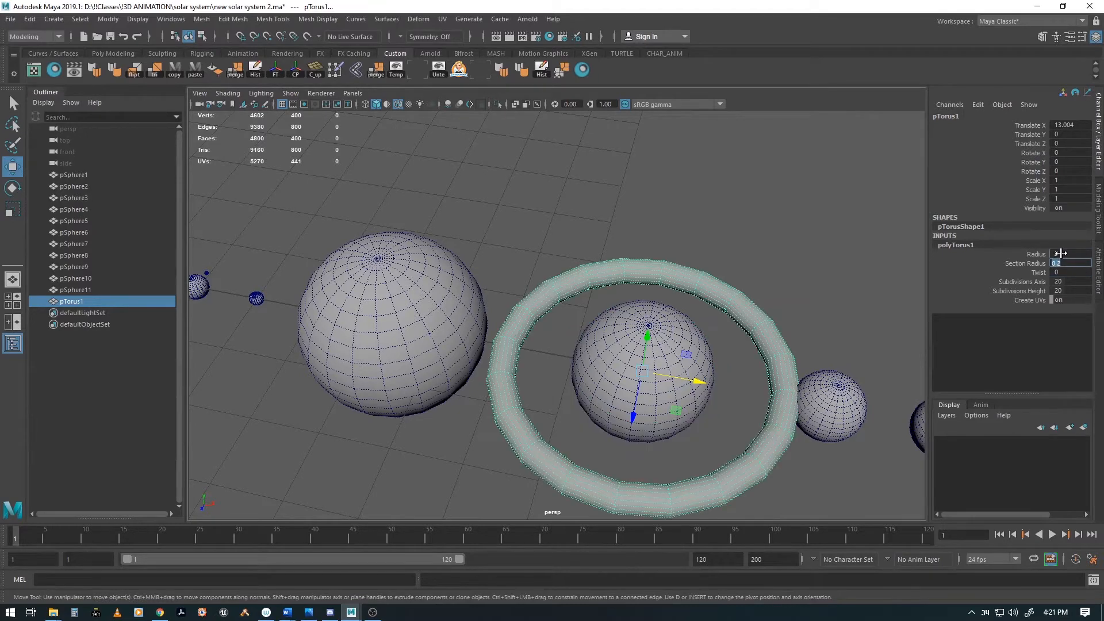
Reduce the torus's radius to 1.5 so the ring sits closer around Saturn.
{"action": "left_click", "coordinate": [1070, 253]}
{"action": "type", "text": "1.5"}
{"action": "key", "text": "Tab"}
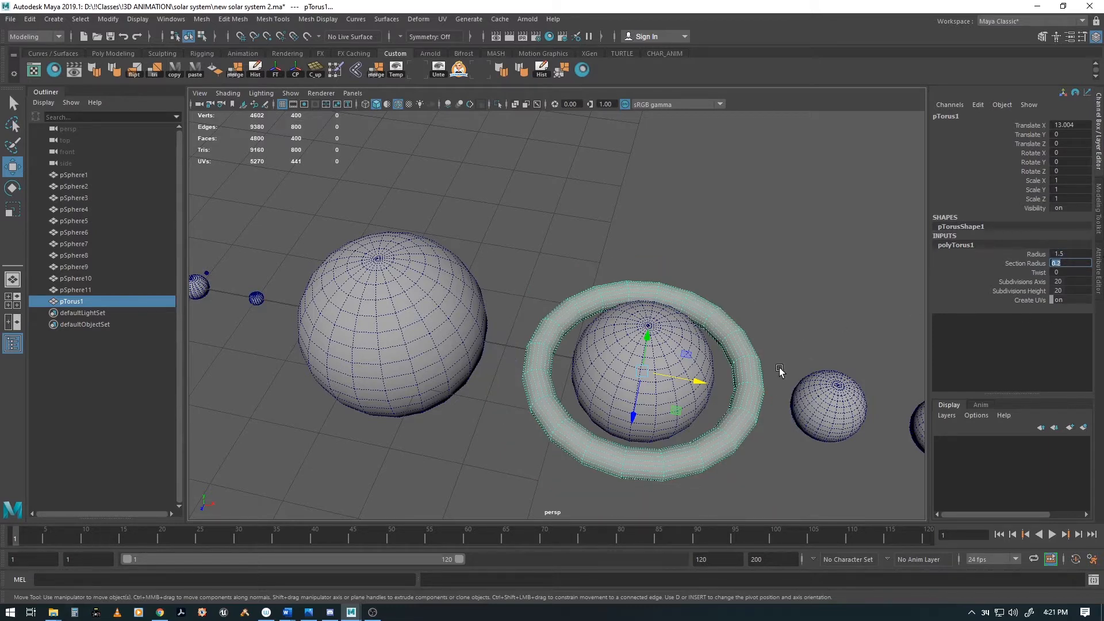
Set the torus's height subdivisions to 3 to give the ring a triangular cross-section.
{"action": "middle_click_drag", "start_coordinate": [775, 378], "coordinate": [771, 372], "text": "alt"}
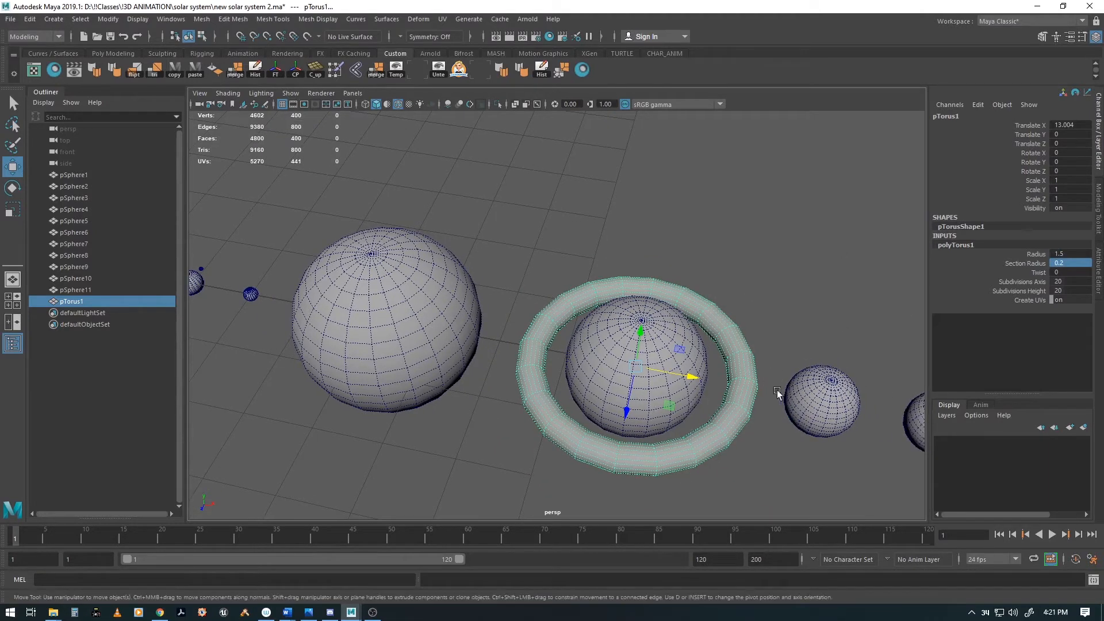
{"action": "left_click_drag", "start_coordinate": [776, 390], "coordinate": [749, 395], "text": "alt"}
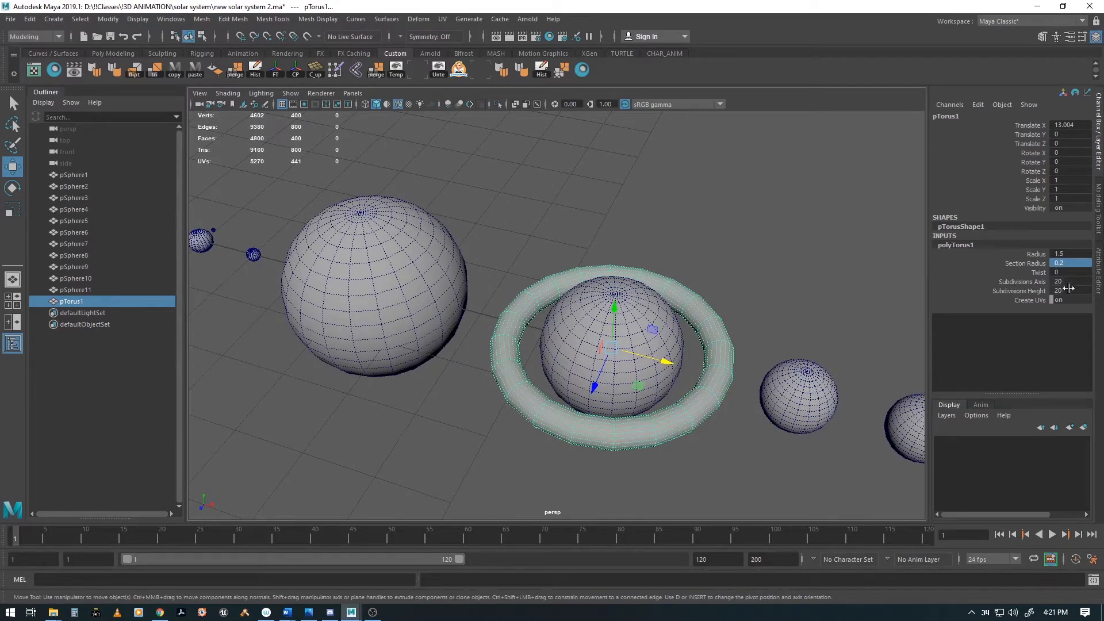
{"action": "double_click", "coordinate": [1068, 291]}
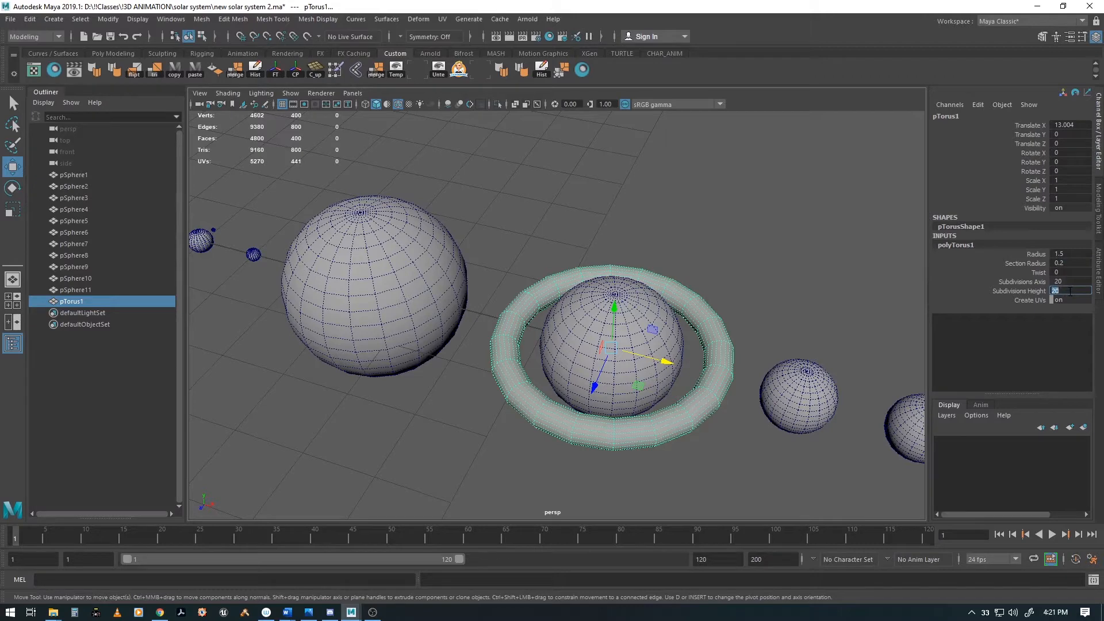
{"action": "type", "text": "3"}
{"action": "key", "text": "Tab"}
Preview the ring in smooth mesh display and return it to the unsmoothed display.
{"action": "left_click_drag", "start_coordinate": [715, 402], "coordinate": [651, 369], "text": "alt"}
{"action": "right_click_drag", "start_coordinate": [652, 368], "coordinate": [692, 367], "text": "alt"}
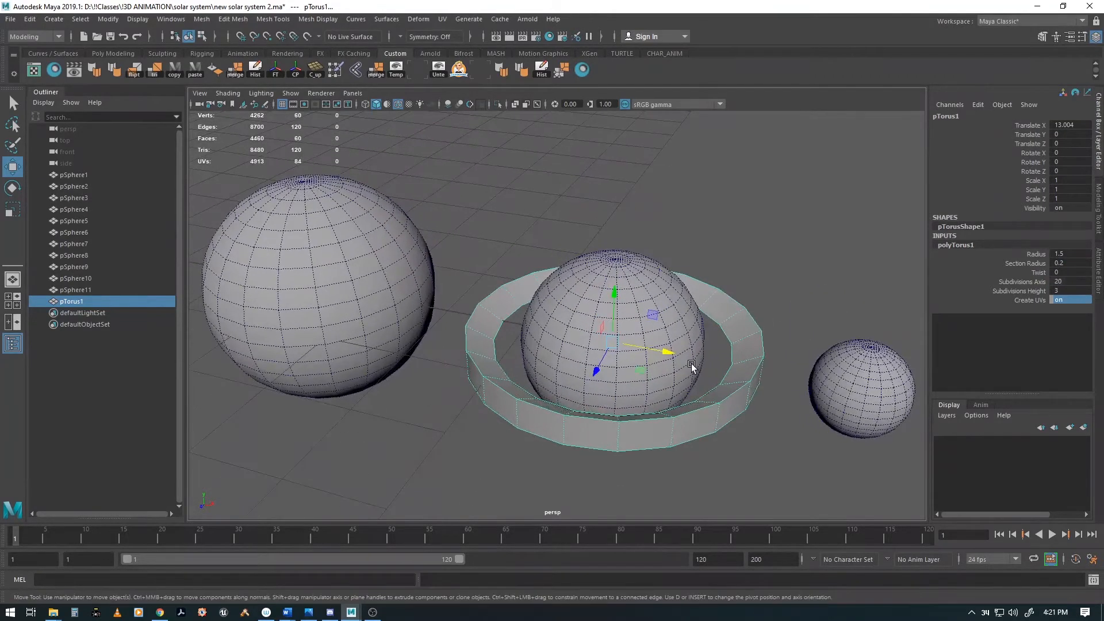
{"action": "key", "text": "3"}
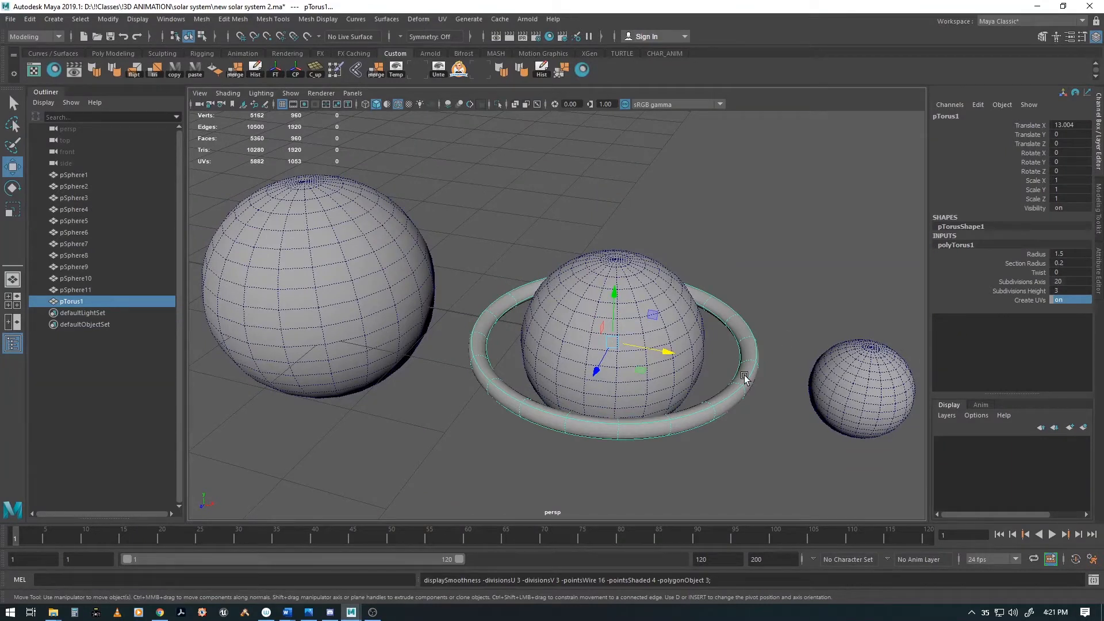
{"action": "key", "text": "1"}
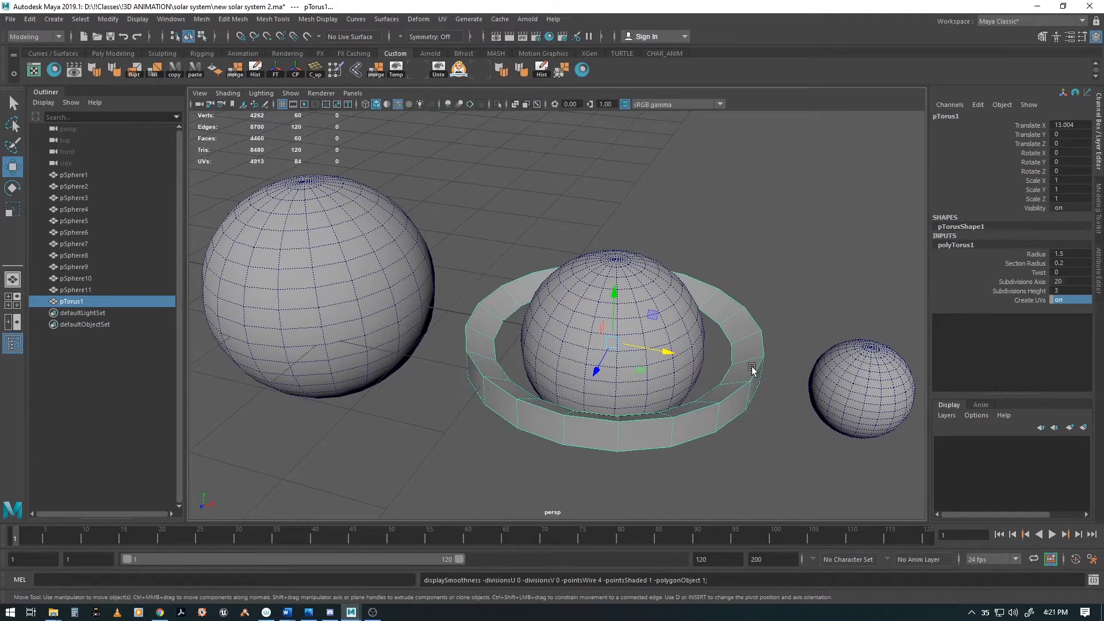
Delete the outer and lower face bands of Saturn's ring, using wireframe display to select them all around, and keep only the upper band.
{"action": "left_click_drag", "start_coordinate": [757, 394], "coordinate": [775, 389], "text": "alt"}
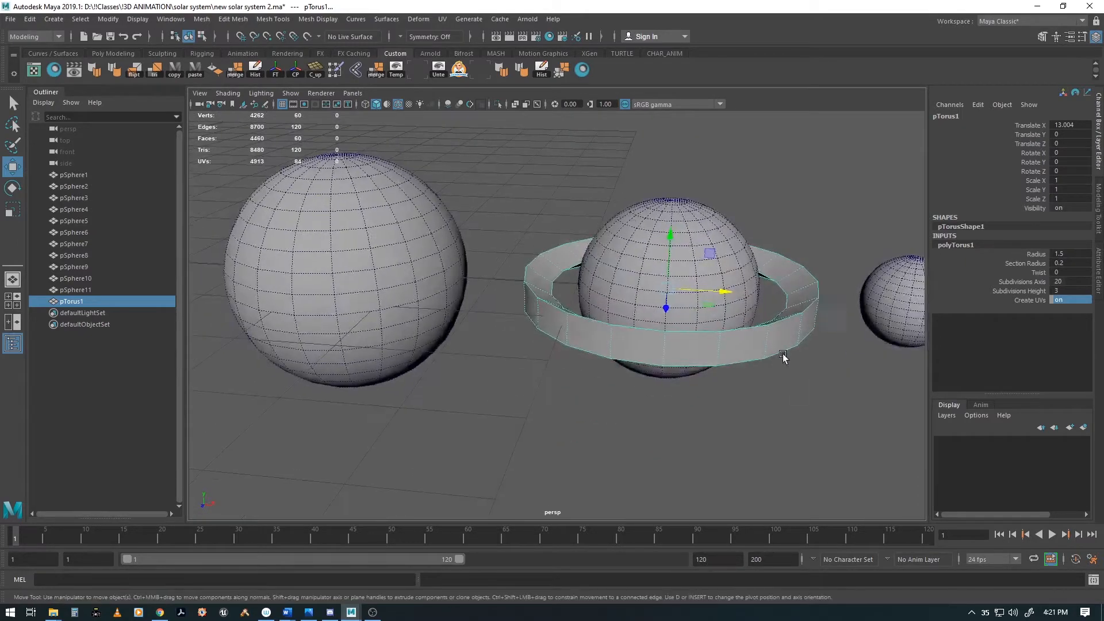
{"action": "middle_click_drag", "start_coordinate": [784, 357], "coordinate": [729, 406], "text": "alt"}
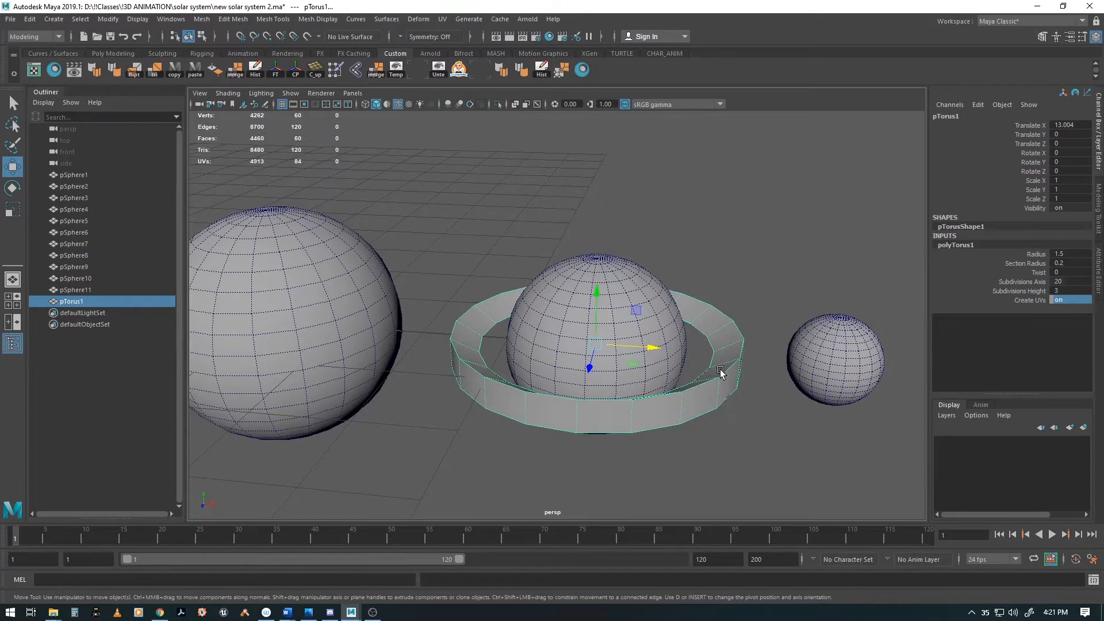
{"action": "left_click_drag", "start_coordinate": [653, 345], "coordinate": [690, 355], "text": "alt"}
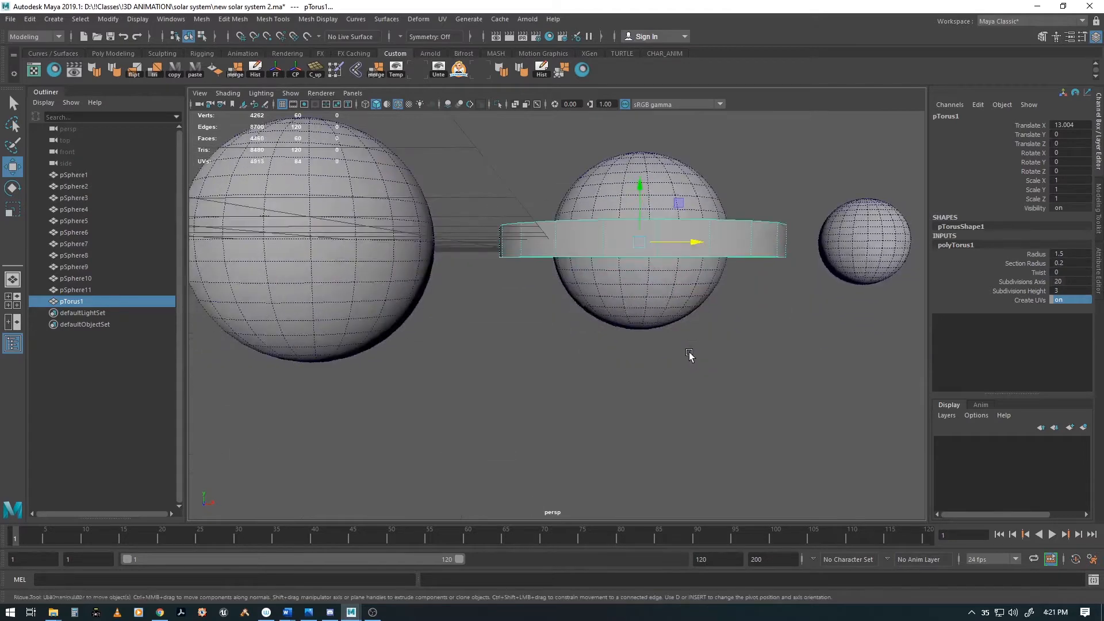
{"action": "middle_click_drag", "start_coordinate": [695, 267], "coordinate": [643, 306], "text": "alt"}
{"action": "right_click_drag", "start_coordinate": [608, 319], "coordinate": [616, 328], "text": "alt"}
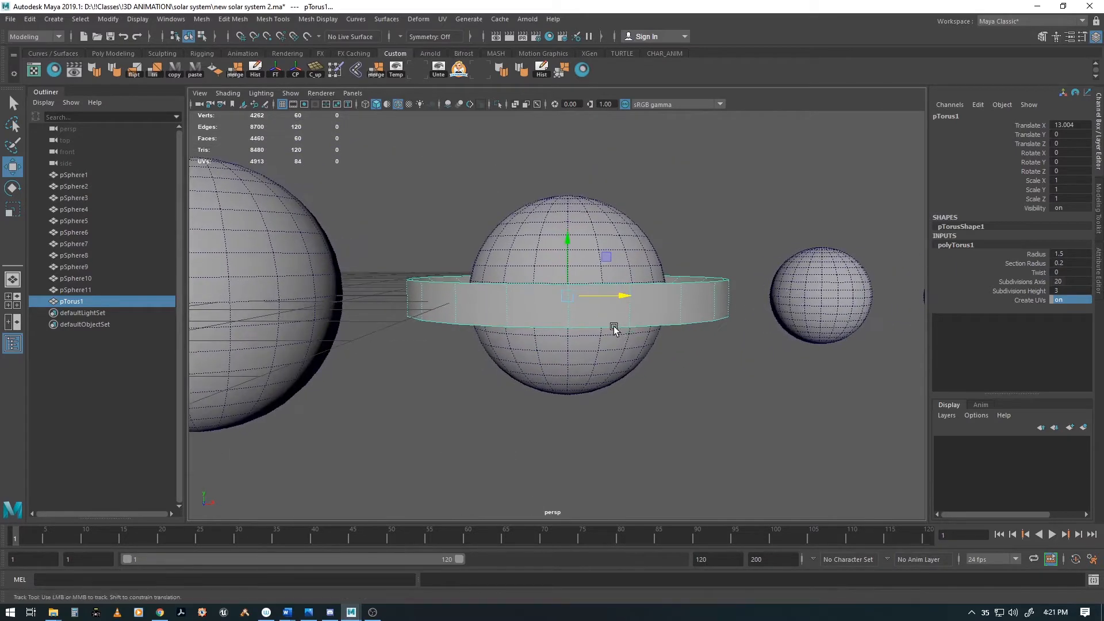
{"action": "middle_click_drag", "start_coordinate": [613, 326], "coordinate": [591, 330], "text": "alt"}
{"action": "key", "text": "4"}
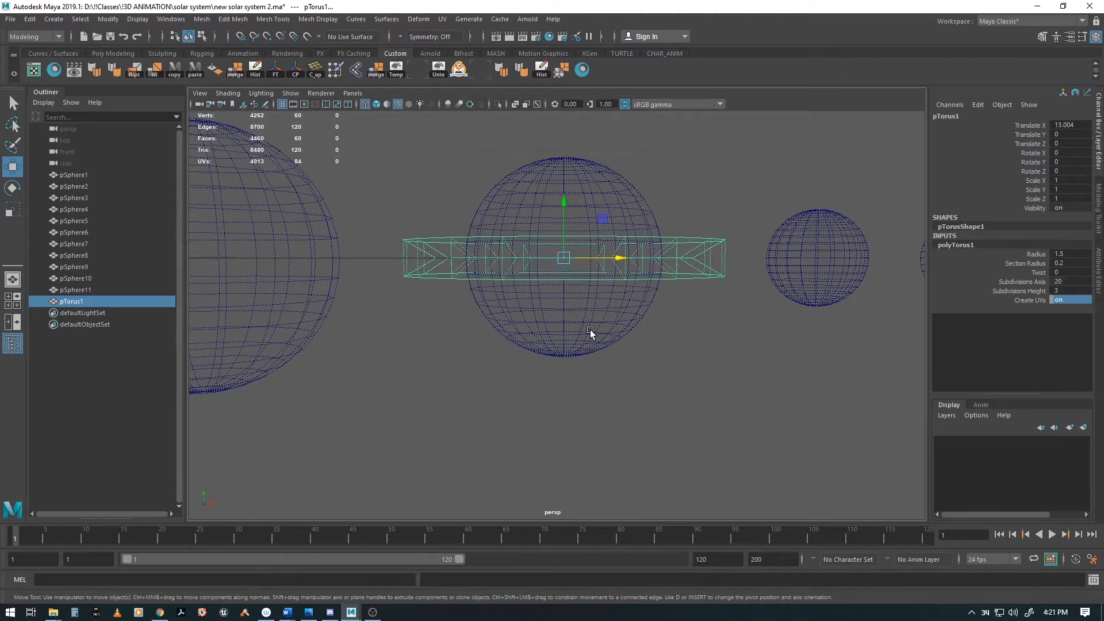
{"action": "key", "text": "F11"}
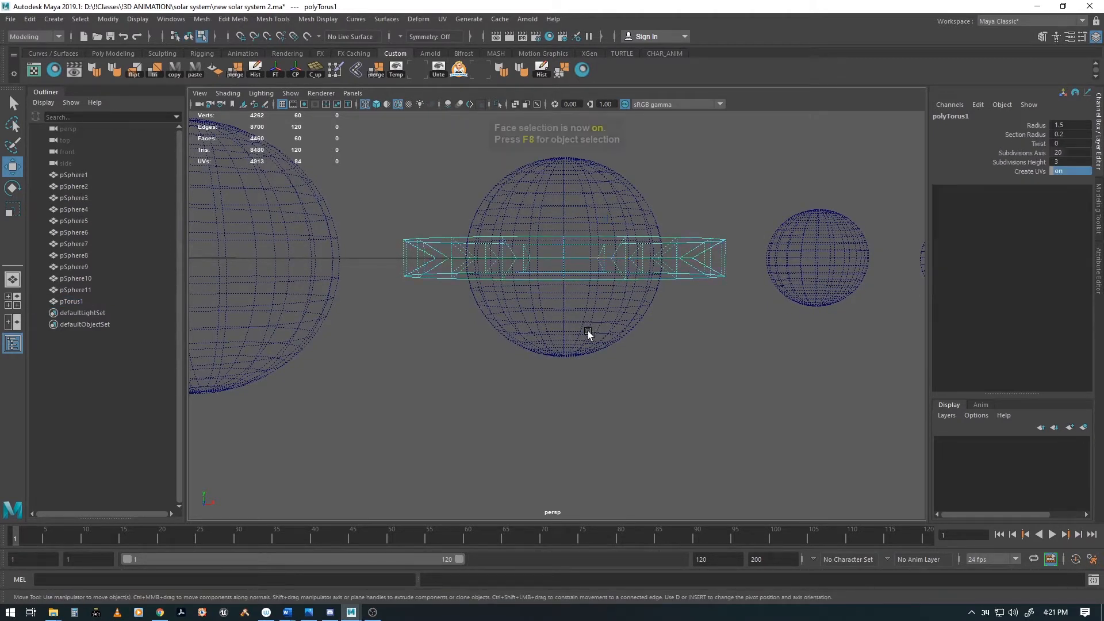
{"action": "left_click_drag", "start_coordinate": [358, 366], "coordinate": [770, 264]}
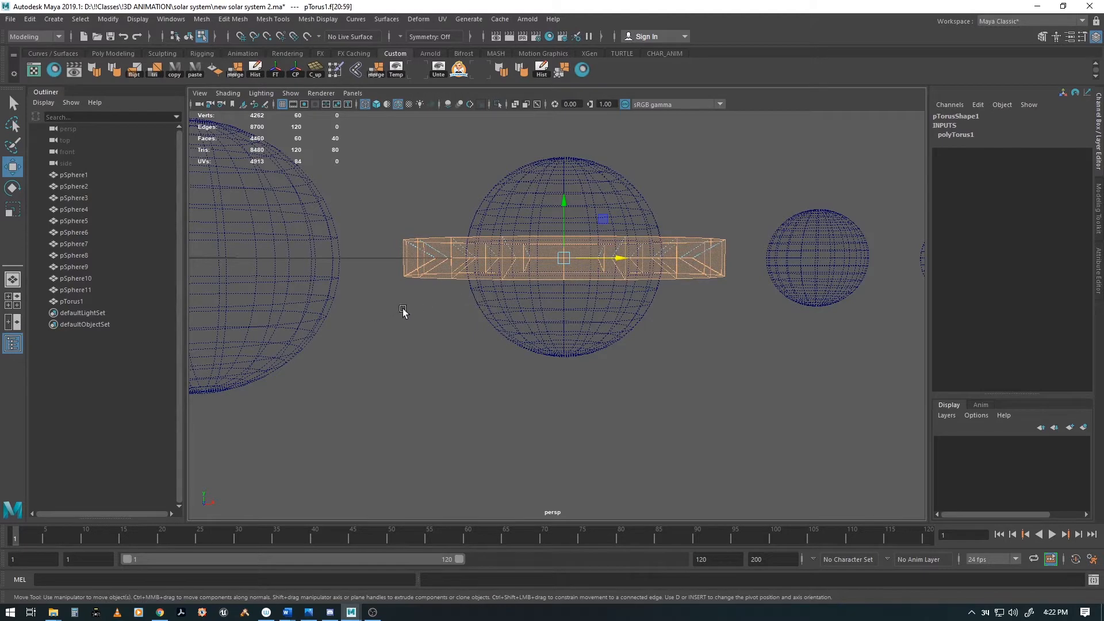
{"action": "left_click_drag", "start_coordinate": [556, 337], "coordinate": [547, 349], "text": "alt"}
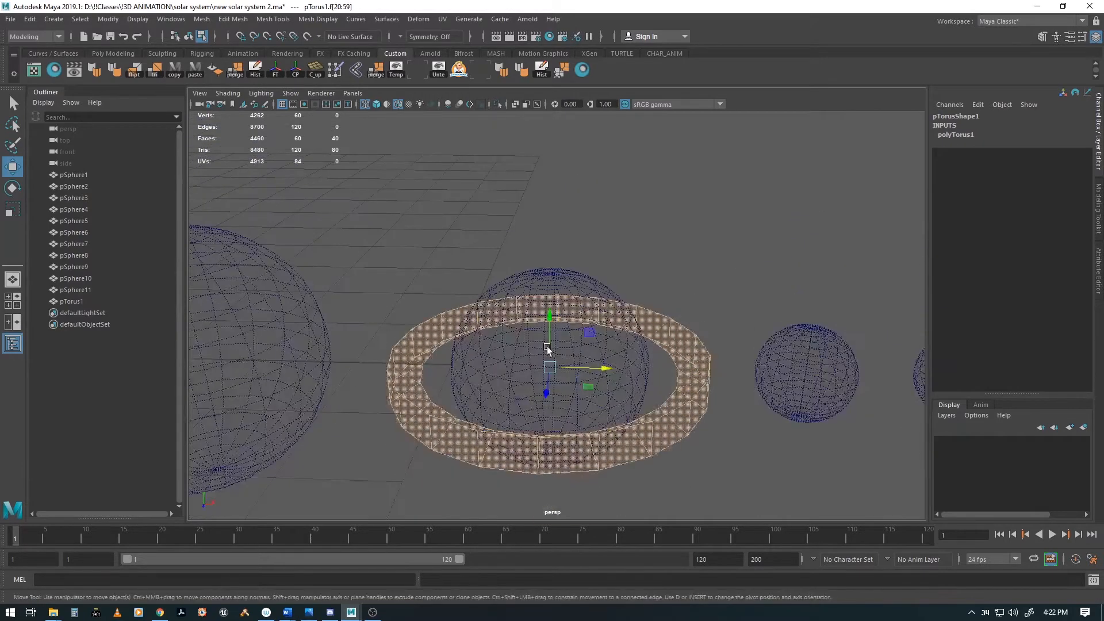
{"action": "key", "text": "5"}
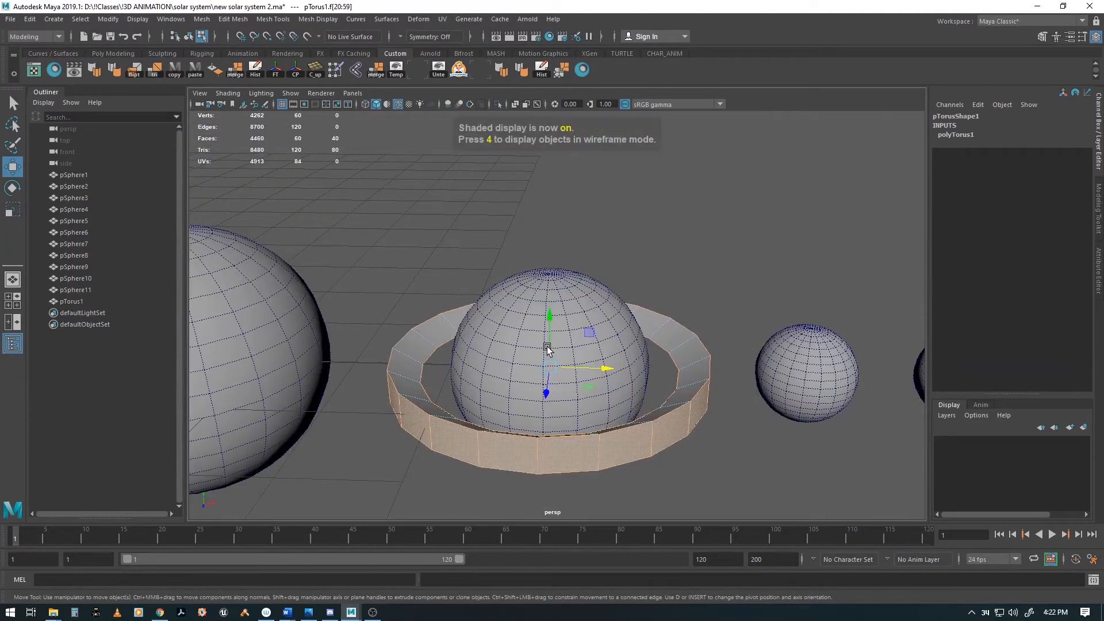
{"action": "mouse_move", "coordinate": [552, 348]}
{"action": "left_mouse_down", "text": "alt"}
{"action": "mouse_move", "coordinate": [596, 305]}
{"action": "mouse_move", "coordinate": [585, 353]}
{"action": "mouse_move", "coordinate": [612, 336]}
{"action": "mouse_move", "coordinate": [584, 340]}
{"action": "mouse_move", "coordinate": [562, 283]}
{"action": "mouse_move", "coordinate": [584, 332]}
{"action": "mouse_move", "coordinate": [582, 372]}
{"action": "mouse_move", "coordinate": [584, 345]}
{"action": "mouse_move", "coordinate": [561, 346]}
{"action": "left_mouse_up", "text": "alt"}
{"action": "key", "text": "Delete"}
Scale the inner border edge loop of Saturn's ring inward in the horizontal plane until it sits close around the planet.
{"action": "left_click_drag", "start_coordinate": [581, 381], "coordinate": [650, 286], "text": "alt"}
{"action": "middle_click_drag", "start_coordinate": [650, 284], "coordinate": [586, 349], "text": "alt"}
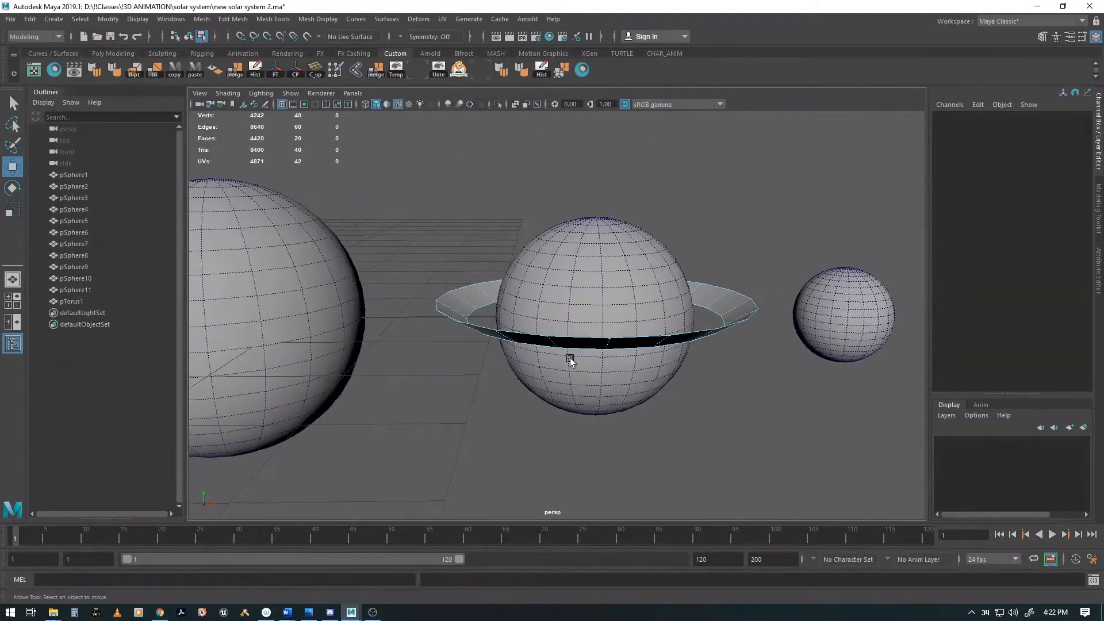
{"action": "right_click_drag", "start_coordinate": [569, 357], "coordinate": [619, 347], "text": "alt"}
{"action": "key", "text": "F9"}
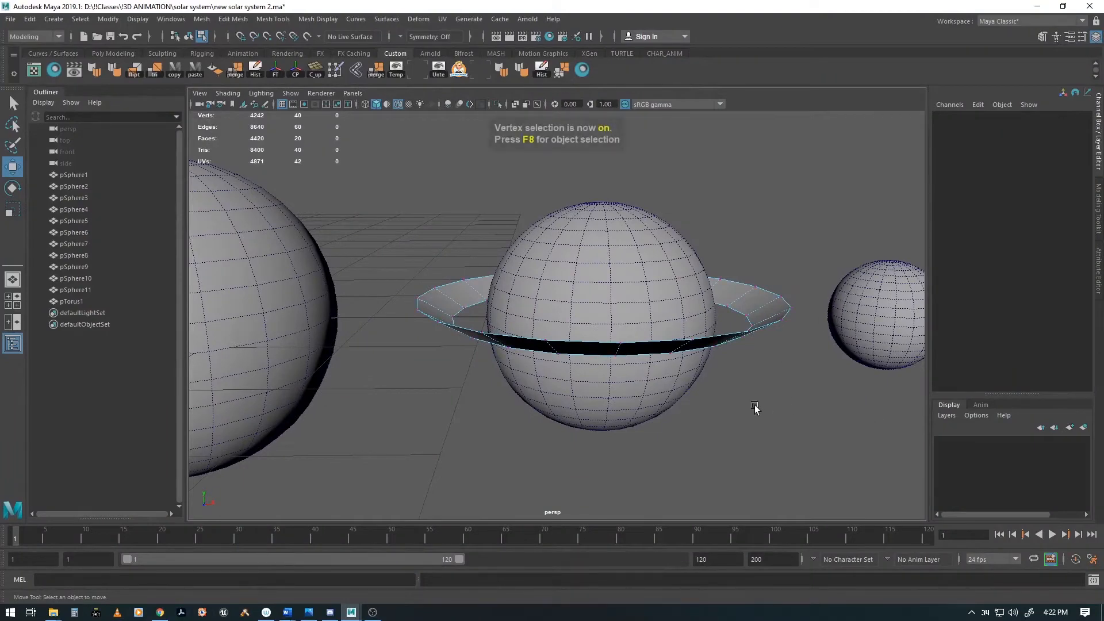
{"action": "left_click_drag", "start_coordinate": [673, 337], "coordinate": [649, 417], "text": "alt"}
{"action": "middle_click_drag", "start_coordinate": [661, 429], "coordinate": [676, 236], "text": "alt"}
{"action": "key", "text": "F10"}
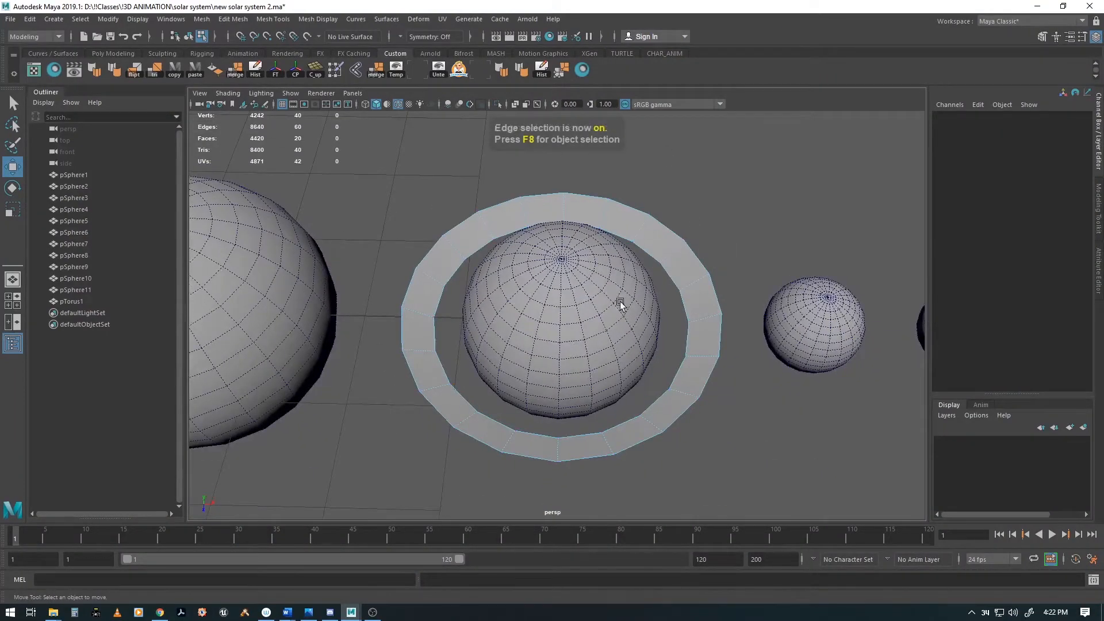
{"action": "double_click", "coordinate": [678, 306]}
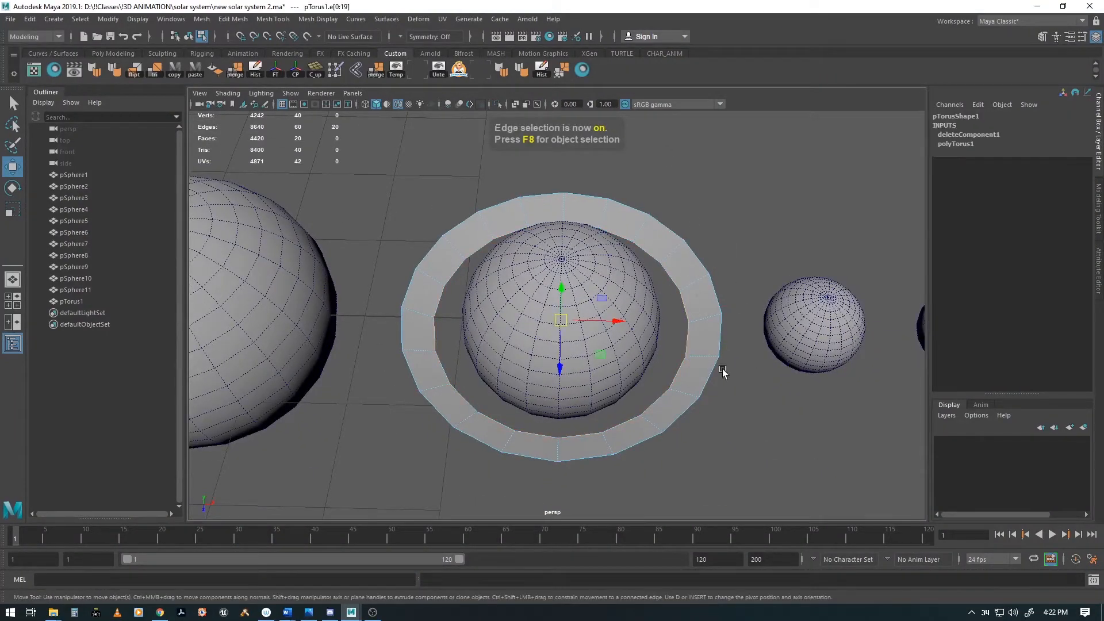
{"action": "left_click", "coordinate": [746, 382]}
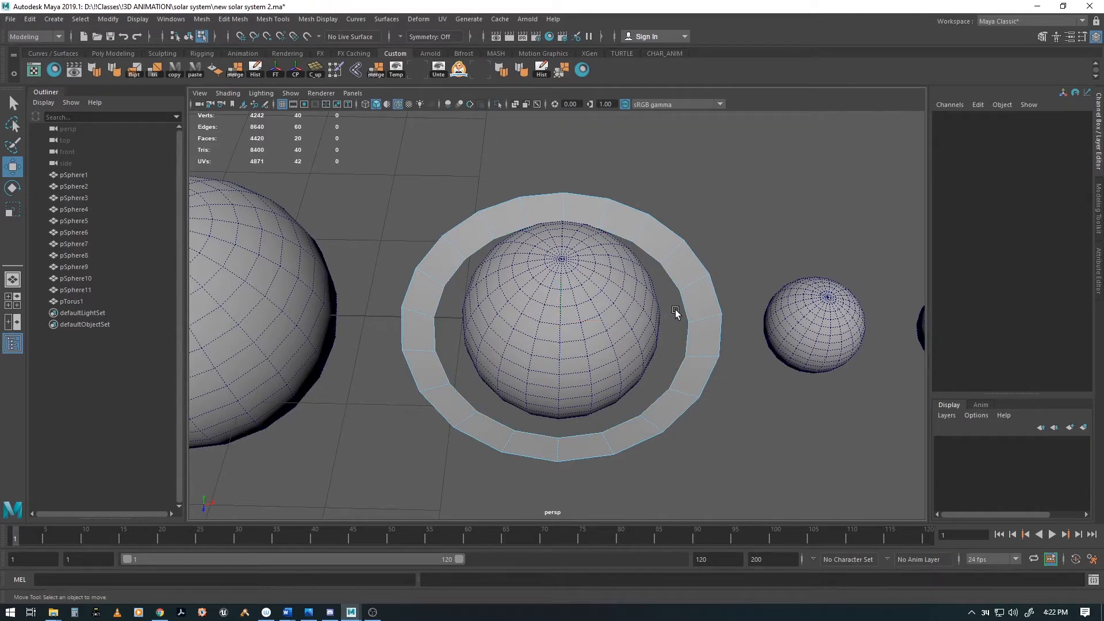
{"action": "key", "text": "F10"}
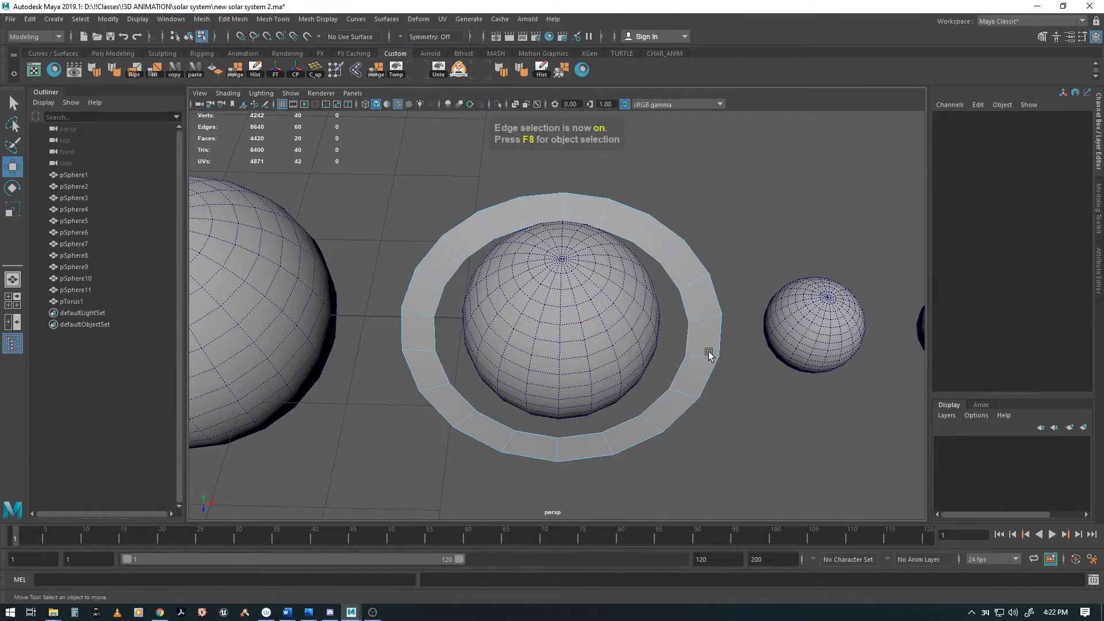
{"action": "double_click", "coordinate": [685, 305]}
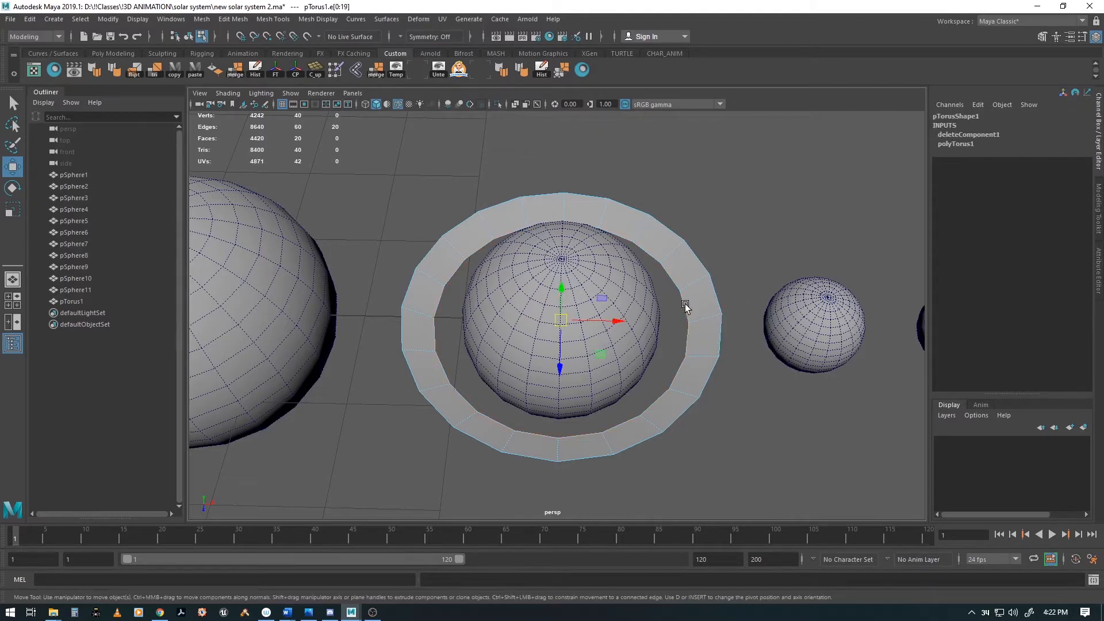
{"action": "left_click_drag", "start_coordinate": [725, 464], "coordinate": [565, 404], "text": "alt"}
{"action": "key", "text": "r"}
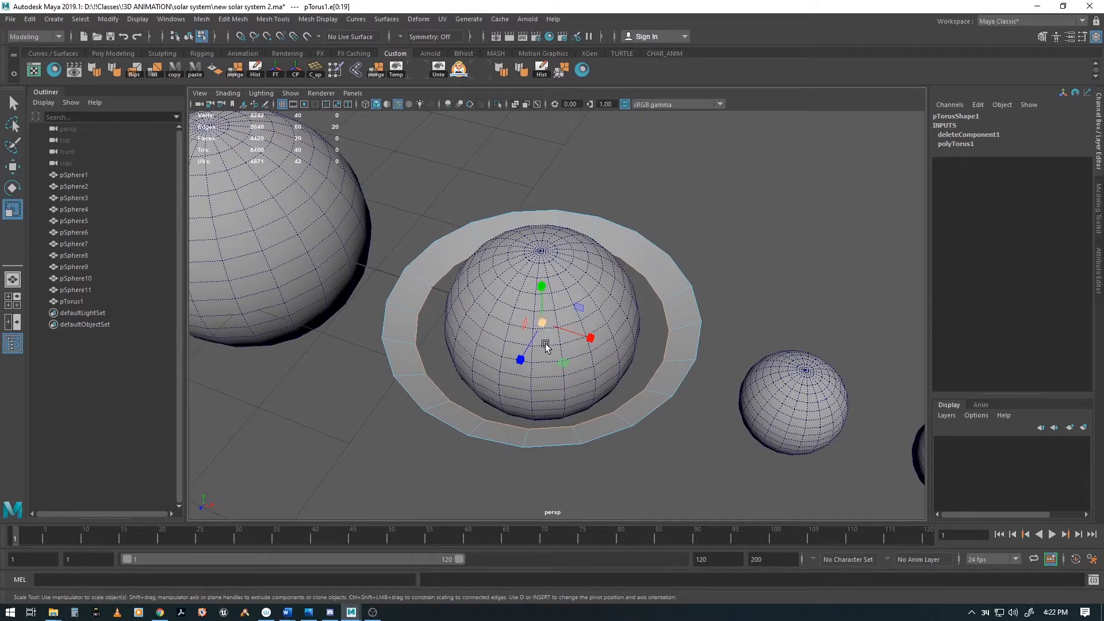
{"action": "left_click_drag", "start_coordinate": [563, 362], "coordinate": [695, 264]}
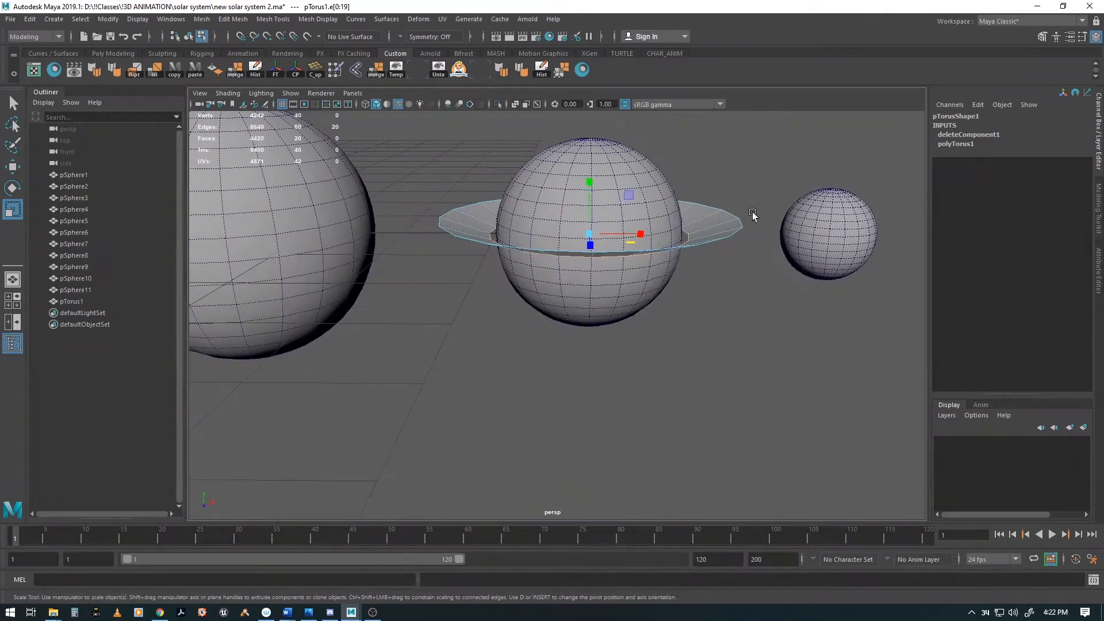
Flatten Saturn's ring by vertex-snapping its outer border edge loop vertically to the height of the inner edge loop.
{"action": "left_click_drag", "start_coordinate": [741, 224], "coordinate": [685, 311], "text": "alt"}
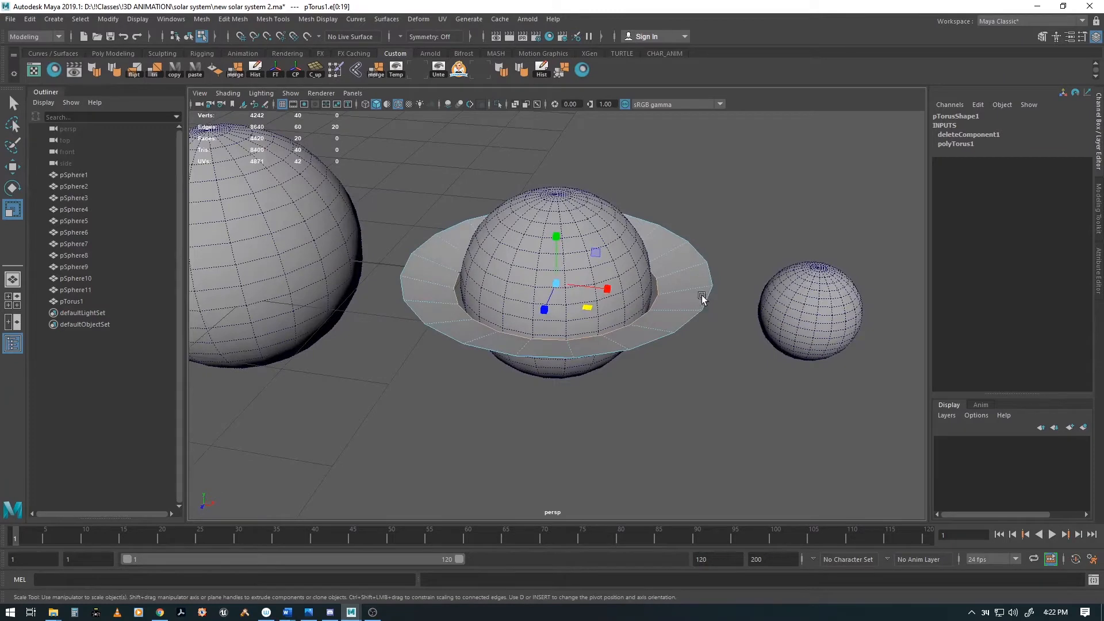
{"action": "key", "text": "q"}
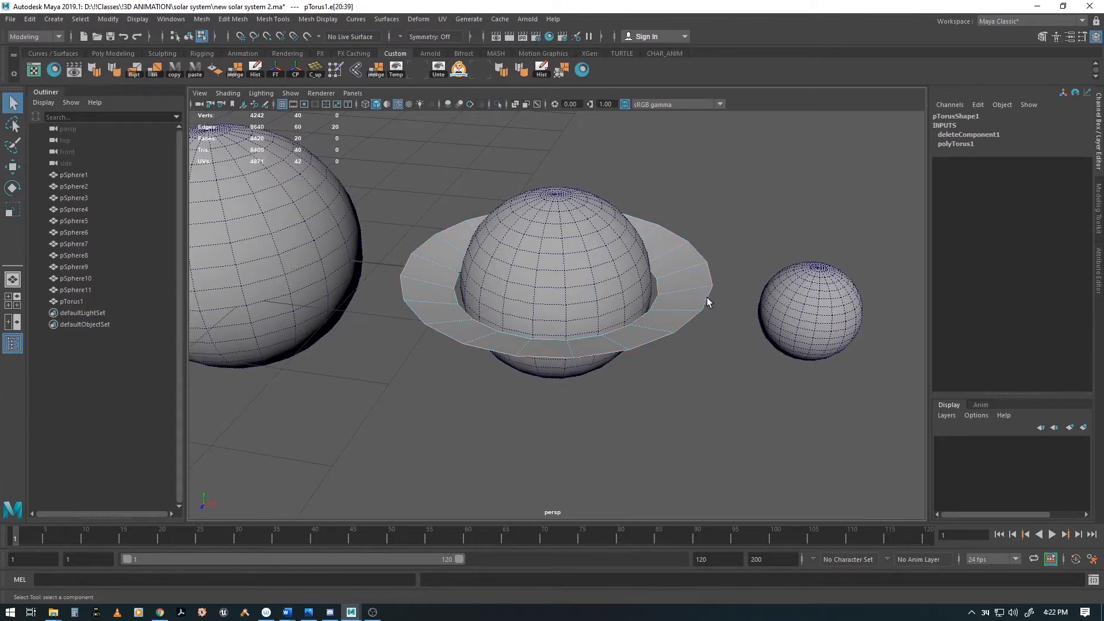
{"action": "key", "text": "w"}
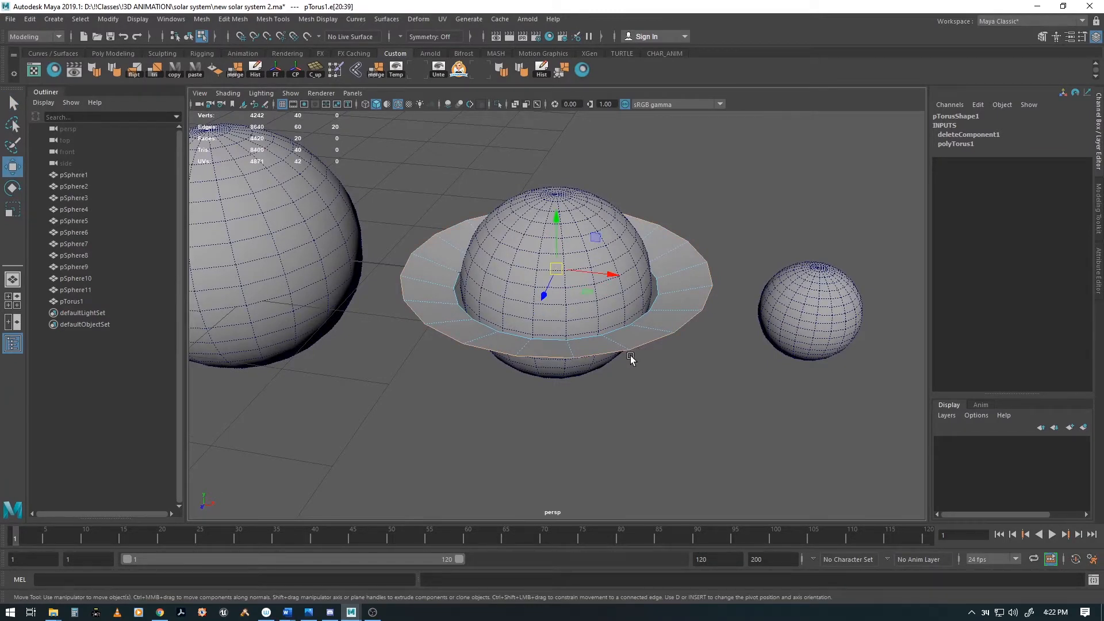
{"action": "mouse_move", "coordinate": [646, 347]}
{"action": "left_mouse_down", "text": "alt"}
{"action": "mouse_move", "coordinate": [636, 374]}
{"action": "mouse_move", "coordinate": [661, 337]}
{"action": "left_mouse_up", "text": "alt"}
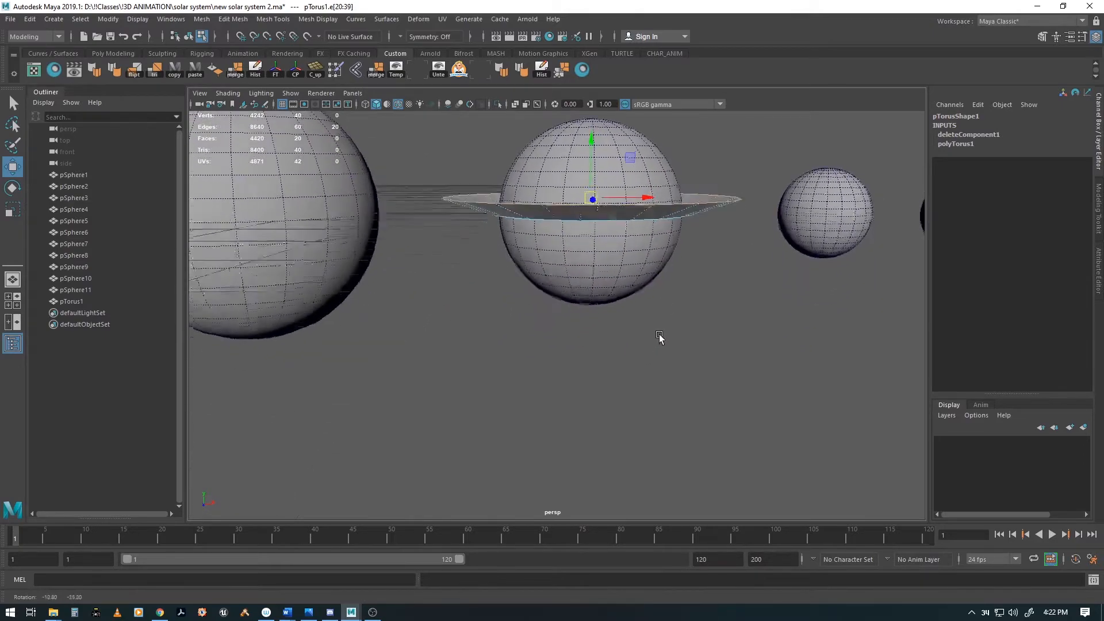
{"action": "left_click_drag", "start_coordinate": [671, 288], "coordinate": [613, 326], "text": "alt"}
{"action": "right_click_drag", "start_coordinate": [614, 326], "coordinate": [641, 365], "text": "alt"}
{"action": "left_click_drag", "start_coordinate": [641, 365], "coordinate": [554, 343], "text": "alt"}
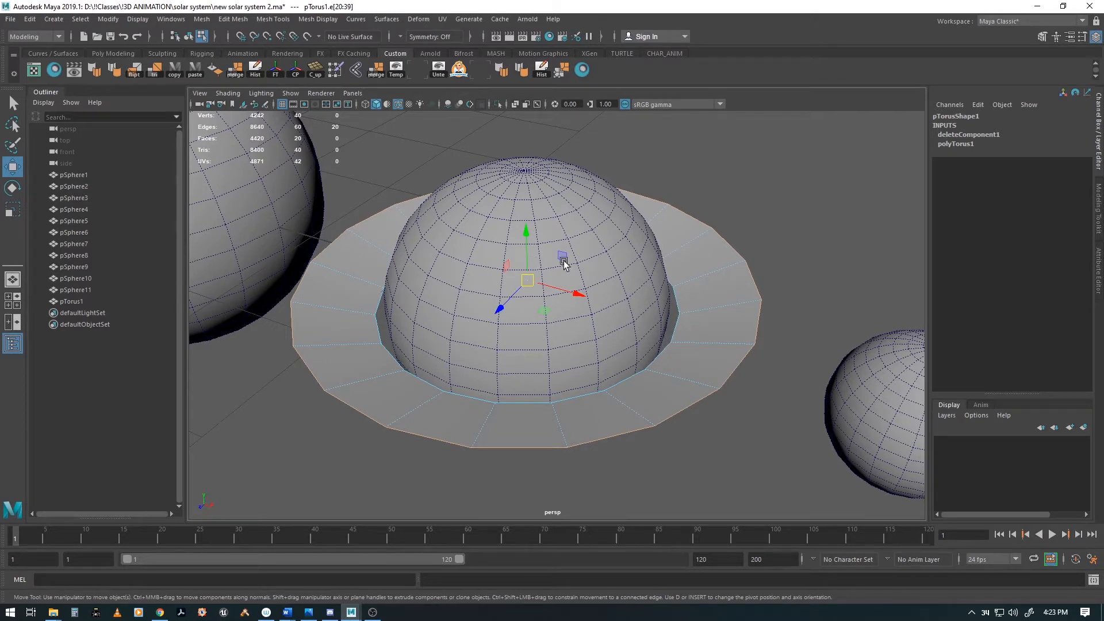
{"action": "key", "text": "v"}
{"action": "left_click_drag", "start_coordinate": [525, 240], "coordinate": [690, 358]}
Scale the outer border edge loop of Saturn's ring uniformly outward to widen the ring, and clear the edge selection.
{"action": "right_click_drag", "start_coordinate": [707, 346], "coordinate": [589, 322], "text": "alt"}
{"action": "left_click_drag", "start_coordinate": [589, 323], "coordinate": [693, 321], "text": "alt"}
{"action": "key", "text": "e"}
{"action": "key", "text": "r"}
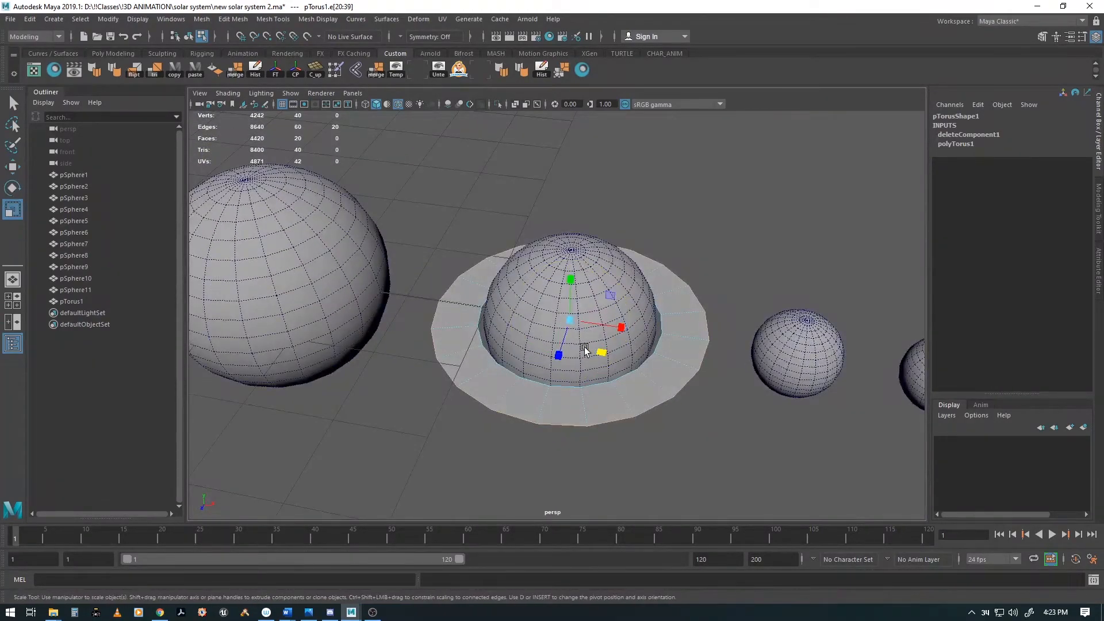
{"action": "left_click_drag", "start_coordinate": [572, 324], "coordinate": [613, 331]}
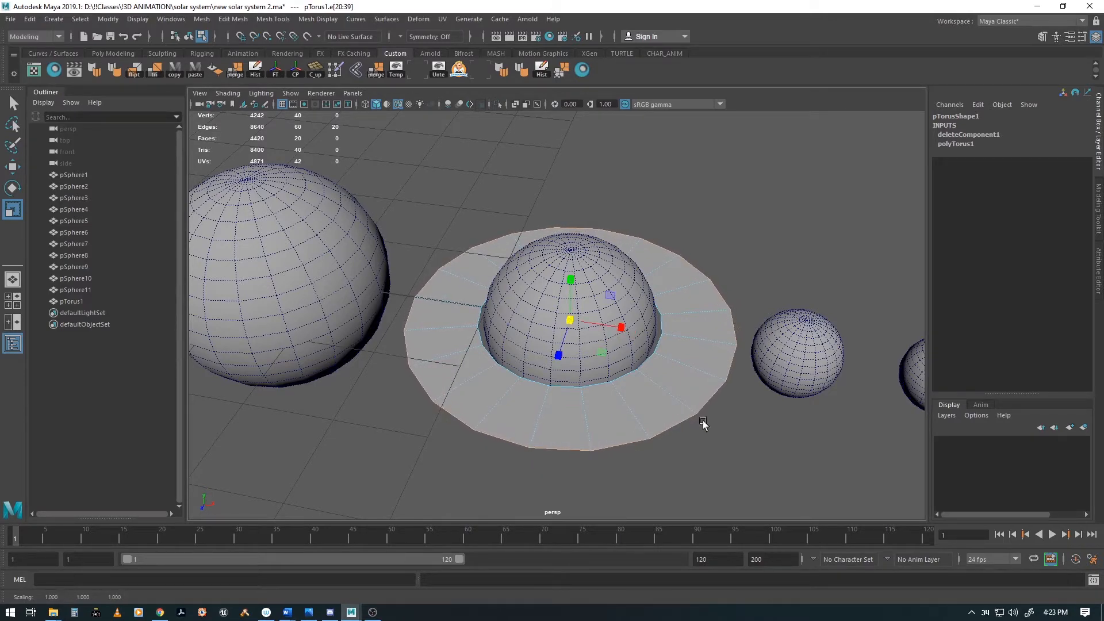
{"action": "scroll", "coordinate": [684, 420], "scroll_direction": "down", "scroll_amount": 5}
{"action": "key", "text": "w"}
{"action": "left_click", "coordinate": [649, 411]}
{"action": "middle_click_drag", "start_coordinate": [607, 413], "coordinate": [646, 385], "text": "alt"}
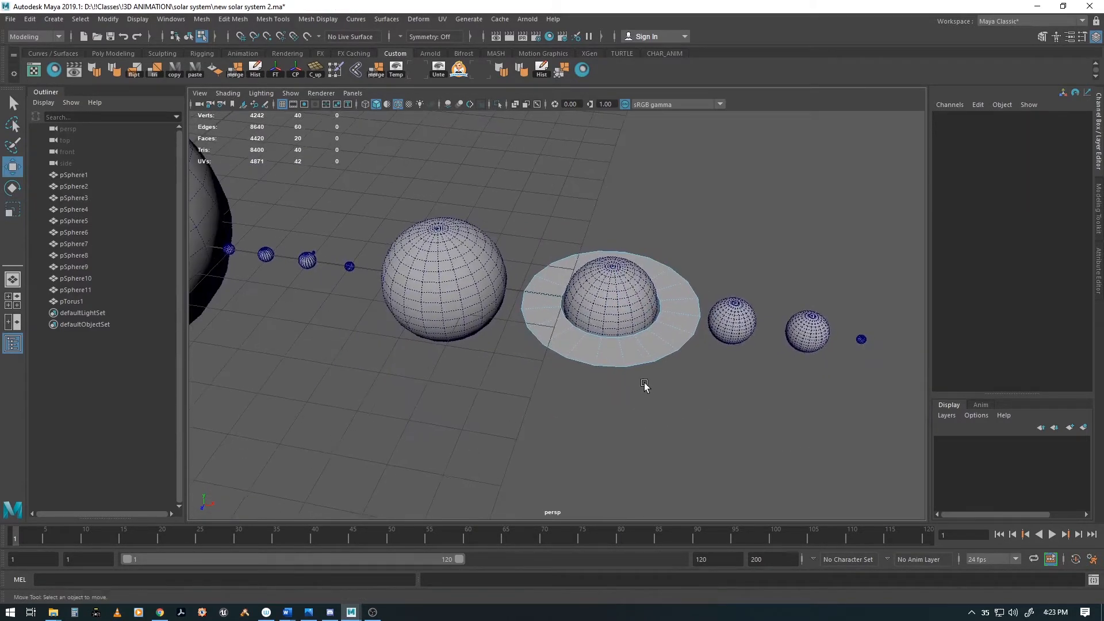
Return Saturn's ring to object selection mode and save the scene.
{"action": "left_click_drag", "start_coordinate": [646, 384], "coordinate": [524, 380], "text": "alt"}
{"action": "key", "text": "F8"}
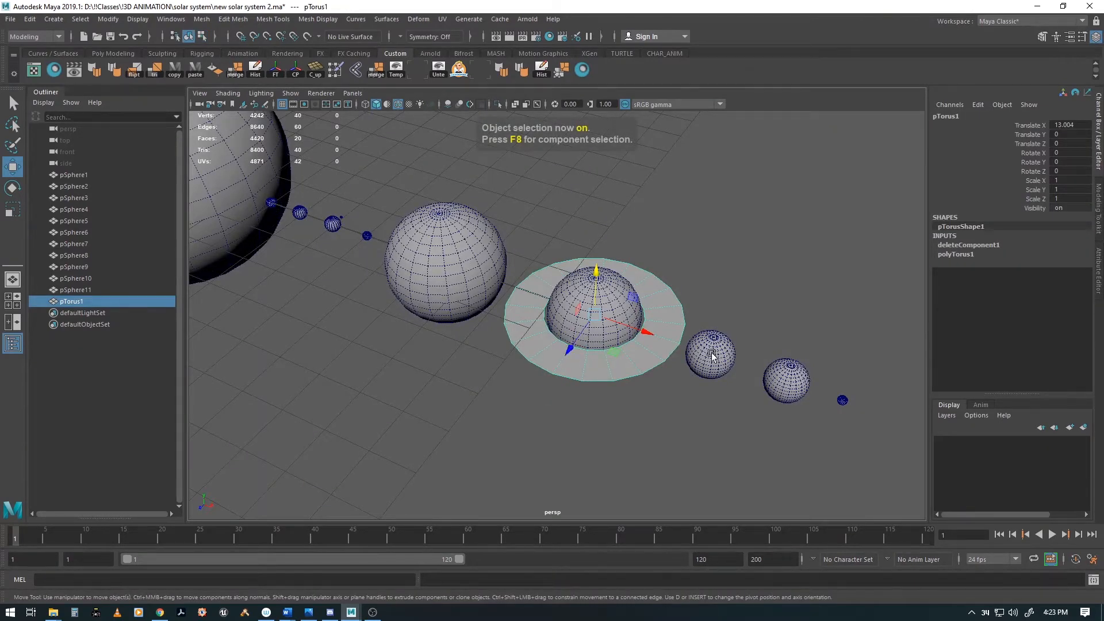
{"action": "middle_click_drag", "start_coordinate": [498, 328], "coordinate": [542, 331], "text": "alt"}
{"action": "left_click_drag", "start_coordinate": [654, 377], "coordinate": [472, 336], "text": "alt"}
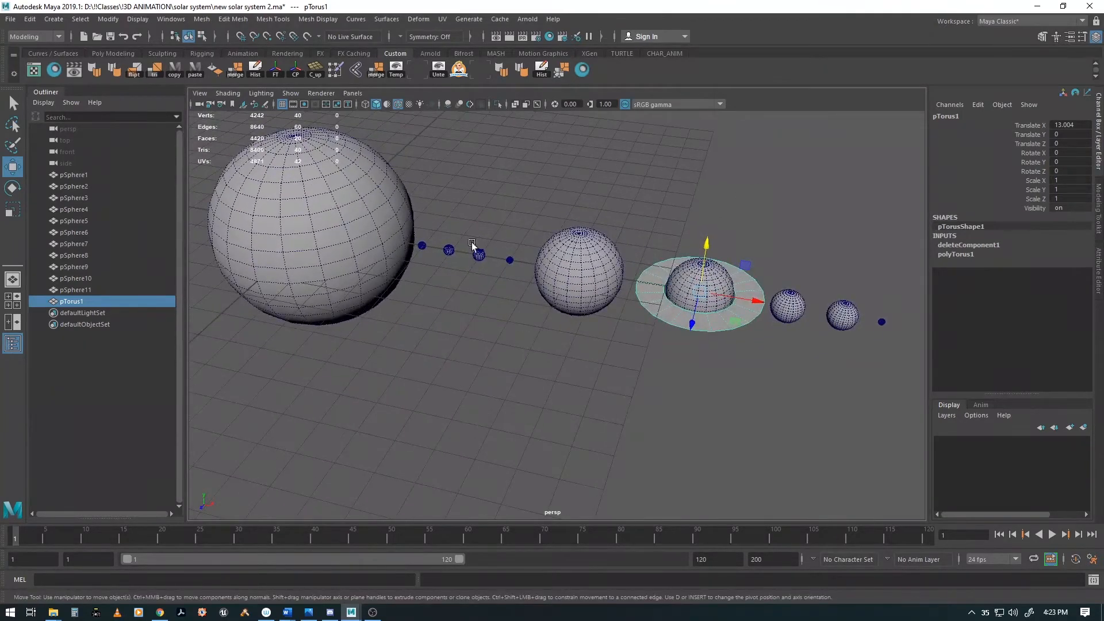
{"action": "middle_click_drag", "start_coordinate": [494, 263], "coordinate": [519, 280], "text": "alt"}
{"action": "key", "text": "ctrl+s"}
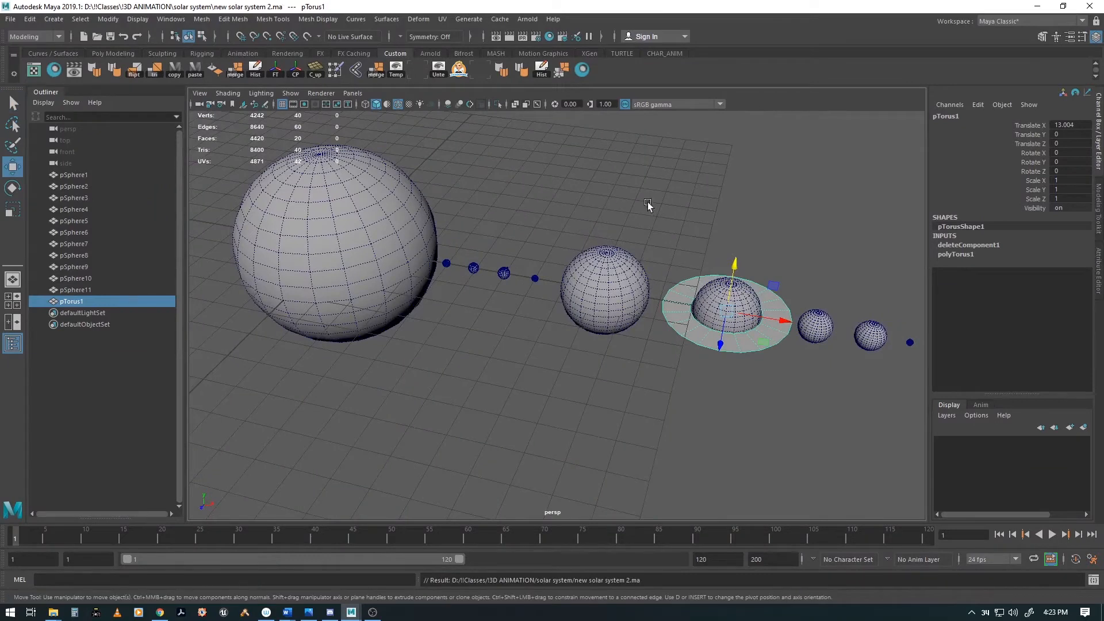
Rename the largest sphere, pSphere1, as sun in the Outliner.
{"action": "left_click", "coordinate": [295, 195]}
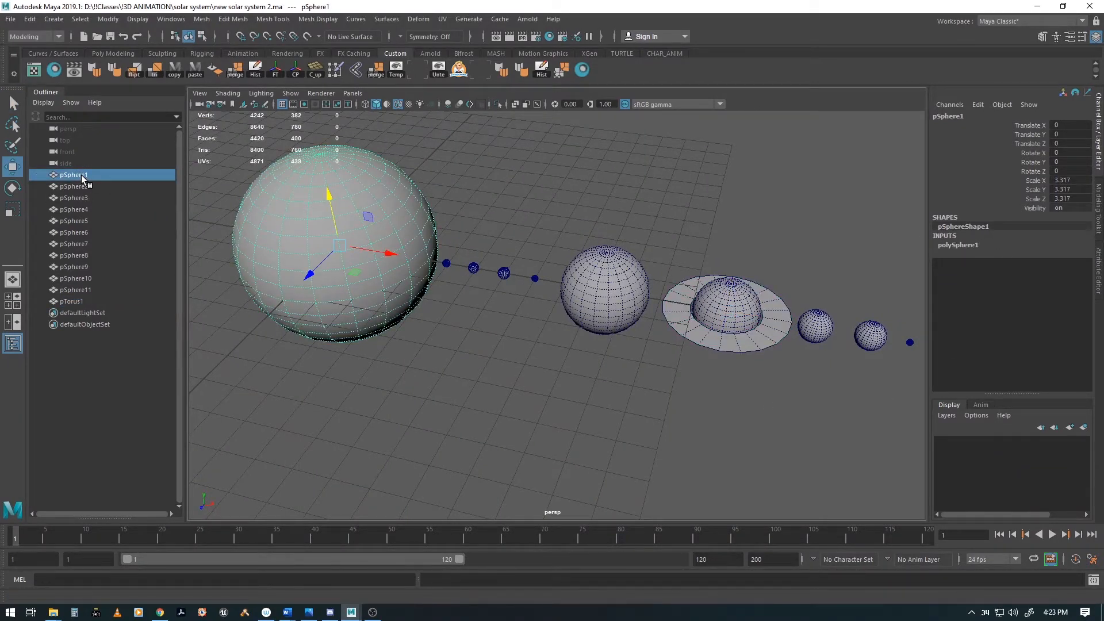
{"action": "left_click", "coordinate": [15, 346]}
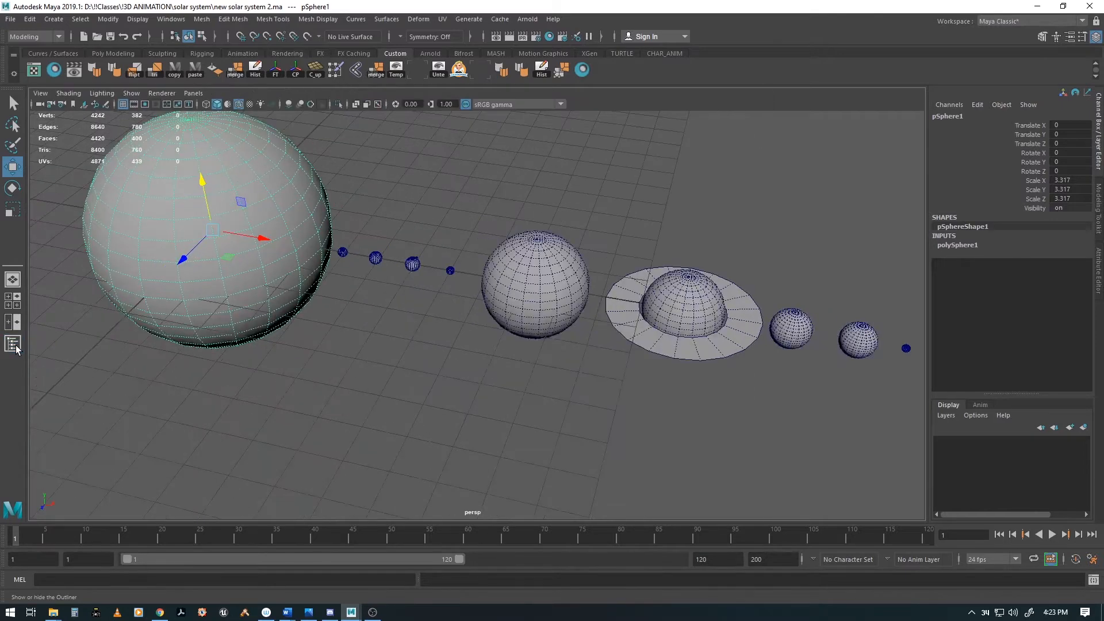
{"action": "left_click", "coordinate": [14, 345]}
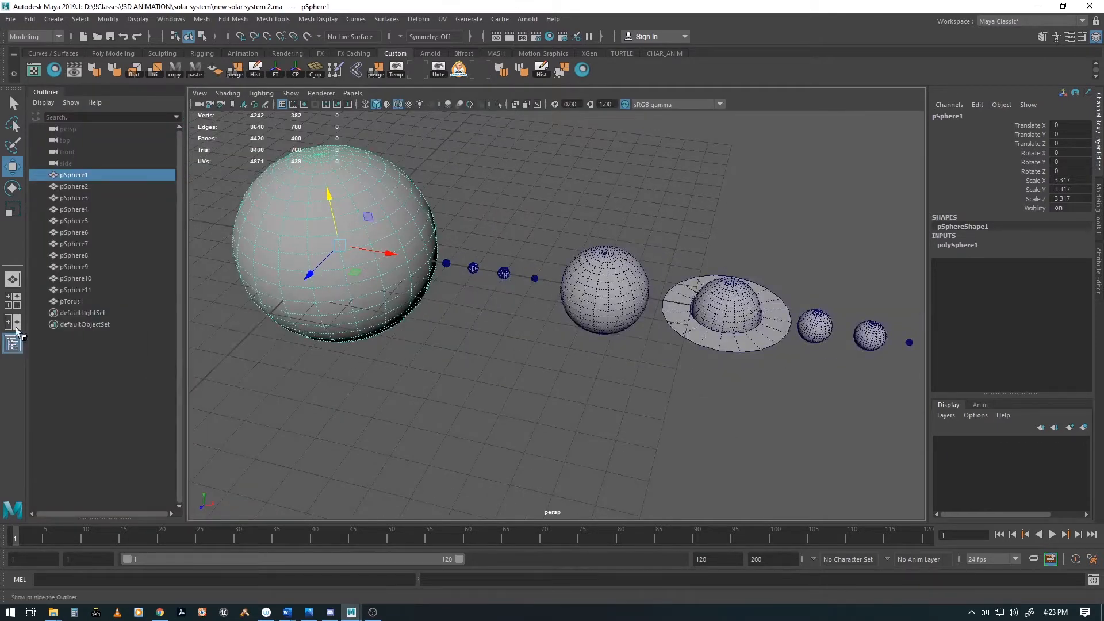
{"action": "double_click", "coordinate": [76, 175]}
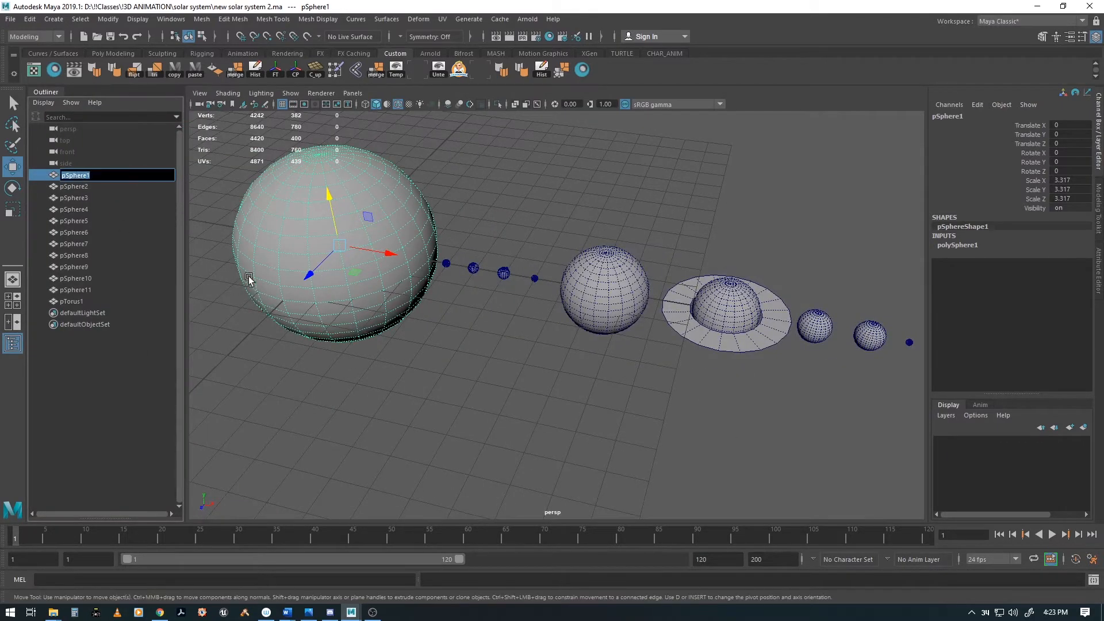
{"action": "type", "text": "sun"}
{"action": "key", "text": "Return"}
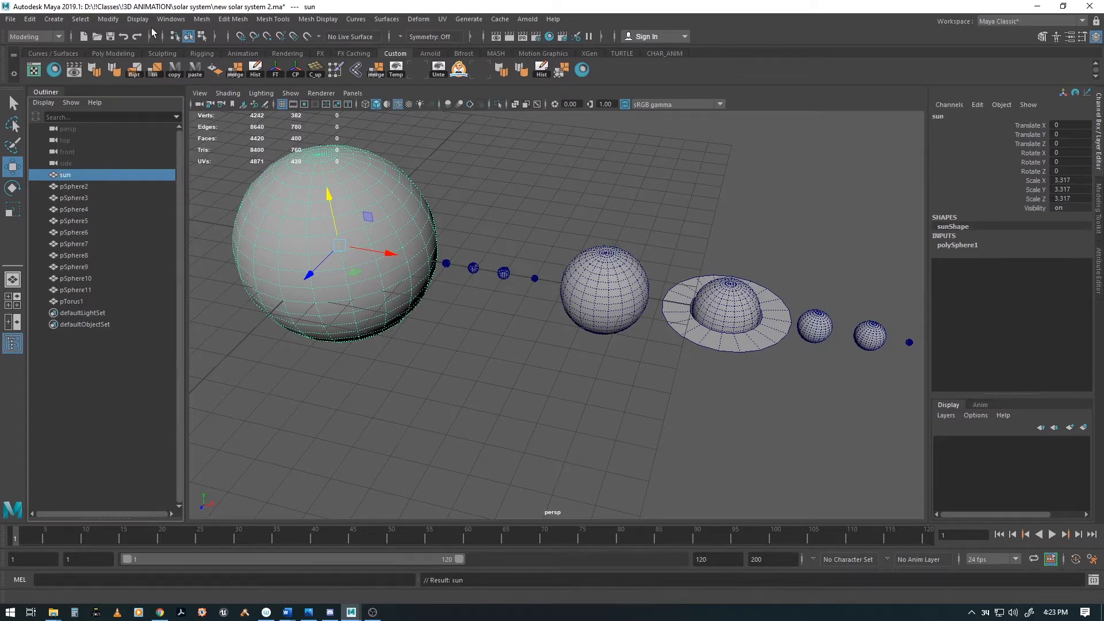
Rename pSphere2, the first planet beside the sun, as mercury.
{"action": "left_click", "coordinate": [72, 187]}
{"action": "double_click", "coordinate": [73, 187]}
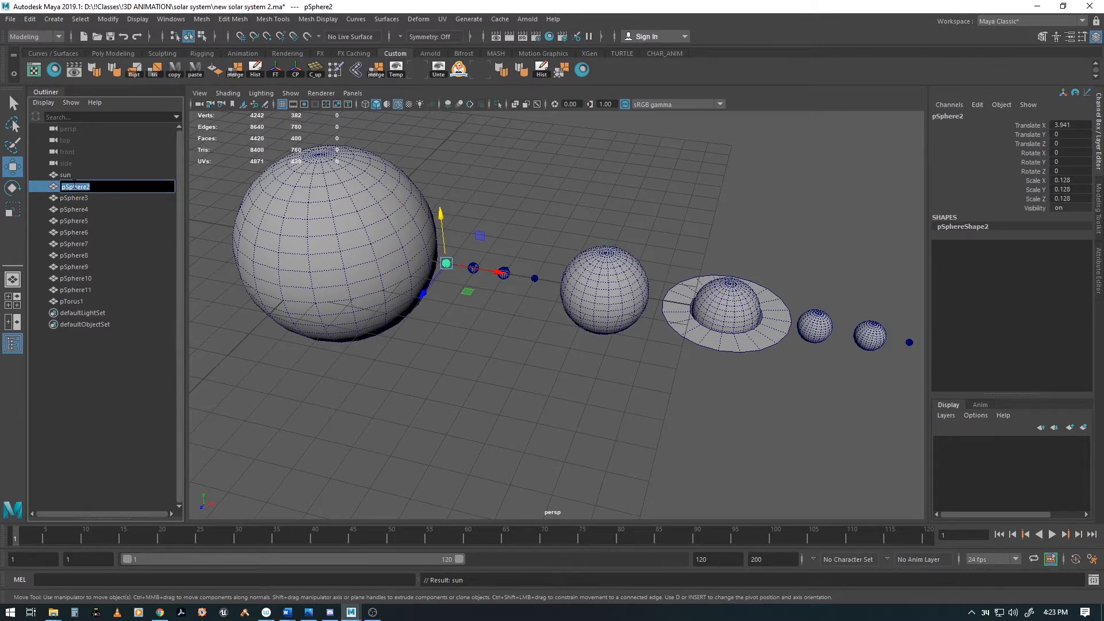
{"action": "type", "text": "mercury"}
{"action": "key", "text": "Return"}
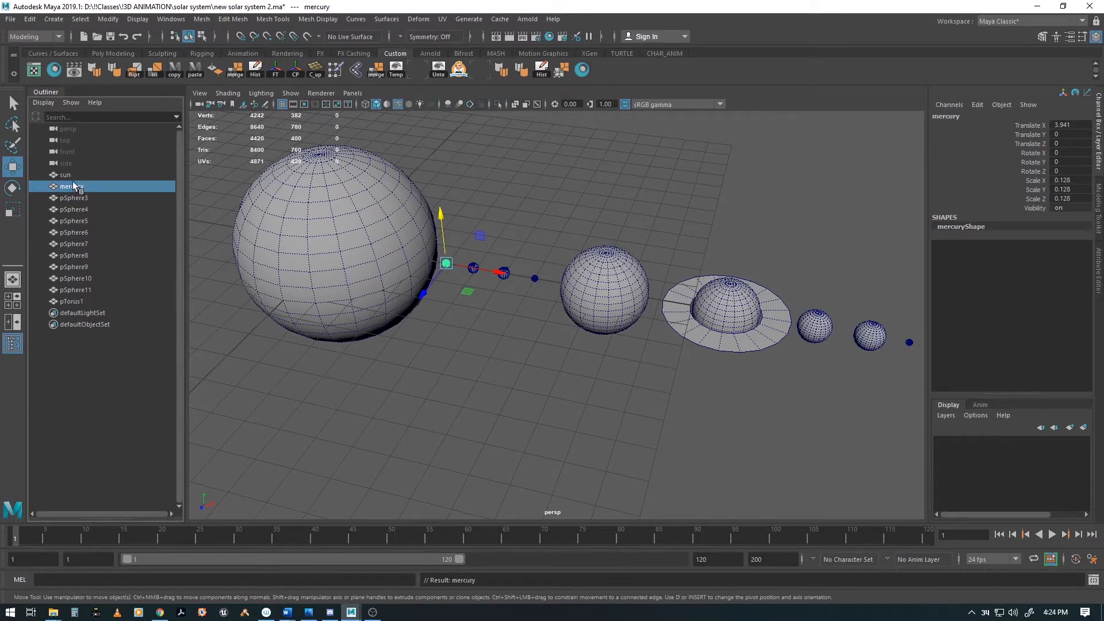
Rename pSphere3, the second planet from the sun, as venus.
{"action": "left_click", "coordinate": [78, 197]}
{"action": "double_click", "coordinate": [78, 197]}
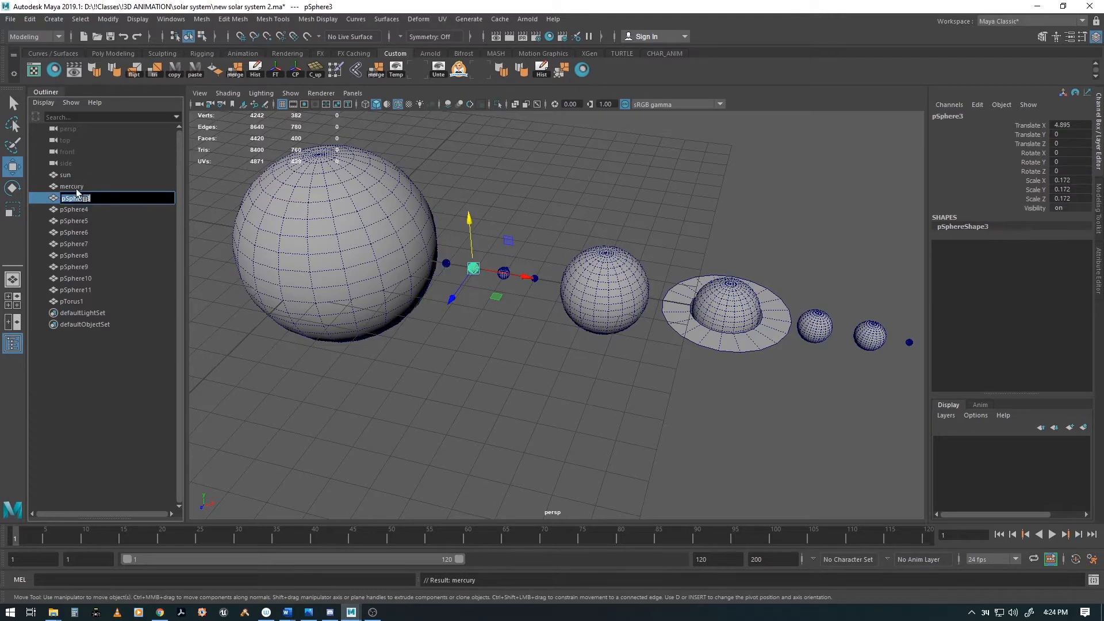
{"action": "type", "text": "venus"}
{"action": "key", "text": "Return"}
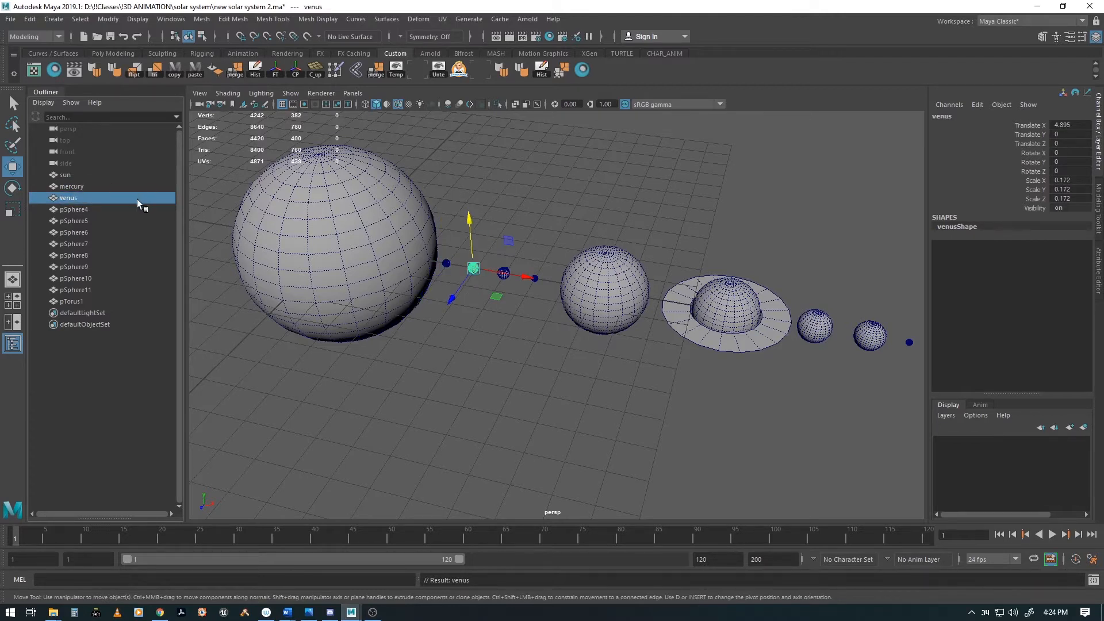
Rename pSphere4, the third planet from the sun, as earth.
{"action": "left_click", "coordinate": [76, 210]}
{"action": "double_click", "coordinate": [76, 210]}
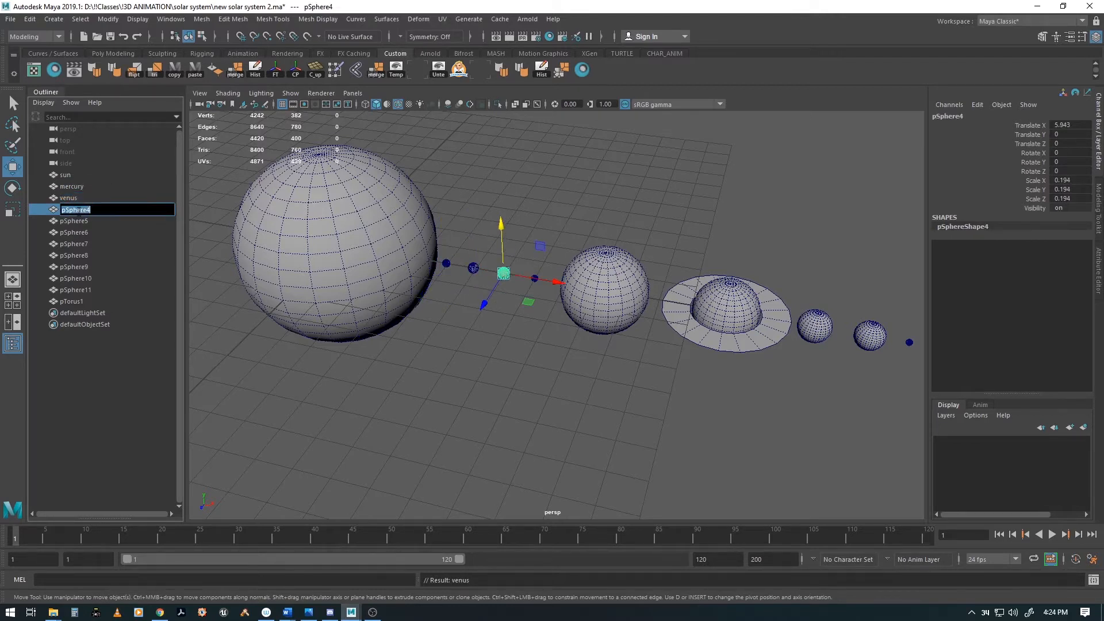
{"action": "type", "text": "earth"}
{"action": "key", "text": "Return"}
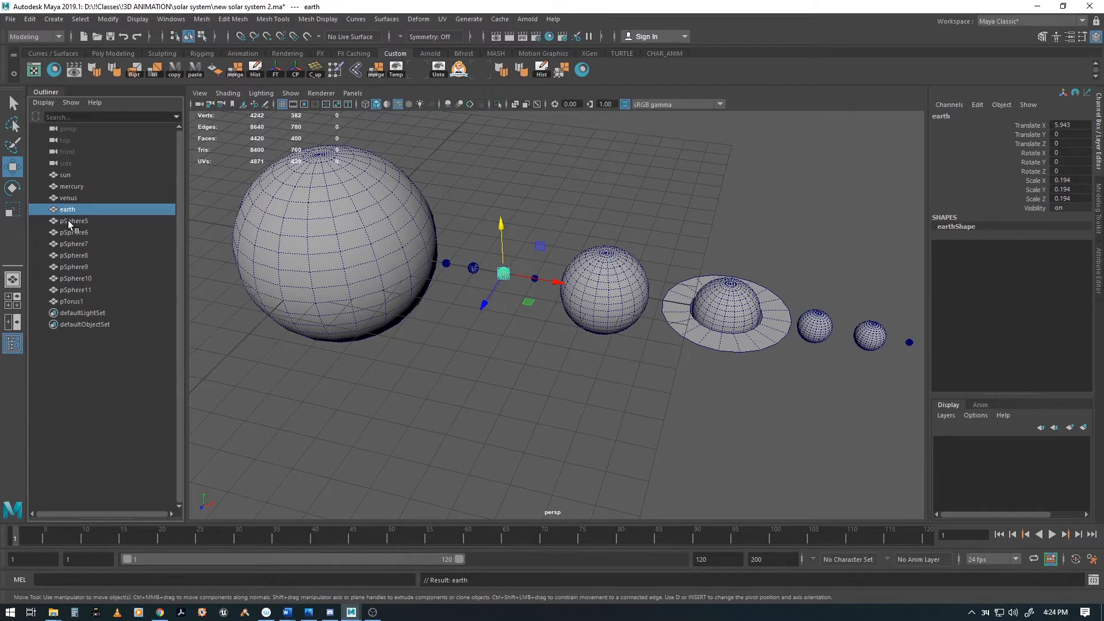
Rename pSphere5, the fourth planet from the sun, as mars.
{"action": "left_click", "coordinate": [69, 220]}
{"action": "double_click", "coordinate": [69, 219]}
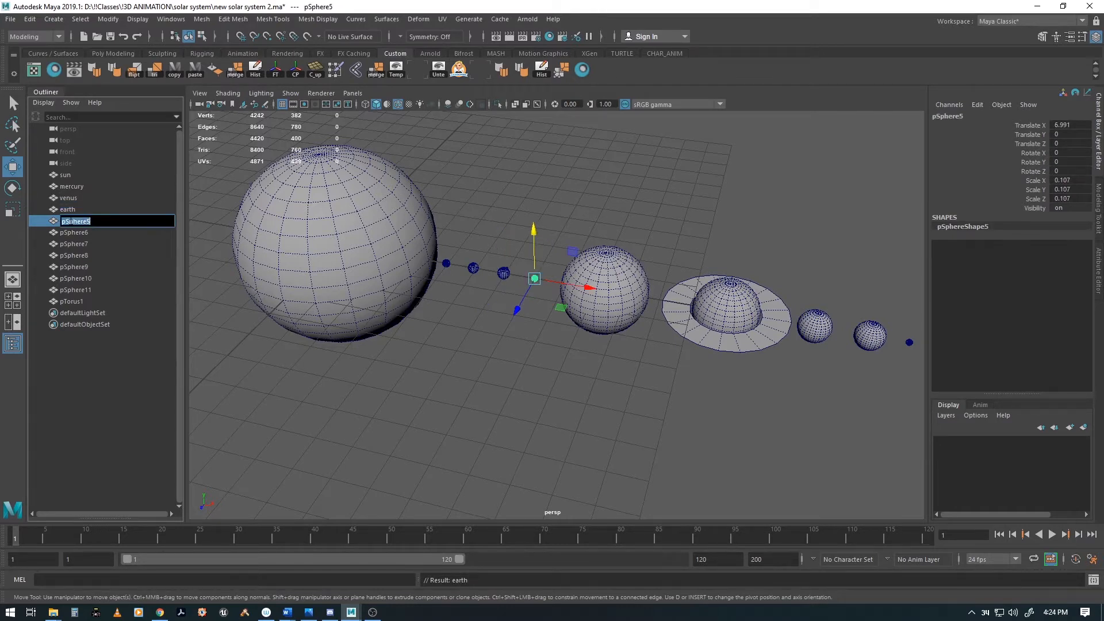
{"action": "type", "text": "mars"}
{"action": "key", "text": "Return"}
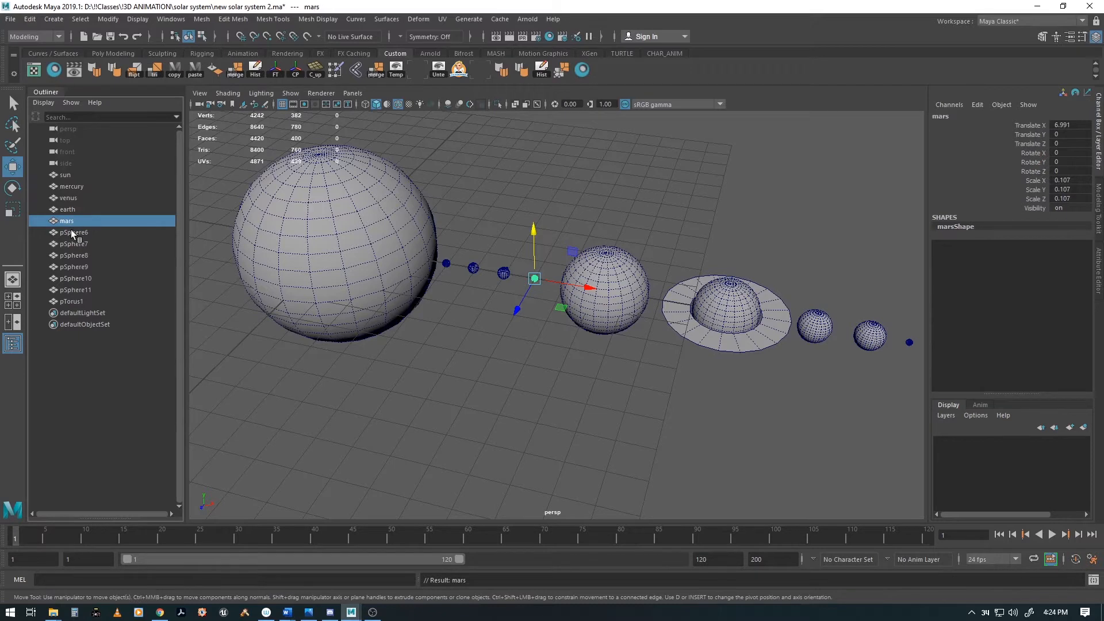
Rename pSphere6, the large planet before the ringed one, as jupiter.
{"action": "left_click", "coordinate": [72, 232]}
{"action": "double_click", "coordinate": [72, 232]}
{"action": "type", "text": "jupiter"}
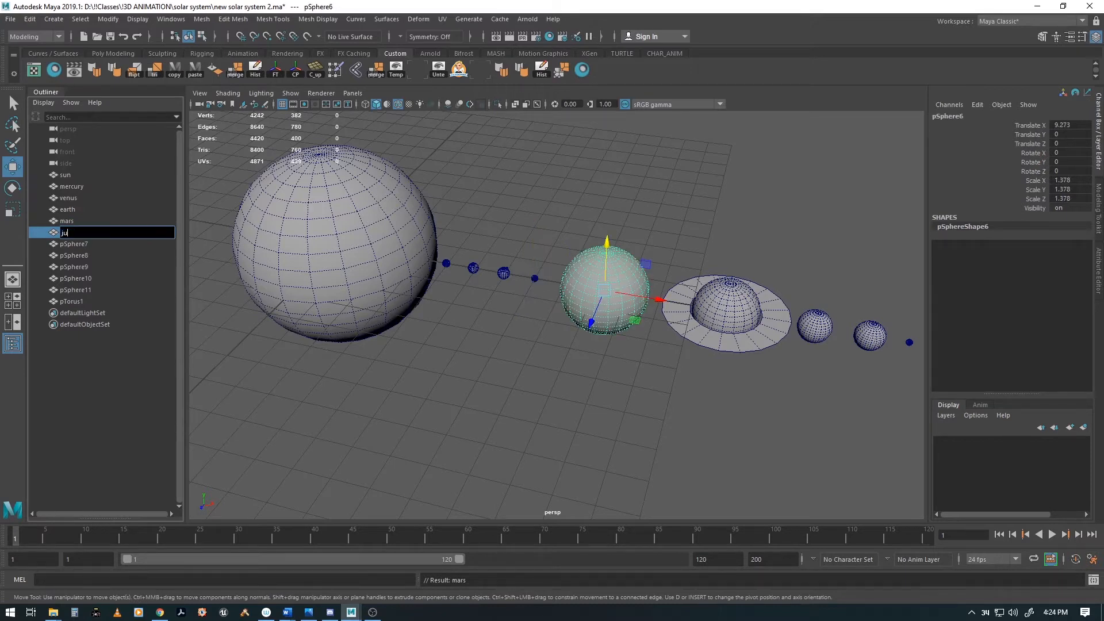
{"action": "key", "text": "Return"}
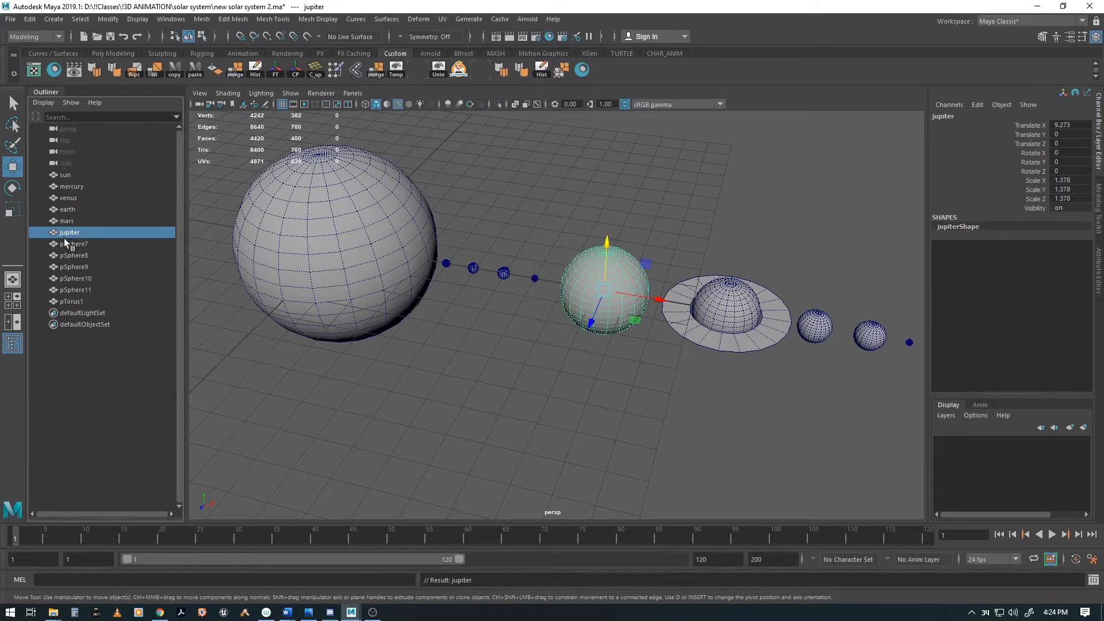
Rename pSphere7, the planet inside the flat ring, as saturn.
{"action": "left_click", "coordinate": [69, 244]}
{"action": "double_click", "coordinate": [67, 244]}
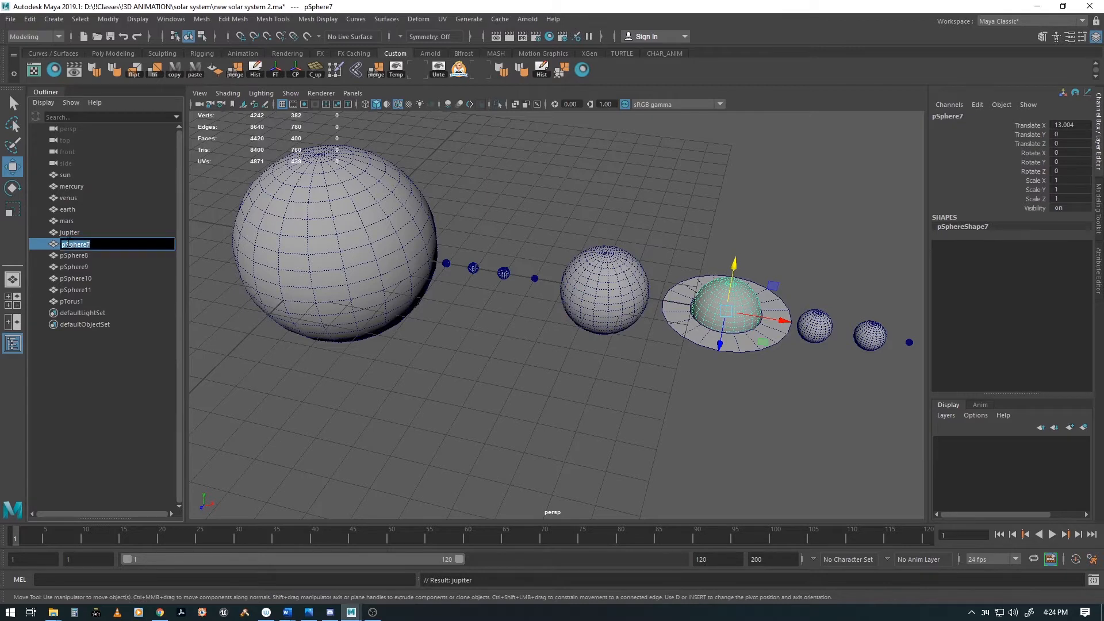
{"action": "type", "text": "saturn"}
{"action": "key", "text": "Return"}
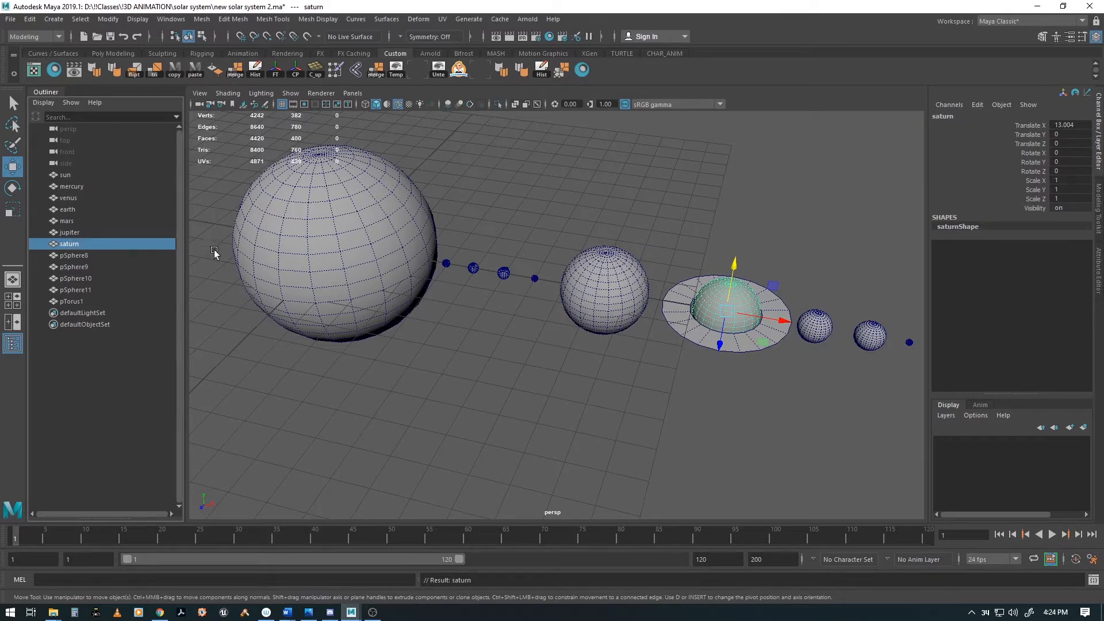
Rename pSphere8, the first planet beyond Saturn, as uranus, and pSphere9, the one after it, as neptune.
{"action": "double_click", "coordinate": [71, 256]}
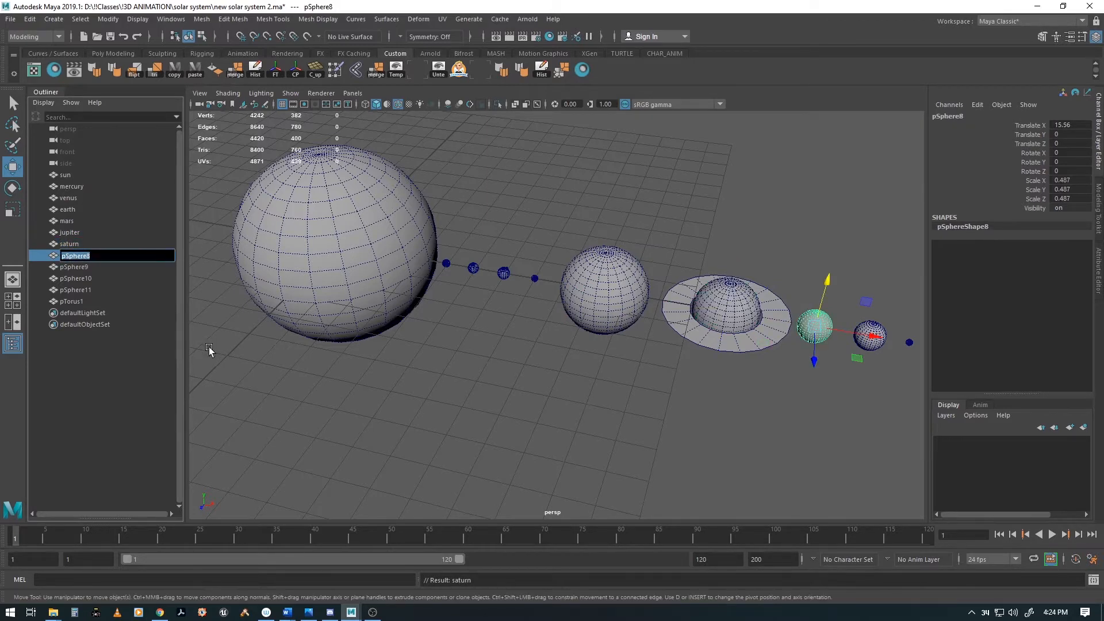
{"action": "type", "text": "uranus"}
{"action": "key", "text": "Return"}
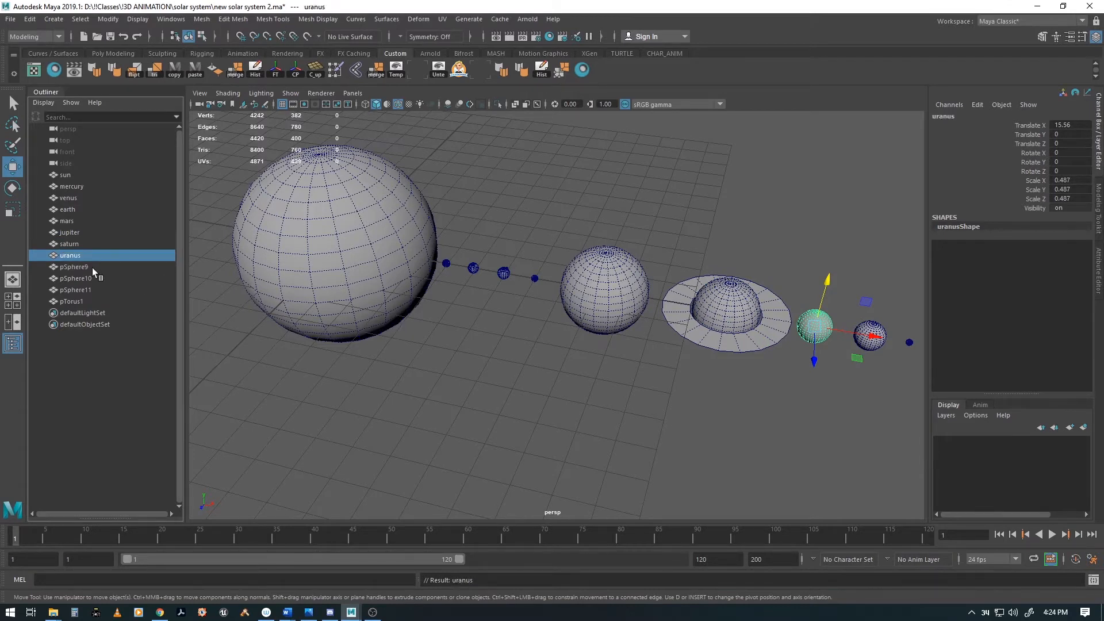
{"action": "double_click", "coordinate": [75, 265]}
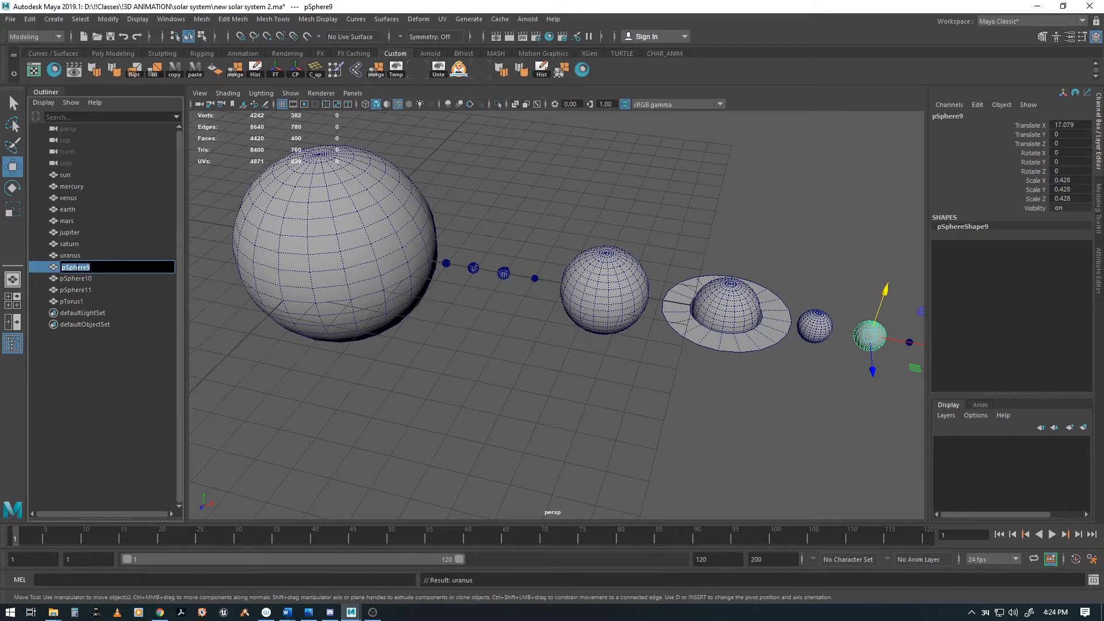
{"action": "type", "text": "neptune"}
{"action": "key", "text": "Return"}
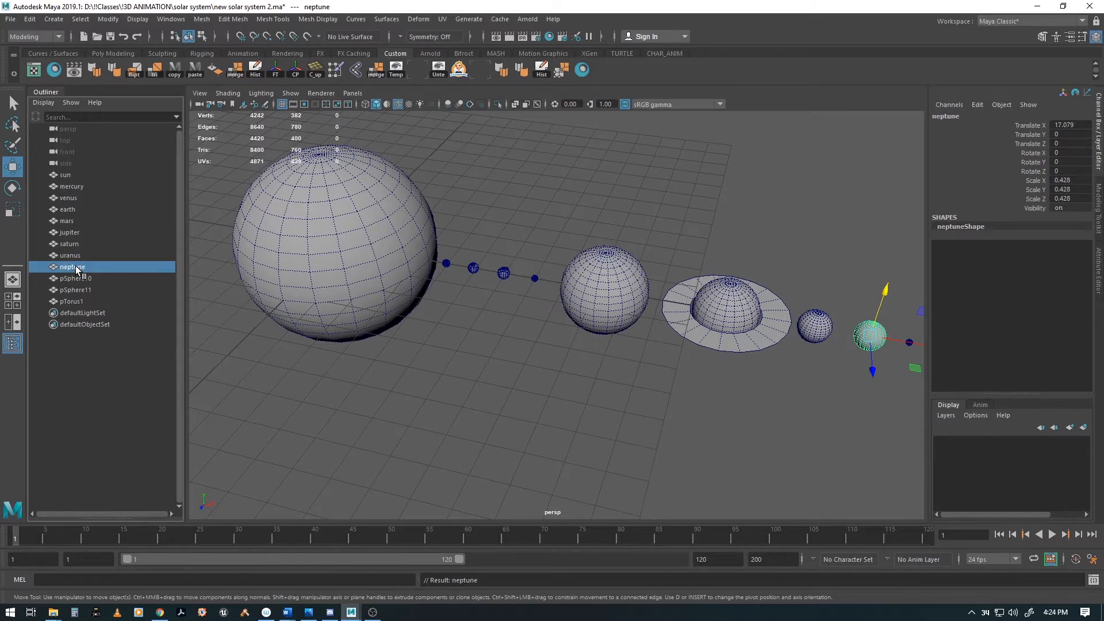
Rename pSphere10, the outermost small planet, as pluto, and pSphere11, the tiny sphere beside Earth, as moon.
{"action": "left_click", "coordinate": [80, 279]}
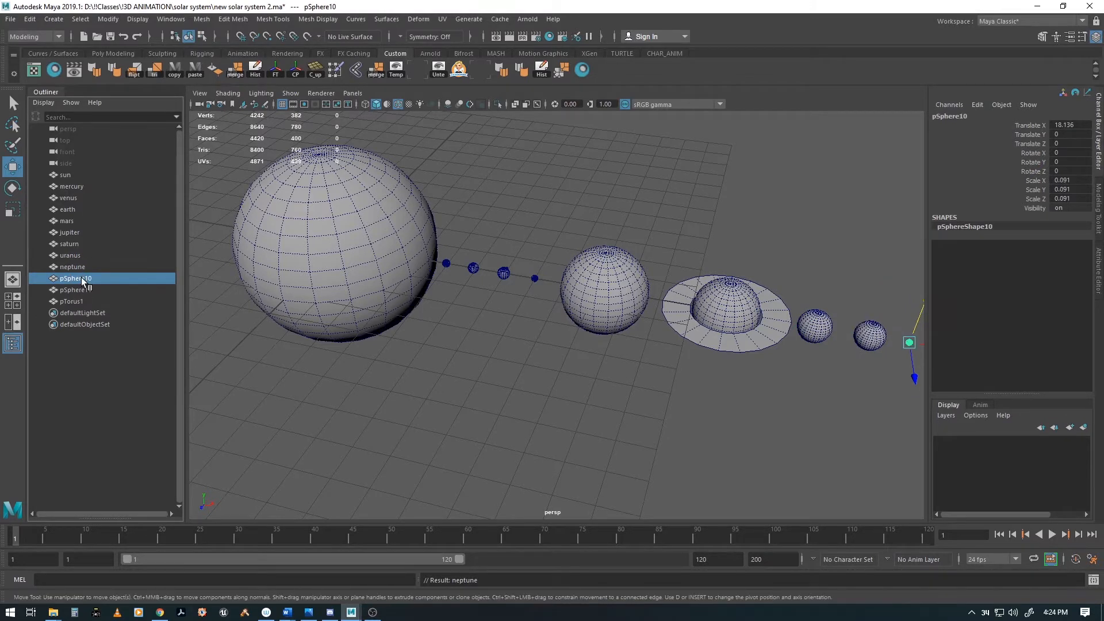
{"action": "double_click", "coordinate": [78, 280]}
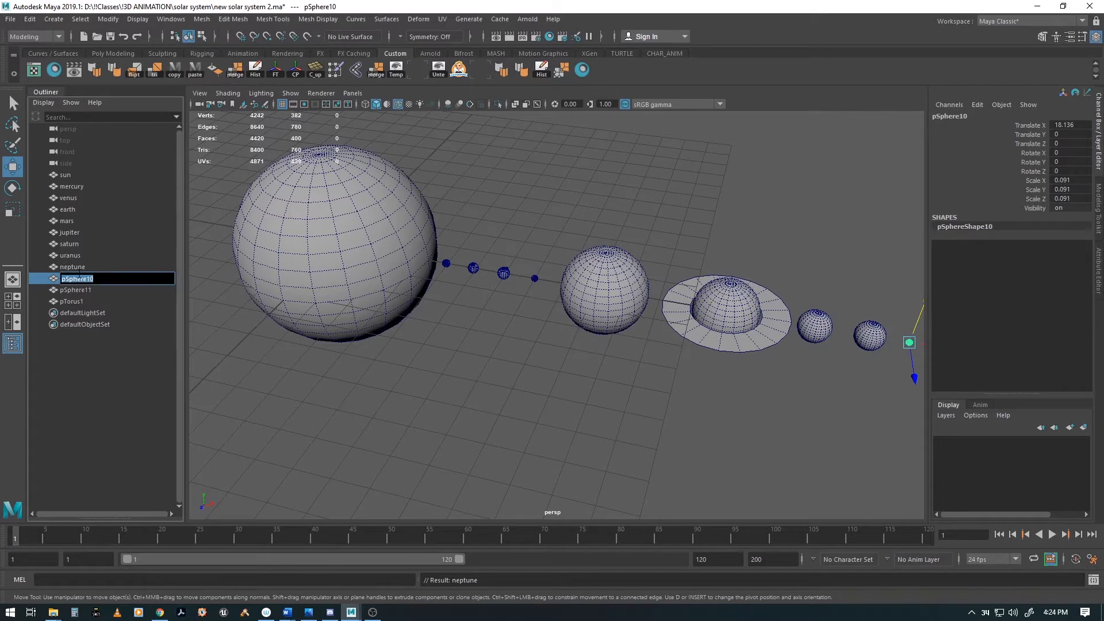
{"action": "type", "text": "pluto"}
{"action": "key", "text": "Return"}
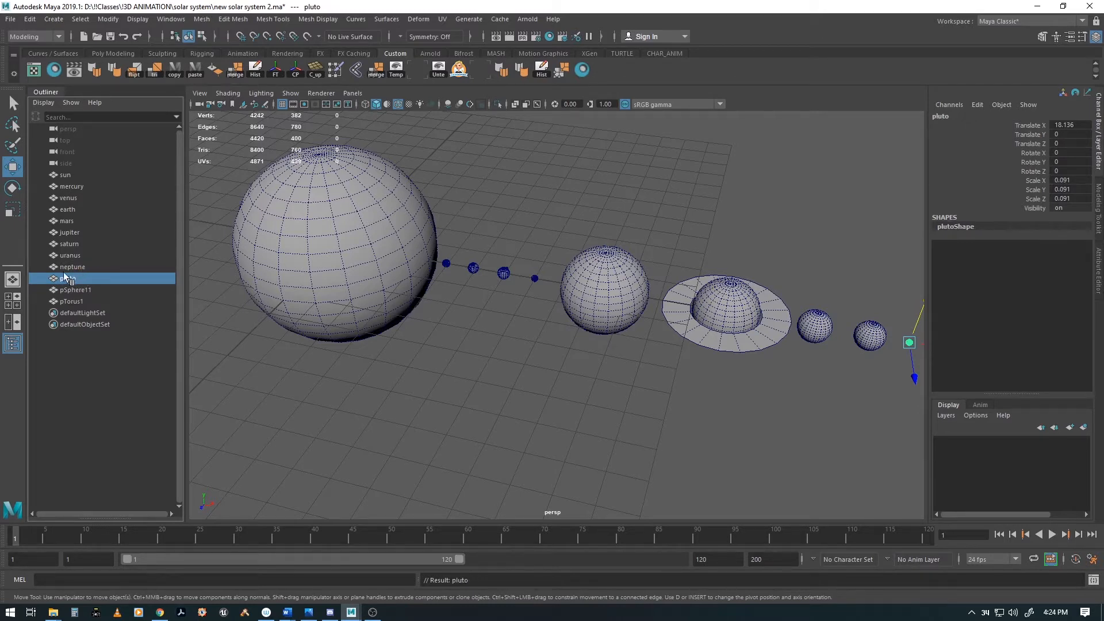
{"action": "left_click", "coordinate": [70, 290]}
{"action": "double_click", "coordinate": [70, 290]}
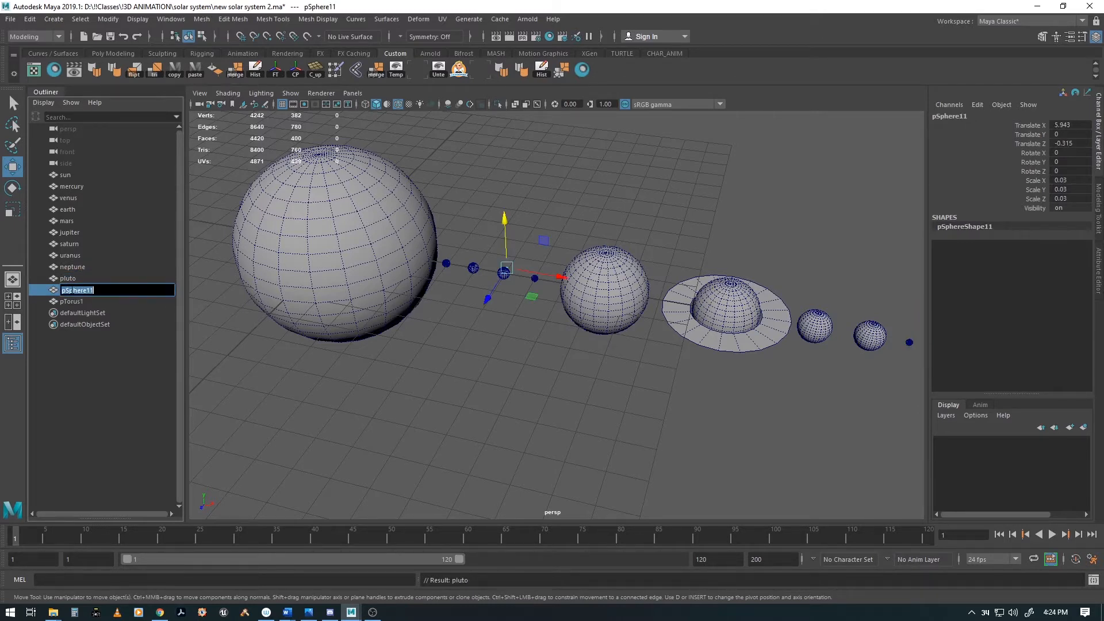
{"action": "type", "text": "moon"}
{"action": "key", "text": "Return"}
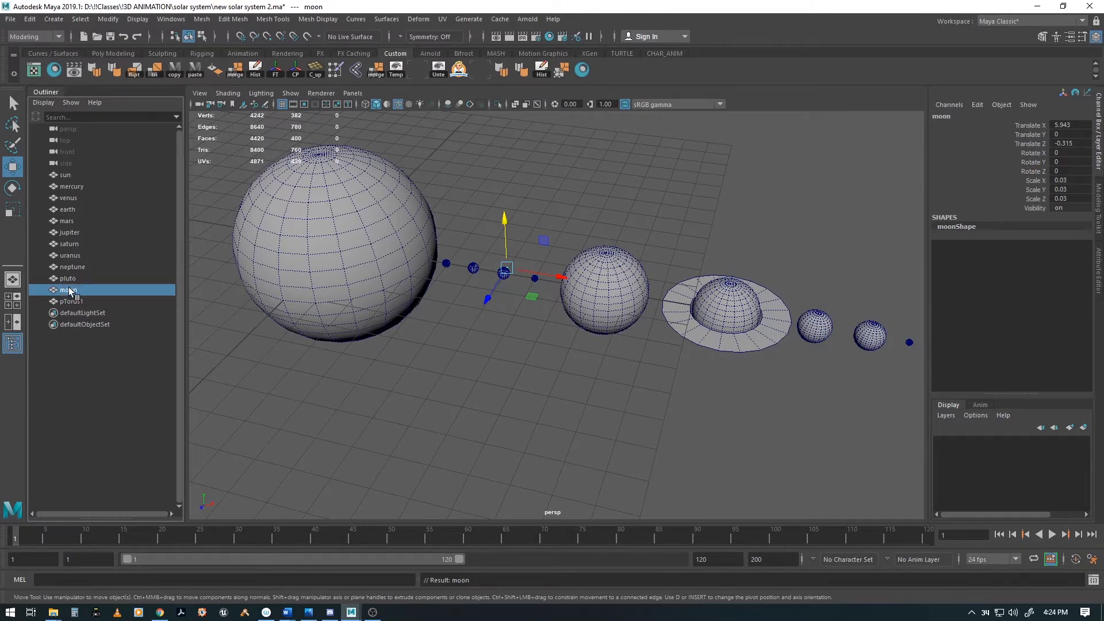
Rename pTorus1, the flat ring around Saturn, as saturn_rings and save the scene.
{"action": "left_click", "coordinate": [72, 301]}
{"action": "double_click", "coordinate": [71, 302]}
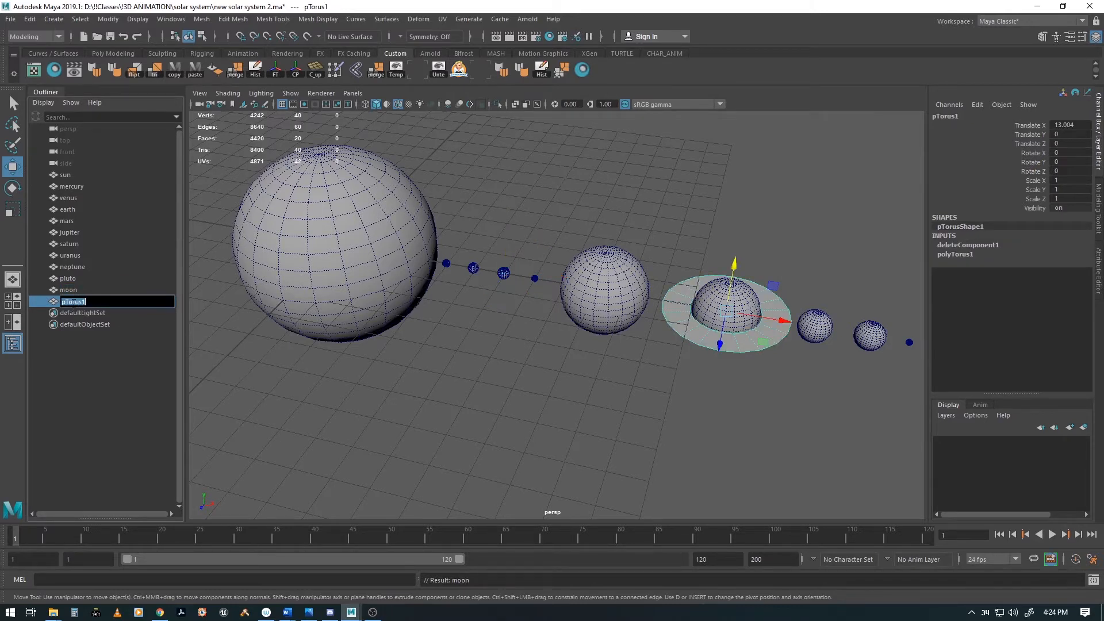
{"action": "type", "text": "saturn_rings"}
{"action": "key", "text": "Return"}
{"action": "left_click_drag", "start_coordinate": [710, 373], "coordinate": [539, 319], "text": "alt"}
{"action": "key", "text": "ctrl+s"}
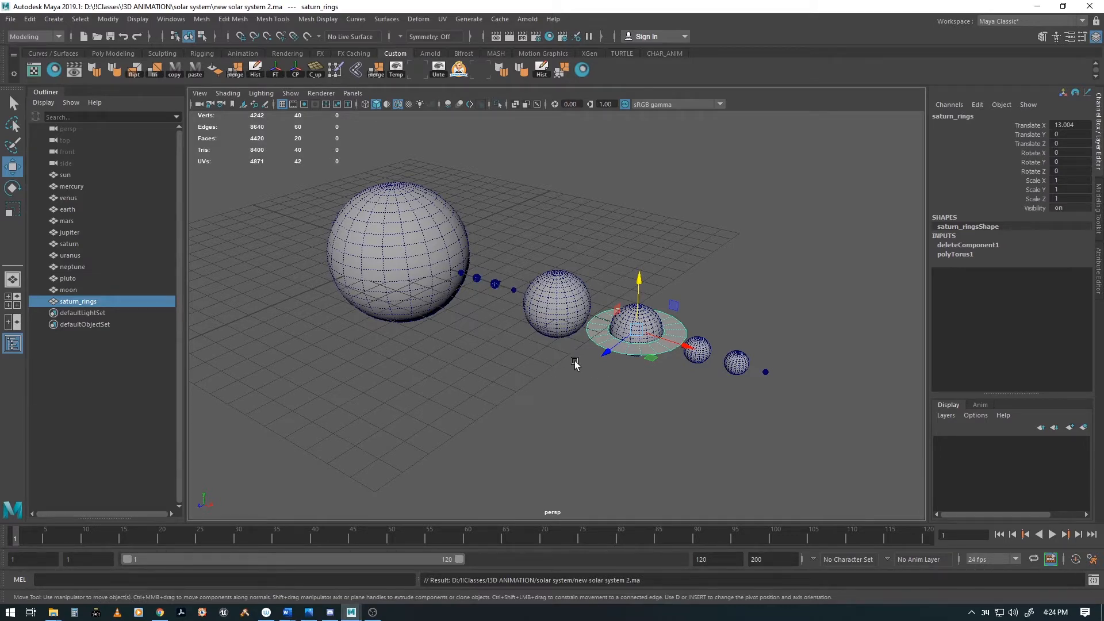
{"action": "right_click_drag", "start_coordinate": [577, 365], "coordinate": [589, 374], "text": "alt"}
{"action": "mouse_move", "coordinate": [488, 366]}
{"action": "left_mouse_down", "text": "alt"}
{"action": "mouse_move", "coordinate": [482, 390]}
{"action": "mouse_move", "coordinate": [467, 365]}
{"action": "left_mouse_up", "text": "alt"}
{"action": "key", "text": "ctrl+s"}
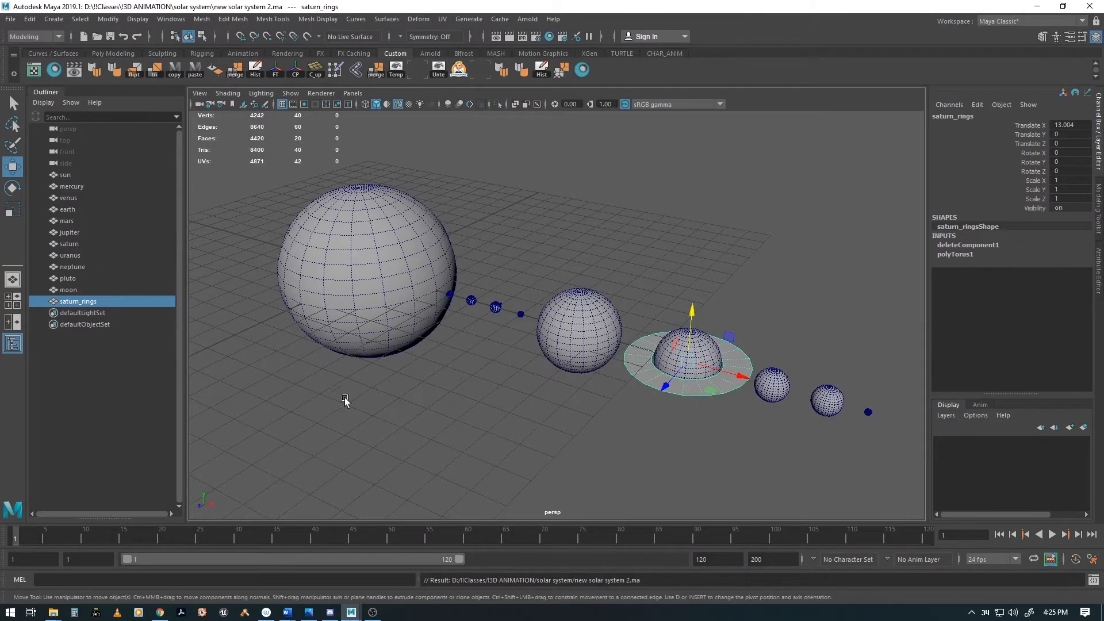
Open the Hypershade and place its window so the material browser, node graph and property editor are all in view.
{"action": "left_click", "coordinate": [174, 20]}
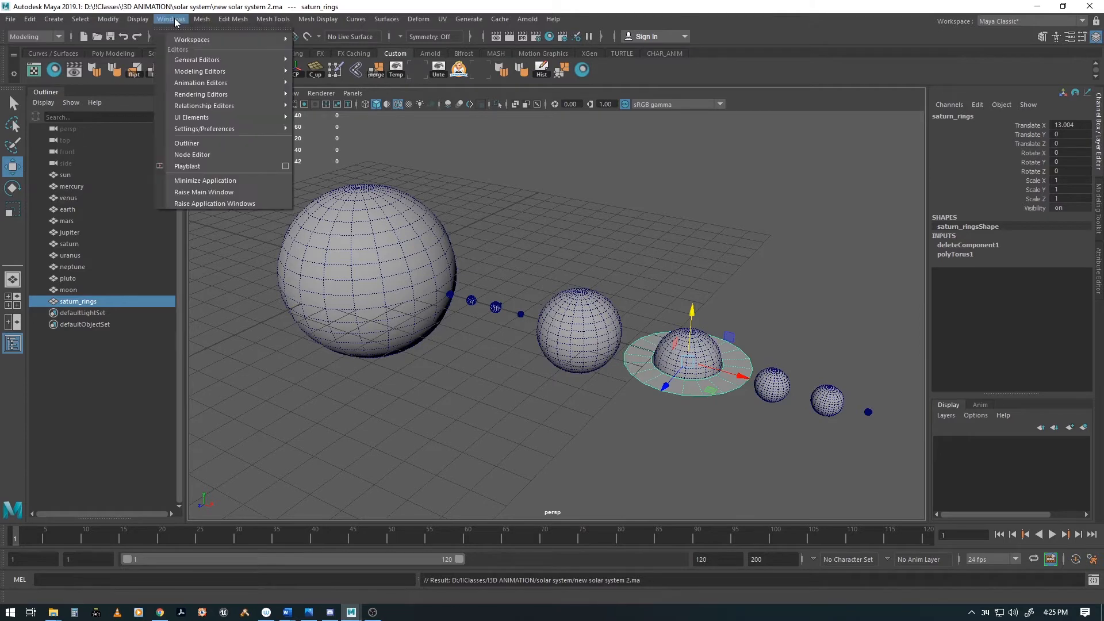
{"action": "mouse_move", "coordinate": [185, 74]}
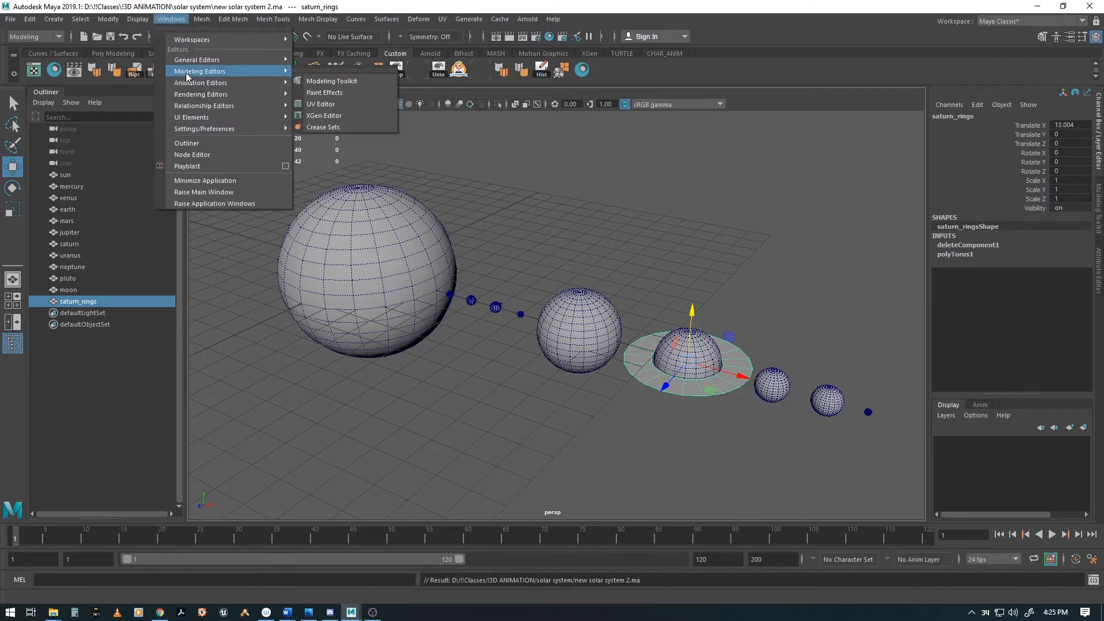
{"action": "mouse_move", "coordinate": [192, 95]}
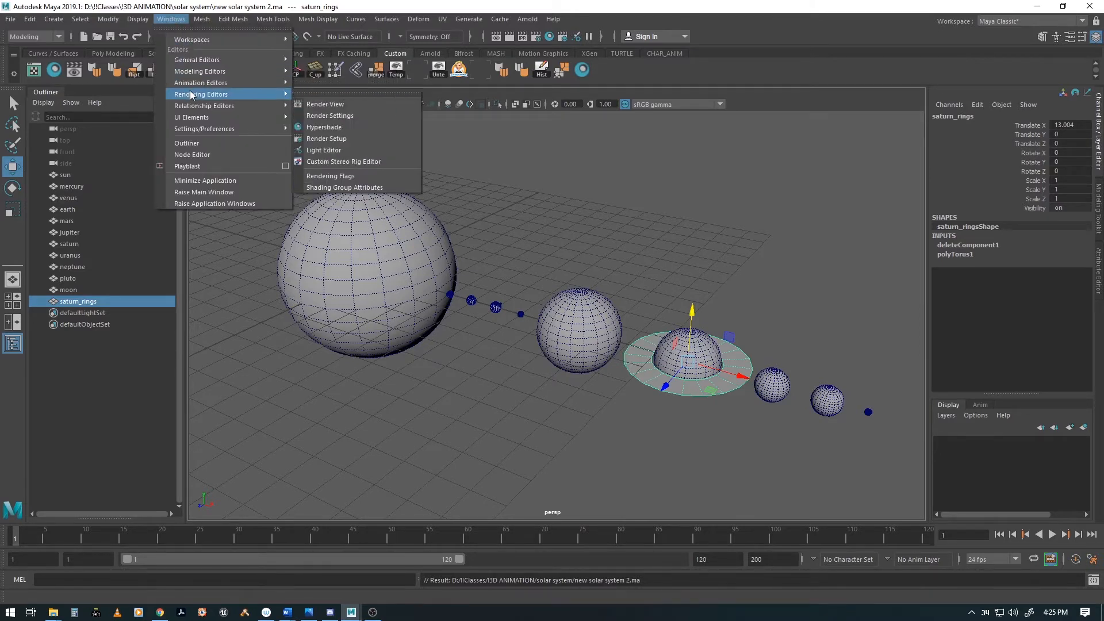
{"action": "left_click", "coordinate": [319, 128]}
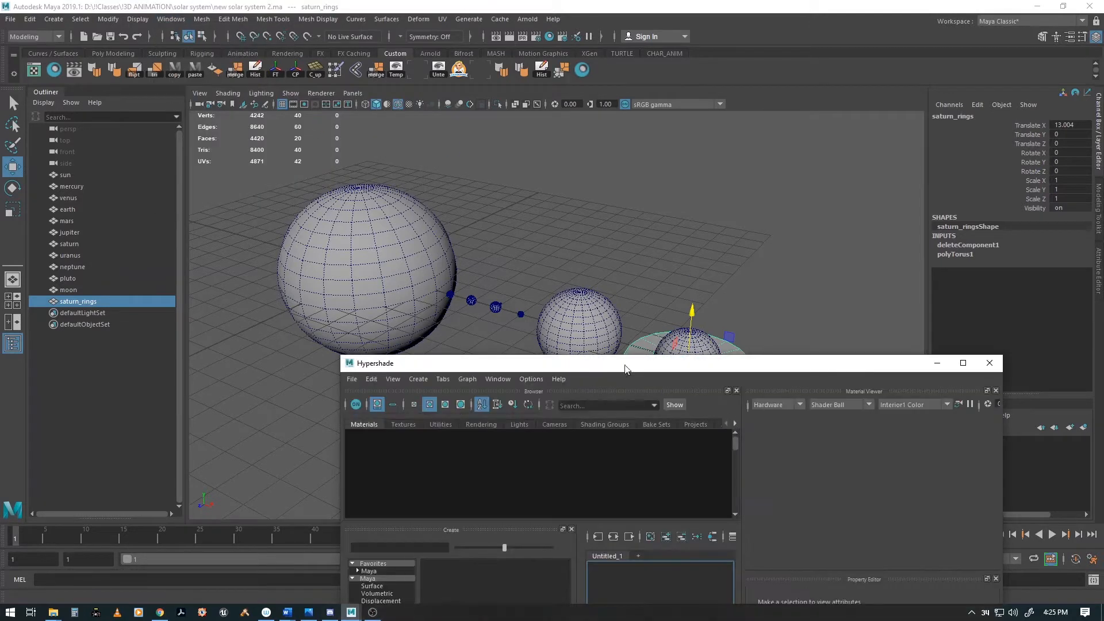
{"action": "left_click_drag", "start_coordinate": [641, 367], "coordinate": [494, 377]}
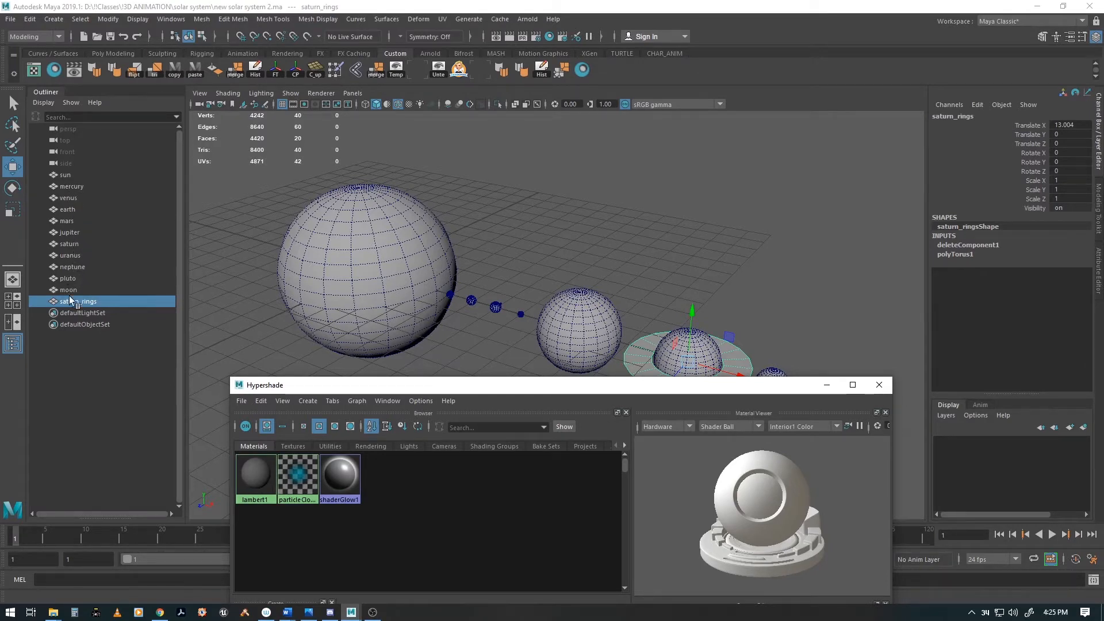
{"action": "left_click_drag", "start_coordinate": [450, 392], "coordinate": [391, 145]}
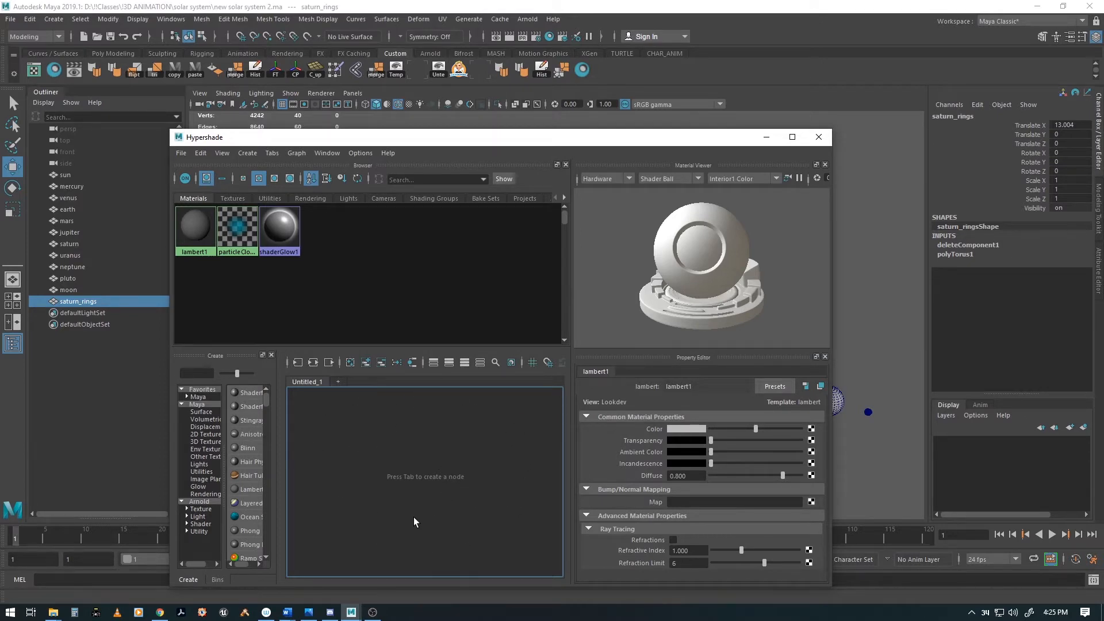
Create a new Lambert material in the Hypershade and name it sun_tex.
{"action": "right_click", "coordinate": [389, 239]}
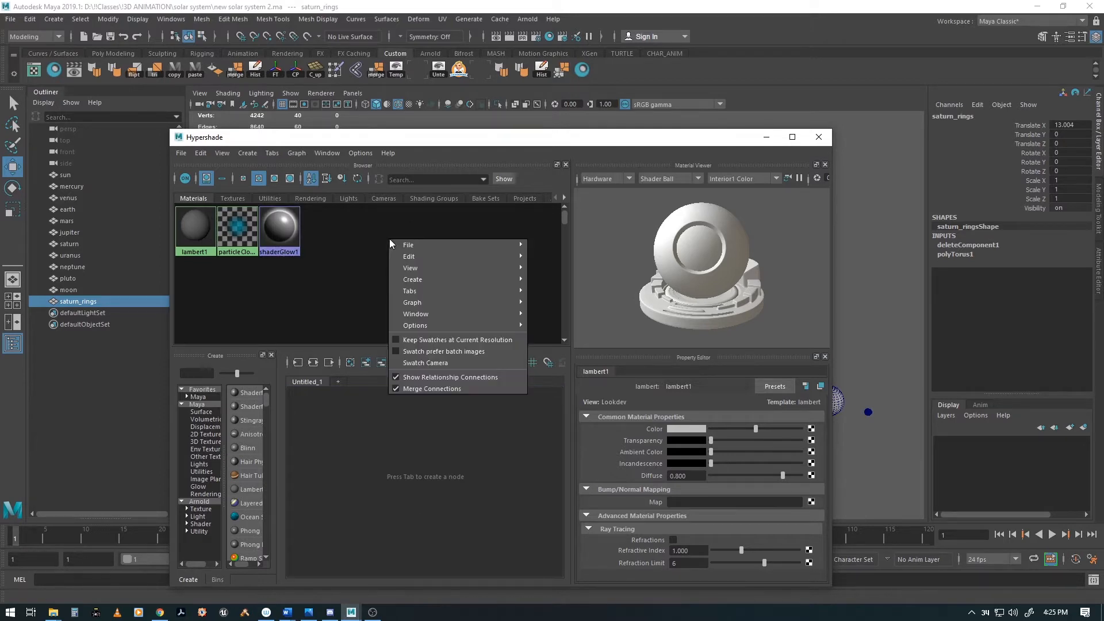
{"action": "mouse_move", "coordinate": [413, 280]}
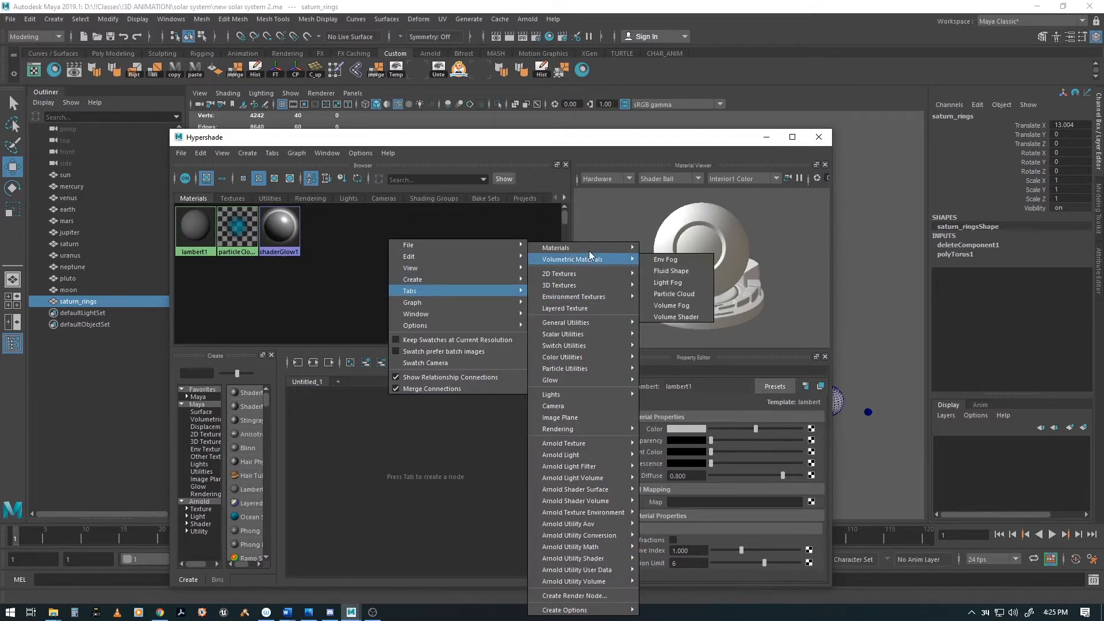
{"action": "mouse_move", "coordinate": [589, 246]}
{"action": "left_click", "coordinate": [668, 329]}
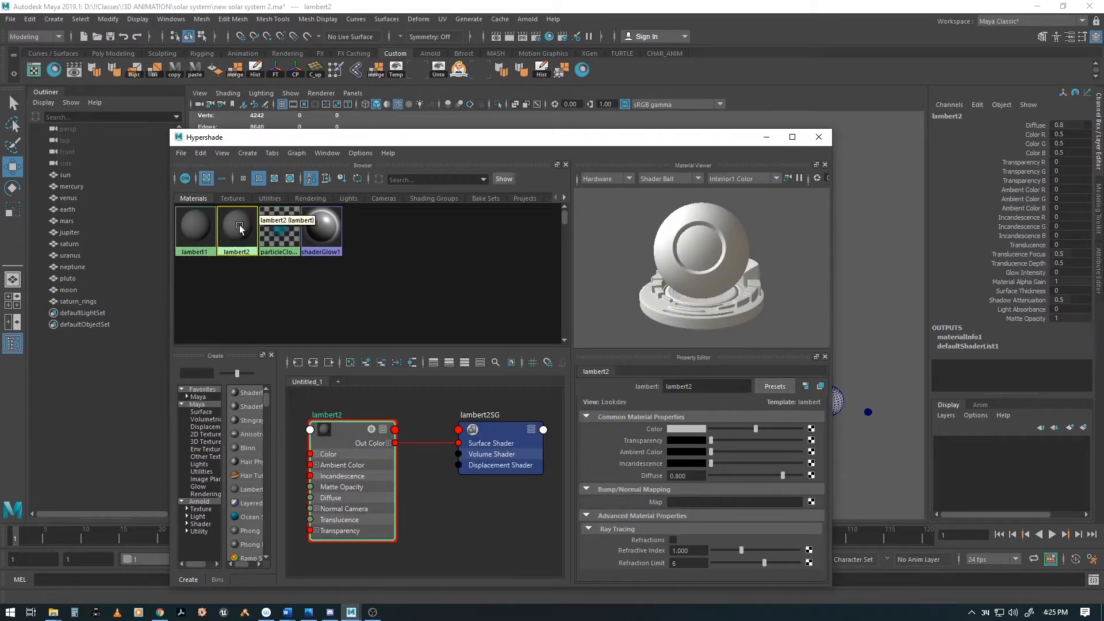
{"action": "left_click_drag", "start_coordinate": [703, 387], "coordinate": [558, 368]}
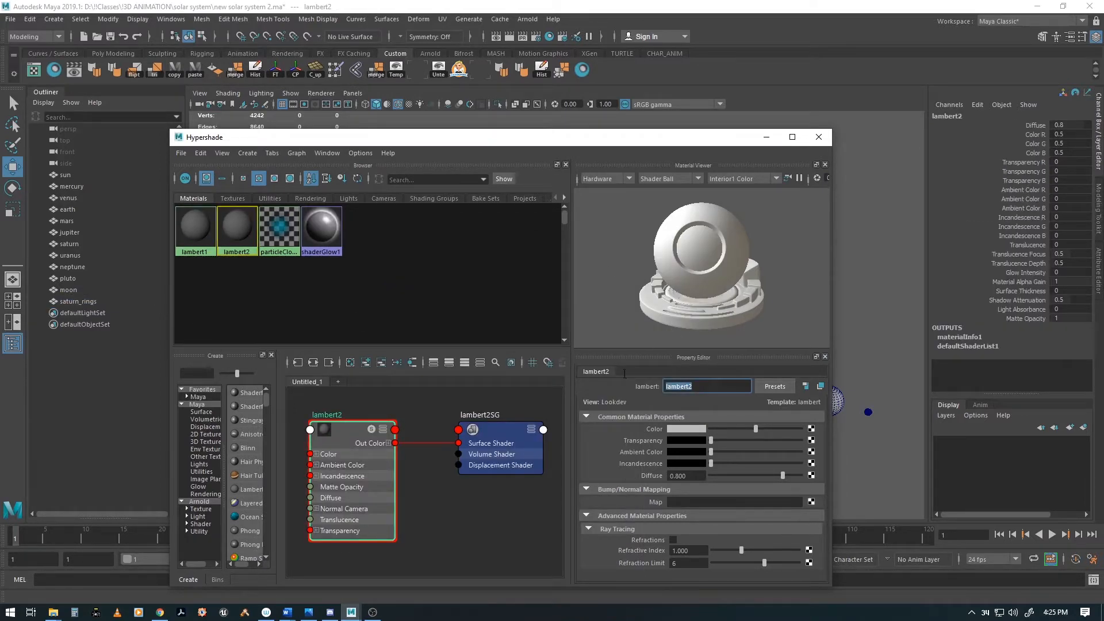
{"action": "type", "text": "sun_tex"}
{"action": "key", "text": "Return"}
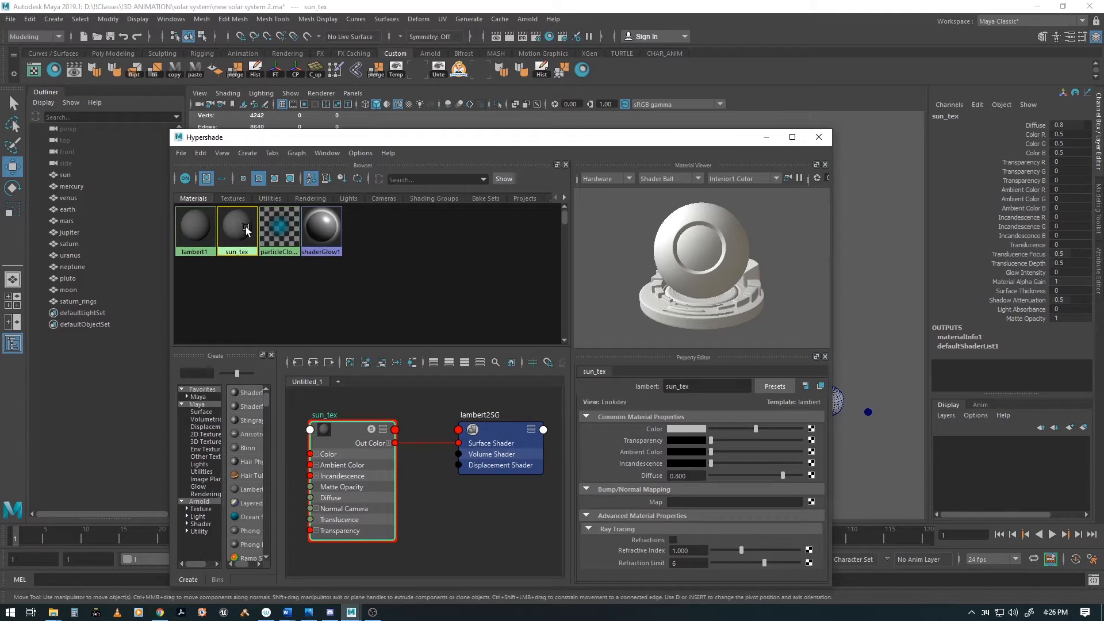
Duplicate the sun_tex material eleven times to provide materials for the other solar system objects.
{"action": "key", "text": "ctrl+d"}
{"action": "key", "text": "ctrl+d"}
{"action": "key", "text": "ctrl+d"}
{"action": "key", "text": "ctrl+d"}
{"action": "key", "text": "ctrl+d"}
{"action": "key", "text": "ctrl+d"}
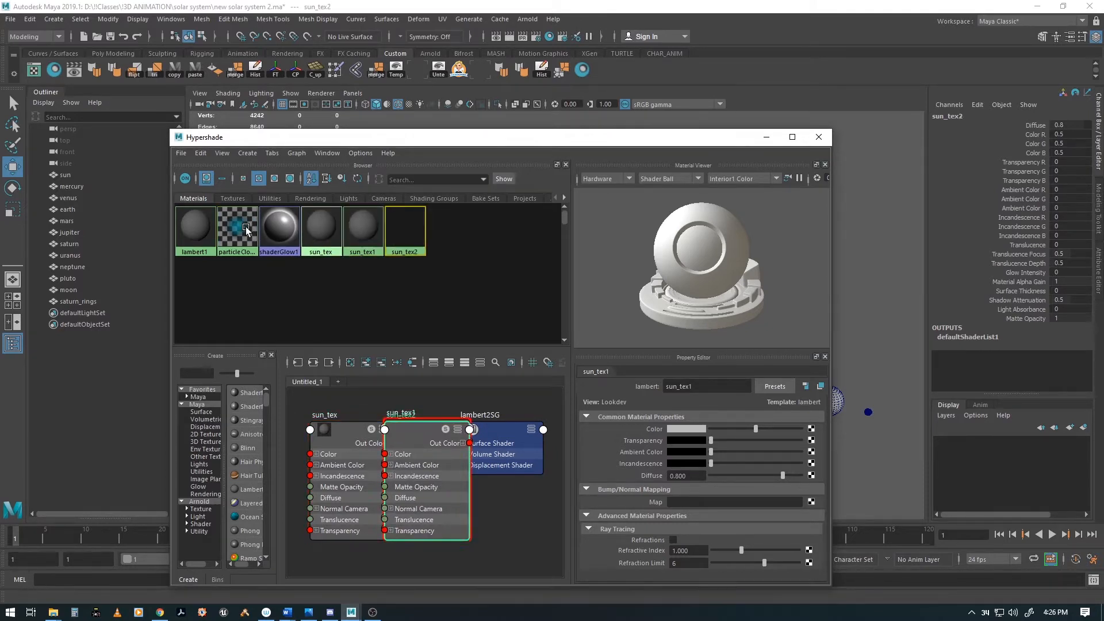
{"action": "key", "text": "ctrl+d"}
{"action": "key", "text": "ctrl+d"}
{"action": "key", "text": "ctrl+d"}
{"action": "key", "text": "ctrl+d"}
{"action": "key", "text": "ctrl+d"}
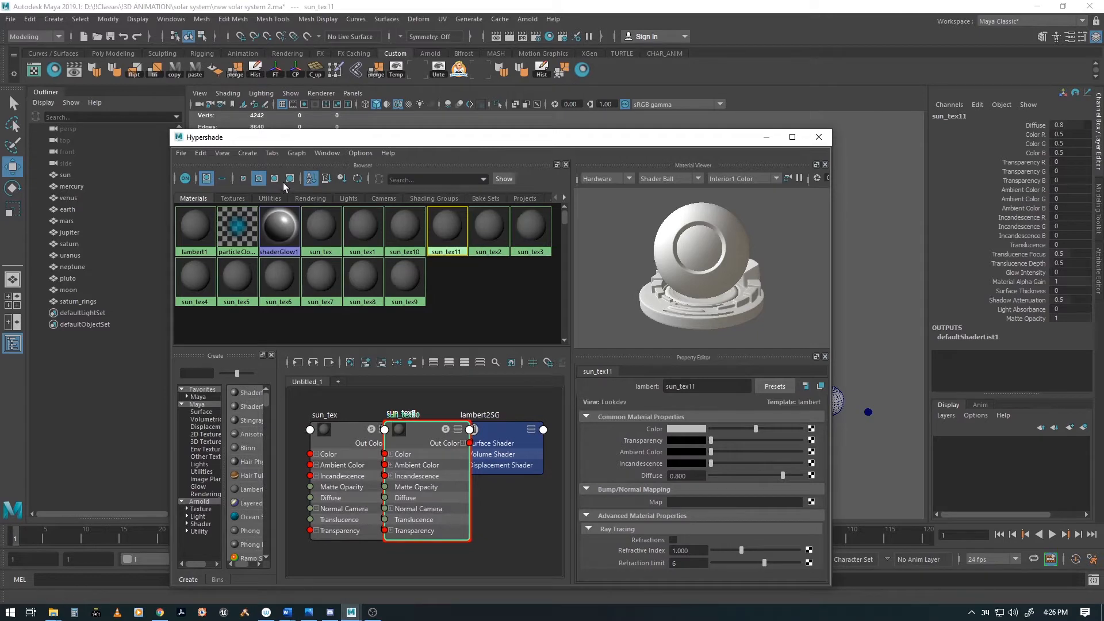
Graph the input and output connections of the last duplicated material in the Hypershade work area.
{"action": "left_click", "coordinate": [321, 154]}
{"action": "mouse_move", "coordinate": [295, 150]}
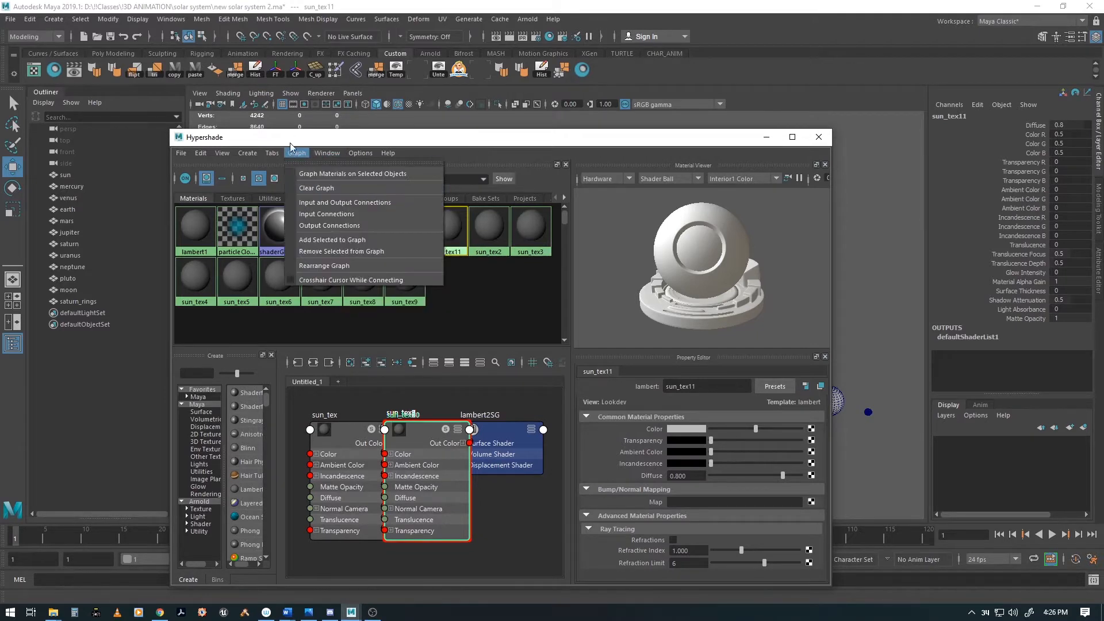
{"action": "left_click", "coordinate": [302, 204]}
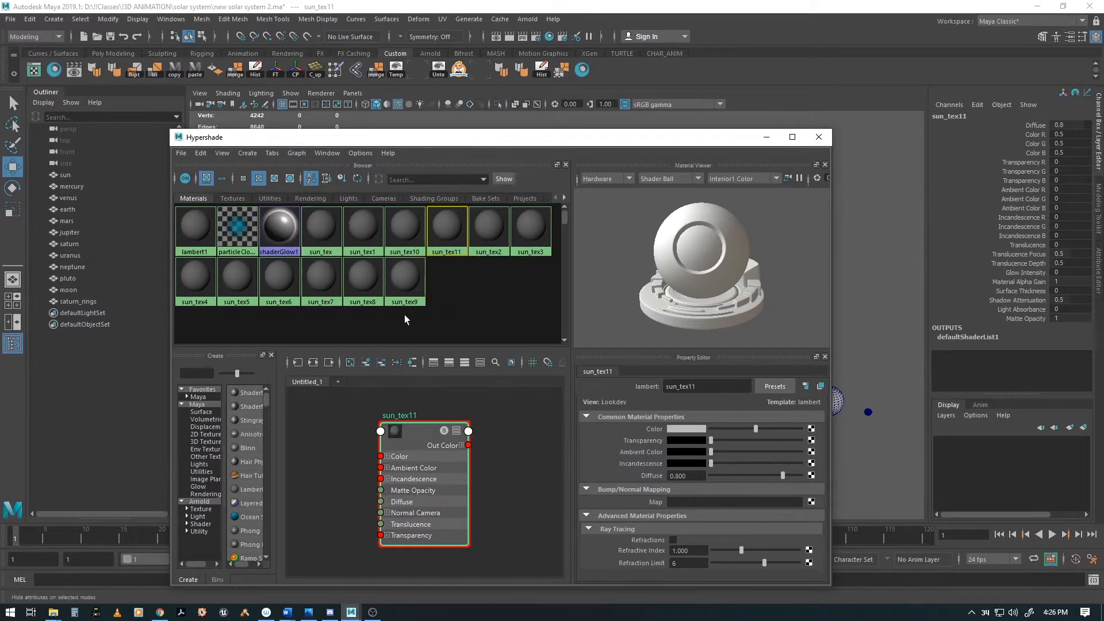
Rename the material sun_tex1 as mercury_tex.
{"action": "left_click", "coordinate": [320, 227]}
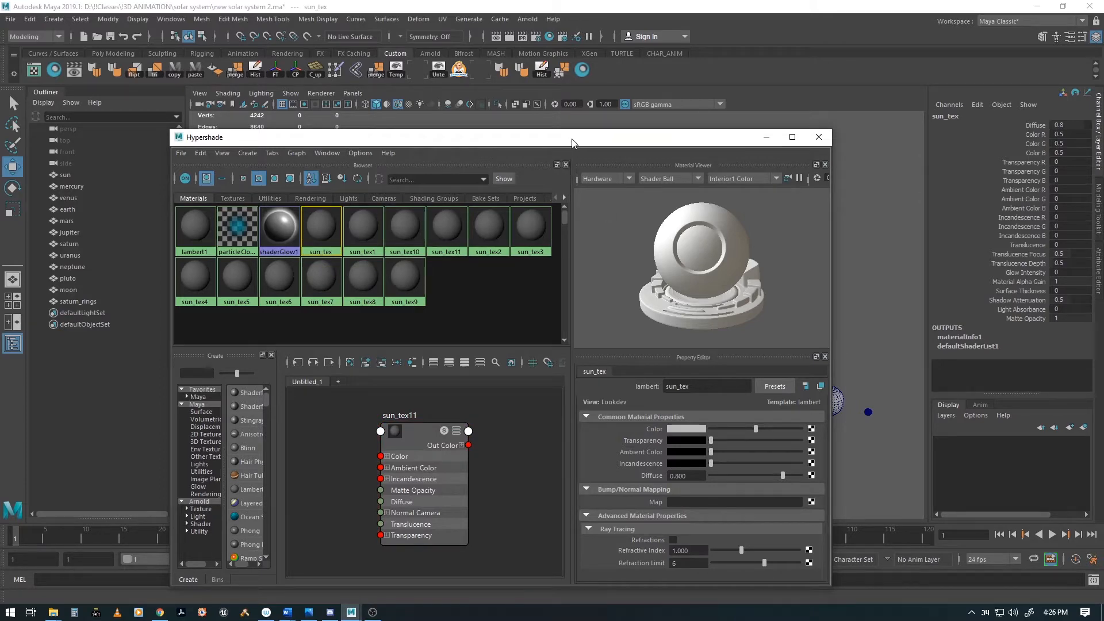
{"action": "left_click_drag", "start_coordinate": [571, 140], "coordinate": [735, 163]}
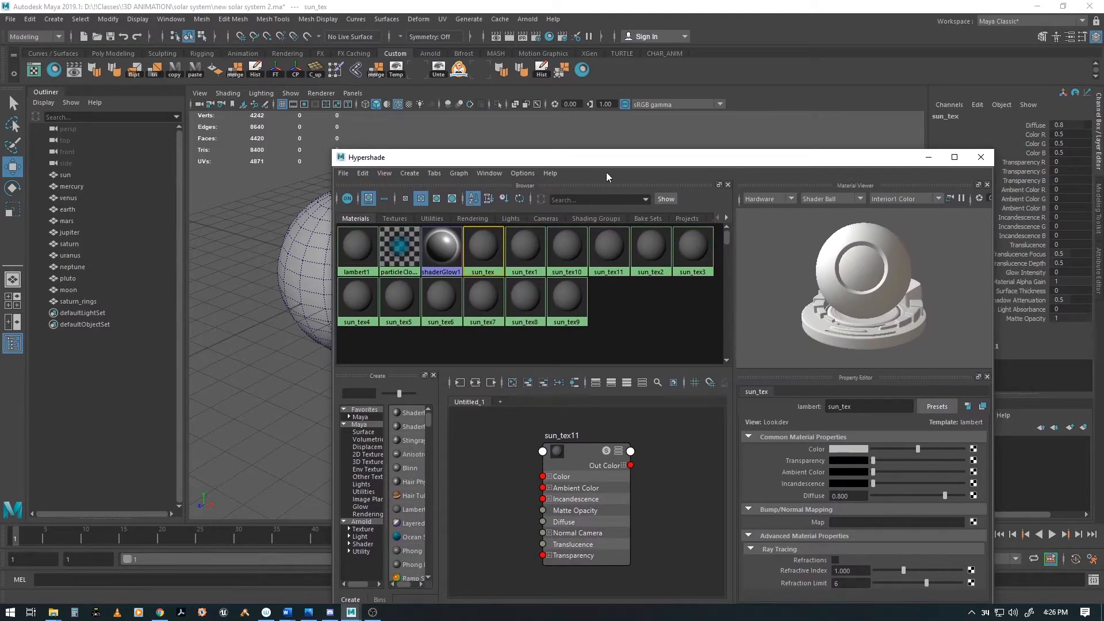
{"action": "left_click_drag", "start_coordinate": [606, 172], "coordinate": [526, 137]}
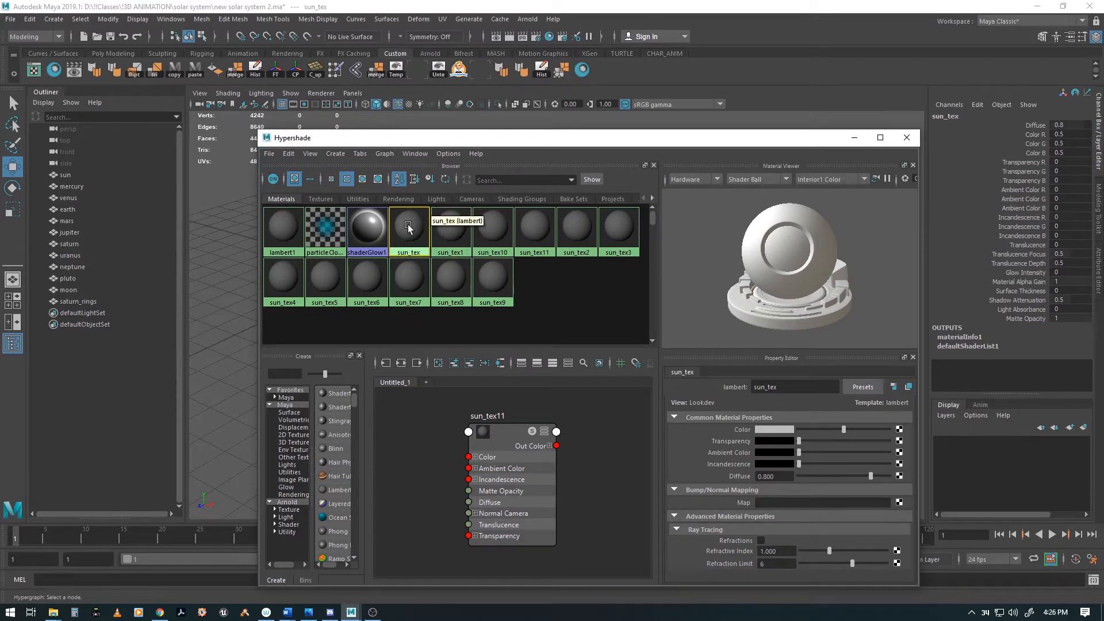
{"action": "left_click", "coordinate": [457, 224]}
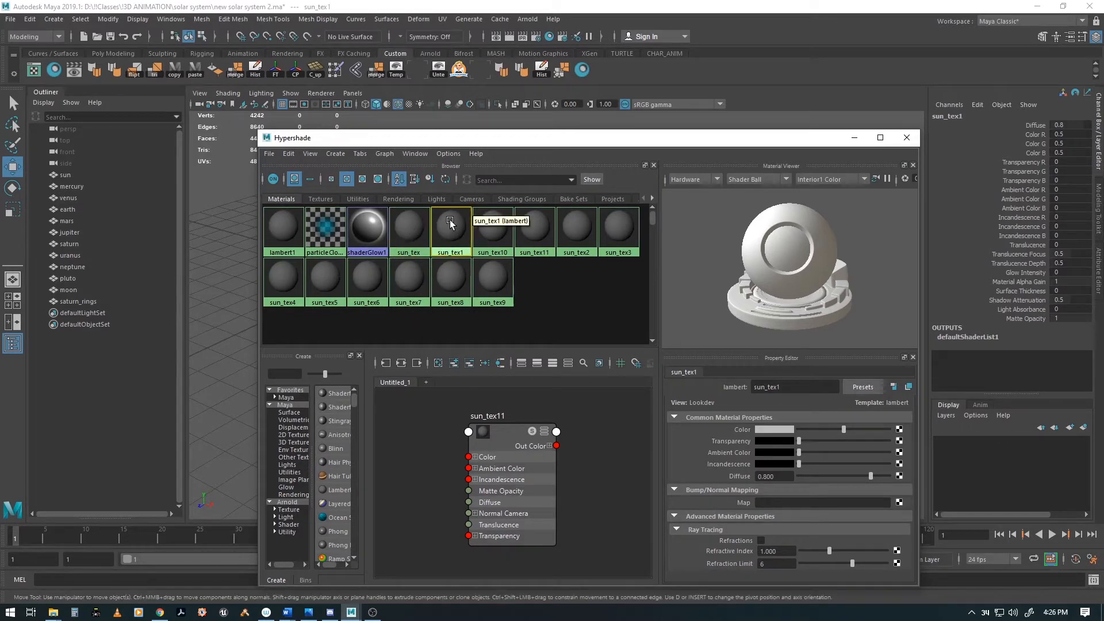
{"action": "key", "text": "ctrl+a"}
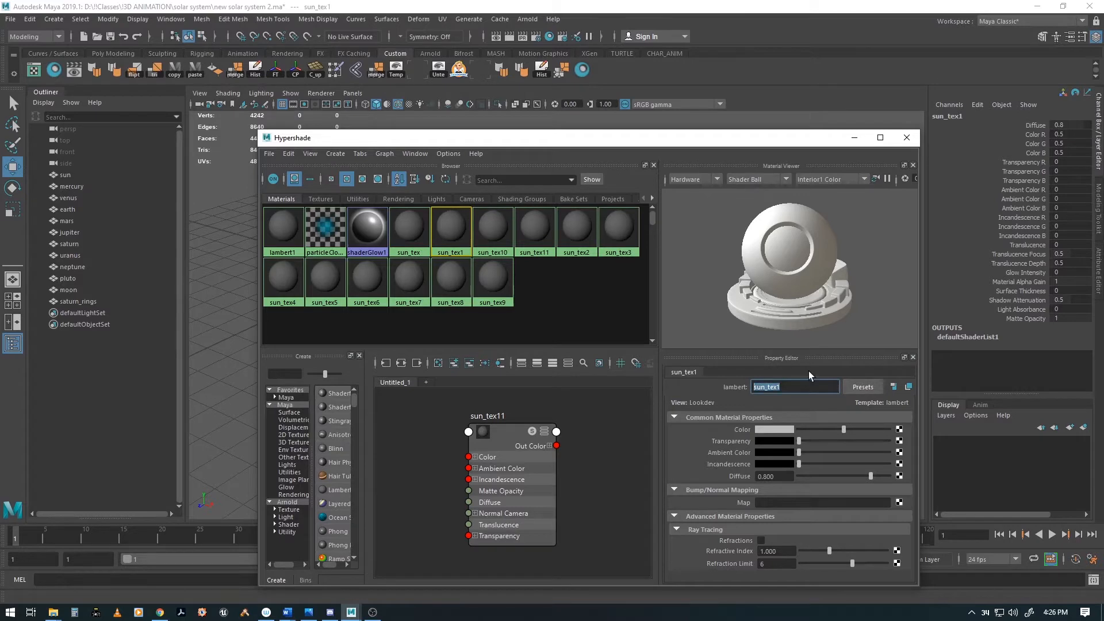
{"action": "type", "text": "mercury_tex"}
{"action": "key", "text": "Return"}
Rename the duplicated material sun_tex10 as venus_tex.
{"action": "left_click", "coordinate": [490, 228]}
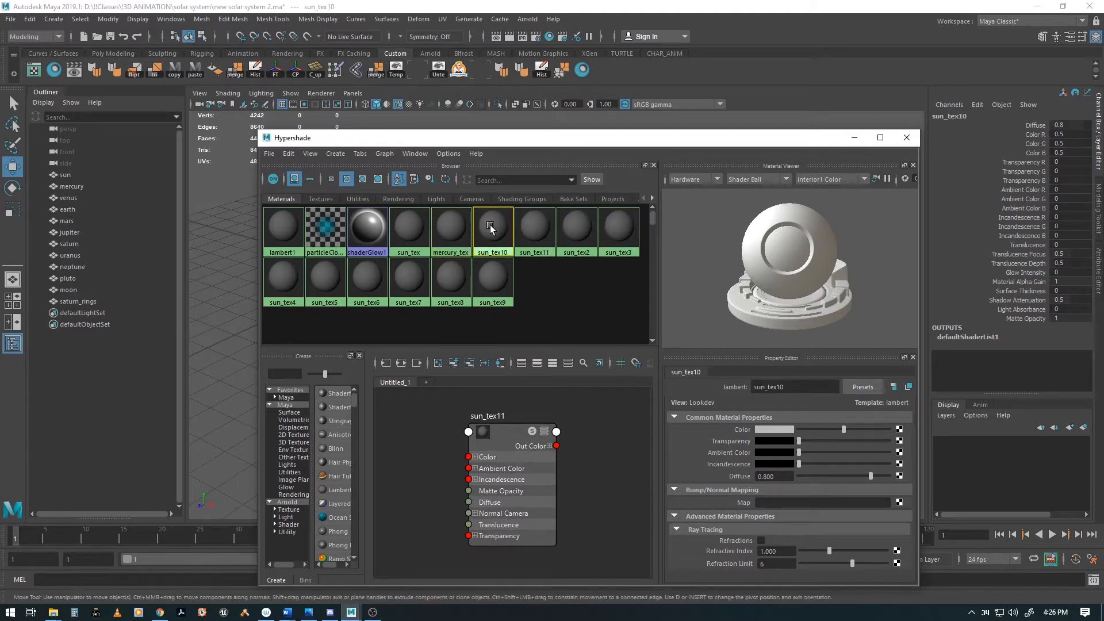
{"action": "left_click_drag", "start_coordinate": [797, 387], "coordinate": [661, 377]}
{"action": "type", "text": "v"}
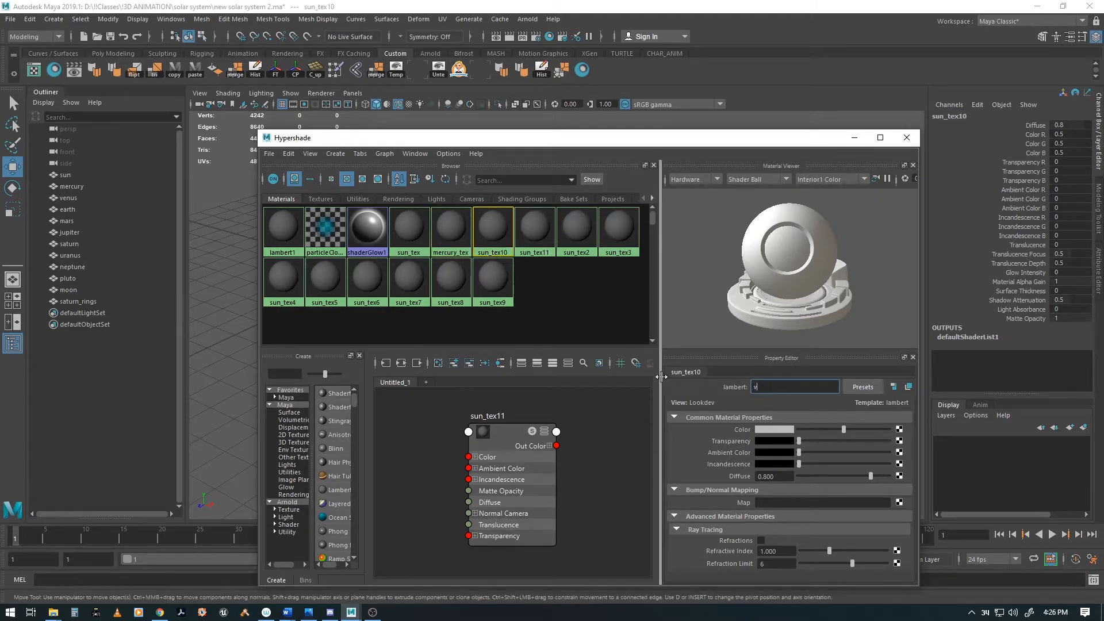
{"action": "type", "text": "enus_"}
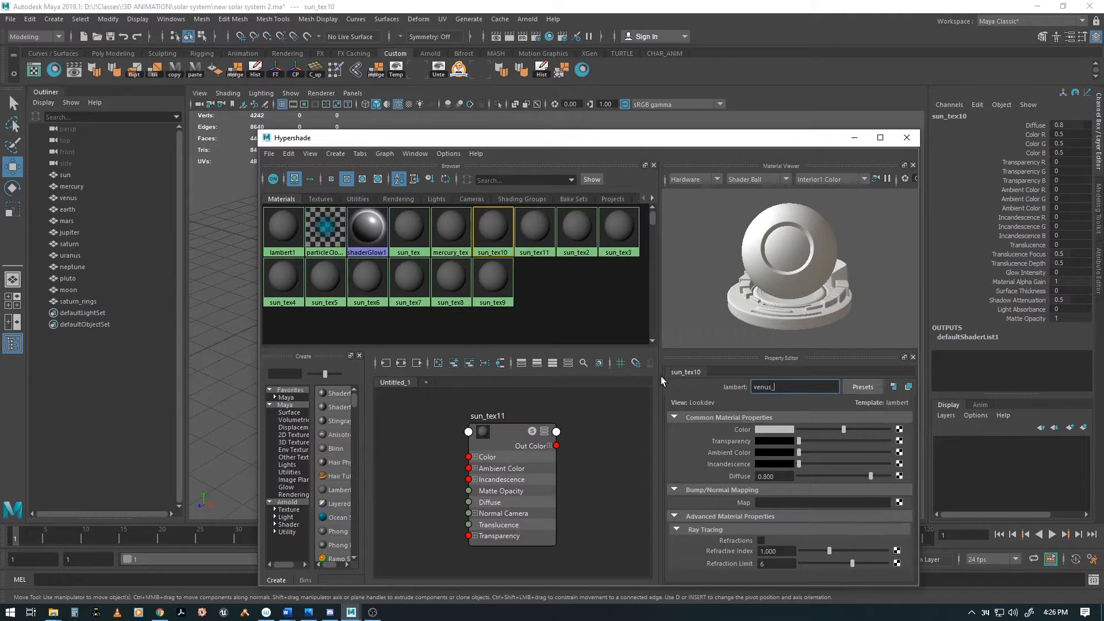
{"action": "type", "text": "text"}
{"action": "key", "text": "Return"}
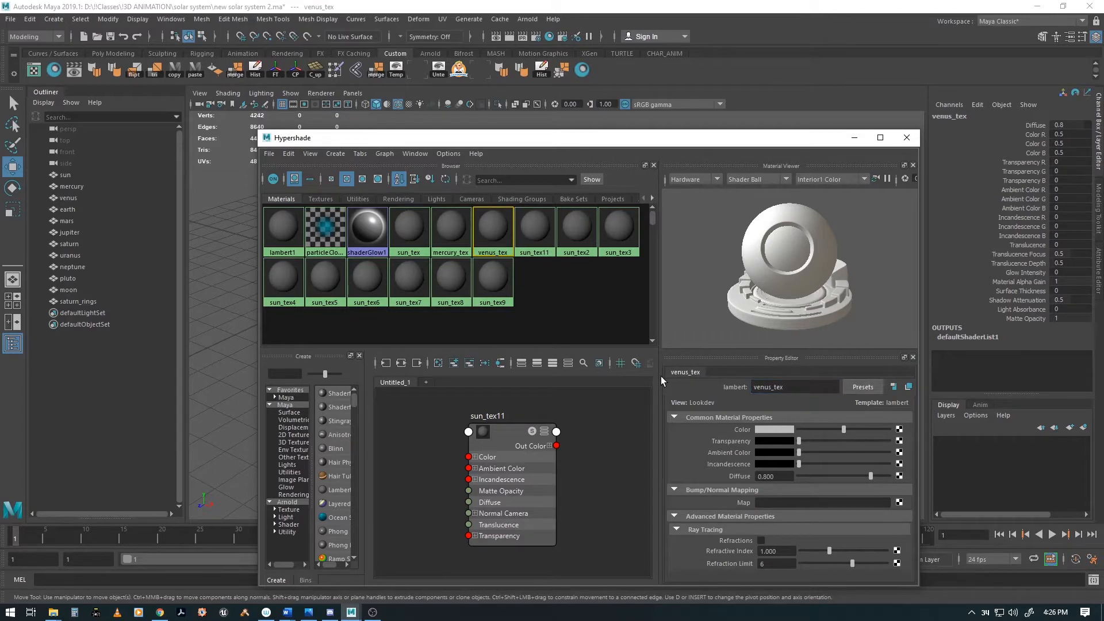
Rename the duplicated material sun_tex11 as earth_tex.
{"action": "left_click", "coordinate": [535, 227]}
{"action": "double_click", "coordinate": [793, 386]}
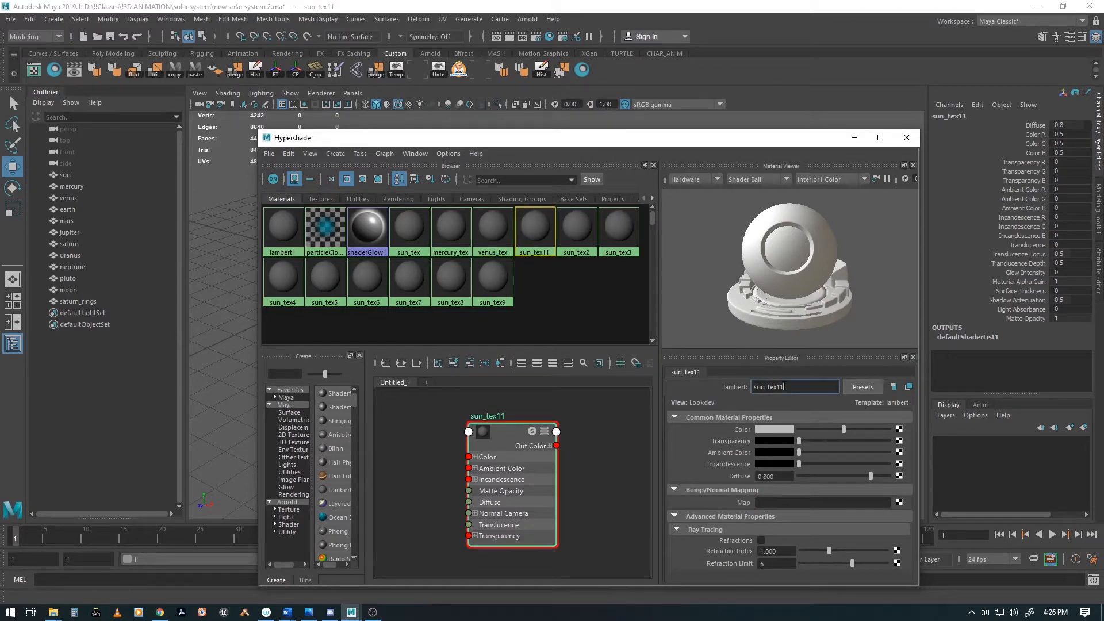
{"action": "type", "text": "earth_tex"}
{"action": "key", "text": "Return"}
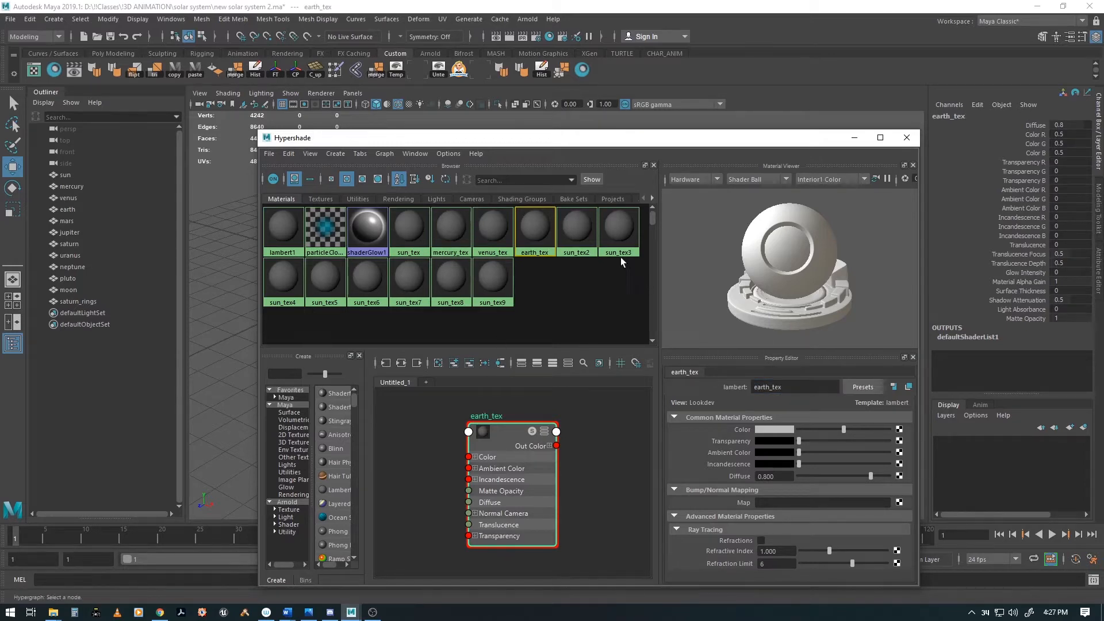
Rename the material sun_tex2 as mars_tex and sun_tex3 as jupiter_tex.
{"action": "left_click", "coordinate": [584, 235]}
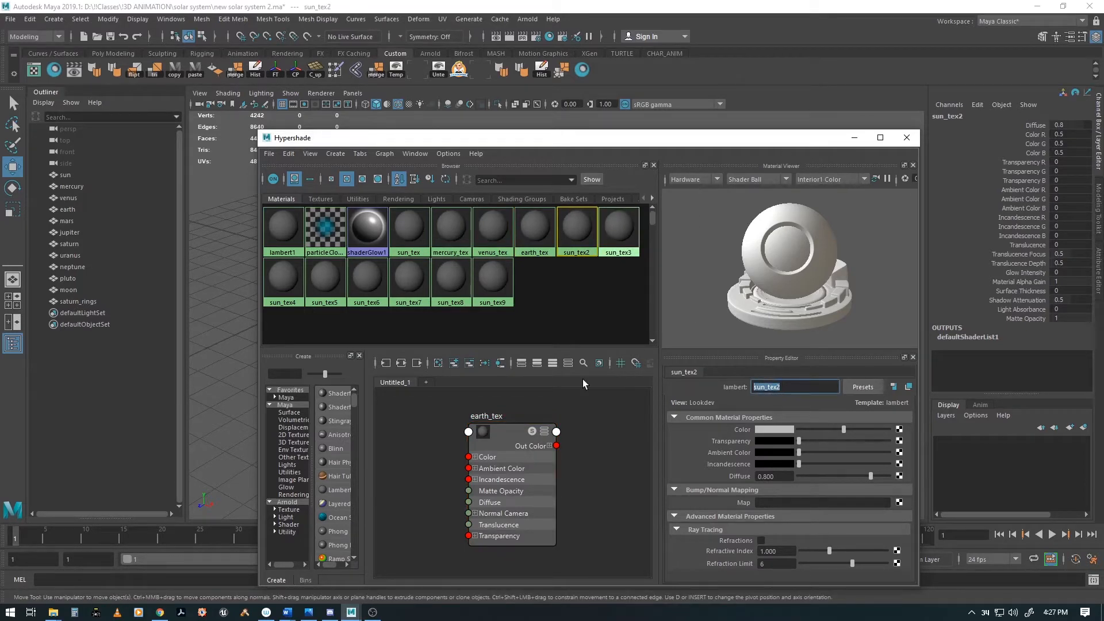
{"action": "type", "text": "mars_tex"}
{"action": "key", "text": "Return"}
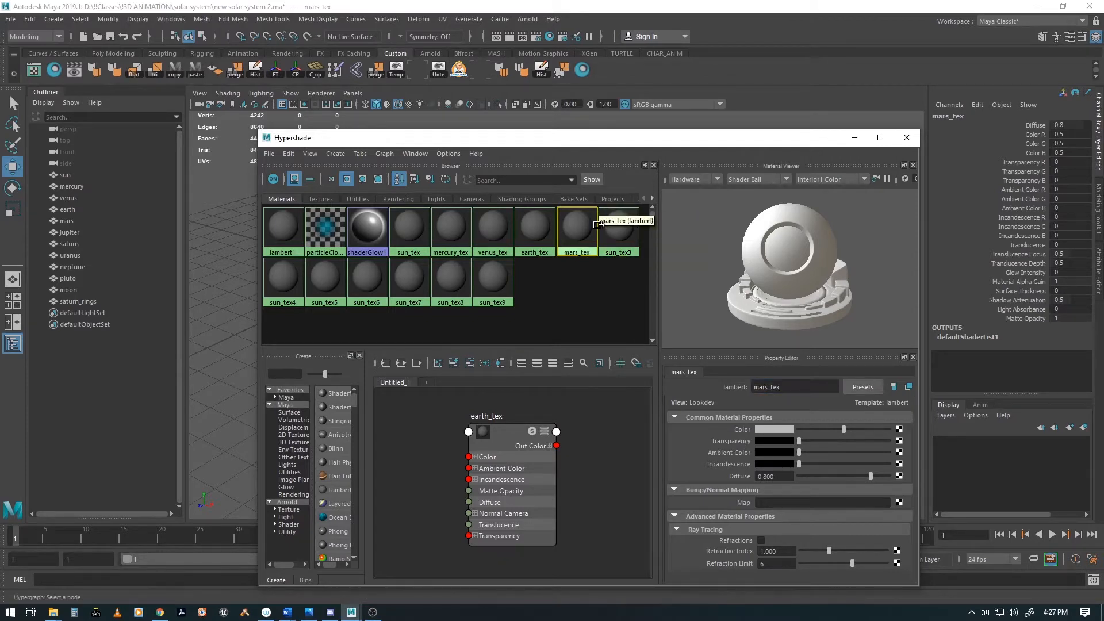
{"action": "left_click", "coordinate": [618, 229]}
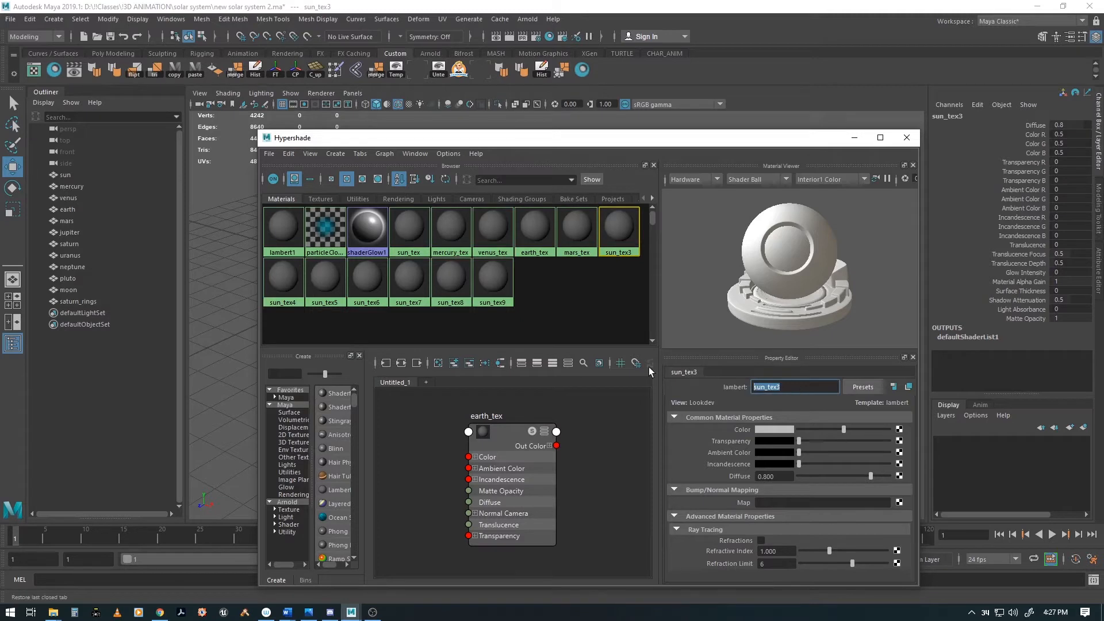
{"action": "type", "text": "jupiter_tex"}
{"action": "key", "text": "Return"}
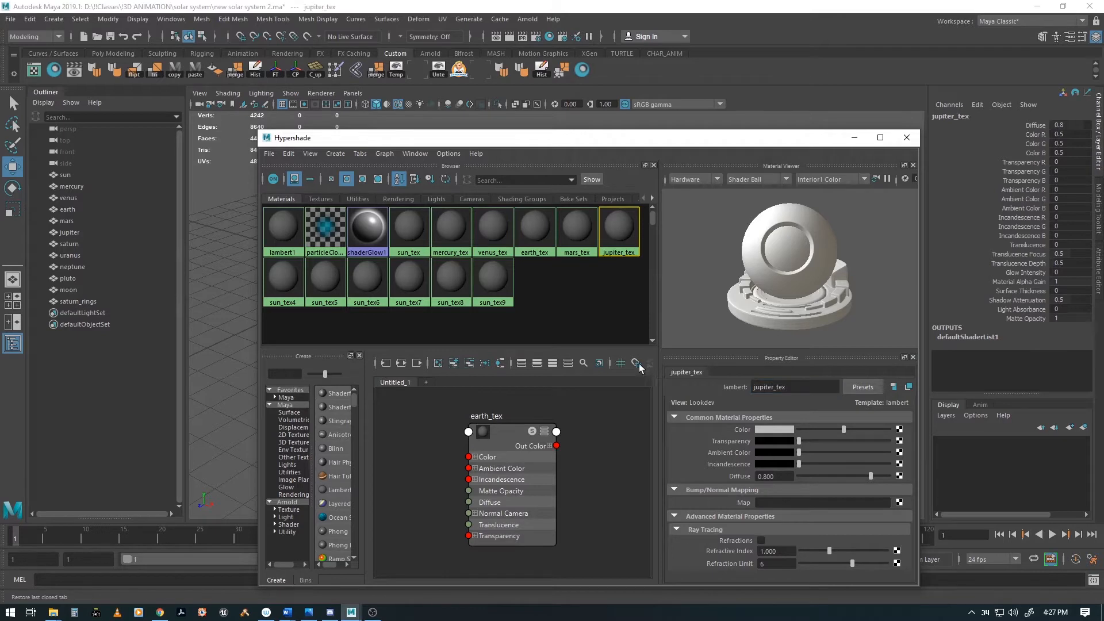
Rename the material sun_tex4 as saturn_tex and sun_tex5 as uranus_tex.
{"action": "left_click", "coordinate": [274, 269]}
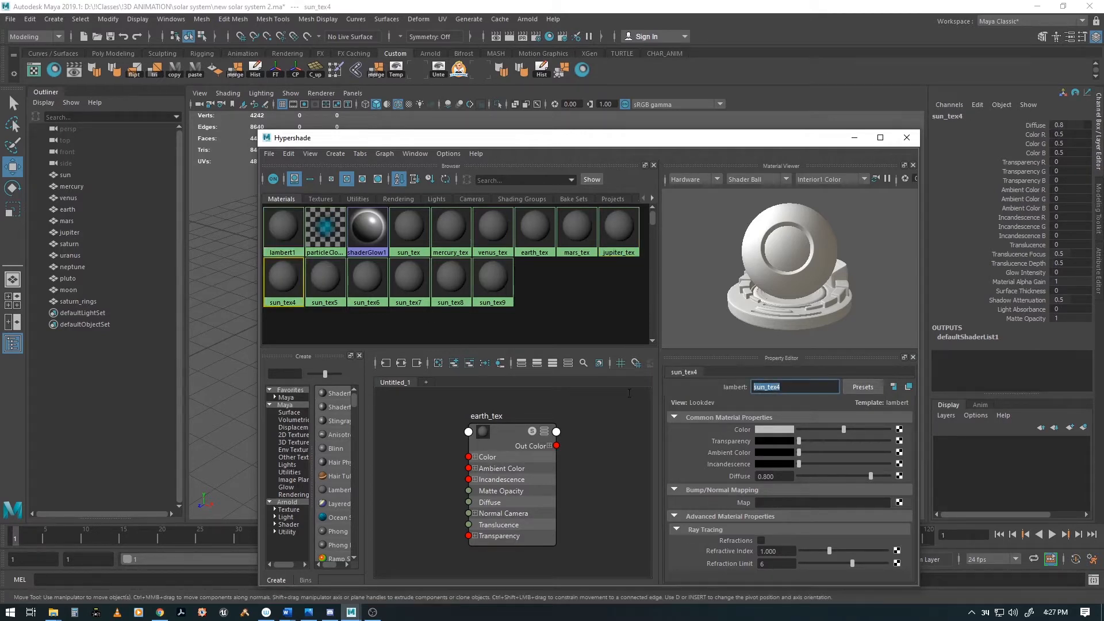
{"action": "type", "text": "saturn_tex"}
{"action": "key", "text": "Return"}
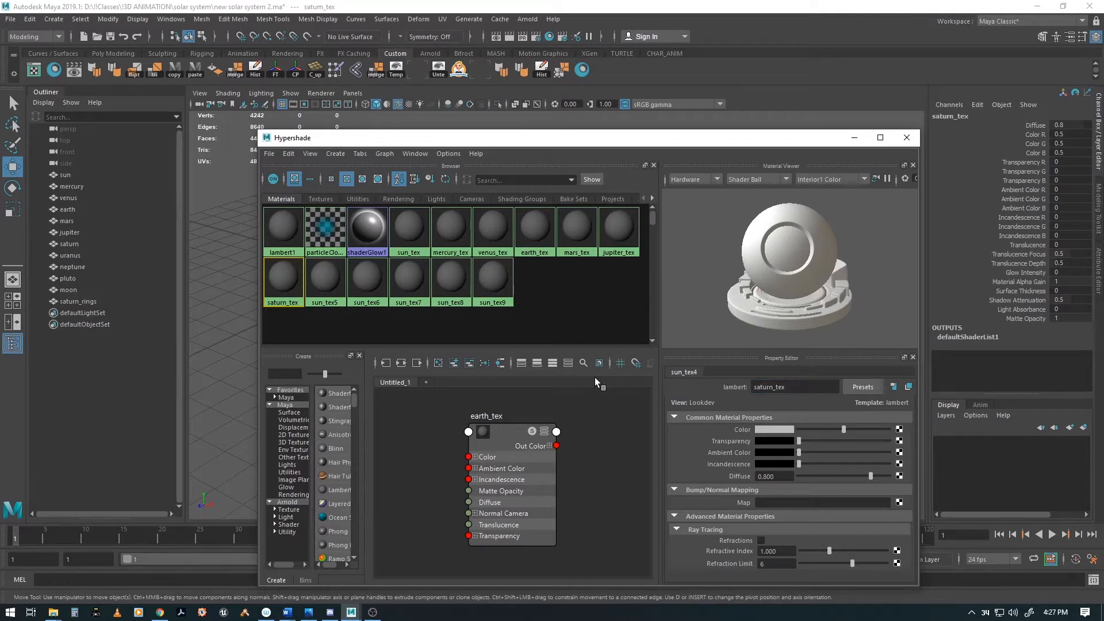
{"action": "left_click", "coordinate": [330, 280]}
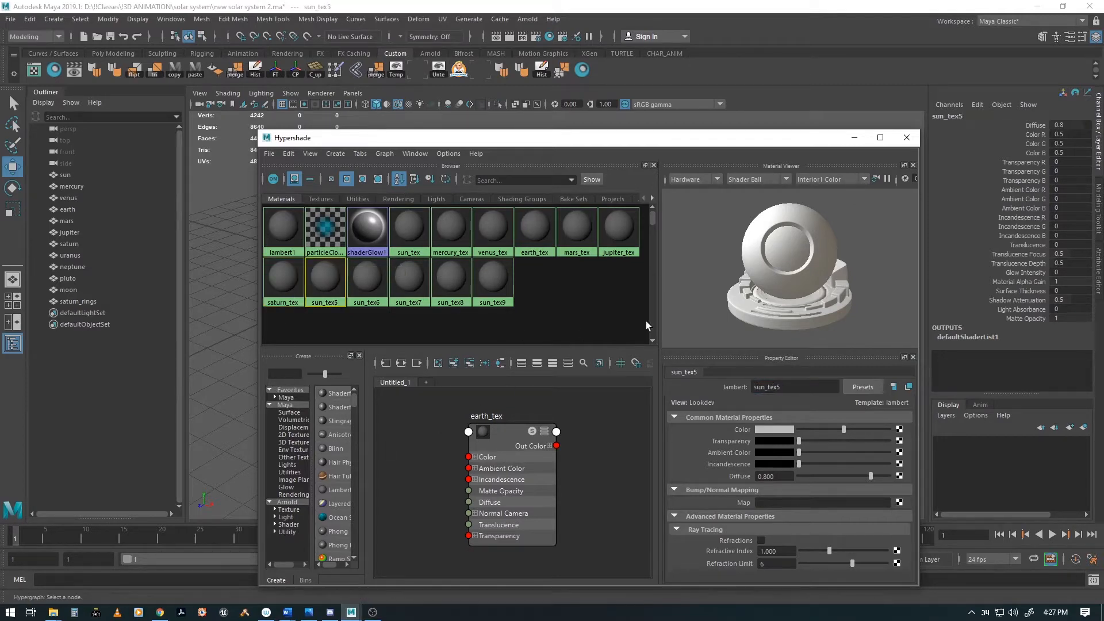
{"action": "double_click", "coordinate": [794, 386]}
{"action": "type", "text": "u"}
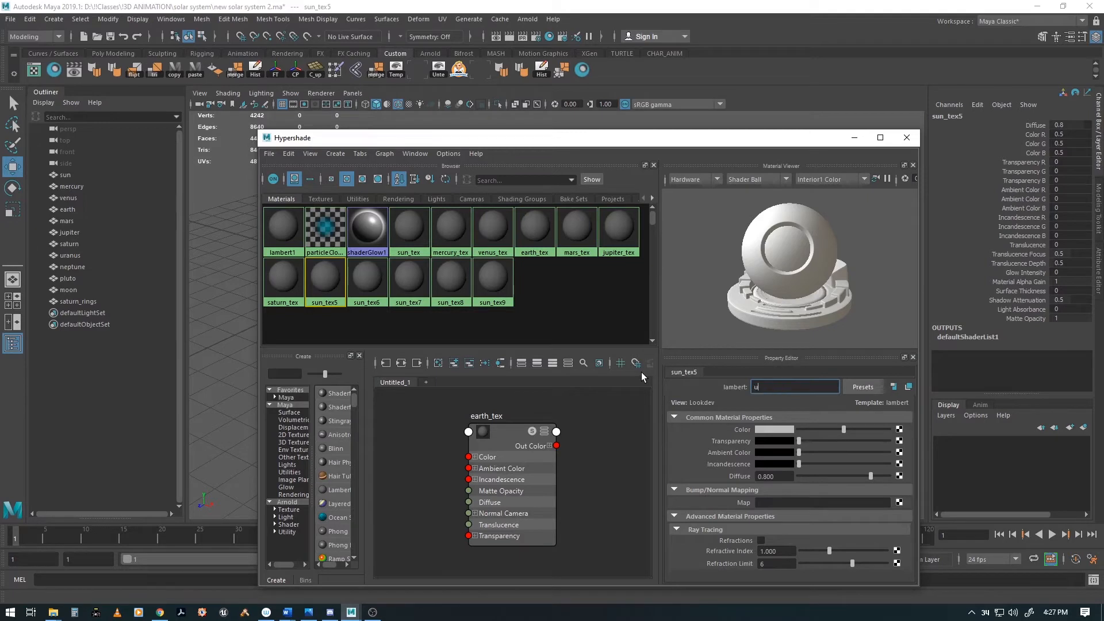
{"action": "type", "text": "ranus_tex"}
{"action": "key", "text": "Return"}
Rename the material sun_tex6 as neptune_tex and sun_tex7 as pluto_tex.
{"action": "left_click", "coordinate": [368, 282]}
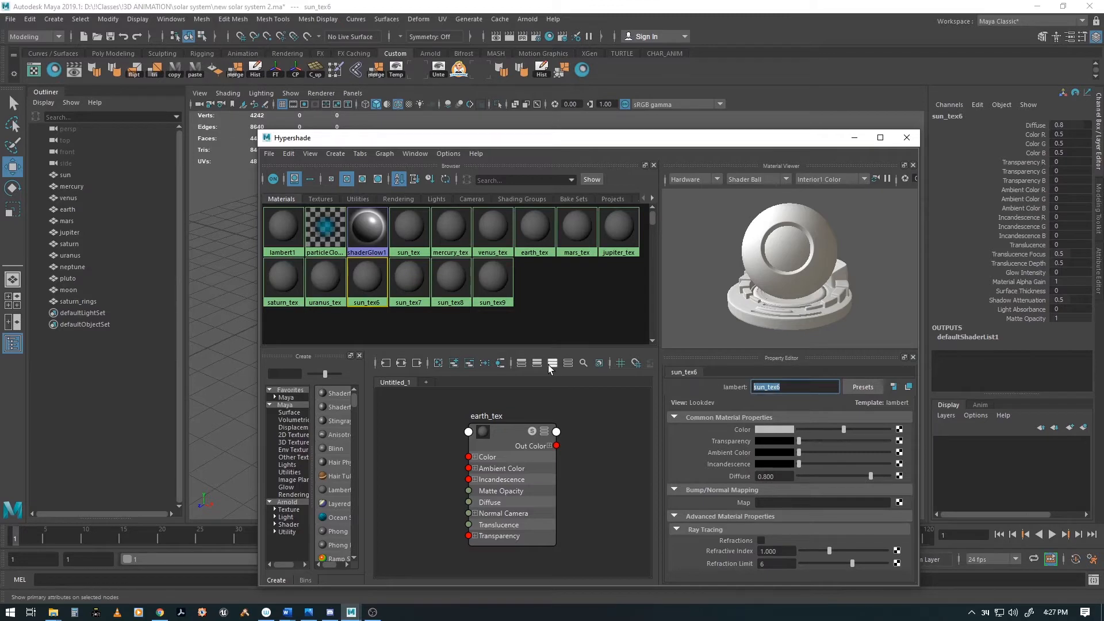
{"action": "type", "text": "neptune_tex"}
{"action": "key", "text": "Return"}
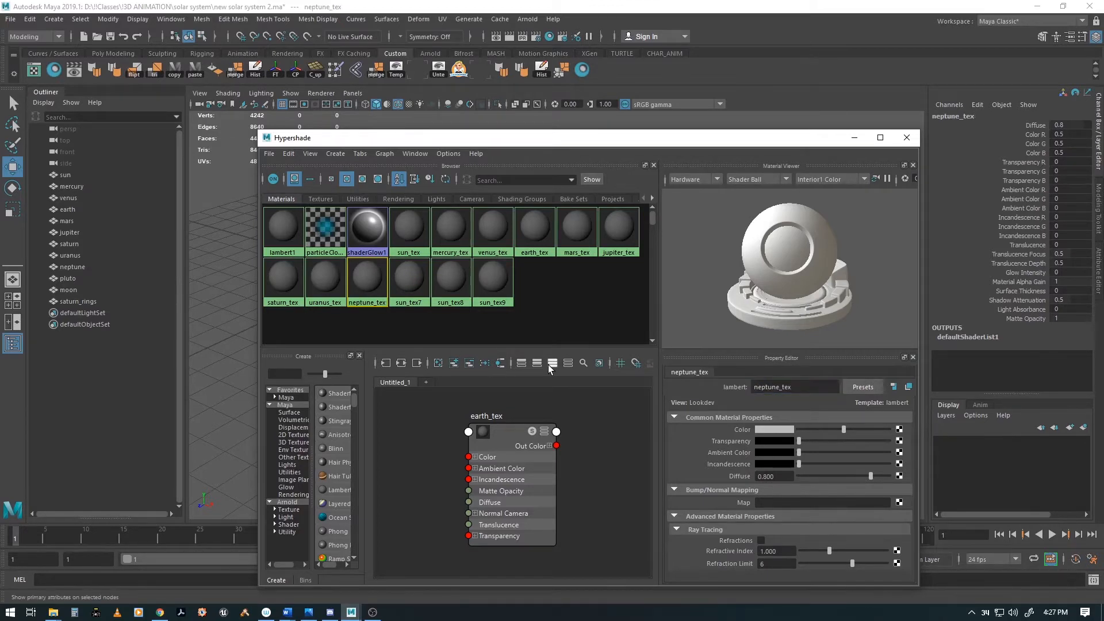
{"action": "left_click", "coordinate": [418, 290]}
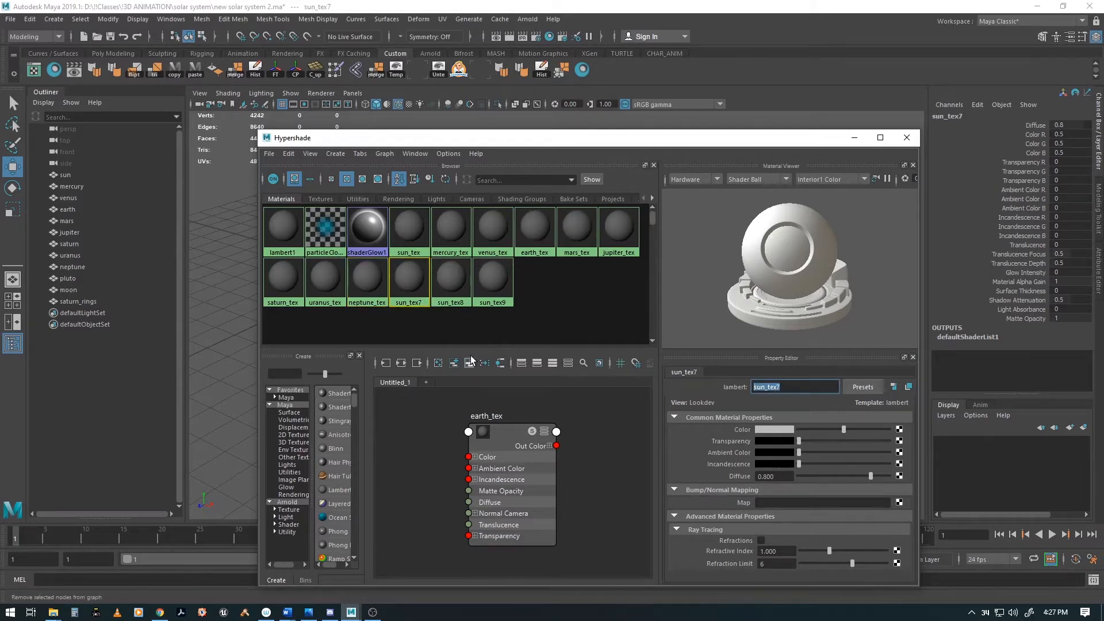
{"action": "type", "text": "pluto_tex"}
{"action": "key", "text": "Return"}
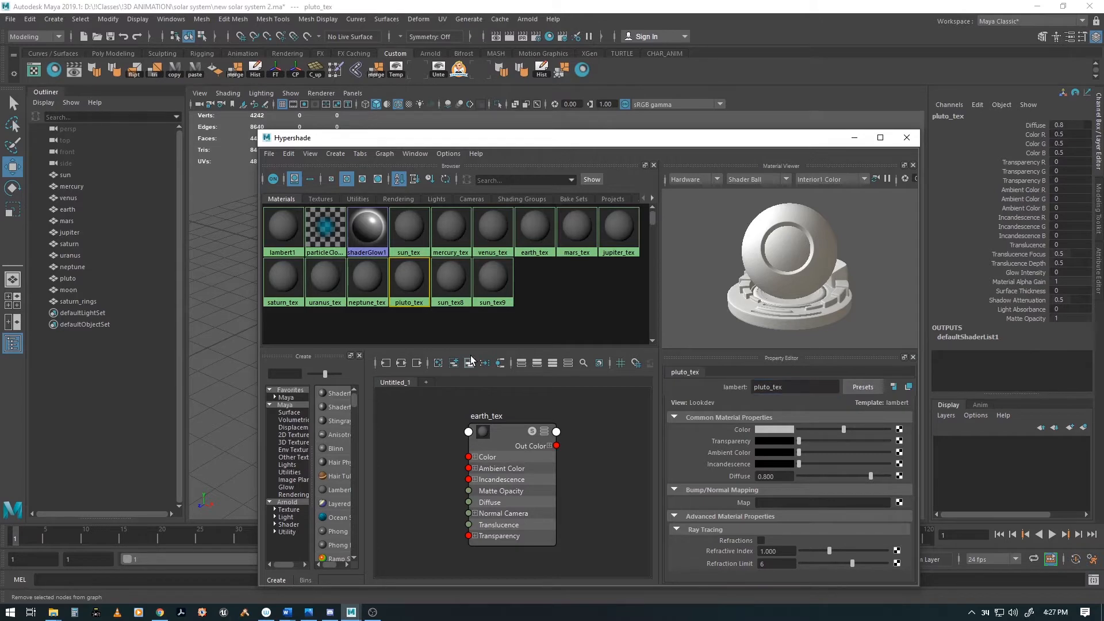
Rename the material sun_tex8 as saturn_rings_tex and sun_tex9 as moon_tex.
{"action": "left_click", "coordinate": [446, 285]}
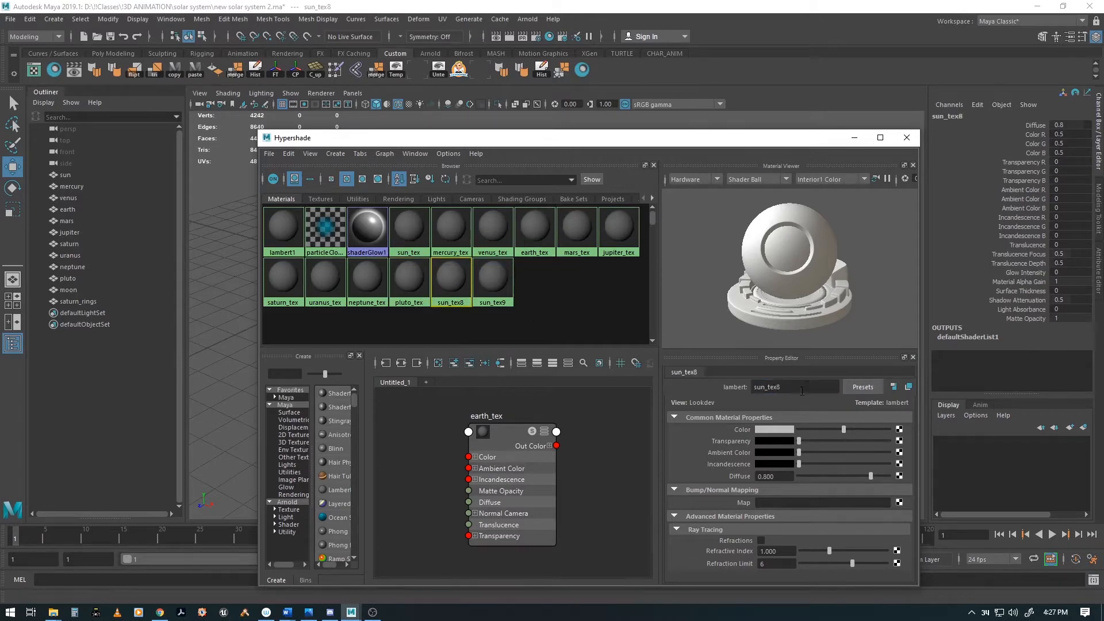
{"action": "type", "text": "saturn_rings_tex"}
{"action": "key", "text": "Return"}
{"action": "left_click", "coordinate": [492, 279]}
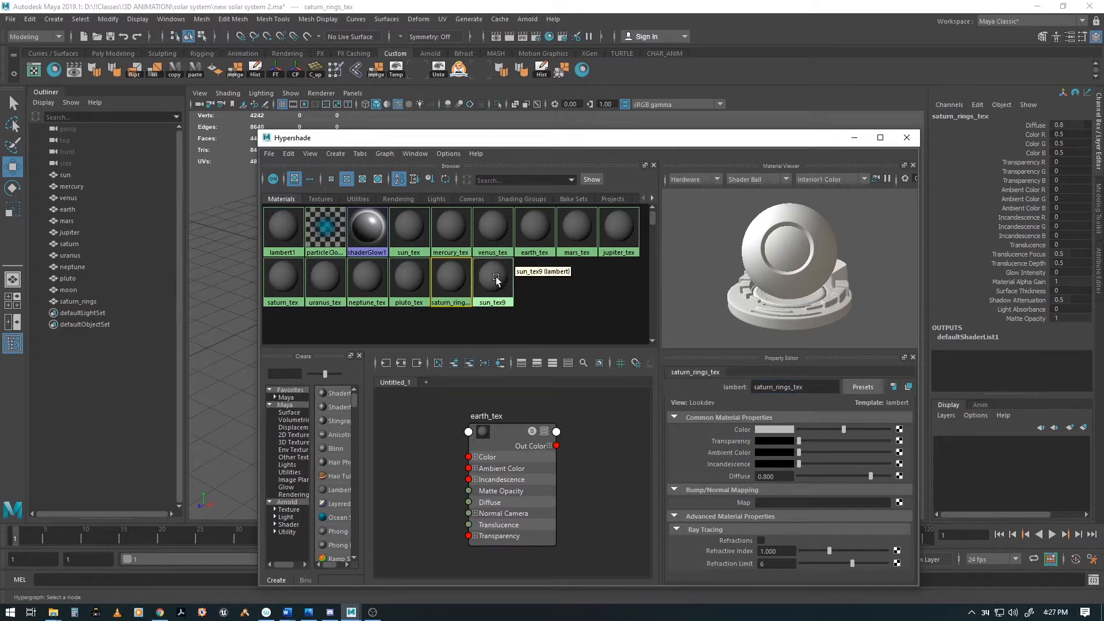
{"action": "left_click", "coordinate": [754, 388]}
{"action": "type", "text": "moon_"}
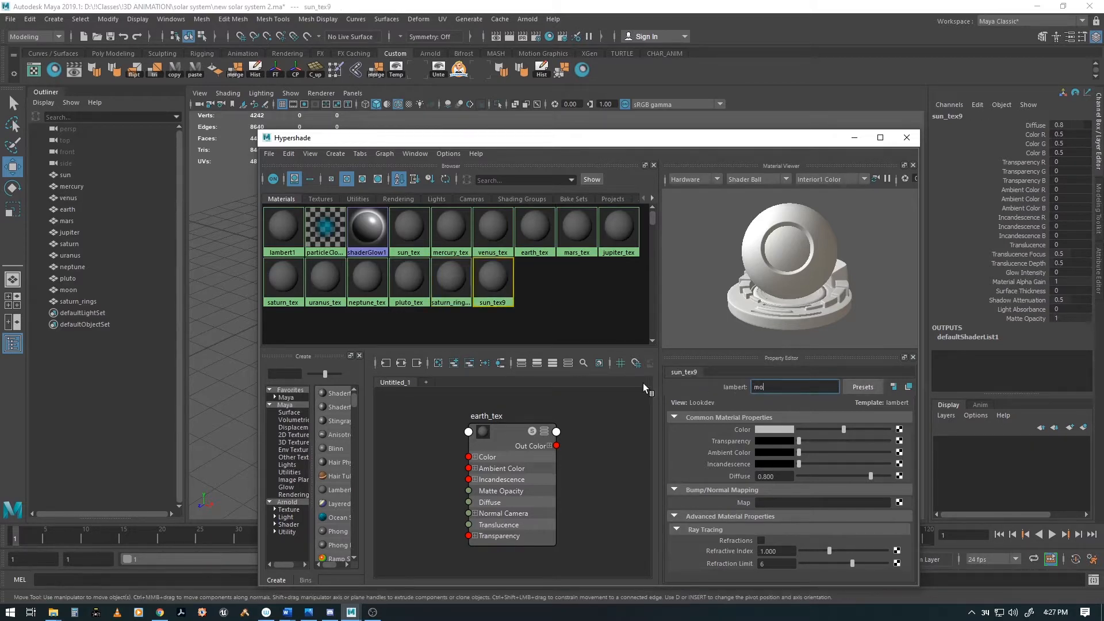
{"action": "type", "text": "tex"}
{"action": "key", "text": "Return"}
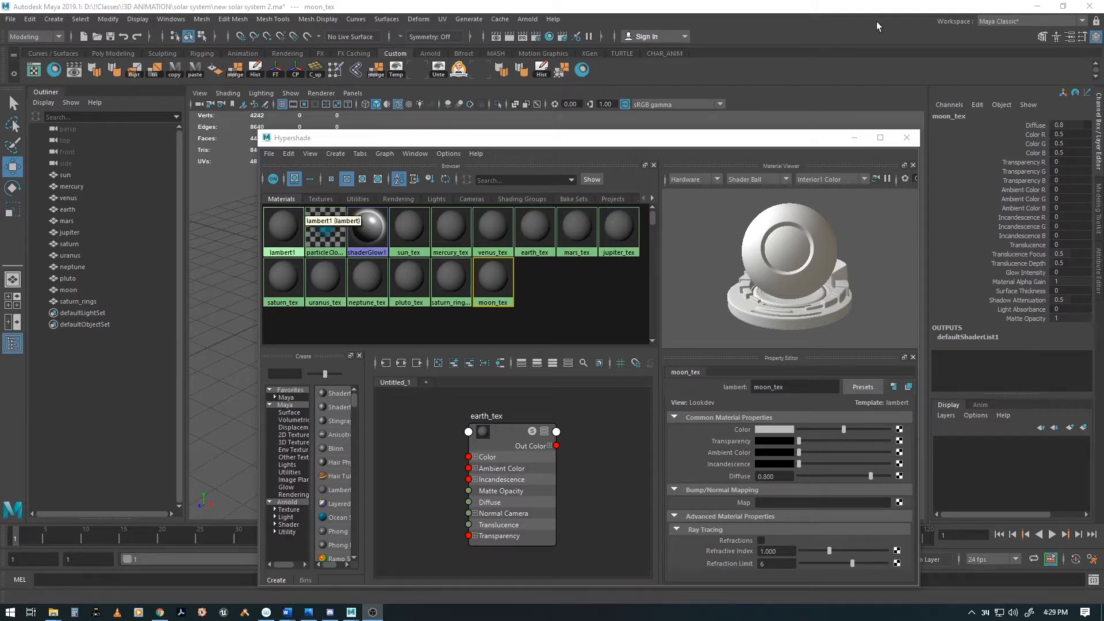
Graph the input and output connections of the sun_tex material in the Hypershade work area.
{"action": "left_click", "coordinate": [412, 227]}
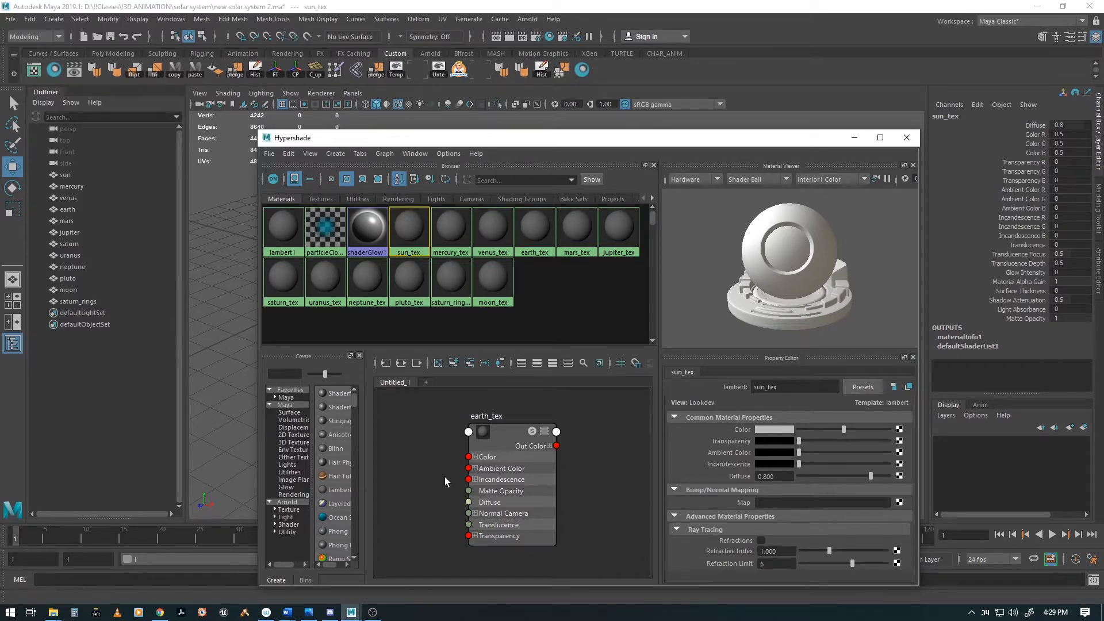
{"action": "left_click", "coordinate": [384, 153]}
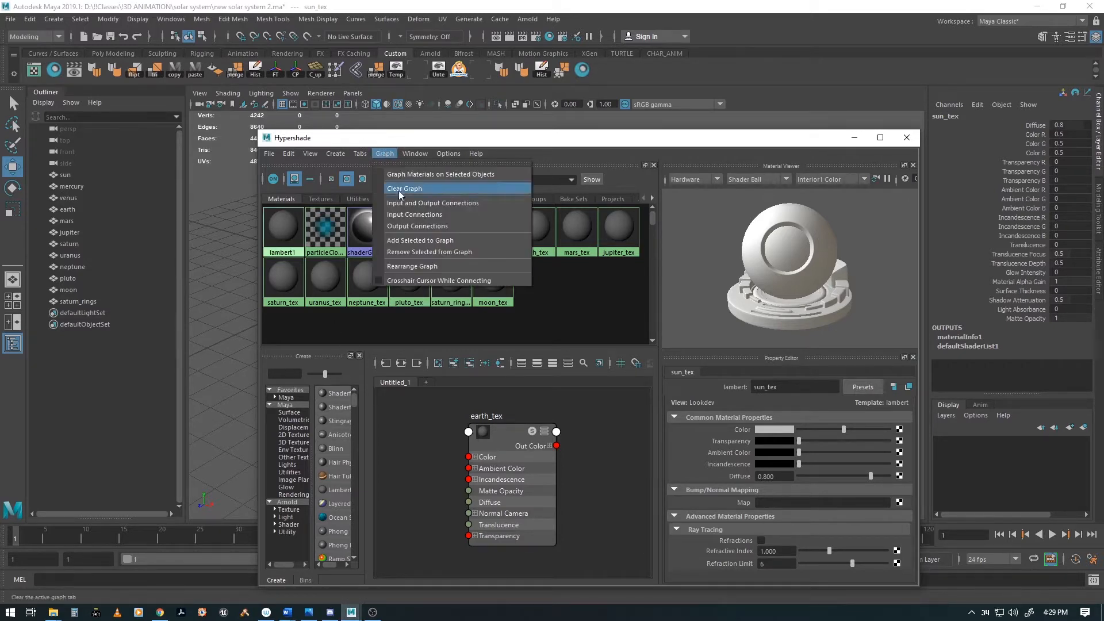
{"action": "left_click", "coordinate": [405, 204]}
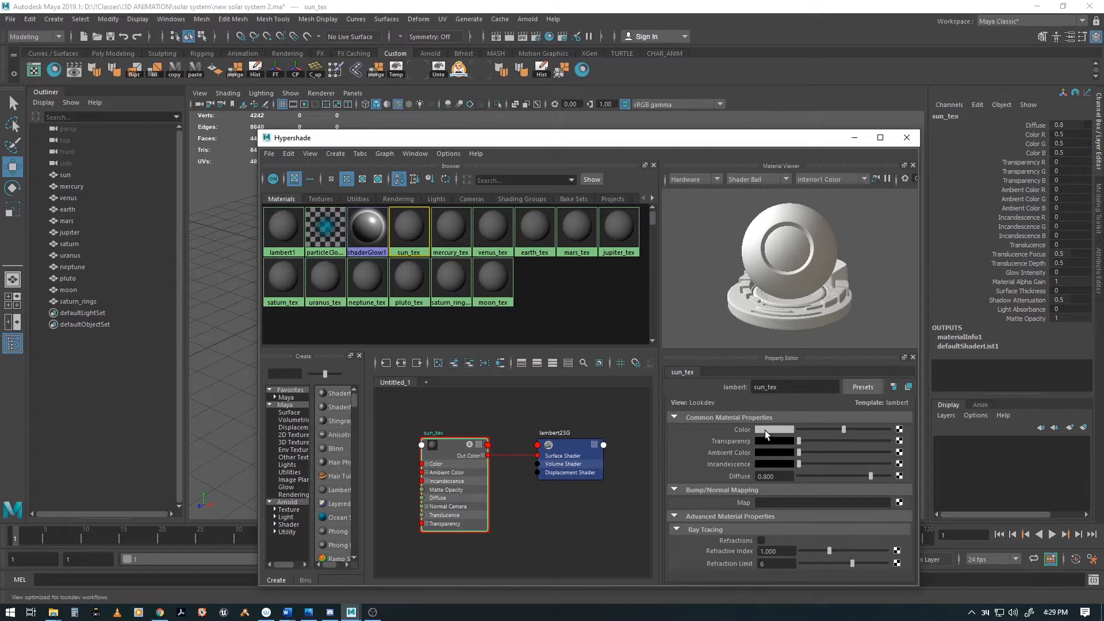
Connect a new File texture node to the Color attribute of the sun_tex material.
{"action": "left_click", "coordinate": [901, 431]}
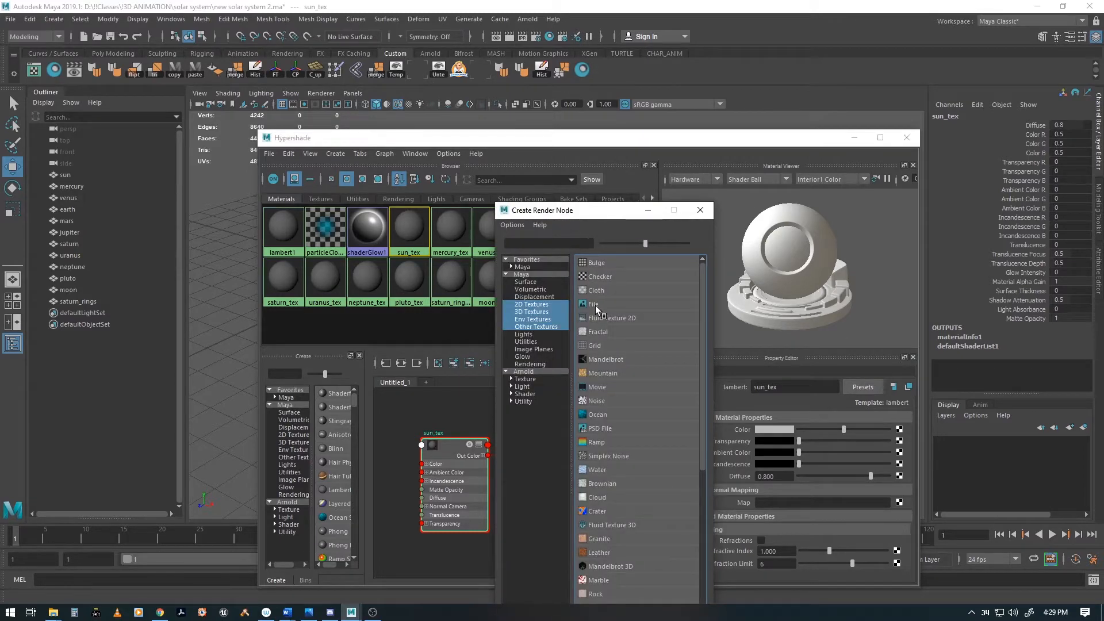
{"action": "left_click", "coordinate": [595, 304]}
{"action": "scroll", "coordinate": [481, 476], "scroll_direction": "down", "scroll_amount": 3}
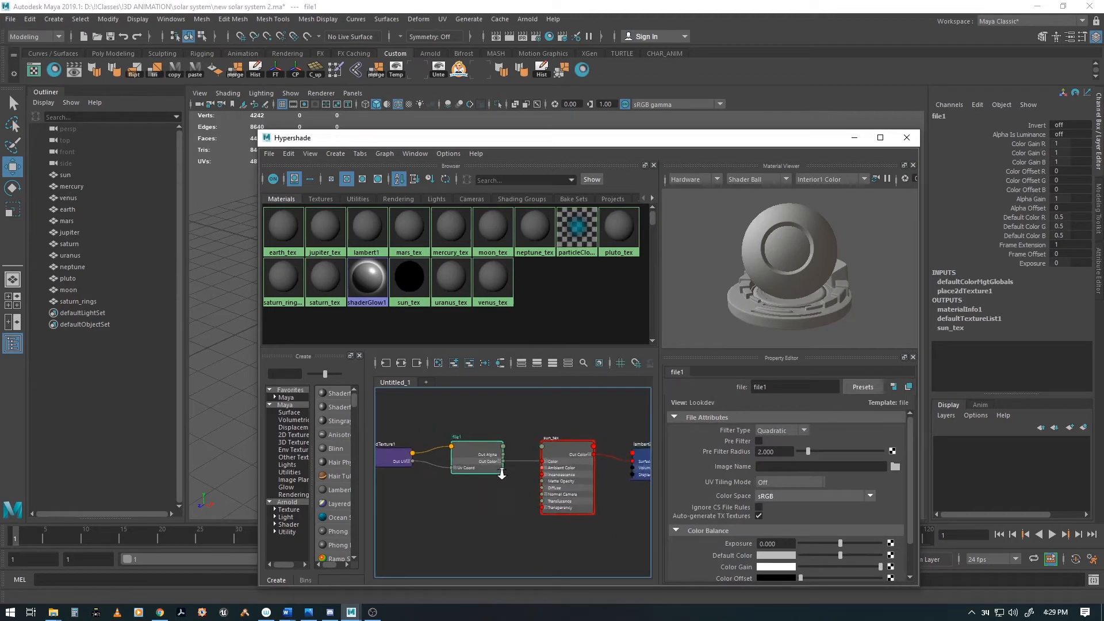
{"action": "right_click_drag", "start_coordinate": [481, 476], "coordinate": [467, 477], "text": "alt"}
{"action": "middle_click_drag", "start_coordinate": [510, 476], "coordinate": [500, 474], "text": "alt"}
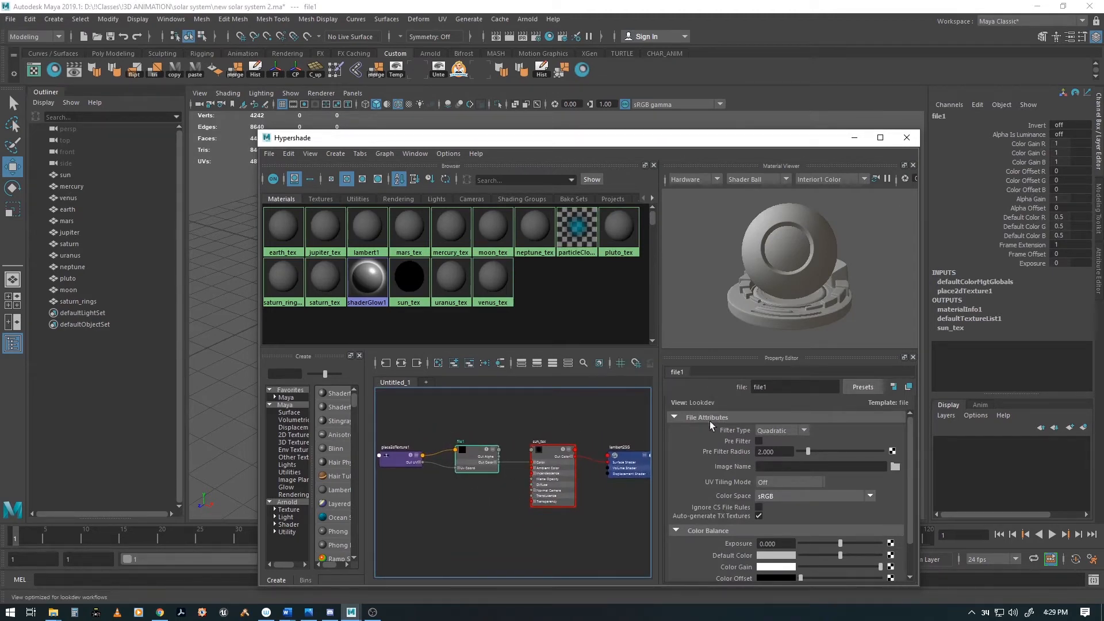
Load 2k_sun.jpg from the solar system textures folder as the image of sun_tex's file texture.
{"action": "left_click", "coordinate": [894, 468]}
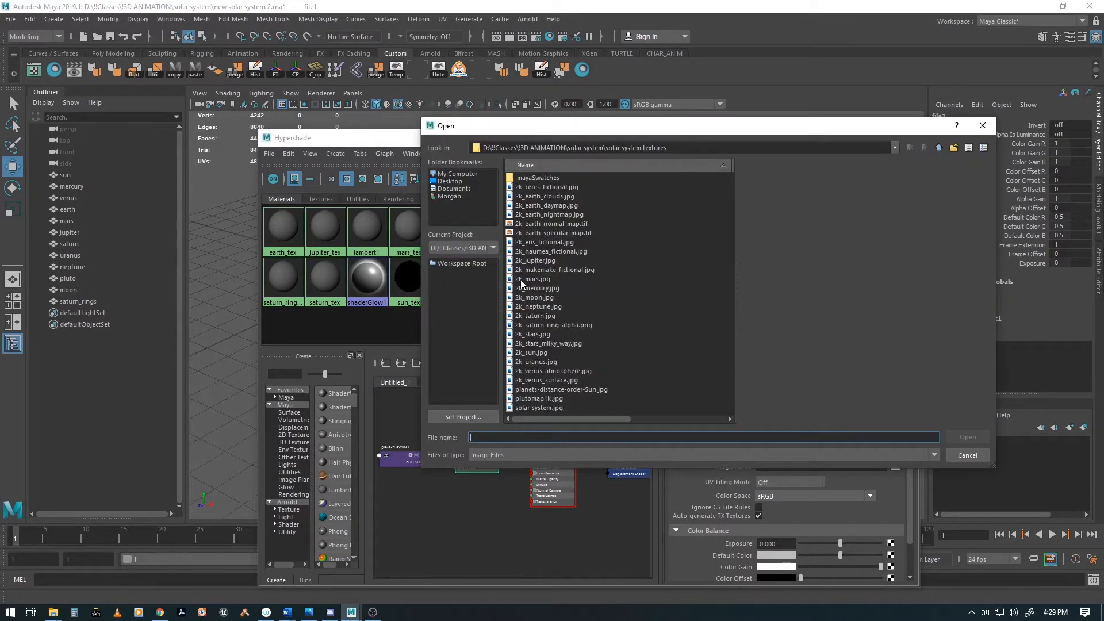
{"action": "left_click", "coordinate": [540, 187]}
{"action": "left_click", "coordinate": [542, 196]}
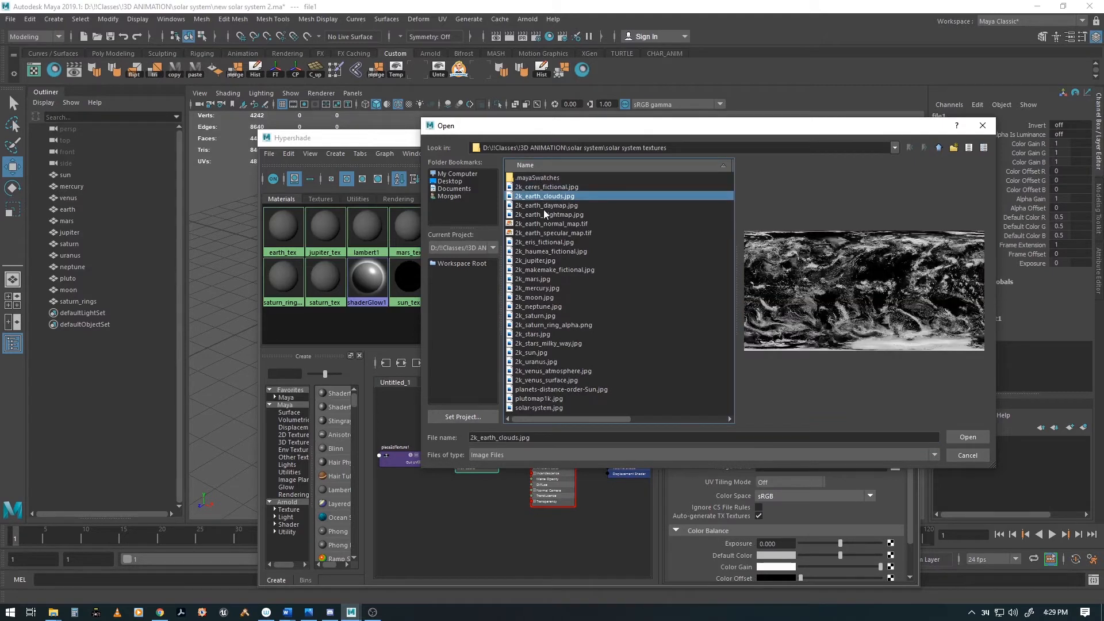
{"action": "left_click", "coordinate": [543, 215]}
{"action": "left_click", "coordinate": [541, 224]}
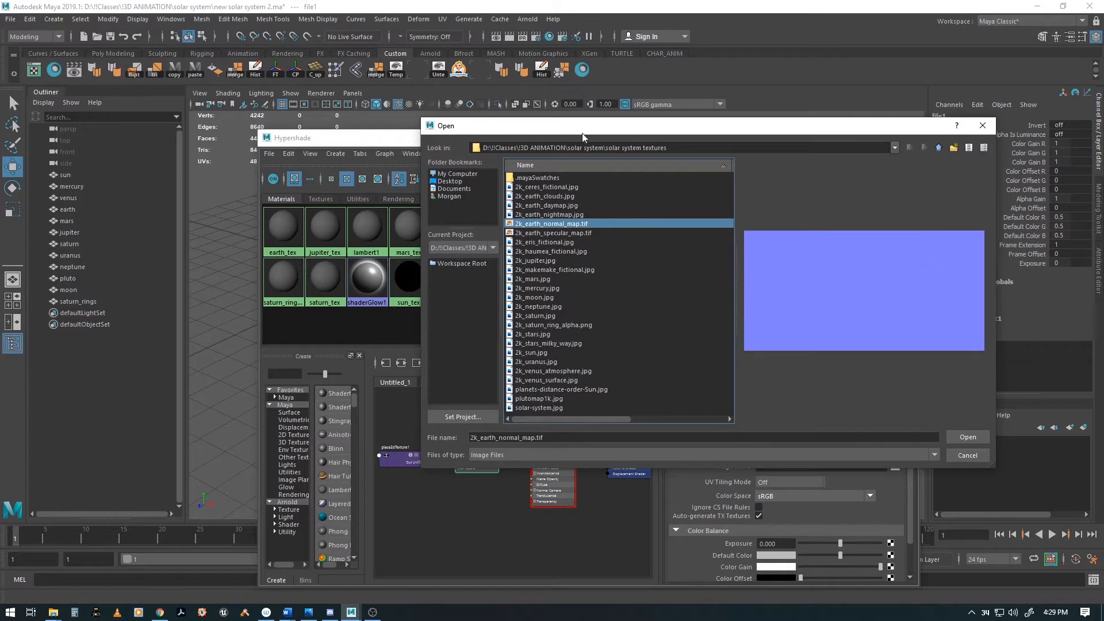
{"action": "left_click_drag", "start_coordinate": [582, 134], "coordinate": [644, 148]}
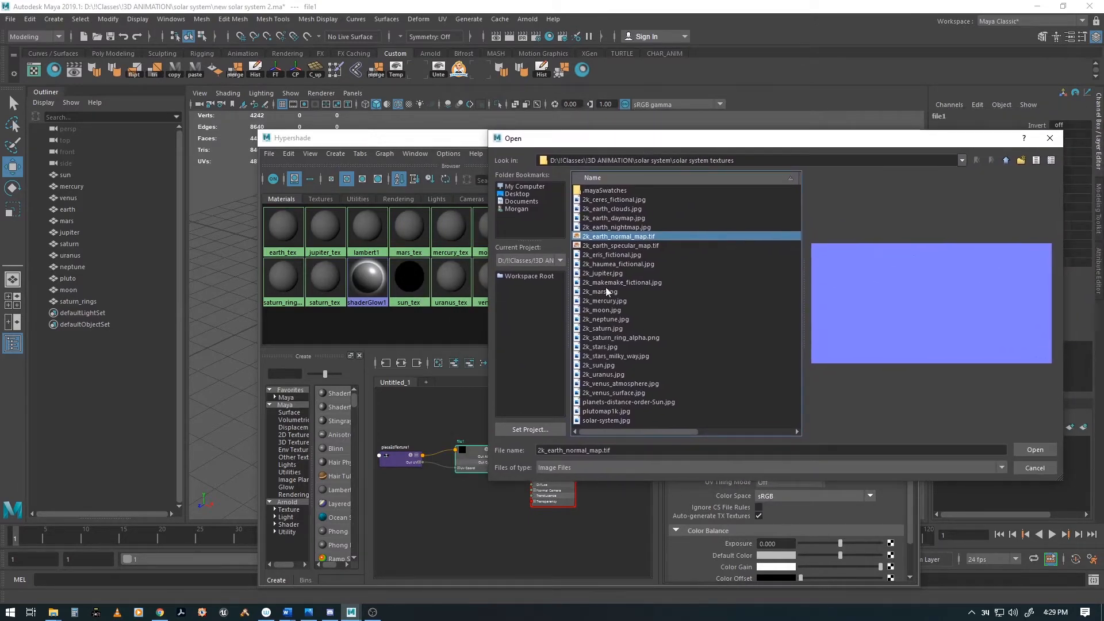
{"action": "left_click", "coordinate": [582, 366]}
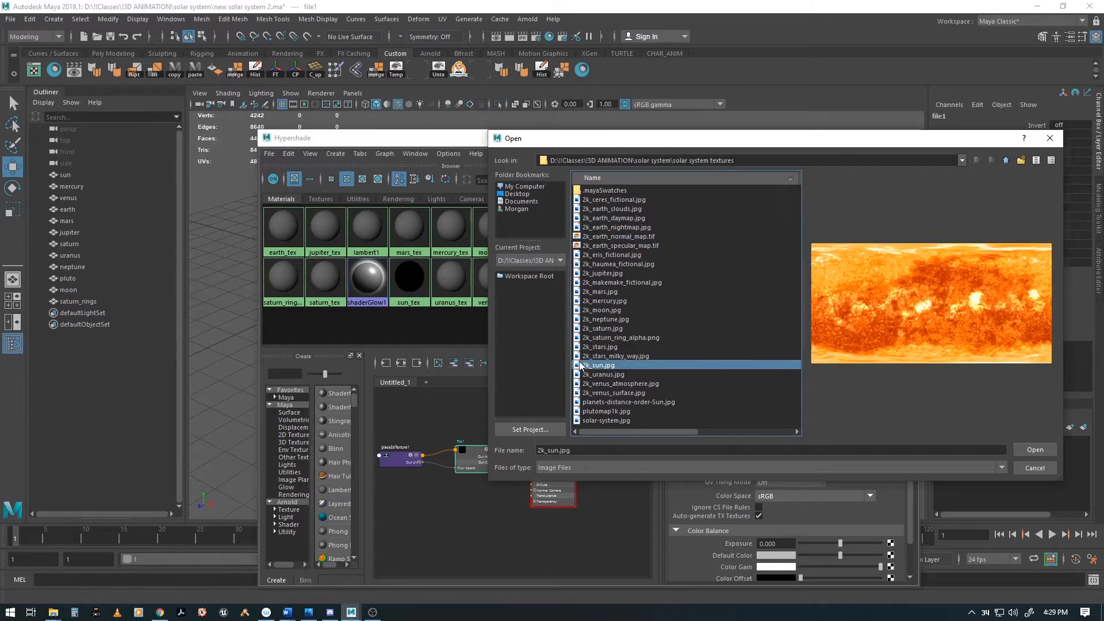
{"action": "left_click", "coordinate": [1020, 453]}
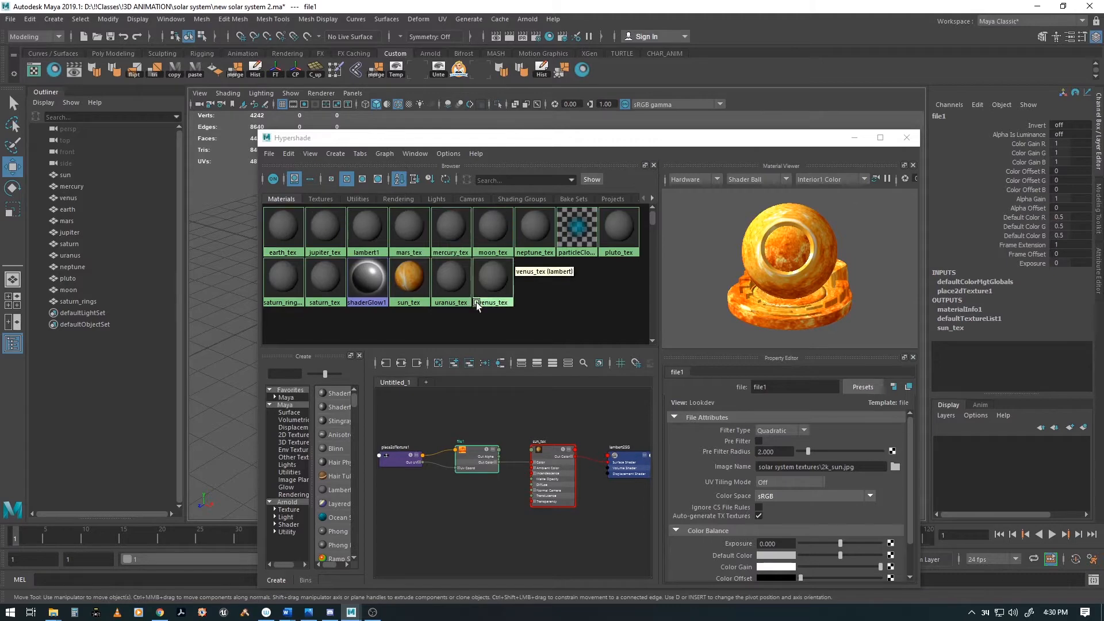
Graph the input and output connections of mercury_tex and connect a new File texture node to its Color attribute.
{"action": "left_click", "coordinate": [447, 240]}
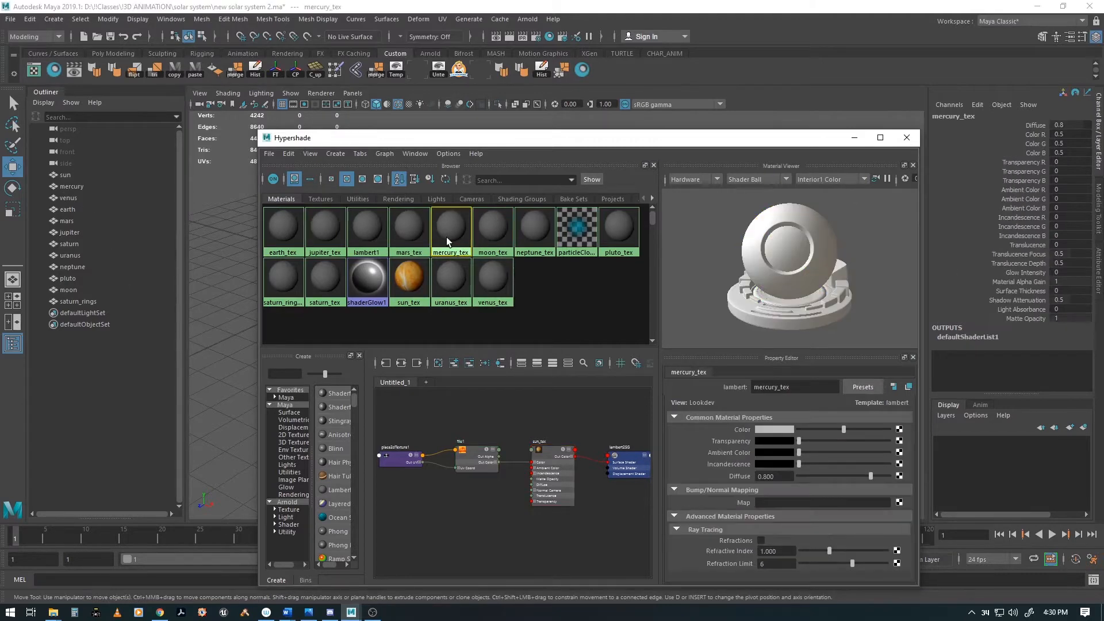
{"action": "left_click", "coordinate": [383, 154]}
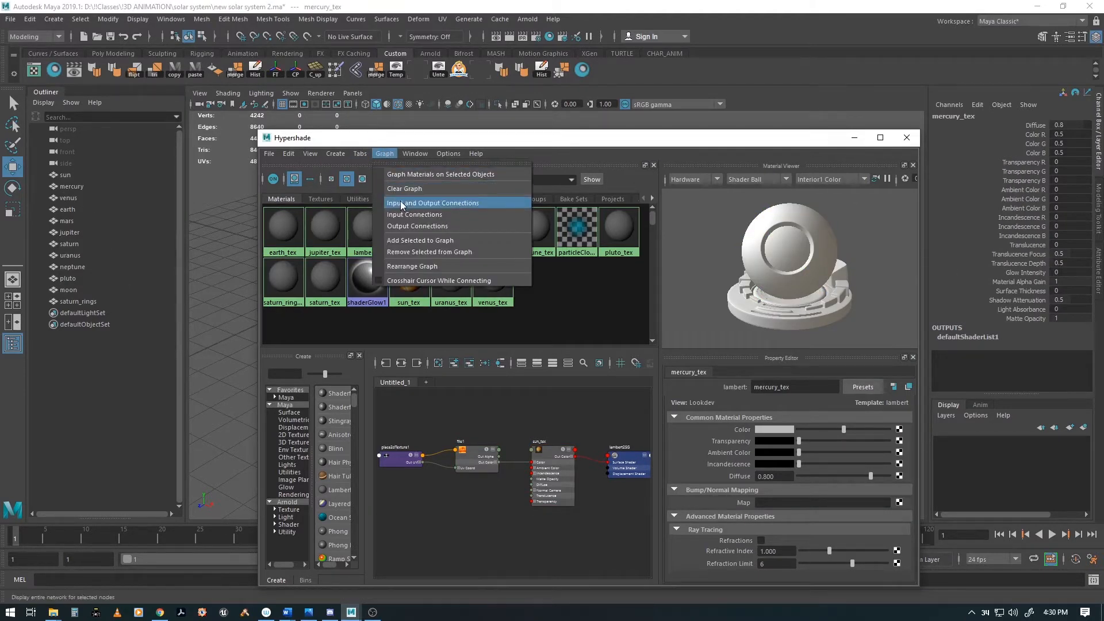
{"action": "left_click", "coordinate": [400, 201]}
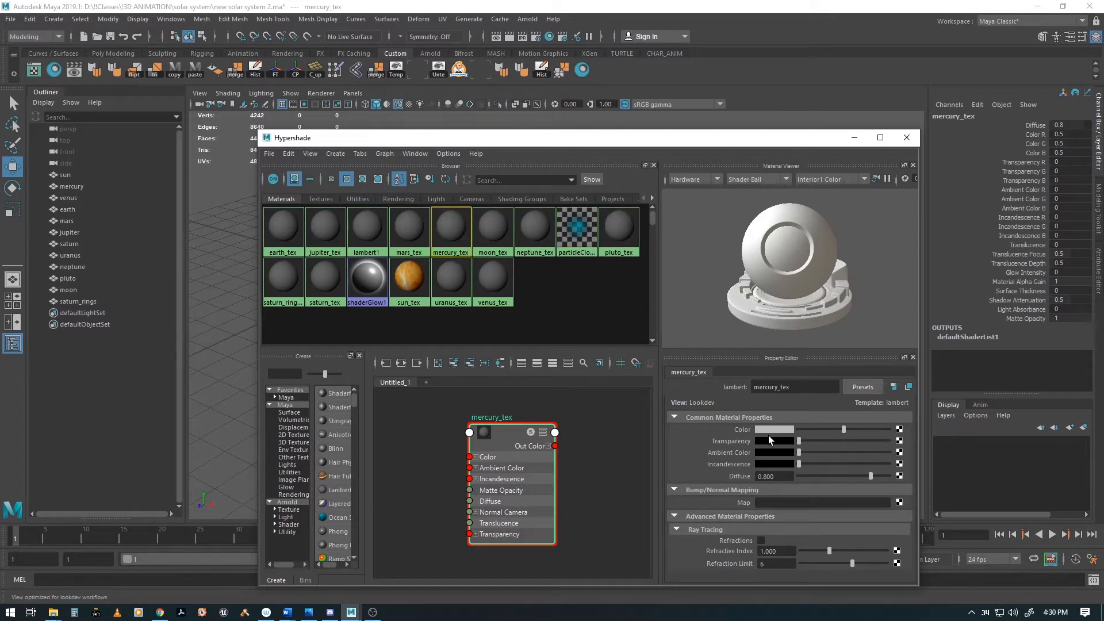
{"action": "left_click", "coordinate": [899, 429]}
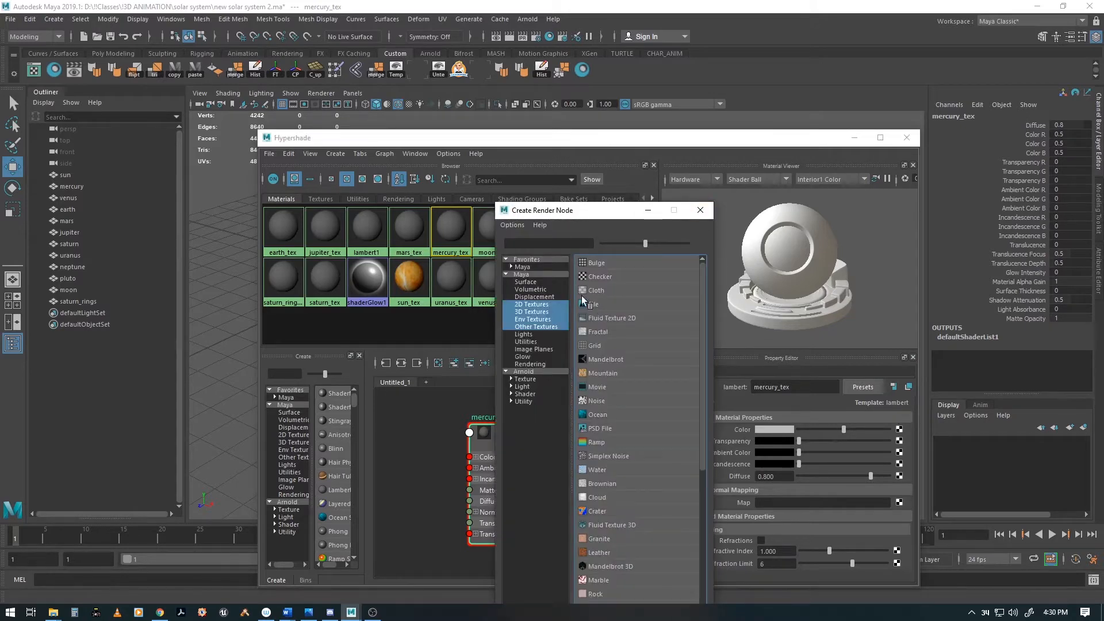
{"action": "left_click", "coordinate": [598, 301]}
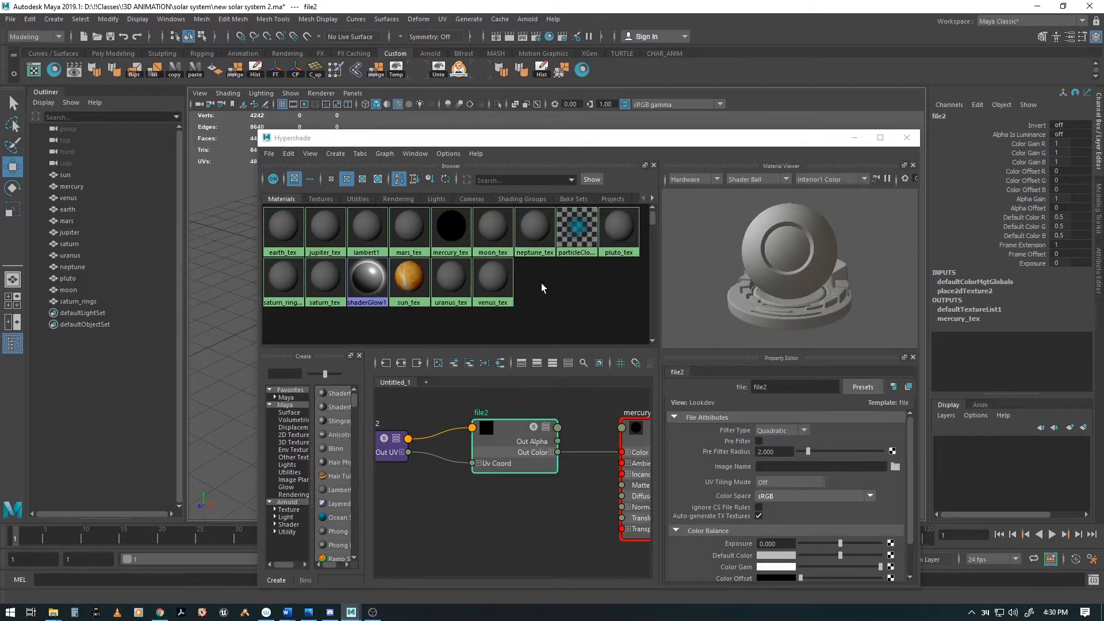
Load 2k_mercury.jpg as the image of mercury_tex's file texture and graph that file node's input and output connections.
{"action": "left_click", "coordinate": [896, 466]}
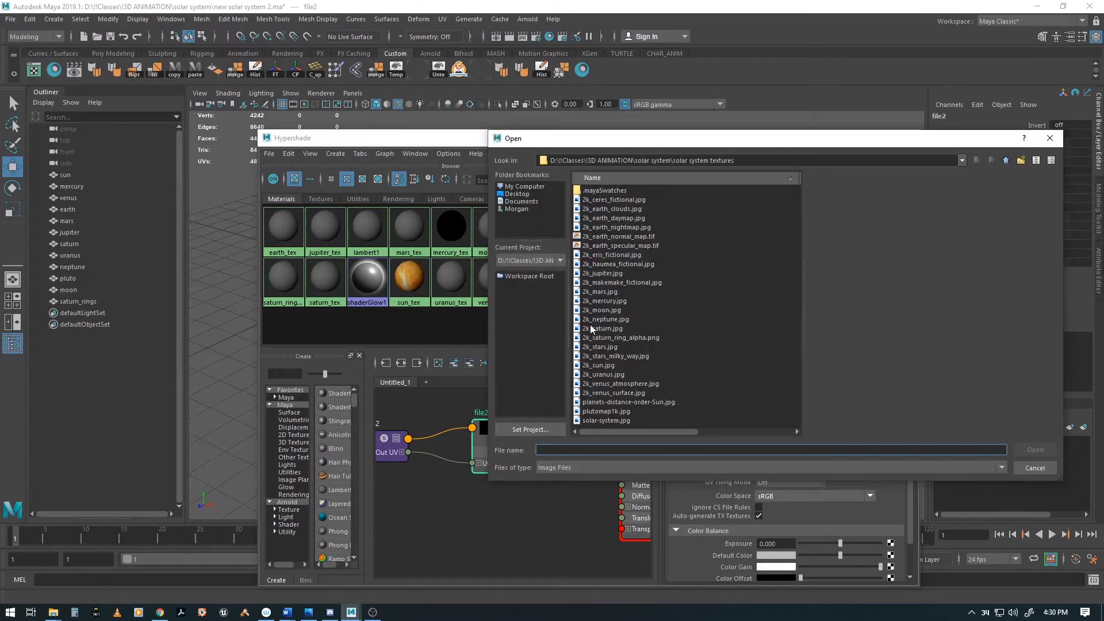
{"action": "left_click", "coordinate": [581, 301]}
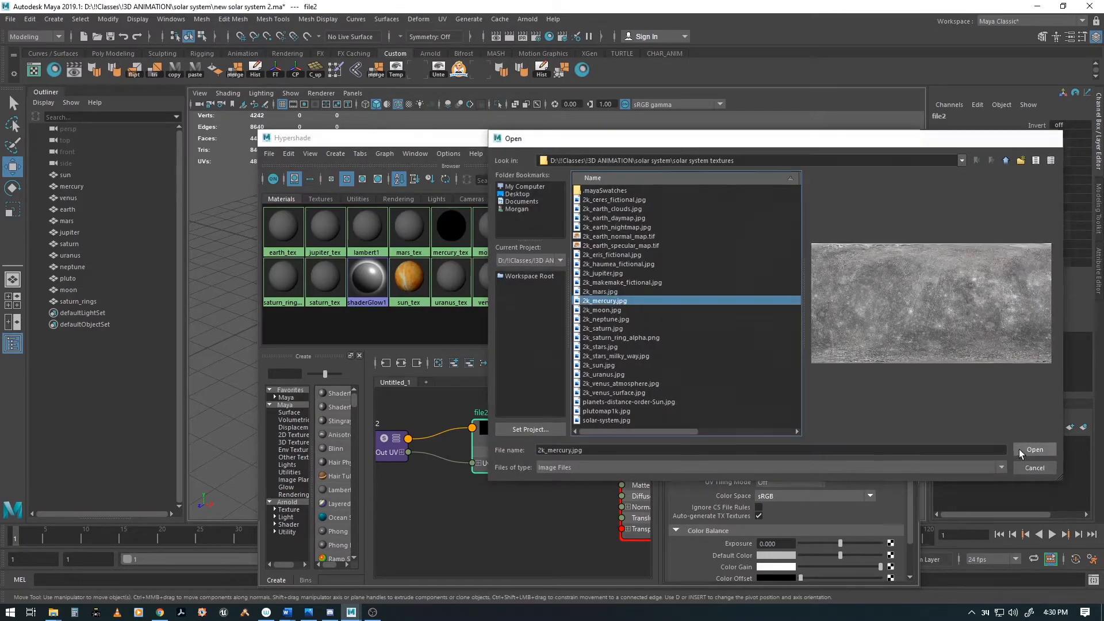
{"action": "left_click", "coordinate": [1019, 449]}
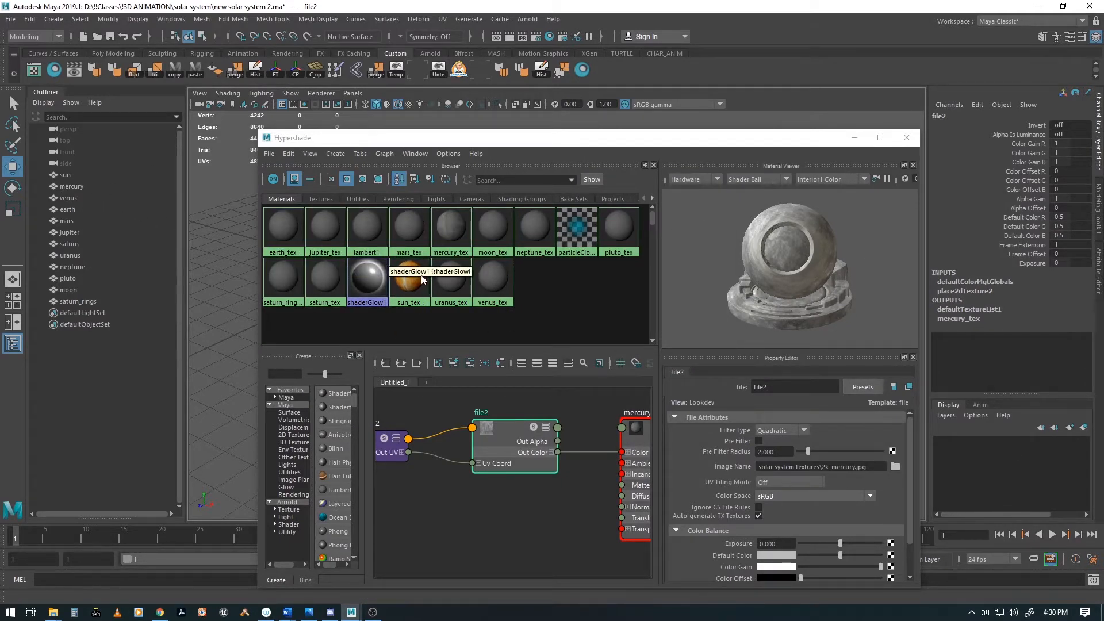
{"action": "left_click", "coordinate": [387, 153]}
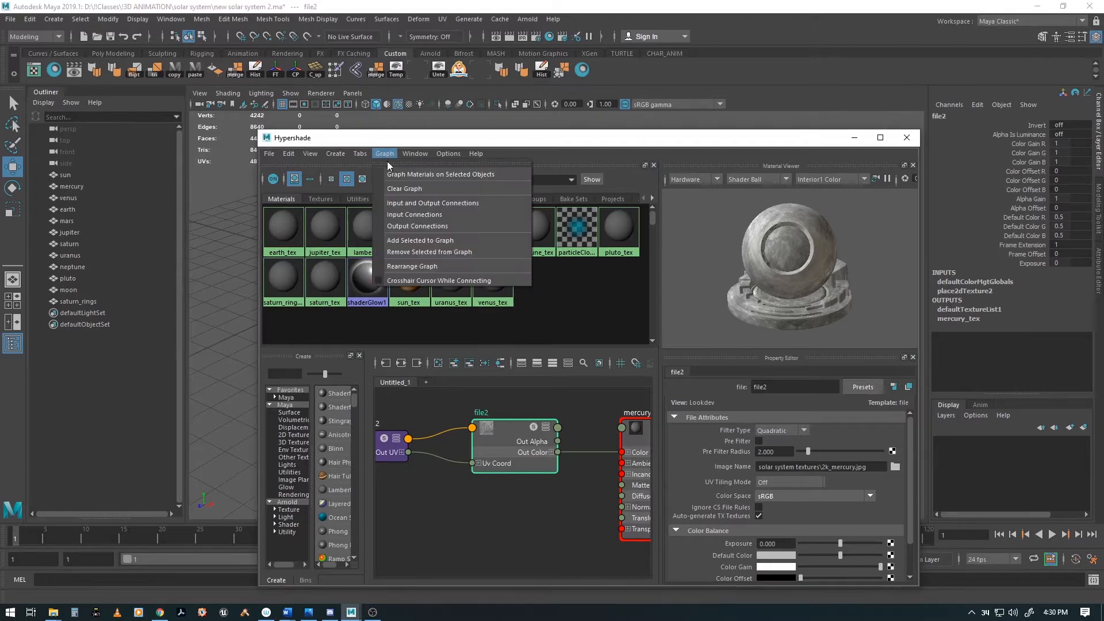
{"action": "left_click", "coordinate": [403, 198]}
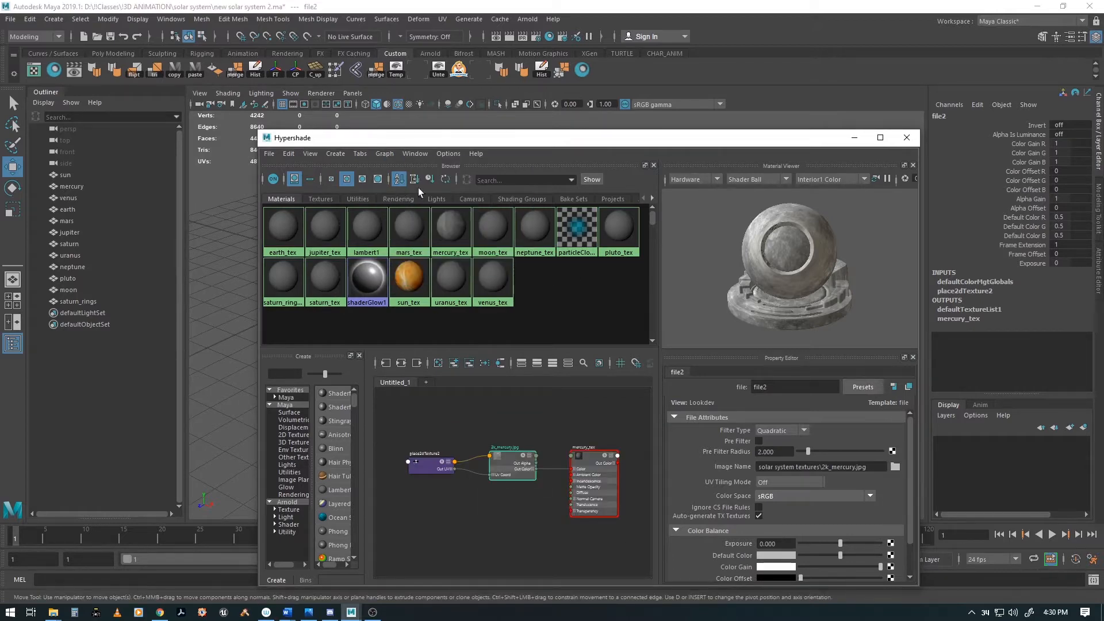
Graph the input and output connections of venus_tex and connect a new File texture node to its Color attribute.
{"action": "left_click", "coordinate": [486, 276]}
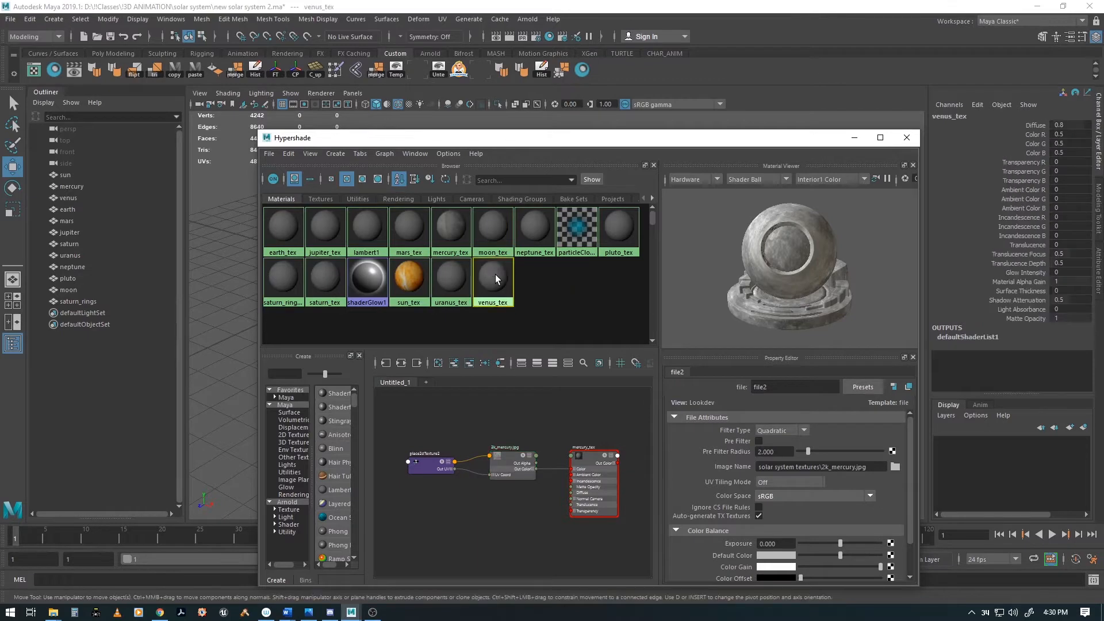
{"action": "left_click", "coordinate": [385, 154]}
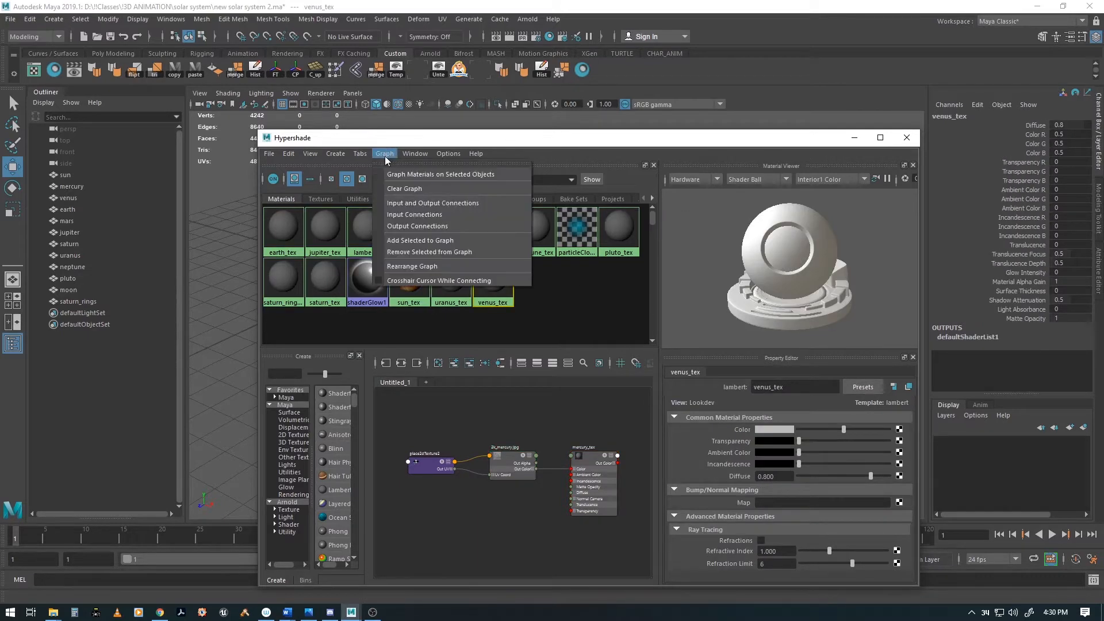
{"action": "left_click", "coordinate": [403, 204]}
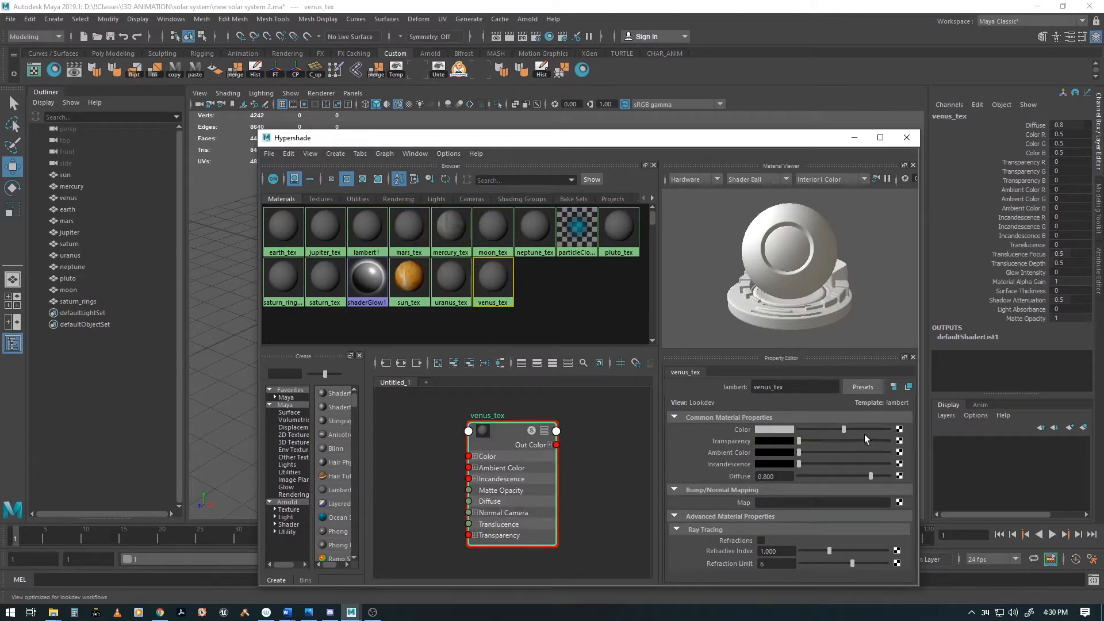
{"action": "left_click", "coordinate": [900, 430]}
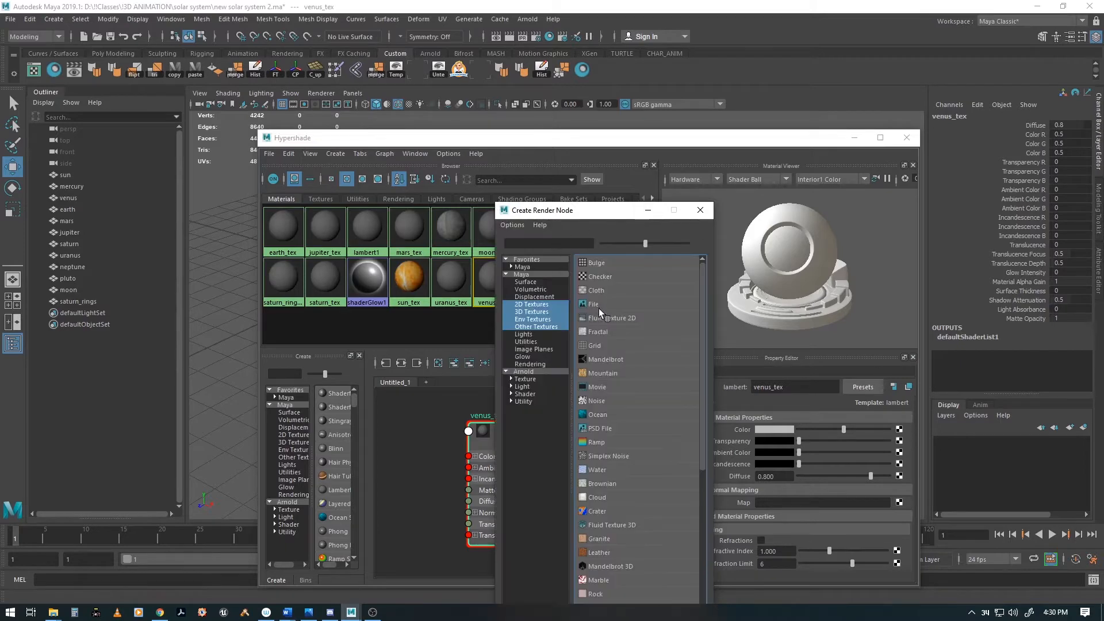
{"action": "left_click", "coordinate": [597, 306]}
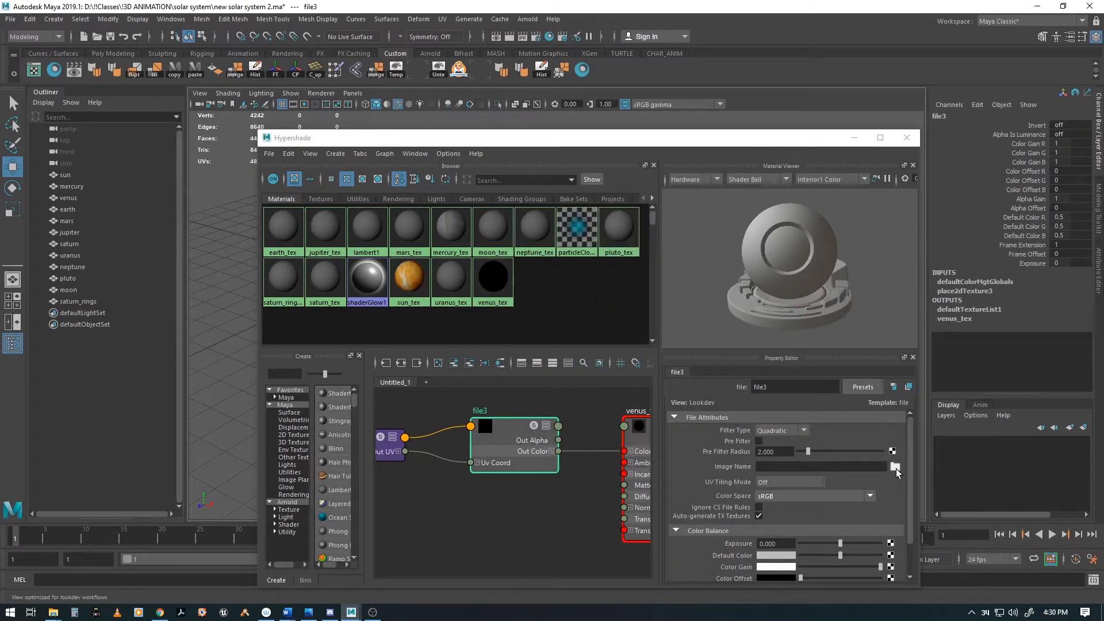
Load 2k_venus_surface.jpg from the solar system textures folder as the image of venus_tex's file texture.
{"action": "left_click", "coordinate": [896, 468]}
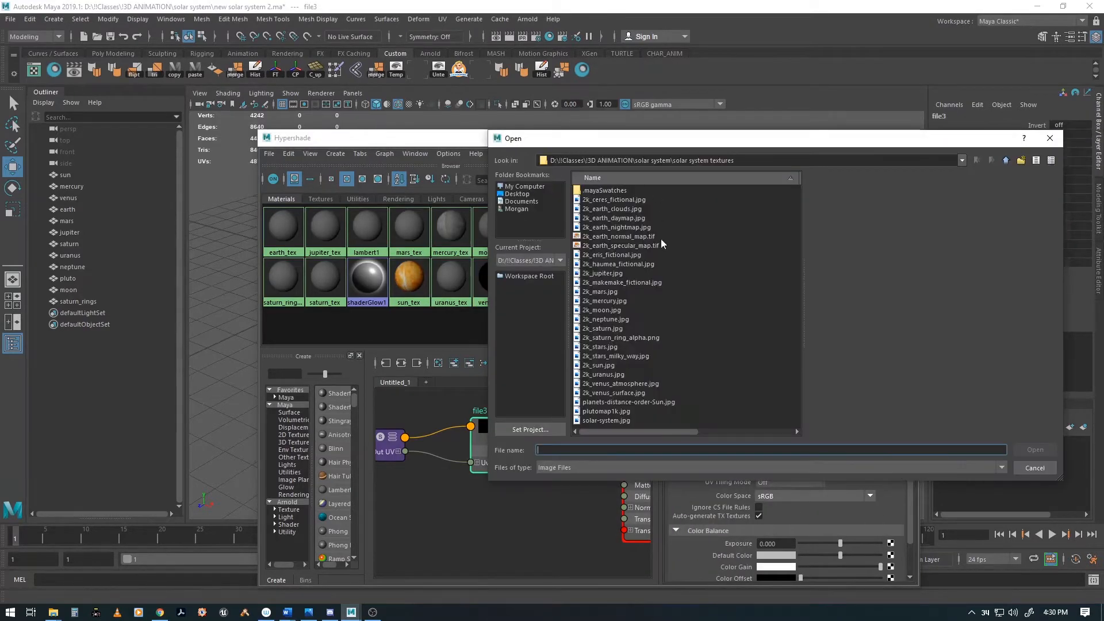
{"action": "left_click", "coordinate": [578, 393]}
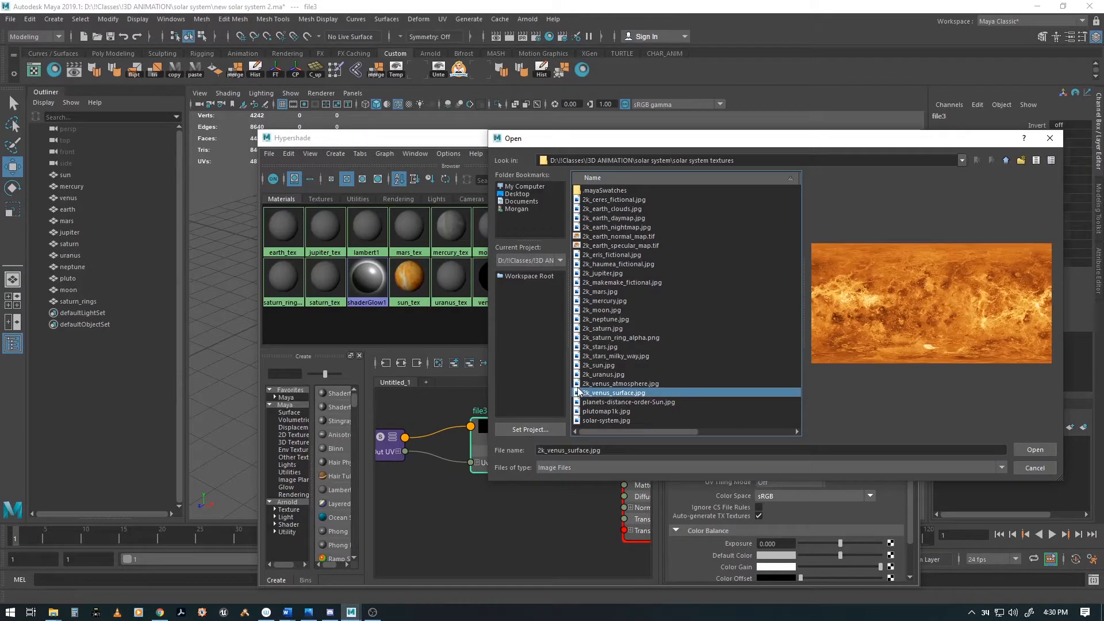
{"action": "left_click", "coordinate": [1036, 449]}
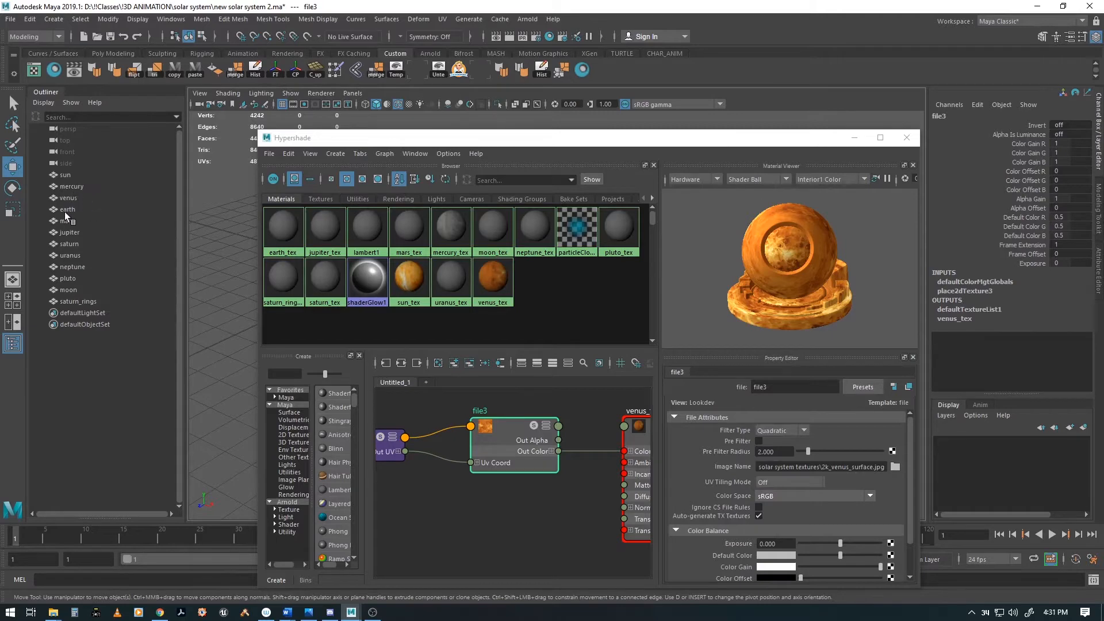
Graph the input and output connections of earth_tex and connect a new File texture node to its Color attribute.
{"action": "left_click", "coordinate": [285, 240]}
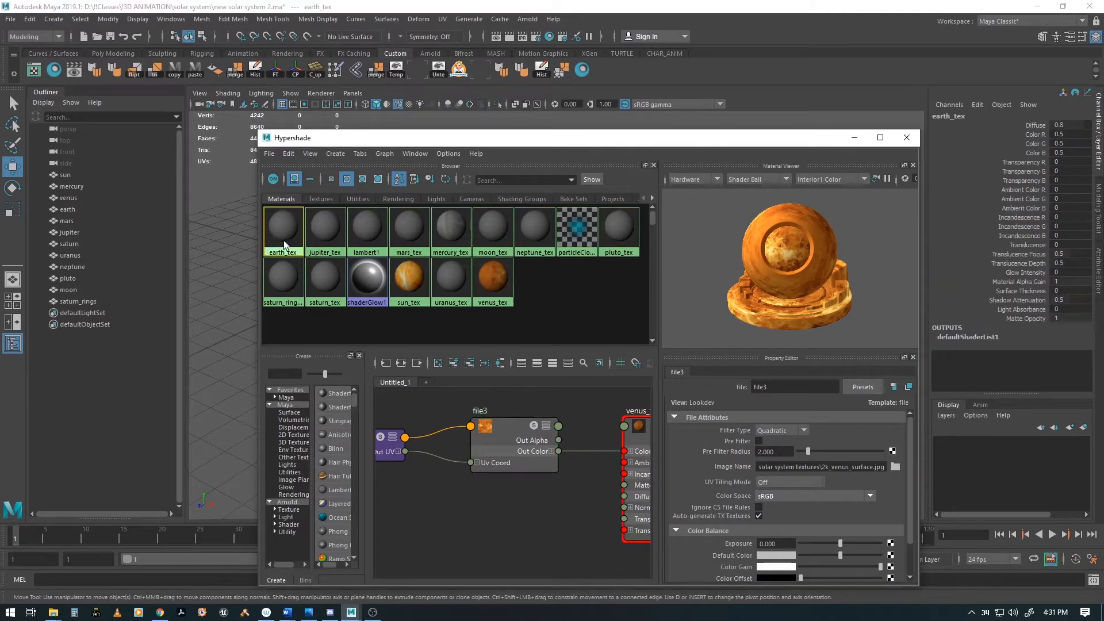
{"action": "left_click", "coordinate": [385, 154]}
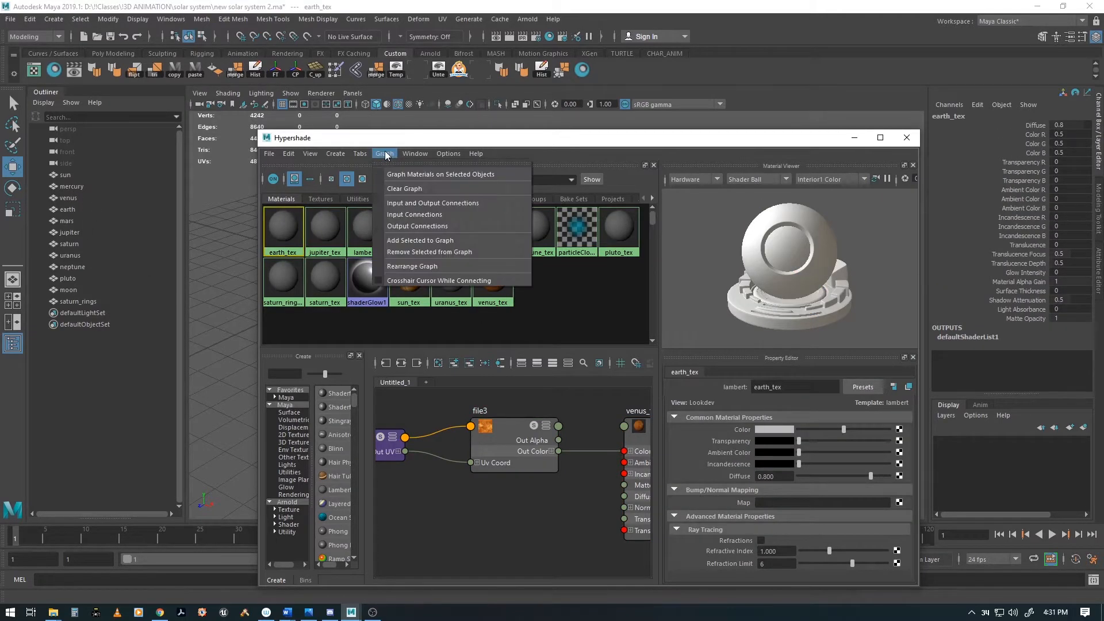
{"action": "left_click", "coordinate": [395, 202]}
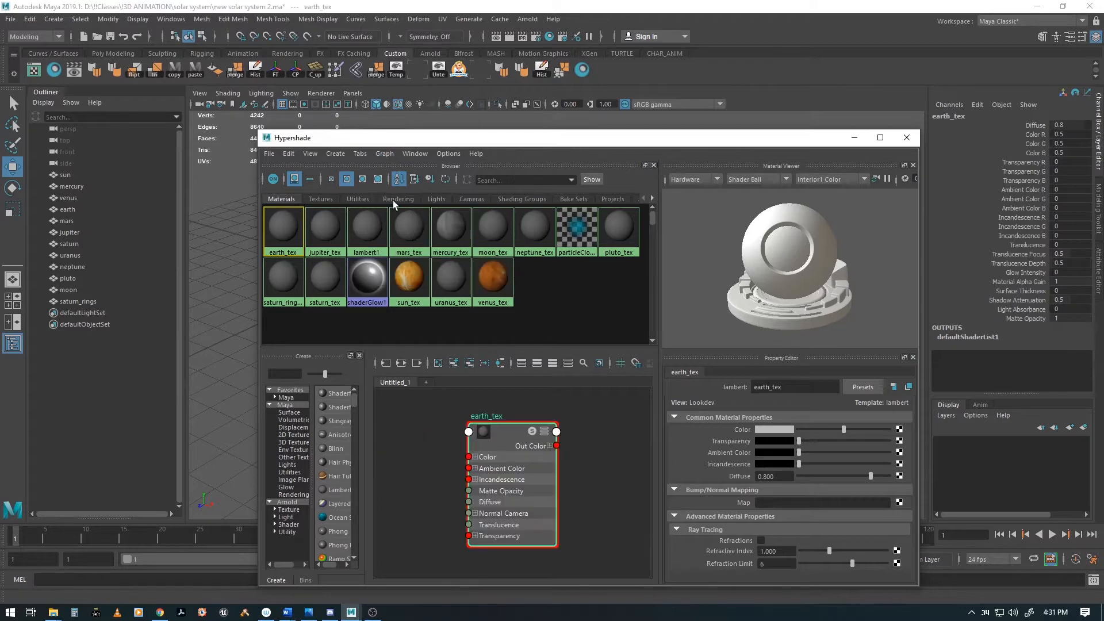
{"action": "left_click", "coordinate": [899, 430]}
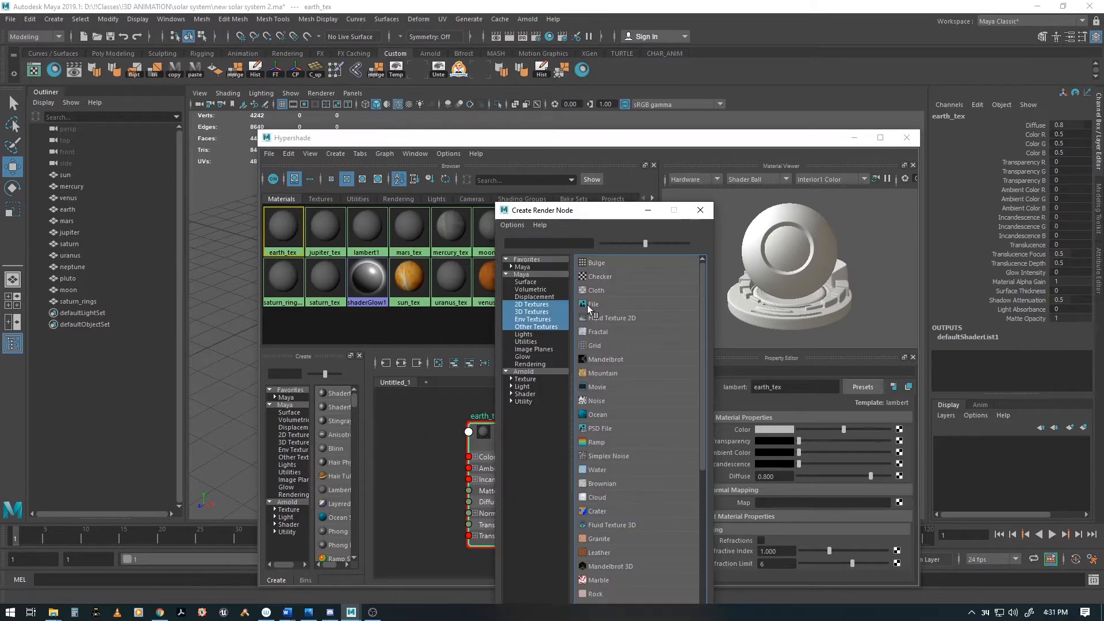
{"action": "left_click", "coordinate": [590, 305]}
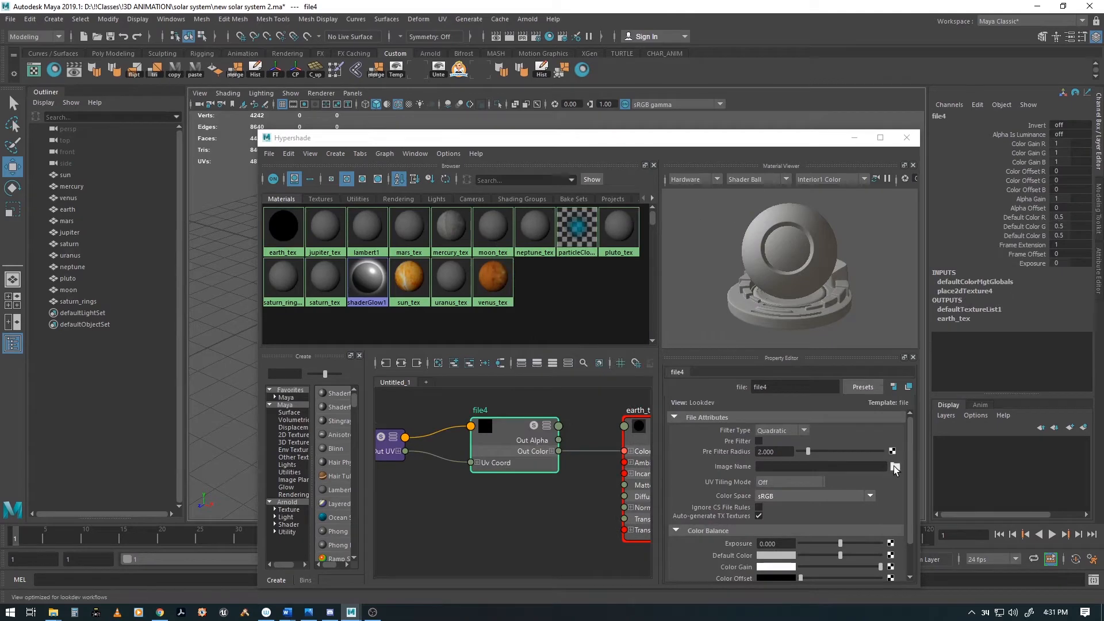
Load 2k_earth_daymap.jpg from the solar system textures folder as the image of earth_tex's file texture.
{"action": "left_click", "coordinate": [895, 467]}
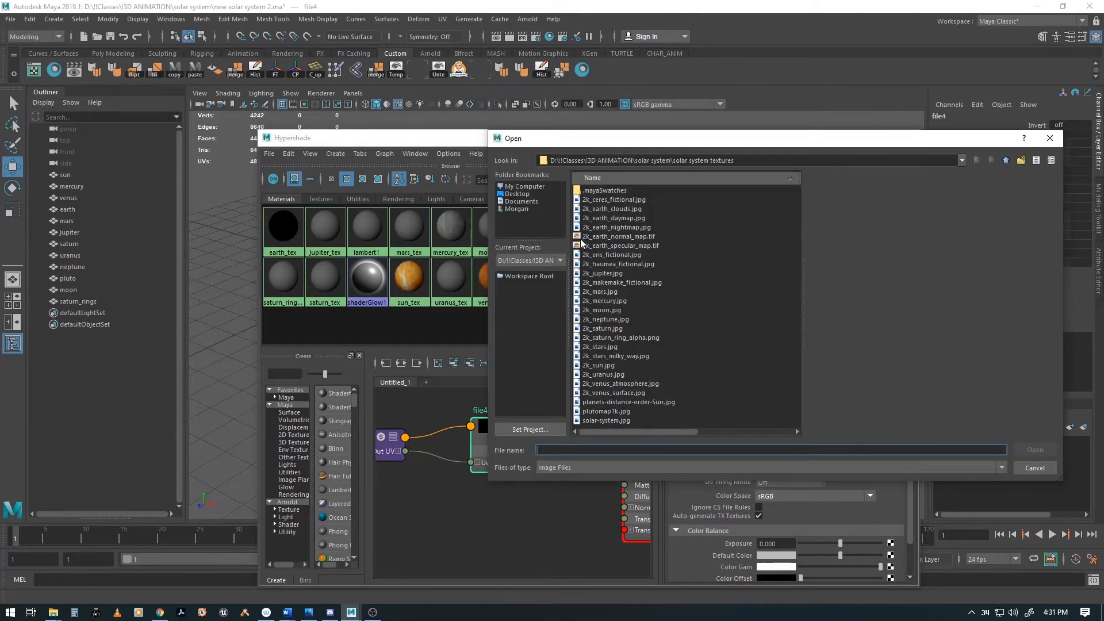
{"action": "left_click", "coordinate": [578, 221]}
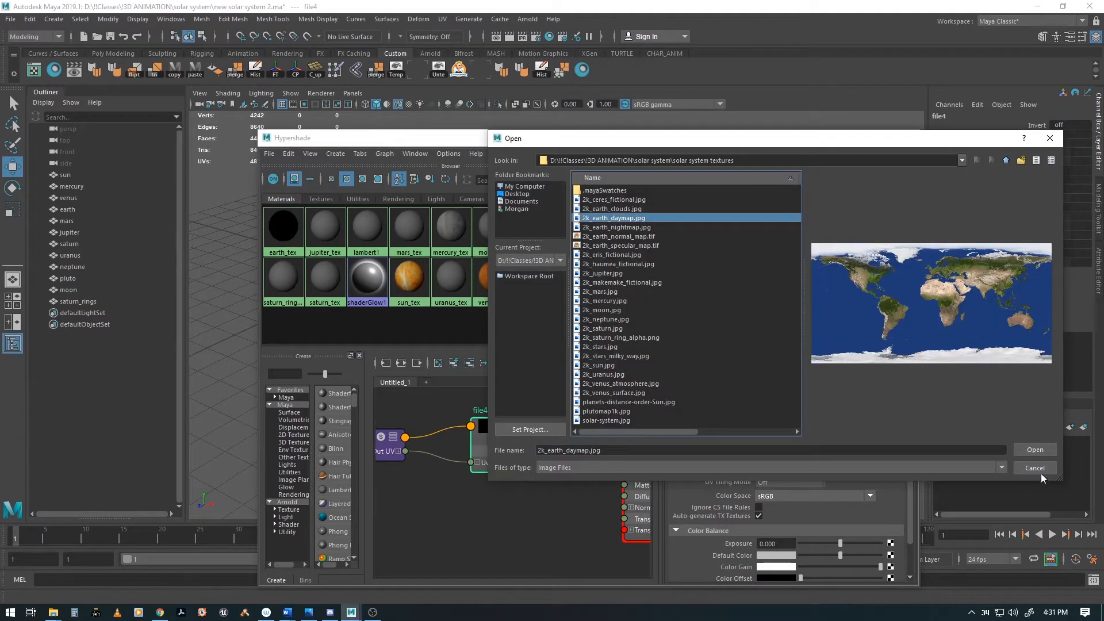
{"action": "left_click", "coordinate": [1036, 454]}
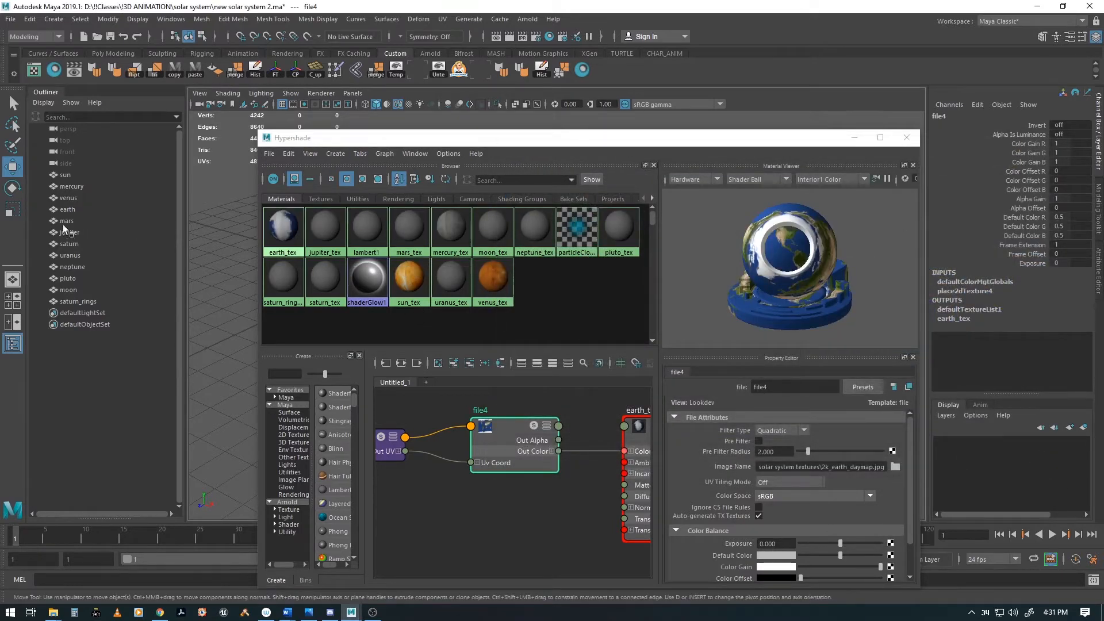
Graph the input and output connections of mars_tex and connect a new File texture node to its Color attribute.
{"action": "left_click", "coordinate": [404, 223]}
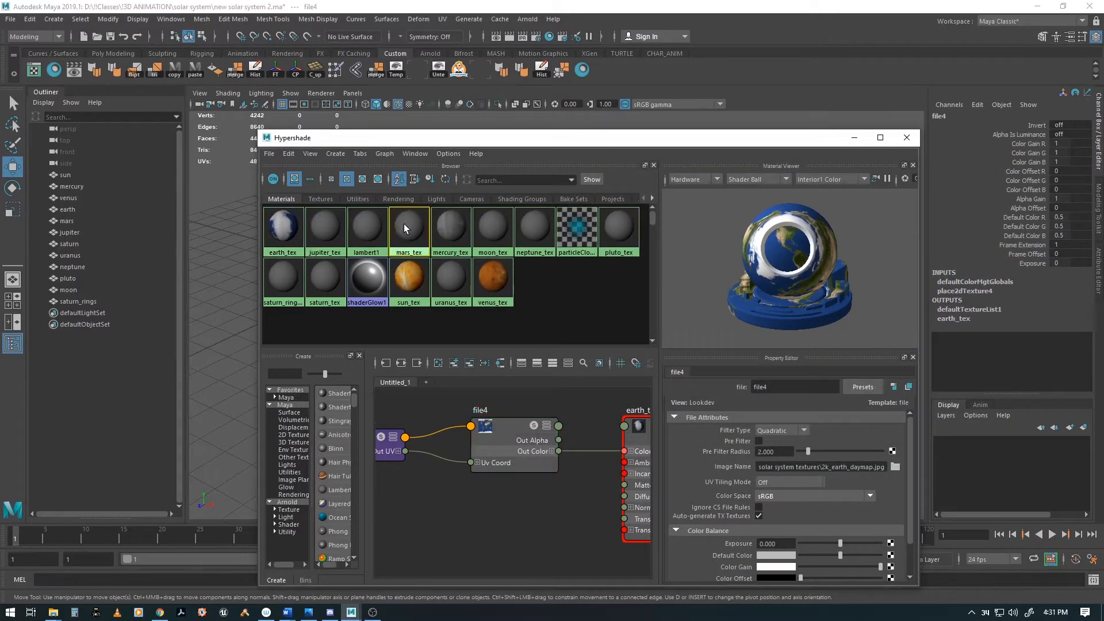
{"action": "left_click", "coordinate": [385, 153]}
{"action": "left_click", "coordinate": [392, 202]}
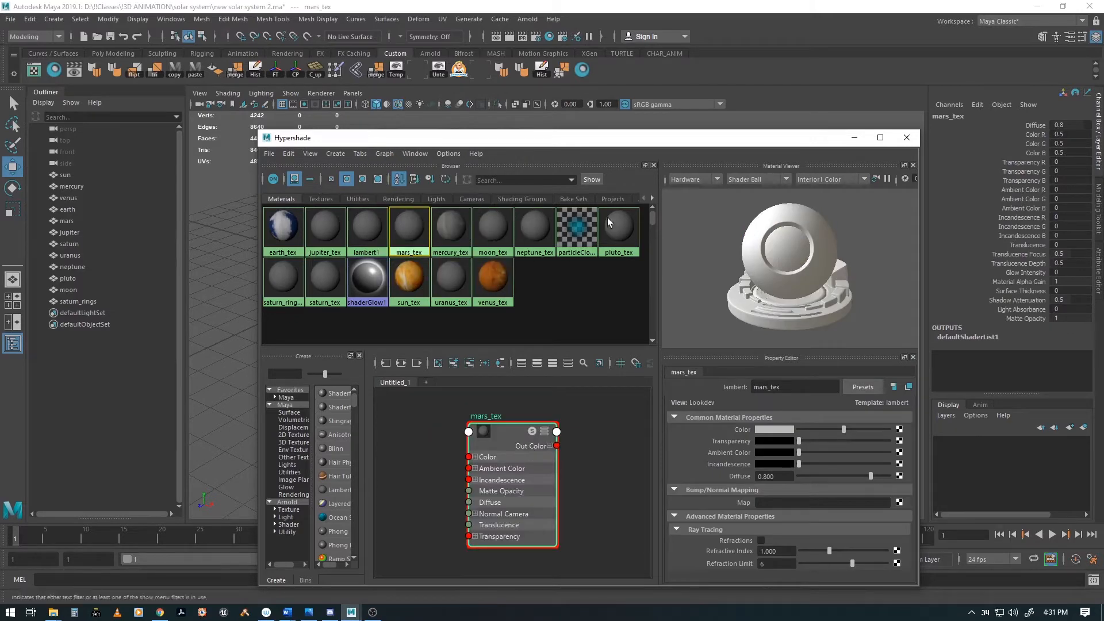
{"action": "left_click", "coordinate": [900, 431]}
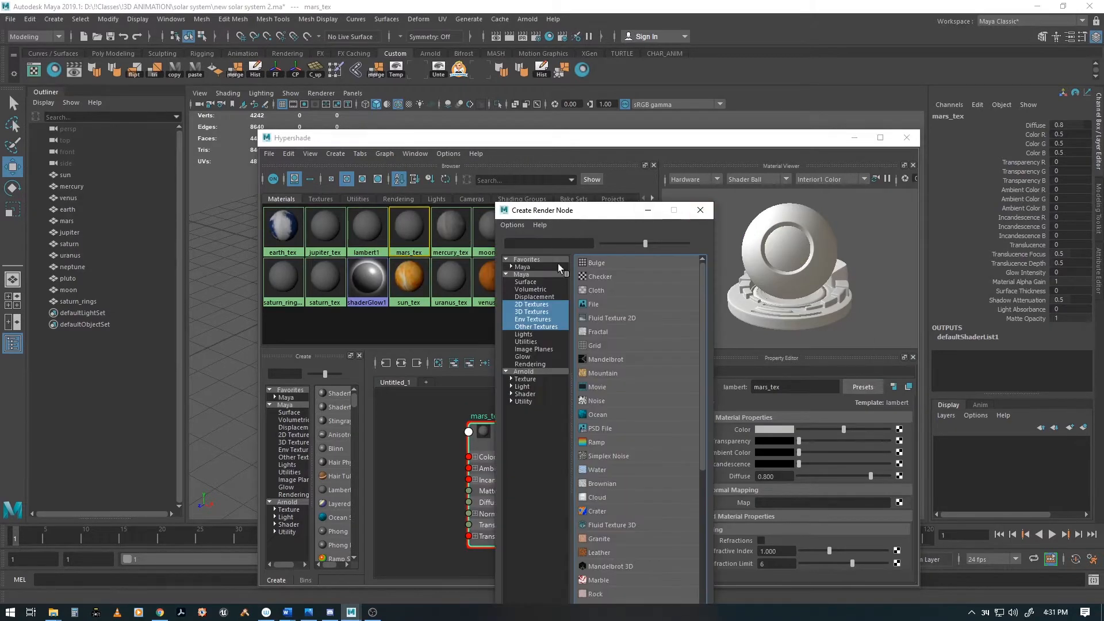
{"action": "left_click", "coordinate": [582, 302]}
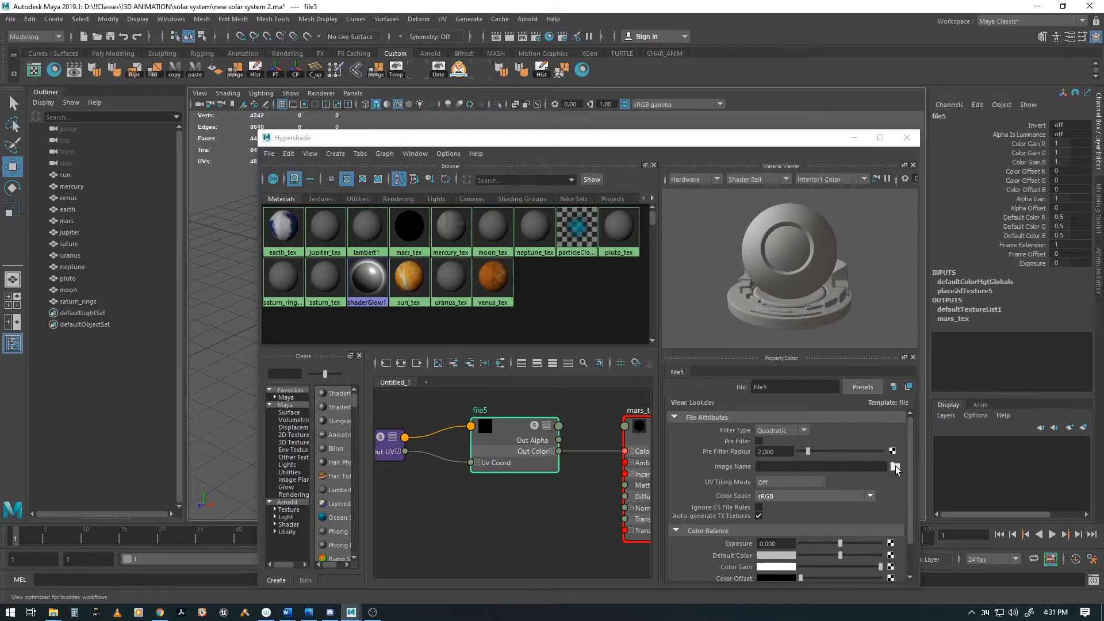
Load 2k_mars.jpg from the solar system textures folder as the image of mars_tex's file texture.
{"action": "left_click", "coordinate": [895, 466]}
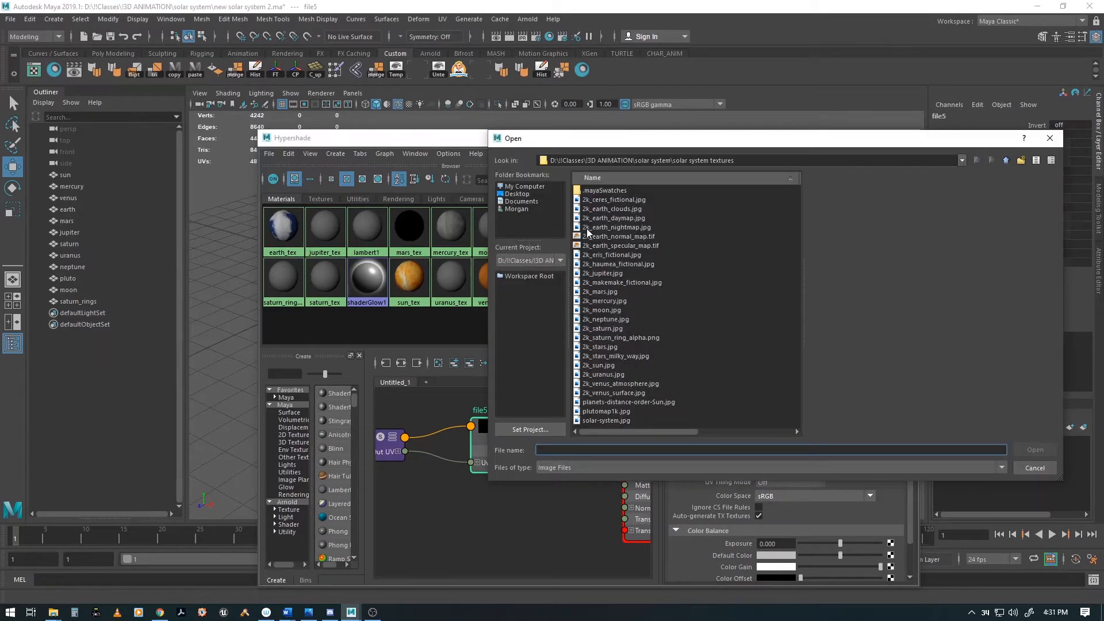
{"action": "mouse_move", "coordinate": [571, 139]}
{"action": "left_mouse_down"}
{"action": "mouse_move", "coordinate": [727, 161]}
{"action": "mouse_move", "coordinate": [567, 148]}
{"action": "left_mouse_up"}
{"action": "left_click", "coordinate": [575, 301]}
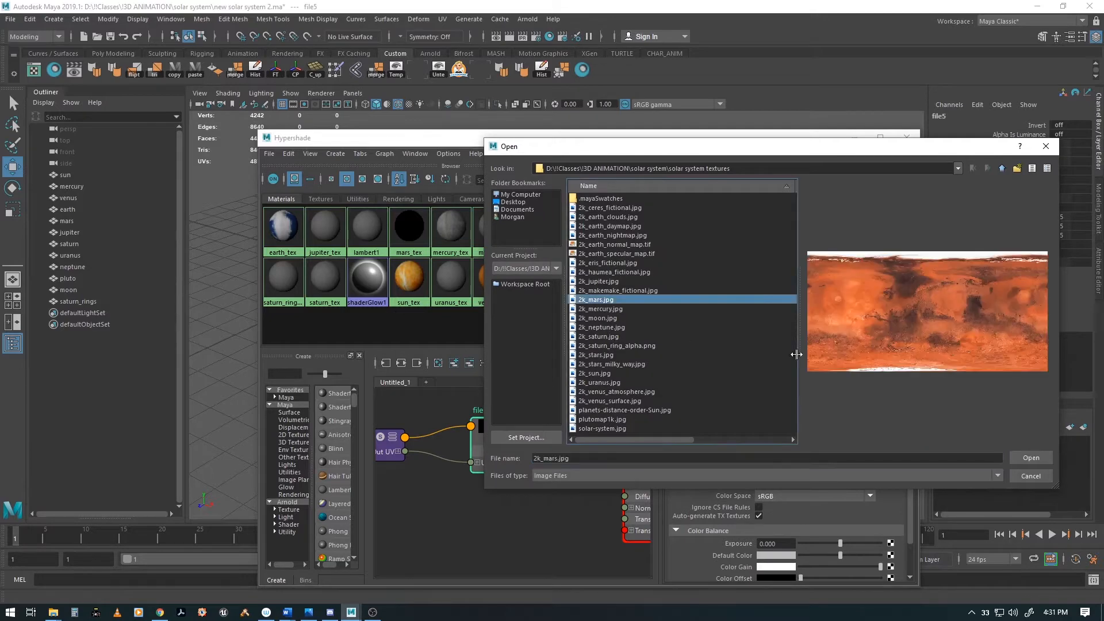
{"action": "left_click", "coordinate": [1027, 456]}
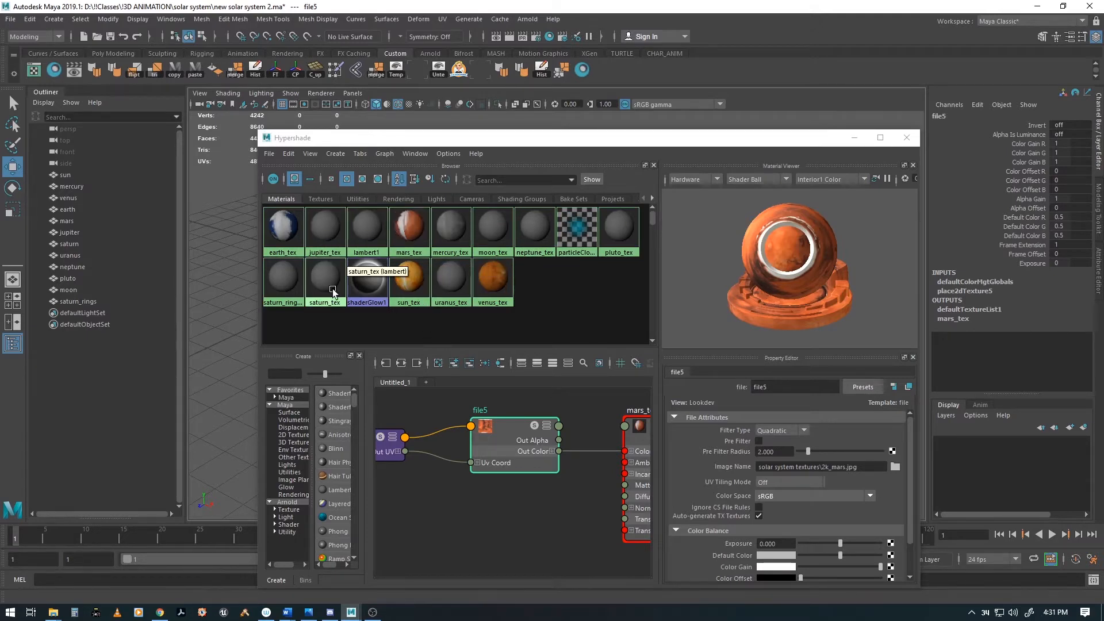
Graph the input and output connections of the jupiter_tex material in the Hypershade work area.
{"action": "left_click", "coordinate": [317, 219]}
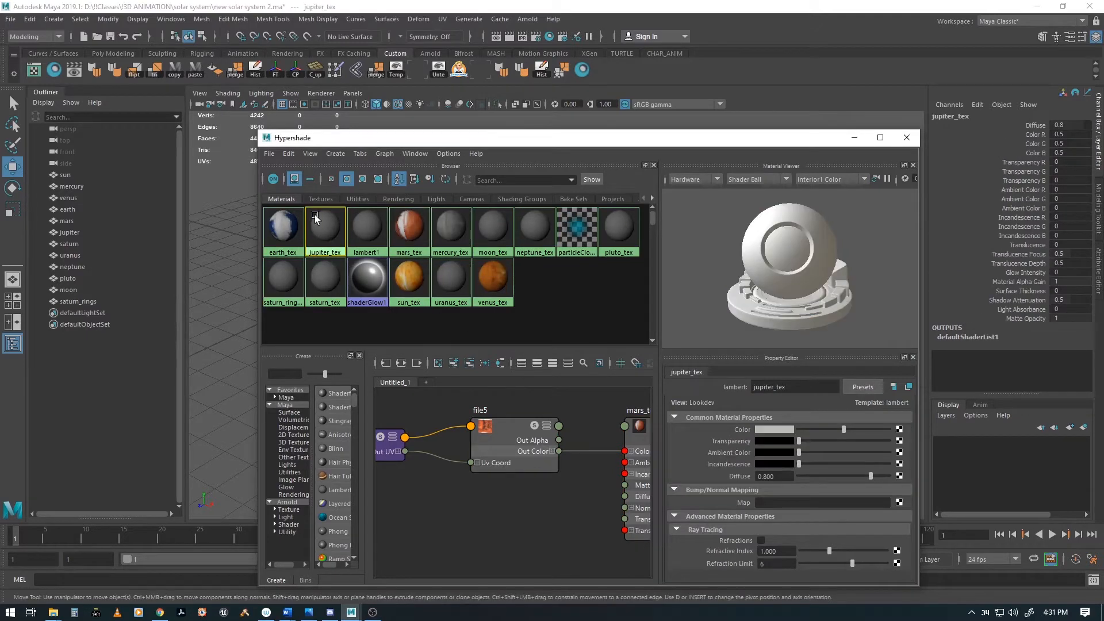
{"action": "left_click", "coordinate": [380, 154]}
{"action": "left_click", "coordinate": [392, 203]}
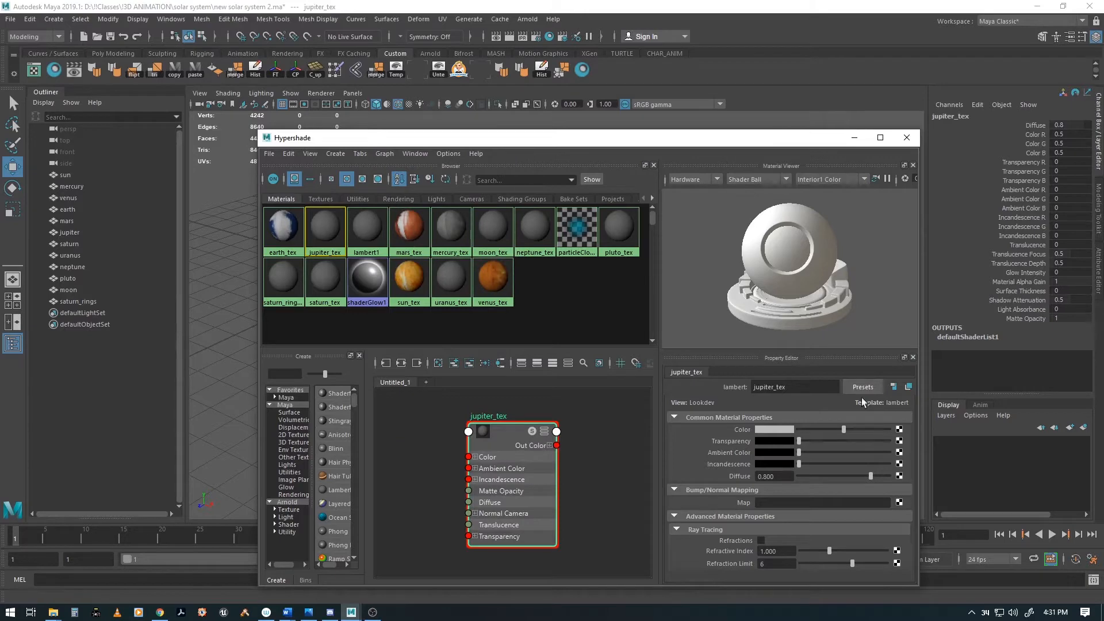
Connect a new File texture node to jupiter_tex's Color attribute and load 2k_jupiter.jpg from the solar system textures folder as its image.
{"action": "left_click", "coordinate": [899, 430]}
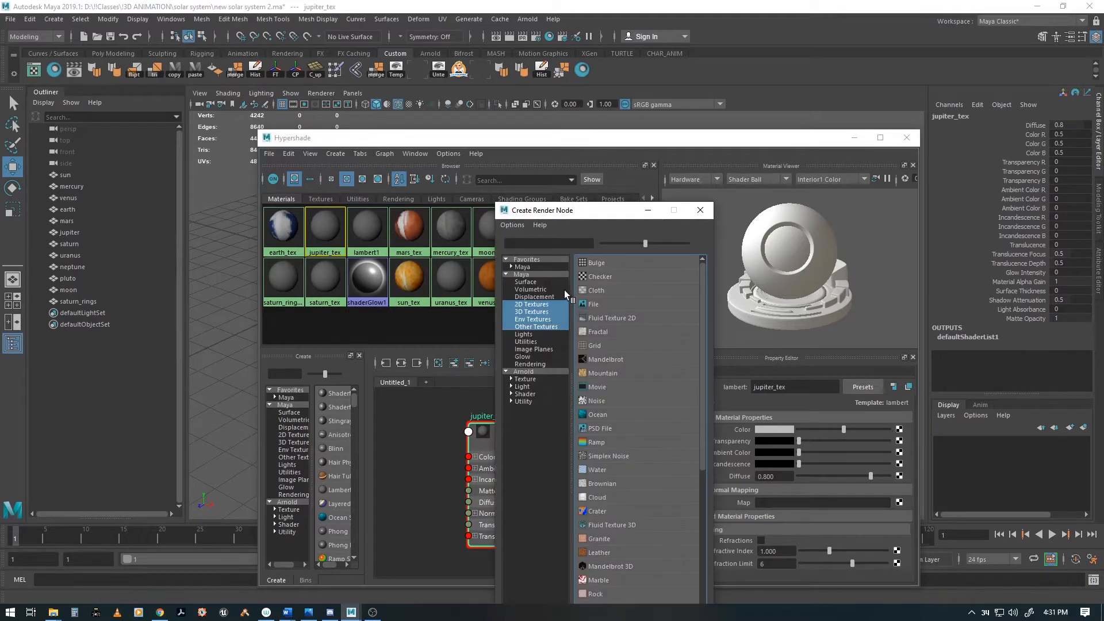
{"action": "left_click", "coordinate": [584, 301]}
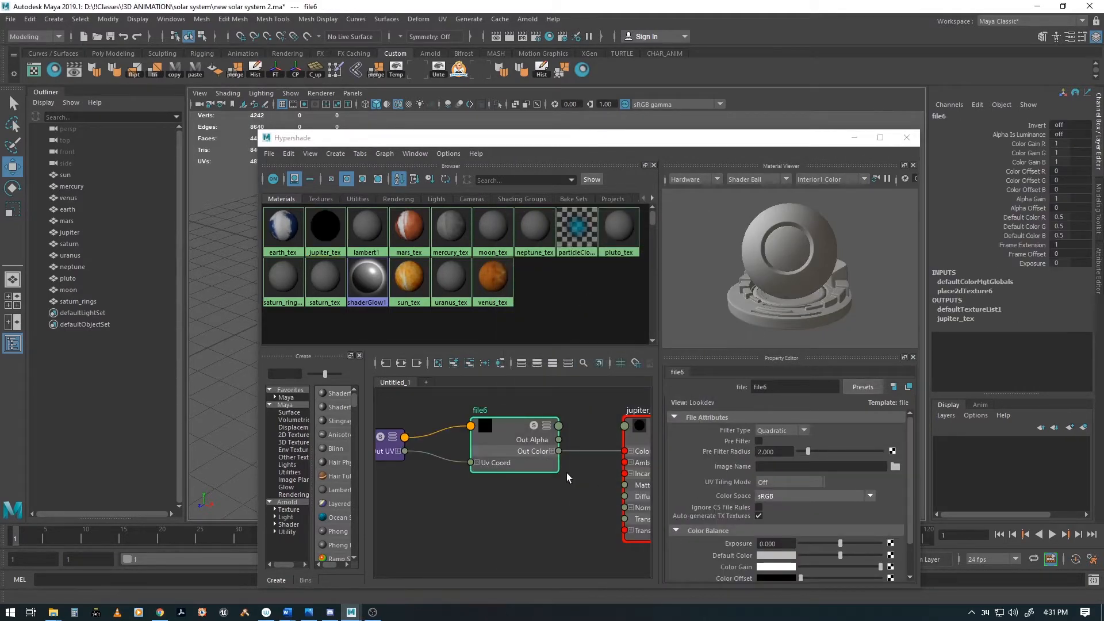
{"action": "left_click", "coordinate": [896, 468]}
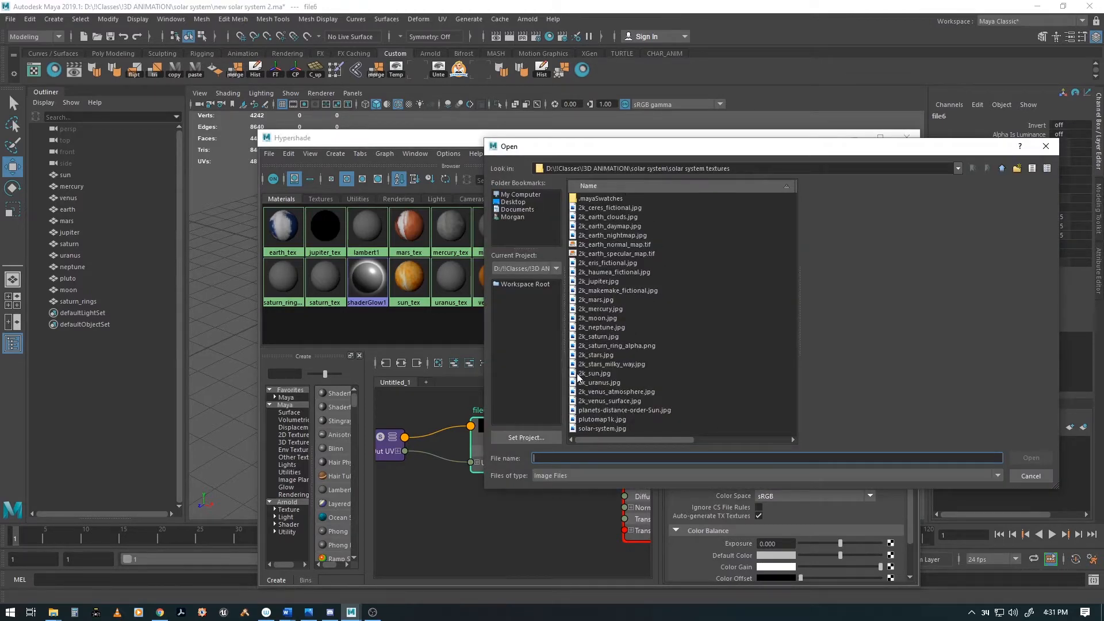
{"action": "left_click", "coordinate": [574, 281]}
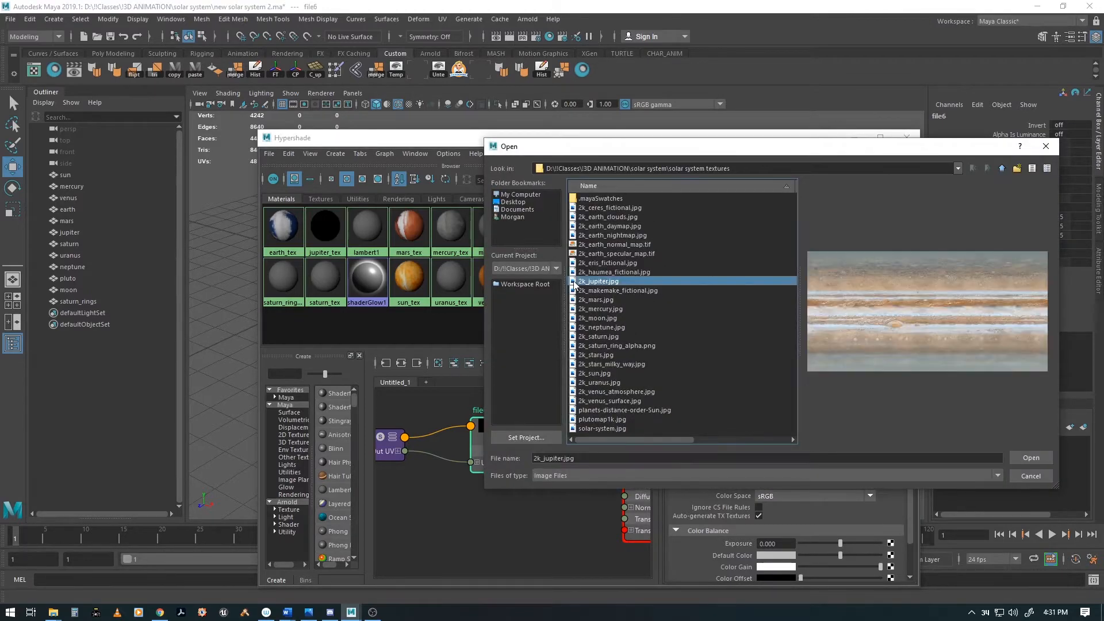
{"action": "left_click", "coordinate": [1030, 458]}
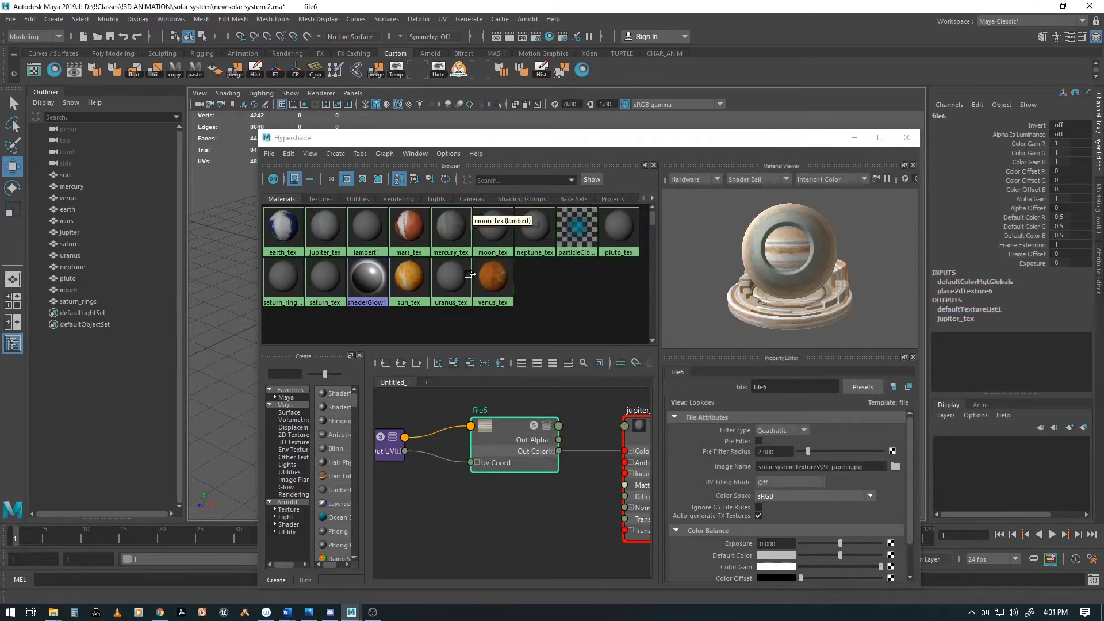
Graph the input and output connections of saturn_tex and connect a new File texture node to its Color attribute.
{"action": "left_click", "coordinate": [390, 157]}
{"action": "left_click", "coordinate": [389, 156]}
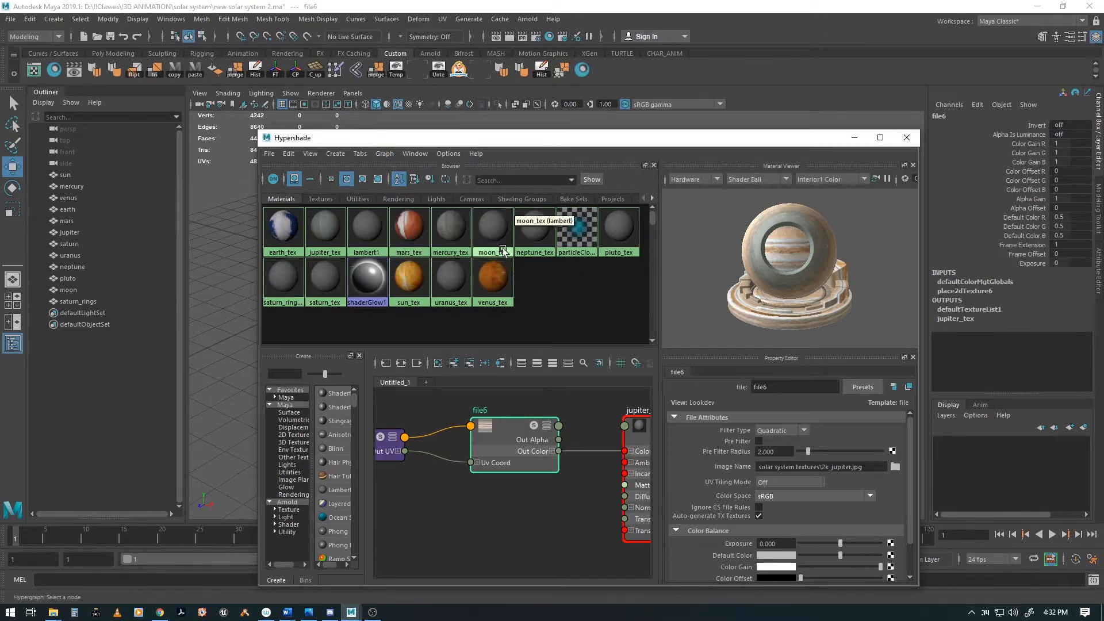
{"action": "left_click", "coordinate": [318, 290]}
{"action": "left_click", "coordinate": [385, 154]}
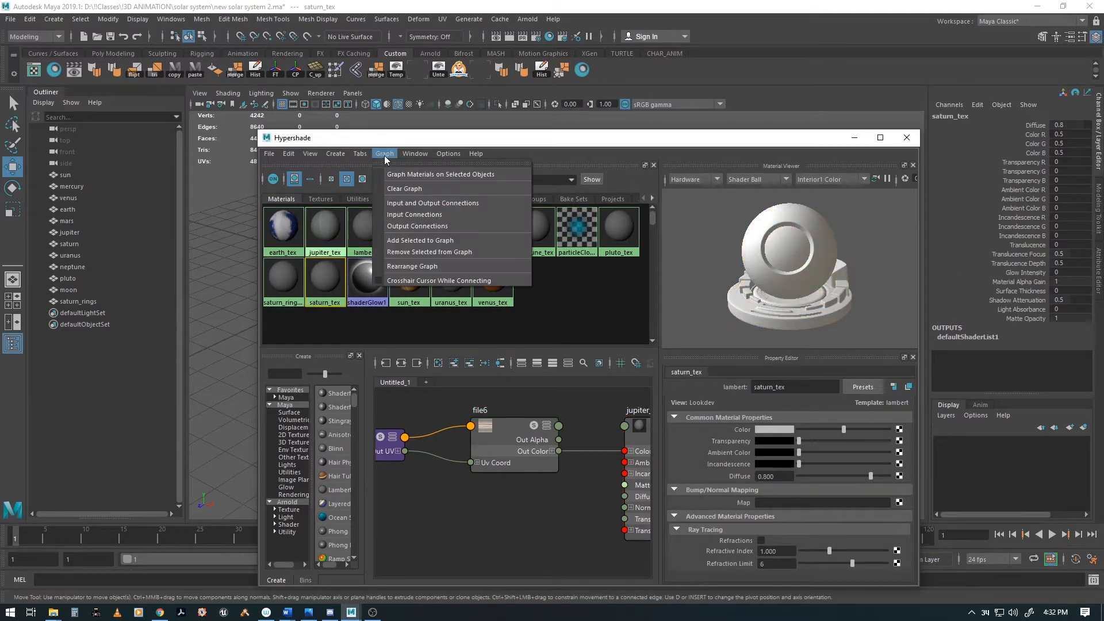
{"action": "left_click", "coordinate": [395, 202]}
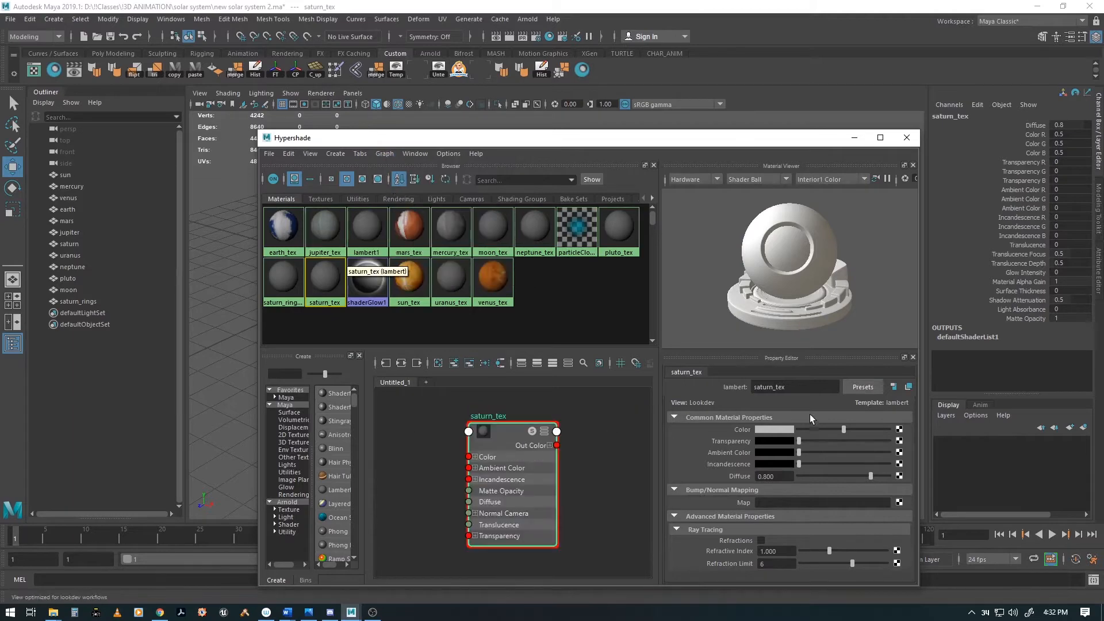
{"action": "left_click", "coordinate": [899, 429]}
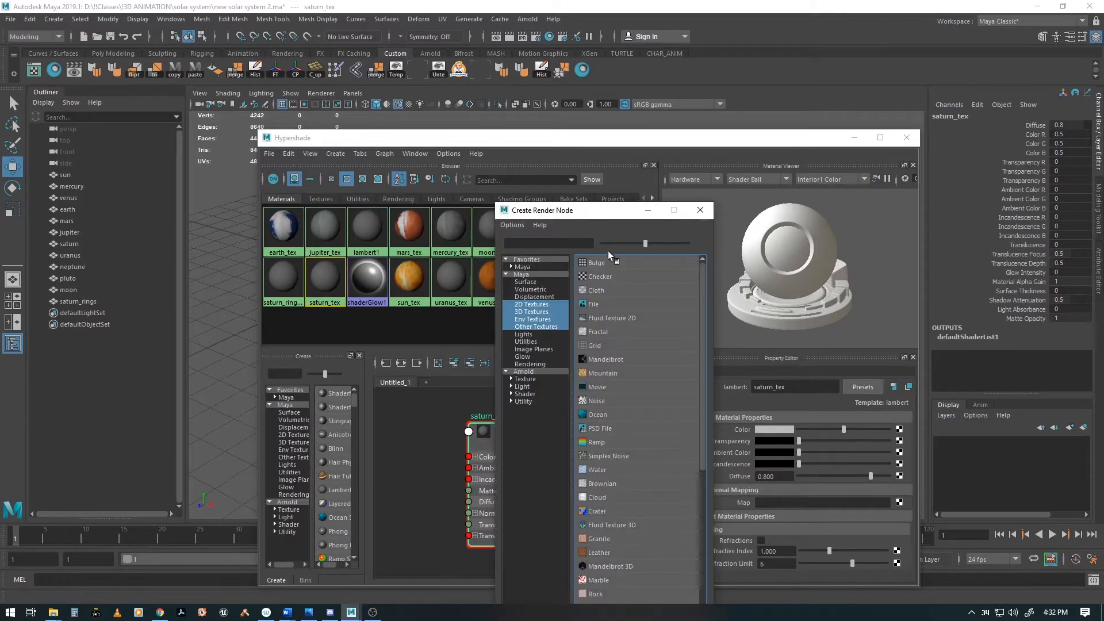
{"action": "left_click", "coordinate": [582, 304]}
Load 2k_saturn.jpg from the solar system textures folder as the image of saturn_tex's file texture.
{"action": "left_click", "coordinate": [896, 467]}
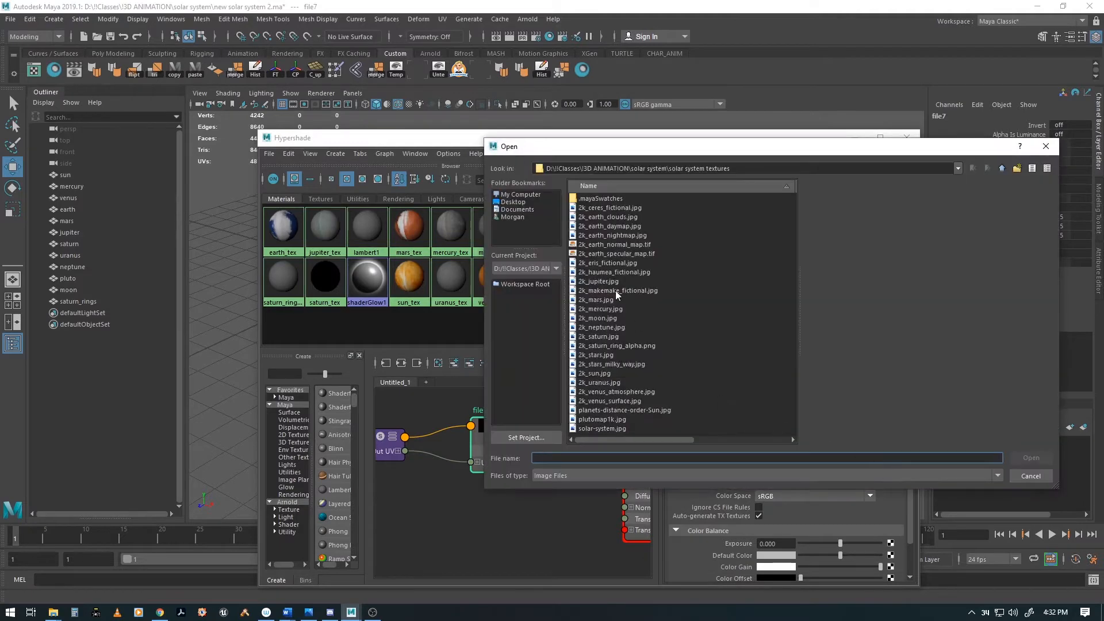
{"action": "left_click", "coordinate": [579, 338]}
{"action": "left_click", "coordinate": [1030, 459]}
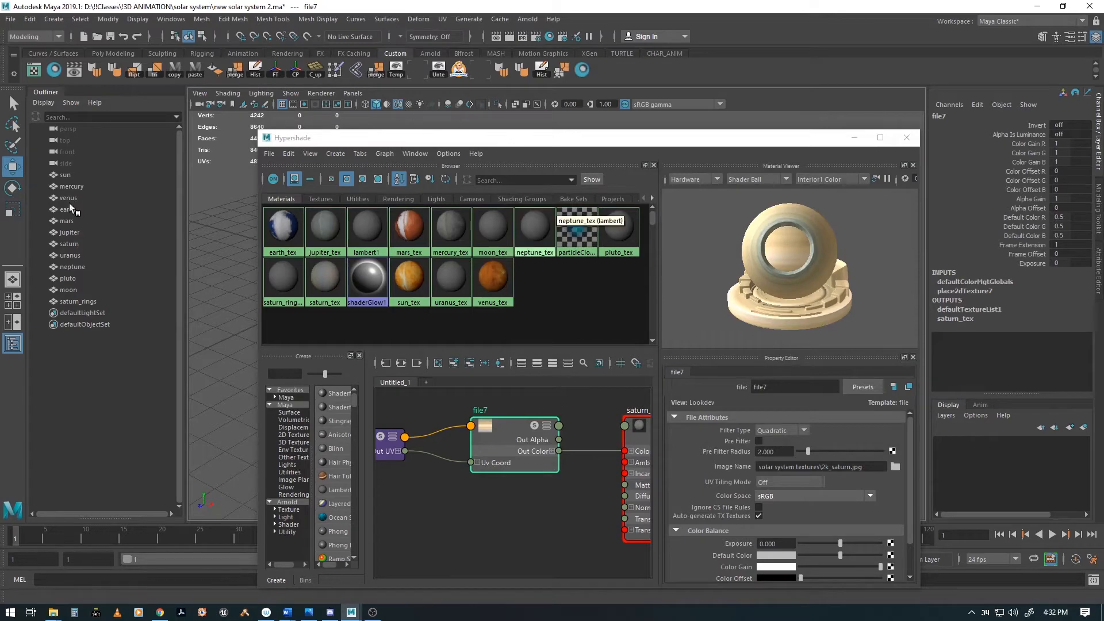
Graph the input and output connections of uranus_tex and connect a new File texture node to its Color attribute.
{"action": "left_click", "coordinate": [447, 288]}
{"action": "left_click", "coordinate": [382, 153]}
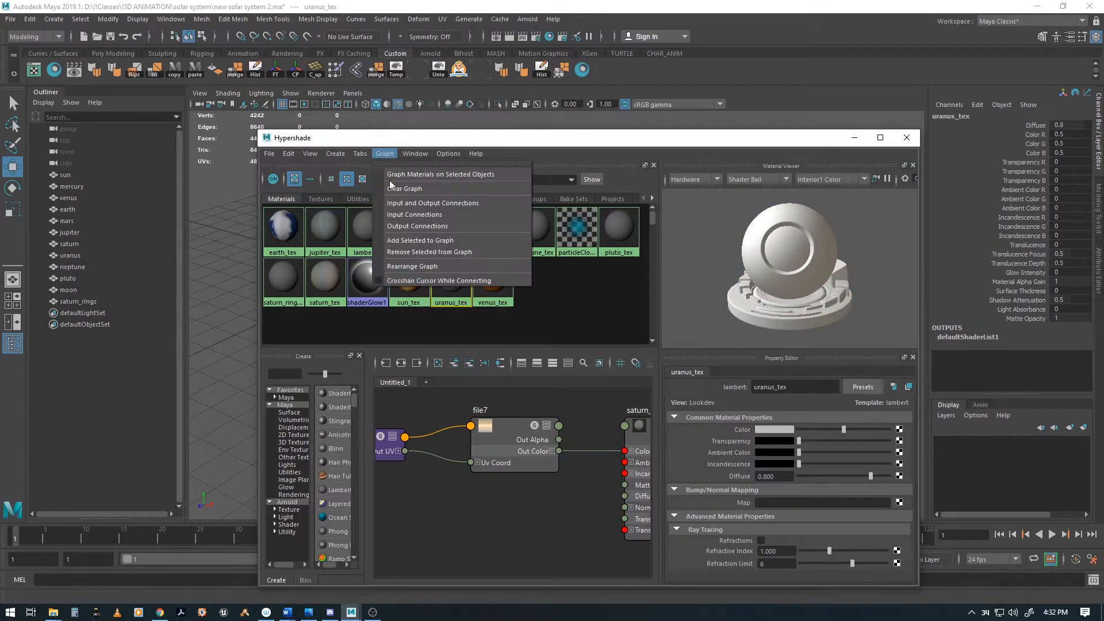
{"action": "left_click", "coordinate": [399, 202]}
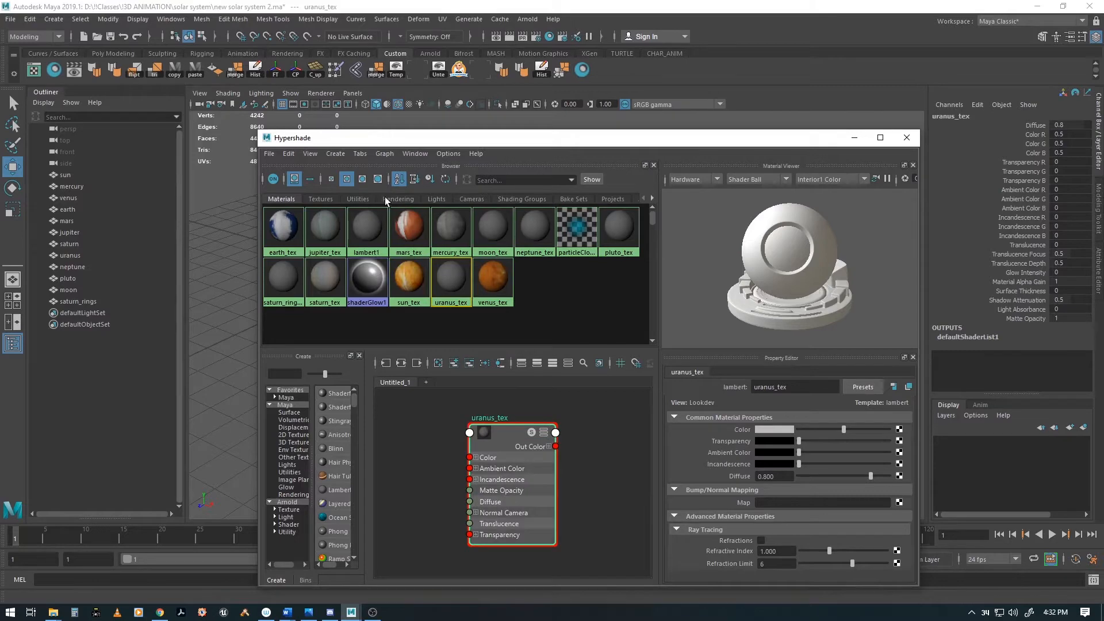
{"action": "left_click", "coordinate": [899, 429]}
{"action": "left_click", "coordinate": [581, 305]}
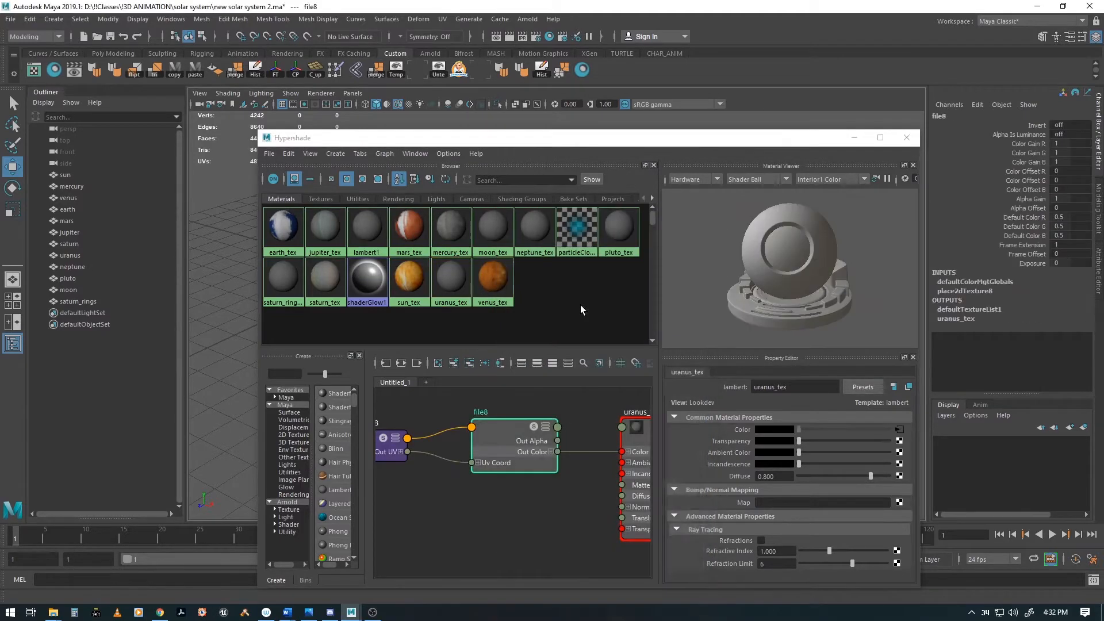
Load 2k_uranus.jpg from the solar system textures folder as the image of uranus_tex's file texture.
{"action": "left_click", "coordinate": [895, 467]}
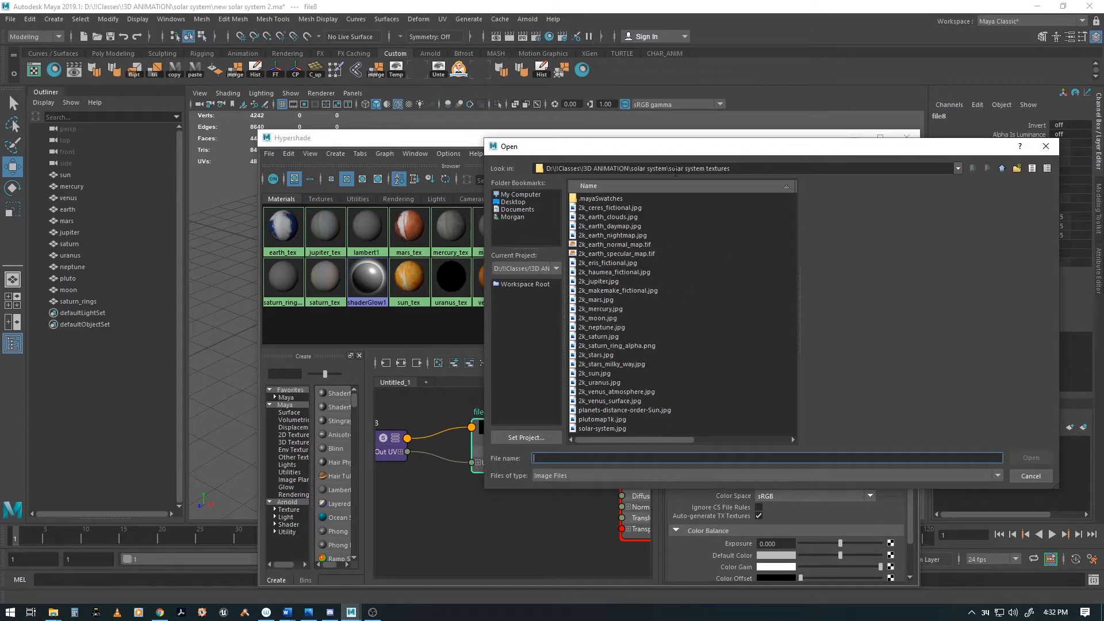
{"action": "mouse_move", "coordinate": [665, 154]}
{"action": "left_mouse_down"}
{"action": "mouse_move", "coordinate": [892, 130]}
{"action": "mouse_move", "coordinate": [676, 149]}
{"action": "left_mouse_up"}
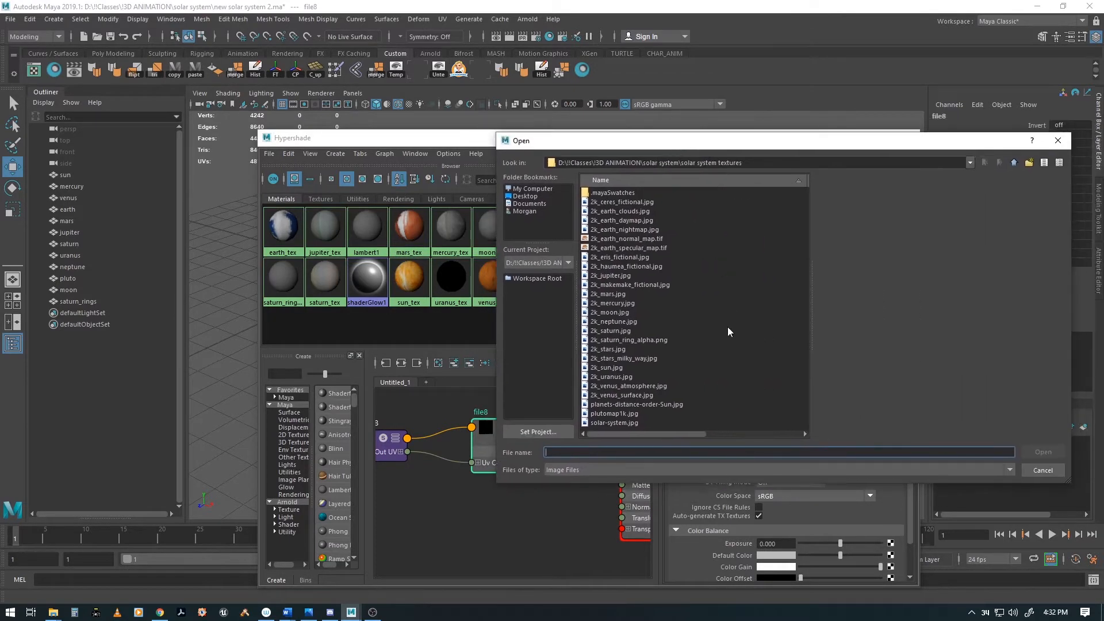
{"action": "left_click", "coordinate": [611, 377]}
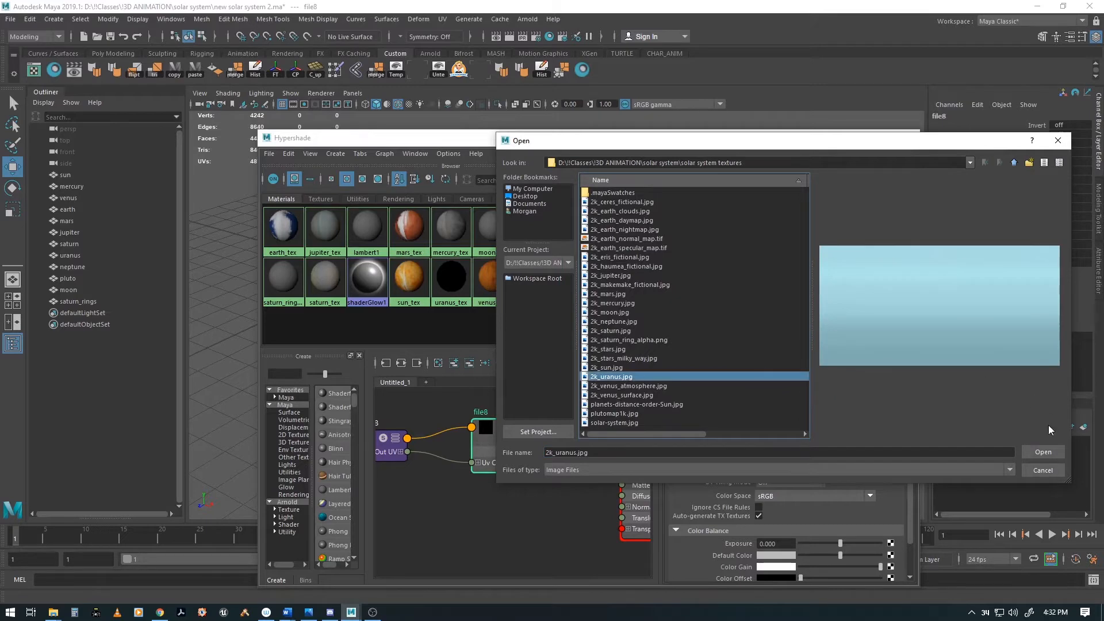
{"action": "left_click", "coordinate": [1044, 452]}
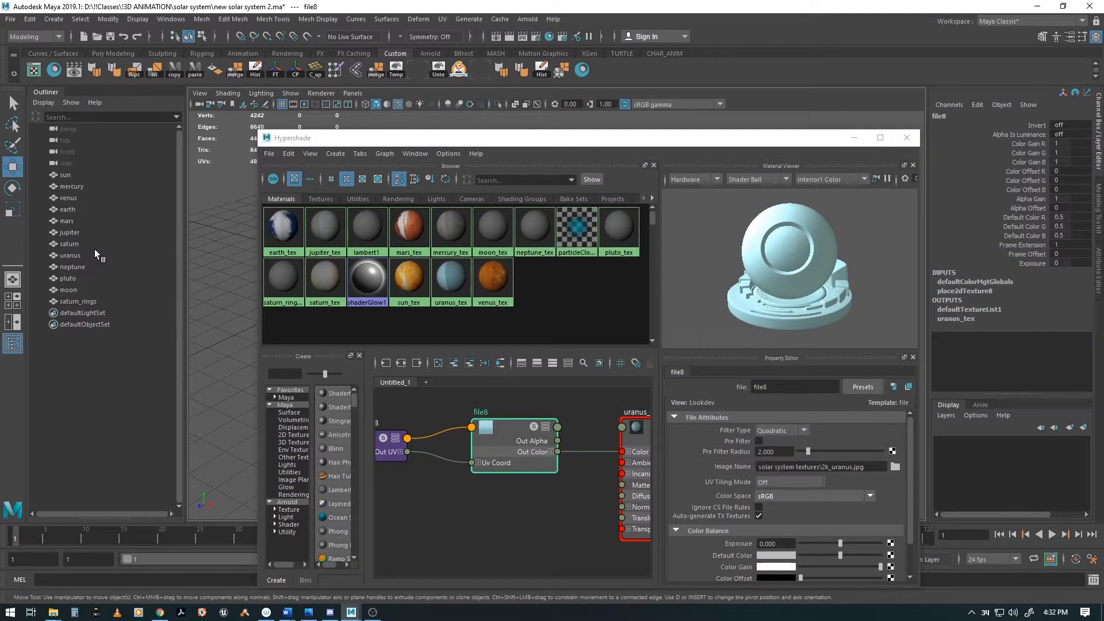
Graph the input and output connections of neptune_tex and connect a new File texture node to its Color attribute.
{"action": "left_click", "coordinate": [536, 233]}
{"action": "left_click", "coordinate": [389, 154]}
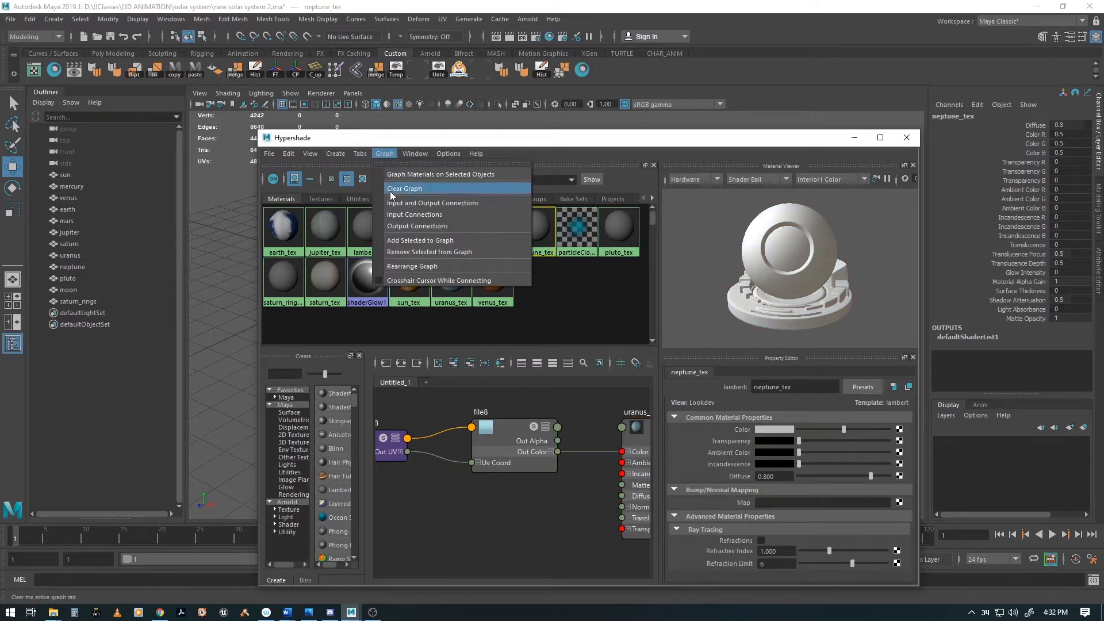
{"action": "left_click", "coordinate": [395, 202]}
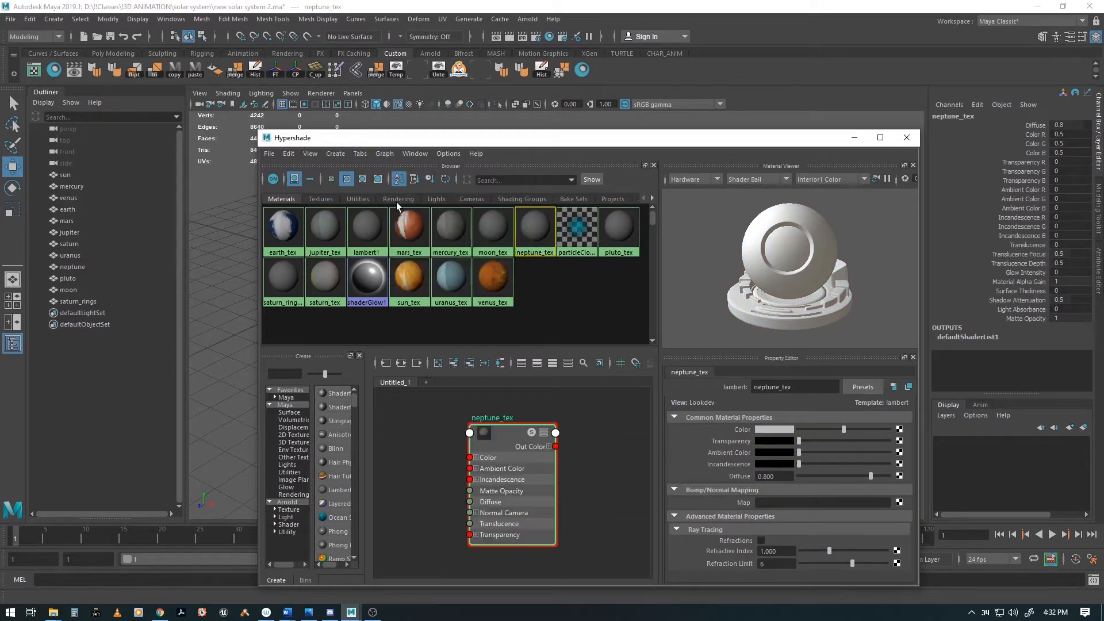
{"action": "left_click", "coordinate": [900, 429]}
{"action": "left_click", "coordinate": [593, 304]}
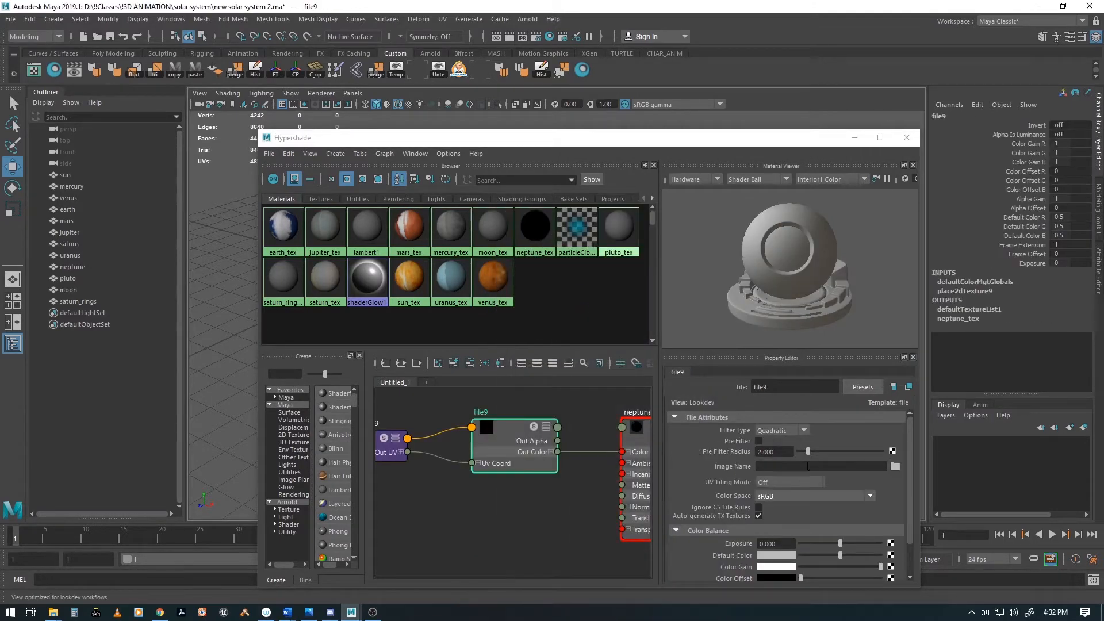
Load 2k_neptune.jpg from the solar system textures folder as the image of neptune_tex's file texture.
{"action": "left_click", "coordinate": [896, 467]}
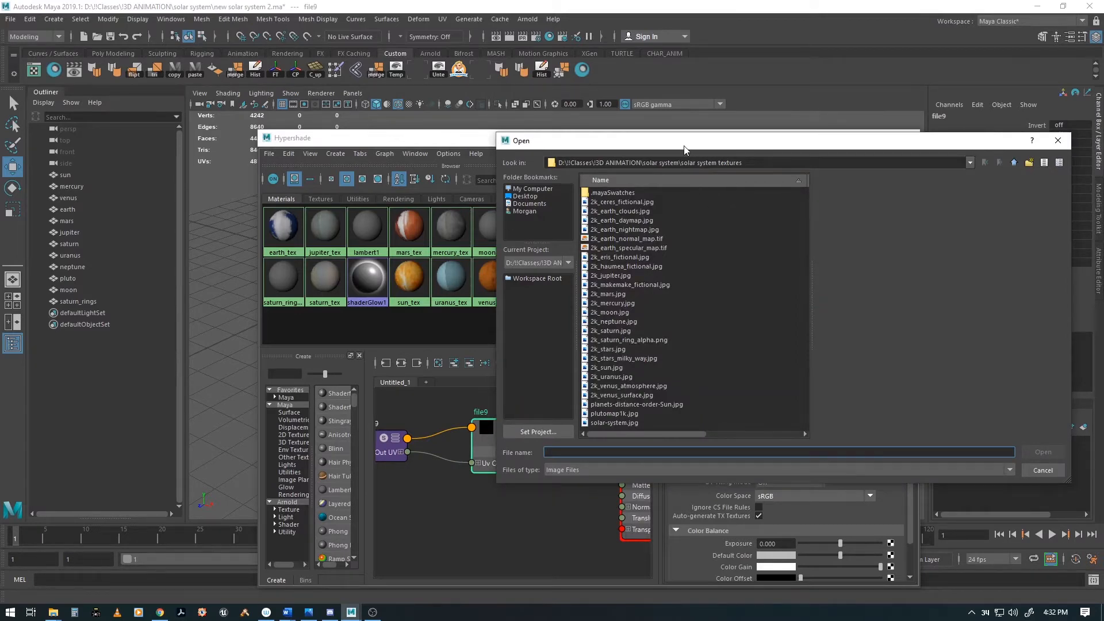
{"action": "left_click_drag", "start_coordinate": [684, 150], "coordinate": [723, 199]}
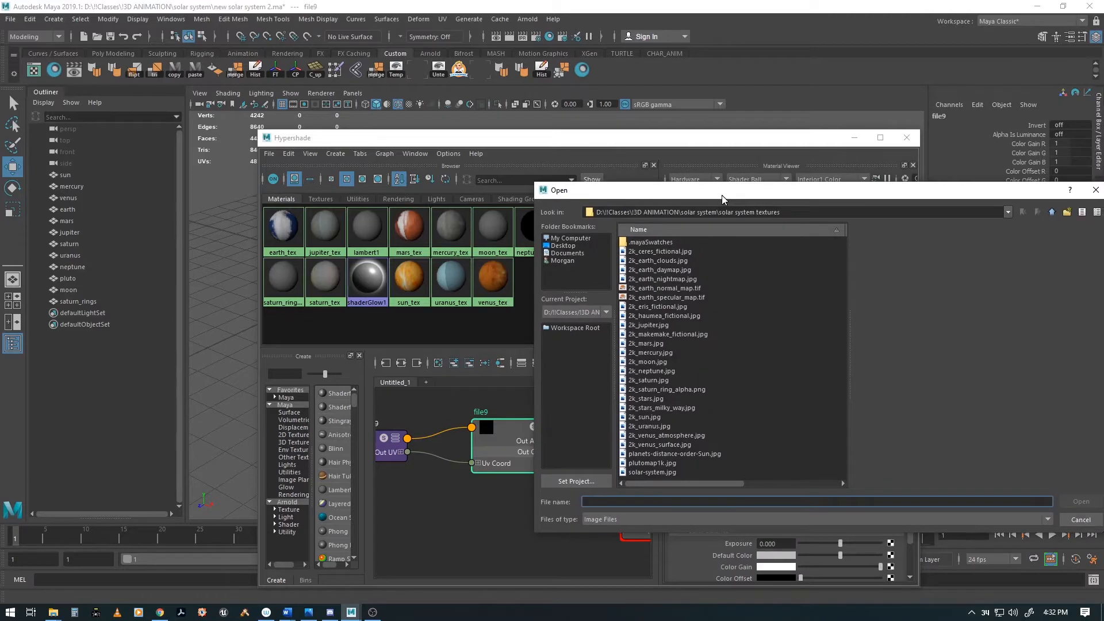
{"action": "left_click", "coordinate": [624, 372]}
{"action": "left_click", "coordinate": [1081, 501]}
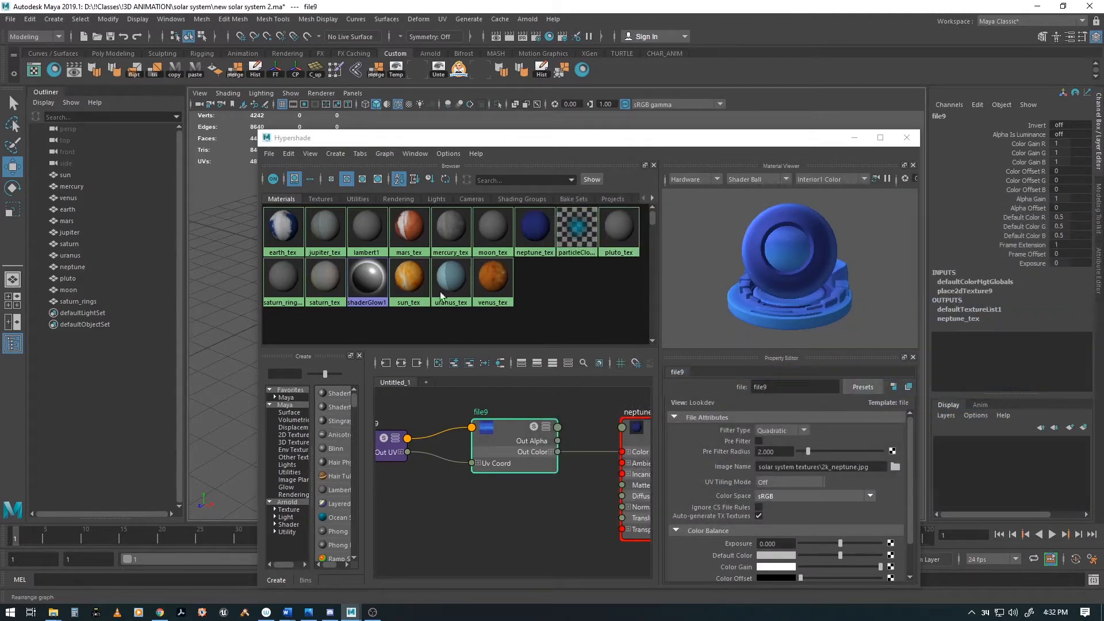
Graph the input and output connections of pluto_tex and connect a new File texture node to its Color attribute.
{"action": "left_click", "coordinate": [618, 224]}
{"action": "left_click", "coordinate": [384, 154]}
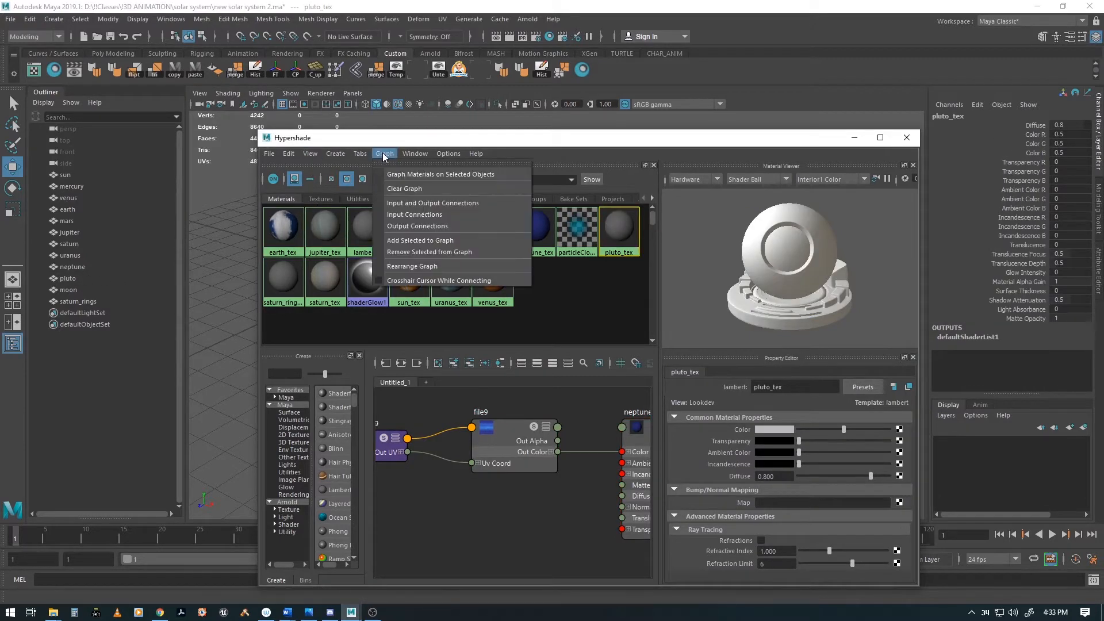
{"action": "left_click", "coordinate": [388, 202]}
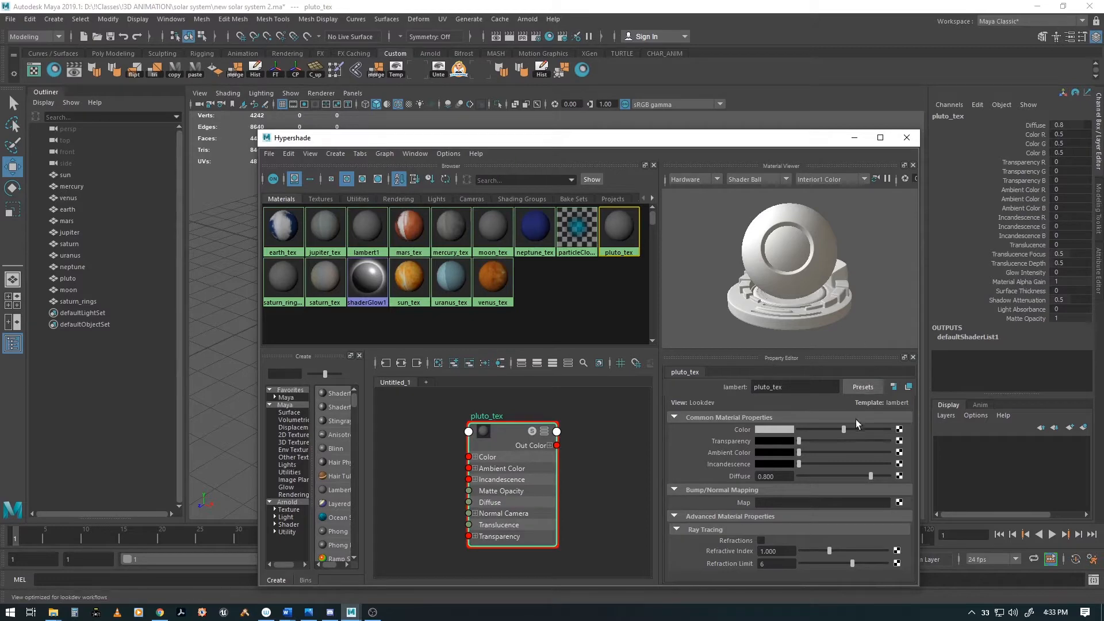
{"action": "left_click", "coordinate": [899, 430]}
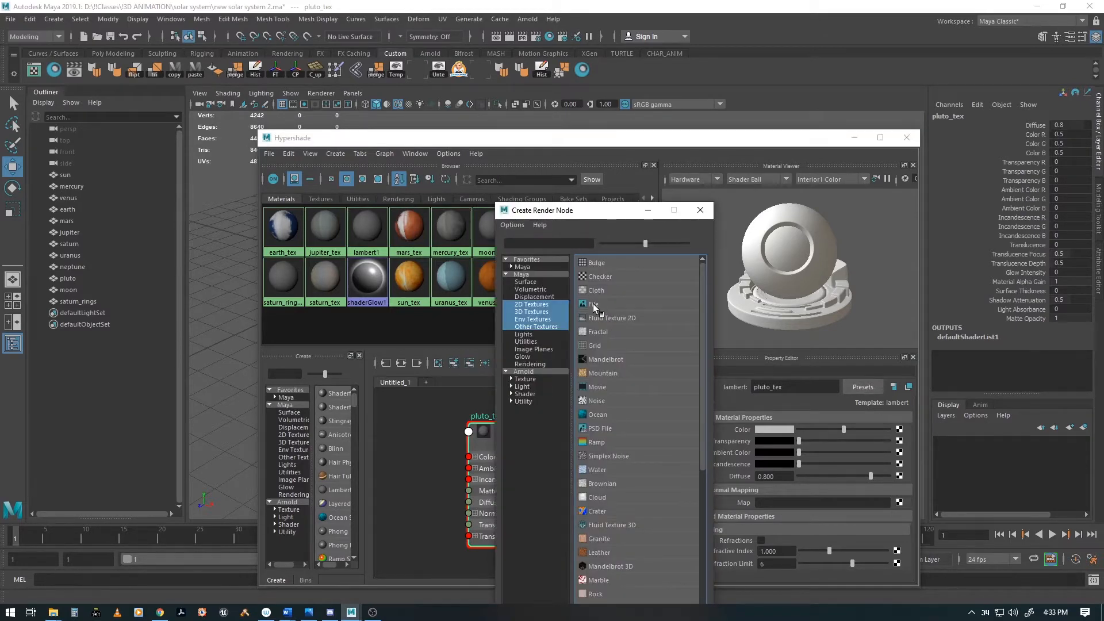
{"action": "left_click", "coordinate": [593, 304]}
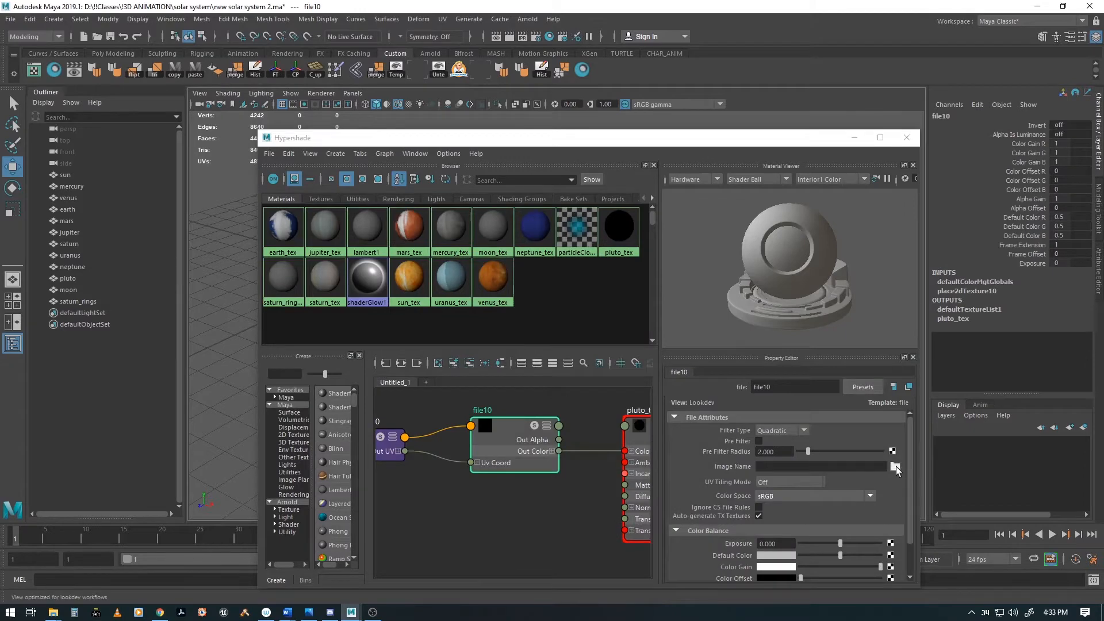
Load plutomap1k.jpg from the solar system textures folder as the image of pluto_tex's file texture.
{"action": "left_click", "coordinate": [896, 467]}
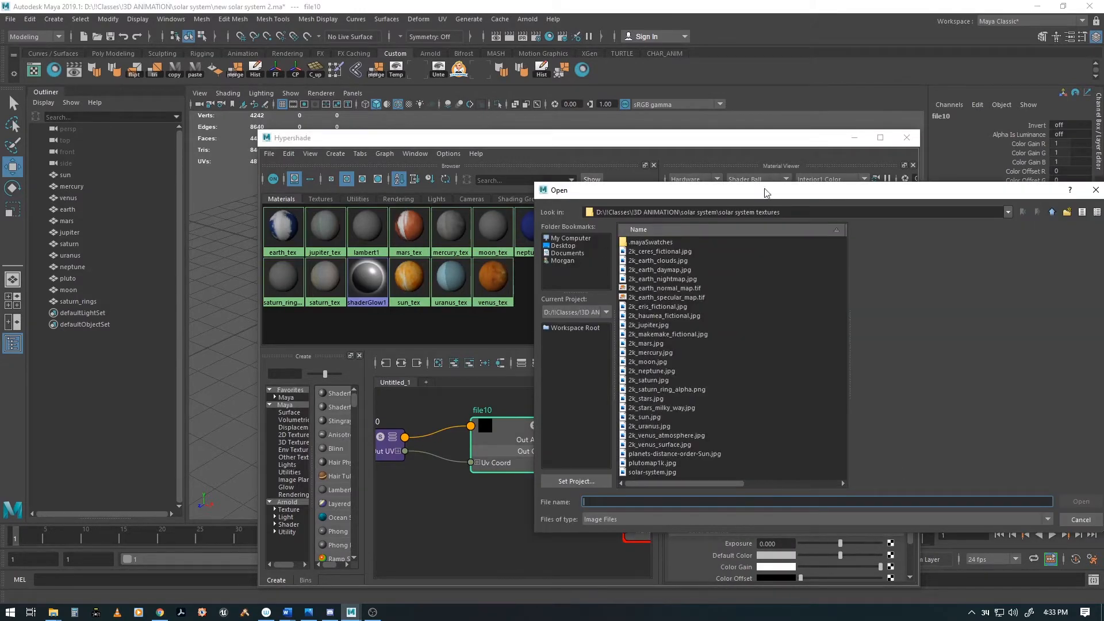
{"action": "left_click", "coordinate": [630, 464]}
{"action": "left_click", "coordinate": [1071, 501]}
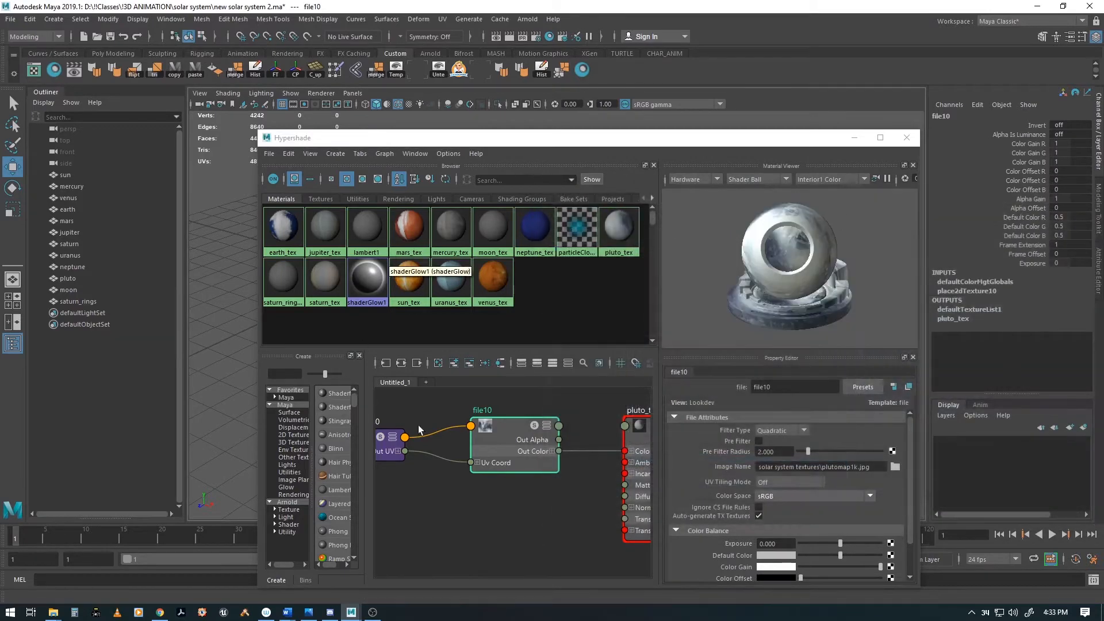
Graph the input and output connections of the moon_tex material in the Hypershade work area.
{"action": "left_click", "coordinate": [68, 290]}
{"action": "left_click", "coordinate": [616, 141]}
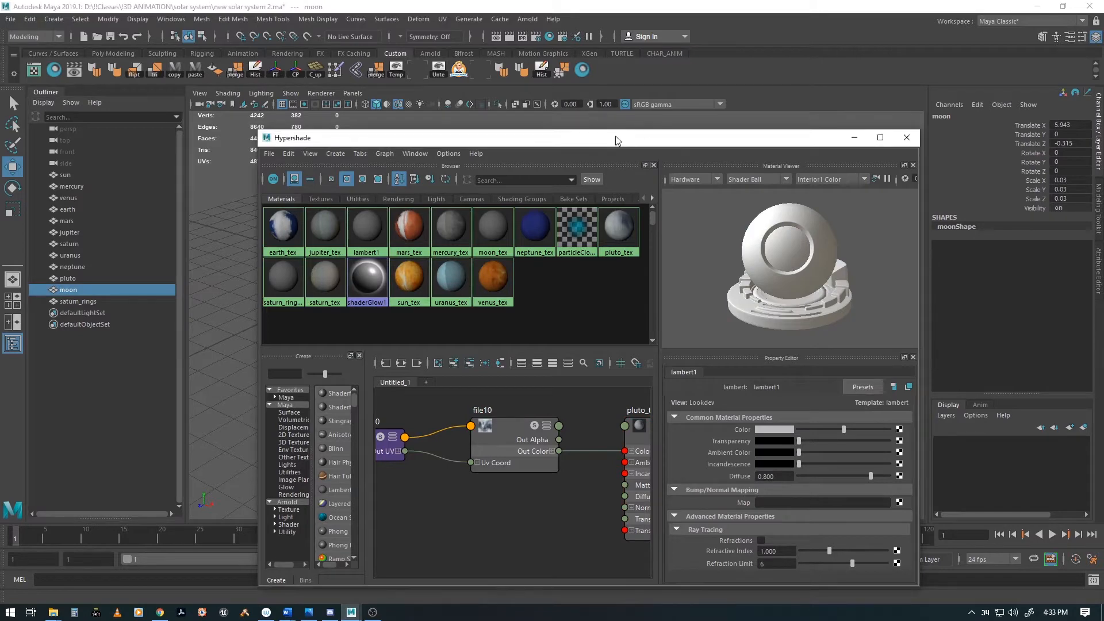
{"action": "left_click", "coordinate": [483, 225]}
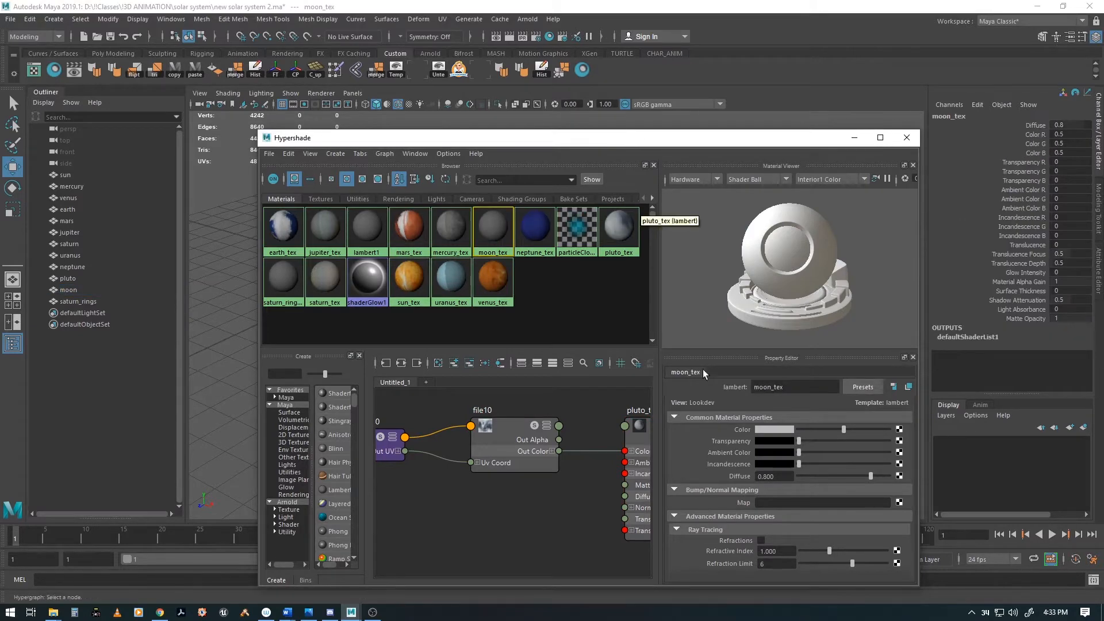
{"action": "left_click", "coordinate": [899, 429]}
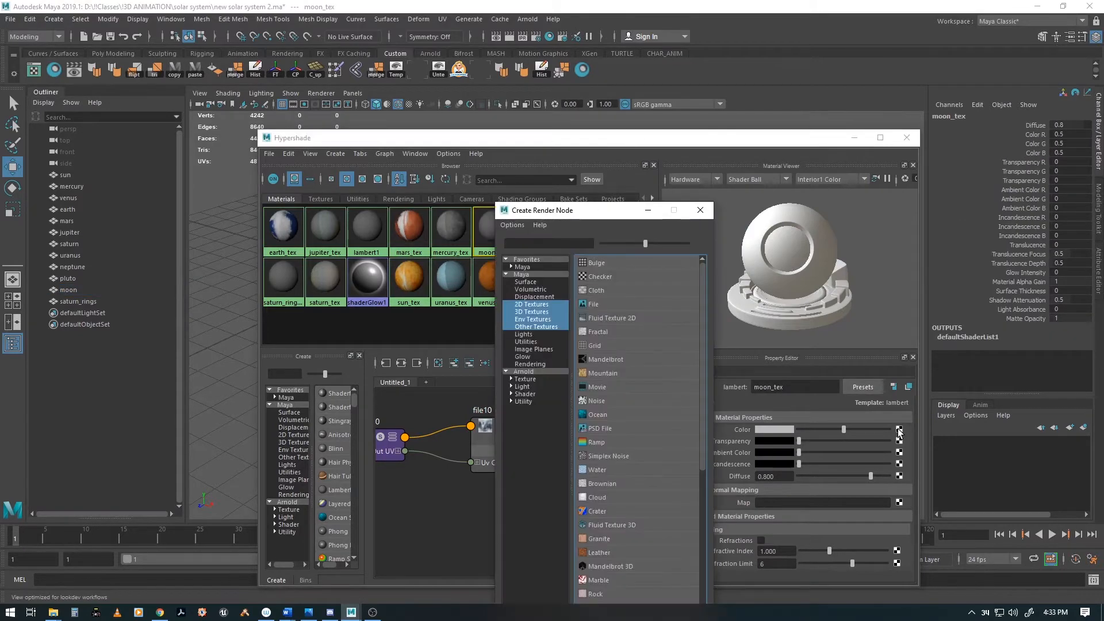
{"action": "left_click", "coordinate": [700, 210]}
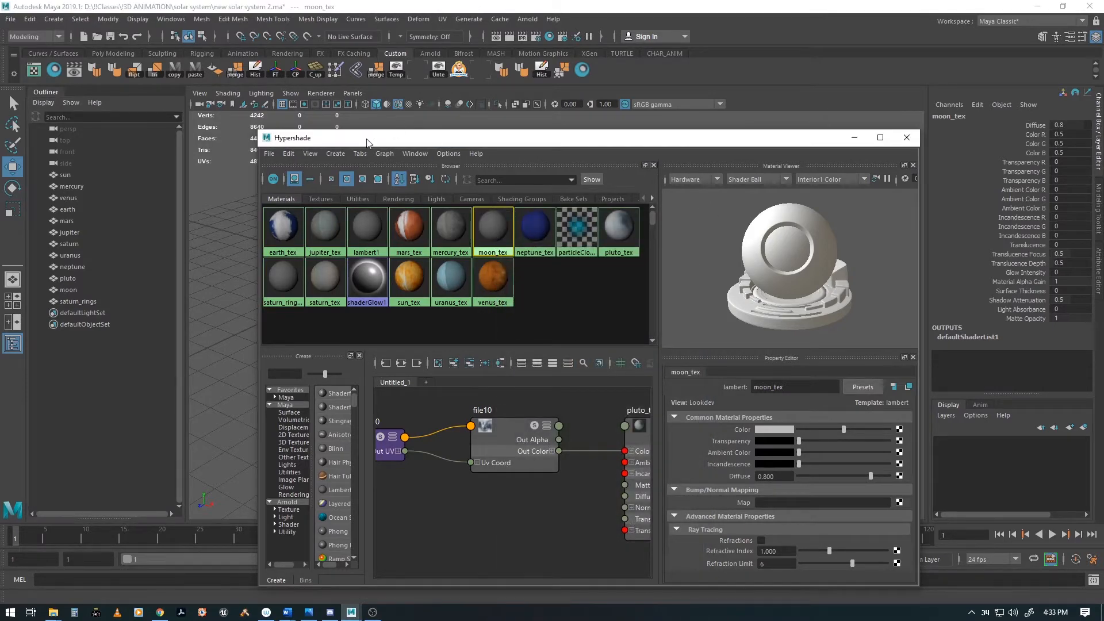
{"action": "left_click", "coordinate": [383, 153]}
{"action": "left_click", "coordinate": [415, 203]}
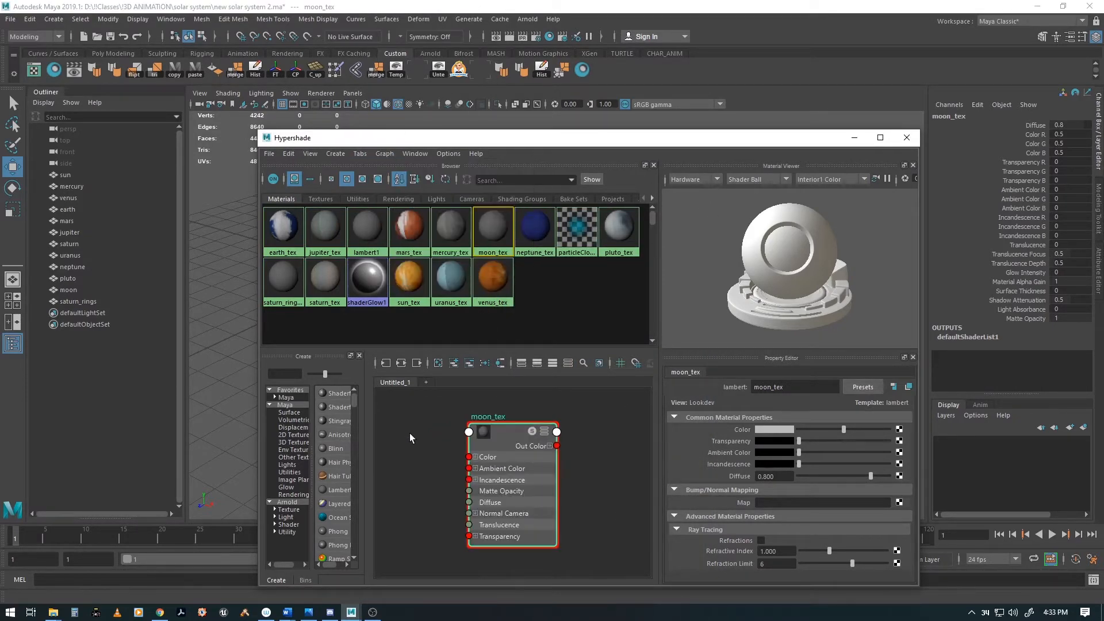
Connect a new File texture to moon_tex's Color and load 2k_moon.jpg from the solar system textures folder as its image.
{"action": "left_click", "coordinate": [899, 430]}
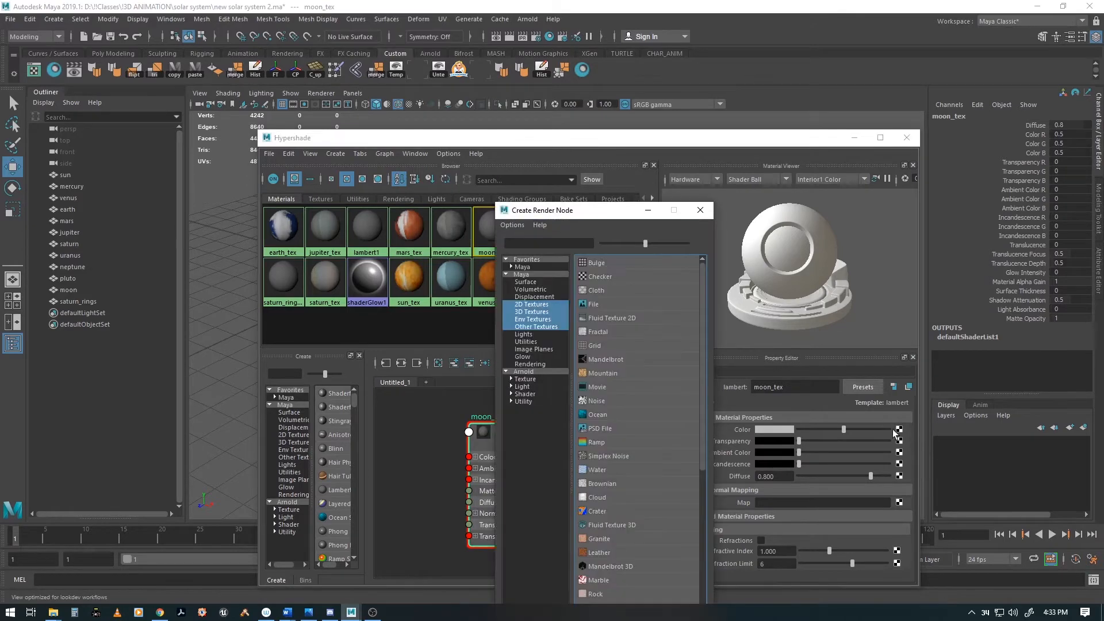
{"action": "left_click", "coordinate": [599, 298]}
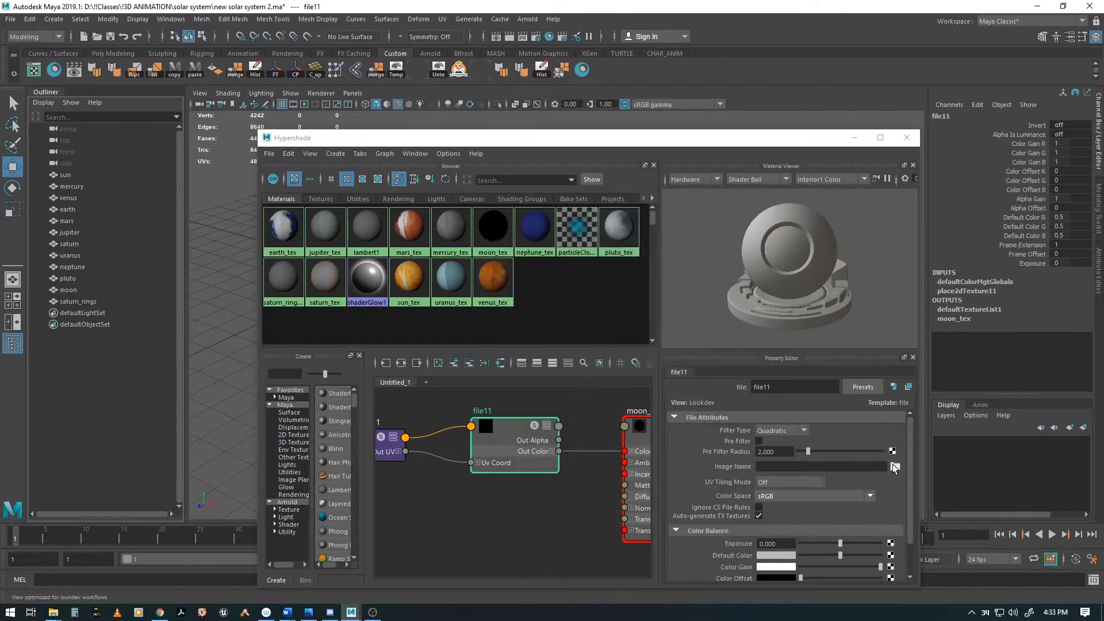
{"action": "left_click", "coordinate": [895, 466]}
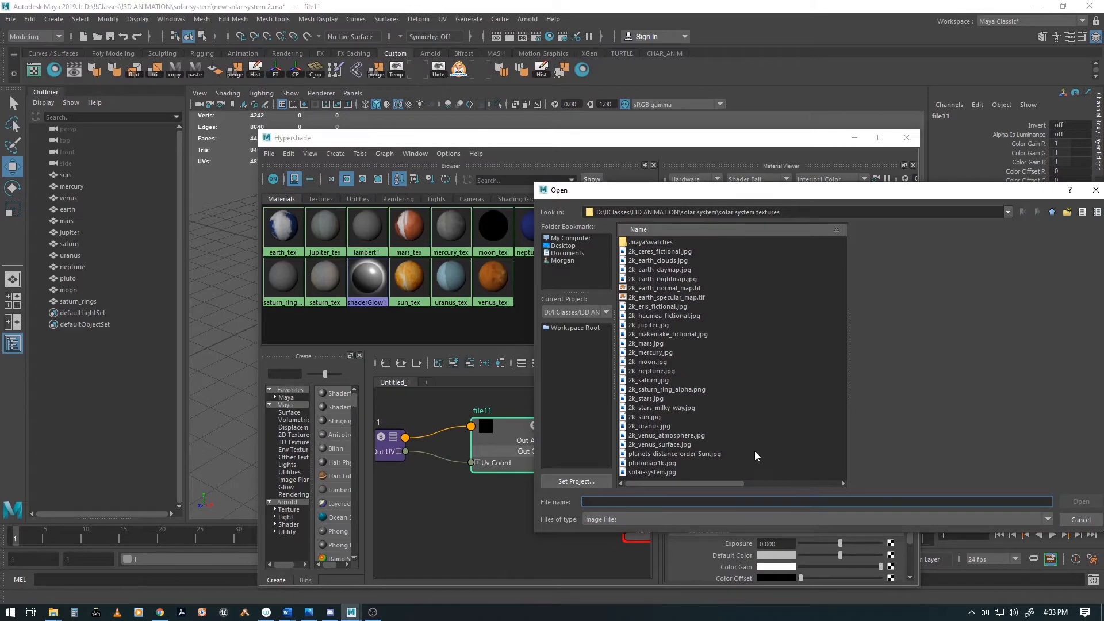
{"action": "left_click_drag", "start_coordinate": [696, 190], "coordinate": [639, 175]}
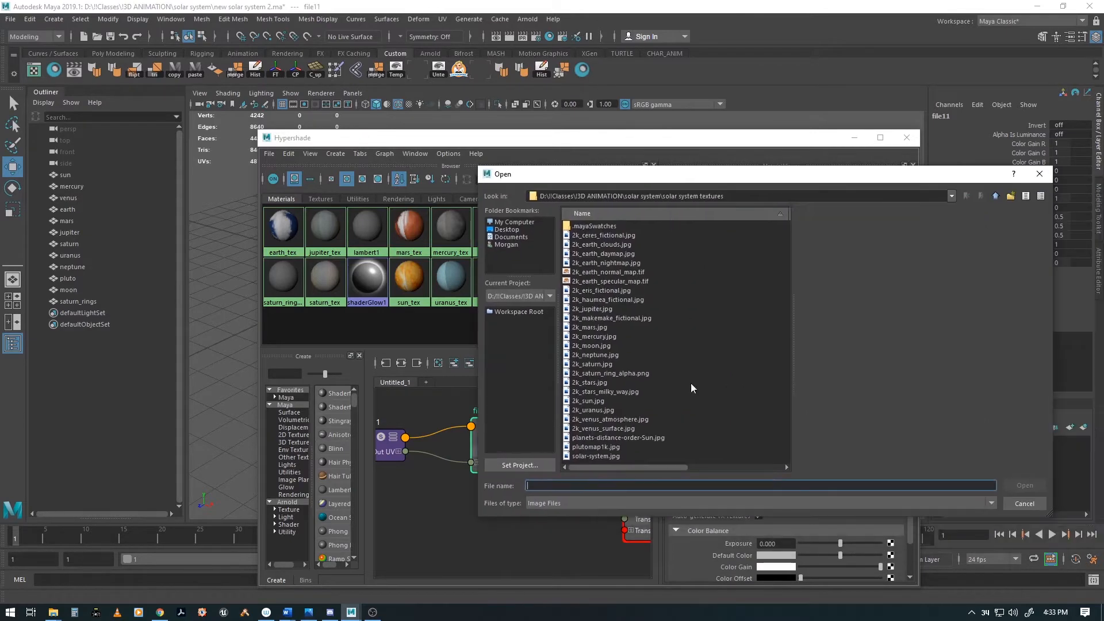
{"action": "left_click", "coordinate": [591, 345]}
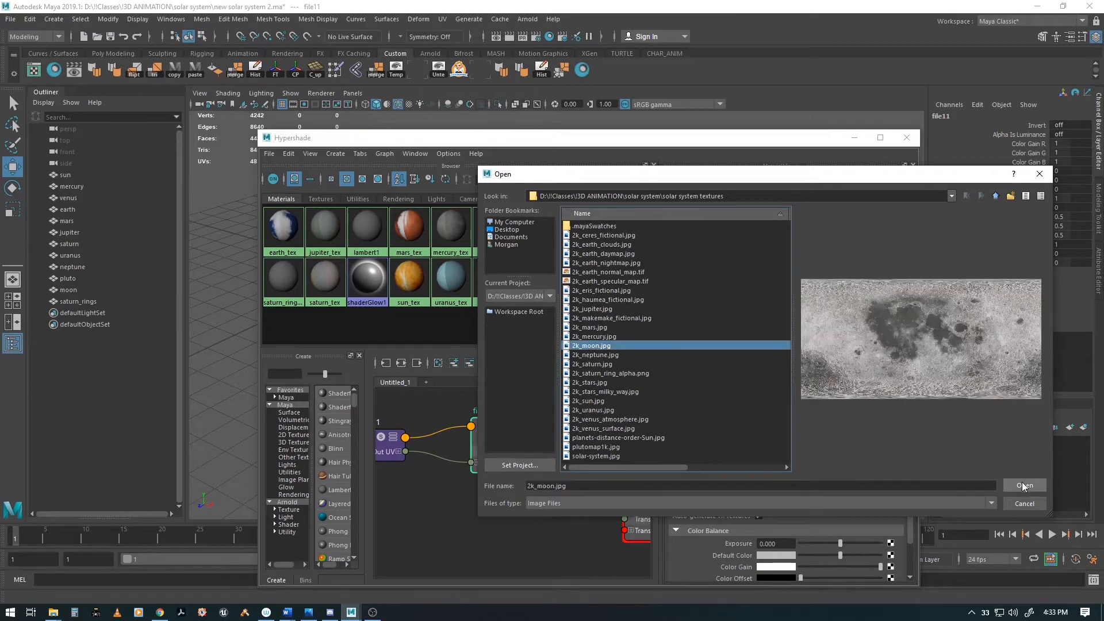
{"action": "left_click", "coordinate": [1018, 486]}
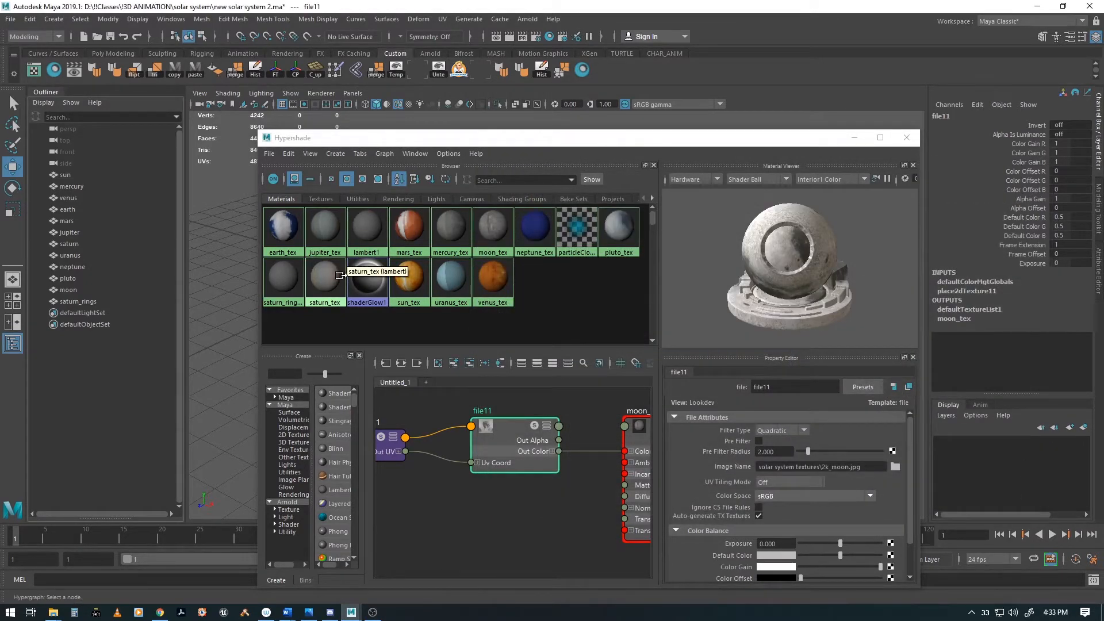
Graph the input and output connections of saturn_rings_tex and connect a new File texture node to its Color attribute.
{"action": "left_click", "coordinate": [287, 280]}
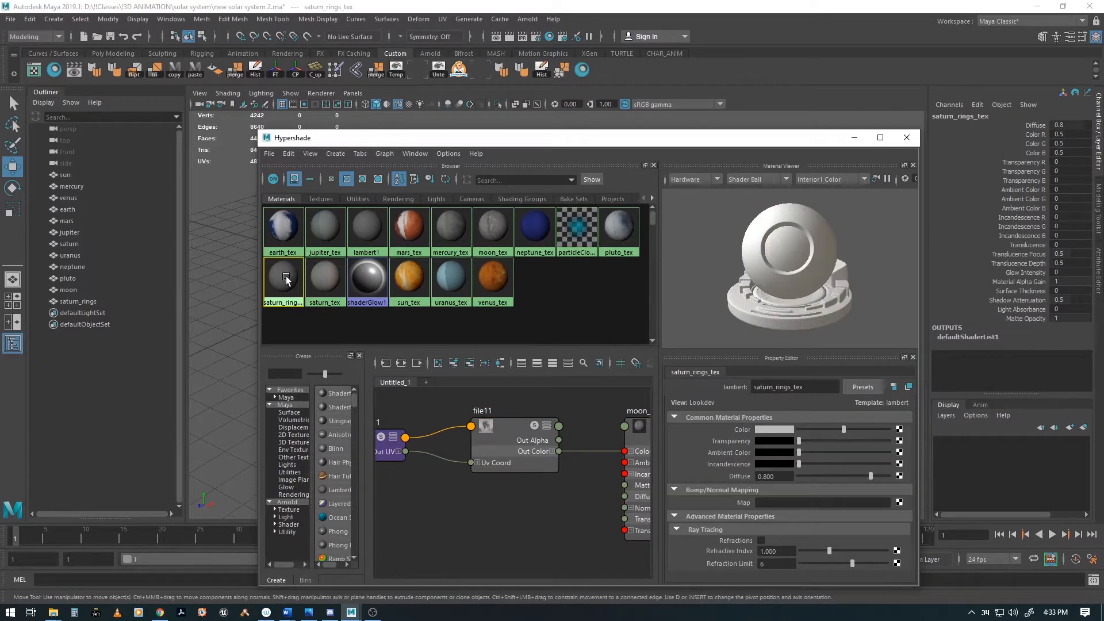
{"action": "left_click", "coordinate": [381, 154]}
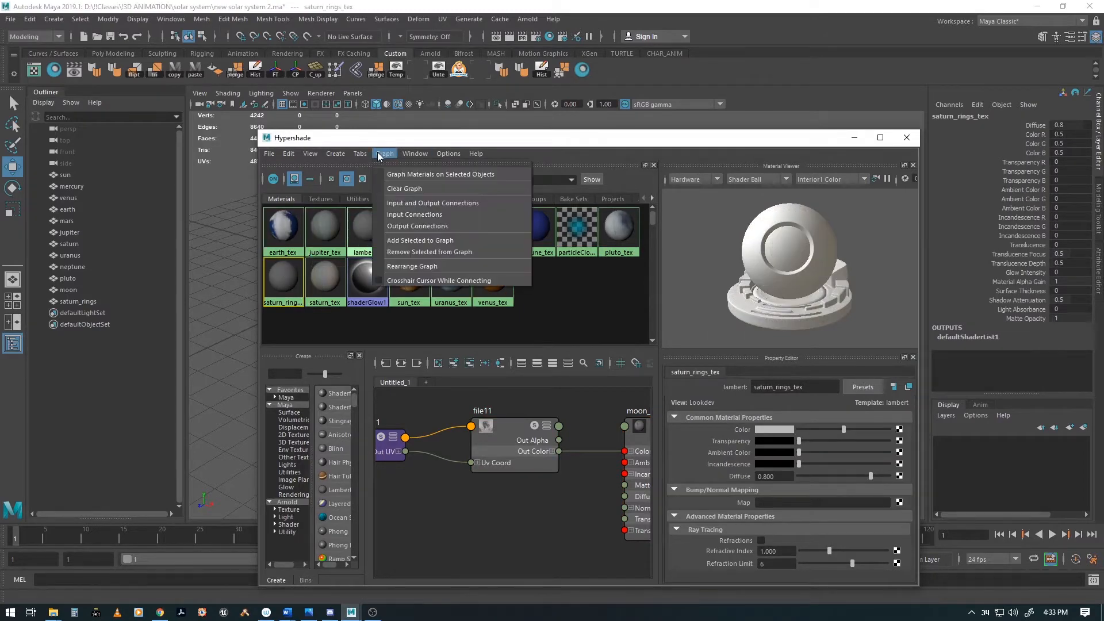
{"action": "left_click", "coordinate": [385, 201]}
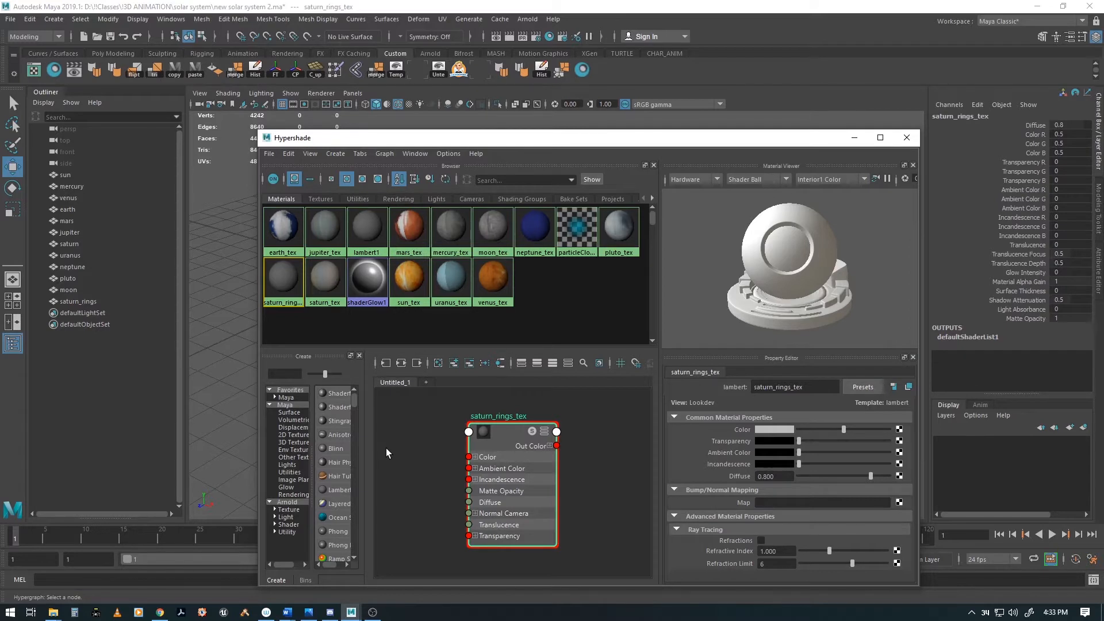
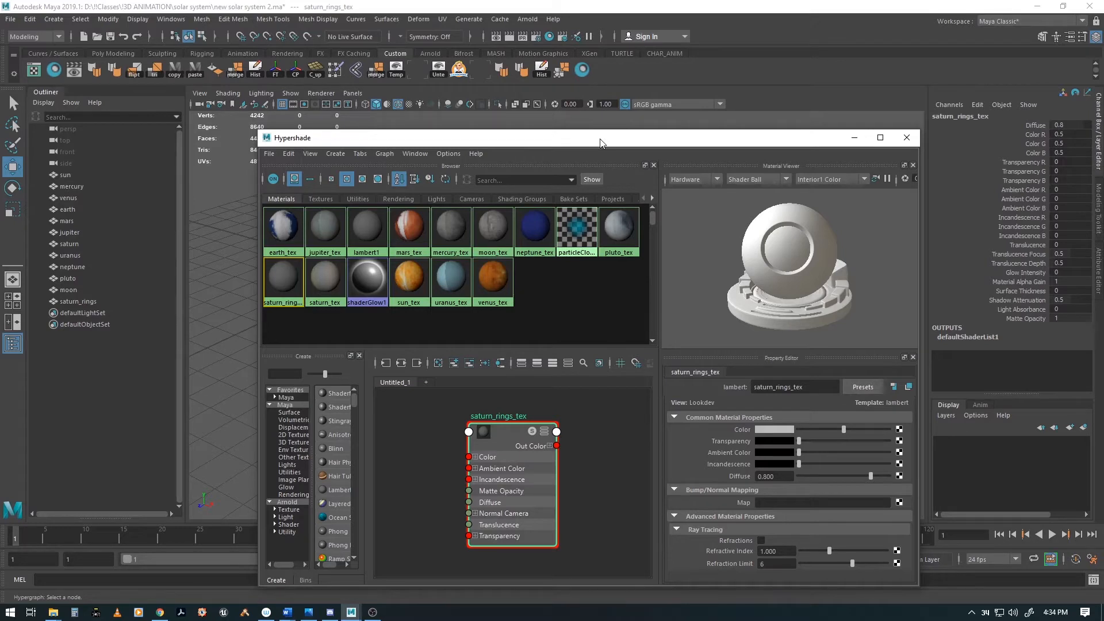
{"action": "left_click", "coordinate": [900, 429]}
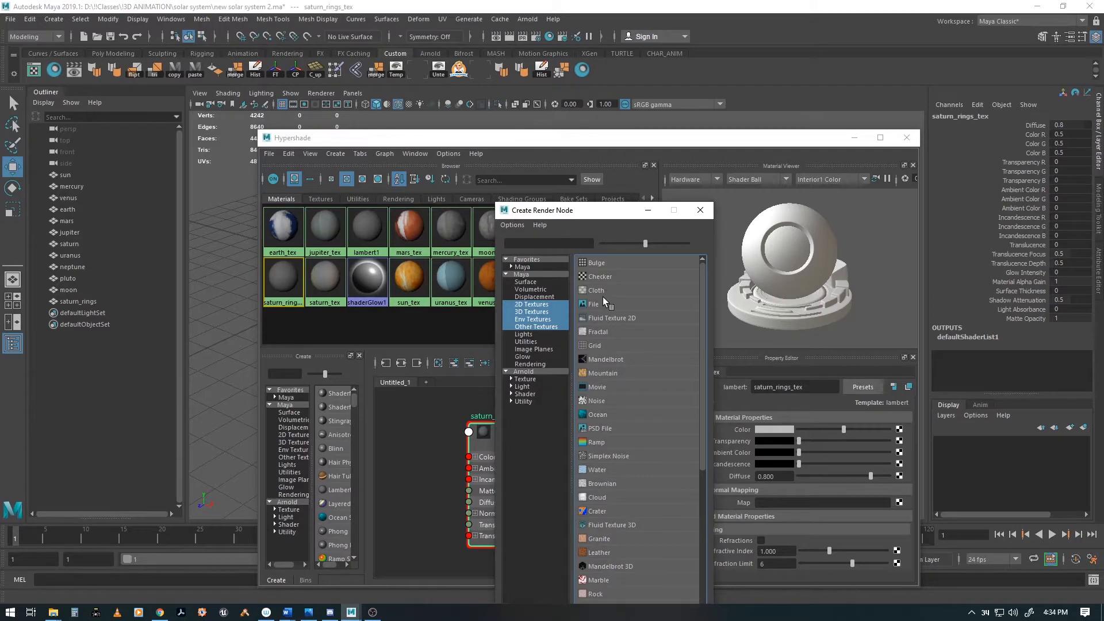
{"action": "left_click", "coordinate": [595, 302]}
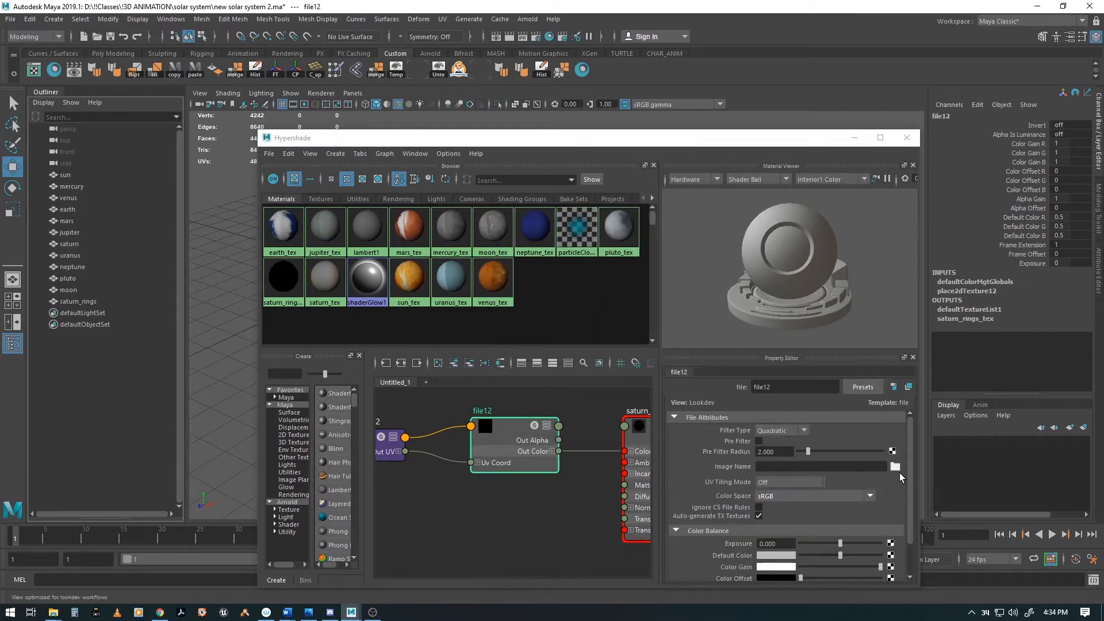
Load 2k_saturn_ring_alpha.png from the solar system textures folder as the image of saturn_rings_tex's file texture.
{"action": "left_click", "coordinate": [897, 466]}
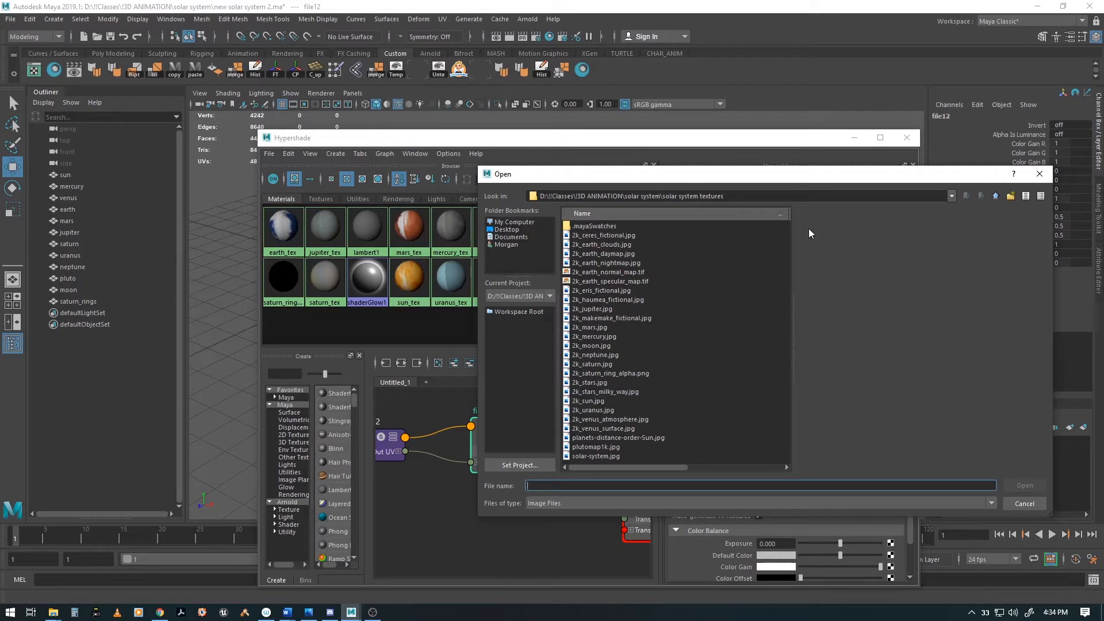
{"action": "left_click", "coordinate": [612, 374]}
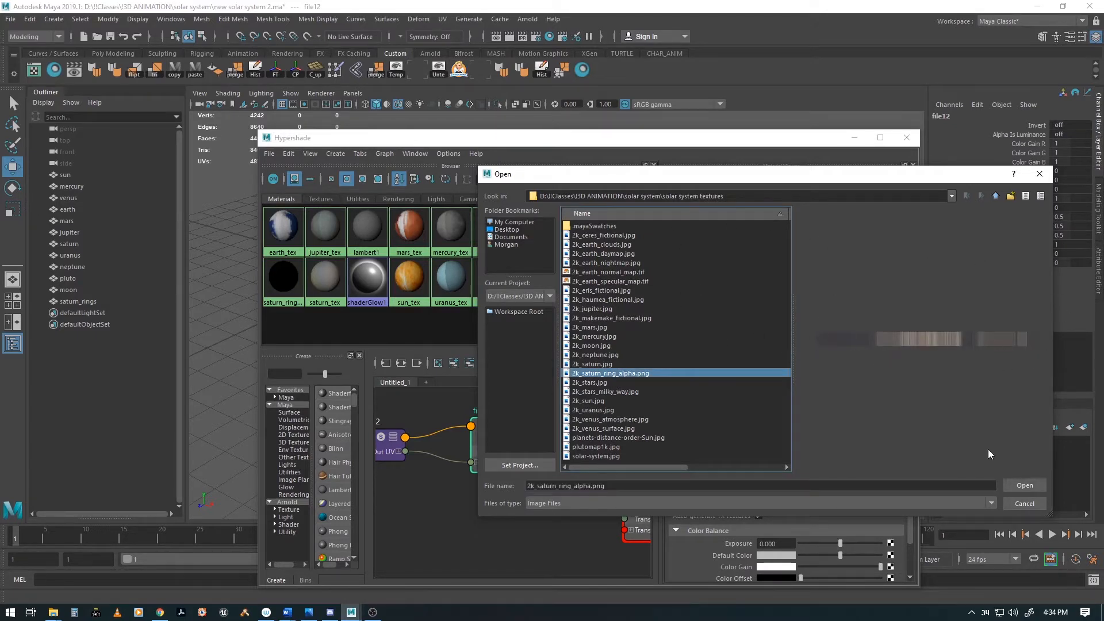
{"action": "left_click", "coordinate": [1016, 486]}
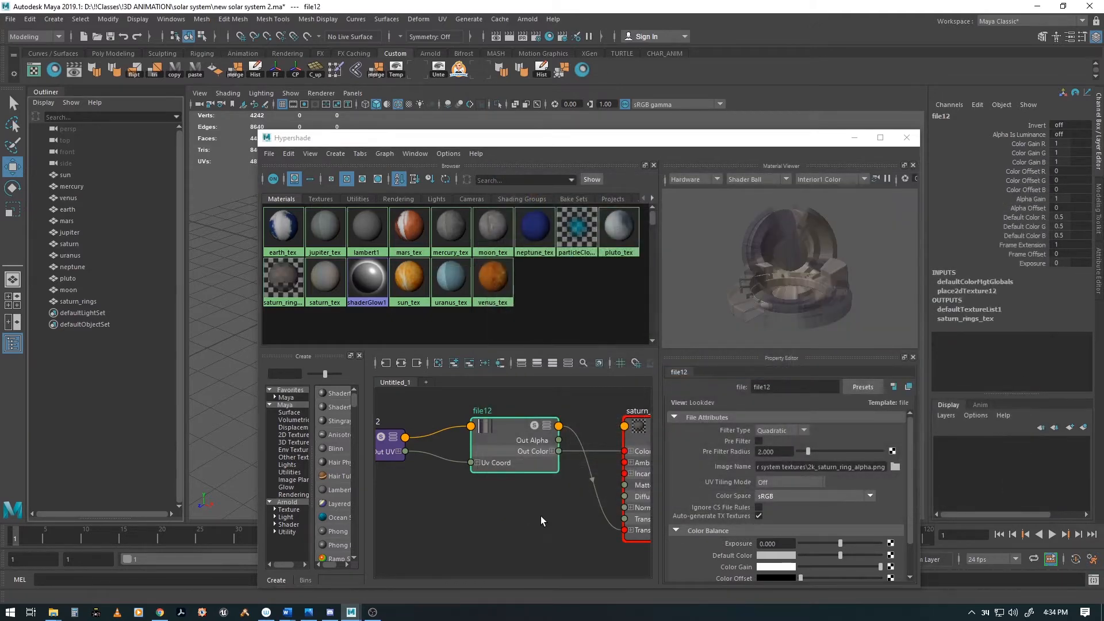
{"action": "middle_click_drag", "start_coordinate": [581, 473], "coordinate": [523, 485]}
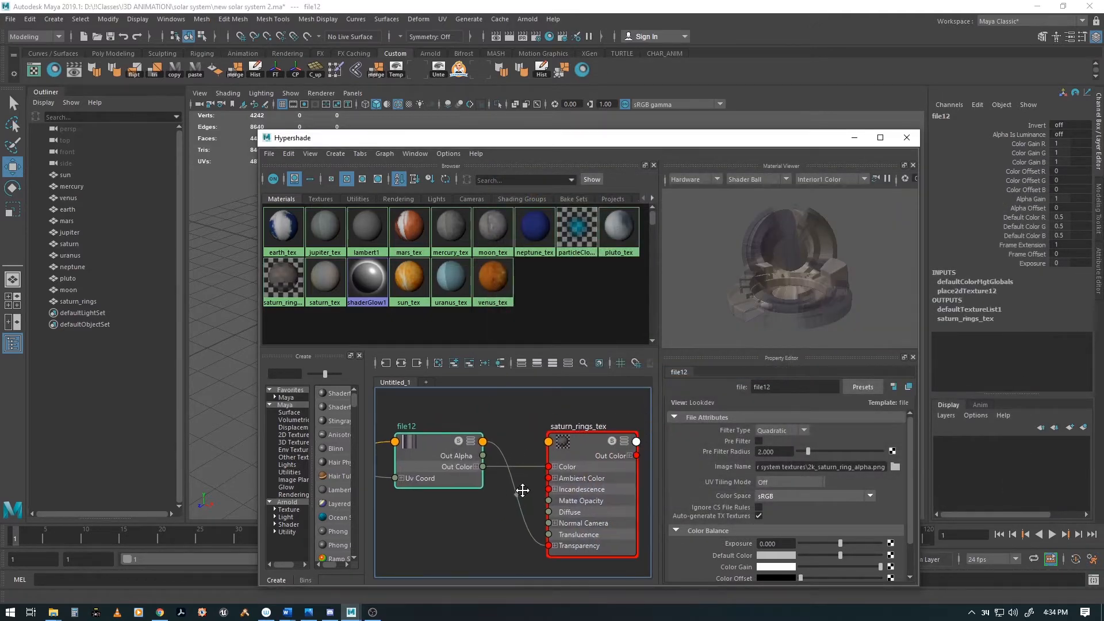
{"action": "right_click_drag", "start_coordinate": [565, 497], "coordinate": [567, 495], "text": "alt"}
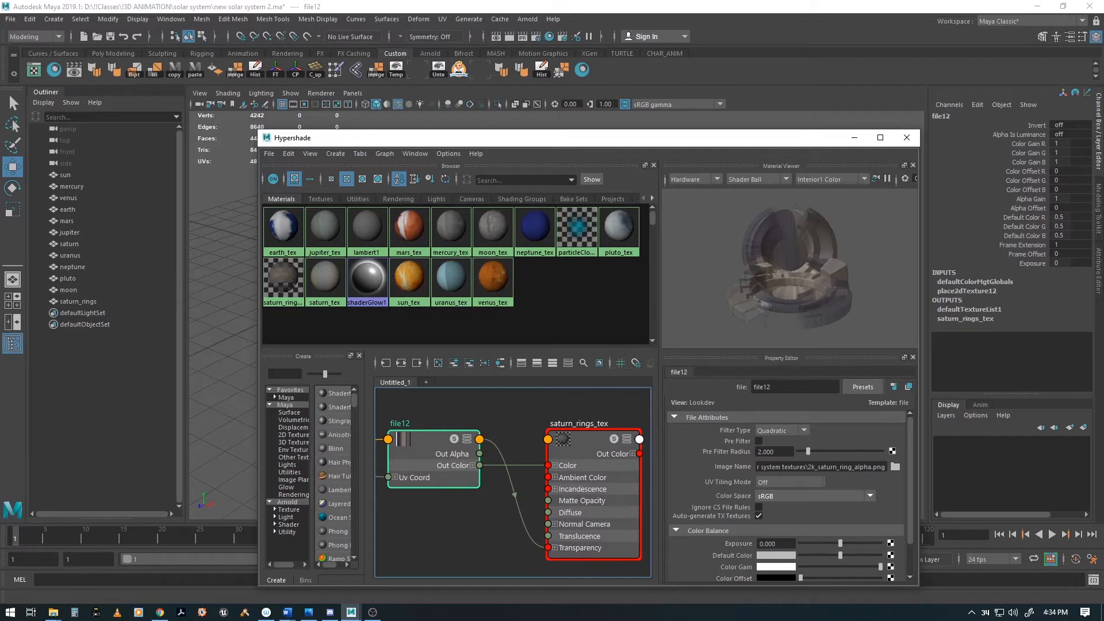
Save the solar system scene.
{"action": "left_click", "coordinate": [606, 13]}
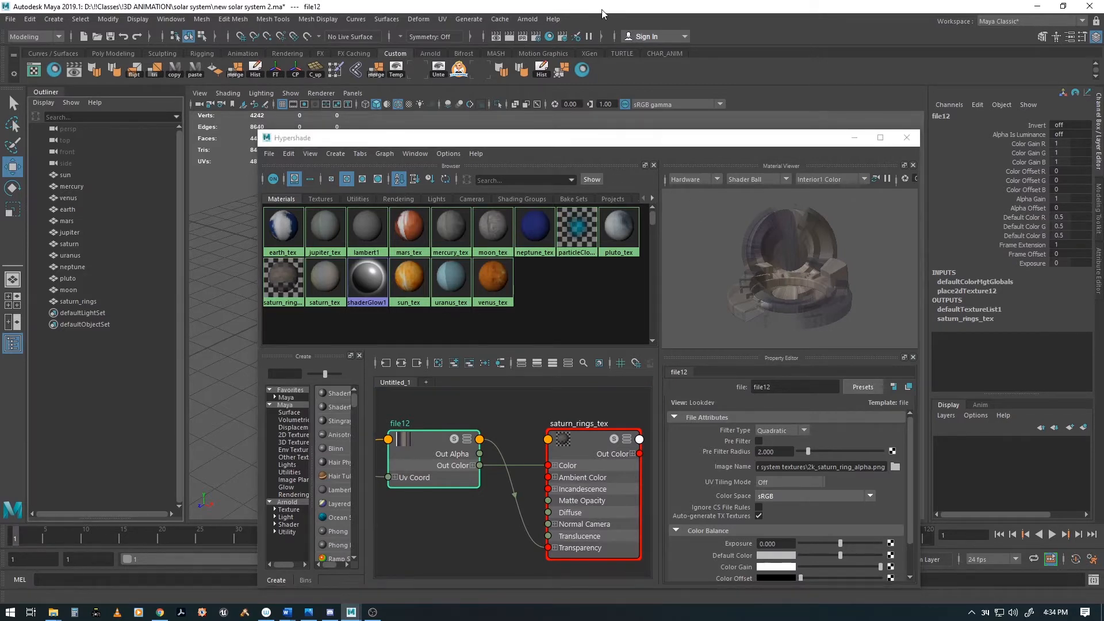
{"action": "left_click", "coordinate": [624, 144]}
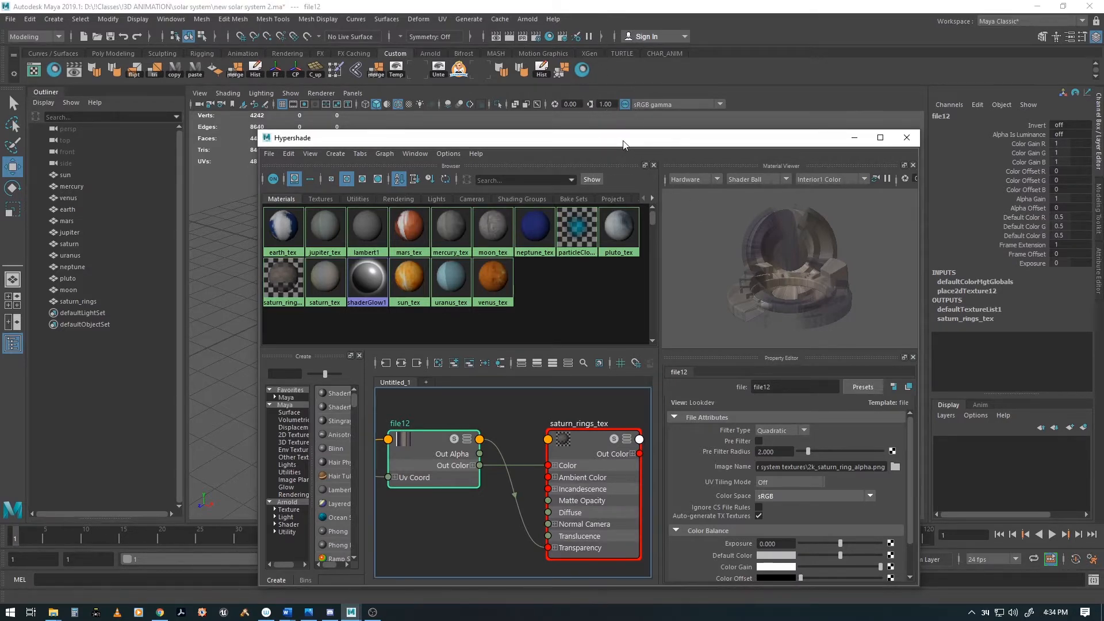
{"action": "key", "text": "ctrl+s"}
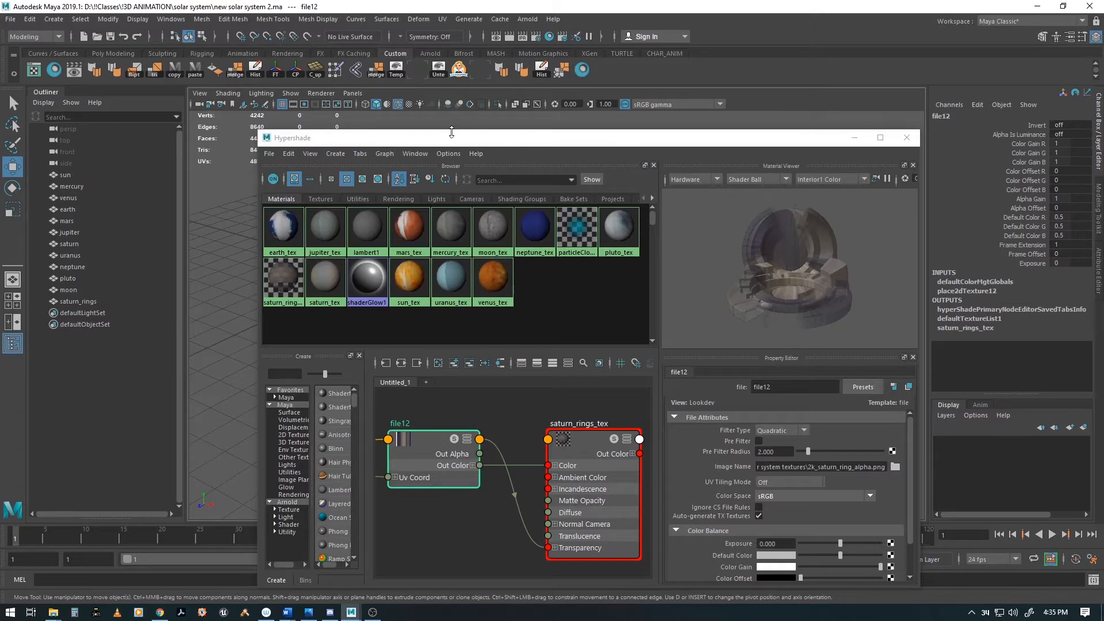
Move the Hypershade window clear of the planets and assign the sun_tex material to the sun sphere.
{"action": "left_click_drag", "start_coordinate": [410, 141], "coordinate": [758, 340]}
{"action": "middle_click_drag", "start_coordinate": [688, 264], "coordinate": [611, 188], "text": "alt"}
{"action": "left_click_drag", "start_coordinate": [610, 186], "coordinate": [603, 233], "text": "alt"}
{"action": "middle_click_drag", "start_coordinate": [603, 233], "coordinate": [650, 196], "text": "alt"}
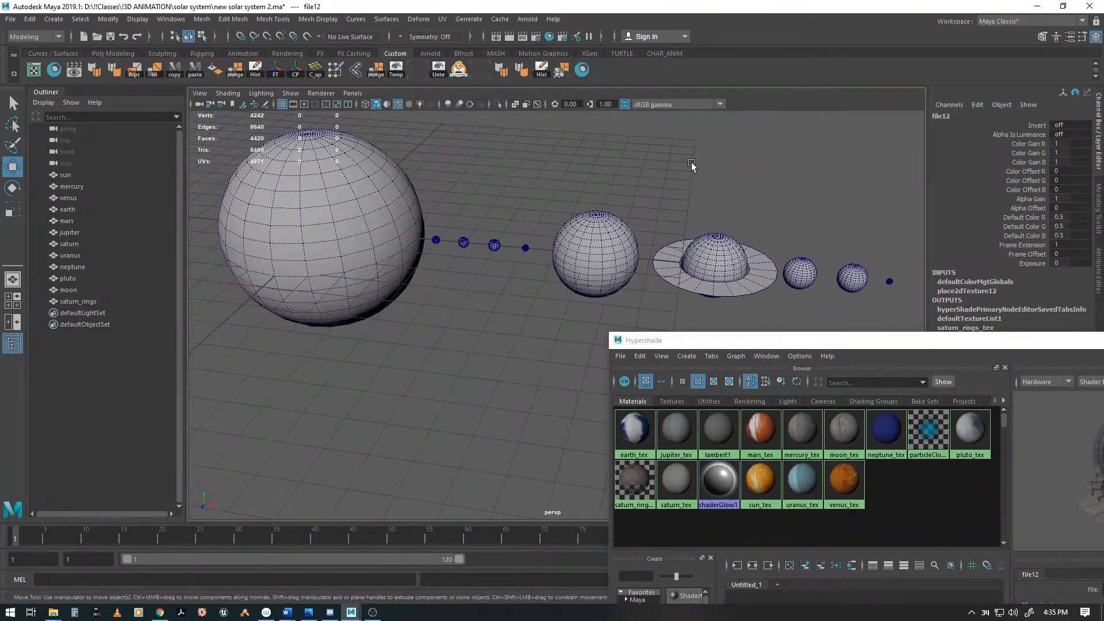
{"action": "left_click", "coordinate": [340, 202]}
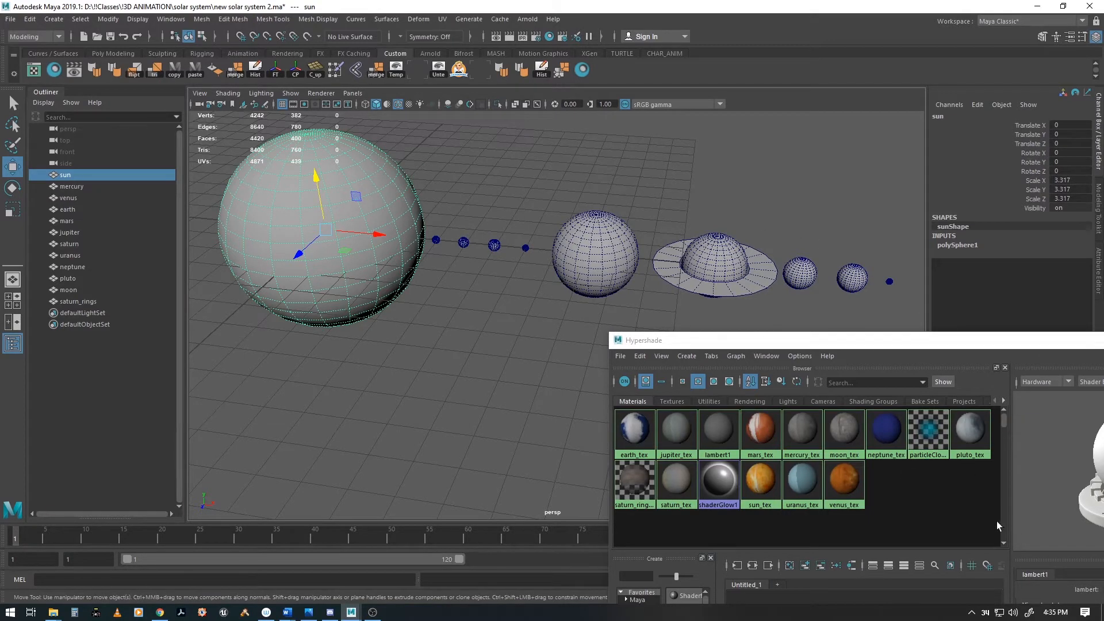
{"action": "right_click", "coordinate": [760, 482]}
{"action": "left_click", "coordinate": [758, 427]}
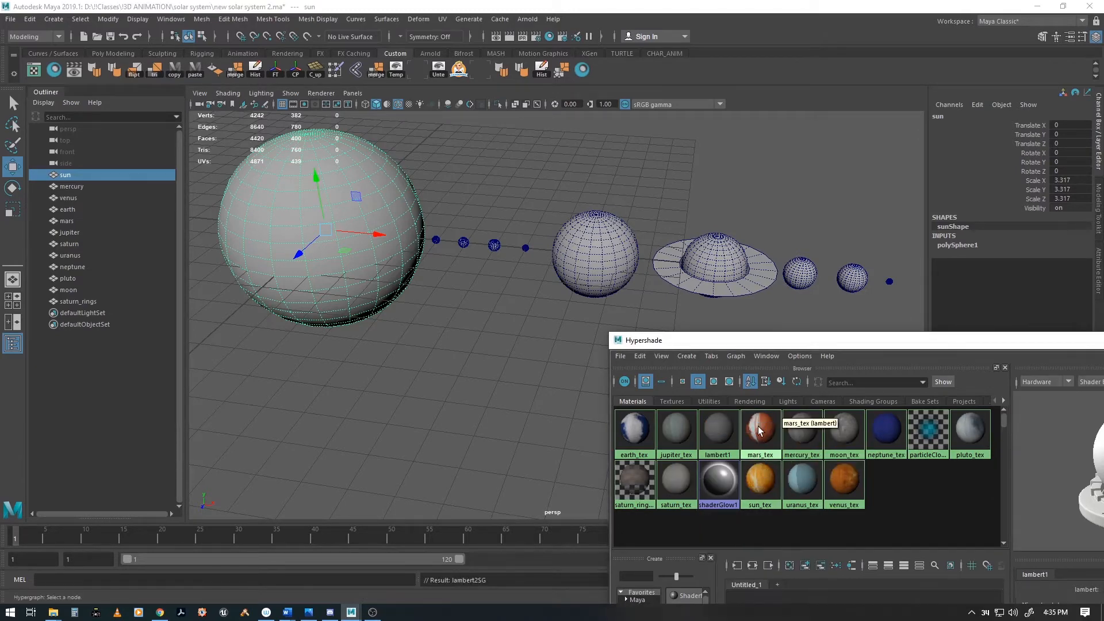
Display textures in the perspective viewport and turn off Wireframe on Shaded.
{"action": "middle_click_drag", "start_coordinate": [404, 319], "coordinate": [413, 330], "text": "alt"}
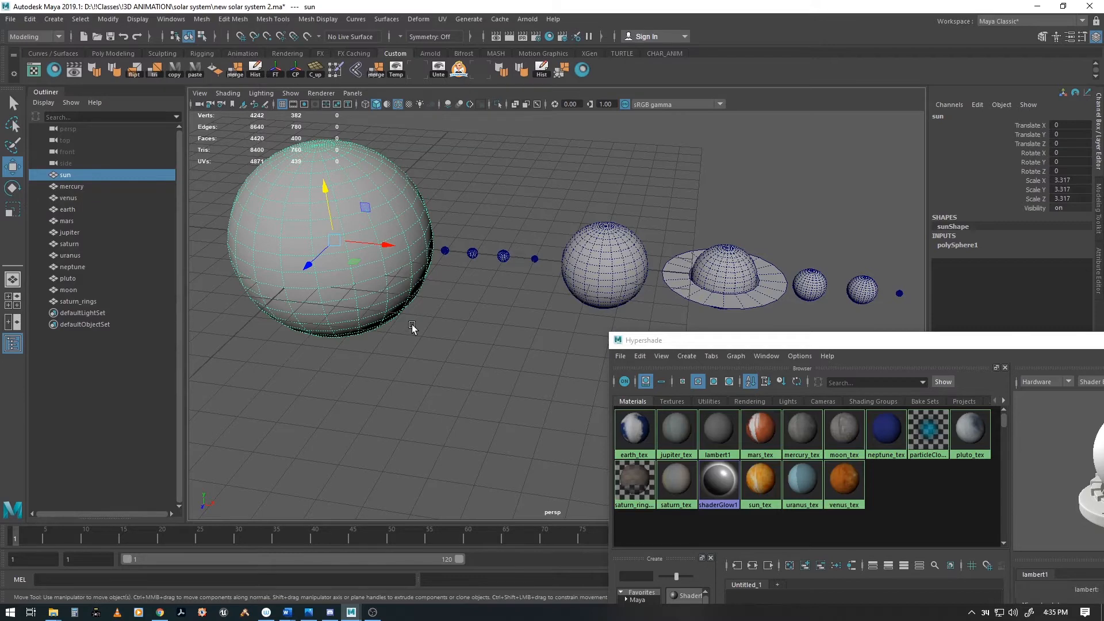
{"action": "key", "text": "6"}
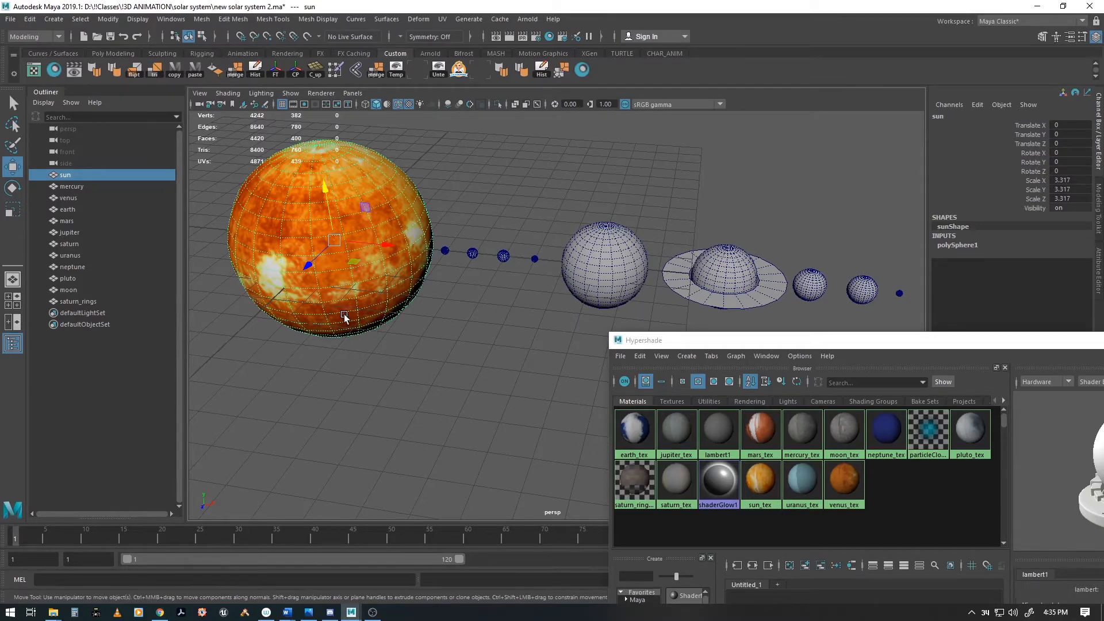
{"action": "left_click", "coordinate": [228, 92]}
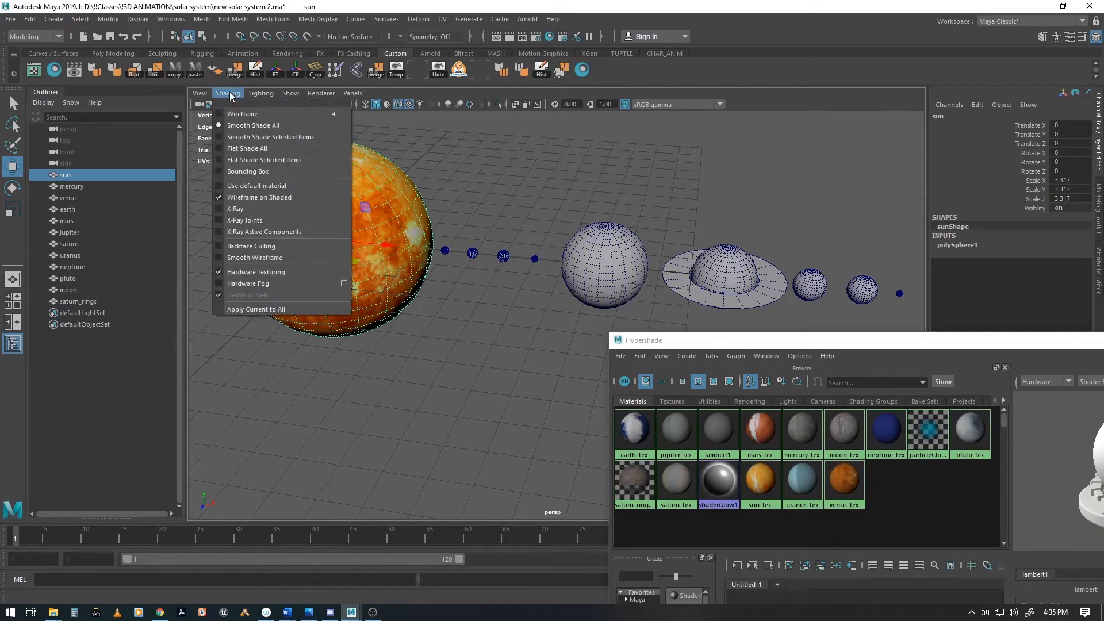
{"action": "left_click", "coordinate": [240, 202]}
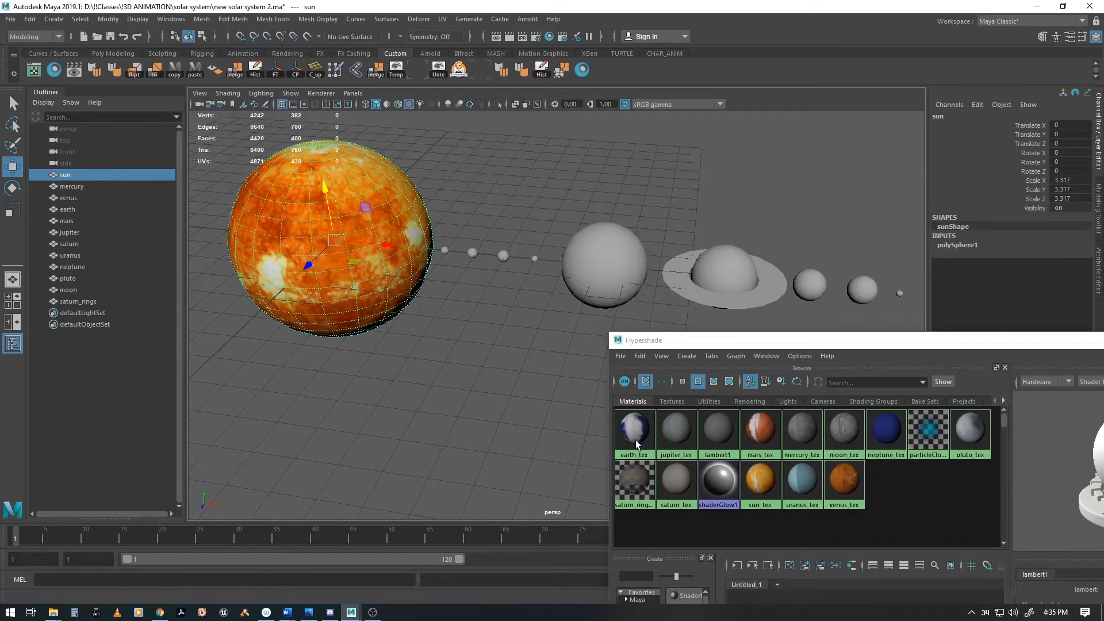
{"action": "left_click", "coordinate": [492, 383]}
{"action": "left_click", "coordinate": [445, 253]}
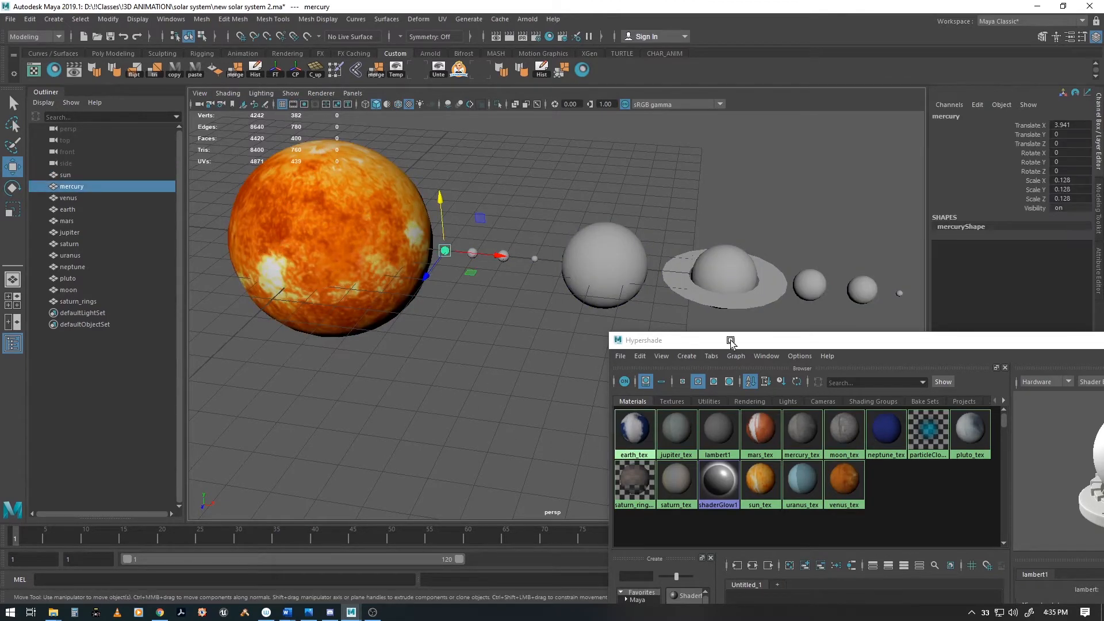
{"action": "left_click", "coordinate": [913, 345]}
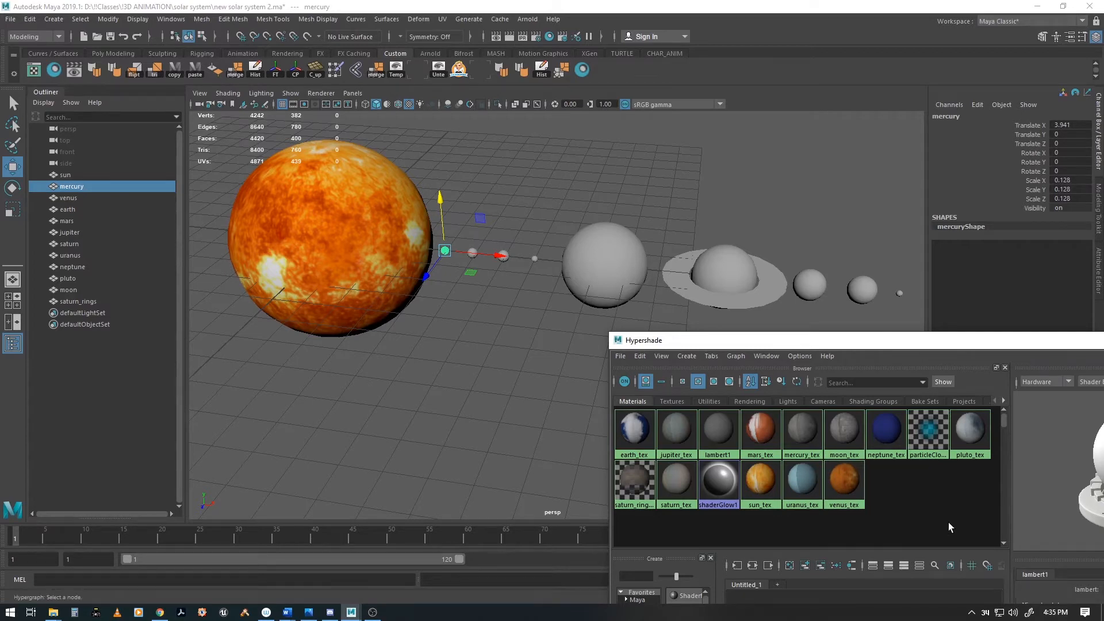
{"action": "left_click", "coordinate": [803, 430]}
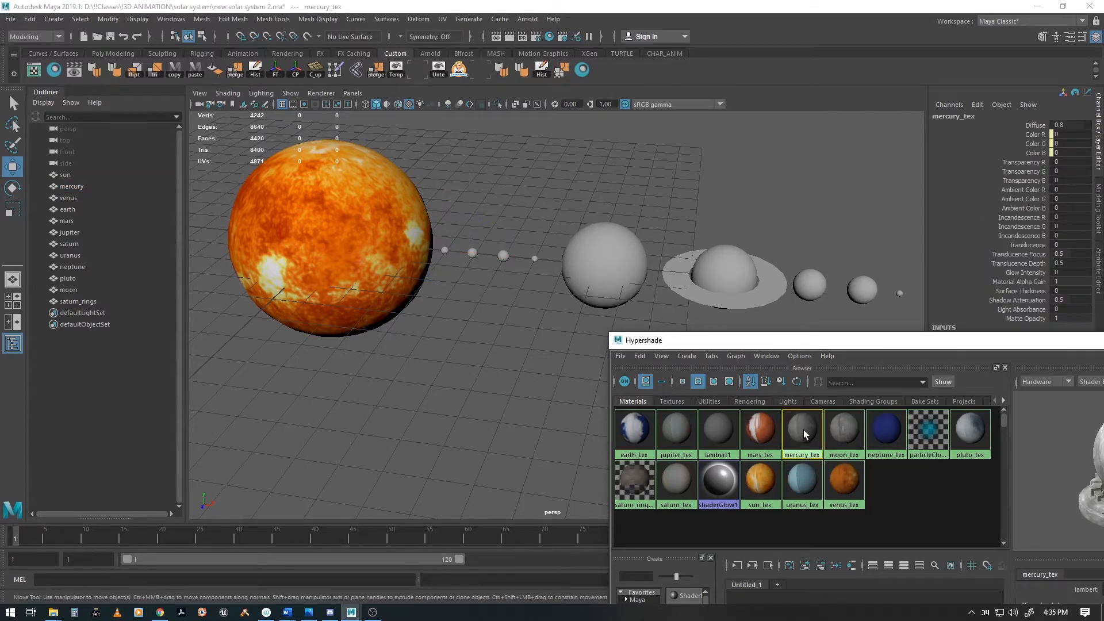
{"action": "right_click", "coordinate": [803, 430]}
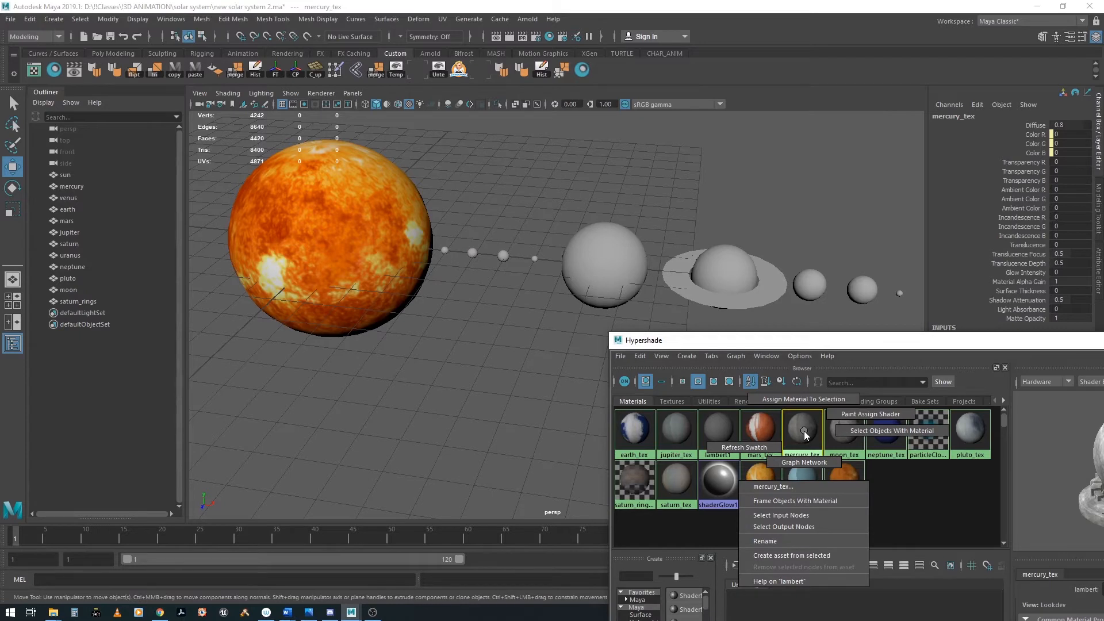
{"action": "middle_click_drag", "start_coordinate": [803, 431], "coordinate": [552, 159]}
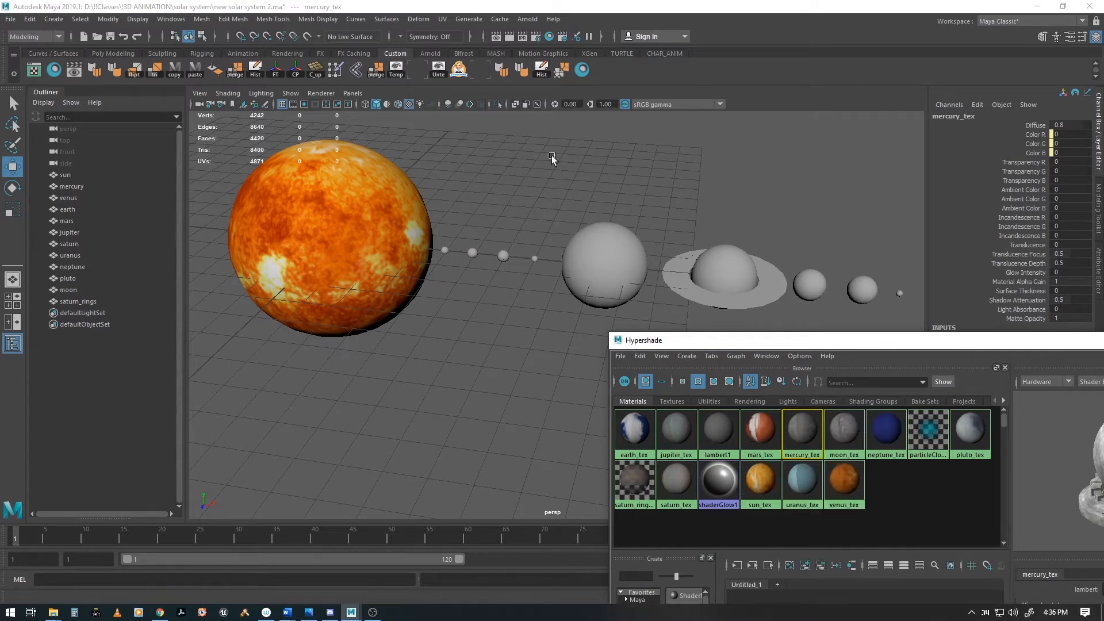
{"action": "middle_click_drag", "start_coordinate": [447, 247], "coordinate": [446, 249]}
Select the mercury sphere beside the sun and assign the mercury_tex material to it.
{"action": "left_click", "coordinate": [446, 251]}
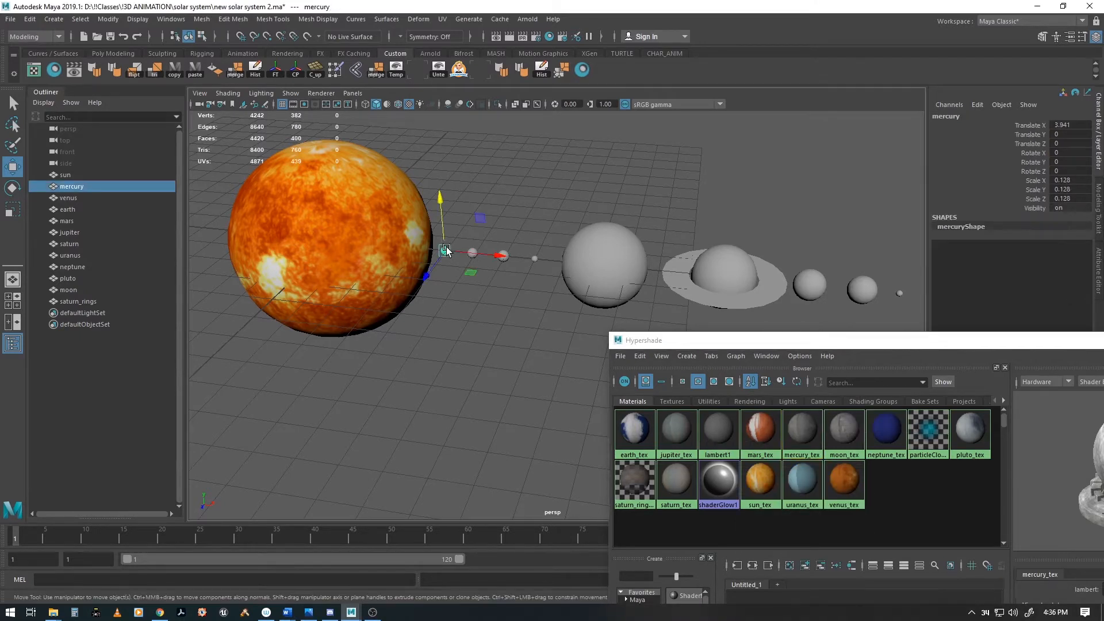
{"action": "right_click", "coordinate": [805, 427]}
{"action": "left_click", "coordinate": [801, 426]}
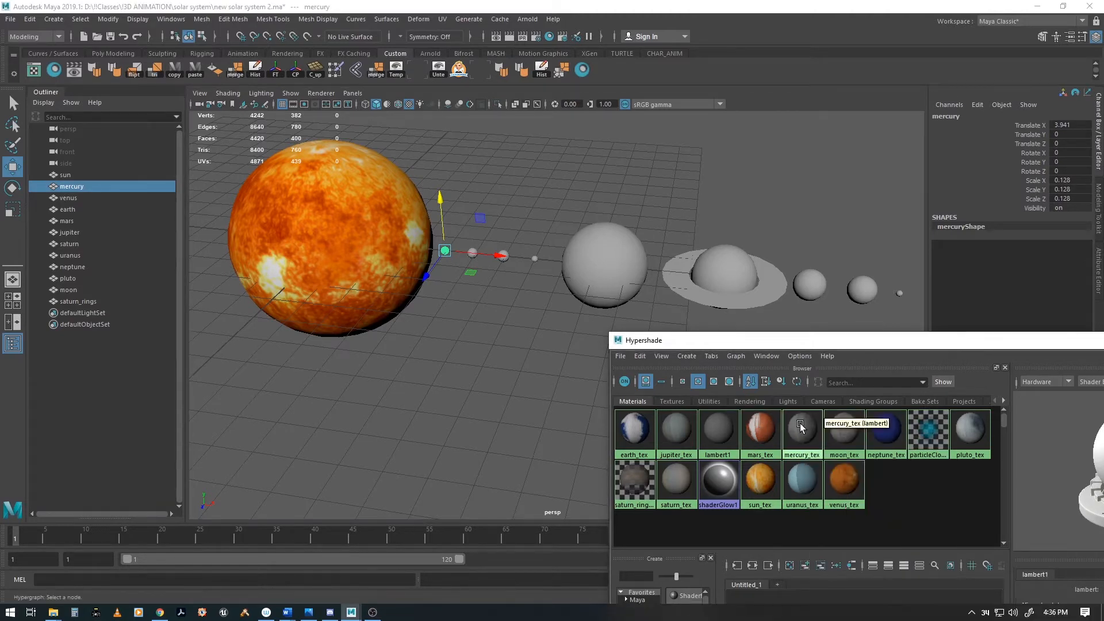
{"action": "right_click", "coordinate": [802, 428]}
{"action": "left_click", "coordinate": [801, 391]}
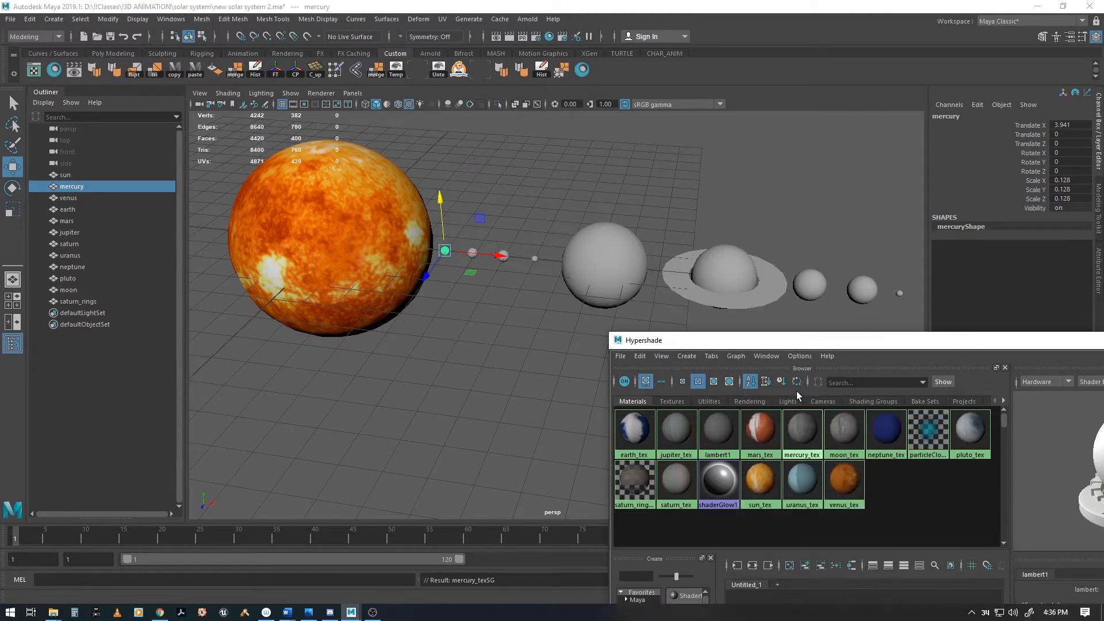
Assign the venus_tex material to the venus sphere and the earth_tex material to the earth sphere.
{"action": "left_click", "coordinate": [448, 371]}
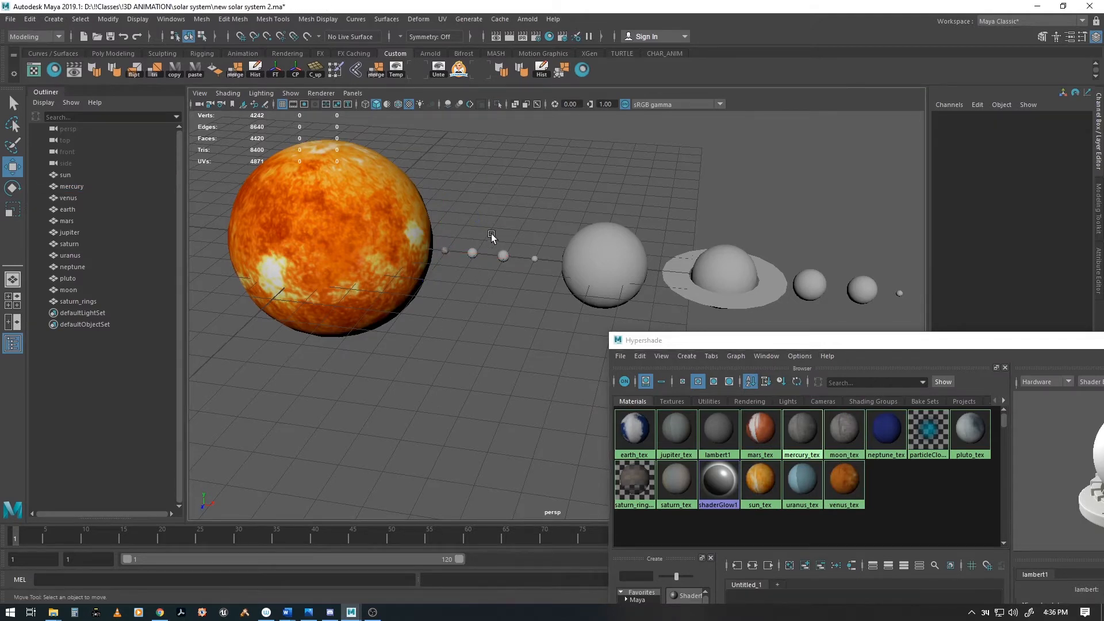
{"action": "left_click", "coordinate": [473, 254]}
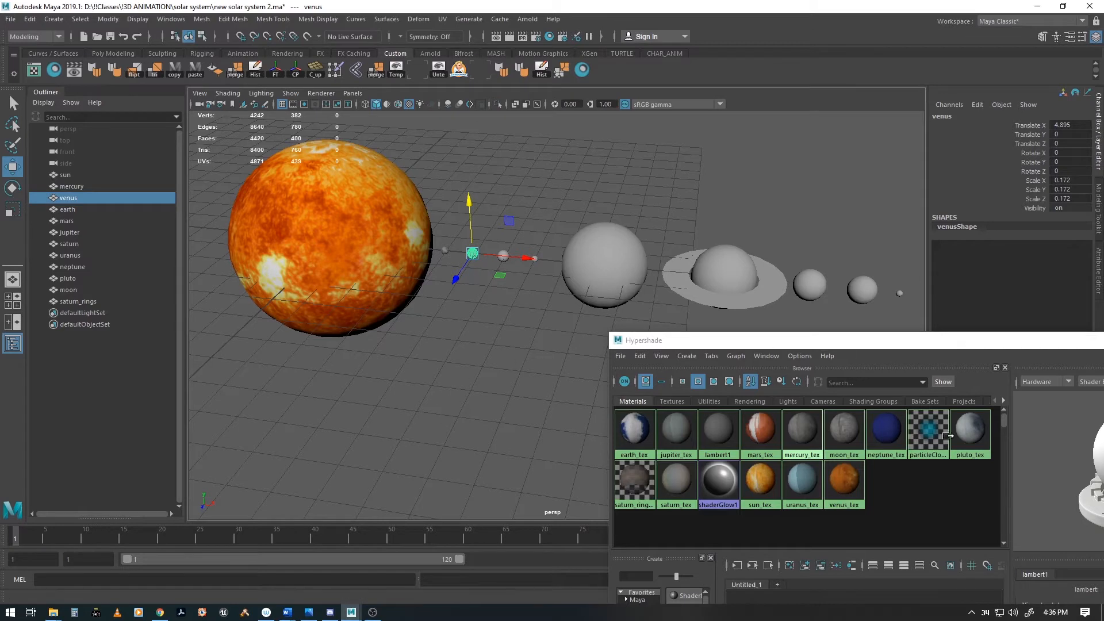
{"action": "right_click_drag", "start_coordinate": [845, 460], "coordinate": [849, 429]}
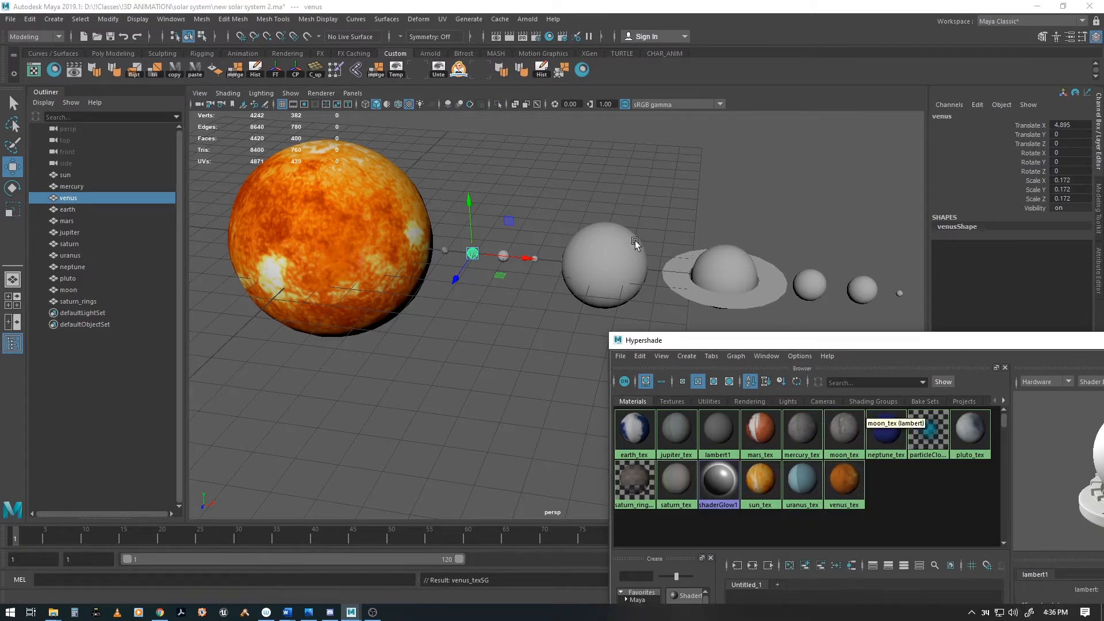
{"action": "key", "text": "q"}
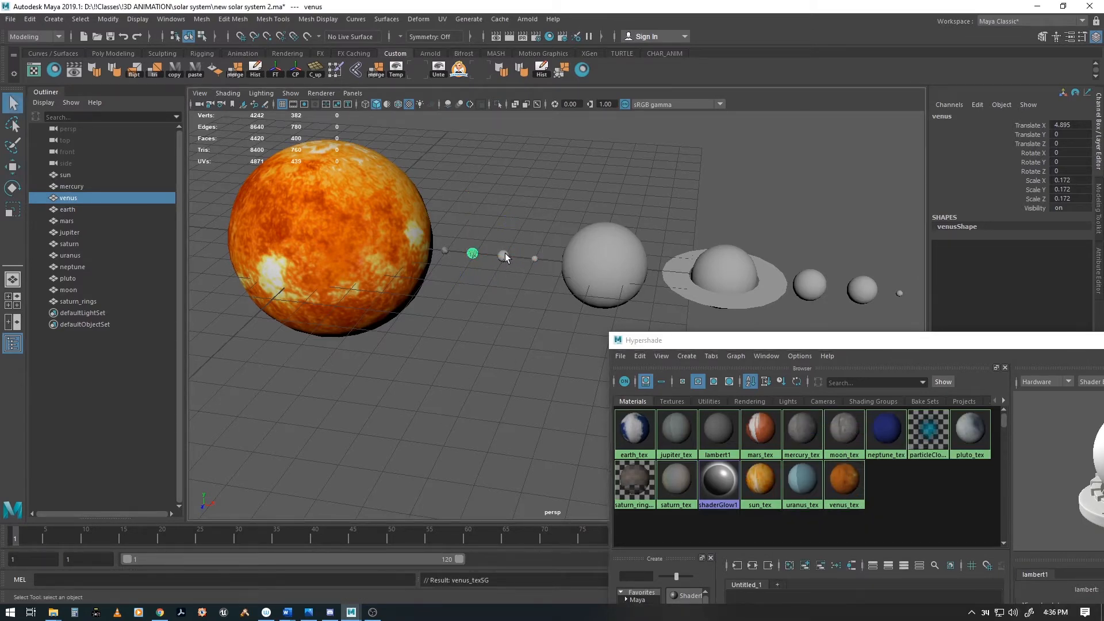
{"action": "left_click", "coordinate": [504, 256]}
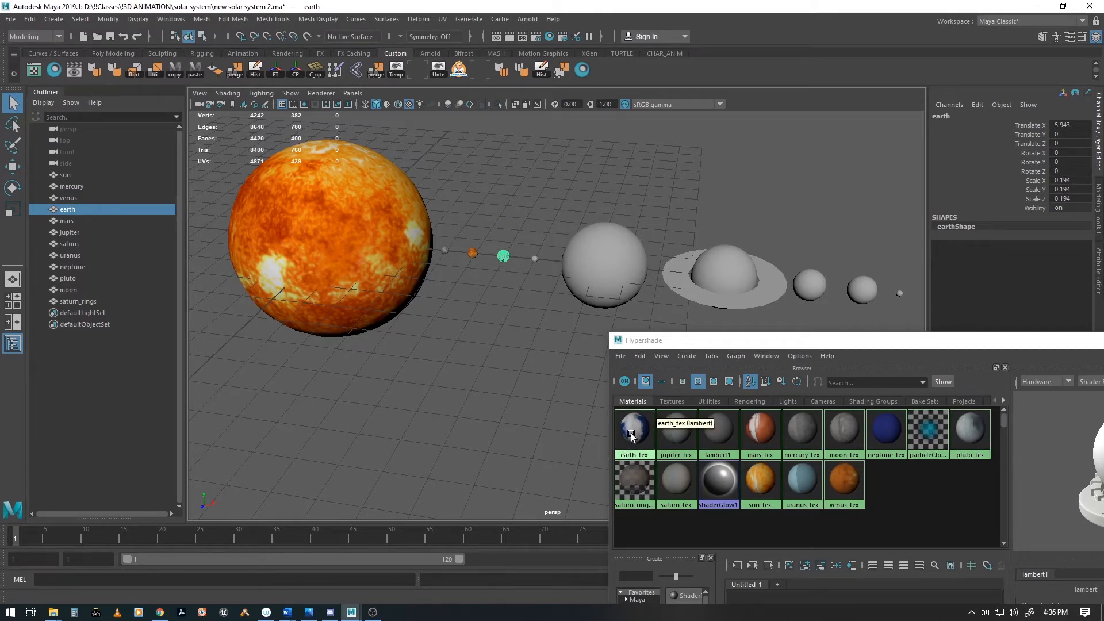
{"action": "right_click_drag", "start_coordinate": [628, 441], "coordinate": [625, 397]}
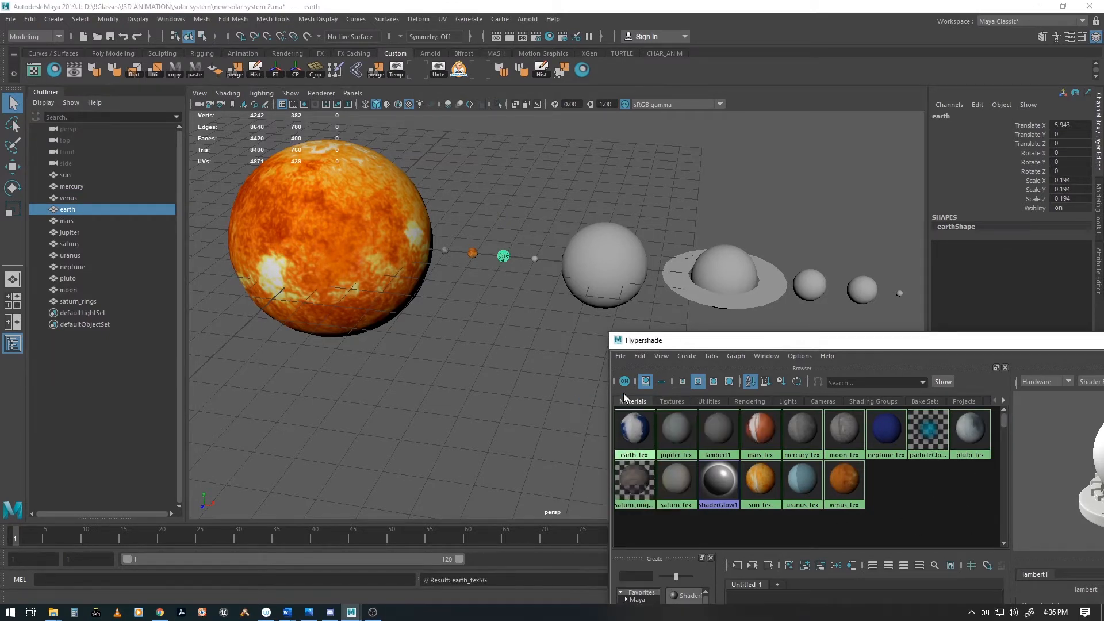
Assign the mars_tex material to the mars sphere and the jupiter_tex material to the jupiter sphere.
{"action": "left_click", "coordinate": [535, 257]}
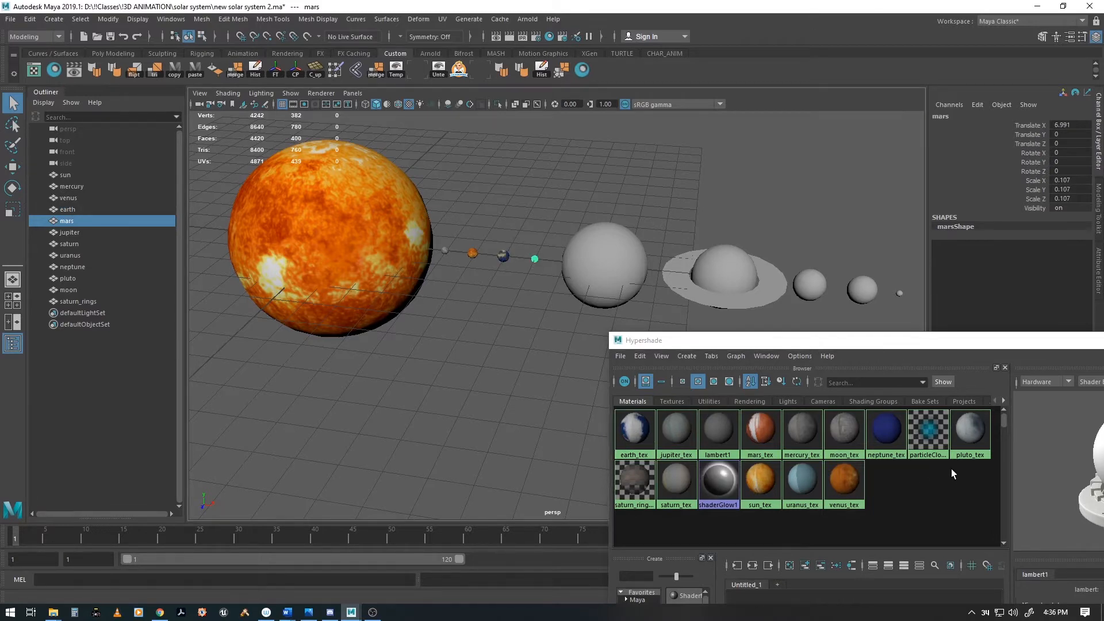
{"action": "right_click_drag", "start_coordinate": [767, 425], "coordinate": [768, 388]}
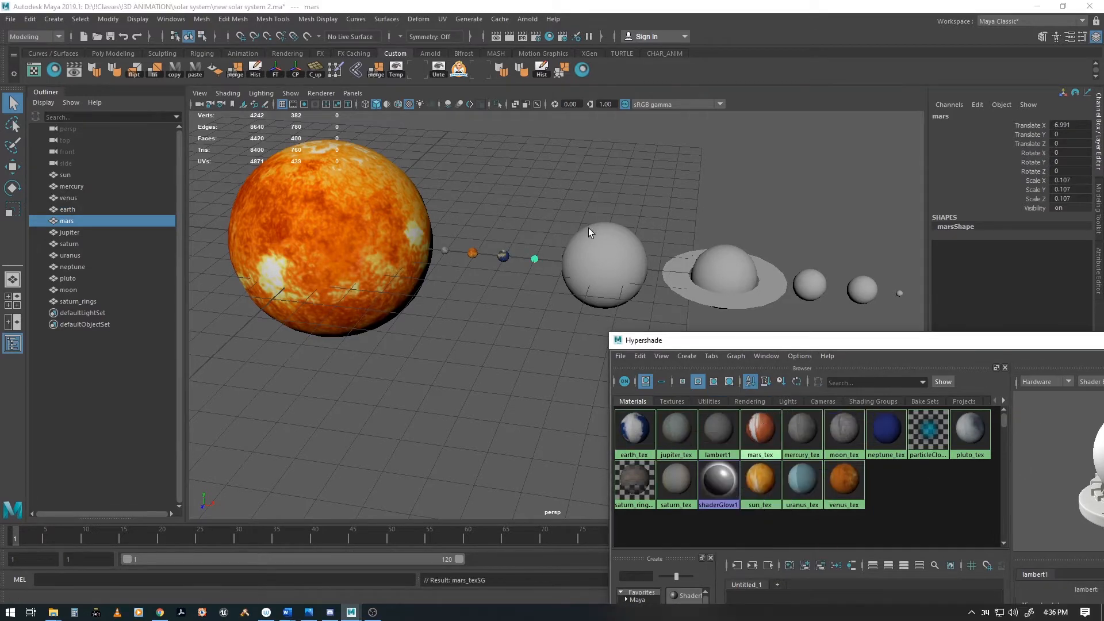
{"action": "left_click", "coordinate": [592, 249]}
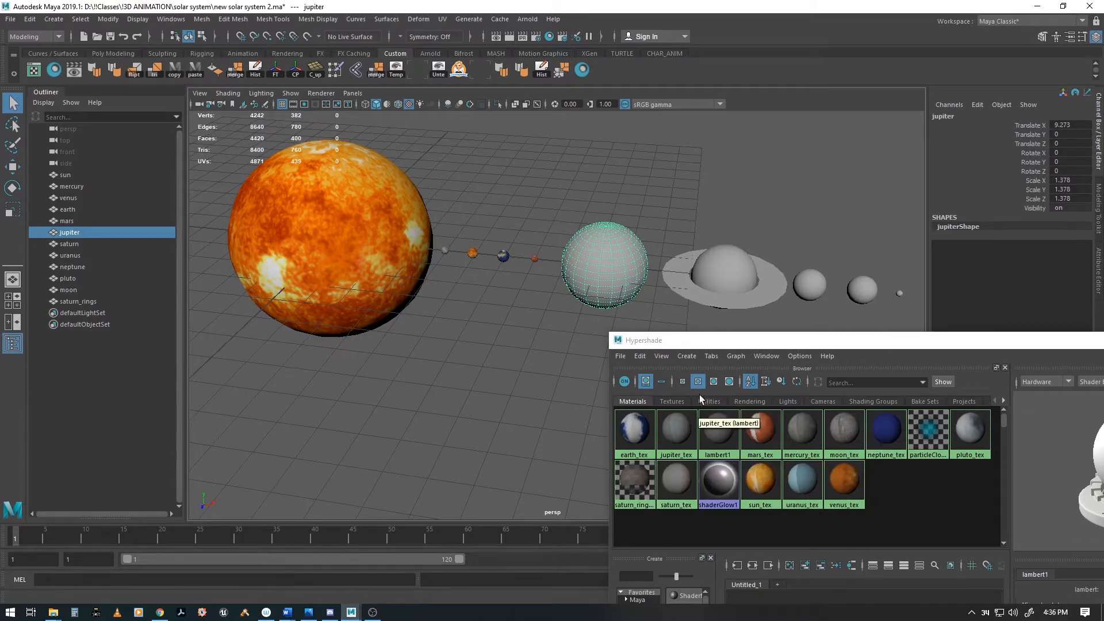
{"action": "right_click_drag", "start_coordinate": [670, 425], "coordinate": [667, 401]}
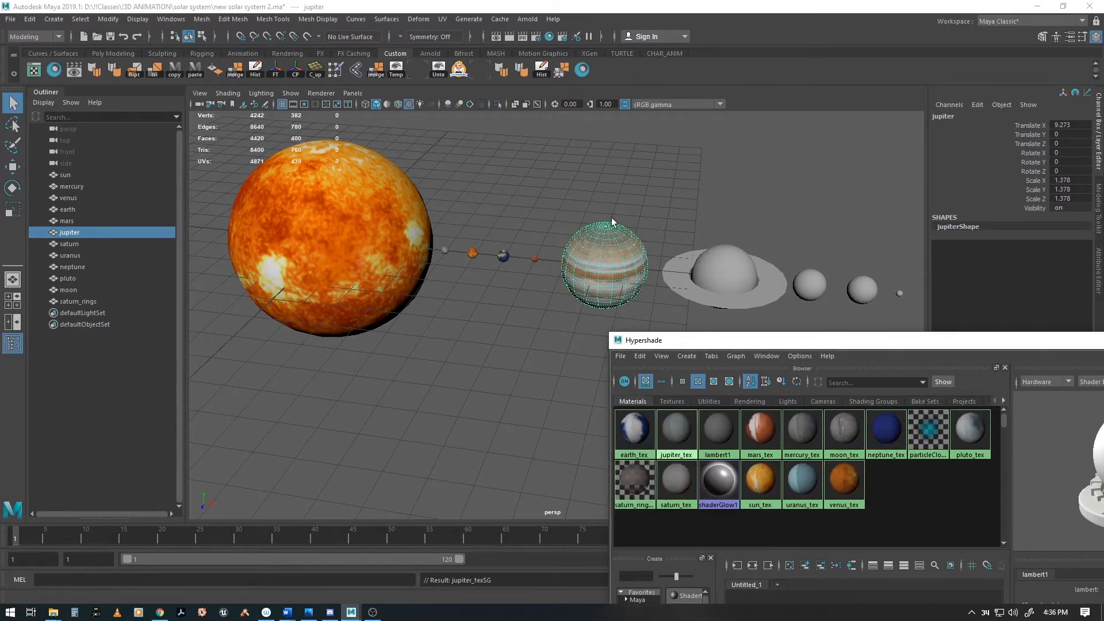
Assign the saturn_tex material to the saturn sphere and the saturn rings material to the saturn_rings object.
{"action": "left_click", "coordinate": [720, 276]}
{"action": "right_click_drag", "start_coordinate": [667, 460], "coordinate": [667, 428]}
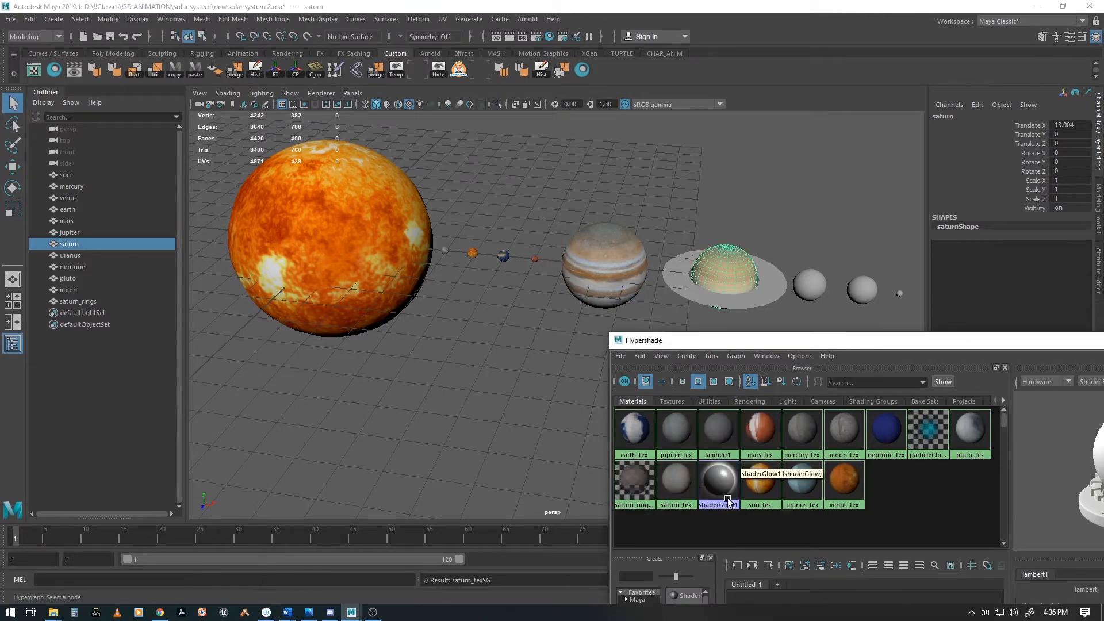
{"action": "left_click", "coordinate": [765, 295]}
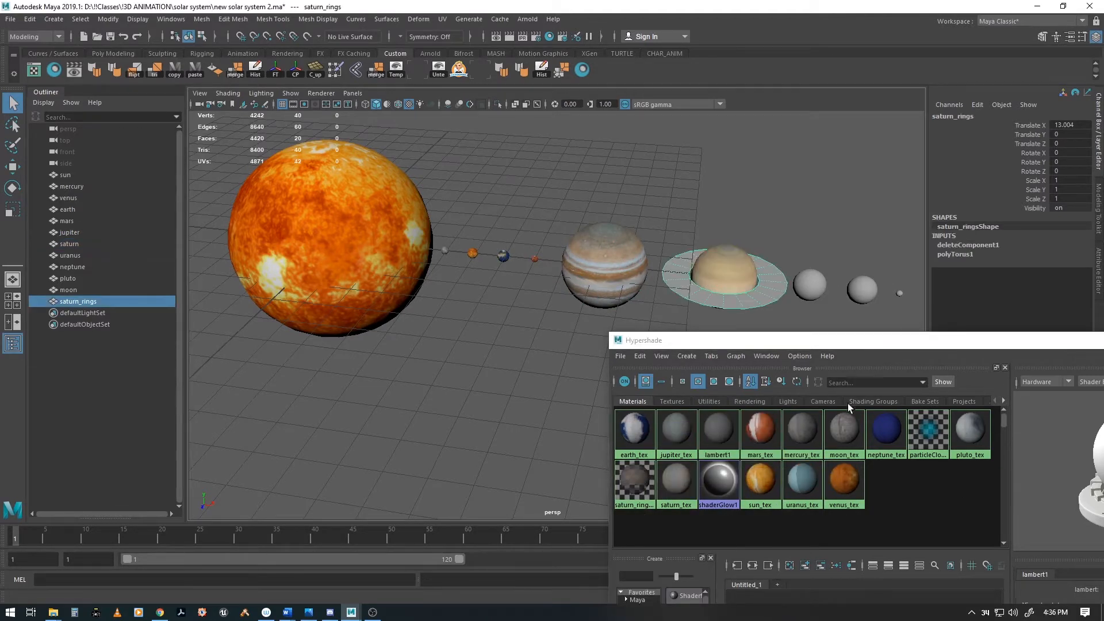
{"action": "right_click_drag", "start_coordinate": [637, 482], "coordinate": [639, 430]}
Assign the uranus_tex material to the uranus sphere and the neptune_tex material to the neptune sphere.
{"action": "left_click", "coordinate": [810, 282]}
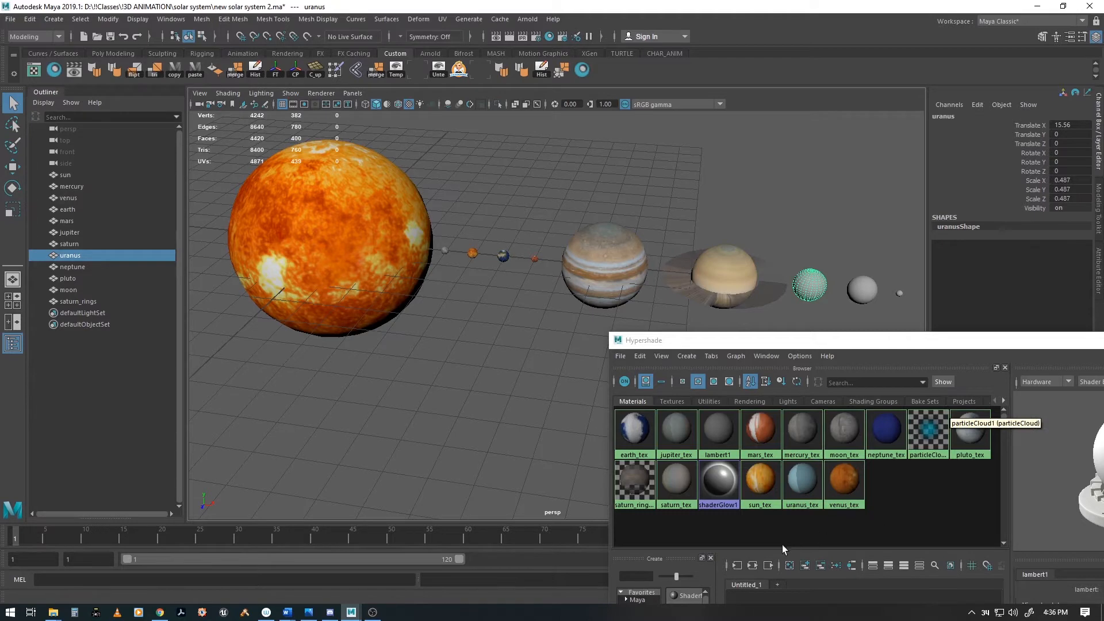
{"action": "right_click_drag", "start_coordinate": [805, 481], "coordinate": [877, 395]}
{"action": "left_click", "coordinate": [863, 287]}
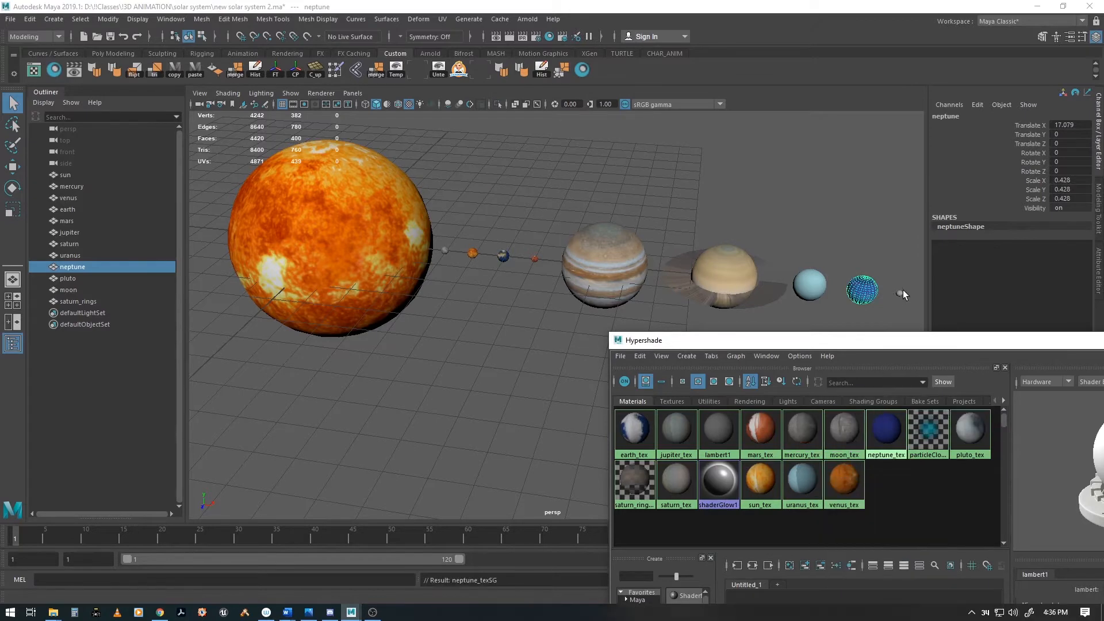
Assign the pluto_tex material to the small pluto sphere and close the Hypershade window.
{"action": "left_click", "coordinate": [900, 292]}
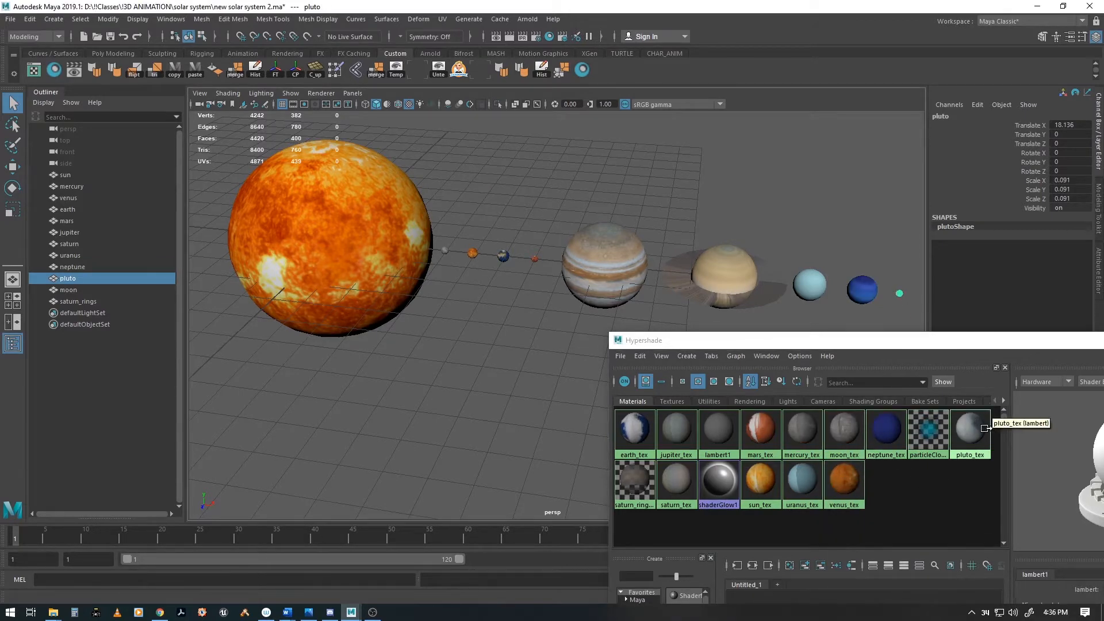
{"action": "right_click_drag", "start_coordinate": [972, 431], "coordinate": [969, 395]}
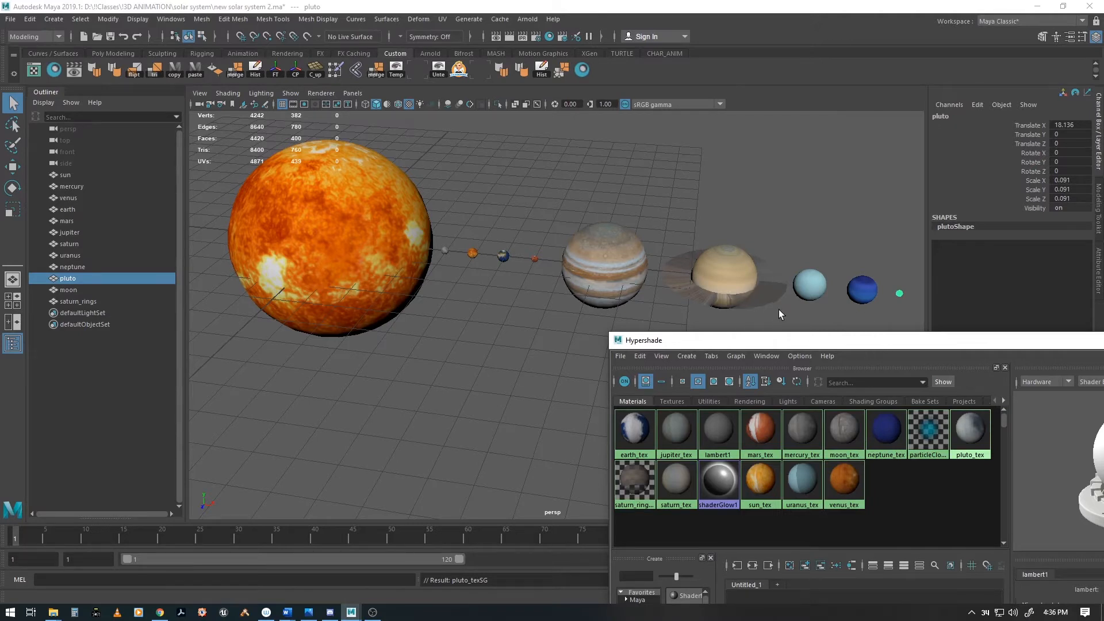
{"action": "left_click_drag", "start_coordinate": [867, 343], "coordinate": [584, 354]}
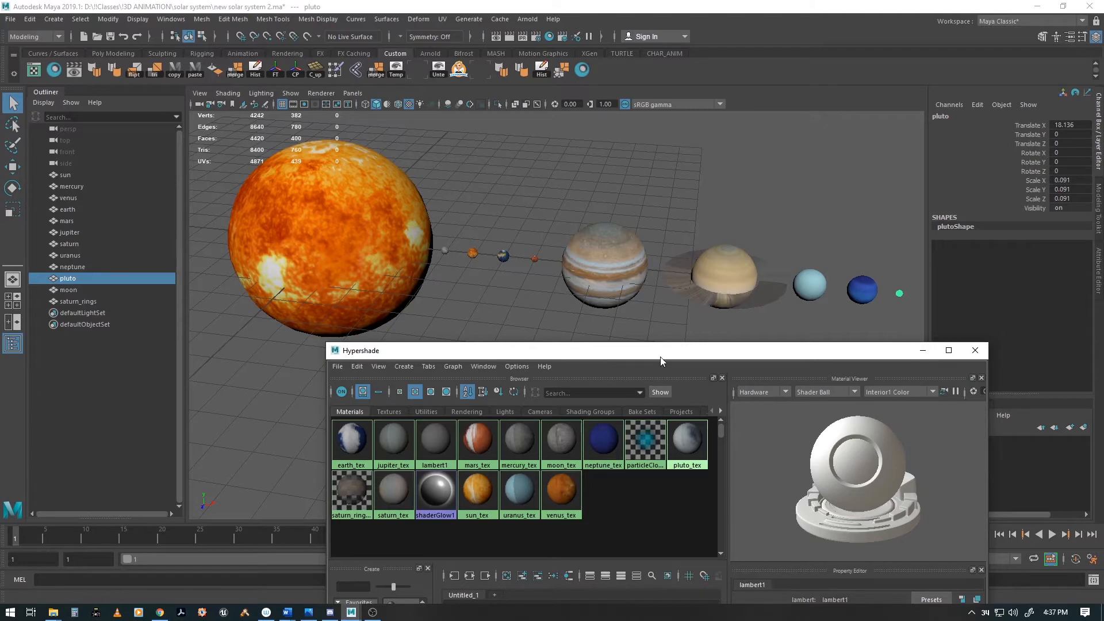
{"action": "left_click", "coordinate": [974, 353]}
Select the rings around Saturn and save the scene.
{"action": "middle_click_drag", "start_coordinate": [728, 351], "coordinate": [595, 384], "text": "alt"}
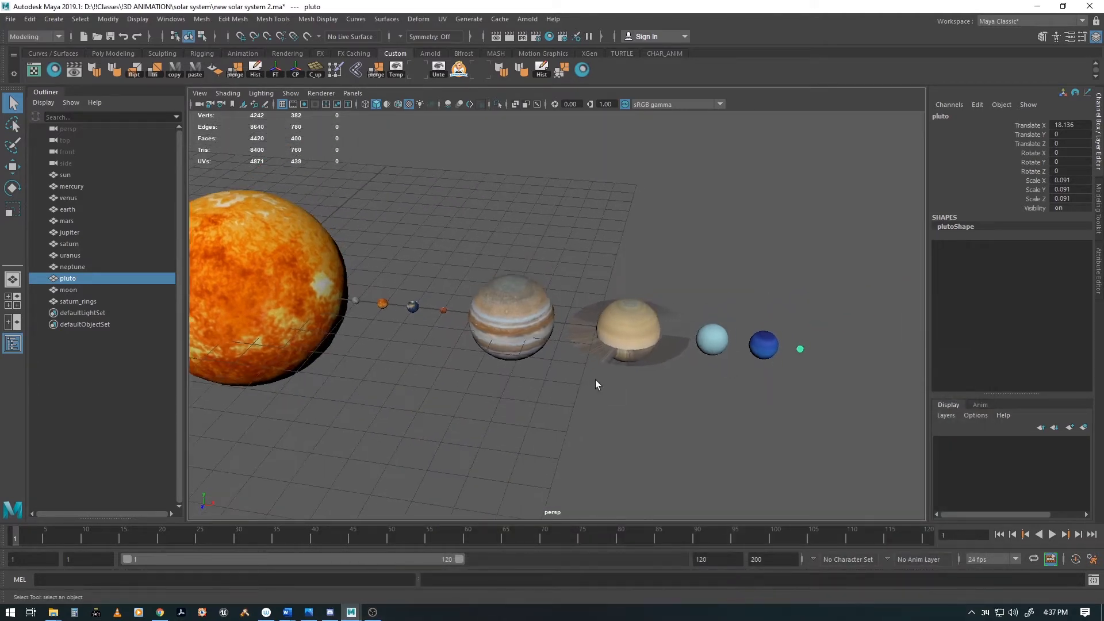
{"action": "left_click_drag", "start_coordinate": [596, 384], "coordinate": [731, 398], "text": "alt"}
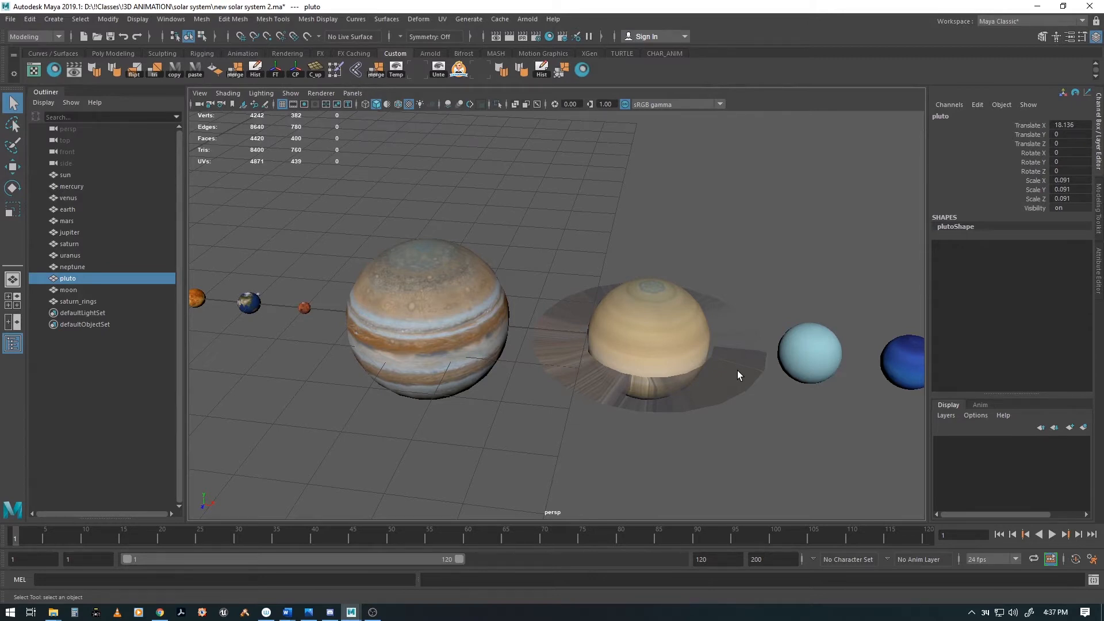
{"action": "left_click", "coordinate": [737, 371]}
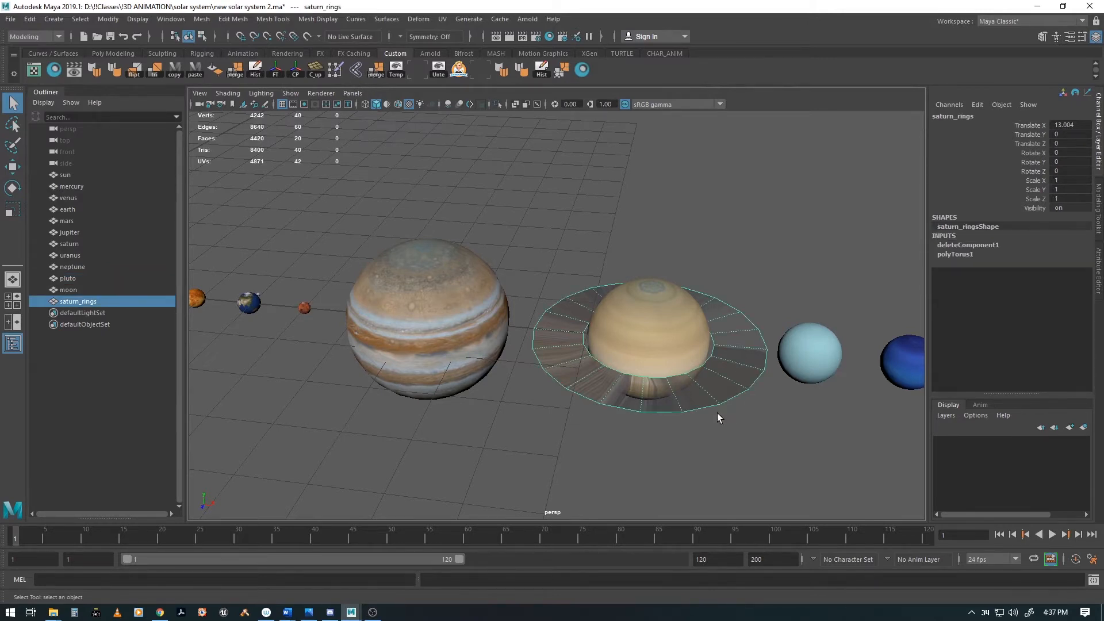
{"action": "left_click_drag", "start_coordinate": [717, 413], "coordinate": [848, 391], "text": "alt"}
{"action": "key", "text": "ctrl+s"}
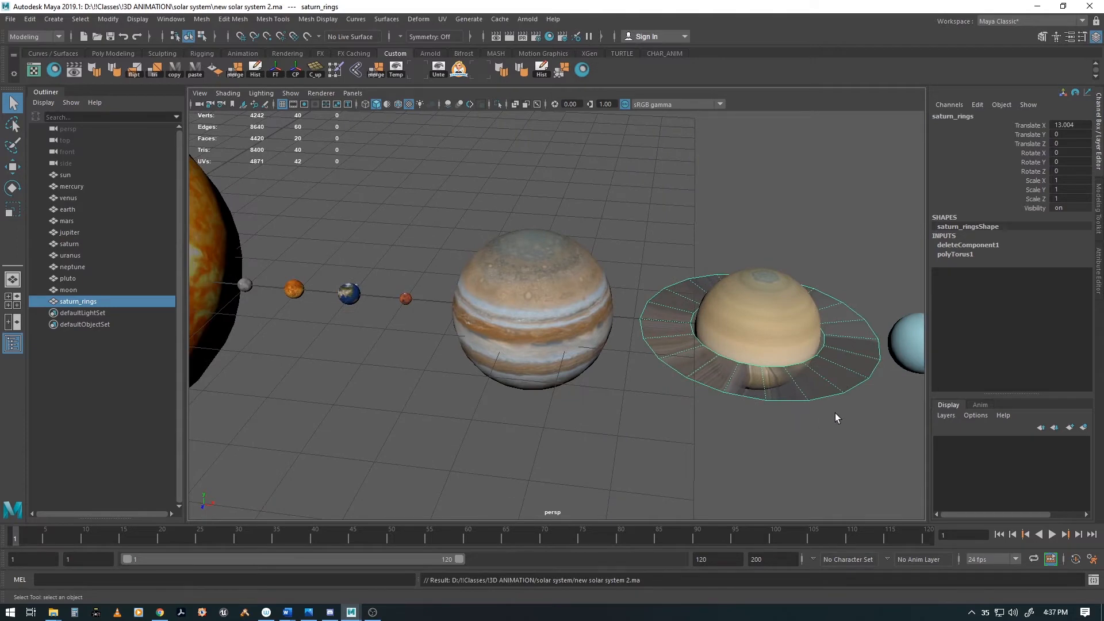
Get a close view of Saturn's rings and open the UV Editor for them.
{"action": "right_click_drag", "start_coordinate": [835, 413], "coordinate": [798, 391], "text": "alt"}
{"action": "middle_click_drag", "start_coordinate": [796, 390], "coordinate": [699, 388], "text": "alt"}
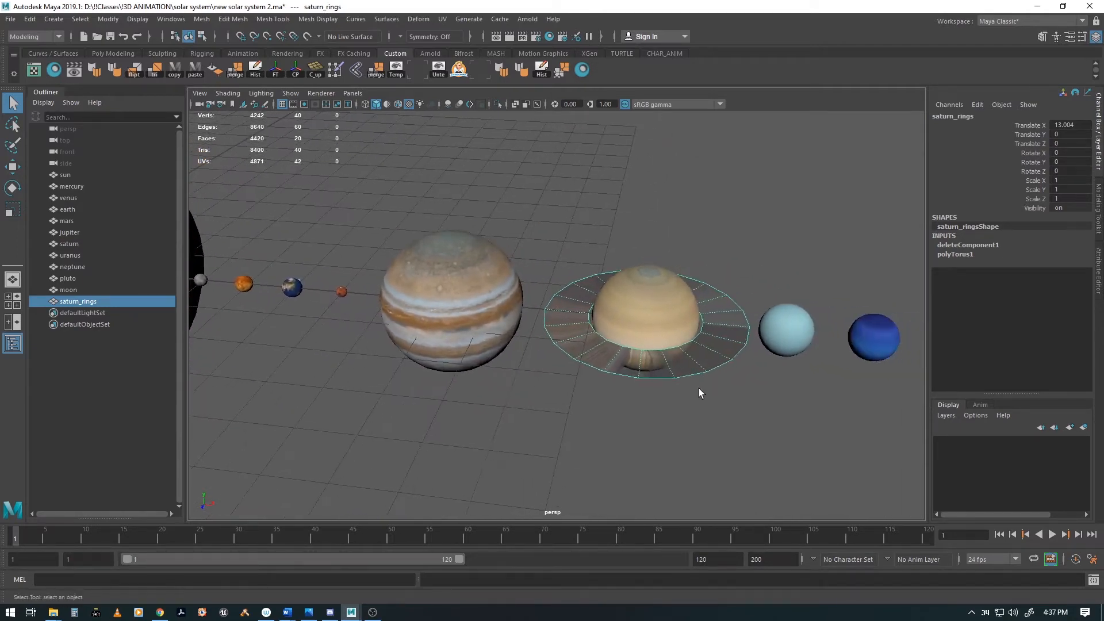
{"action": "left_click_drag", "start_coordinate": [699, 388], "coordinate": [675, 408], "text": "alt"}
{"action": "right_click_drag", "start_coordinate": [675, 407], "coordinate": [840, 411], "text": "alt"}
{"action": "middle_click_drag", "start_coordinate": [832, 410], "coordinate": [830, 382], "text": "alt"}
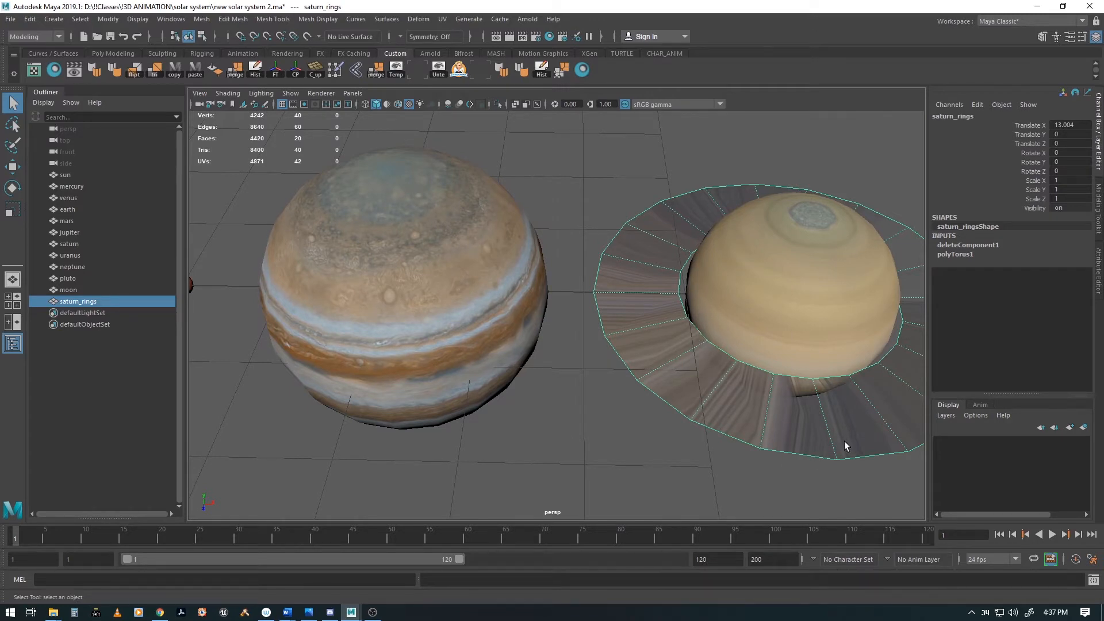
{"action": "left_click", "coordinate": [169, 20]}
{"action": "mouse_move", "coordinate": [192, 71]}
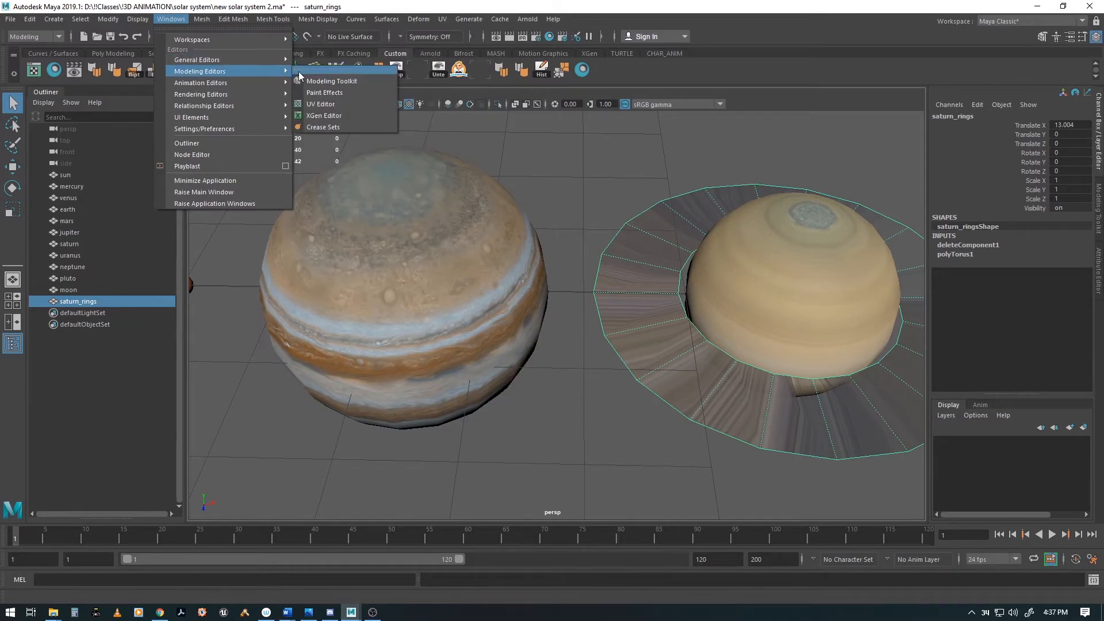
{"action": "left_click", "coordinate": [315, 100]}
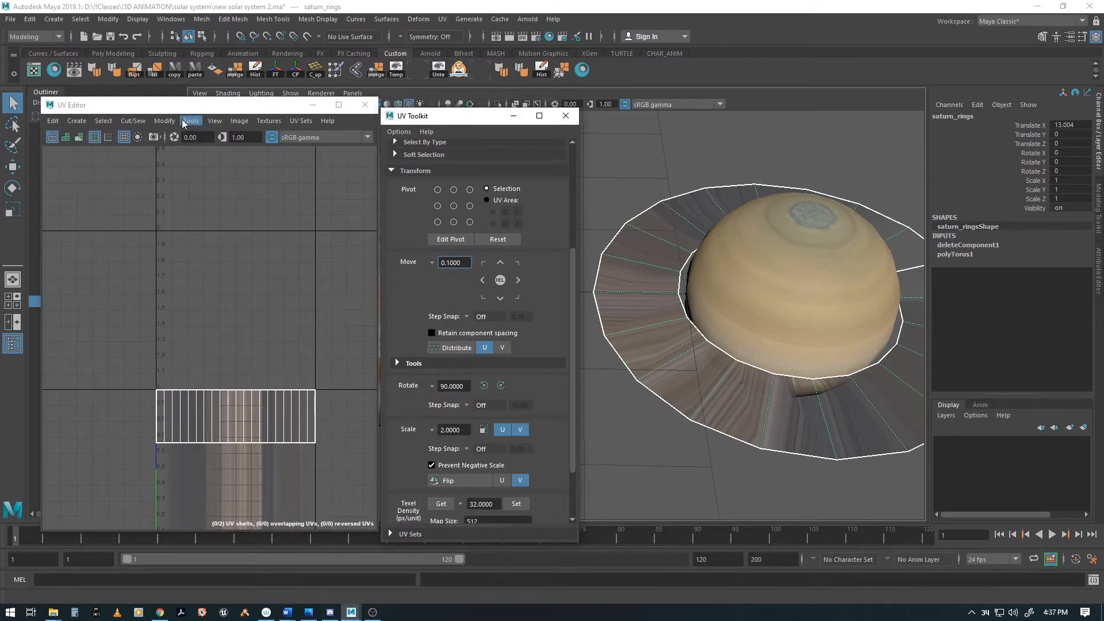
Dock the floating UV Toolkit beside the UV layout in the UV Editor window.
{"action": "left_click", "coordinate": [230, 122]}
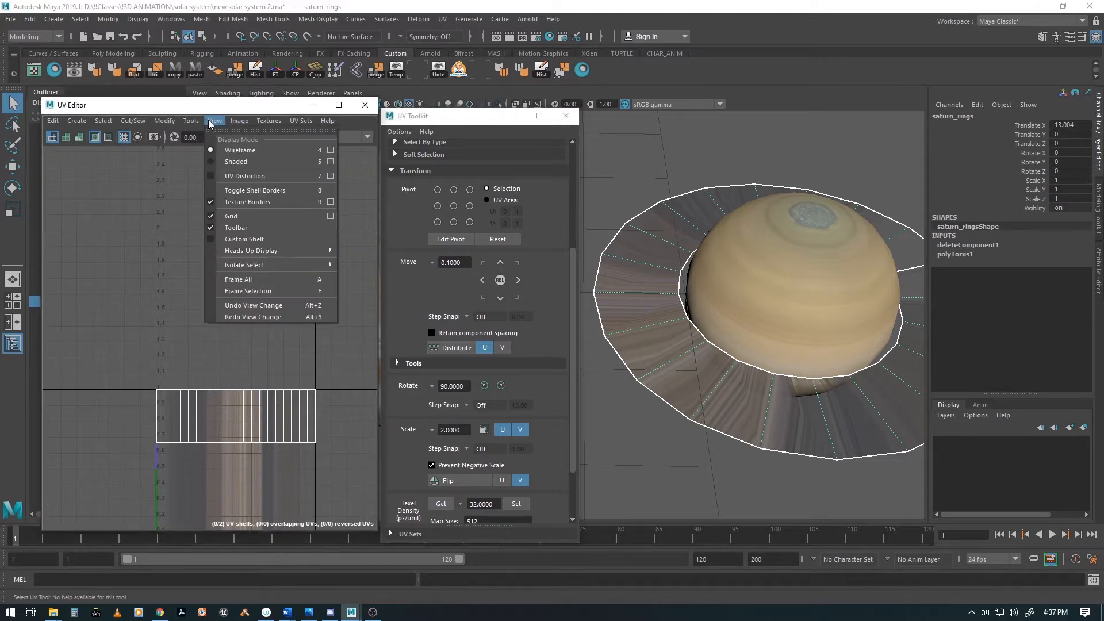
{"action": "mouse_move", "coordinate": [192, 128]}
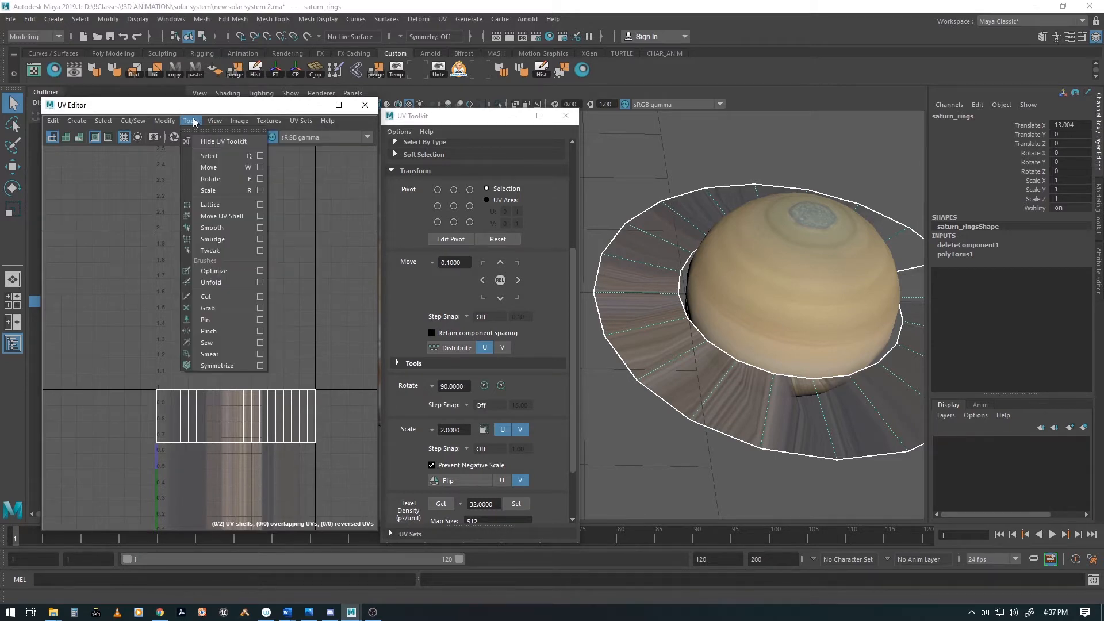
{"action": "left_click", "coordinate": [195, 122]}
{"action": "left_click_drag", "start_coordinate": [472, 121], "coordinate": [375, 140]}
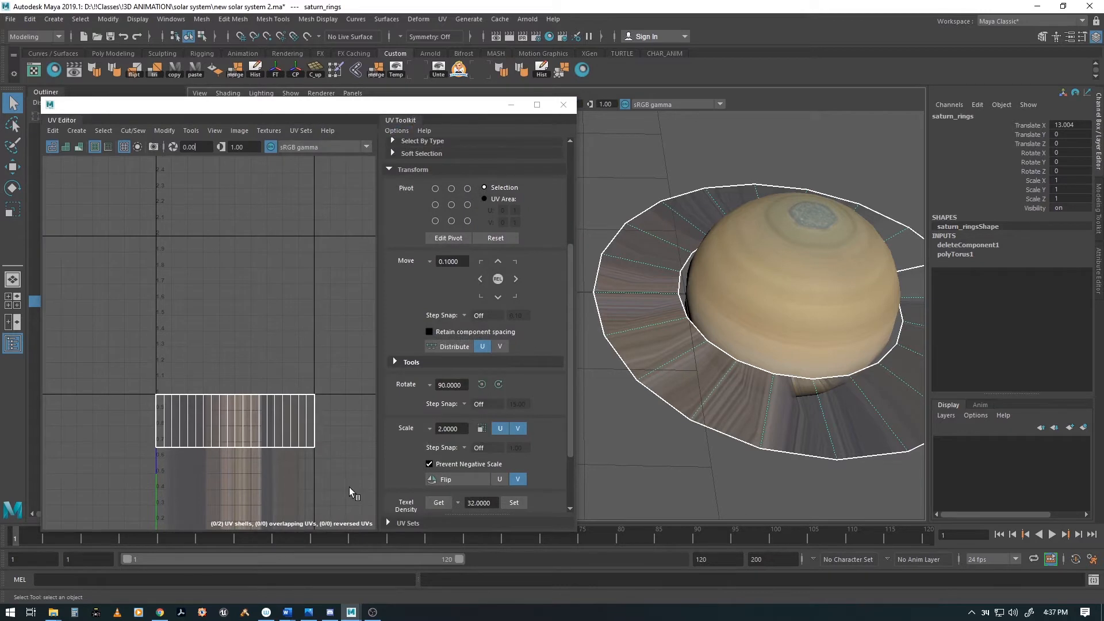
Switch the UV Editor to UV Shell selection and select the rings' UV shell with the Move tool.
{"action": "right_click", "coordinate": [248, 423]}
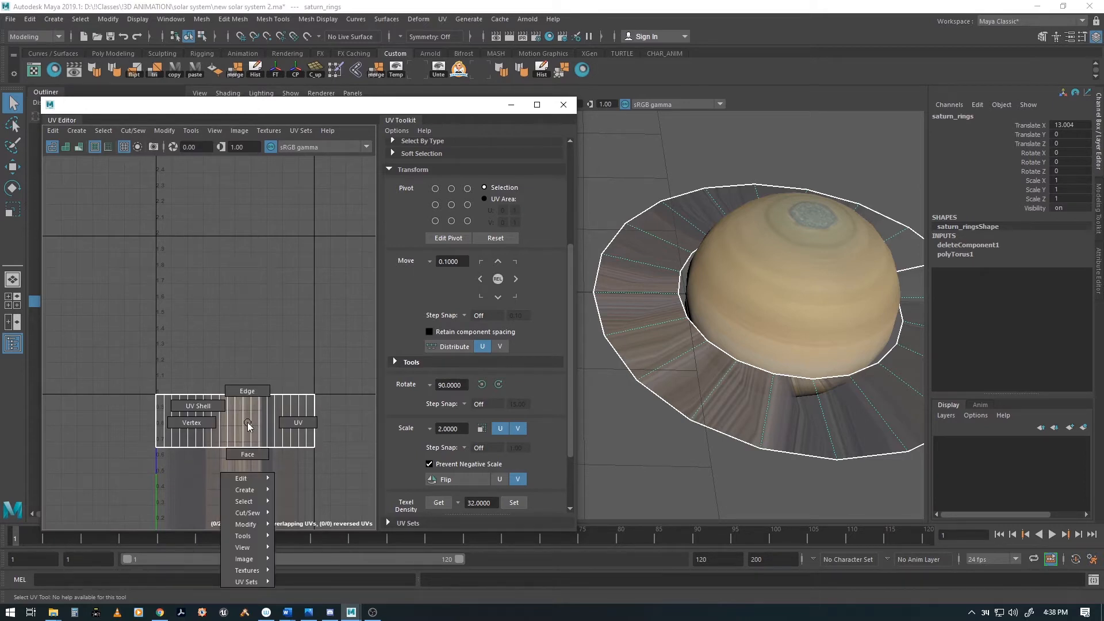
{"action": "right_click_drag", "start_coordinate": [248, 425], "coordinate": [210, 405]}
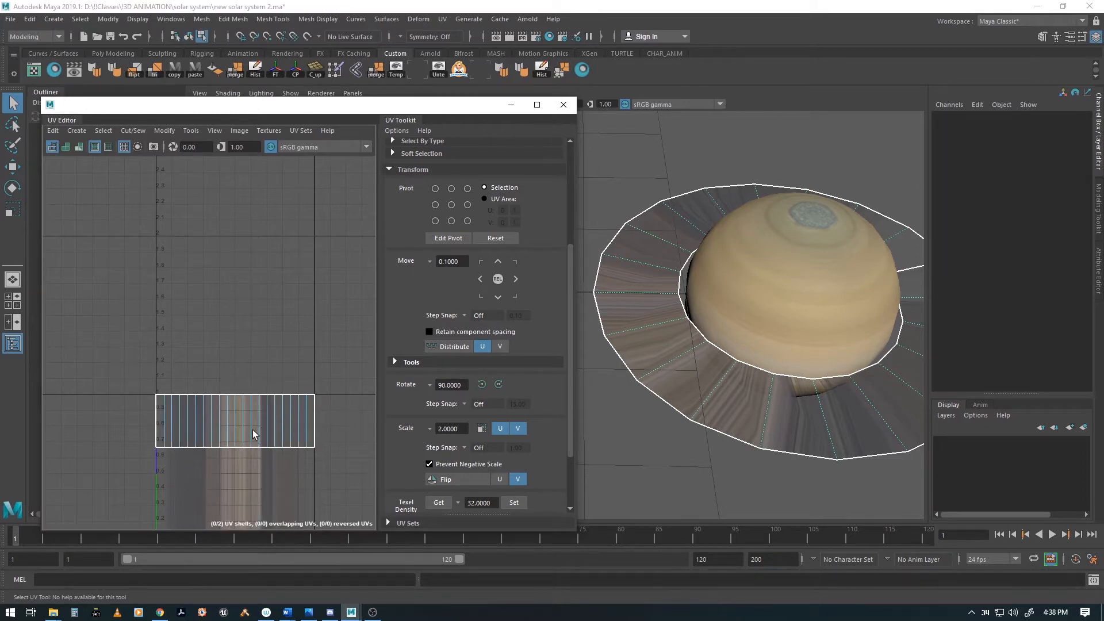
{"action": "key", "text": "w"}
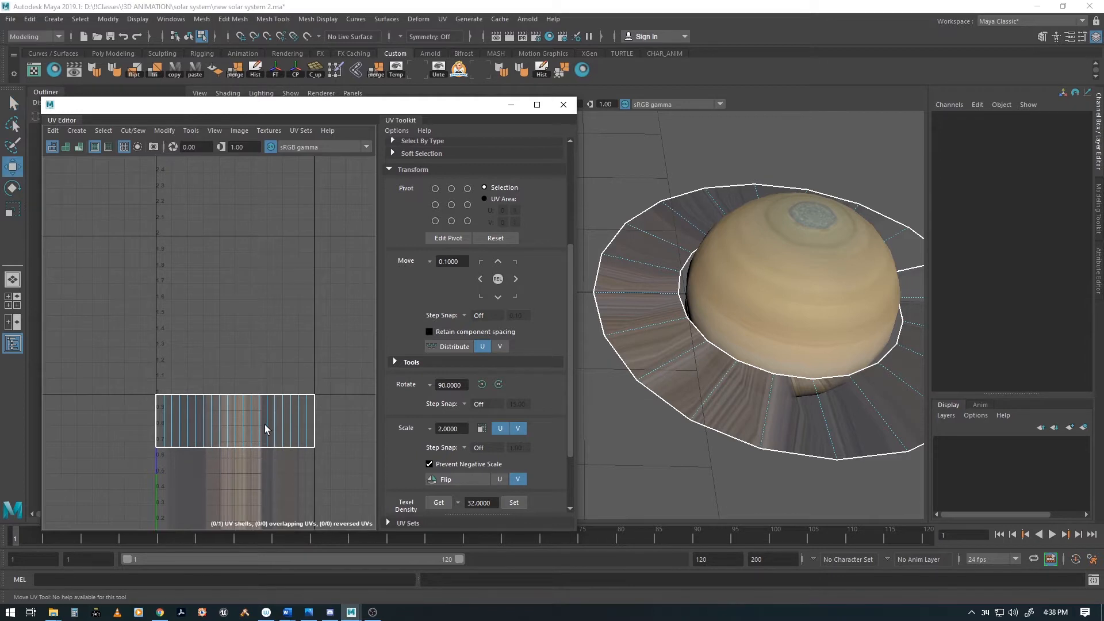
{"action": "left_click", "coordinate": [209, 428]}
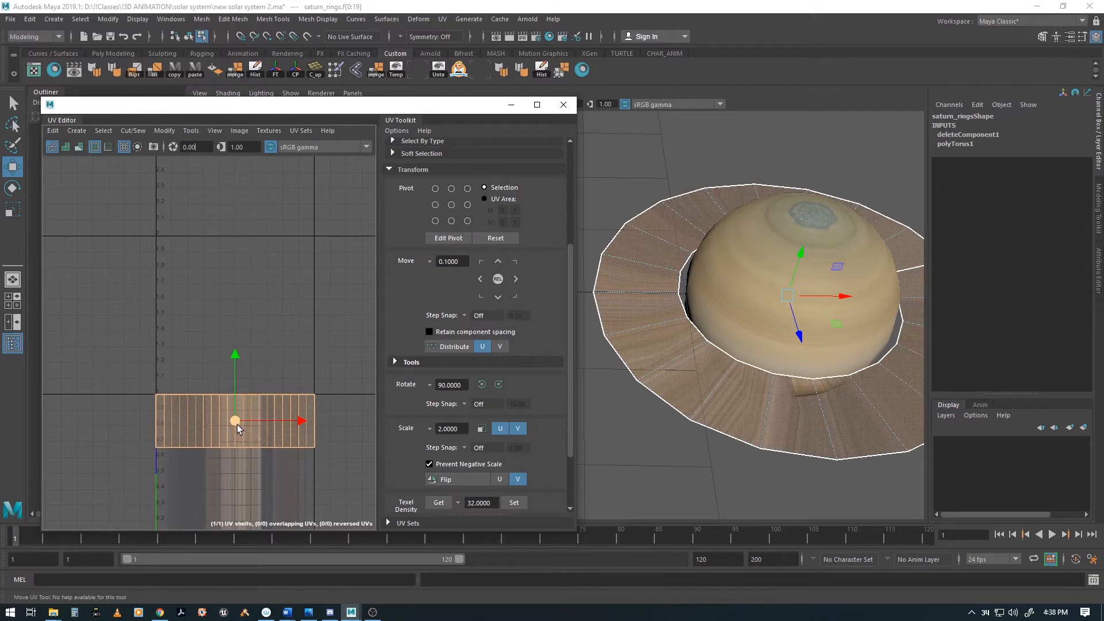
Bring the Rotate settings in the UV Toolkit's Transform section into view for the selected ring shell.
{"action": "middle_click_drag", "start_coordinate": [234, 424], "coordinate": [263, 448], "text": "alt"}
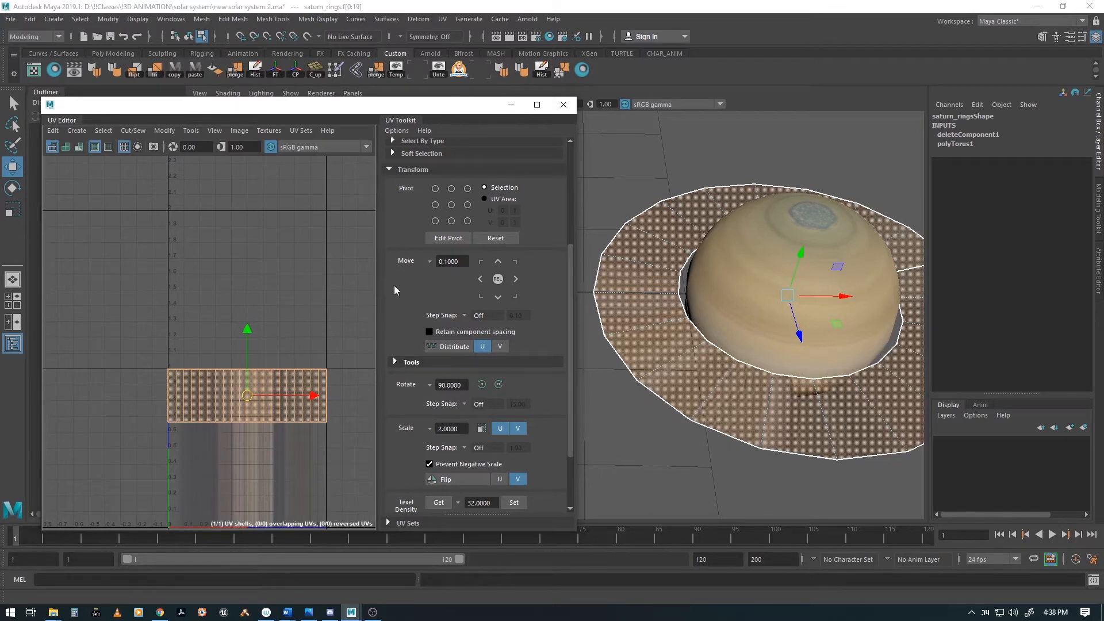
{"action": "left_click", "coordinate": [389, 169]}
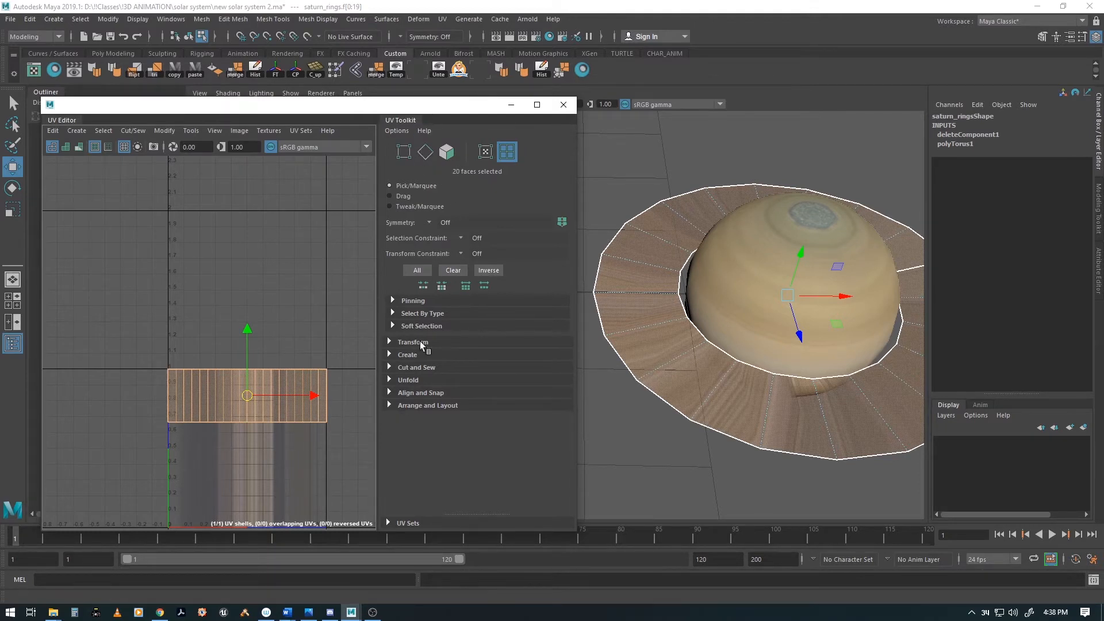
{"action": "left_click", "coordinate": [390, 342]}
{"action": "scroll", "coordinate": [390, 340], "scroll_direction": "down", "scroll_amount": 3}
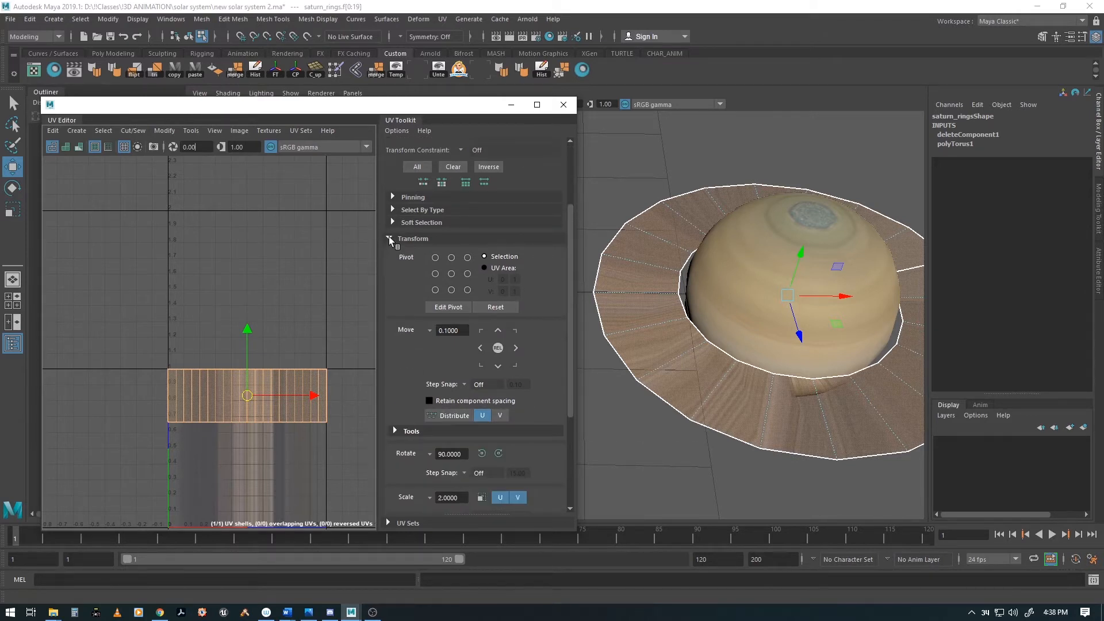
{"action": "scroll", "coordinate": [409, 251], "scroll_direction": "down", "scroll_amount": 1}
{"action": "scroll", "coordinate": [407, 212], "scroll_direction": "down", "scroll_amount": 1}
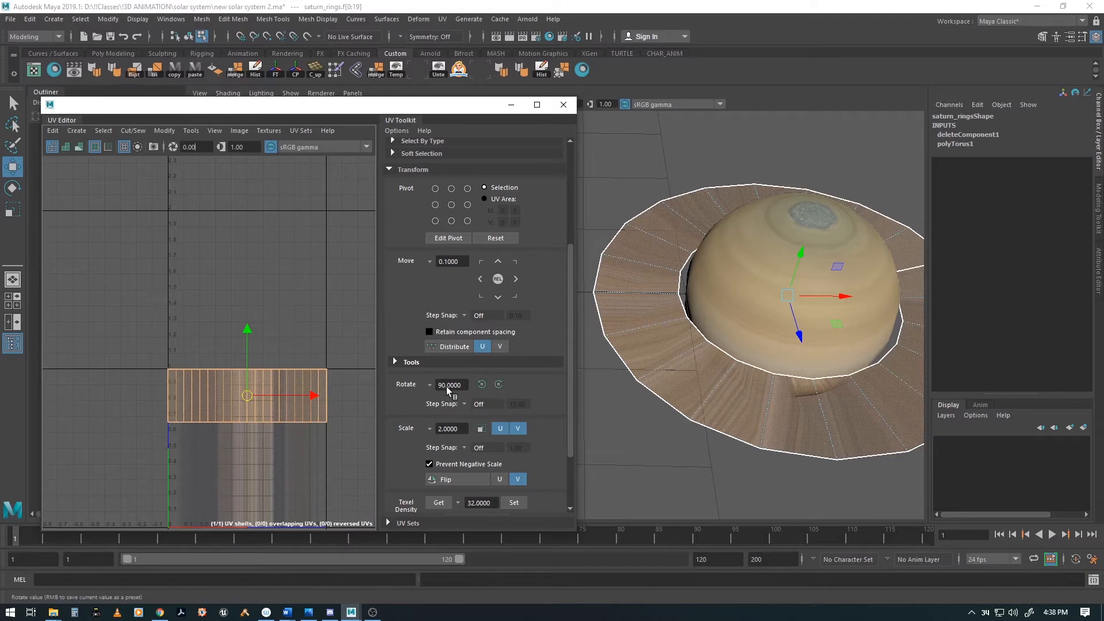
Rotate the Saturn ring's UVs 90 degrees clockwise, close the UV Editor, and return to object selection with nothing selected.
{"action": "left_click", "coordinate": [499, 385]}
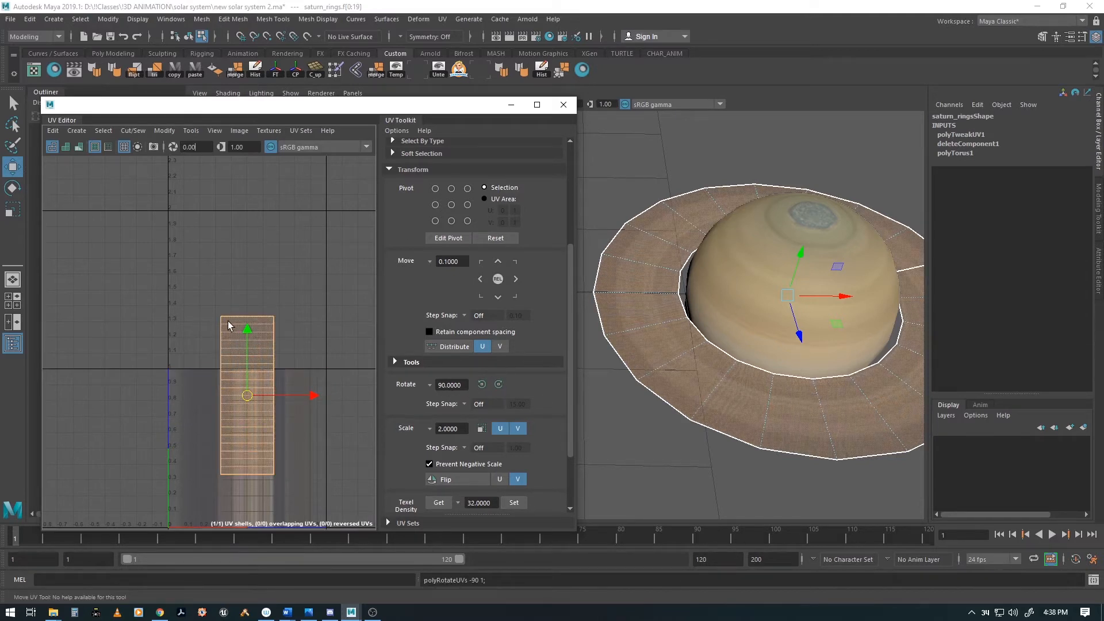
{"action": "left_click_drag", "start_coordinate": [717, 398], "coordinate": [679, 391], "text": "alt"}
{"action": "left_click", "coordinate": [564, 105]}
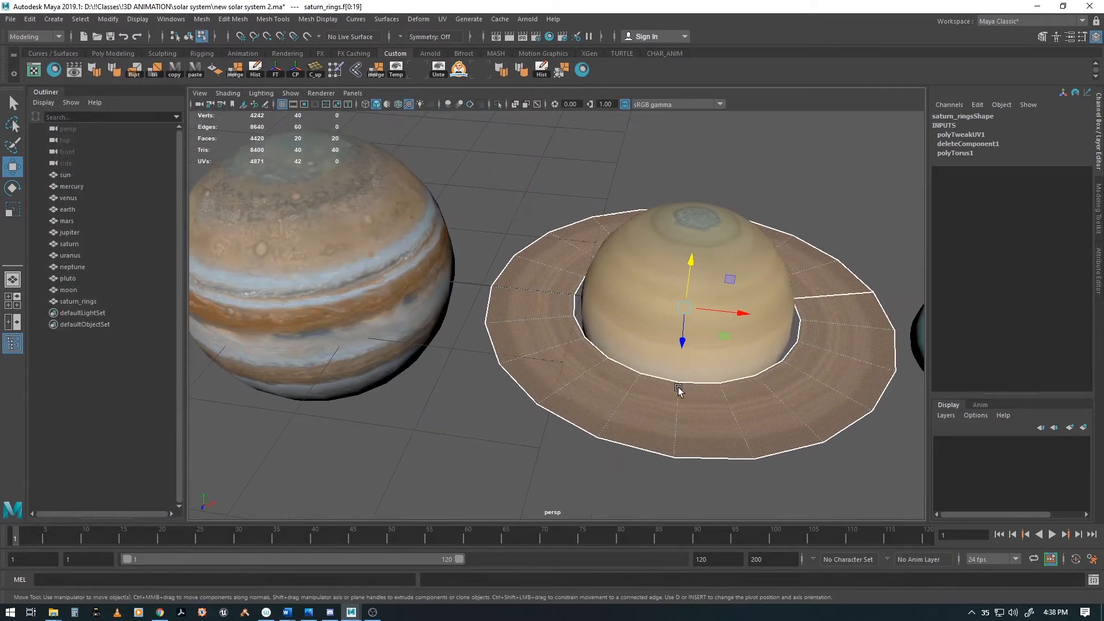
{"action": "key", "text": "F8"}
{"action": "left_click", "coordinate": [538, 438]}
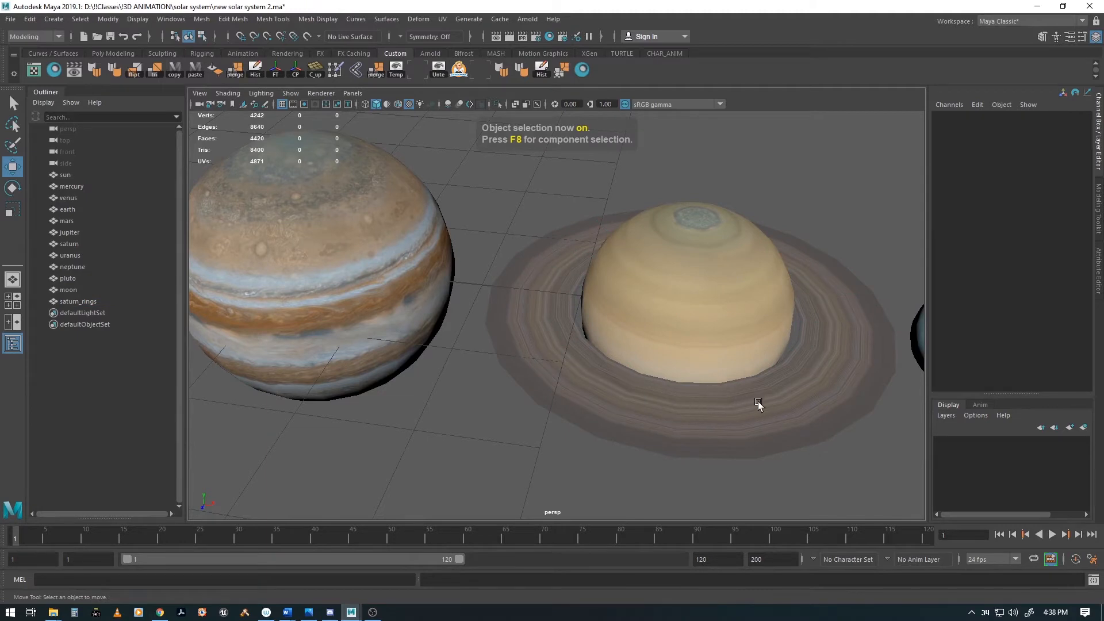
Combine the saturn sphere and saturn_rings into a single mesh.
{"action": "right_click_drag", "start_coordinate": [748, 396], "coordinate": [595, 413], "text": "alt"}
{"action": "middle_click_drag", "start_coordinate": [595, 413], "coordinate": [631, 415], "text": "alt"}
{"action": "mouse_move", "coordinate": [619, 432]}
{"action": "left_mouse_down", "text": "alt"}
{"action": "mouse_move", "coordinate": [633, 422]}
{"action": "mouse_move", "coordinate": [582, 399]}
{"action": "mouse_move", "coordinate": [557, 407]}
{"action": "mouse_move", "coordinate": [697, 412]}
{"action": "mouse_move", "coordinate": [722, 424]}
{"action": "mouse_move", "coordinate": [627, 422]}
{"action": "left_mouse_up", "text": "alt"}
{"action": "left_click", "coordinate": [664, 348]}
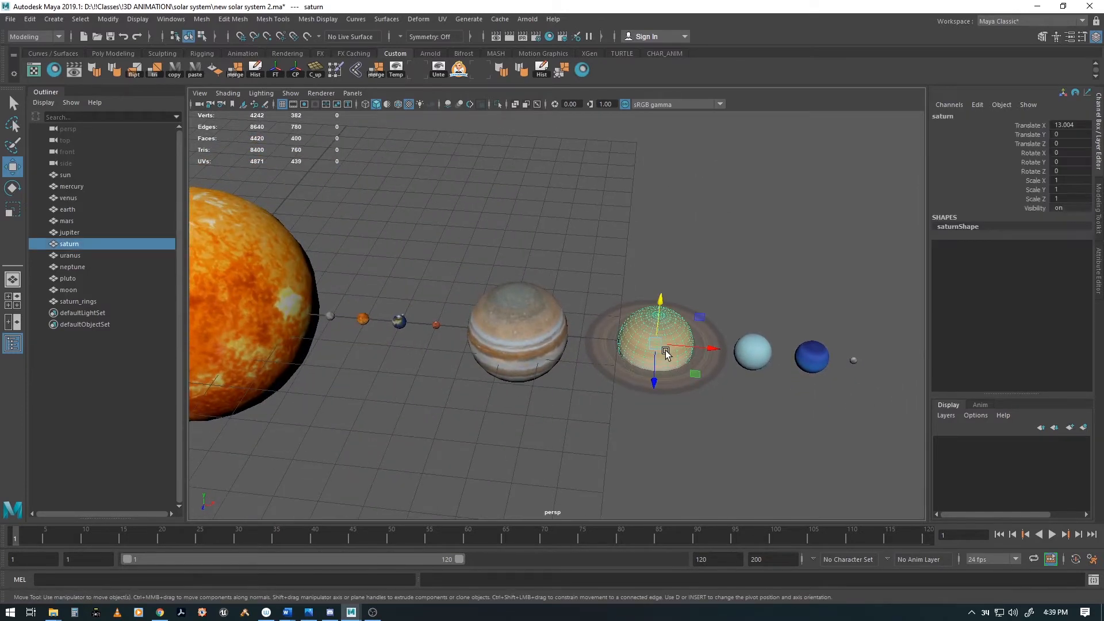
{"action": "left_click", "coordinate": [686, 452]}
{"action": "key", "text": "ctrl+z"}
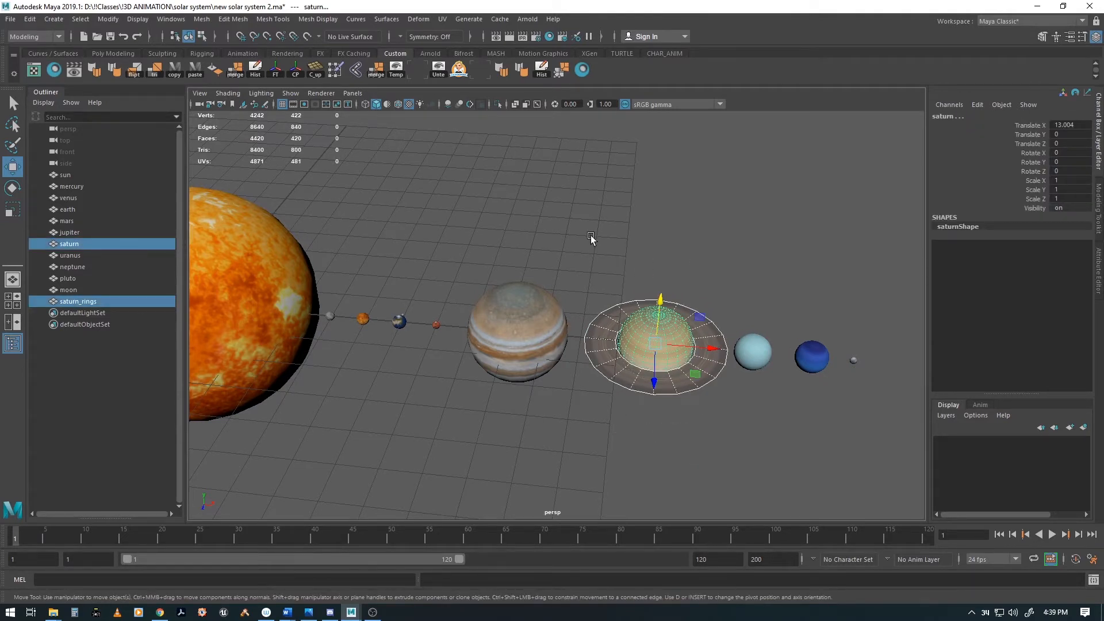
{"action": "key", "text": "space"}
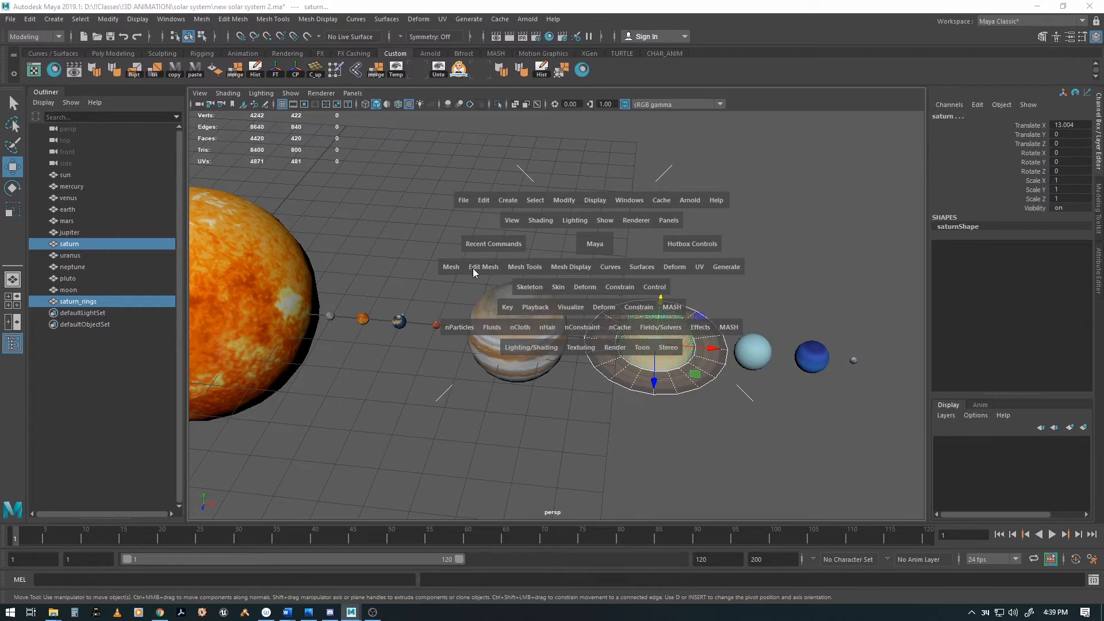
{"action": "left_click", "coordinate": [450, 268]}
{"action": "left_click", "coordinate": [472, 310]}
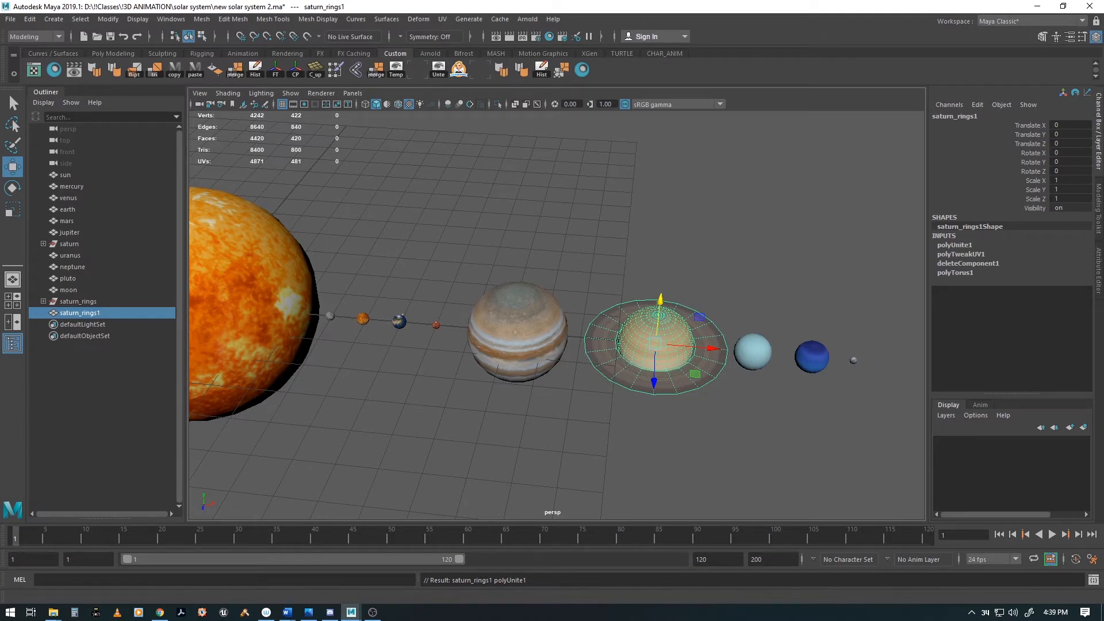
Delete the construction history of the combined Saturn mesh.
{"action": "key", "text": "space"}
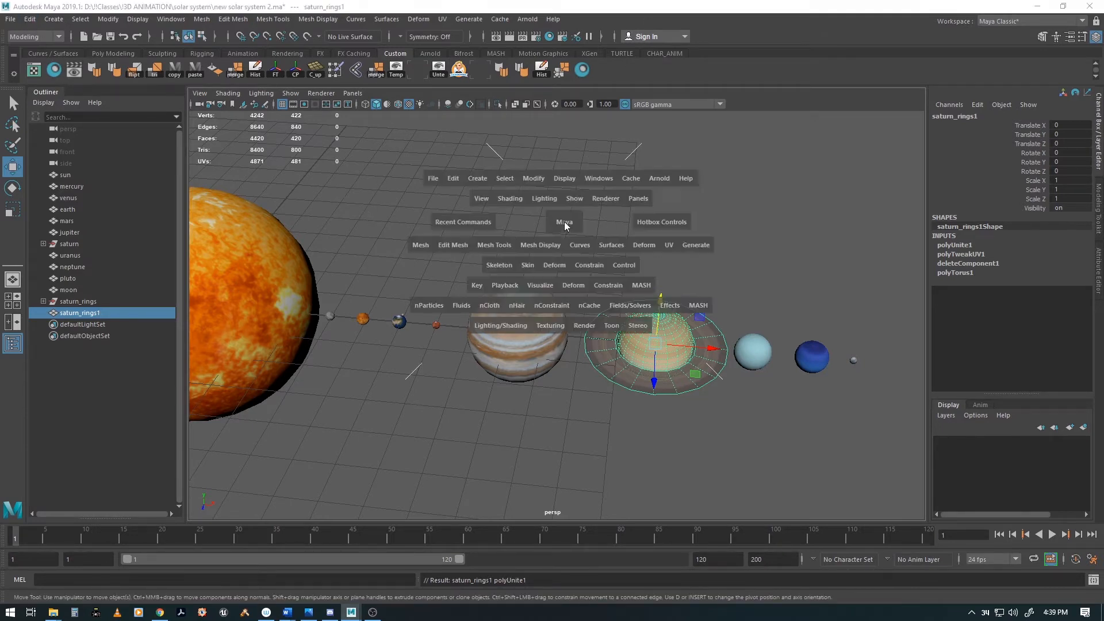
{"action": "left_click", "coordinate": [452, 178]}
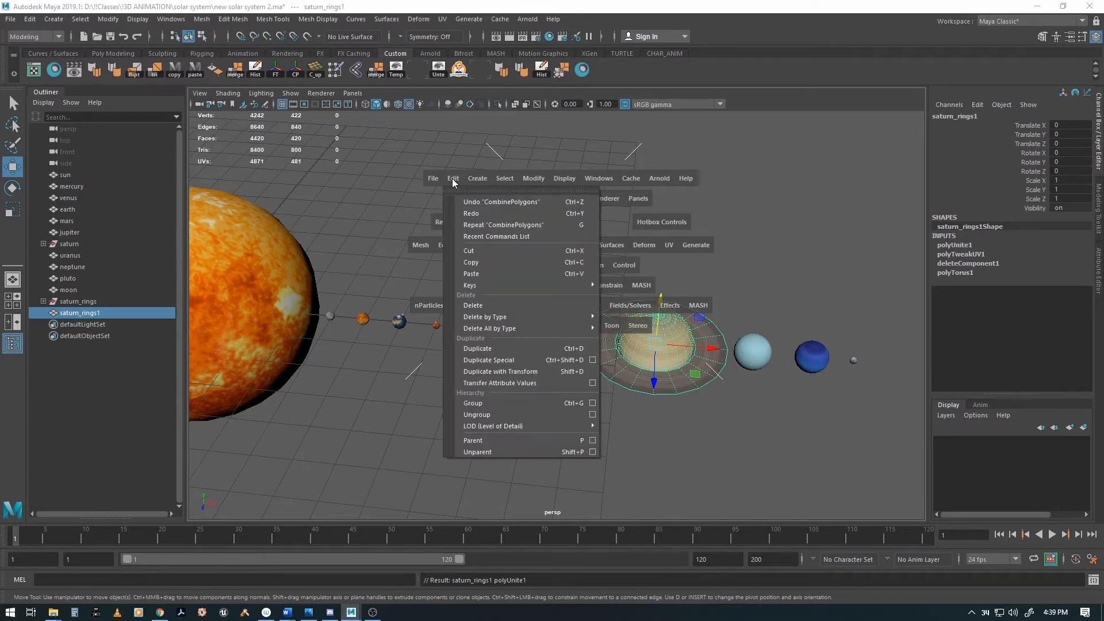
{"action": "mouse_move", "coordinate": [492, 317]}
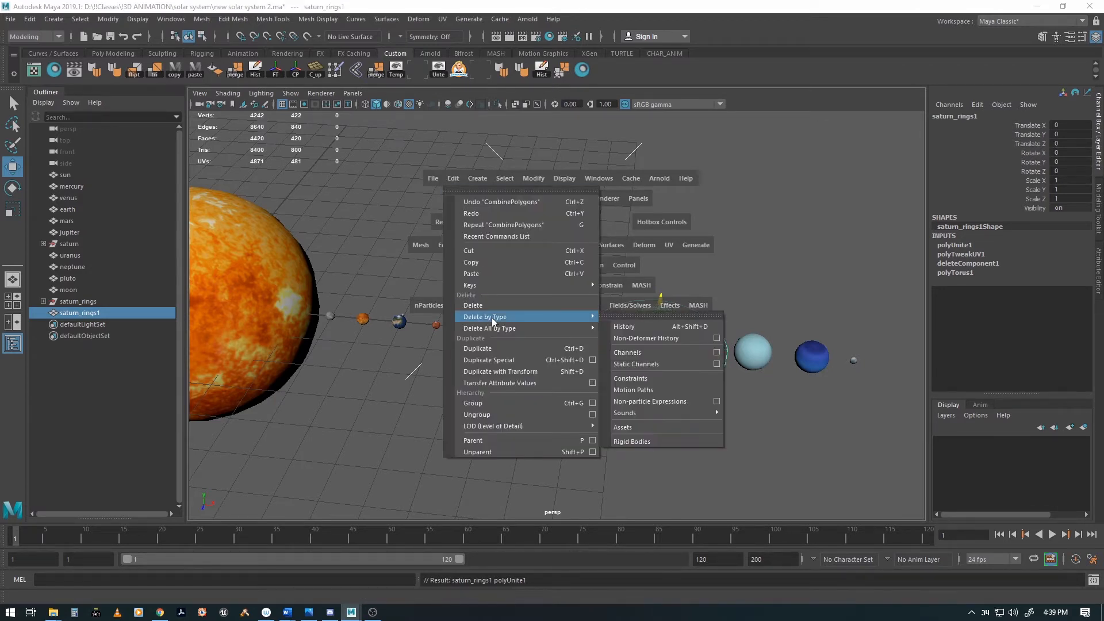
{"action": "left_click", "coordinate": [639, 330]}
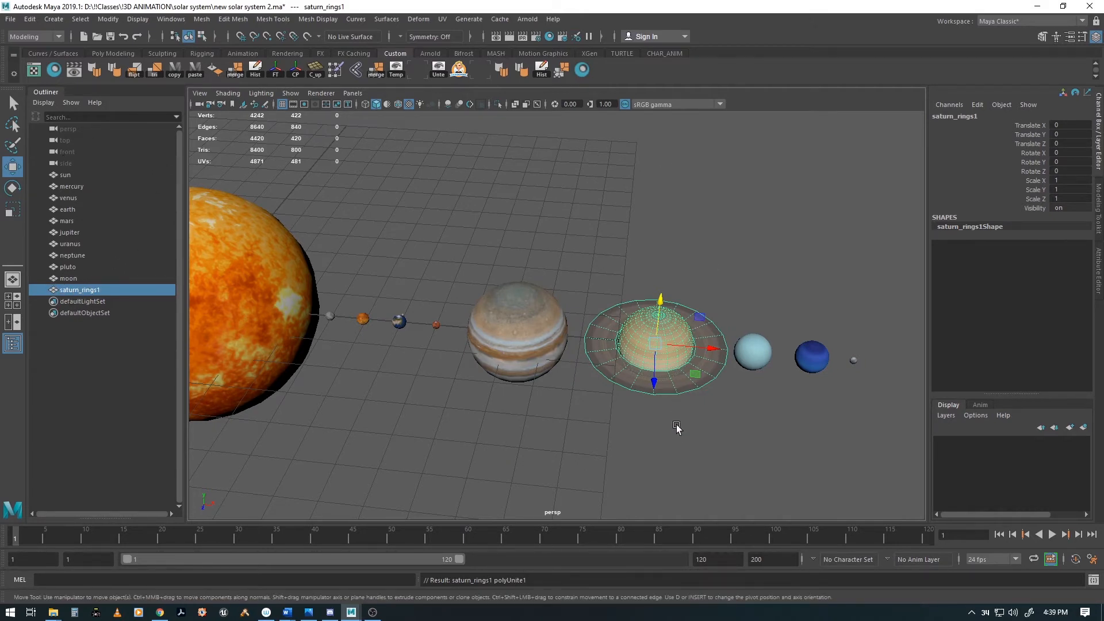
Rename the combined planet-and-rings mesh as saturn.
{"action": "left_click", "coordinate": [516, 338]}
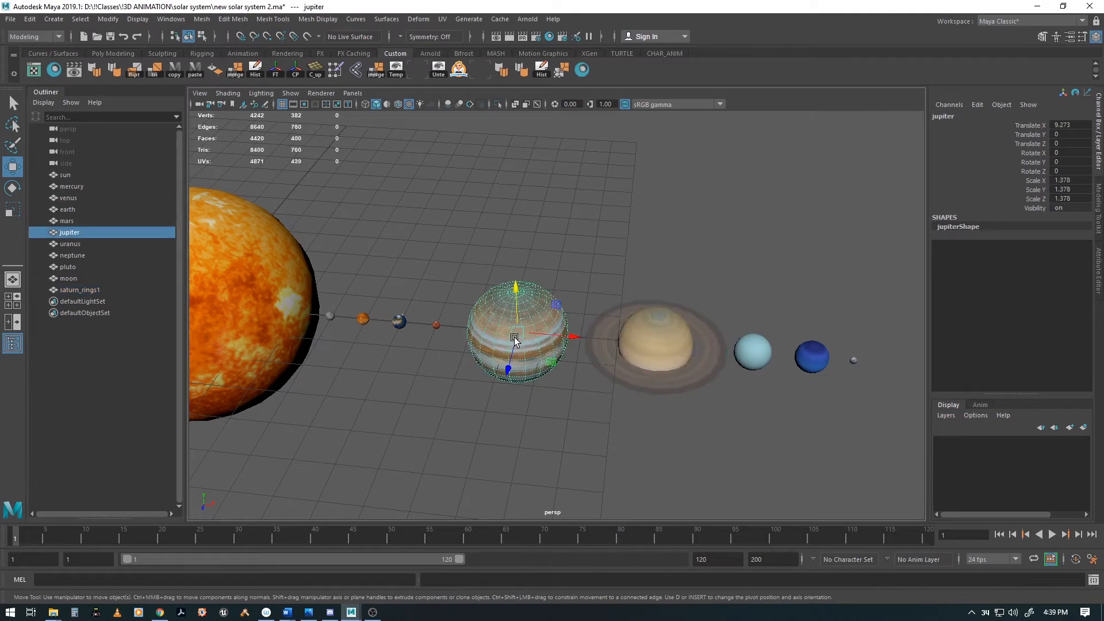
{"action": "left_click", "coordinate": [695, 354]}
{"action": "double_click", "coordinate": [87, 290]}
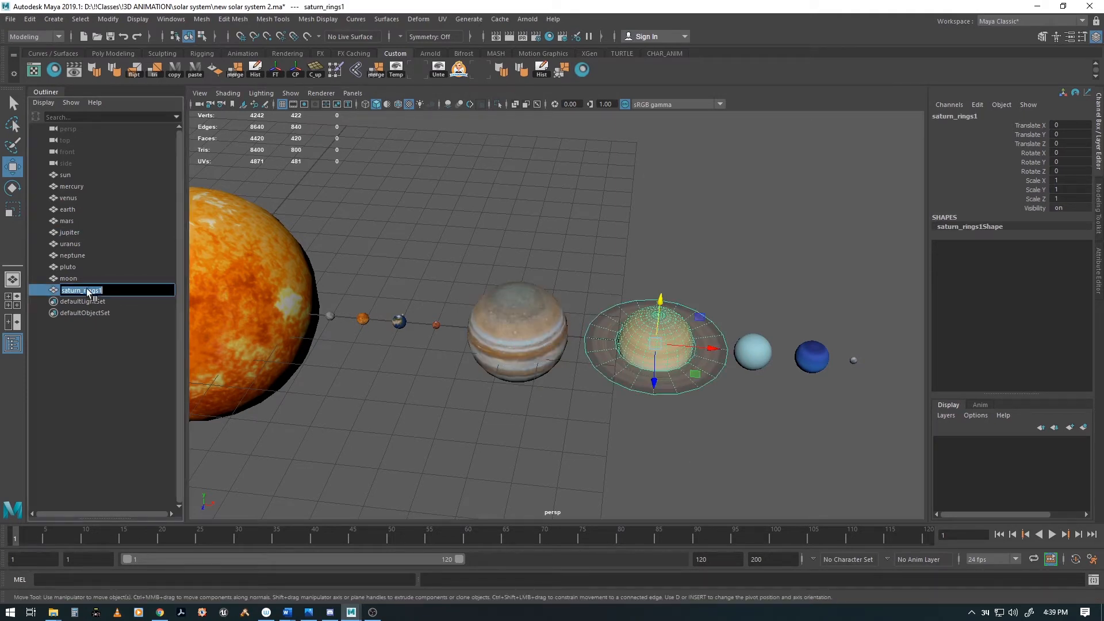
{"action": "key", "text": "Right"}
{"action": "key", "text": "Return"}
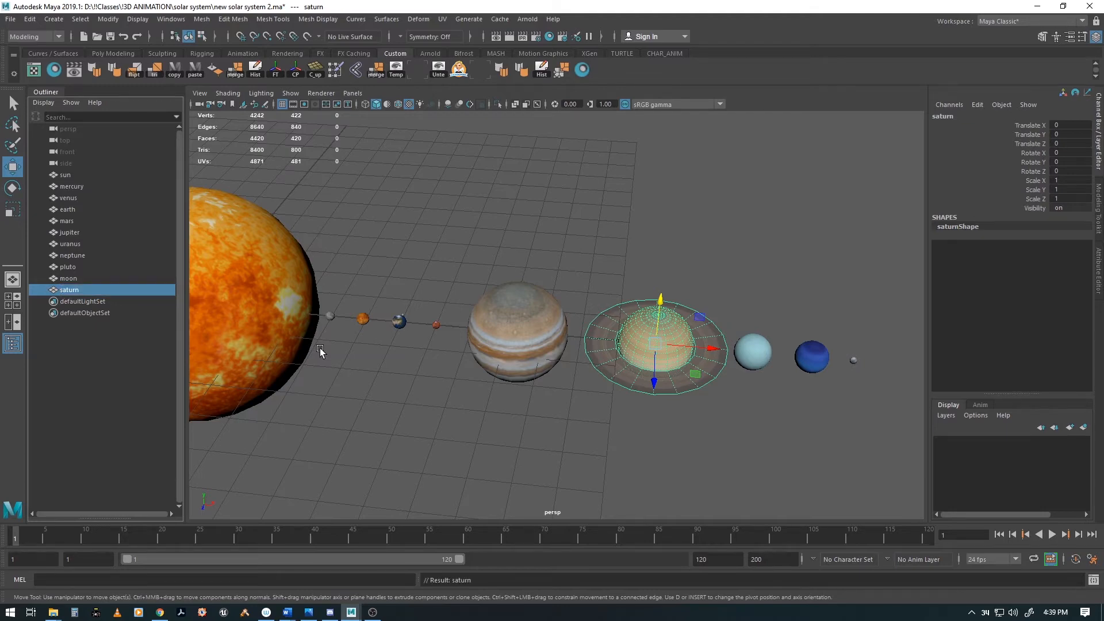
Frame the whole solar system in the perspective view and save the scene.
{"action": "right_click_drag", "start_coordinate": [643, 280], "coordinate": [550, 278], "text": "alt"}
{"action": "middle_click_drag", "start_coordinate": [550, 278], "coordinate": [638, 295], "text": "alt"}
{"action": "mouse_move", "coordinate": [637, 294]}
{"action": "left_mouse_down", "text": "alt"}
{"action": "mouse_move", "coordinate": [559, 261]}
{"action": "mouse_move", "coordinate": [626, 285]}
{"action": "left_mouse_up", "text": "alt"}
{"action": "middle_click_drag", "start_coordinate": [626, 284], "coordinate": [587, 288], "text": "alt"}
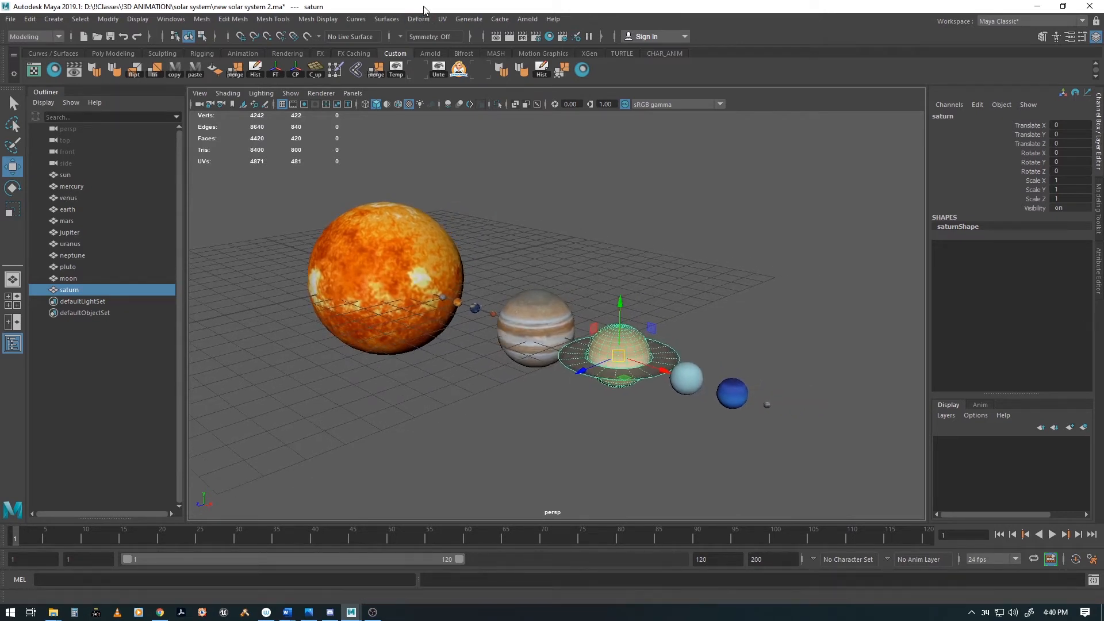
{"action": "key", "text": "ctrl+s"}
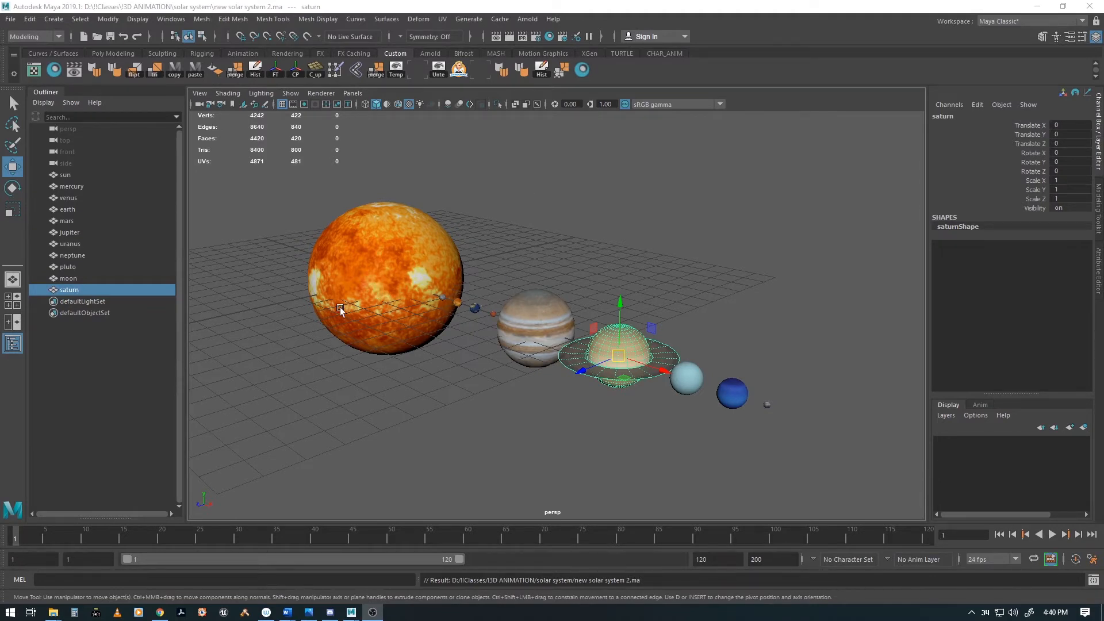
Examine the lineup of the sun and planets, including the small inner planets and Mercury's place beside the sun.
{"action": "mouse_move", "coordinate": [451, 365]}
{"action": "left_mouse_down", "text": "alt"}
{"action": "mouse_move", "coordinate": [488, 344]}
{"action": "mouse_move", "coordinate": [425, 369]}
{"action": "mouse_move", "coordinate": [476, 375]}
{"action": "mouse_move", "coordinate": [493, 366]}
{"action": "mouse_move", "coordinate": [370, 370]}
{"action": "mouse_move", "coordinate": [495, 362]}
{"action": "mouse_move", "coordinate": [395, 377]}
{"action": "mouse_move", "coordinate": [501, 376]}
{"action": "mouse_move", "coordinate": [572, 348]}
{"action": "mouse_move", "coordinate": [586, 362]}
{"action": "mouse_move", "coordinate": [571, 372]}
{"action": "mouse_move", "coordinate": [434, 353]}
{"action": "left_mouse_up", "text": "alt"}
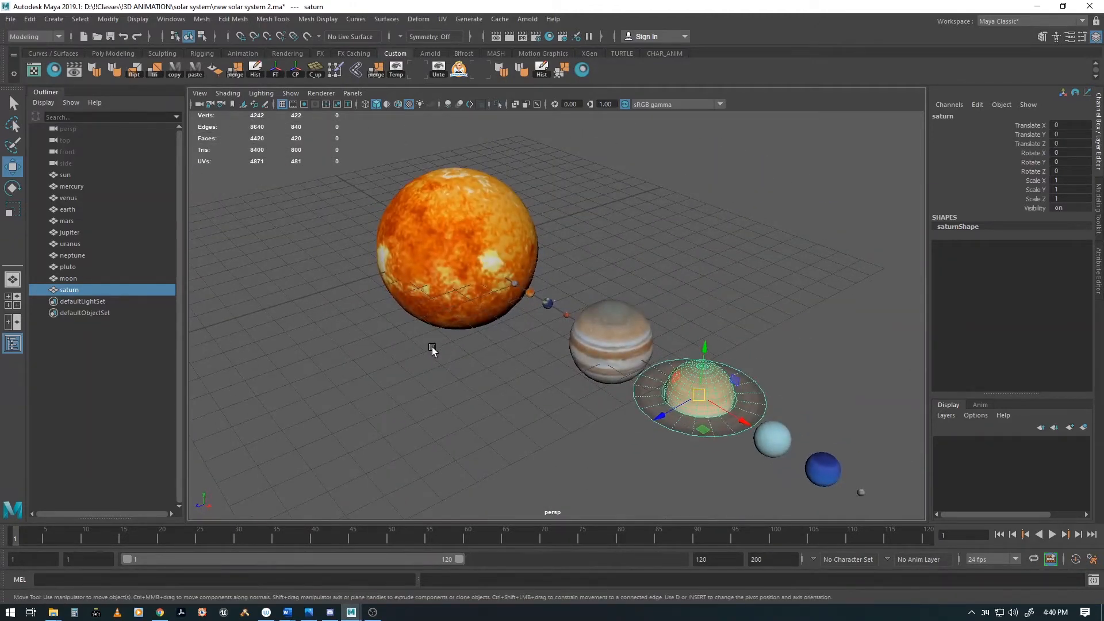
{"action": "right_click_drag", "start_coordinate": [396, 361], "coordinate": [582, 370], "text": "alt"}
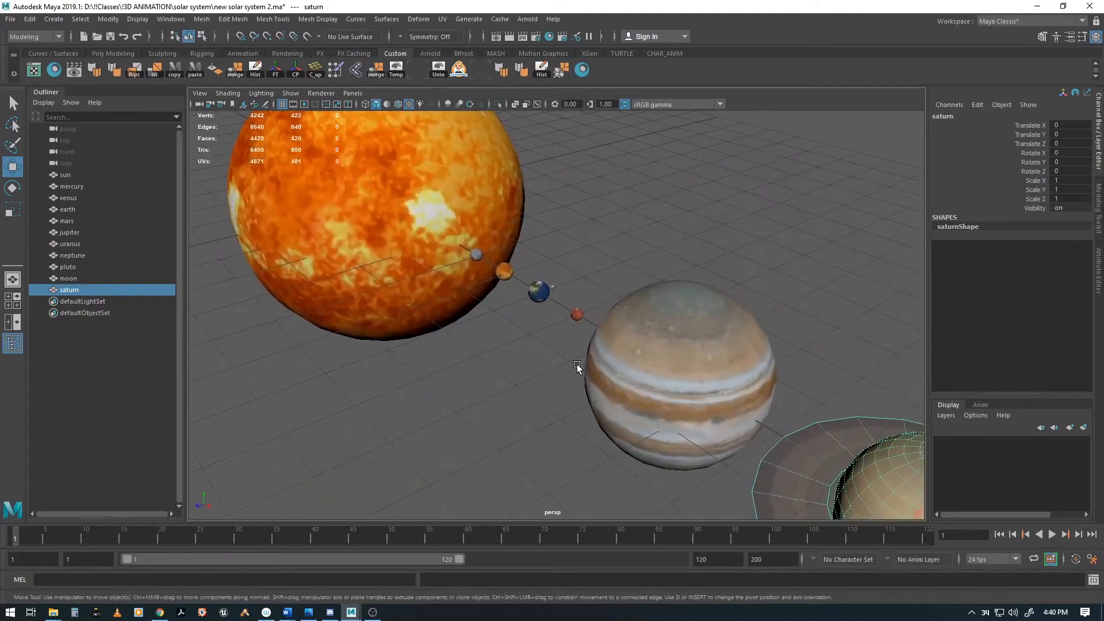
{"action": "middle_click_drag", "start_coordinate": [547, 318], "coordinate": [549, 337], "text": "alt"}
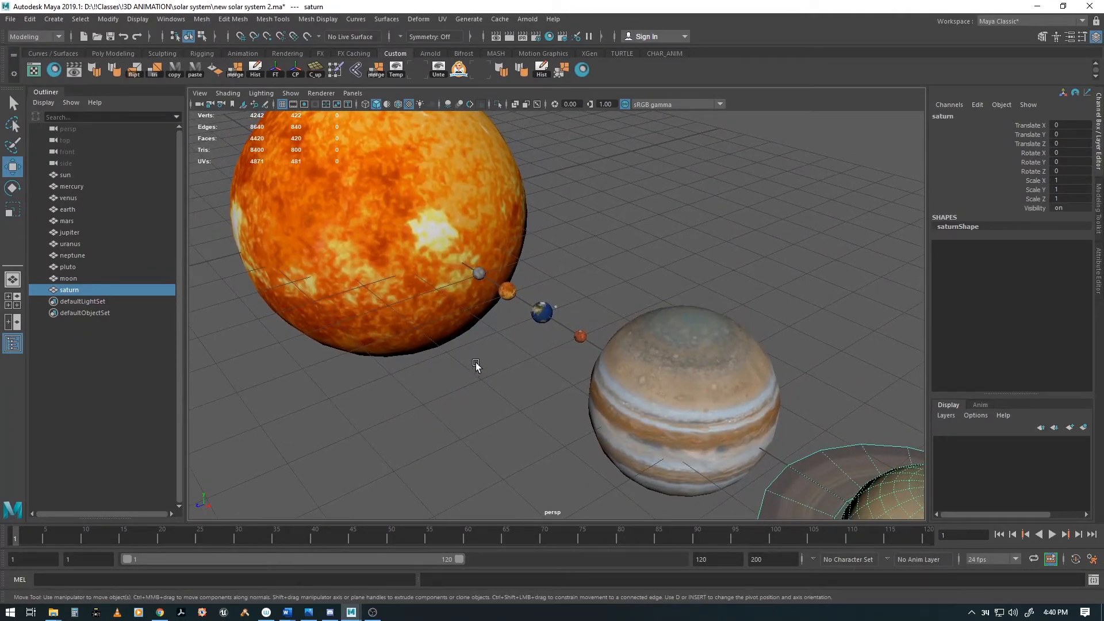
{"action": "left_click_drag", "start_coordinate": [485, 365], "coordinate": [522, 381], "text": "alt"}
{"action": "scroll", "coordinate": [522, 381], "scroll_direction": "down", "scroll_amount": 6}
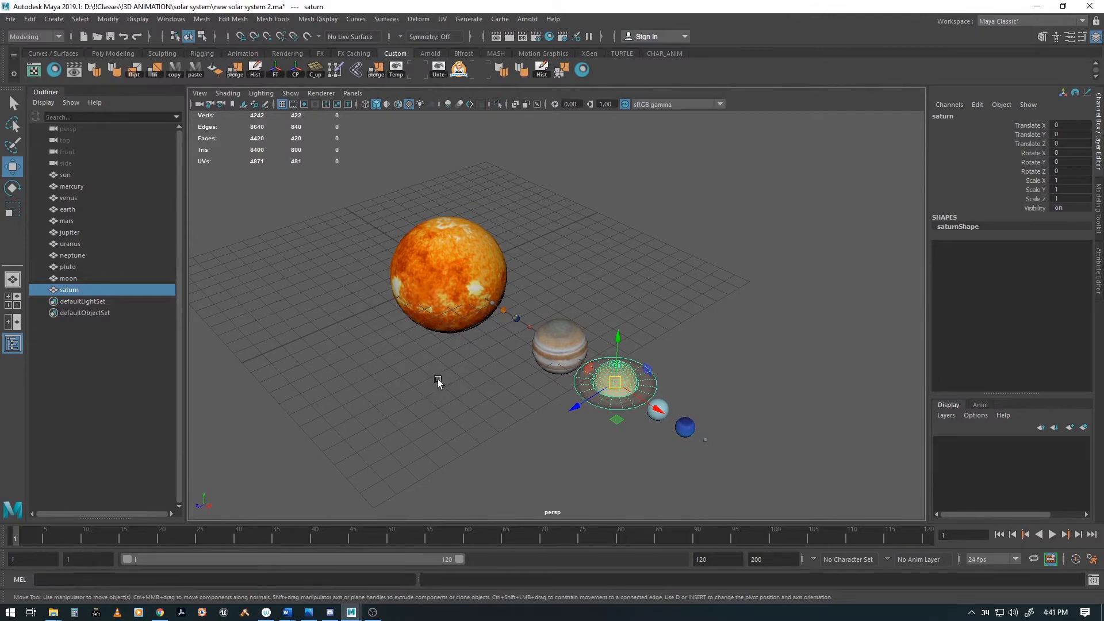
{"action": "mouse_move", "coordinate": [437, 380]}
{"action": "left_mouse_down", "text": "alt"}
{"action": "mouse_move", "coordinate": [544, 383]}
{"action": "mouse_move", "coordinate": [455, 384]}
{"action": "left_mouse_up", "text": "alt"}
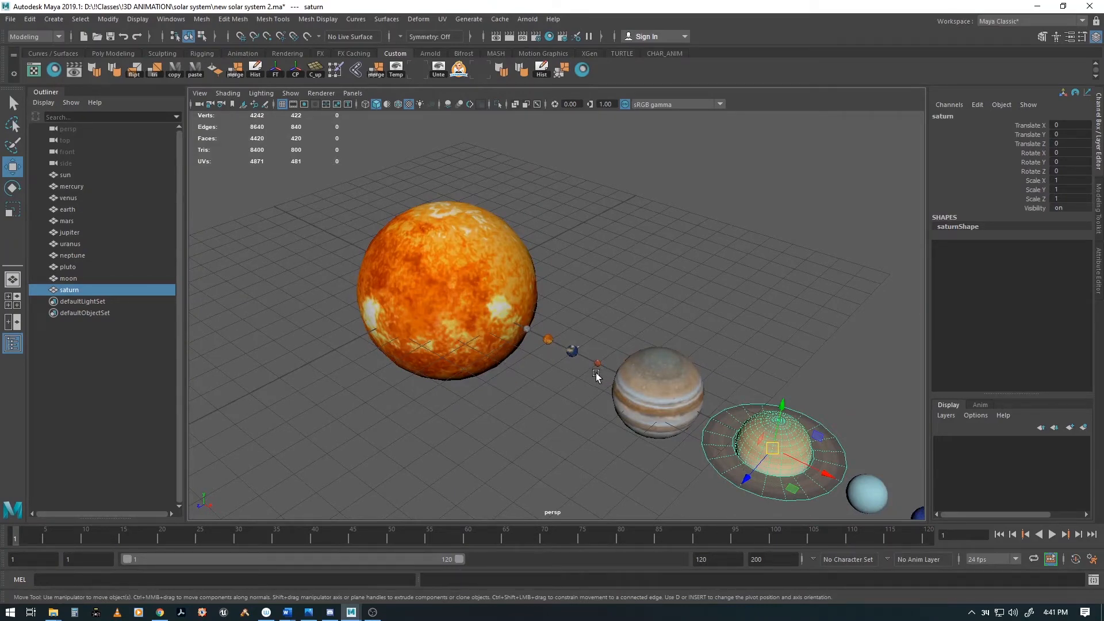
{"action": "scroll", "coordinate": [568, 333], "scroll_direction": "up", "scroll_amount": 10}
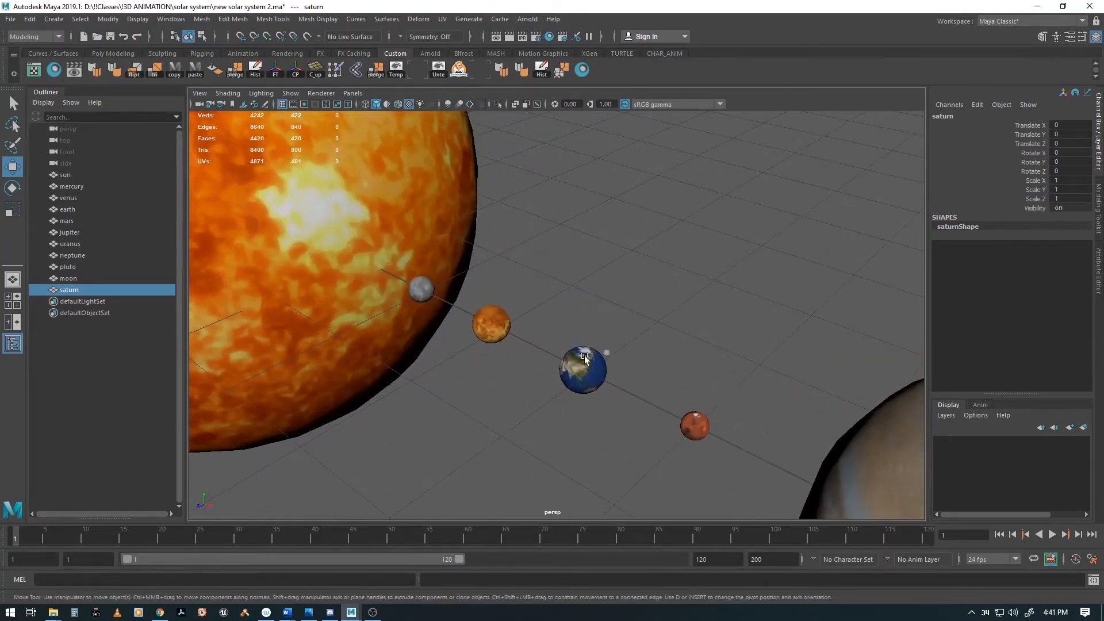
{"action": "scroll", "coordinate": [609, 346], "scroll_direction": "down", "scroll_amount": 10}
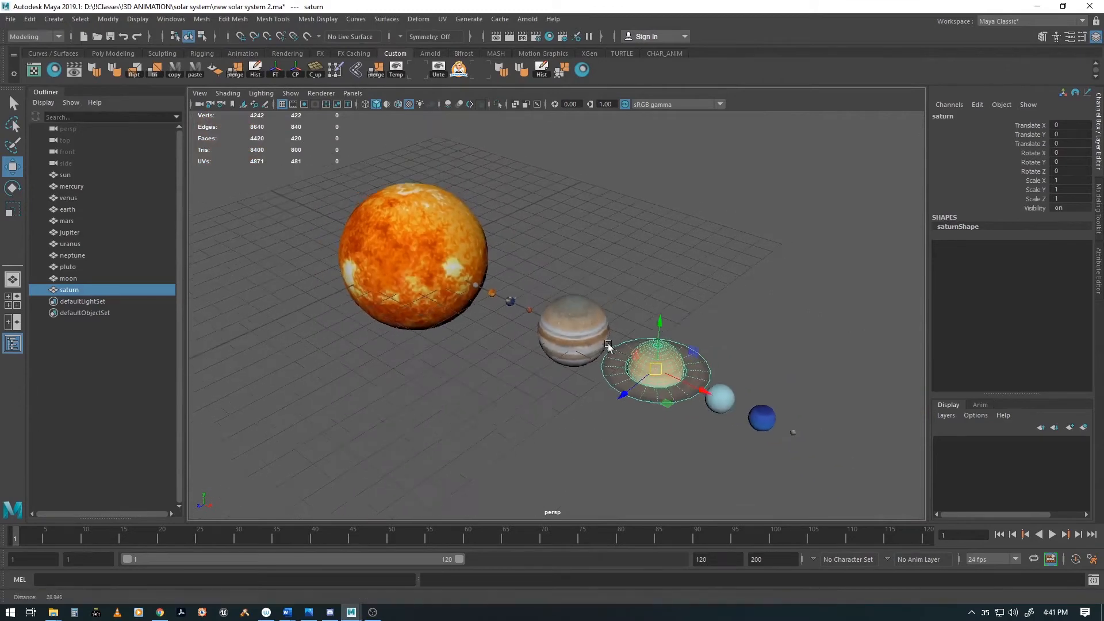
{"action": "left_click_drag", "start_coordinate": [608, 347], "coordinate": [503, 356], "text": "alt"}
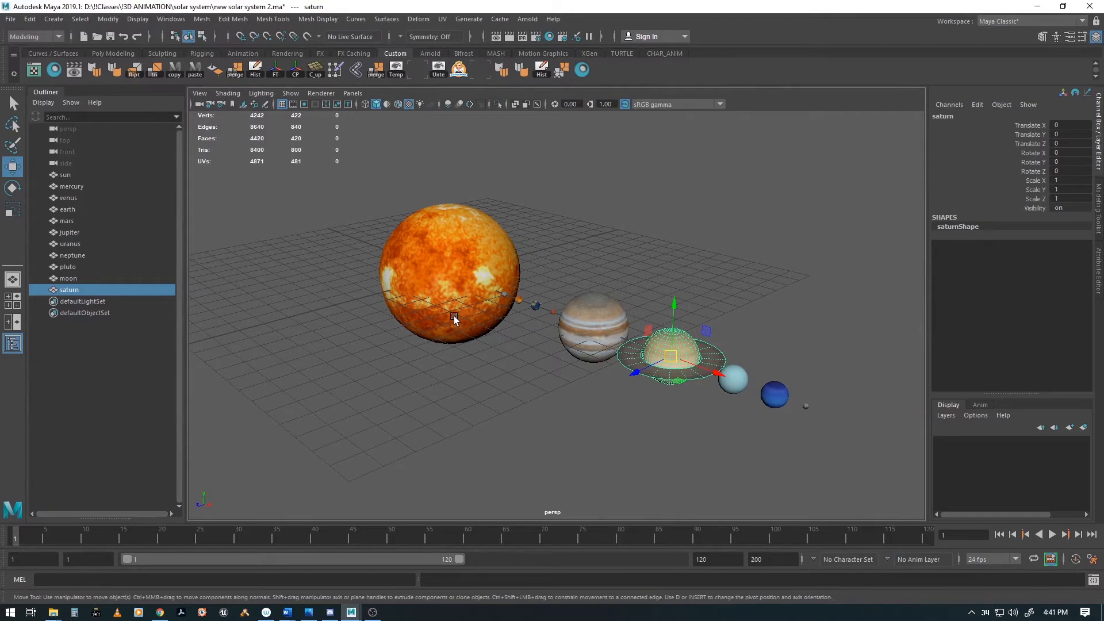
{"action": "scroll", "coordinate": [455, 319], "scroll_direction": "up", "scroll_amount": 10}
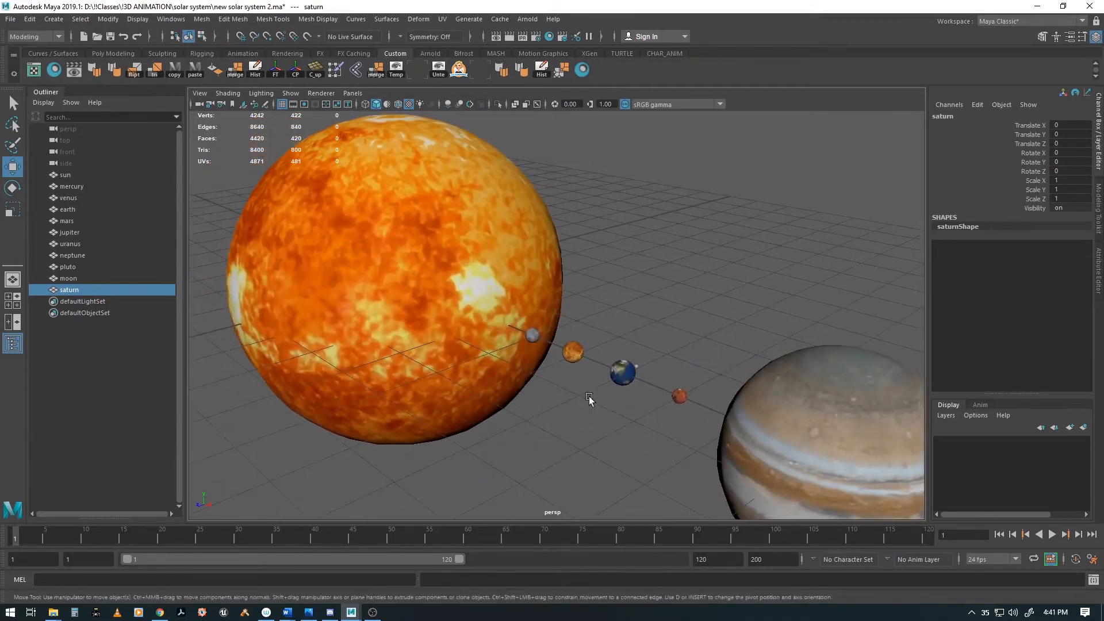
{"action": "scroll", "coordinate": [590, 400], "scroll_direction": "up", "scroll_amount": 2}
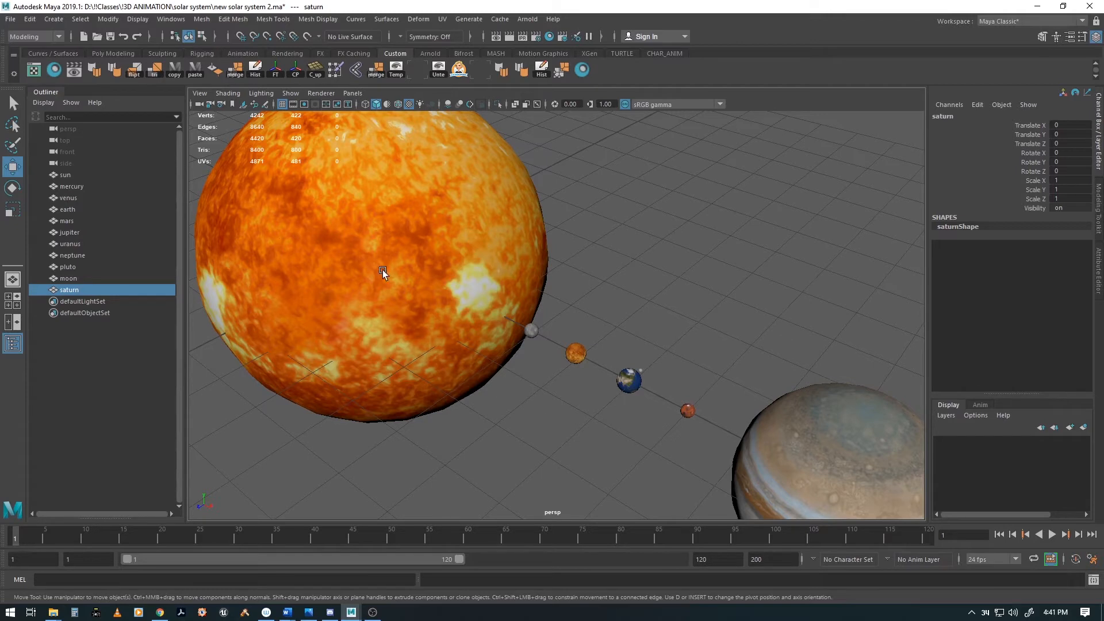
{"action": "left_click", "coordinate": [531, 331]}
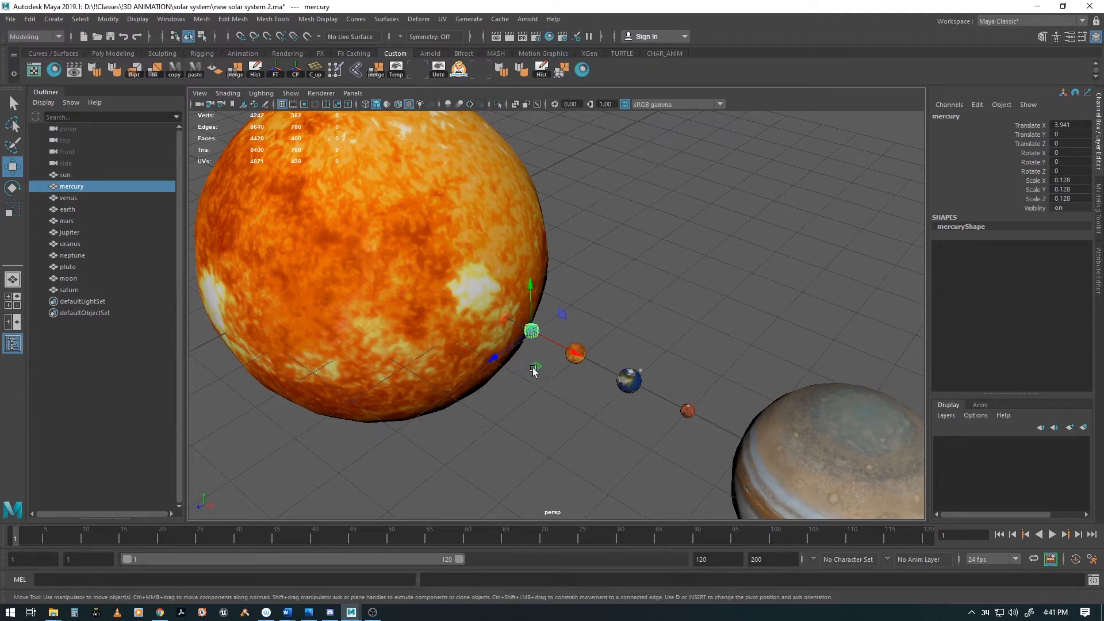
{"action": "scroll", "coordinate": [398, 340], "scroll_direction": "down", "scroll_amount": 4}
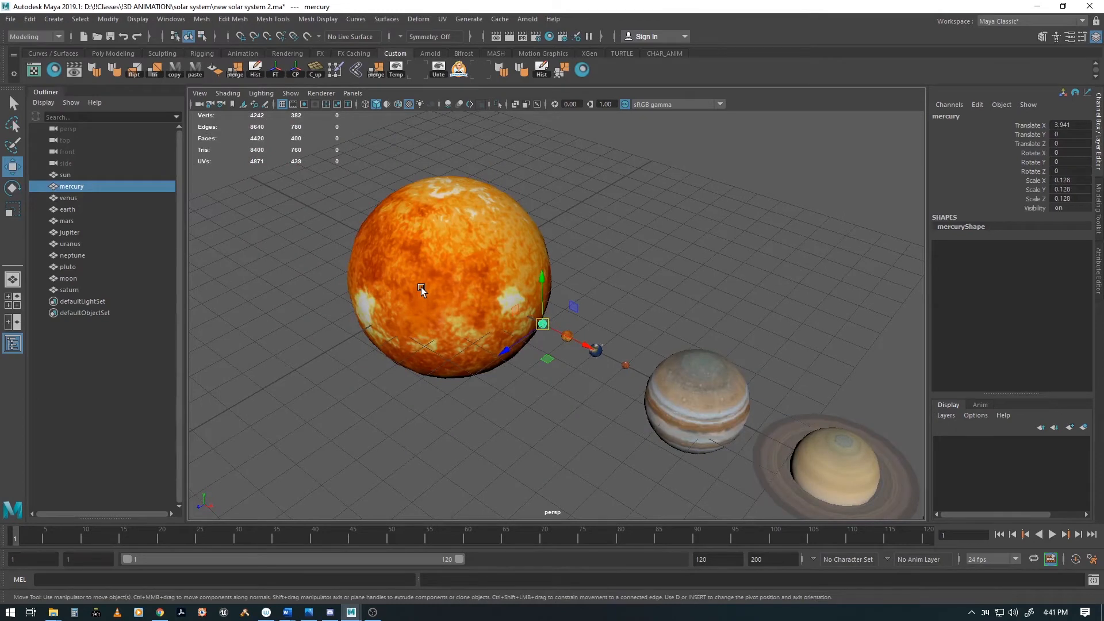
{"action": "left_click", "coordinate": [542, 324]}
Put the sun and Mercury each into a separate group of its own.
{"action": "left_click", "coordinate": [450, 257]}
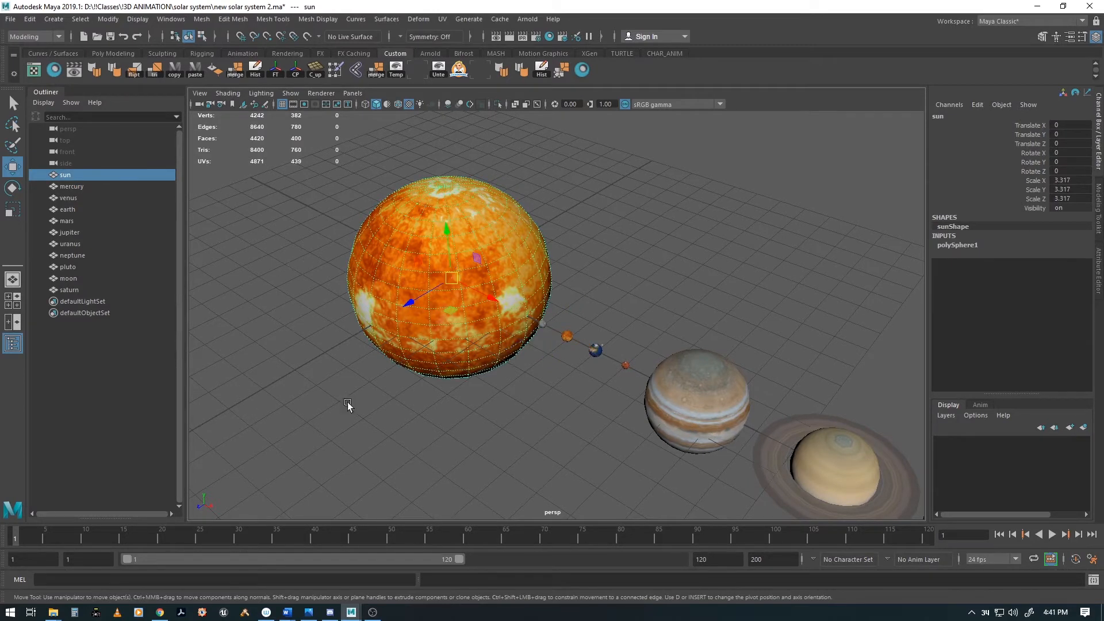
{"action": "scroll", "coordinate": [592, 417], "scroll_direction": "down", "scroll_amount": 2}
{"action": "scroll", "coordinate": [599, 406], "scroll_direction": "down", "scroll_amount": 3}
{"action": "middle_click_drag", "start_coordinate": [614, 398], "coordinate": [586, 387], "text": "alt"}
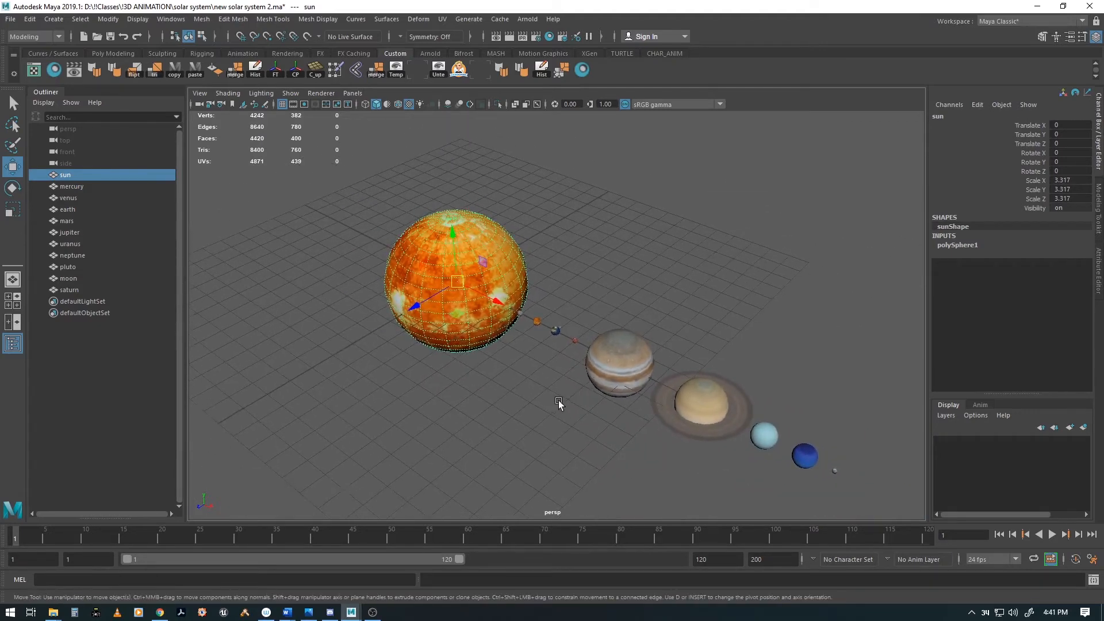
{"action": "left_click_drag", "start_coordinate": [557, 401], "coordinate": [562, 389], "text": "alt"}
{"action": "middle_click_drag", "start_coordinate": [517, 356], "coordinate": [521, 358], "text": "alt"}
{"action": "scroll", "coordinate": [521, 357], "scroll_direction": "up", "scroll_amount": 1}
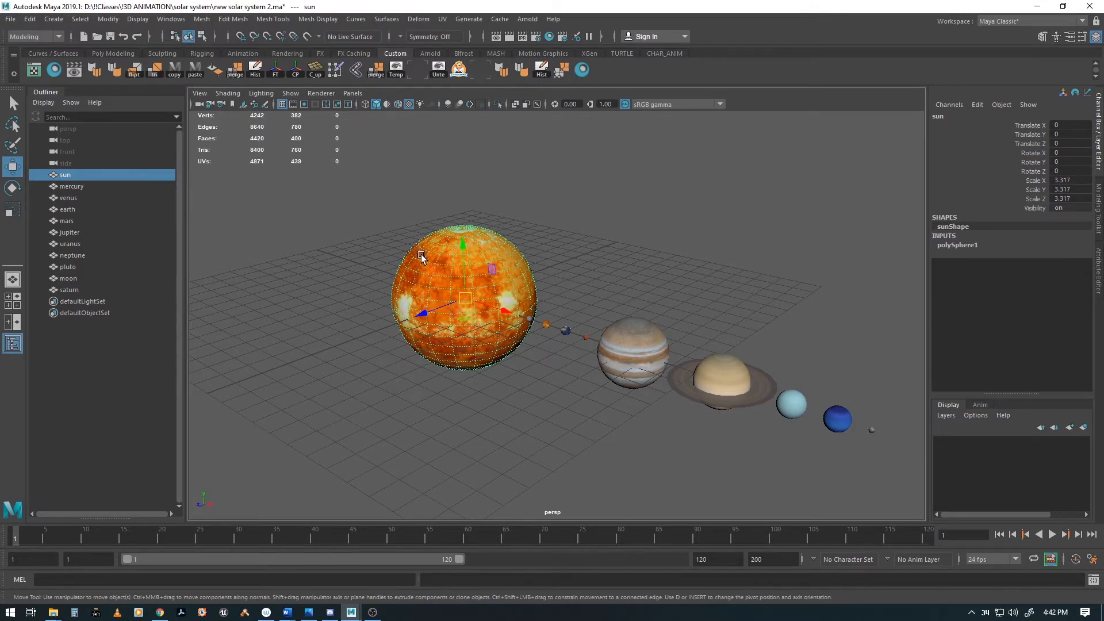
{"action": "left_click", "coordinate": [30, 19]}
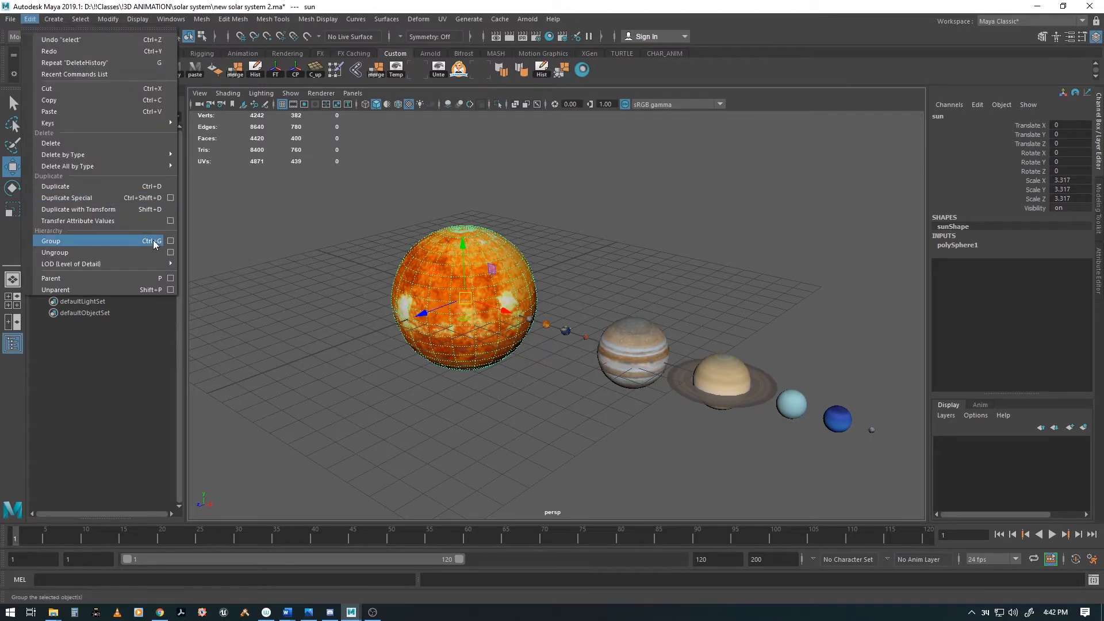
{"action": "left_click", "coordinate": [56, 242]}
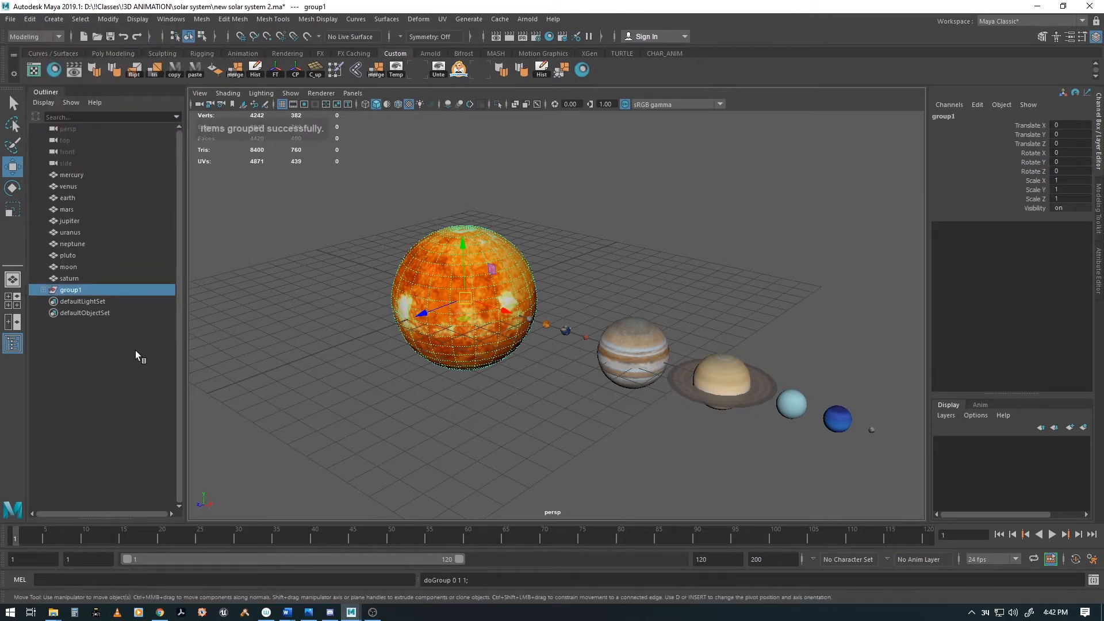
{"action": "left_click", "coordinate": [69, 176]}
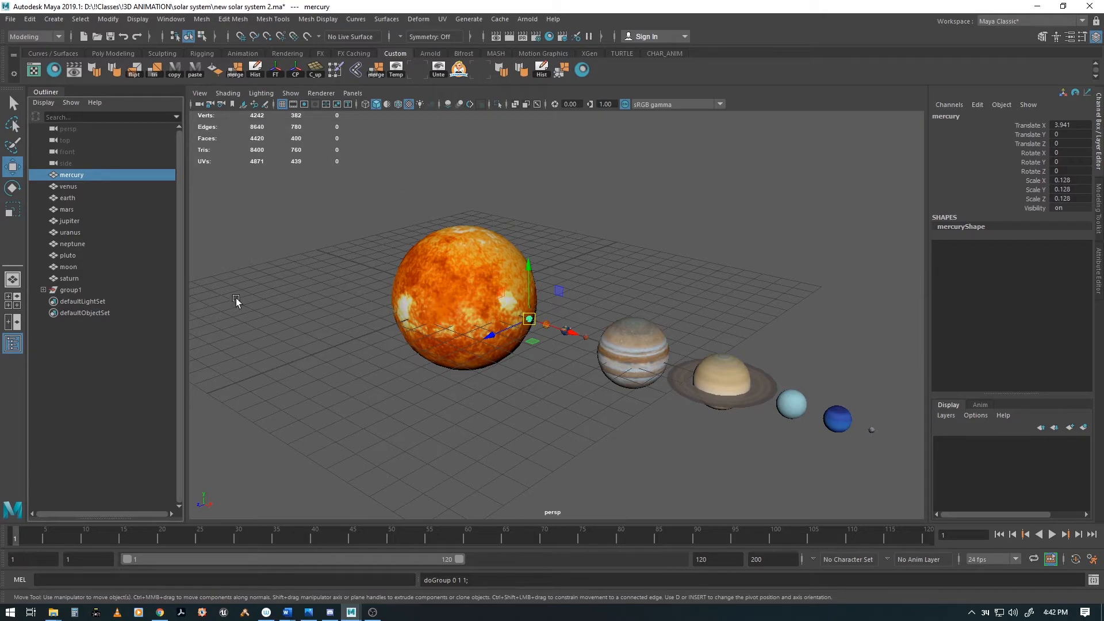
{"action": "key", "text": "ctrl+g"}
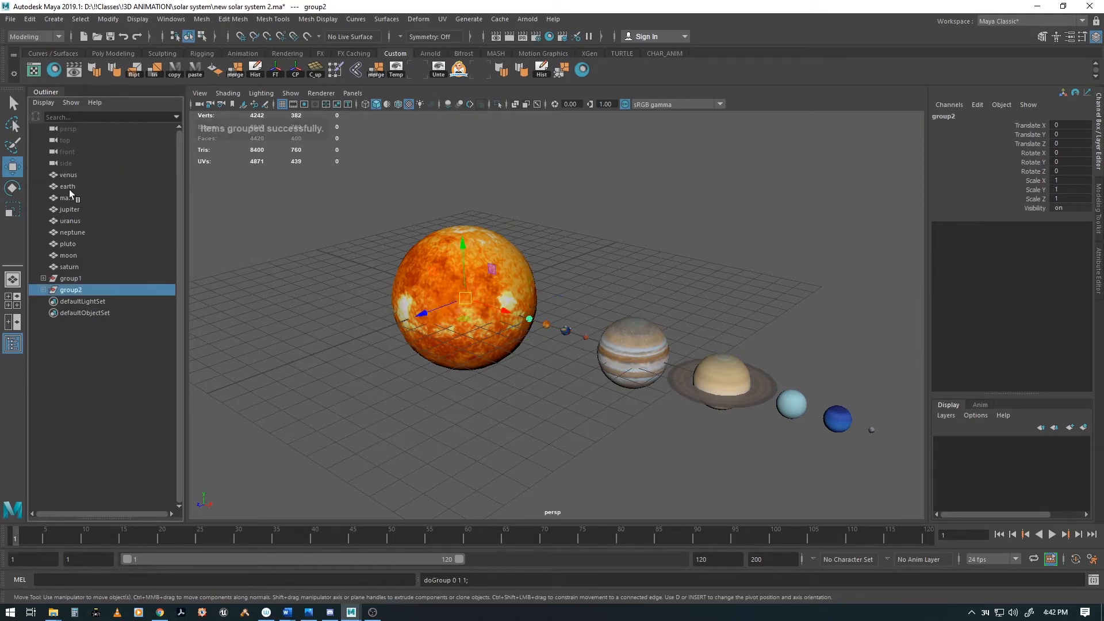
Put Venus, Earth, Mars, Jupiter and Uranus each into a separate group of its own.
{"action": "left_click", "coordinate": [68, 178]}
{"action": "key", "text": "ctrl+g"}
{"action": "left_click", "coordinate": [68, 174]}
{"action": "key", "text": "ctrl+g"}
{"action": "left_click", "coordinate": [64, 175]}
{"action": "key", "text": "ctrl+g"}
{"action": "left_click", "coordinate": [65, 178]}
{"action": "key", "text": "ctrl+g"}
{"action": "left_click", "coordinate": [69, 177]}
{"action": "key", "text": "ctrl+g"}
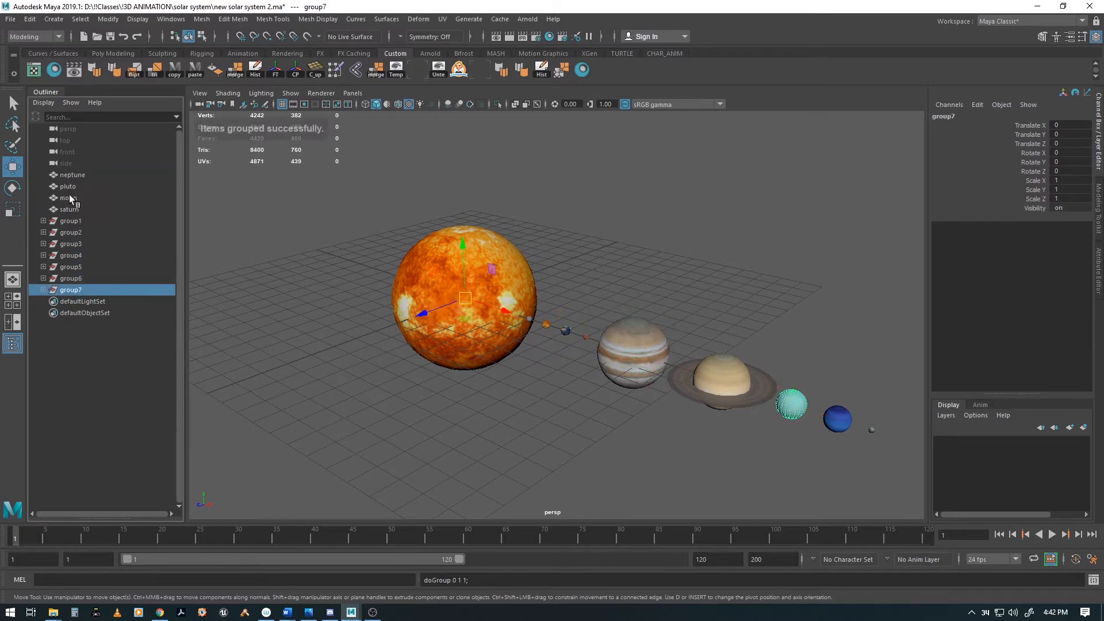
Put Neptune, Pluto, the moon and Saturn each into a separate group of its own.
{"action": "left_click", "coordinate": [70, 176]}
{"action": "key", "text": "ctrl+g"}
{"action": "left_click", "coordinate": [69, 176]}
{"action": "key", "text": "ctrl+g"}
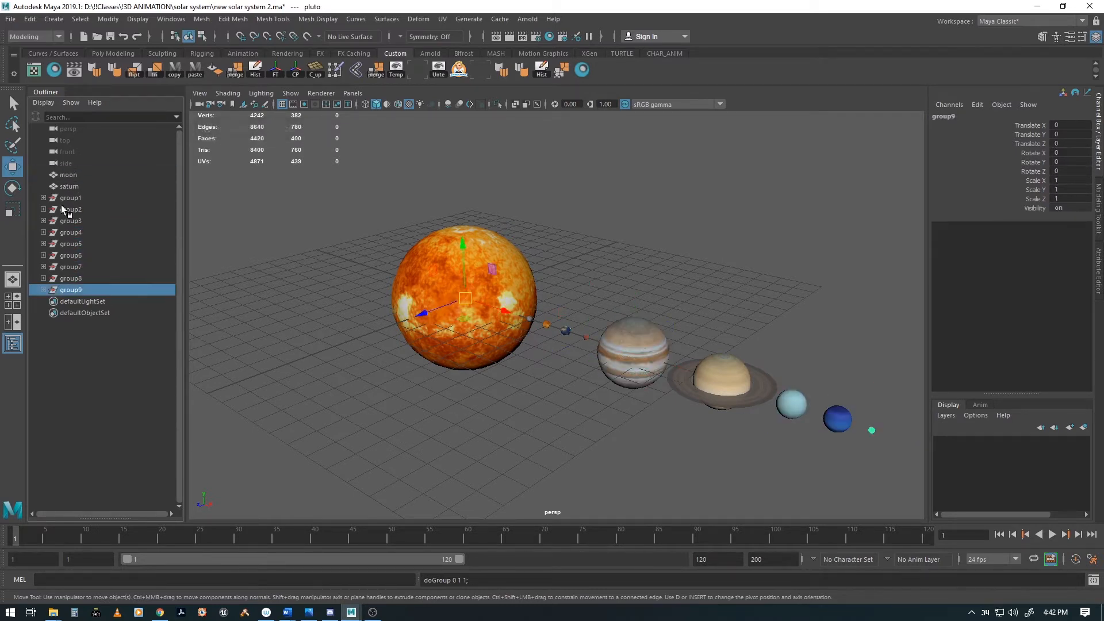
{"action": "left_click", "coordinate": [68, 176]}
{"action": "key", "text": "ctrl+g"}
{"action": "left_click", "coordinate": [68, 176]}
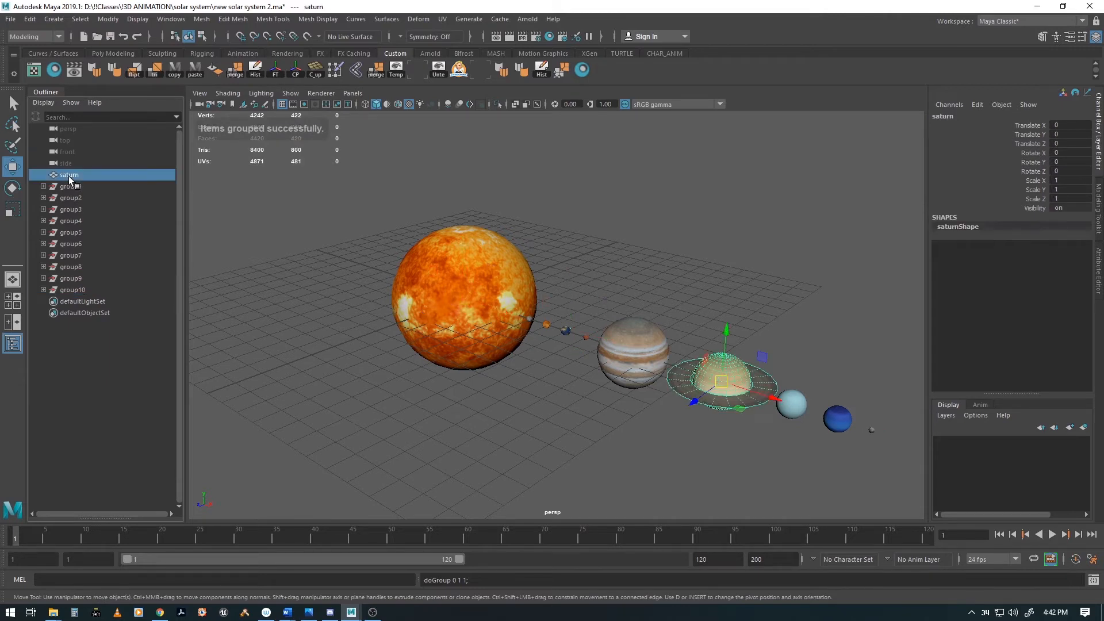
{"action": "key", "text": "ctrl+g"}
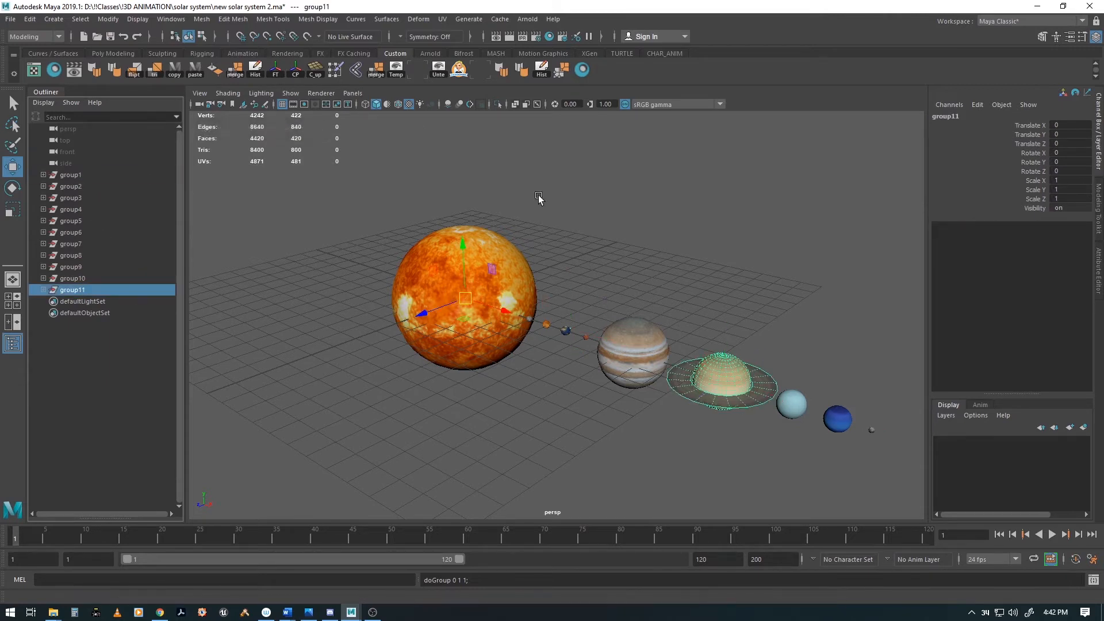
Rename the sun's group as sun_group and Mercury's group as mercury_group.
{"action": "left_click", "coordinate": [74, 177]}
{"action": "double_click", "coordinate": [70, 175]}
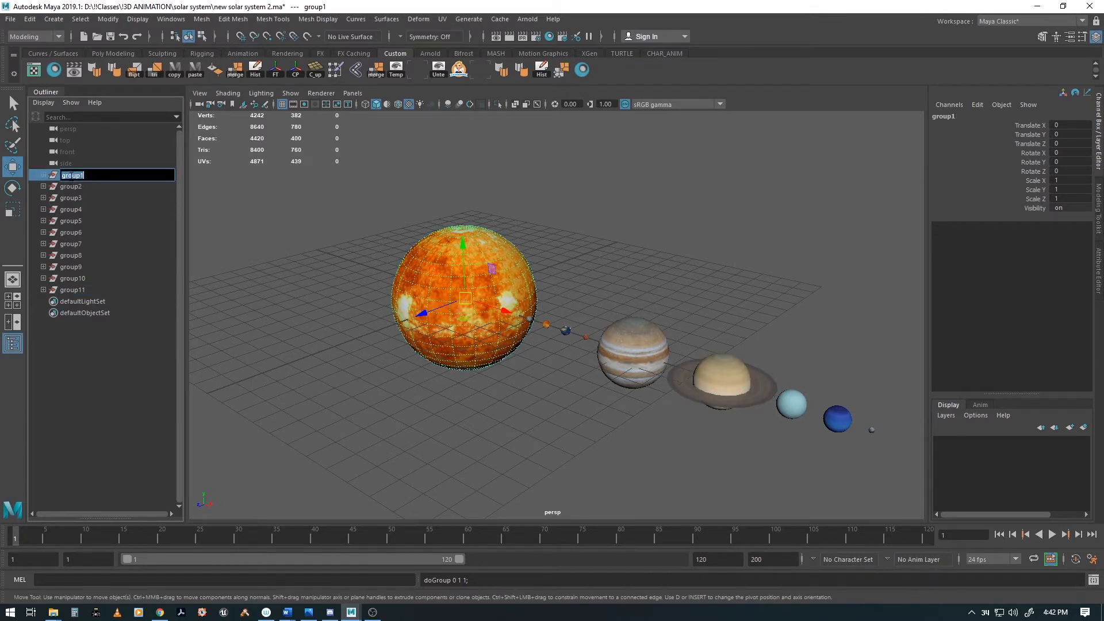
{"action": "type", "text": "sun_group"}
{"action": "key", "text": "Return"}
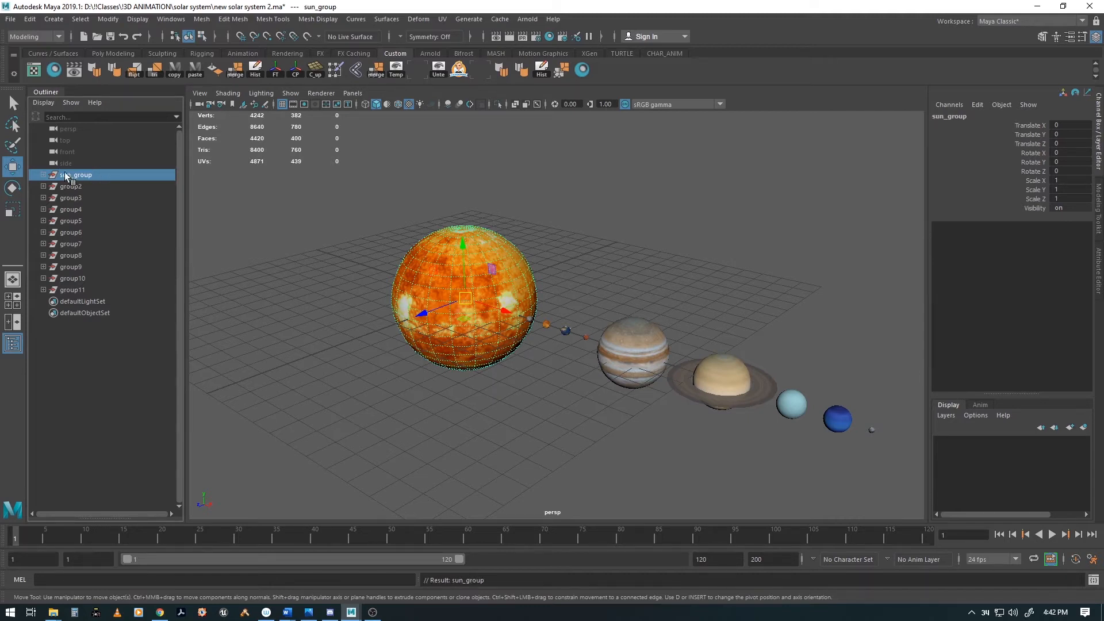
{"action": "left_click", "coordinate": [74, 186]}
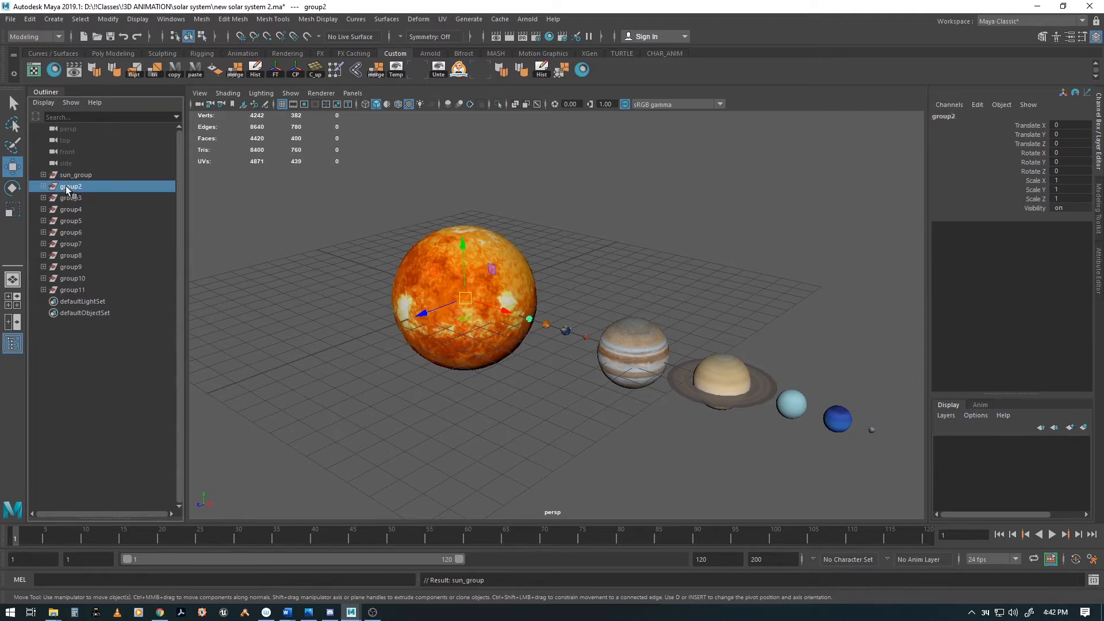
{"action": "double_click", "coordinate": [74, 185]}
{"action": "type", "text": "mercur"}
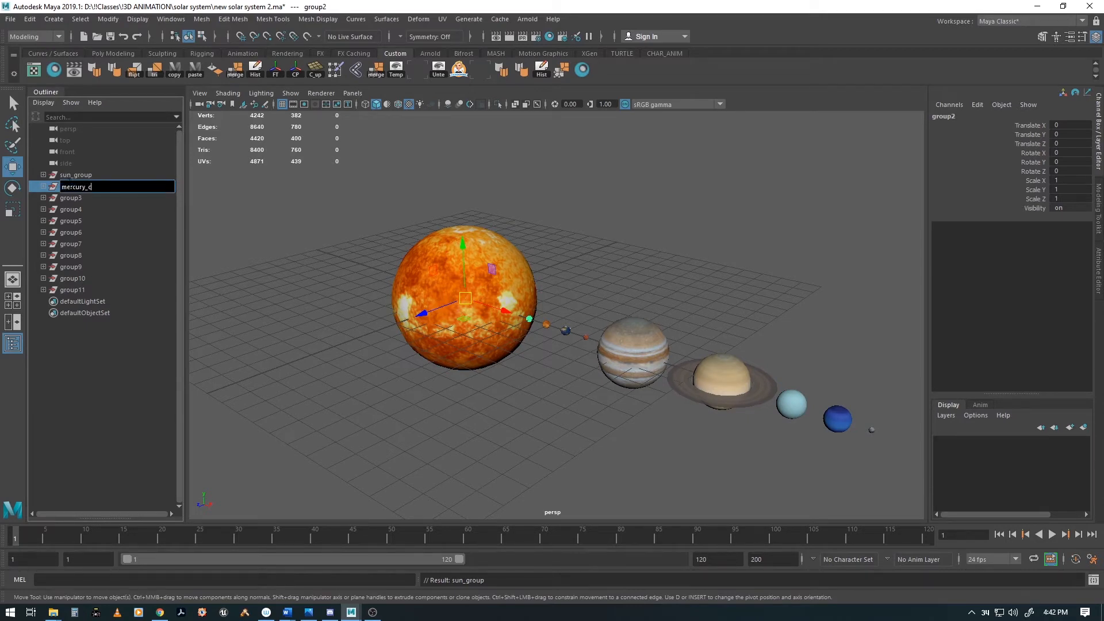
{"action": "type", "text": "y_group"}
{"action": "key", "text": "Return"}
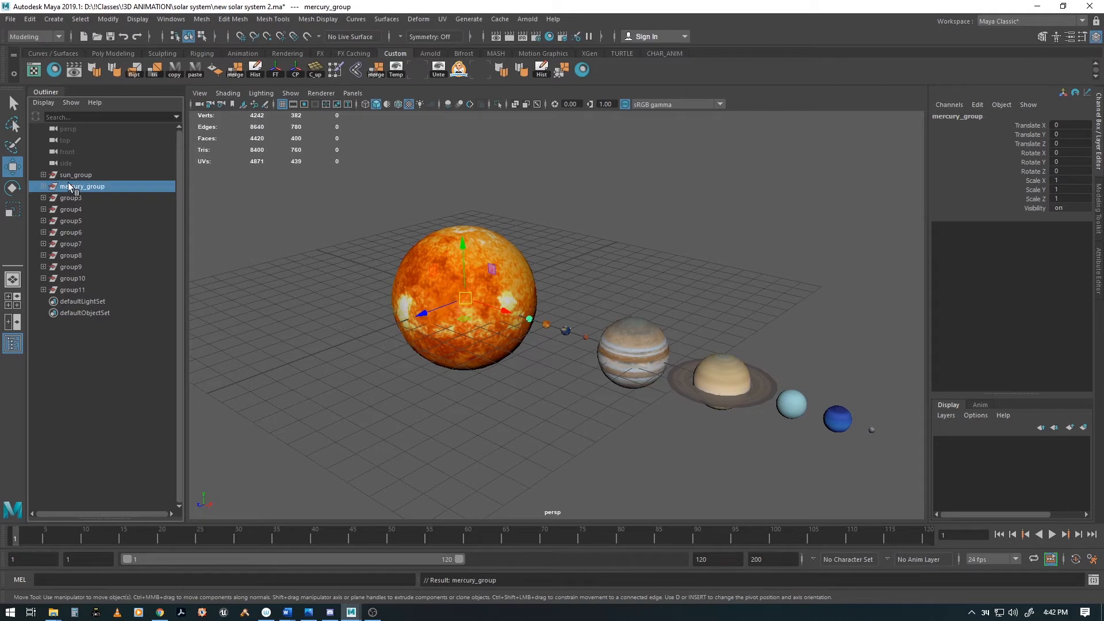
Rename Venus's group as venus_group and Earth's group as earth_group.
{"action": "left_click", "coordinate": [70, 198]}
{"action": "double_click", "coordinate": [70, 199]}
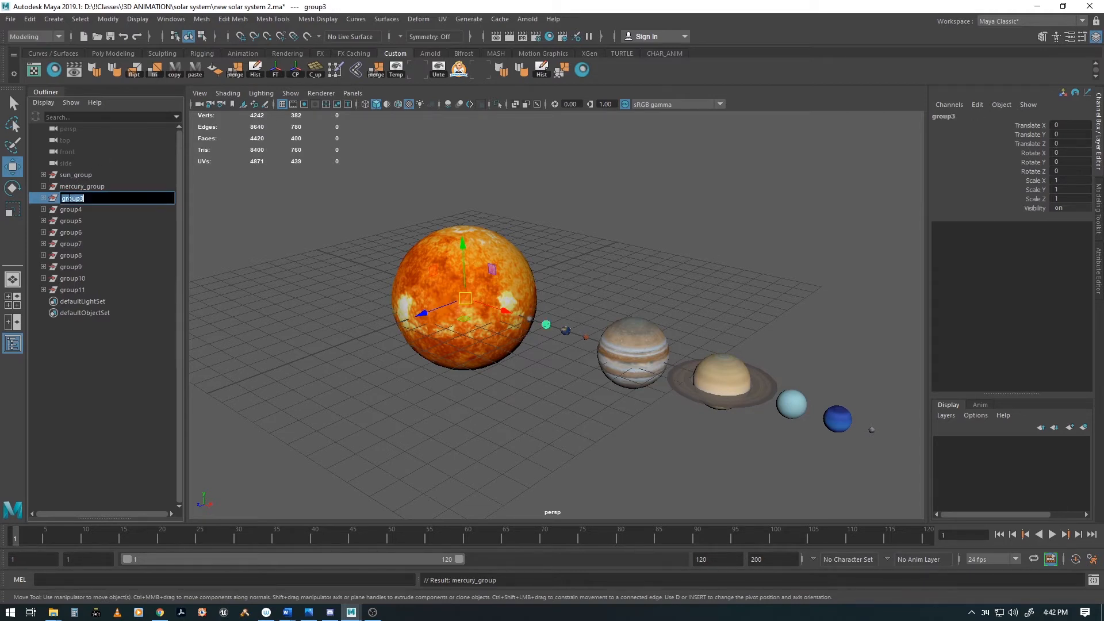
{"action": "type", "text": "venus_group"}
{"action": "key", "text": "Return"}
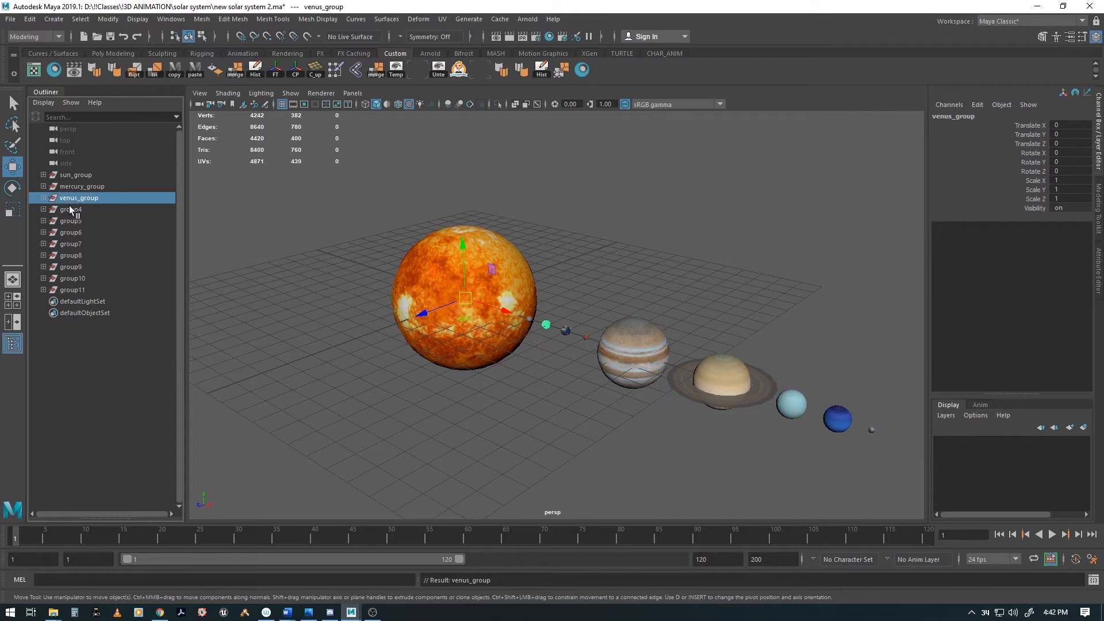
{"action": "left_click", "coordinate": [71, 209]}
{"action": "double_click", "coordinate": [71, 210]}
{"action": "type", "text": "ea"}
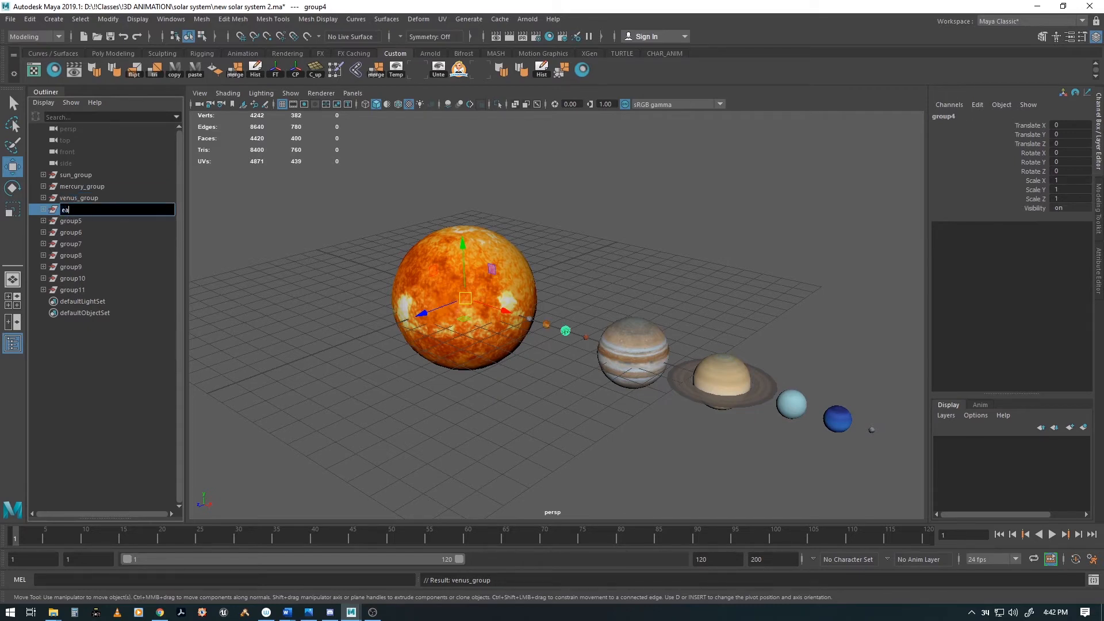
{"action": "type", "text": "rth_group"}
{"action": "key", "text": "Return"}
Rename Mars's group as mars_group and Jupiter's group as jupiter_group.
{"action": "left_click", "coordinate": [71, 221]}
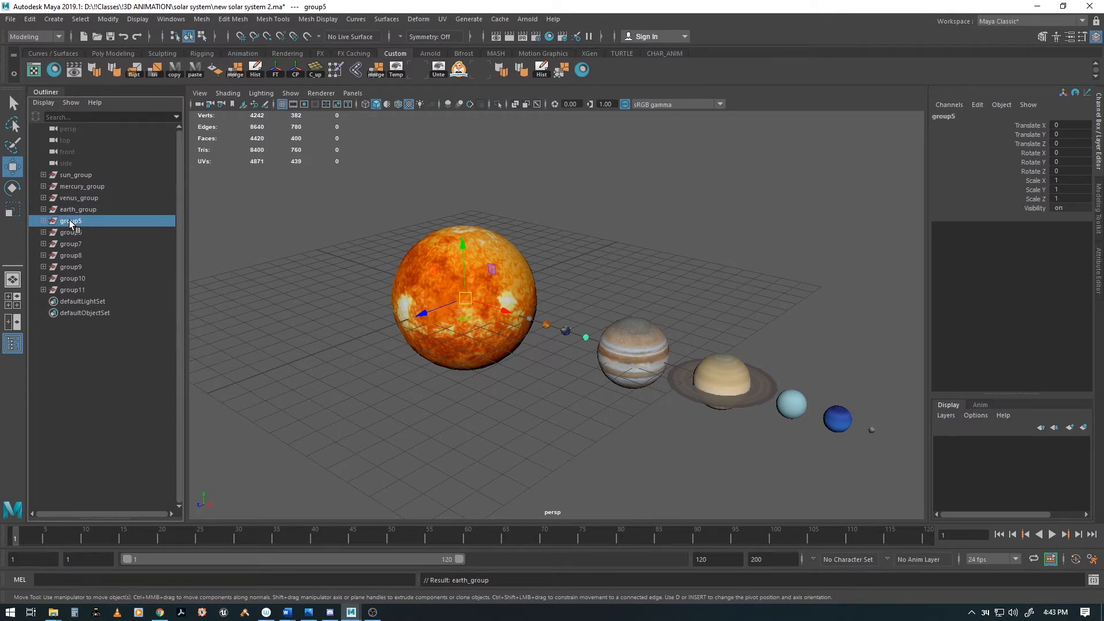
{"action": "double_click", "coordinate": [71, 221]}
{"action": "type", "text": "mars"}
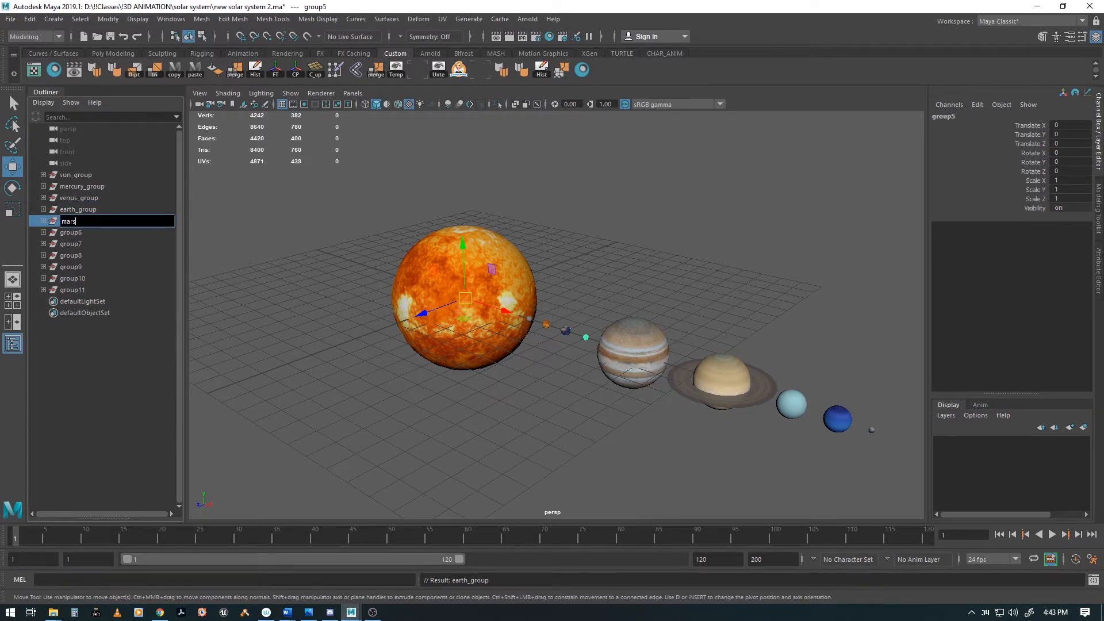
{"action": "type", "text": "_group"}
{"action": "key", "text": "Return"}
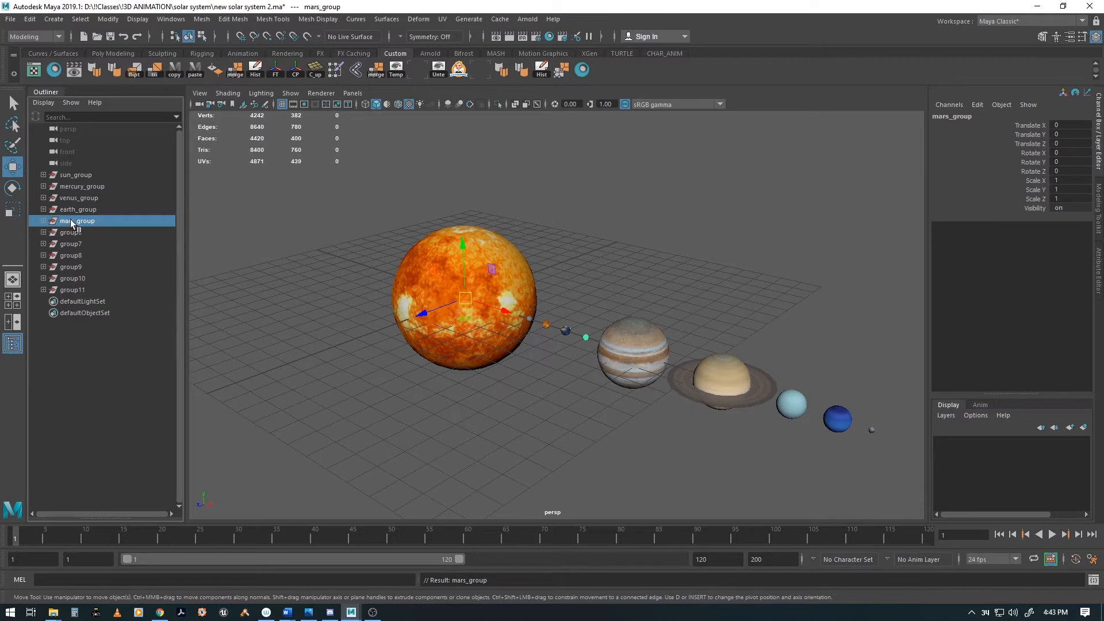
{"action": "left_click", "coordinate": [76, 233]}
{"action": "double_click", "coordinate": [74, 233]}
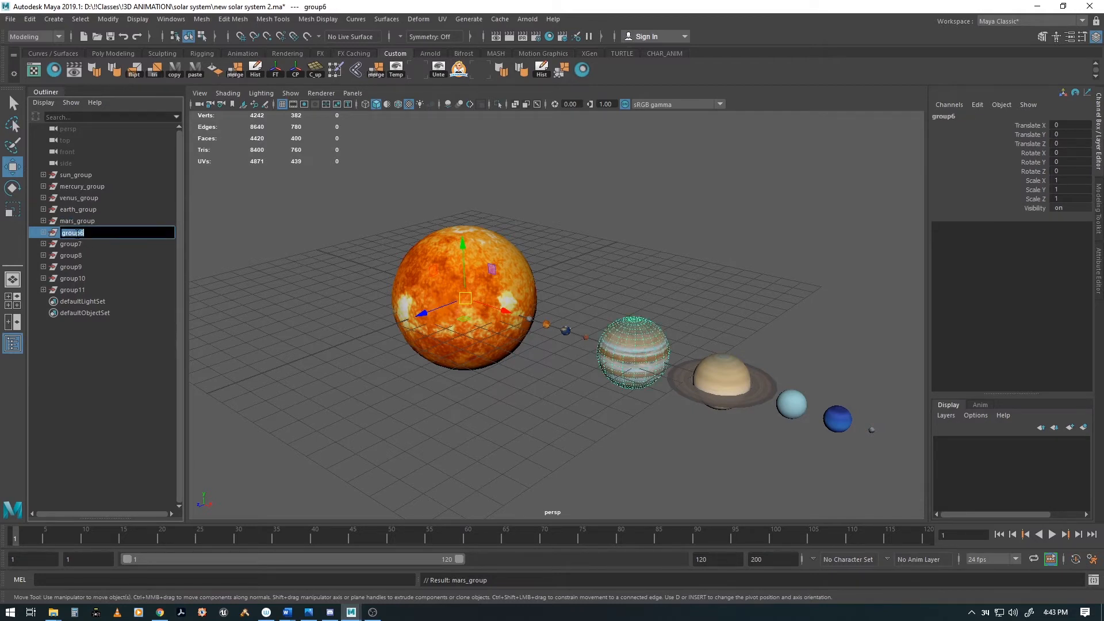
{"action": "type", "text": "jupiter_griou"}
{"action": "key", "text": "BackSpace"}
{"action": "key", "text": "BackSpace"}
{"action": "type", "text": "oup"}
{"action": "key", "text": "Return"}
Rename Uranus's group as uranus_group and Neptune's group as neptune_group.
{"action": "left_click", "coordinate": [68, 244]}
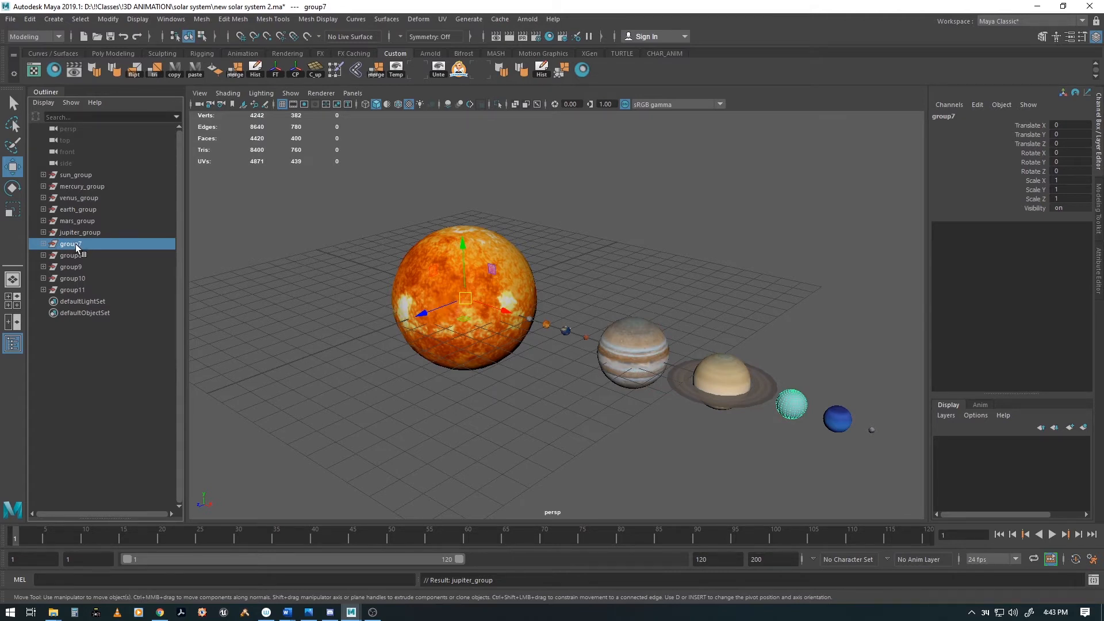
{"action": "double_click", "coordinate": [76, 243]}
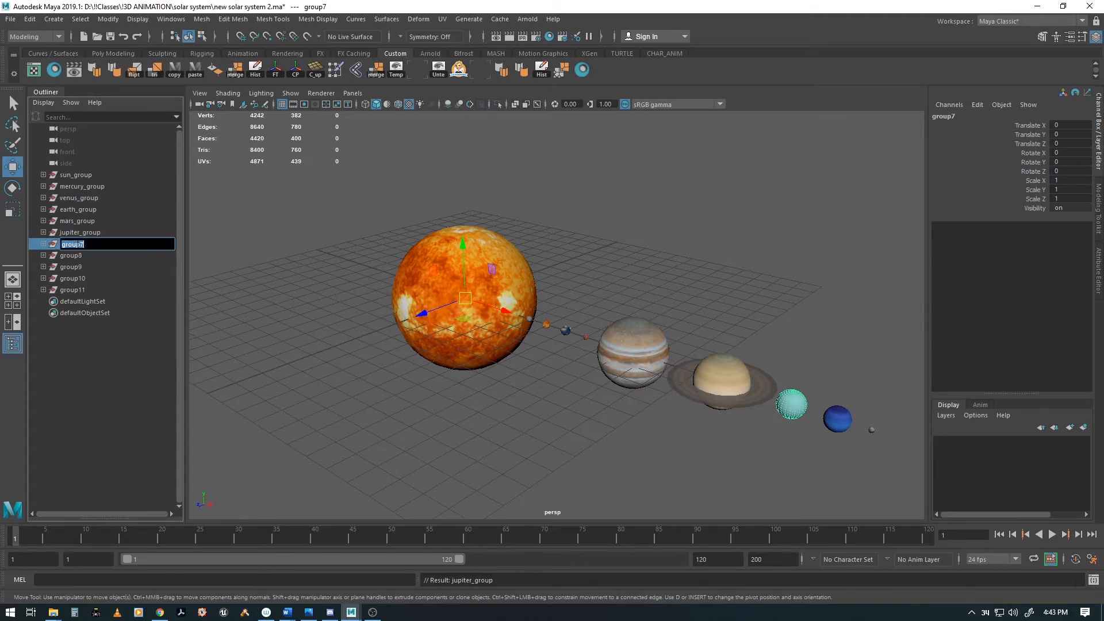
{"action": "type", "text": "uranus_group"}
{"action": "key", "text": "Return"}
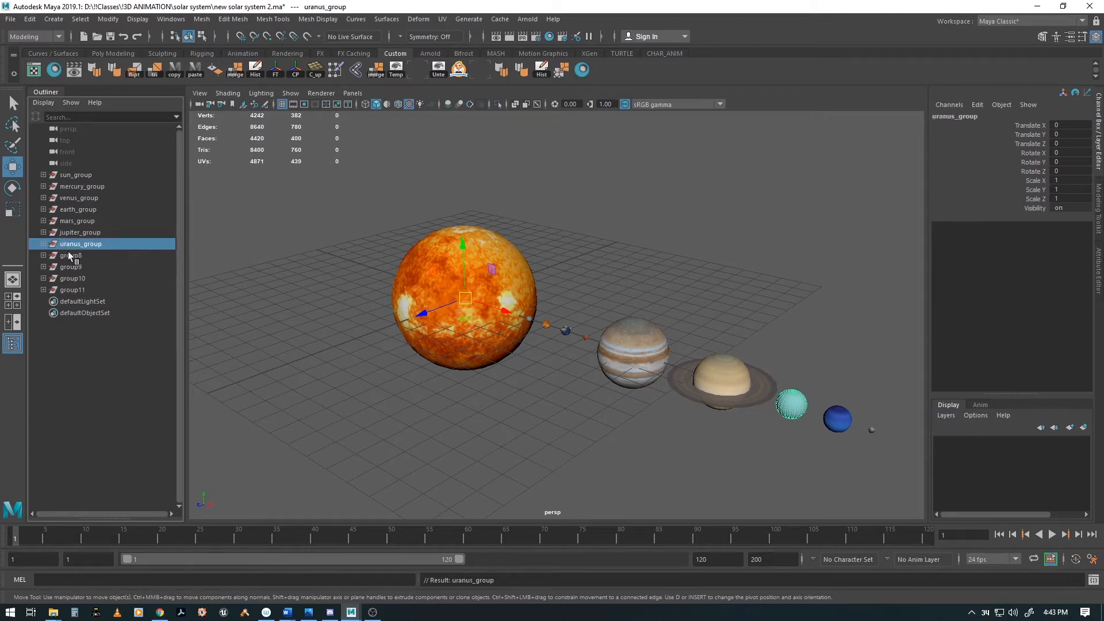
{"action": "left_click", "coordinate": [69, 256]}
{"action": "double_click", "coordinate": [68, 256]}
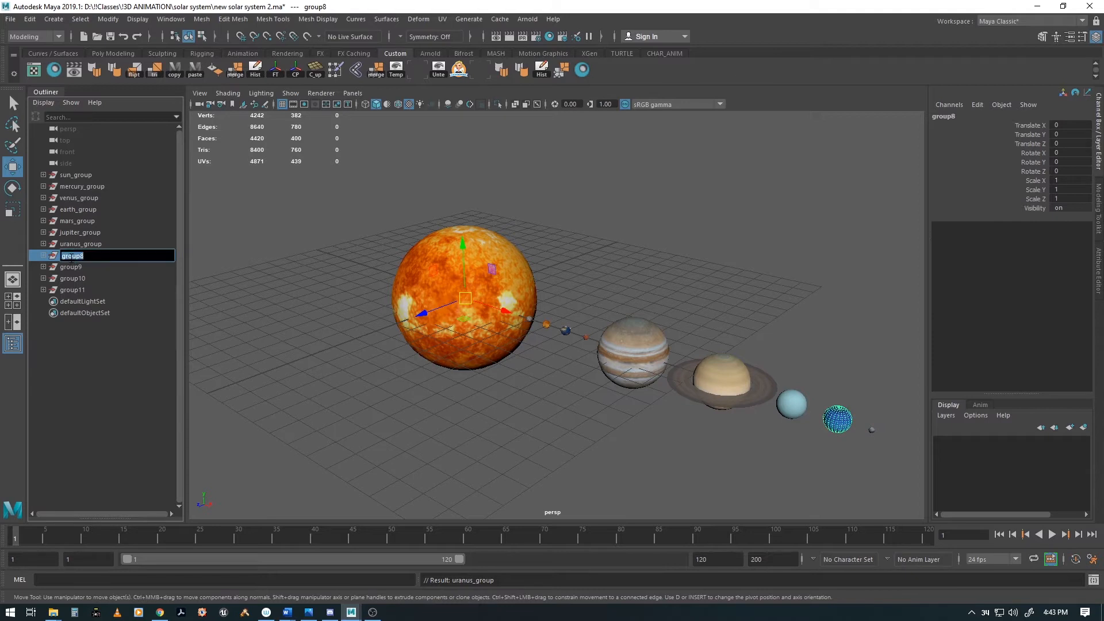
{"action": "type", "text": "neptune_group"}
{"action": "key", "text": "Return"}
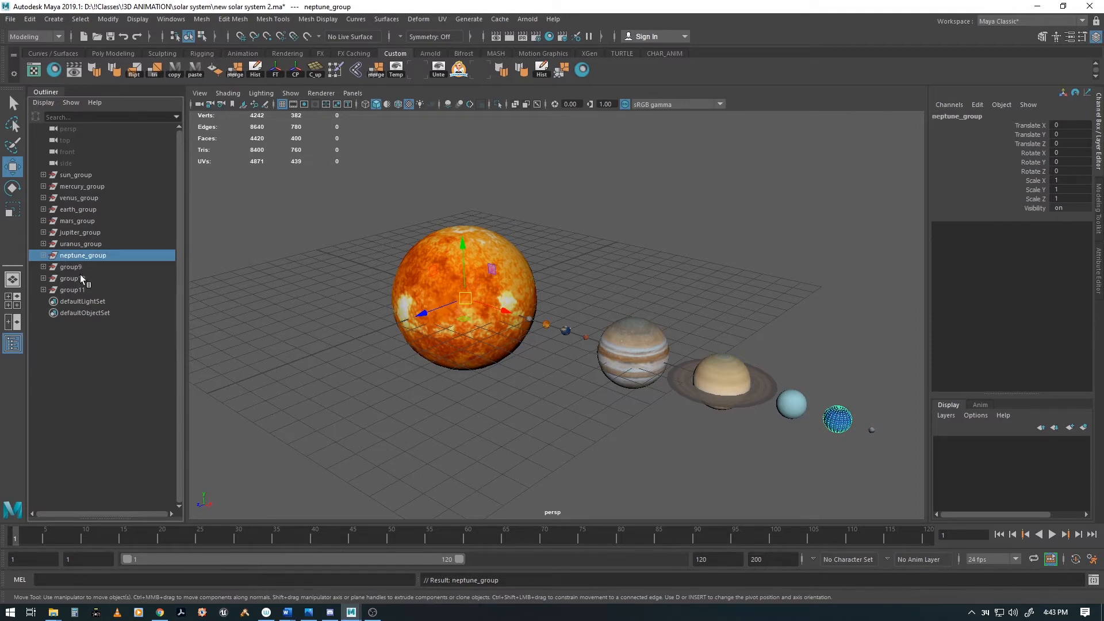
Rename Pluto's group as pluto_group and the moon's group as moon_group.
{"action": "left_click", "coordinate": [75, 267]}
{"action": "double_click", "coordinate": [75, 267]}
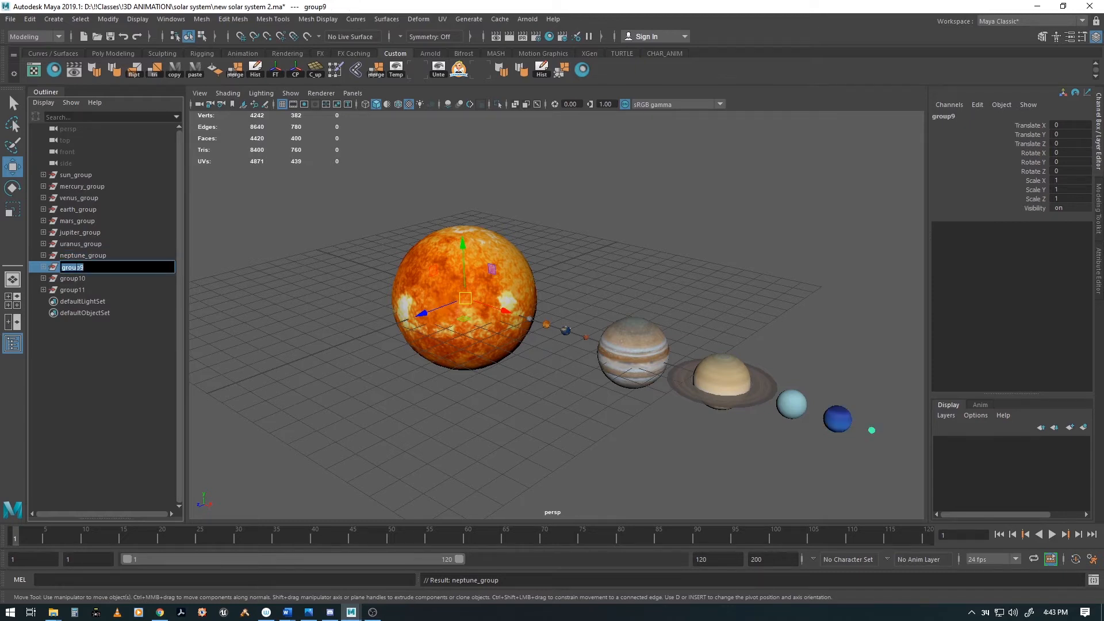
{"action": "type", "text": "pluto_group"}
{"action": "key", "text": "Return"}
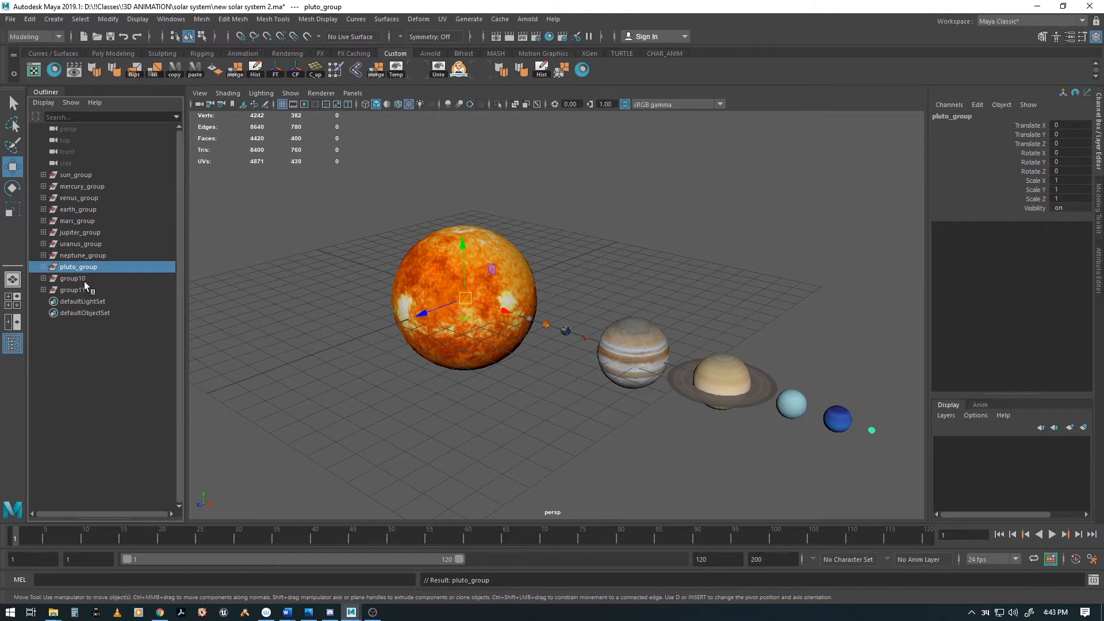
{"action": "left_click", "coordinate": [84, 282]}
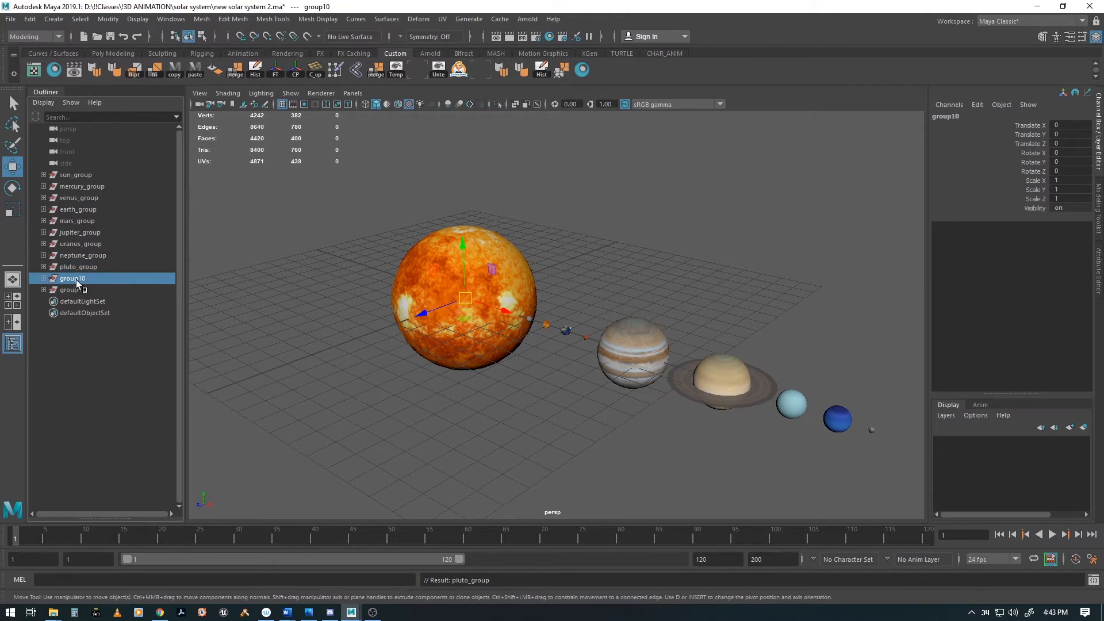
{"action": "double_click", "coordinate": [76, 282]}
{"action": "type", "text": "moon_g"}
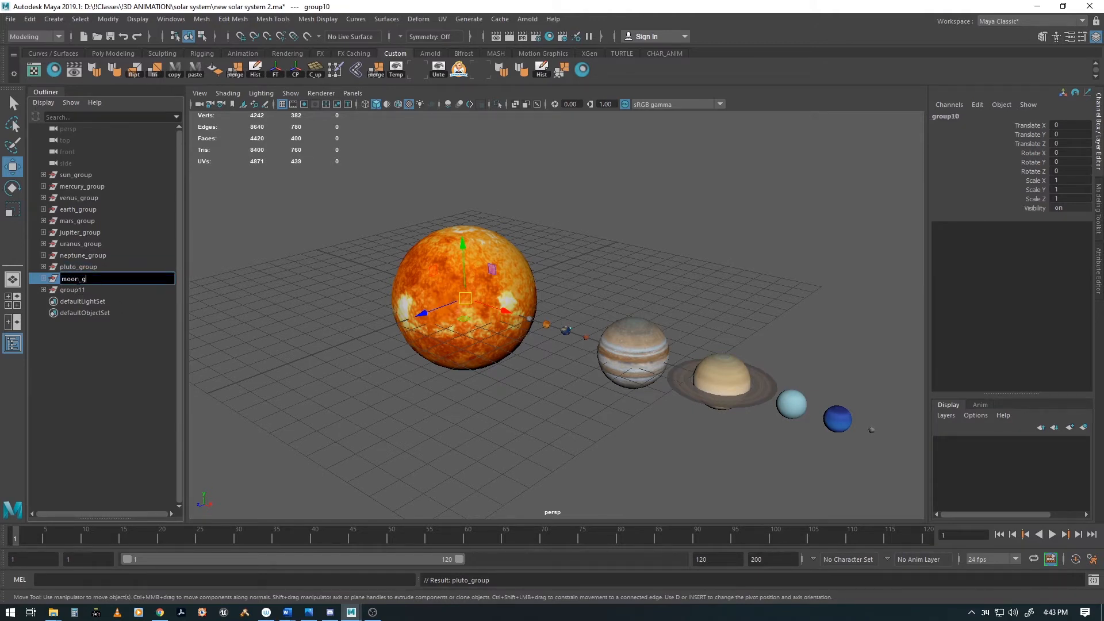
{"action": "type", "text": "roup"}
{"action": "key", "text": "Return"}
Rename Saturn's group as saturn_group and save the scene.
{"action": "left_click", "coordinate": [66, 291]}
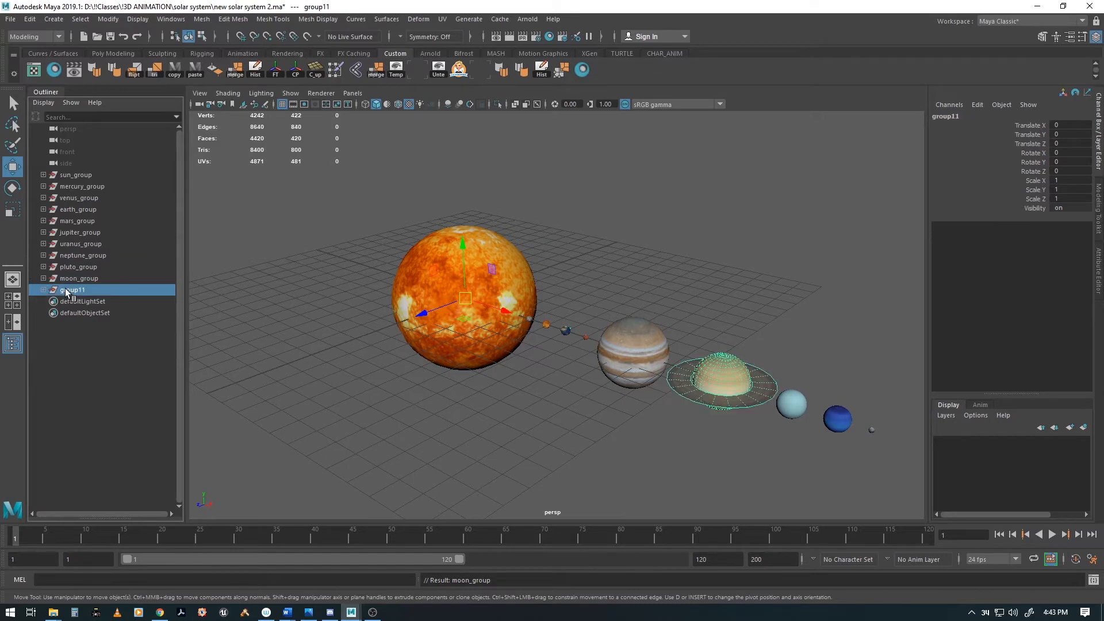
{"action": "double_click", "coordinate": [82, 291]}
{"action": "type", "text": "sa"}
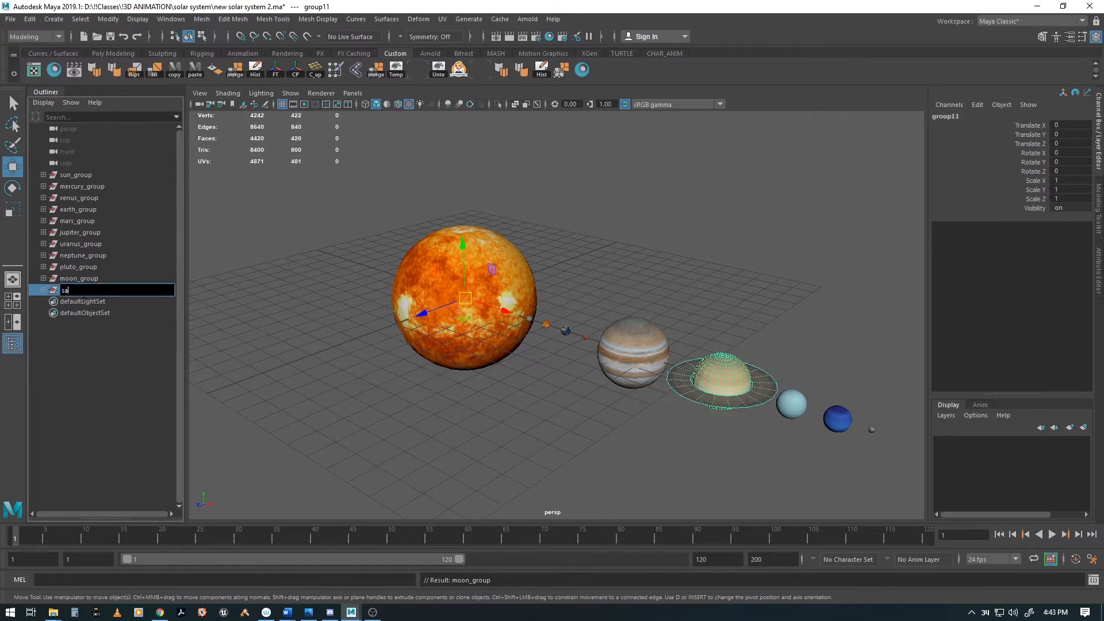
{"action": "type", "text": "turn_group"}
{"action": "key", "text": "Return"}
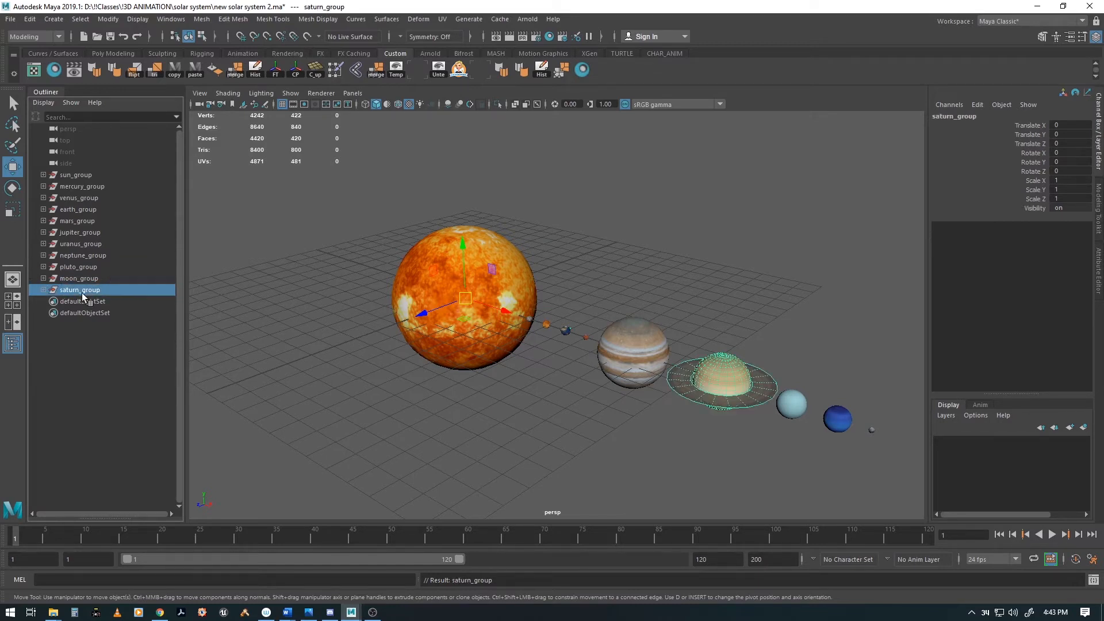
{"action": "left_click_drag", "start_coordinate": [656, 428], "coordinate": [642, 410], "text": "alt"}
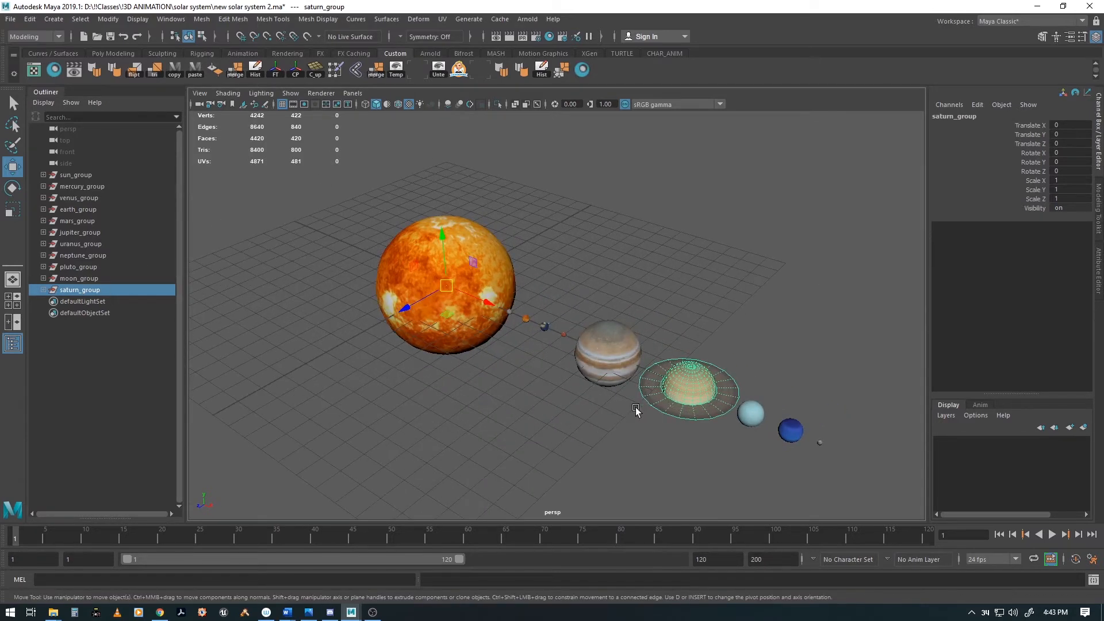
{"action": "key", "text": "ctrl+s"}
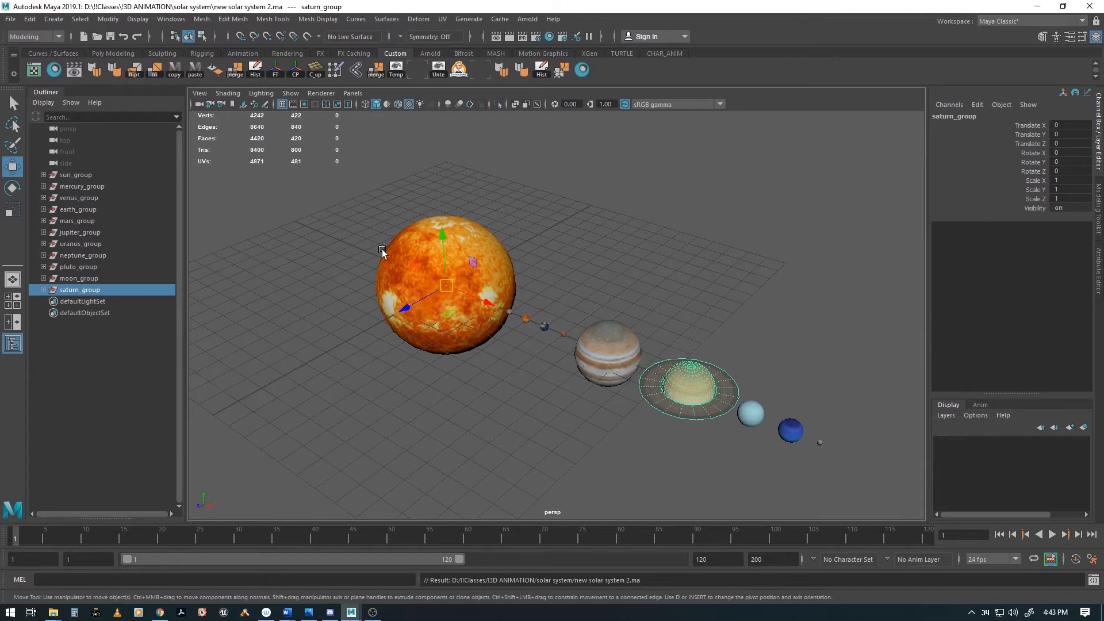
Compare the pivot location of the Jupiter mesh with that of jupiter_group, viewing the solar system from several angles.
{"action": "left_click", "coordinate": [504, 427]}
{"action": "left_click", "coordinate": [598, 339]}
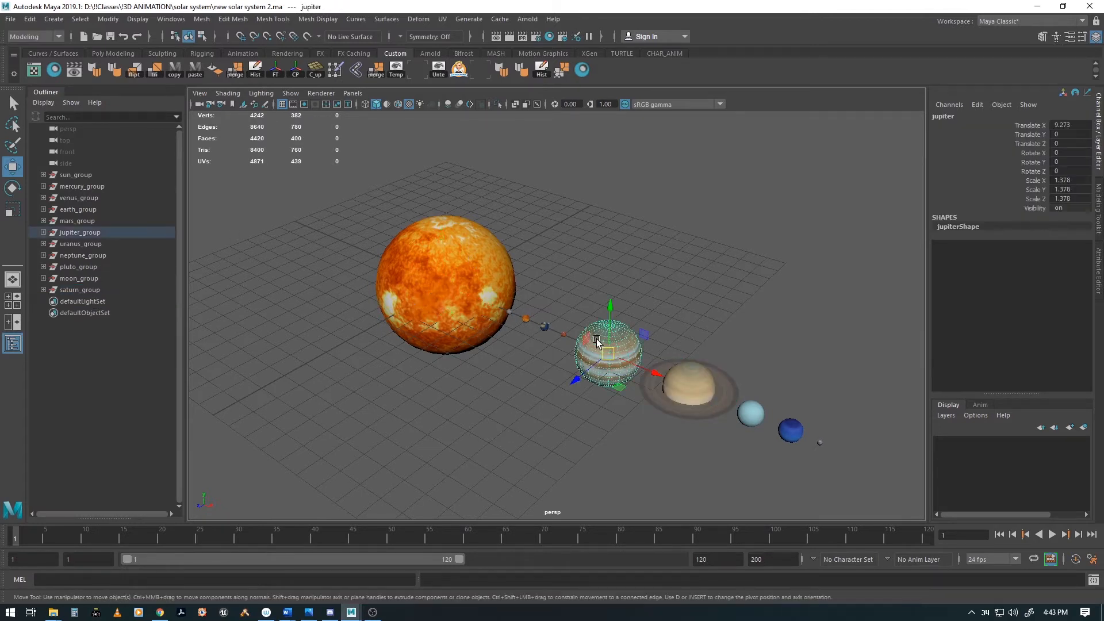
{"action": "left_click", "coordinate": [73, 229]}
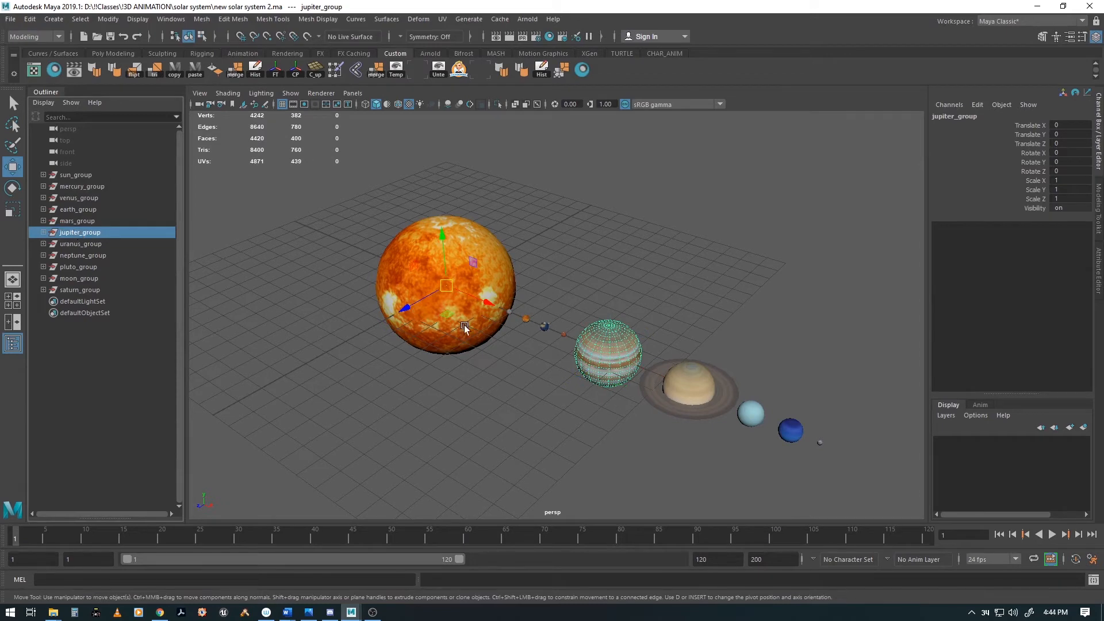
{"action": "left_click_drag", "start_coordinate": [542, 296], "coordinate": [535, 387], "text": "alt"}
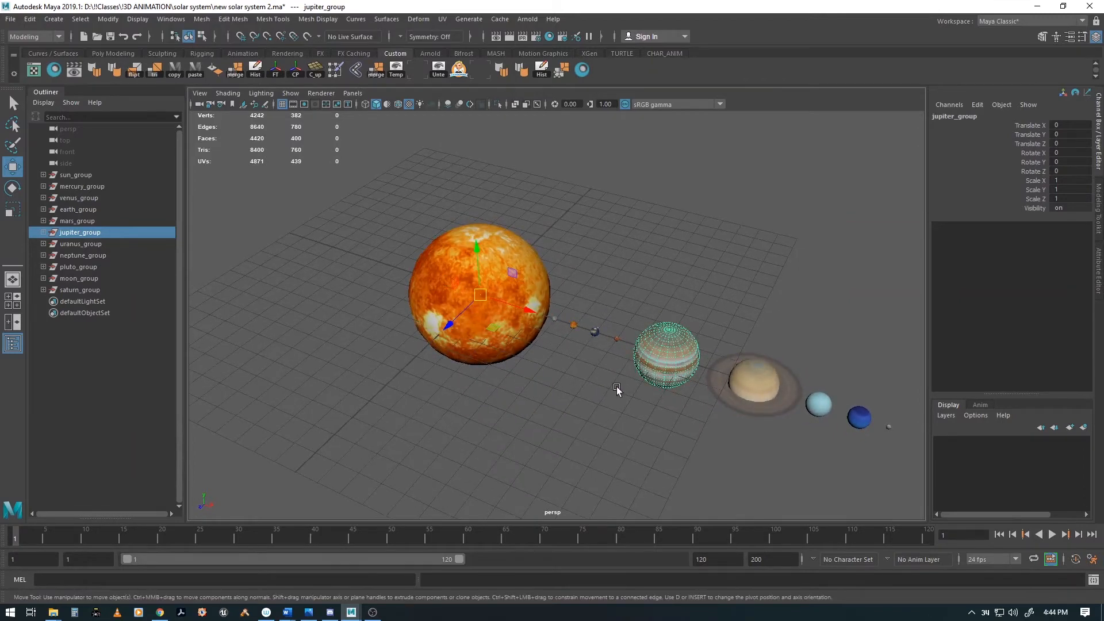
{"action": "left_click_drag", "start_coordinate": [650, 394], "coordinate": [537, 405], "text": "alt"}
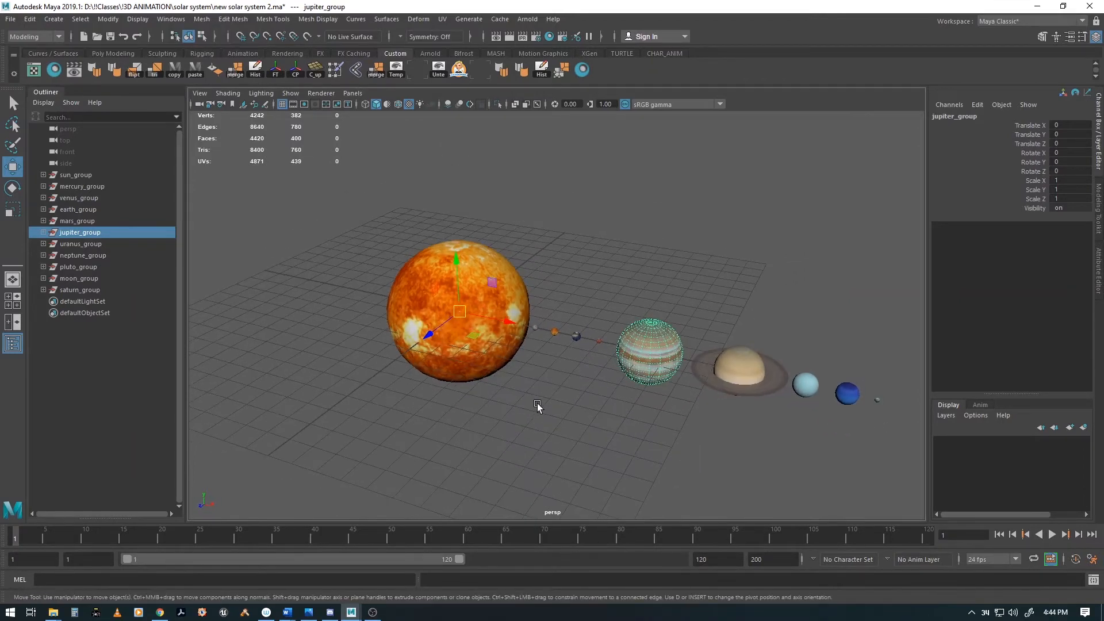
{"action": "left_click_drag", "start_coordinate": [557, 352], "coordinate": [503, 345], "text": "alt"}
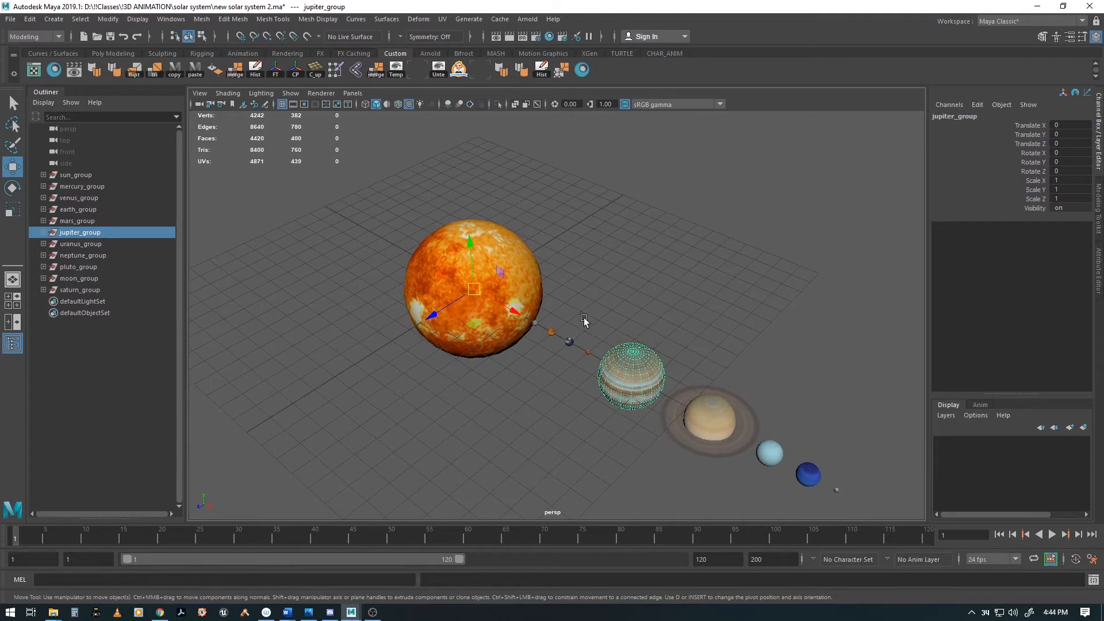
Try rotating jupiter_group around the sun about its vertical axis and undo the rotation.
{"action": "key", "text": "e"}
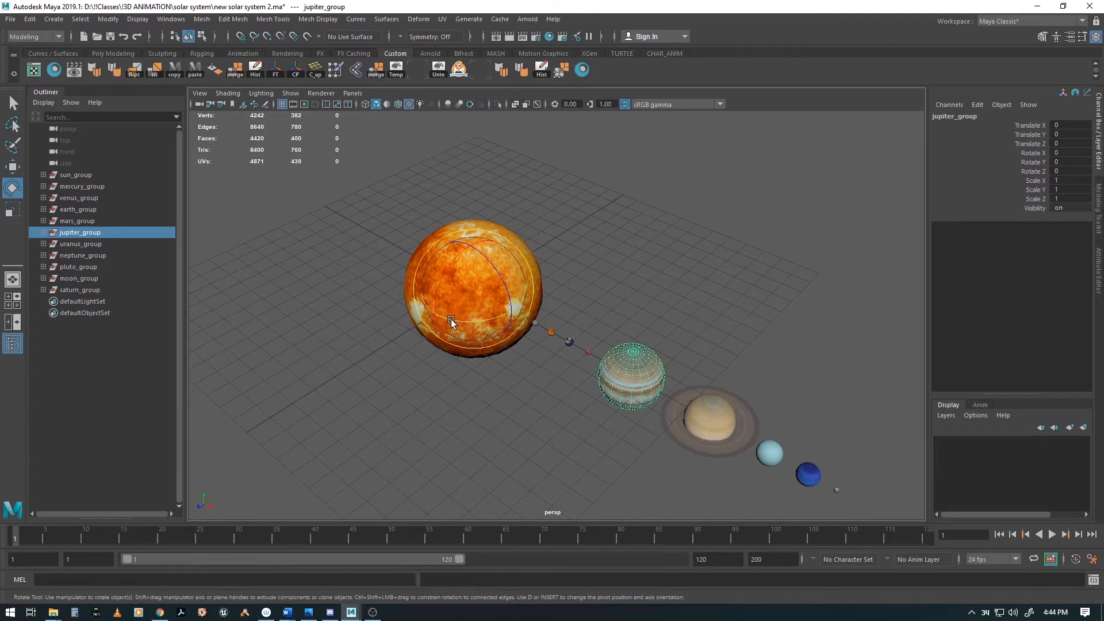
{"action": "left_click_drag", "start_coordinate": [453, 319], "coordinate": [511, 263]}
{"action": "key", "text": "ctrl+z"}
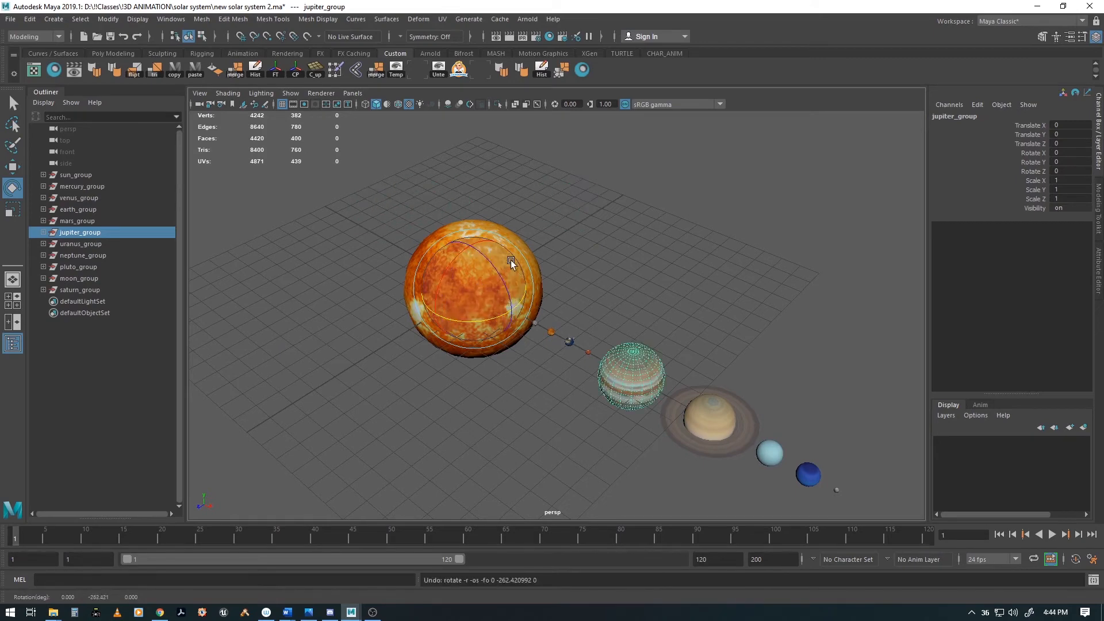
{"action": "key", "text": "w"}
{"action": "left_click_drag", "start_coordinate": [598, 387], "coordinate": [550, 369], "text": "alt"}
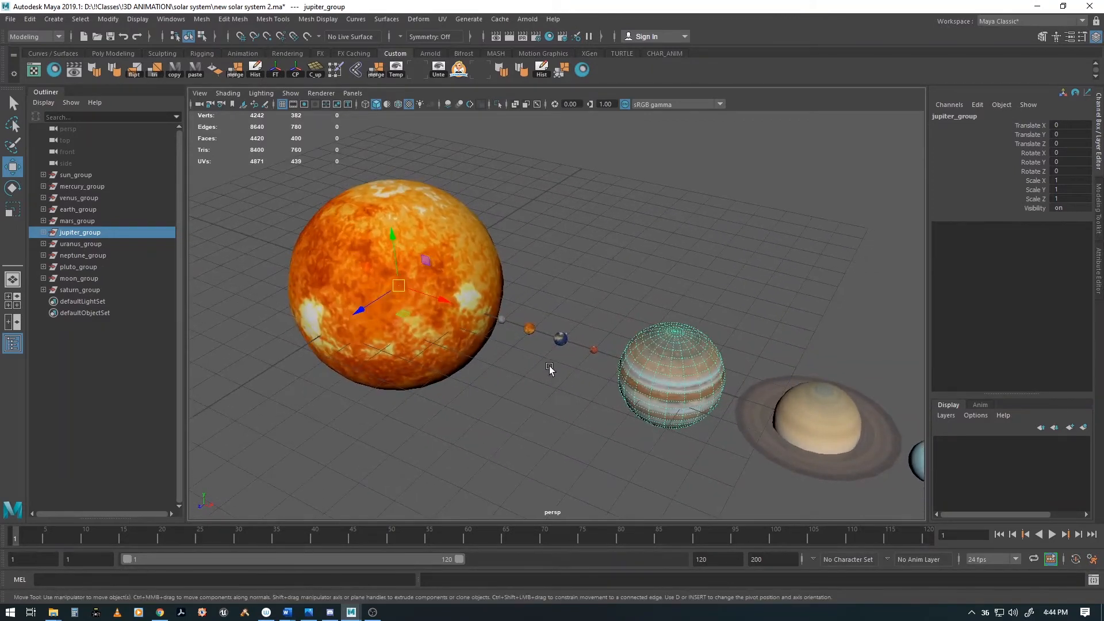
Select the sun mesh and examine its pivot relative to the row of planets.
{"action": "left_click", "coordinate": [457, 230]}
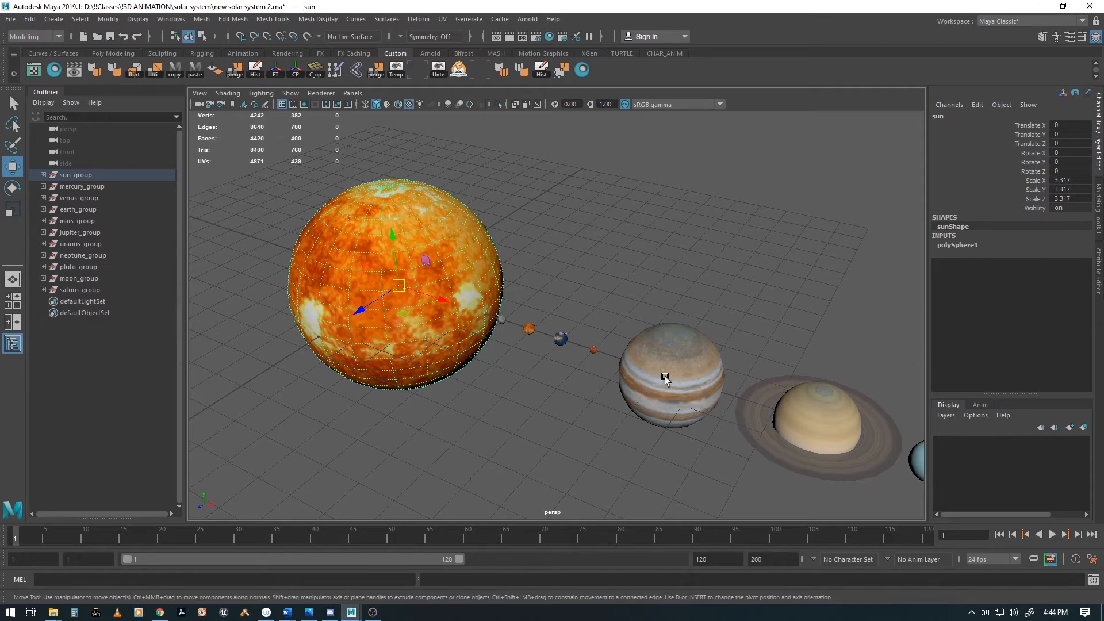
{"action": "left_click_drag", "start_coordinate": [695, 379], "coordinate": [618, 363], "text": "alt"}
{"action": "middle_click_drag", "start_coordinate": [339, 314], "coordinate": [361, 327], "text": "alt"}
{"action": "left_click_drag", "start_coordinate": [361, 327], "coordinate": [373, 365], "text": "alt"}
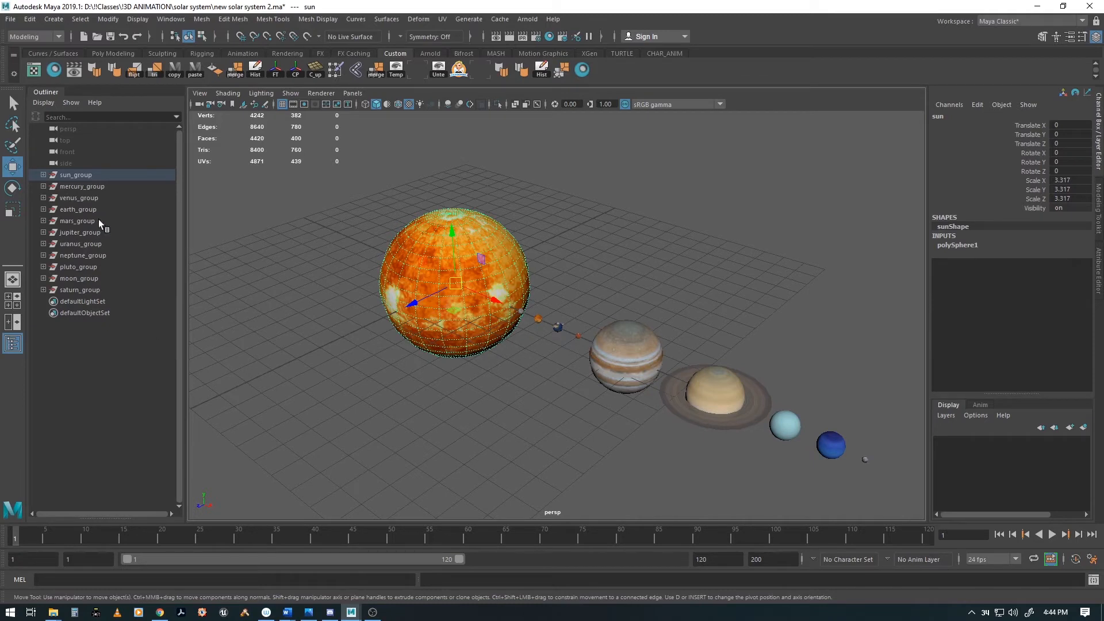
Try parenting earth_group under moon_group and undo the parenting.
{"action": "left_click", "coordinate": [78, 279]}
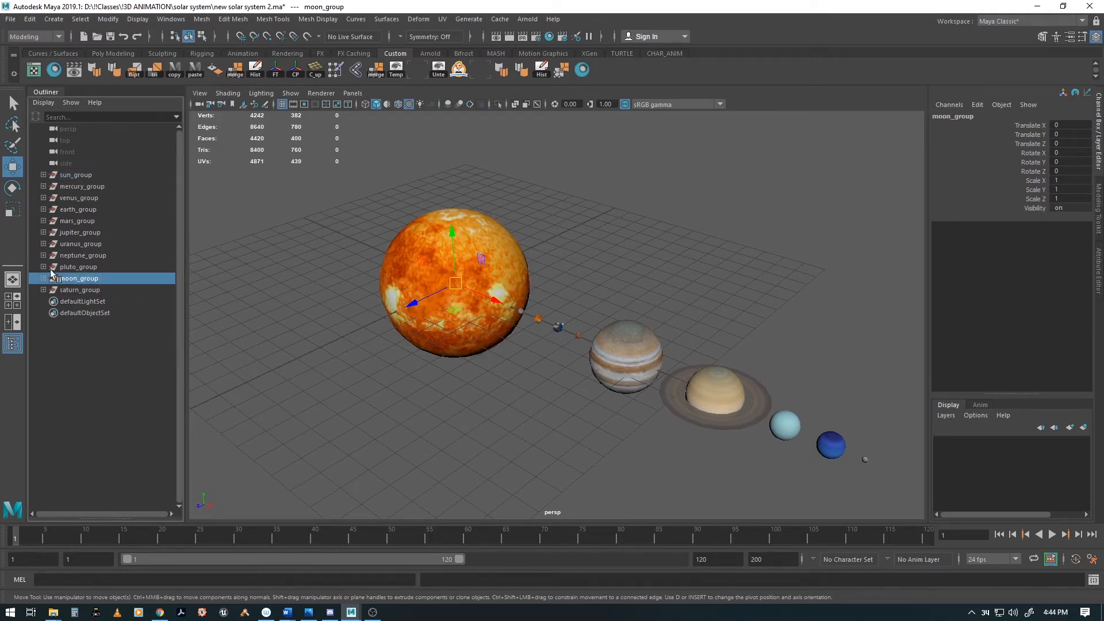
{"action": "left_click", "coordinate": [79, 209]}
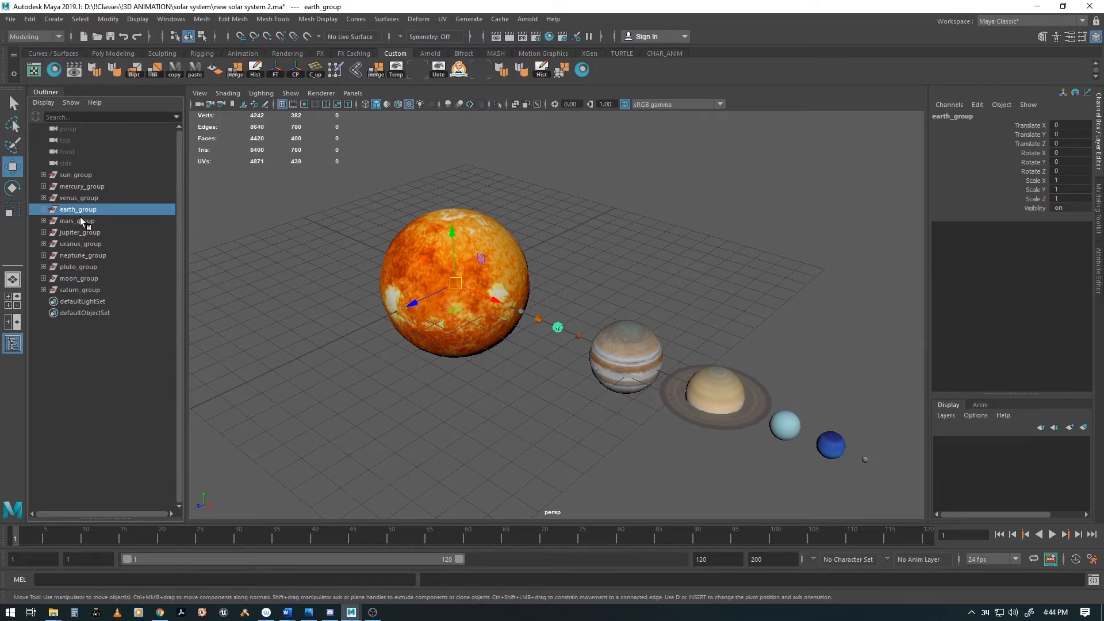
{"action": "left_click", "coordinate": [75, 266], "text": "ctrl"}
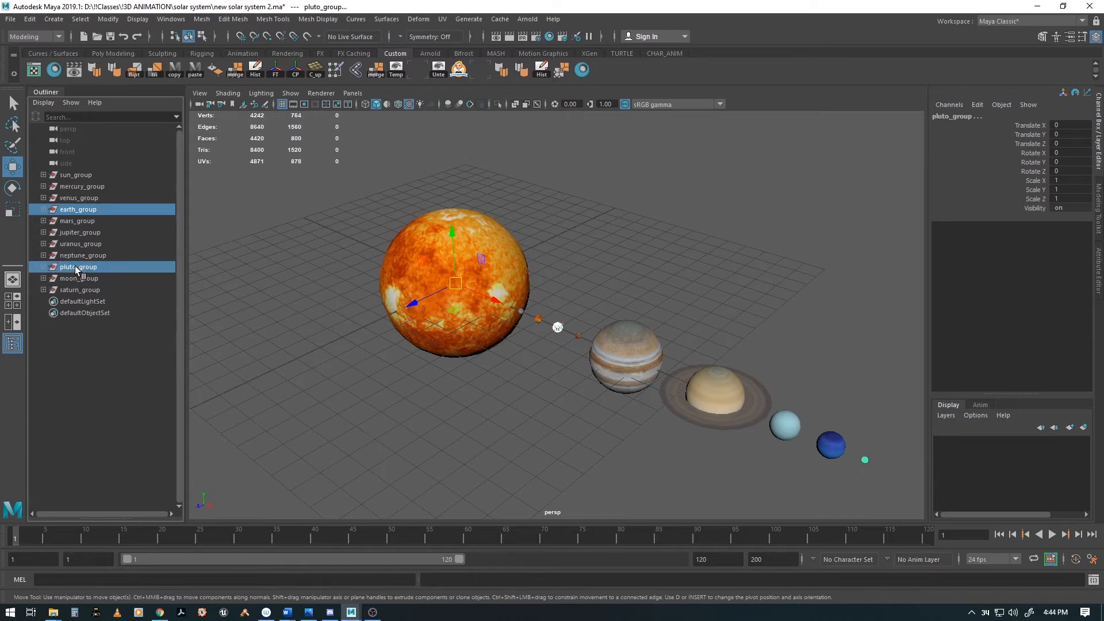
{"action": "left_click", "coordinate": [64, 210]}
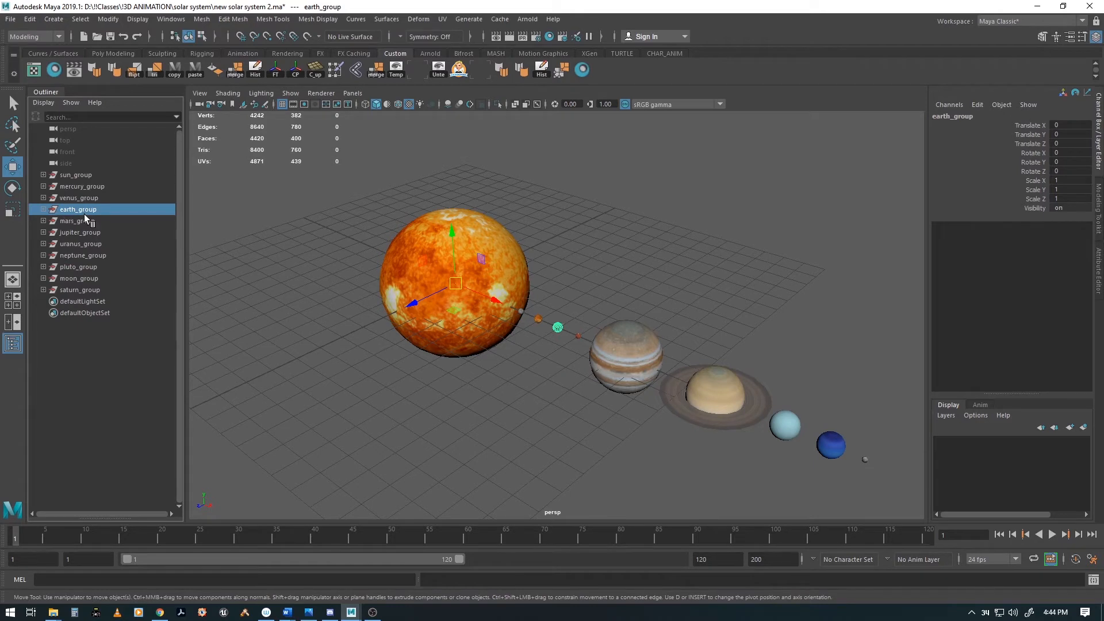
{"action": "left_click", "coordinate": [71, 279], "text": "ctrl"}
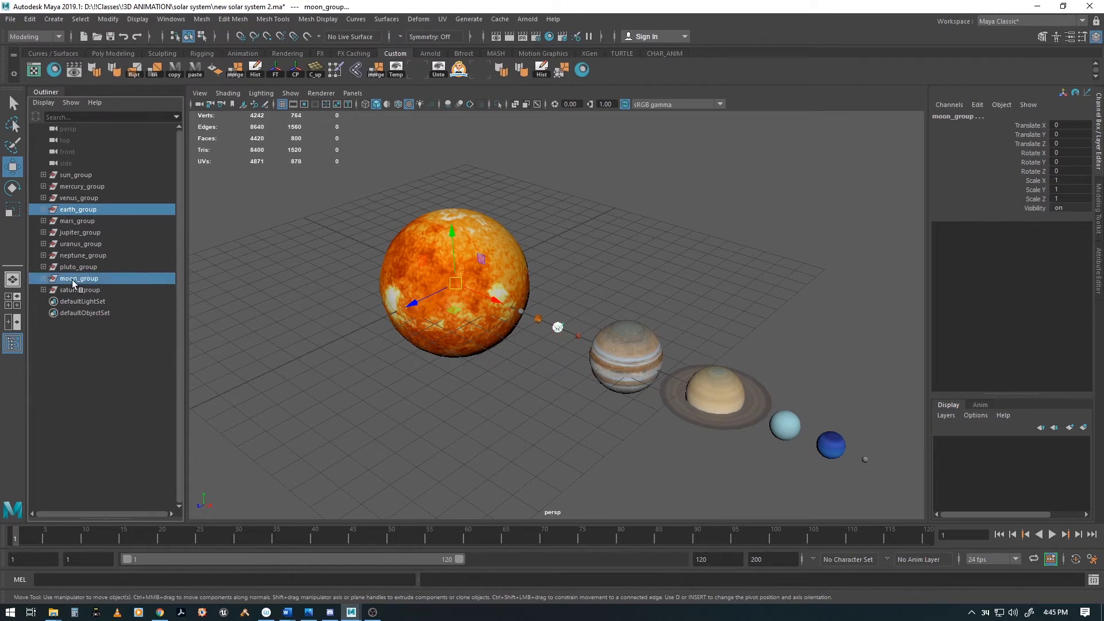
{"action": "key", "text": "p"}
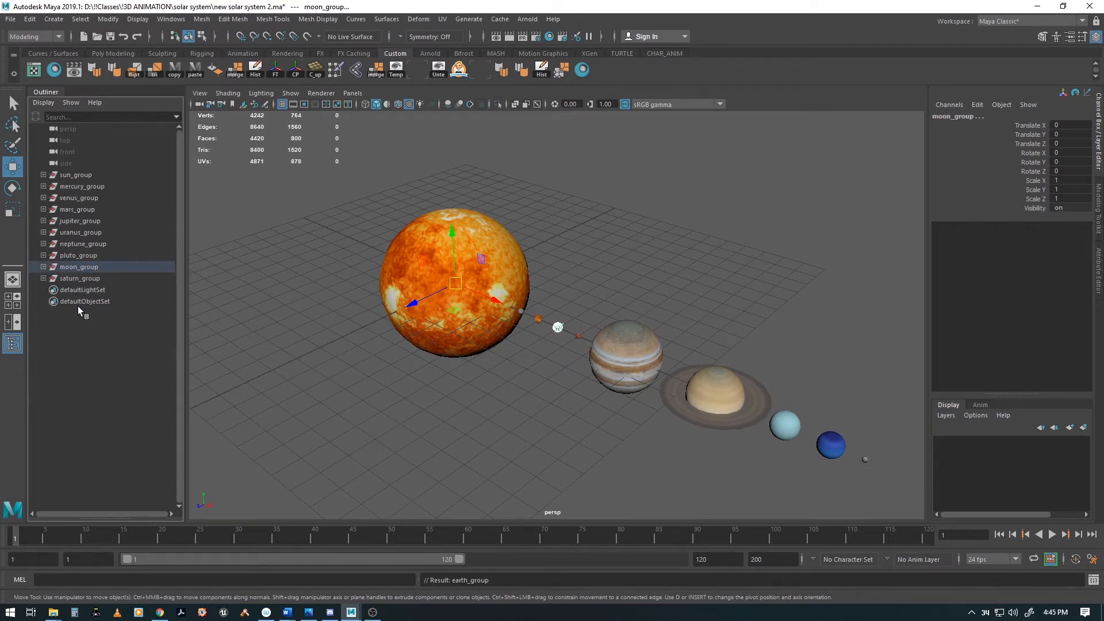
{"action": "key", "text": "ctrl+z"}
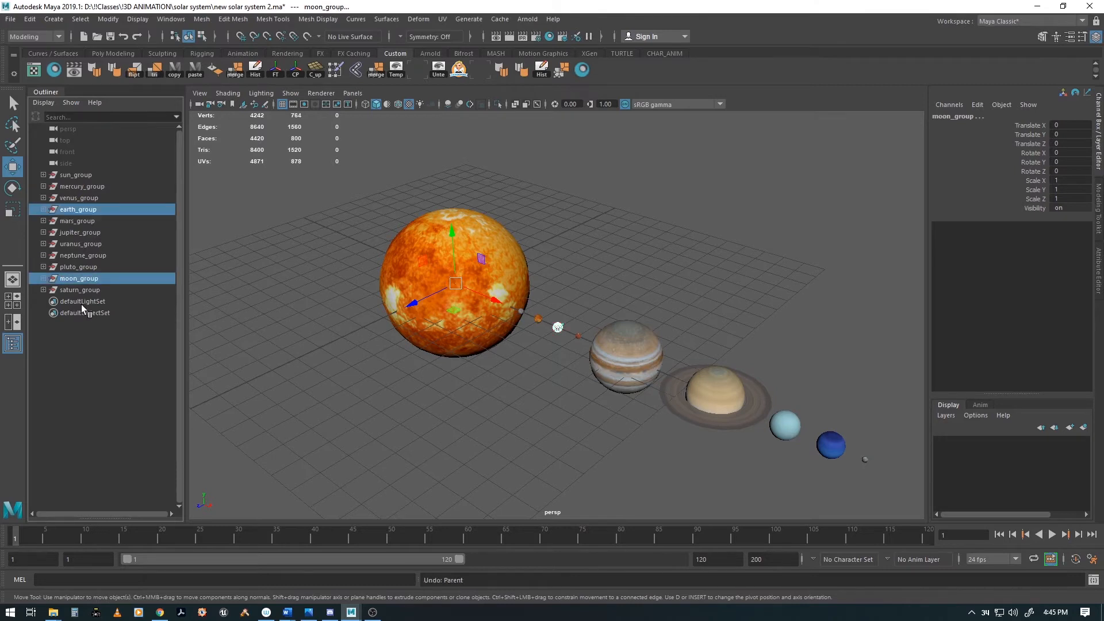
Parent moon_group under earth_group and expand earth_group to check the hierarchy.
{"action": "left_click", "coordinate": [73, 281]}
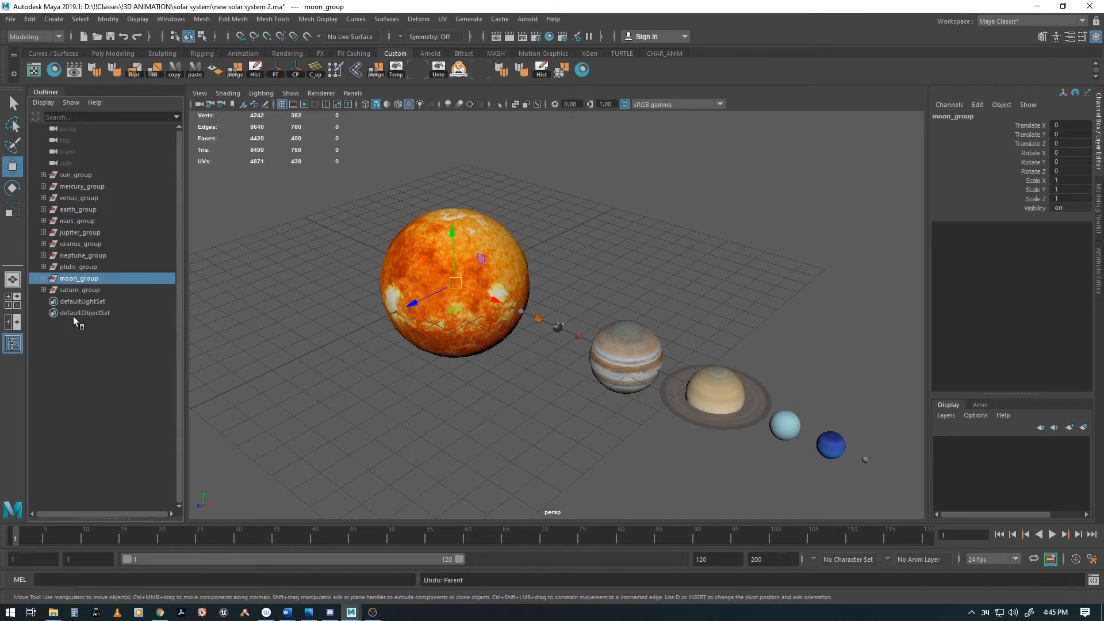
{"action": "middle_click_drag", "start_coordinate": [73, 211], "coordinate": [73, 212]}
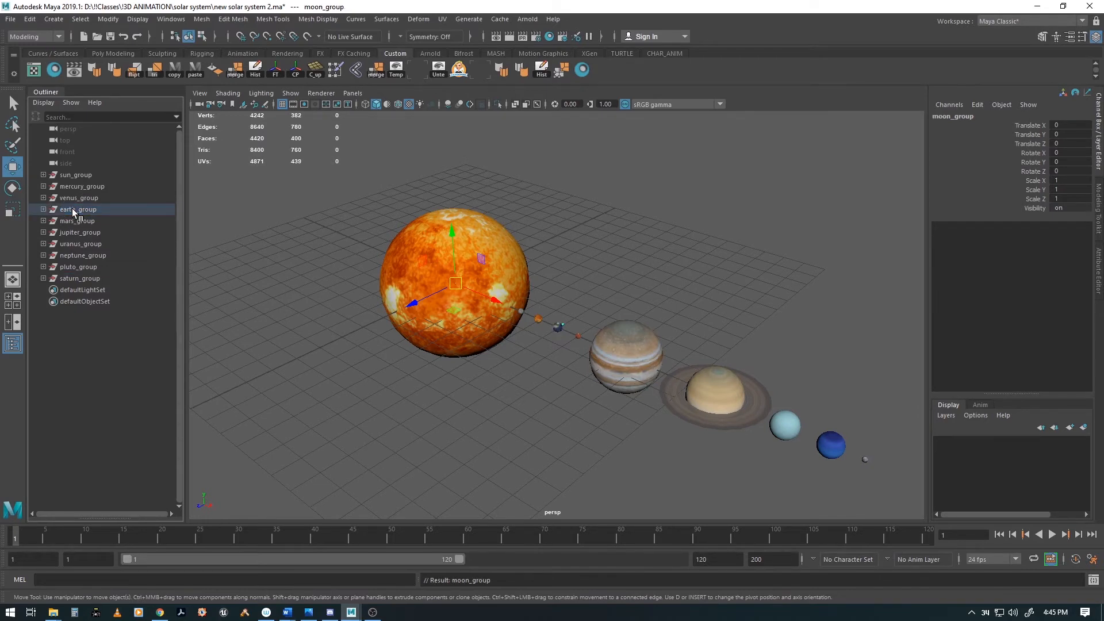
{"action": "left_click", "coordinate": [44, 210]}
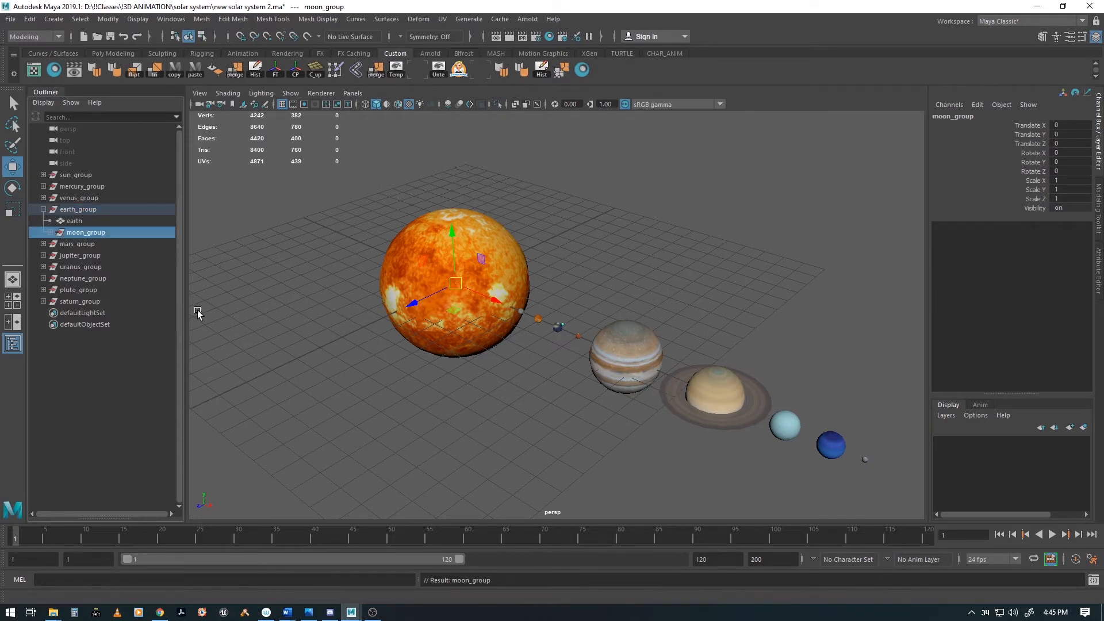
{"action": "left_click", "coordinate": [51, 232]}
{"action": "left_click", "coordinate": [50, 232]}
{"action": "left_click", "coordinate": [74, 222]}
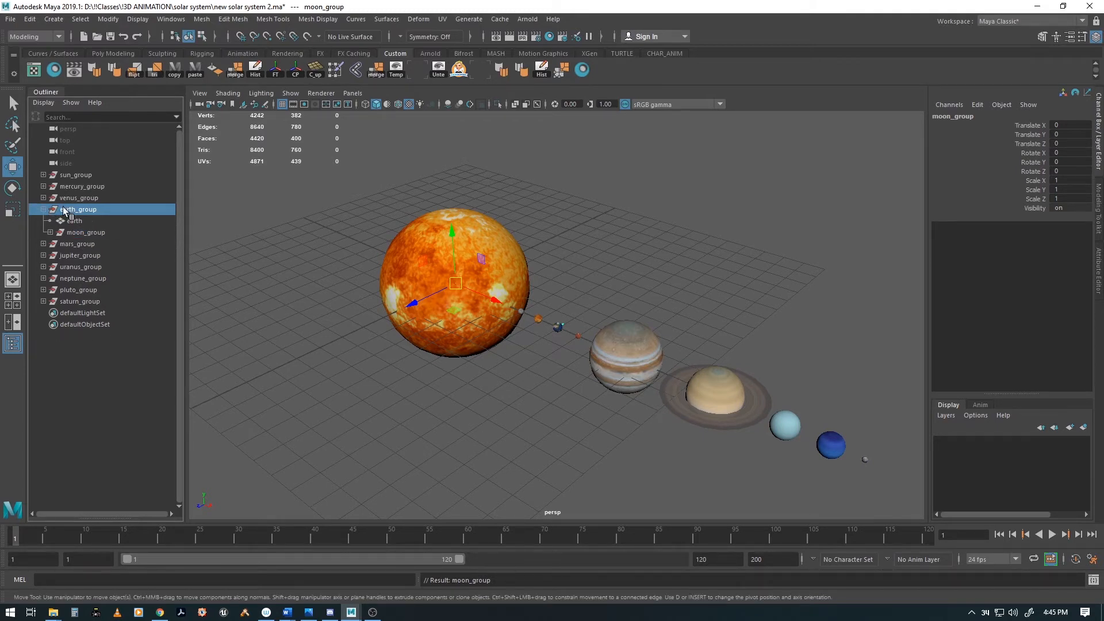
Select moon_group and turn on Wireframe on Shaded for the viewport, framing Earth and the moon.
{"action": "left_click", "coordinate": [76, 233]}
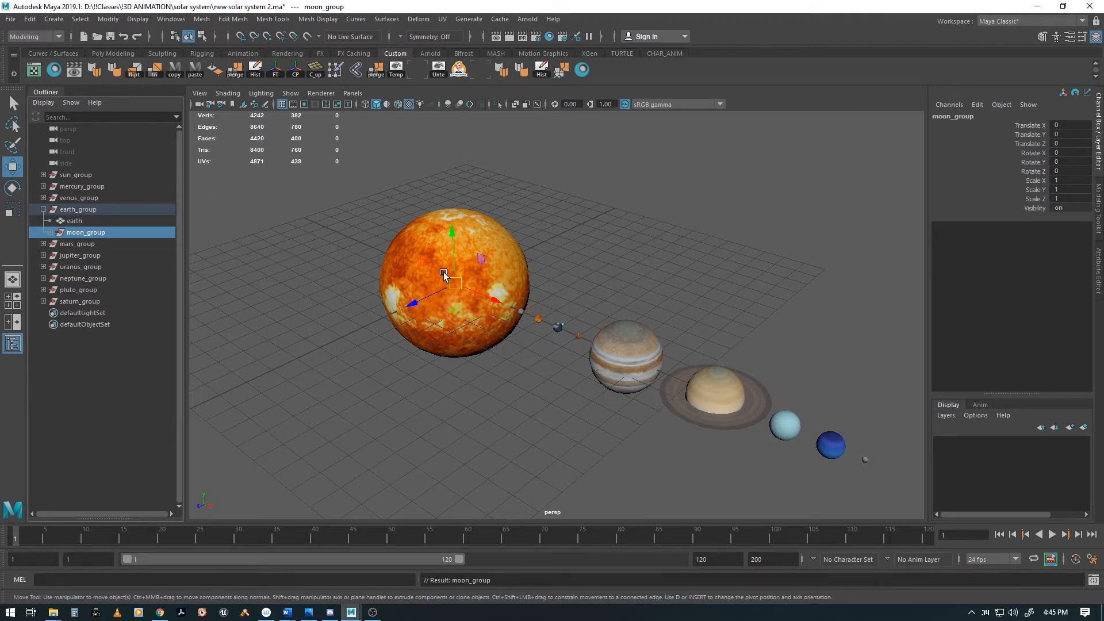
{"action": "scroll", "coordinate": [677, 388], "scroll_direction": "up", "scroll_amount": 5}
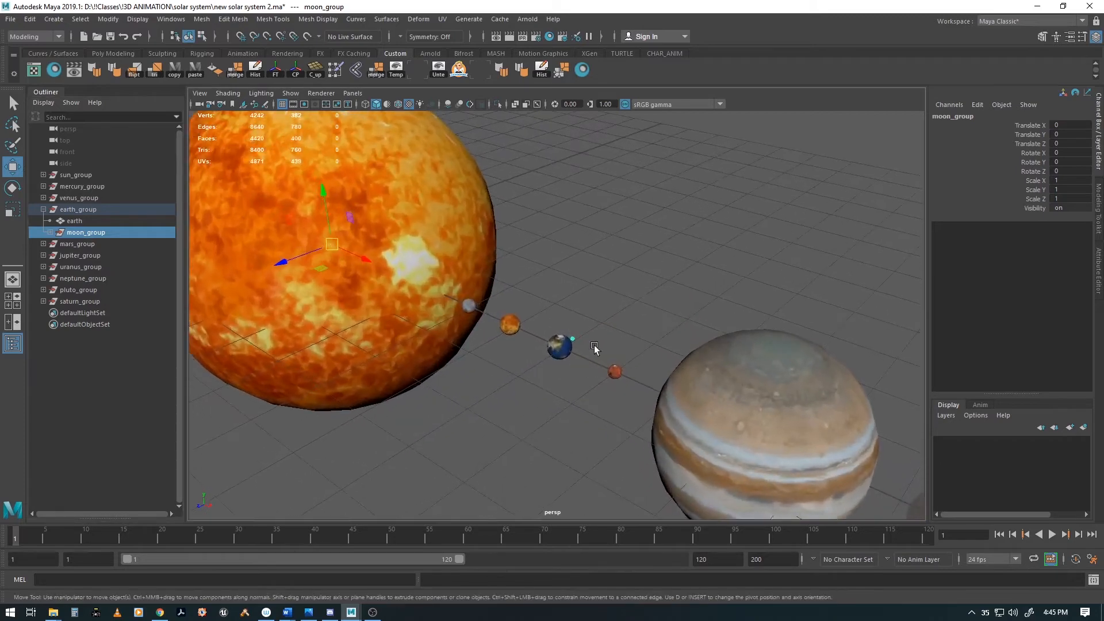
{"action": "middle_click_drag", "start_coordinate": [594, 349], "coordinate": [609, 337], "text": "alt"}
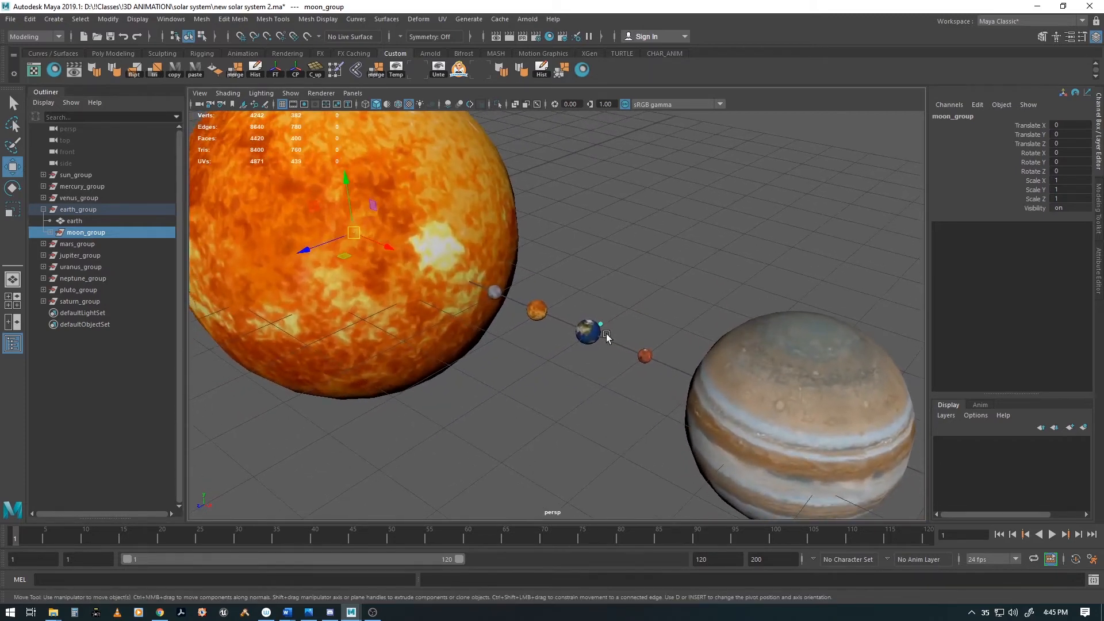
{"action": "left_click_drag", "start_coordinate": [610, 337], "coordinate": [616, 348], "text": "alt"}
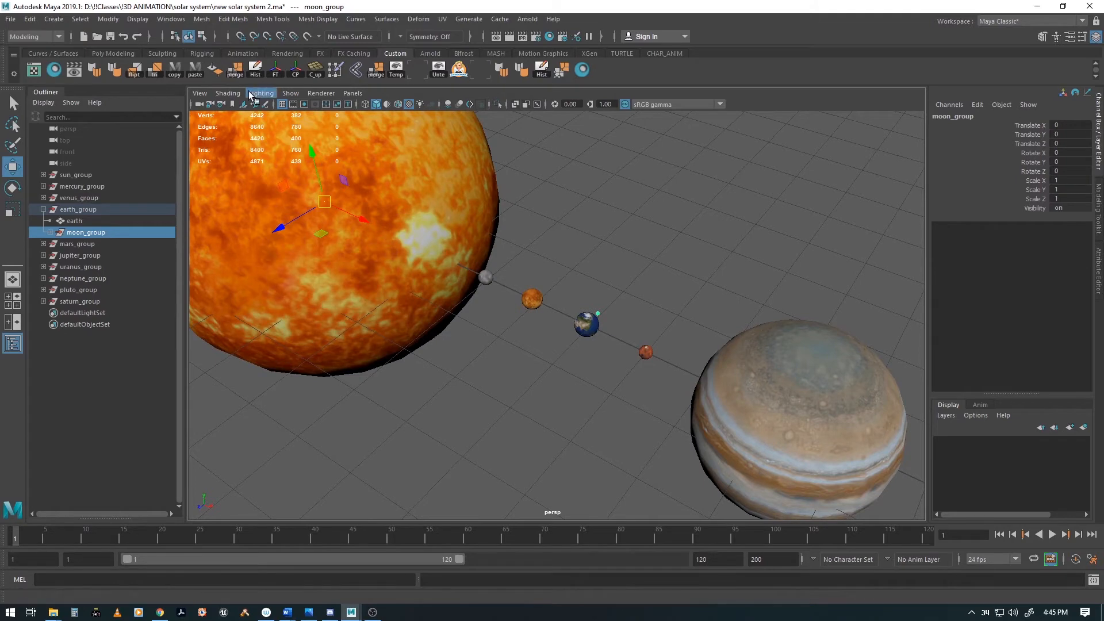
{"action": "left_click", "coordinate": [228, 94]}
{"action": "left_click", "coordinate": [257, 198]}
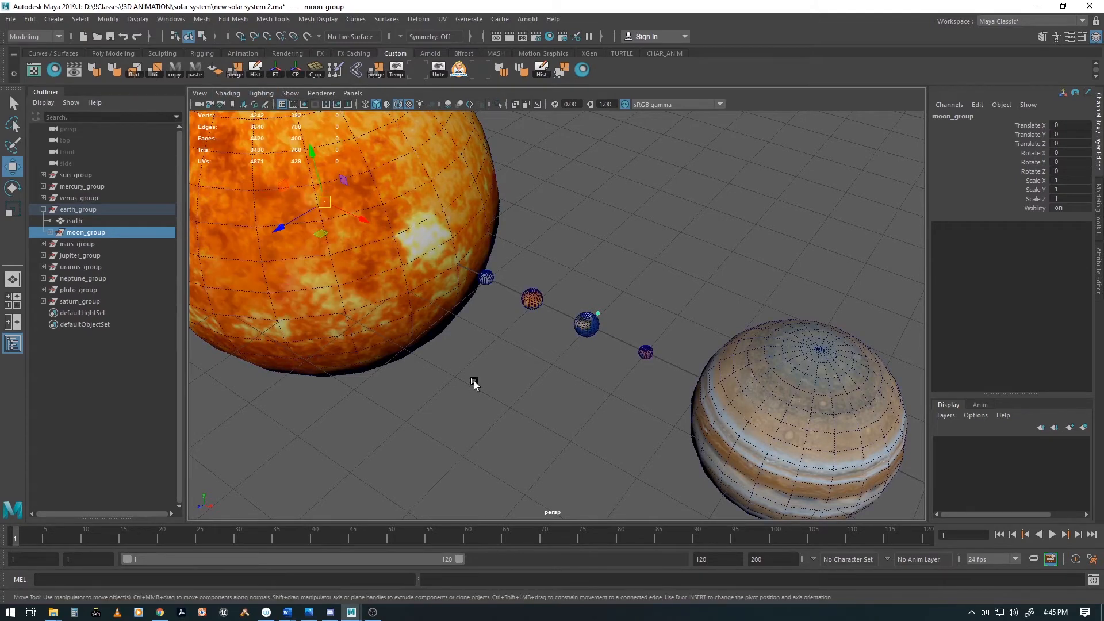
Move moon_group's pivot along the X axis from the sun's centre to Earth.
{"action": "left_click_drag", "start_coordinate": [475, 382], "coordinate": [479, 423], "text": "alt"}
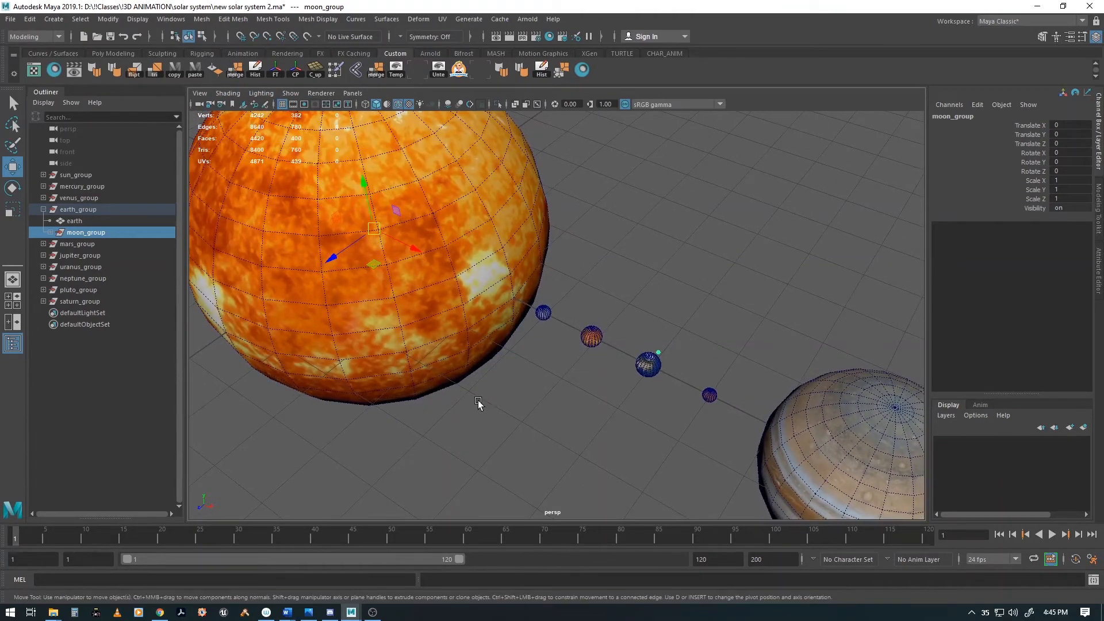
{"action": "key", "text": "d"}
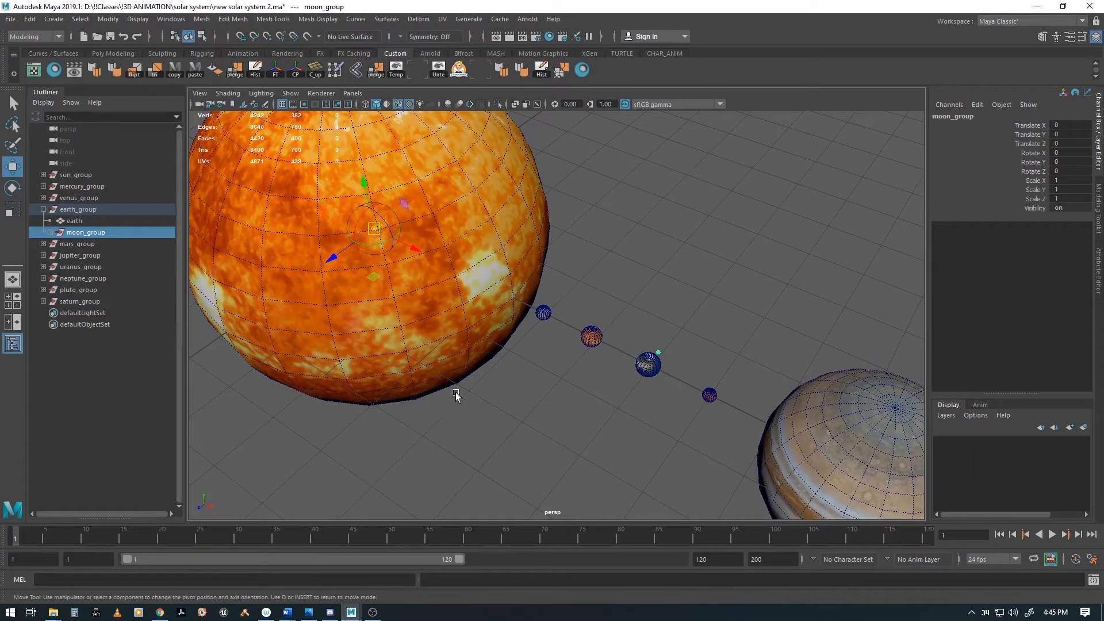
{"action": "left_click_drag", "start_coordinate": [409, 245], "coordinate": [711, 367]}
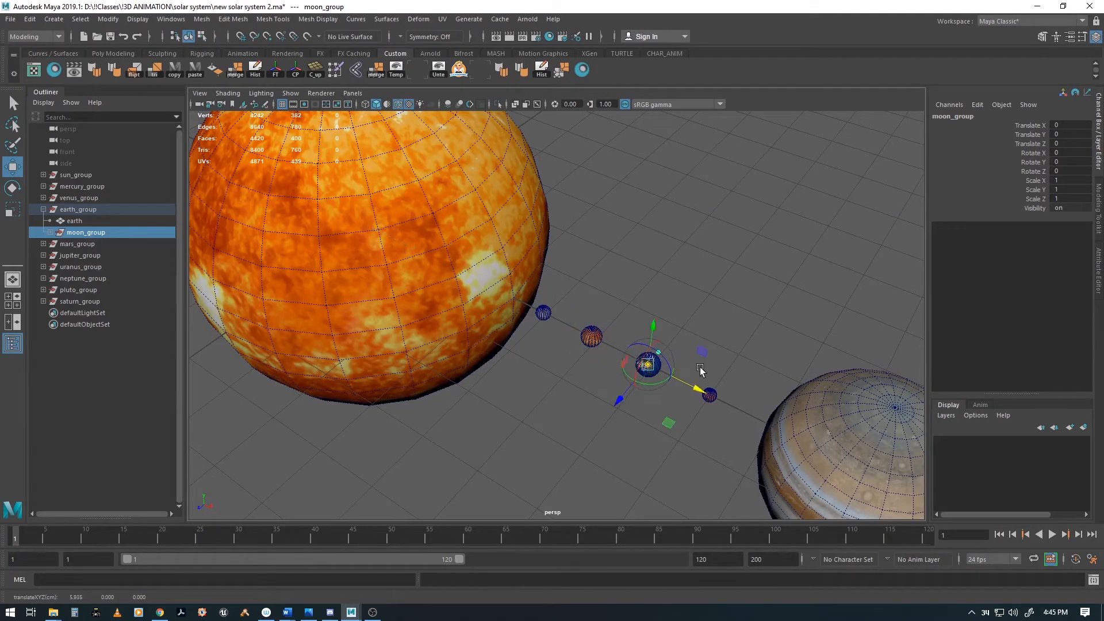
Align moon_group's pivot with Earth's centre along X by vertex-snapping it to Earth's pole vertex.
{"action": "middle_click_drag", "start_coordinate": [634, 437], "coordinate": [515, 395], "text": "alt"}
{"action": "right_click_drag", "start_coordinate": [516, 394], "coordinate": [926, 444], "text": "alt"}
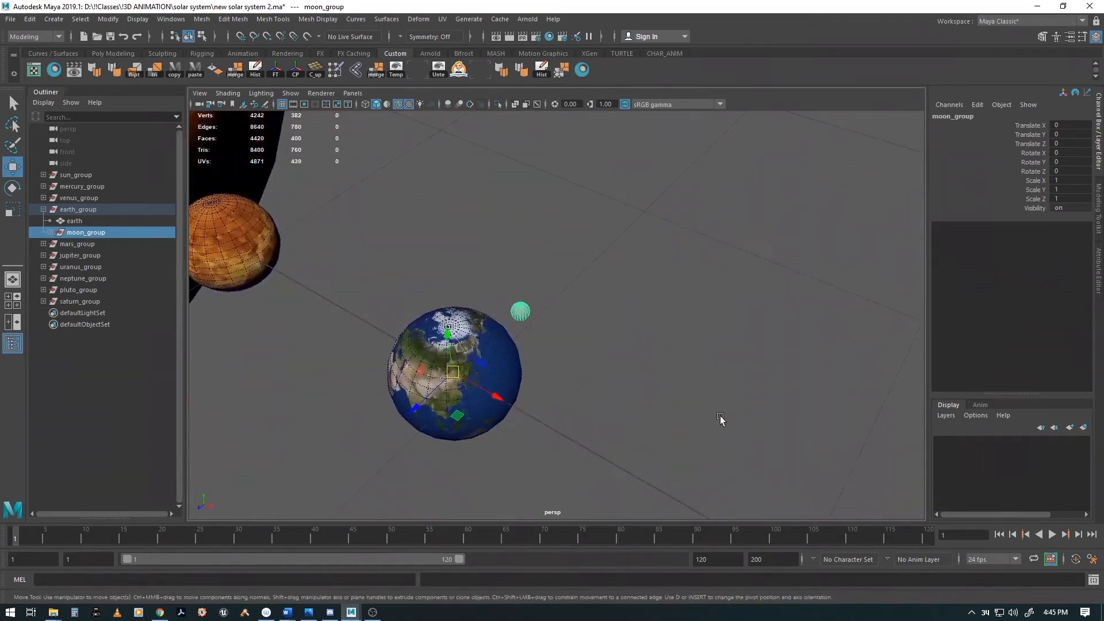
{"action": "middle_click_drag", "start_coordinate": [722, 419], "coordinate": [809, 419], "text": "alt"}
{"action": "left_click_drag", "start_coordinate": [657, 416], "coordinate": [647, 433], "text": "alt"}
{"action": "right_click_drag", "start_coordinate": [648, 433], "coordinate": [894, 442], "text": "alt"}
{"action": "middle_click_drag", "start_coordinate": [711, 418], "coordinate": [774, 323], "text": "alt"}
{"action": "right_click_drag", "start_coordinate": [713, 417], "coordinate": [779, 396], "text": "alt"}
{"action": "middle_click_drag", "start_coordinate": [705, 349], "coordinate": [716, 384], "text": "alt"}
{"action": "left_click_drag", "start_coordinate": [716, 385], "coordinate": [698, 329], "text": "alt"}
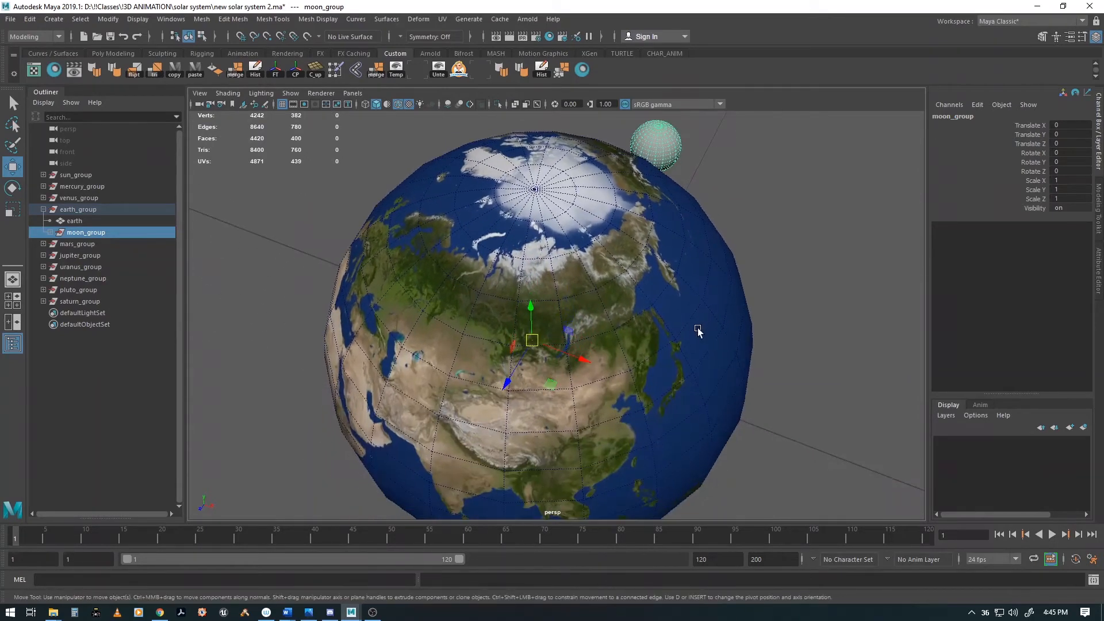
{"action": "key", "text": "d"}
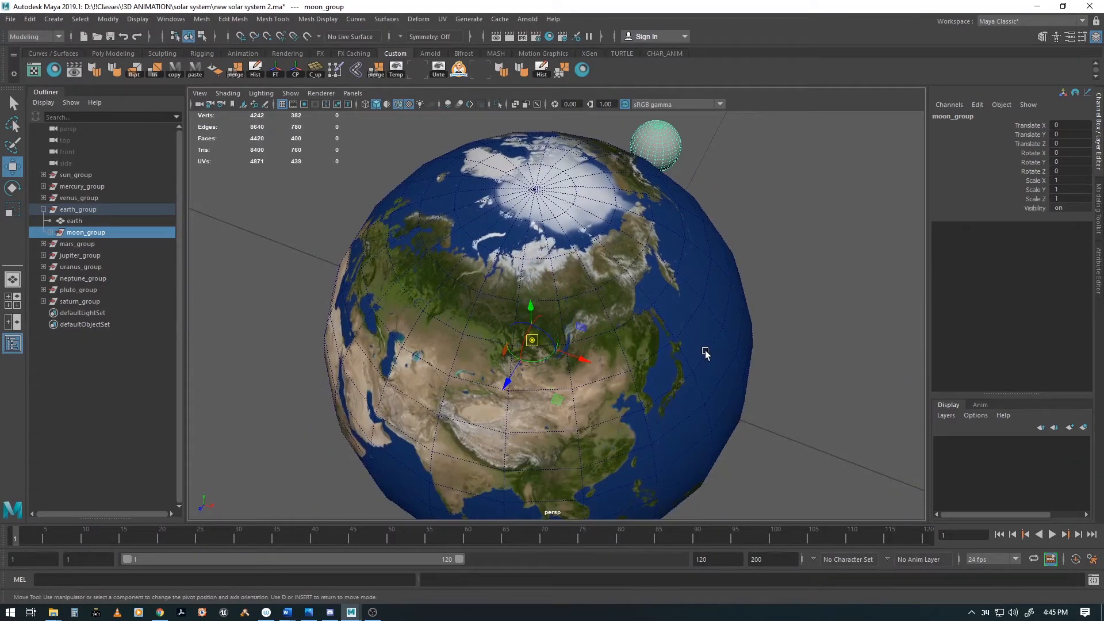
{"action": "key", "text": "v"}
{"action": "left_click_drag", "start_coordinate": [576, 359], "coordinate": [535, 194]}
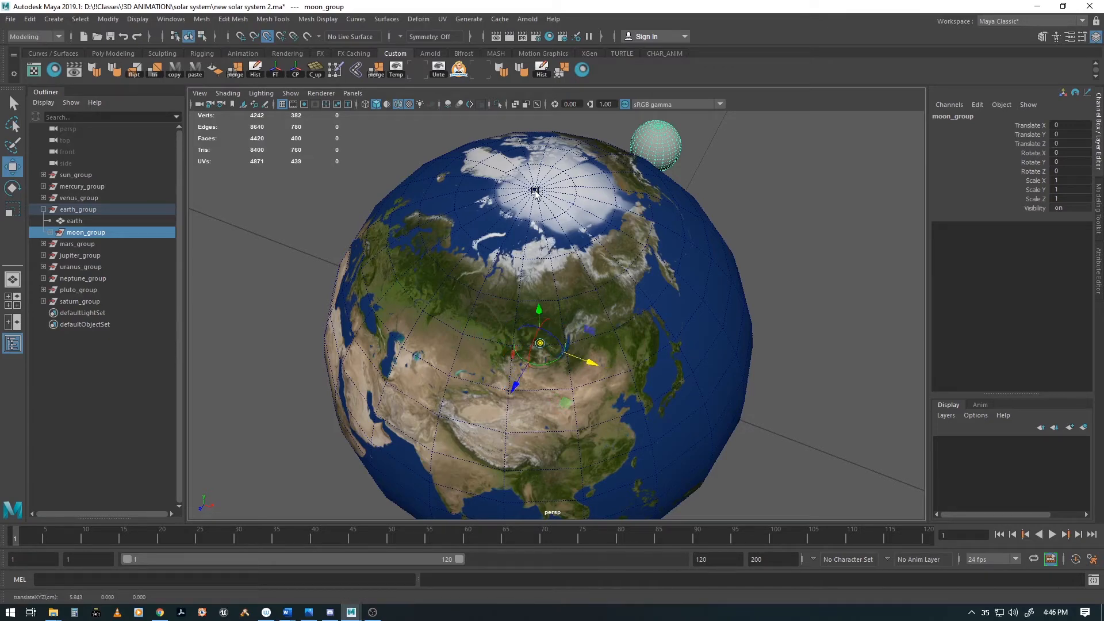
{"action": "key", "text": "w"}
Collapse earth_group's hierarchy and save the scene.
{"action": "right_click_drag", "start_coordinate": [760, 339], "coordinate": [641, 388], "text": "alt"}
{"action": "left_click_drag", "start_coordinate": [642, 387], "coordinate": [433, 344], "text": "alt"}
{"action": "right_click_drag", "start_coordinate": [687, 377], "coordinate": [559, 334], "text": "alt"}
{"action": "left_click_drag", "start_coordinate": [545, 322], "coordinate": [509, 347], "text": "alt"}
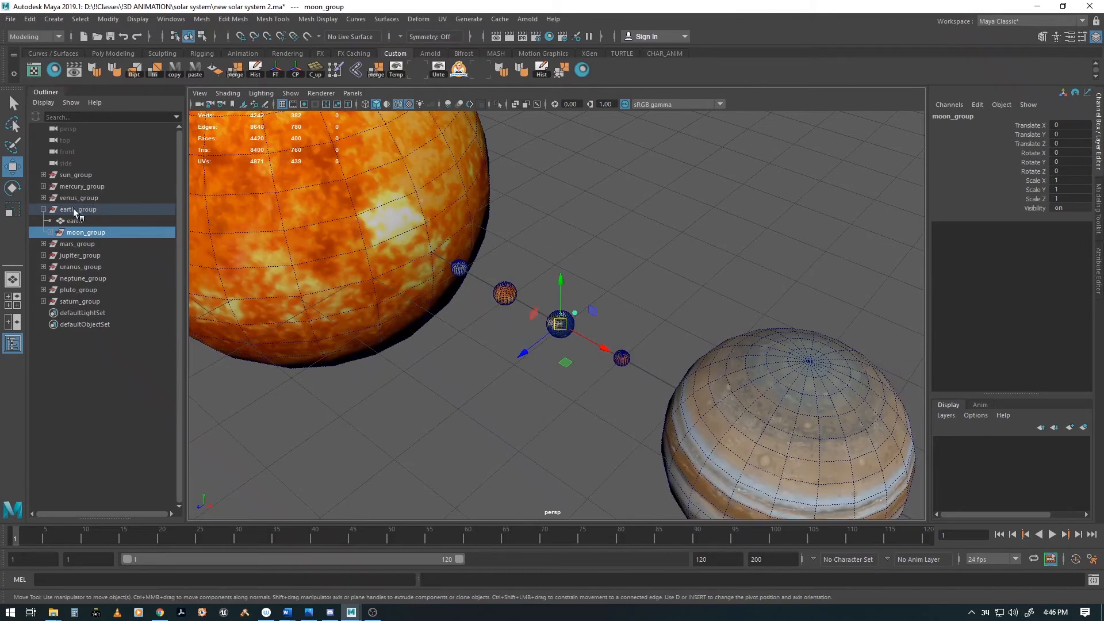
{"action": "left_click", "coordinate": [44, 209]}
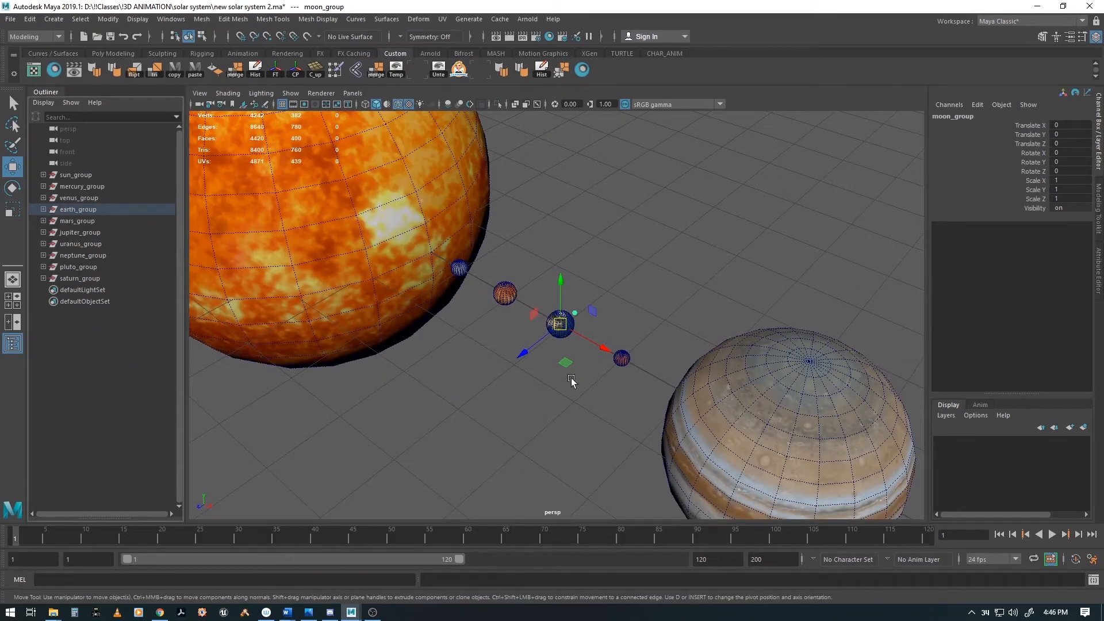
{"action": "mouse_move", "coordinate": [676, 395]}
{"action": "right_mouse_down", "text": "alt"}
{"action": "mouse_move", "coordinate": [469, 340]}
{"action": "mouse_move", "coordinate": [483, 363]}
{"action": "mouse_move", "coordinate": [542, 382]}
{"action": "mouse_move", "coordinate": [742, 393]}
{"action": "mouse_move", "coordinate": [695, 370]}
{"action": "mouse_move", "coordinate": [670, 382]}
{"action": "right_mouse_up", "text": "alt"}
{"action": "left_click_drag", "start_coordinate": [670, 382], "coordinate": [628, 358], "text": "alt"}
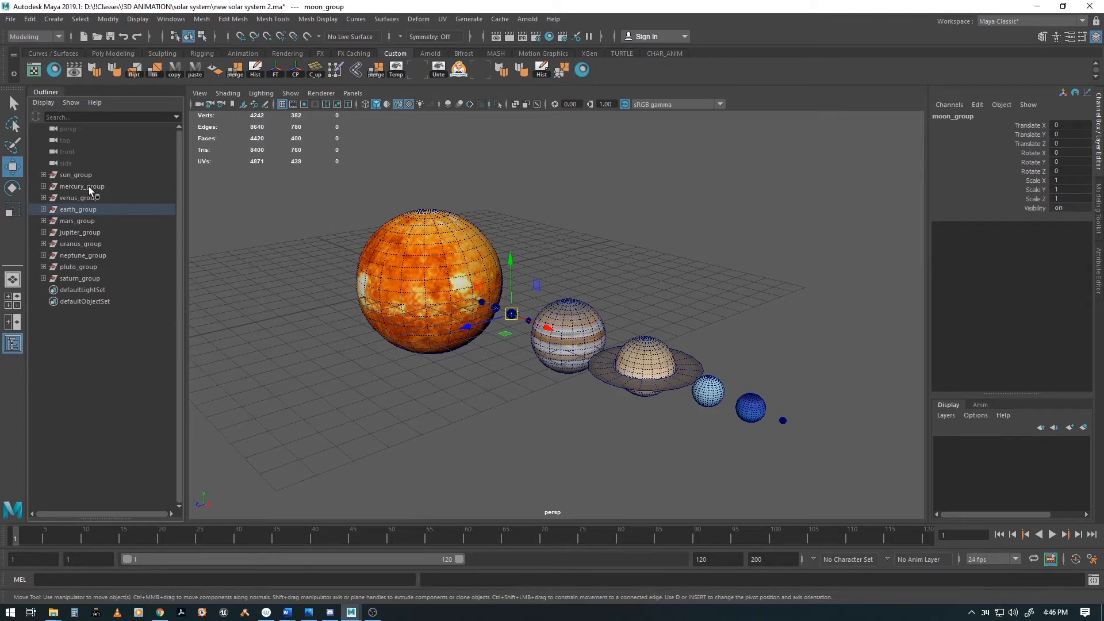
{"action": "left_click_drag", "start_coordinate": [494, 395], "coordinate": [549, 386], "text": "alt"}
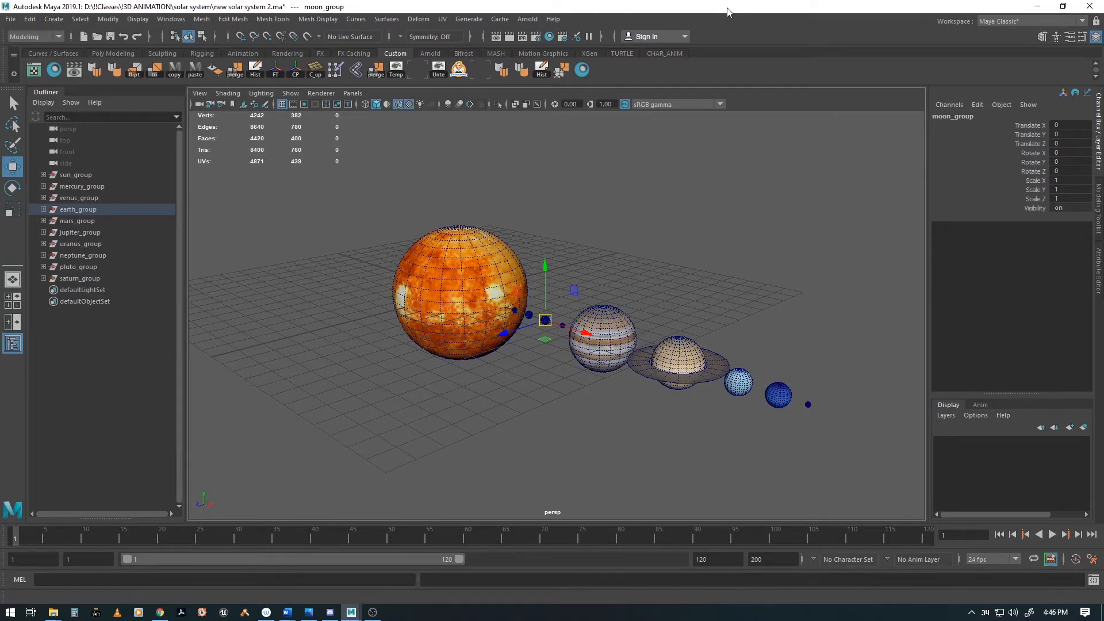
{"action": "key", "text": "ctrl+s"}
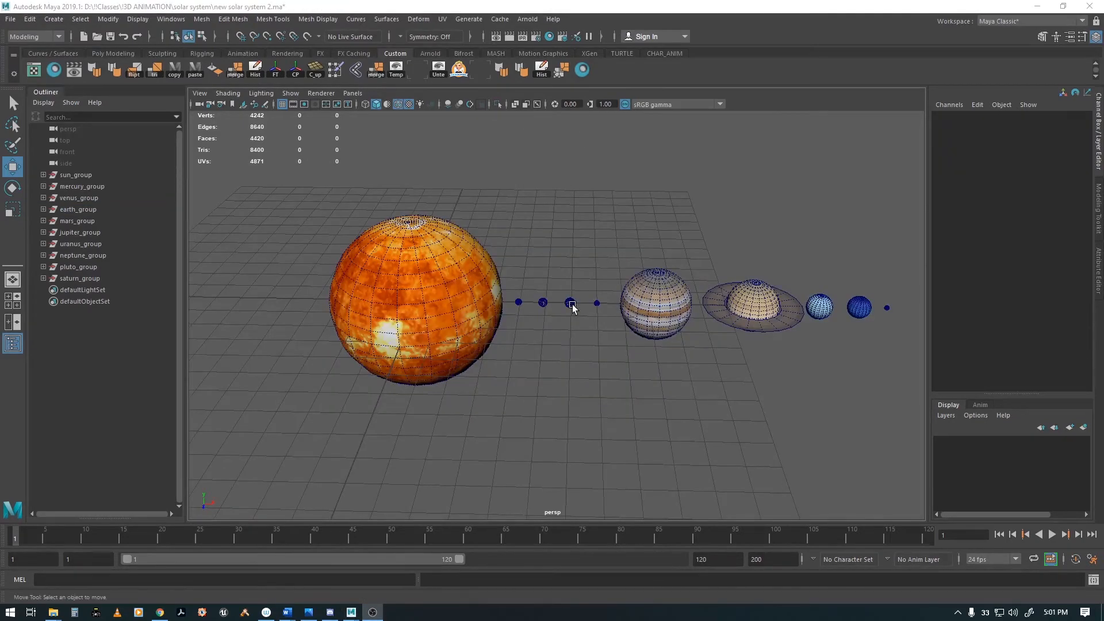
Select the sun and expand sun_group in the Outliner to show the sun object inside it.
{"action": "left_click_drag", "start_coordinate": [688, 353], "coordinate": [612, 396], "text": "alt"}
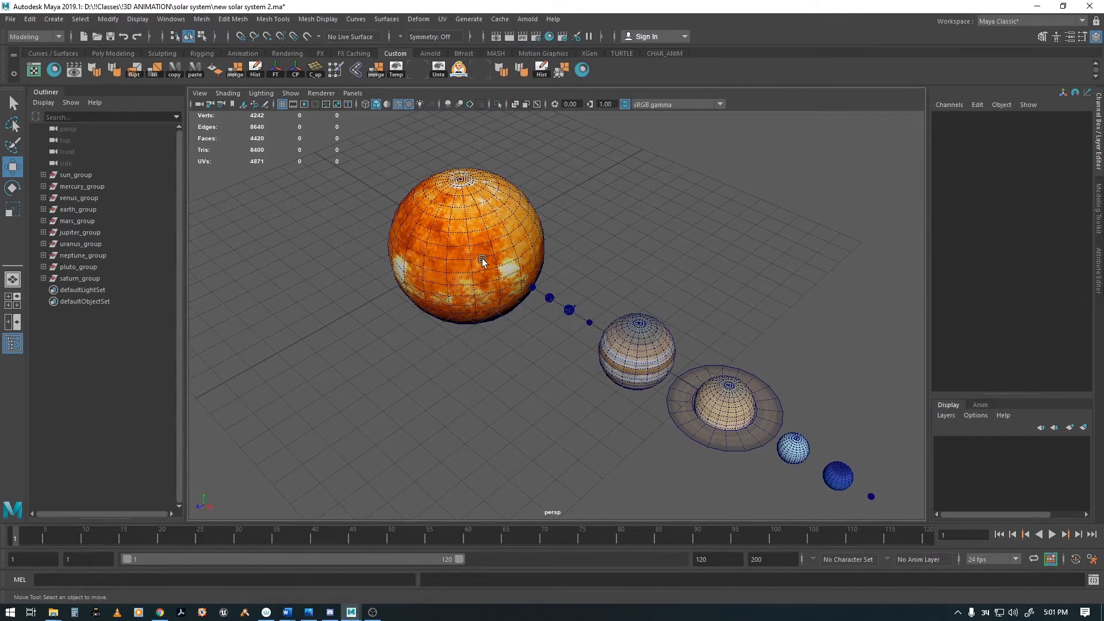
{"action": "left_click", "coordinate": [471, 281]}
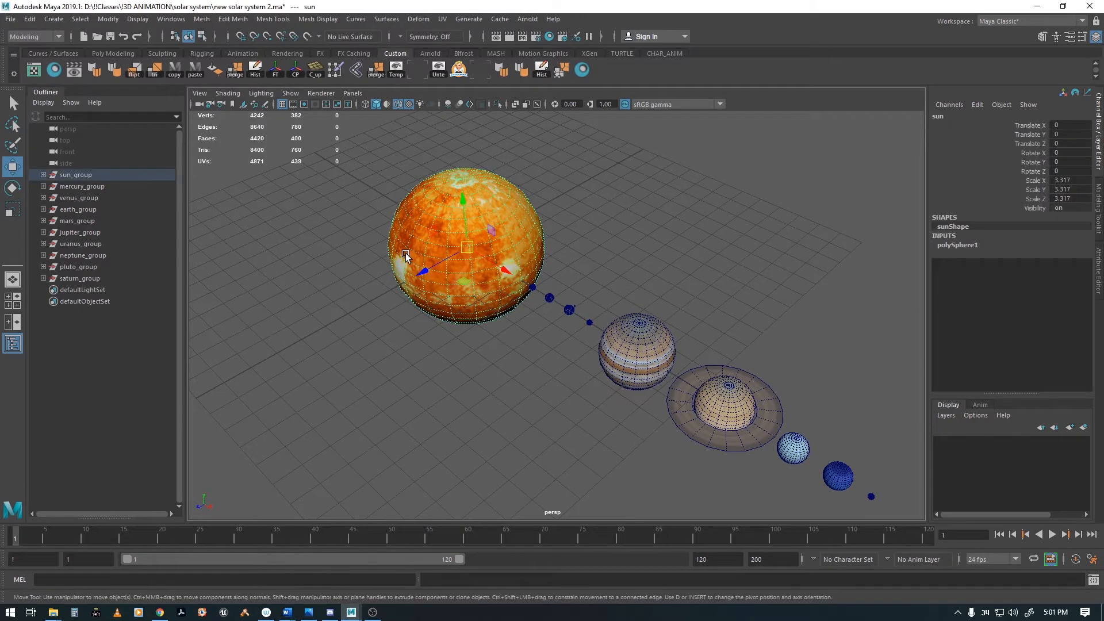
{"action": "left_click", "coordinate": [43, 174]}
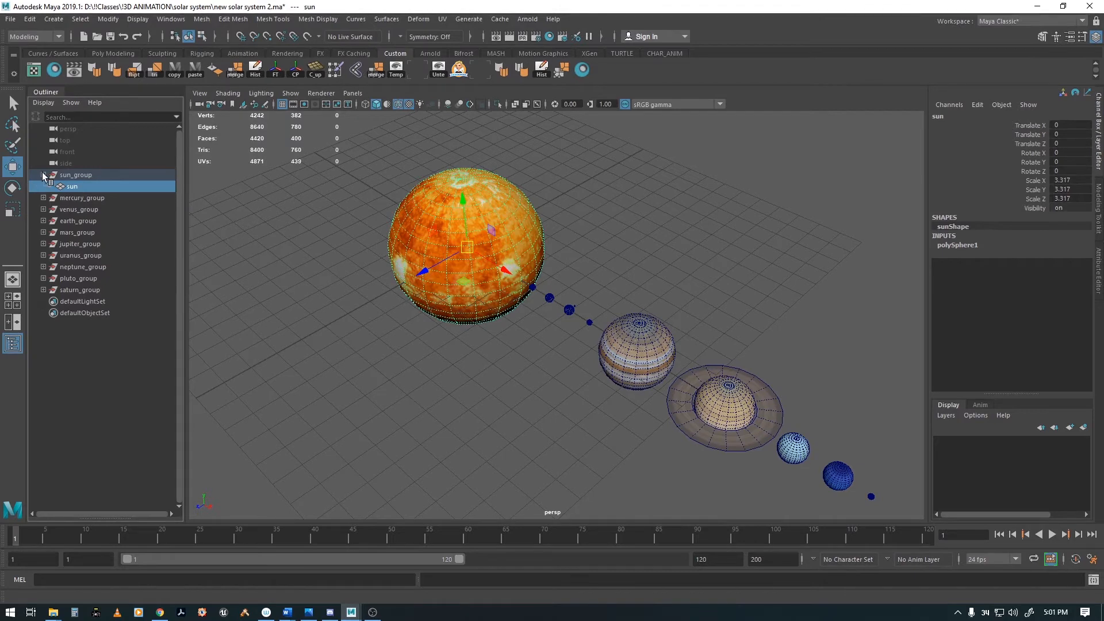
{"action": "left_click", "coordinate": [43, 174]}
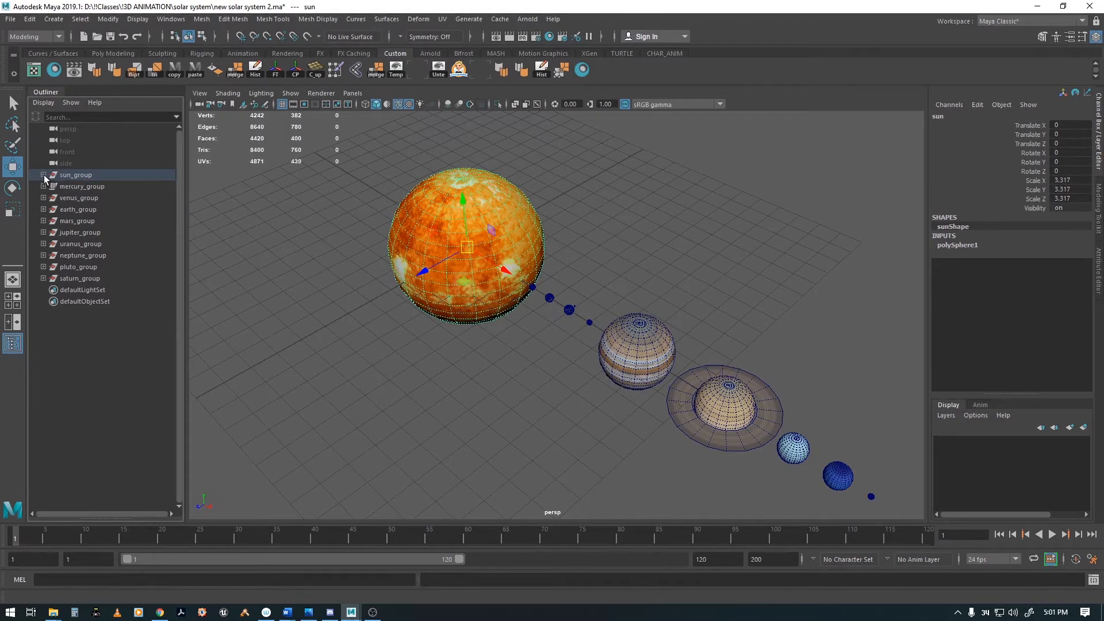
{"action": "left_click", "coordinate": [43, 174]}
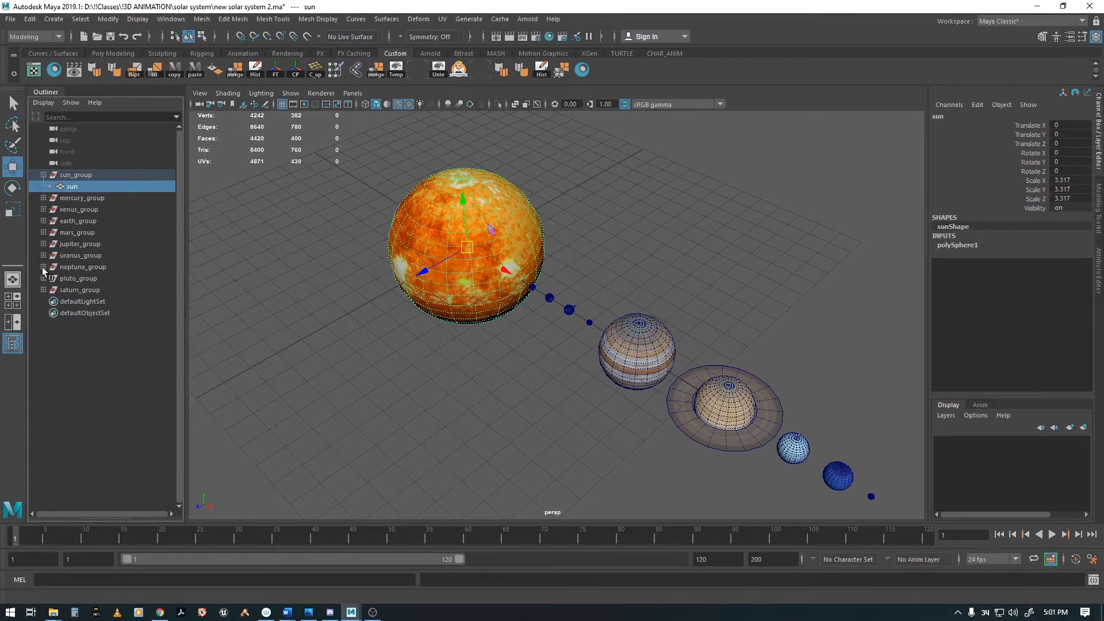
Check how earth_group is nested by expanding it down to the moon, leaving it collapsed.
{"action": "left_click", "coordinate": [43, 221]}
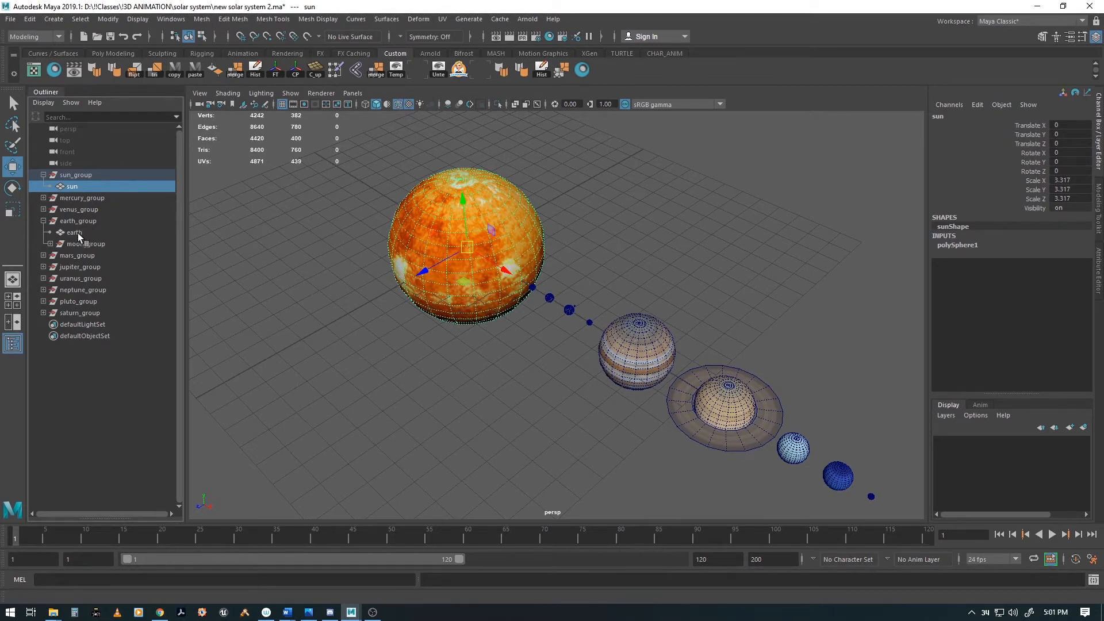
{"action": "left_click", "coordinate": [44, 221]}
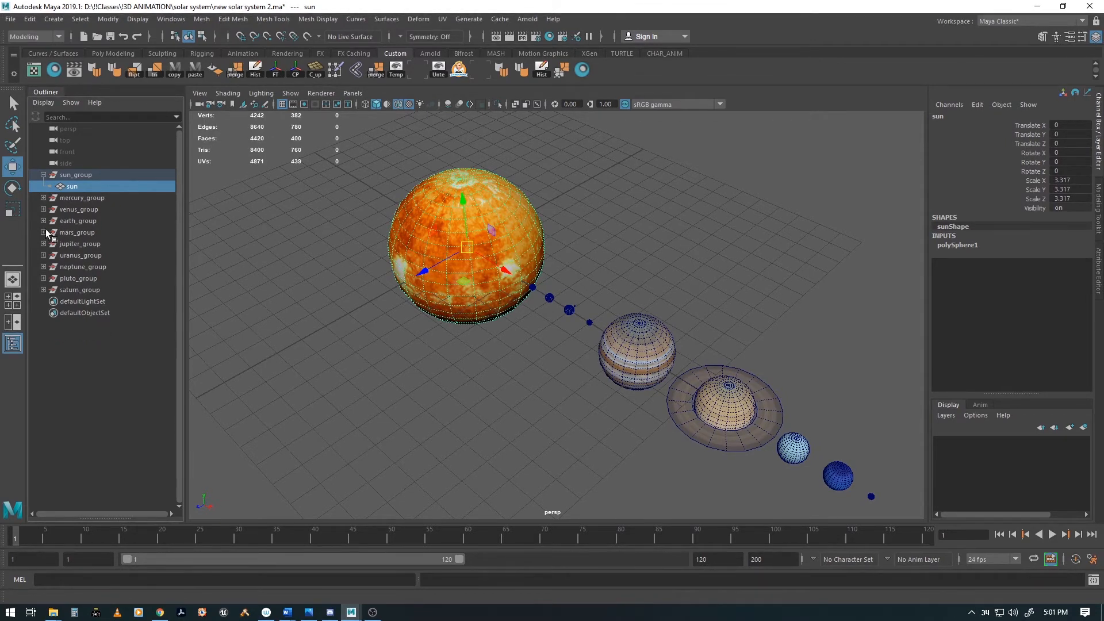
{"action": "left_click", "coordinate": [43, 221]}
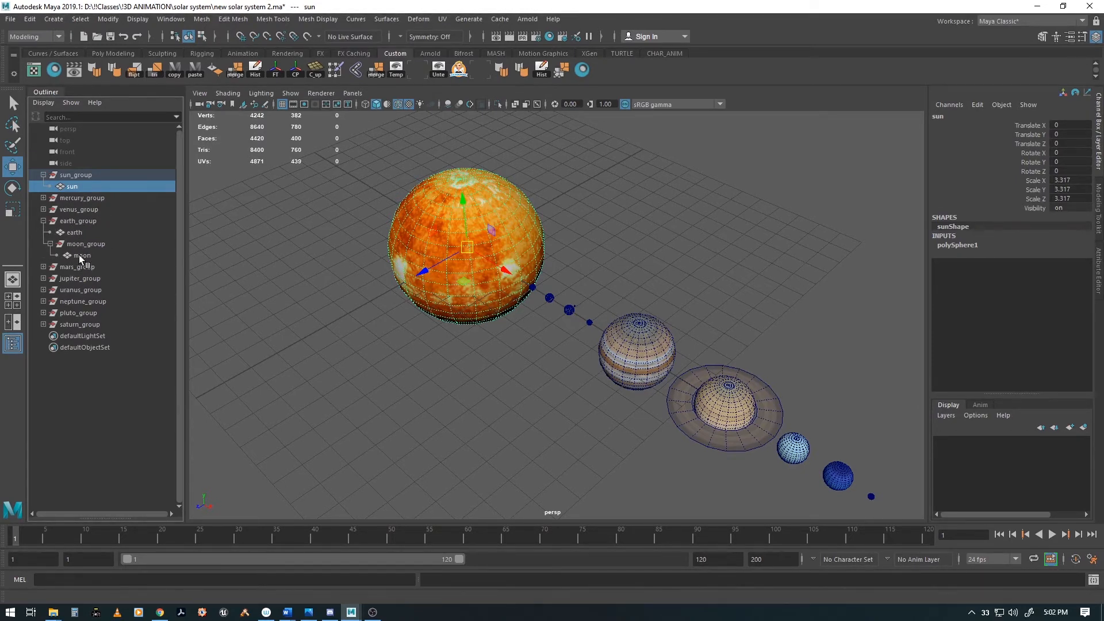
{"action": "left_click", "coordinate": [44, 221]}
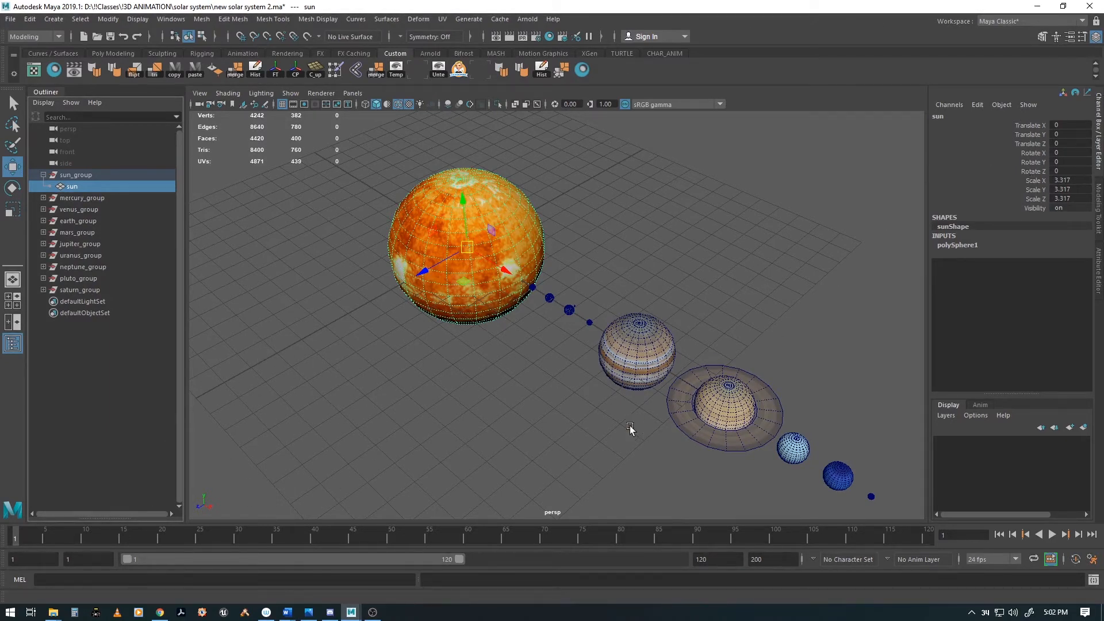
Set a keyframe on all of the sun's channels at frame 1.
{"action": "left_click_drag", "start_coordinate": [630, 425], "coordinate": [503, 375], "text": "alt"}
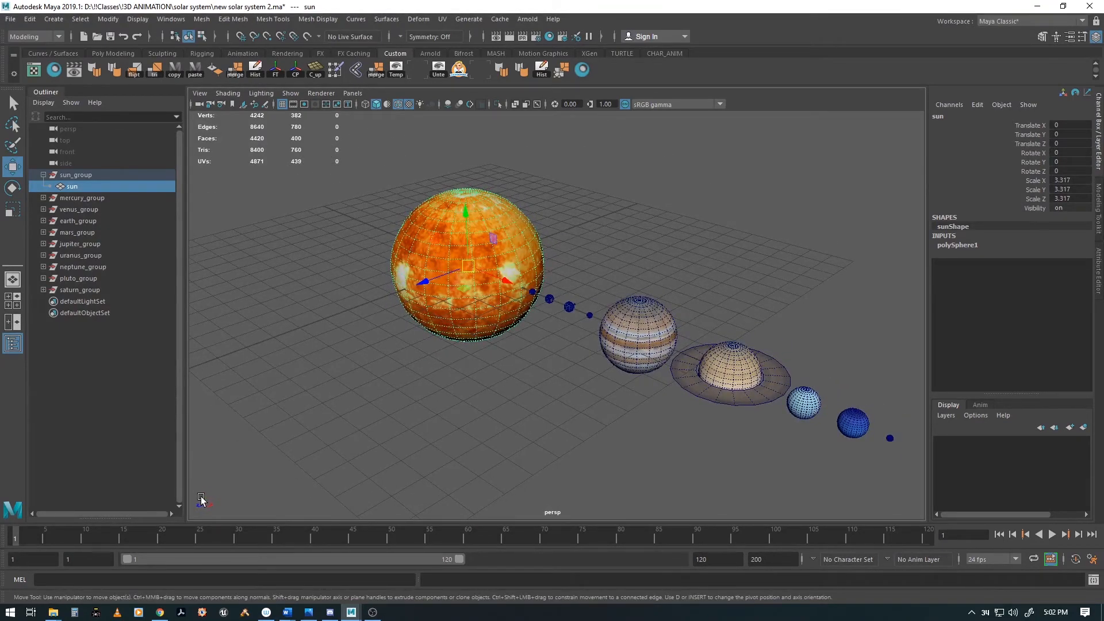
{"action": "right_click", "coordinate": [1033, 162]}
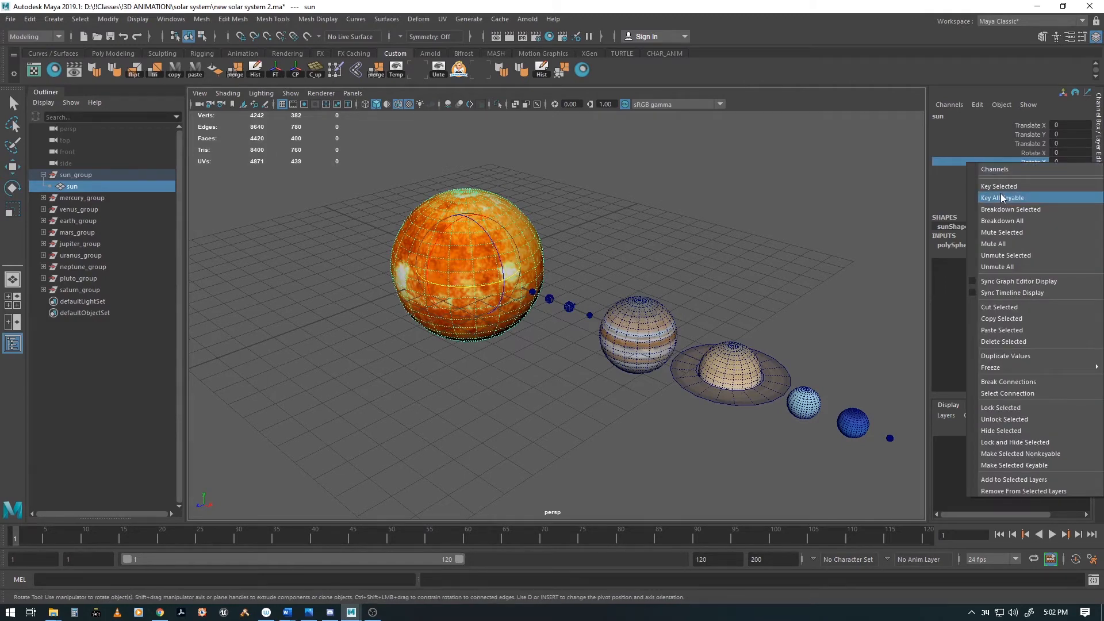
{"action": "left_click", "coordinate": [800, 16]}
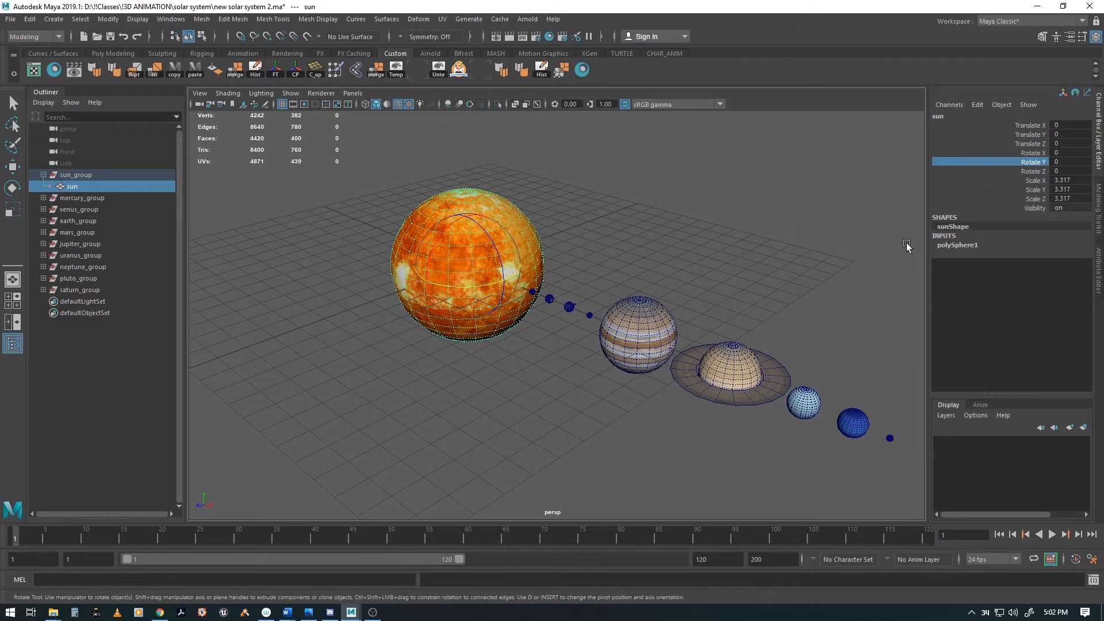
{"action": "left_click", "coordinate": [1013, 276]}
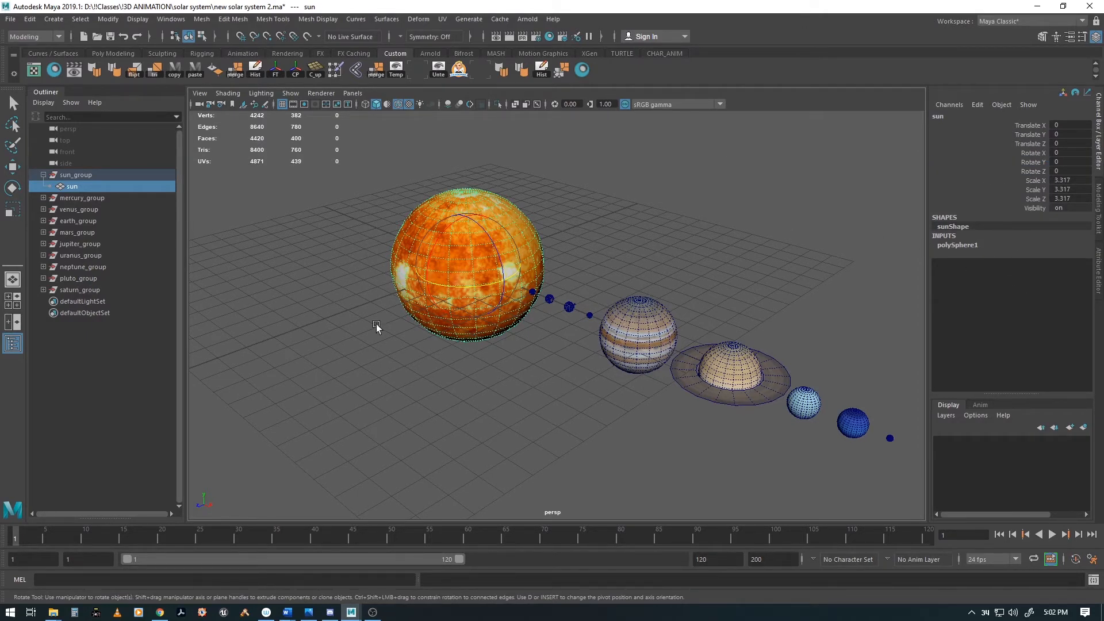
{"action": "key", "text": "w"}
{"action": "key", "text": "s"}
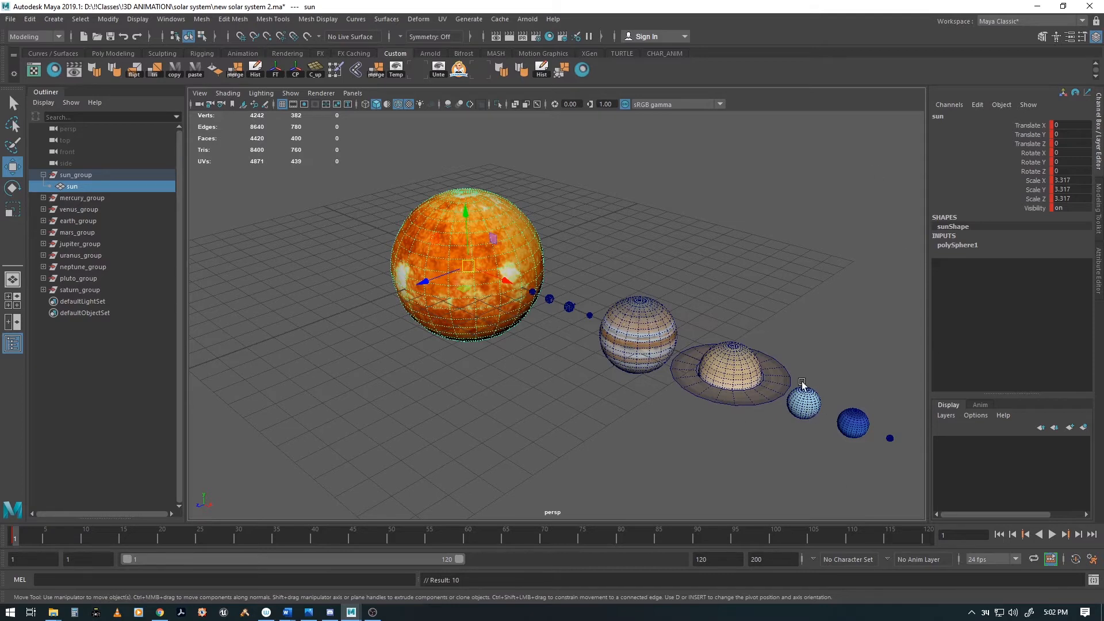
Tilt Saturn with its ring about 25 degrees around its Z axis.
{"action": "left_click", "coordinate": [726, 362]}
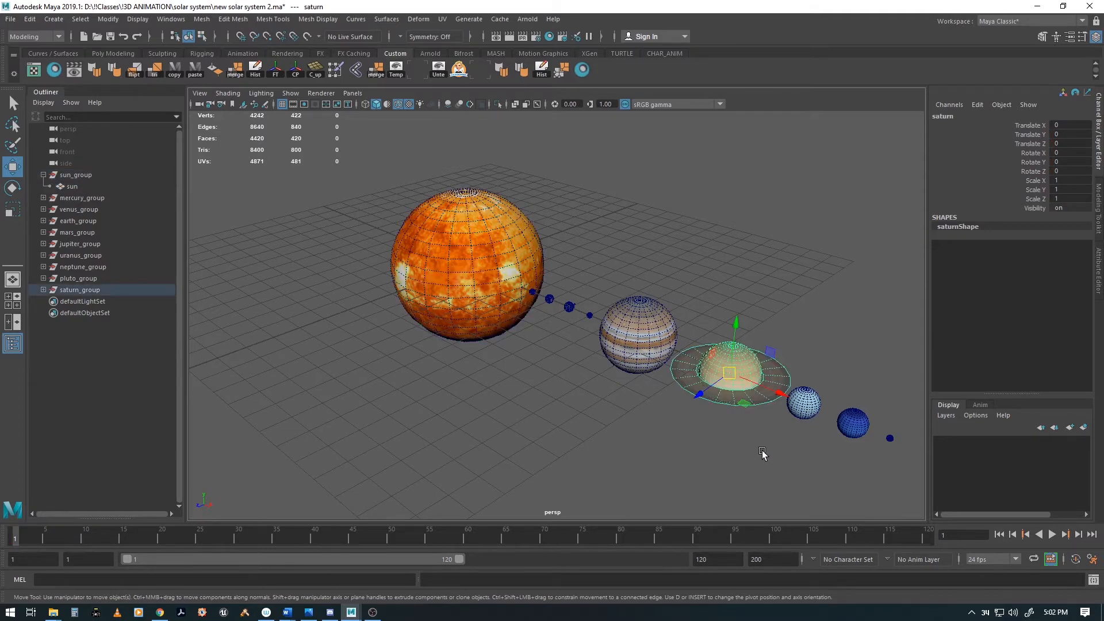
{"action": "key", "text": "e"}
{"action": "left_click_drag", "start_coordinate": [766, 369], "coordinate": [758, 342]}
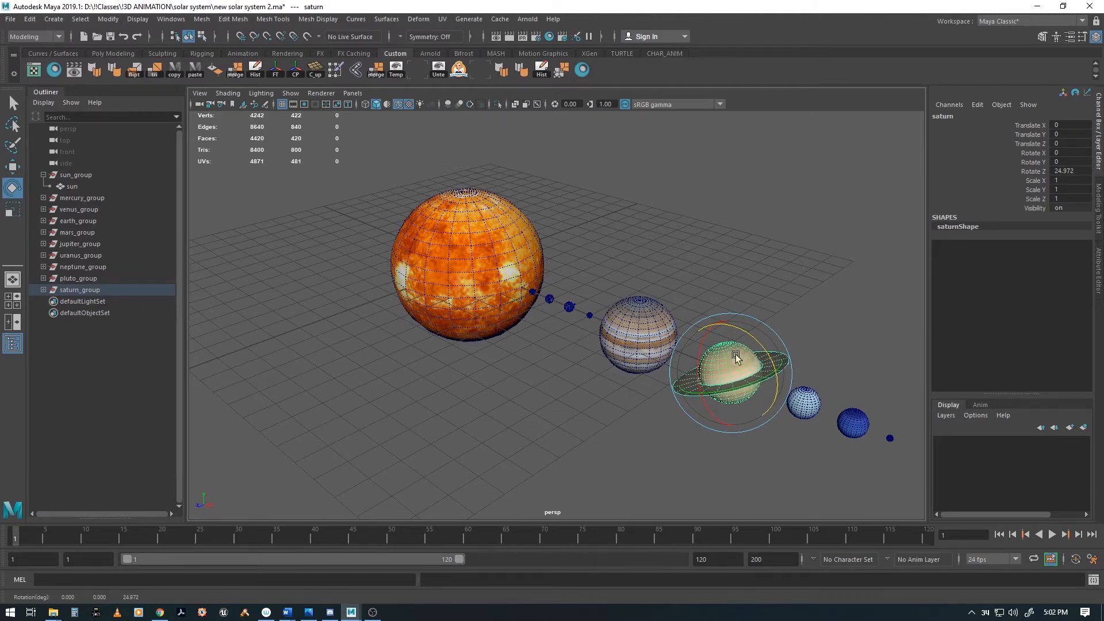
{"action": "left_click_drag", "start_coordinate": [435, 373], "coordinate": [609, 387], "text": "alt"}
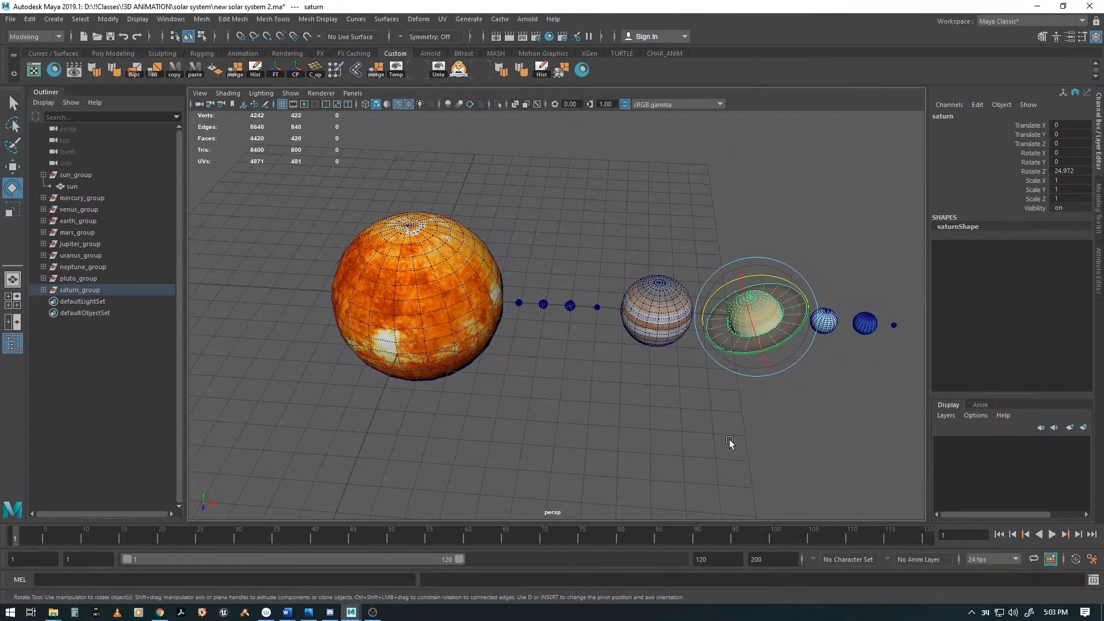
{"action": "key", "text": "w"}
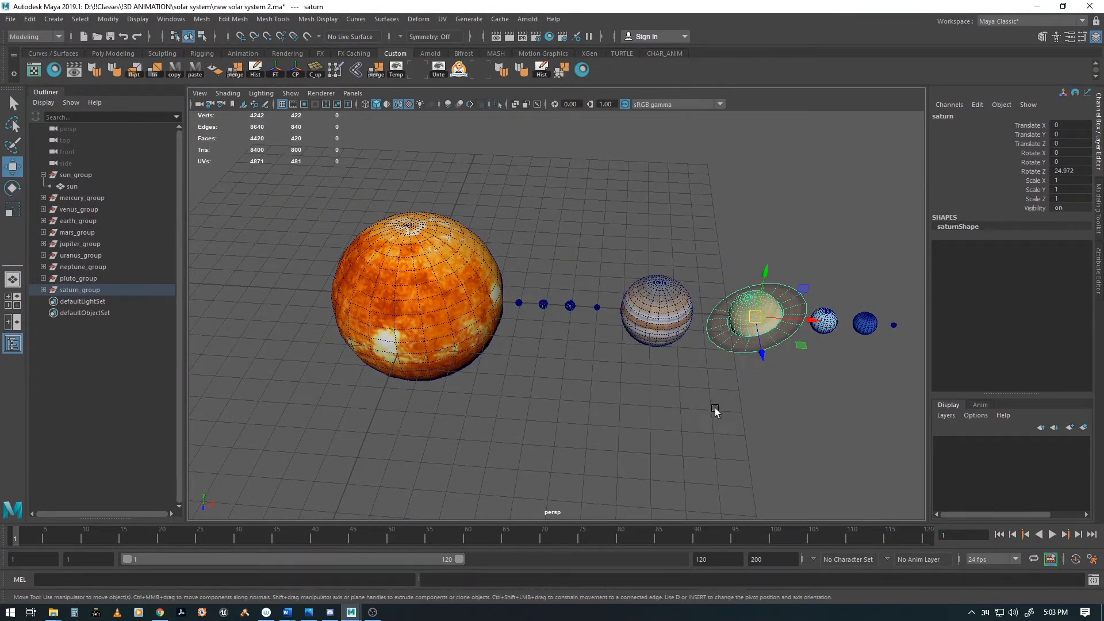
Reselect the sun and keyframe it at frame 120 with Rotate Y set to 360.
{"action": "left_click_drag", "start_coordinate": [715, 409], "coordinate": [635, 399], "text": "alt"}
{"action": "left_click_drag", "start_coordinate": [364, 388], "coordinate": [399, 390], "text": "alt"}
{"action": "left_click", "coordinate": [398, 309]}
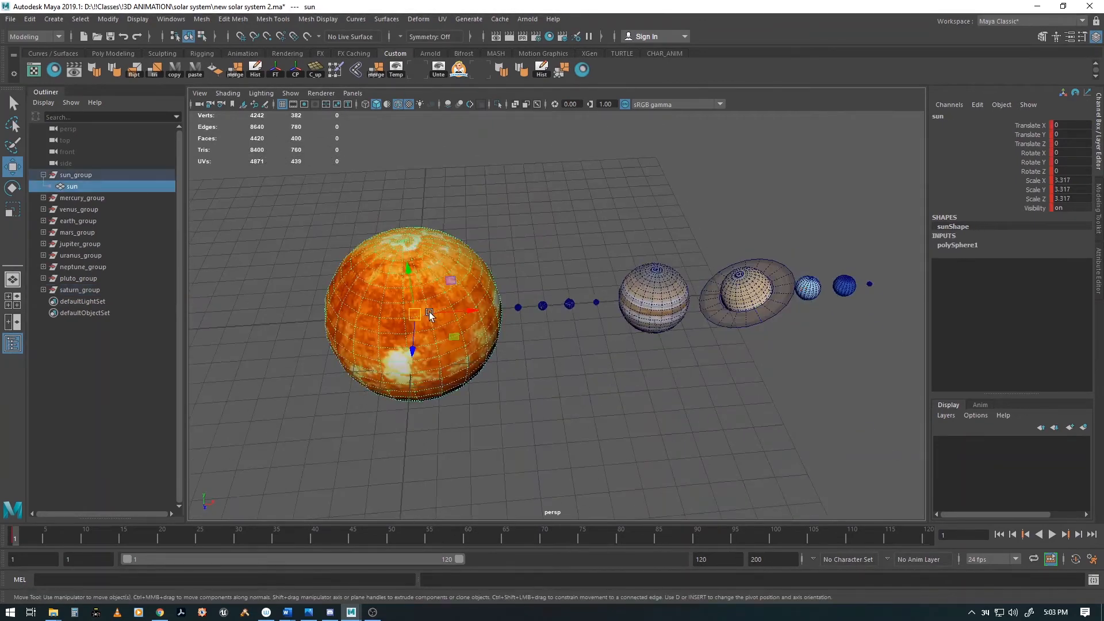
{"action": "left_click_drag", "start_coordinate": [326, 382], "coordinate": [485, 414], "text": "alt"}
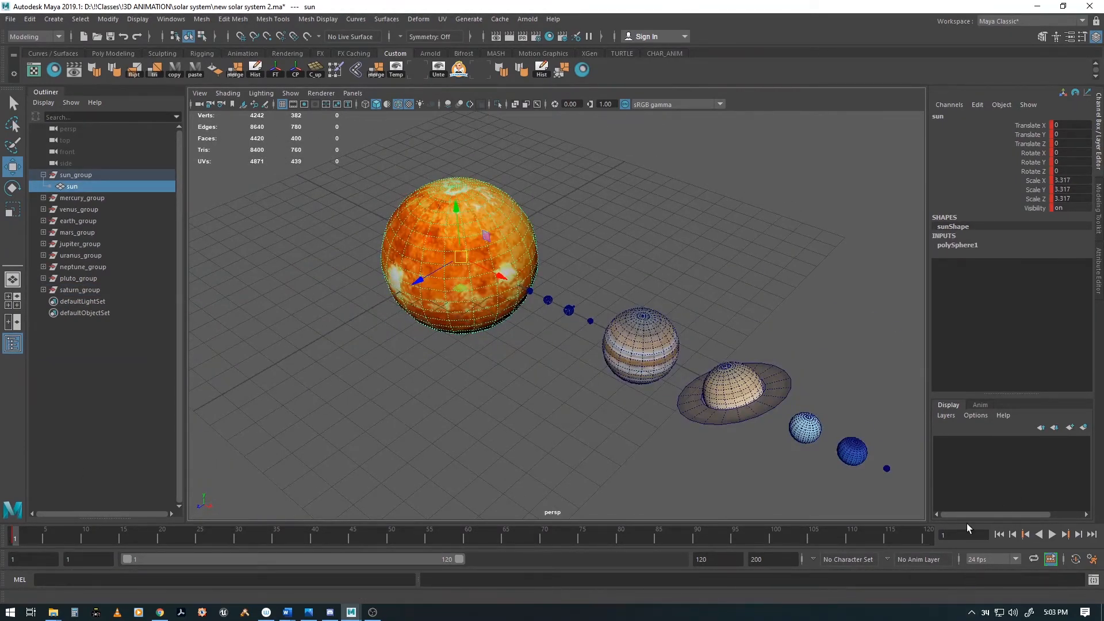
{"action": "mouse_move", "coordinate": [36, 530]}
{"action": "left_mouse_down"}
{"action": "mouse_move", "coordinate": [226, 548]}
{"action": "mouse_move", "coordinate": [933, 551]}
{"action": "left_mouse_up"}
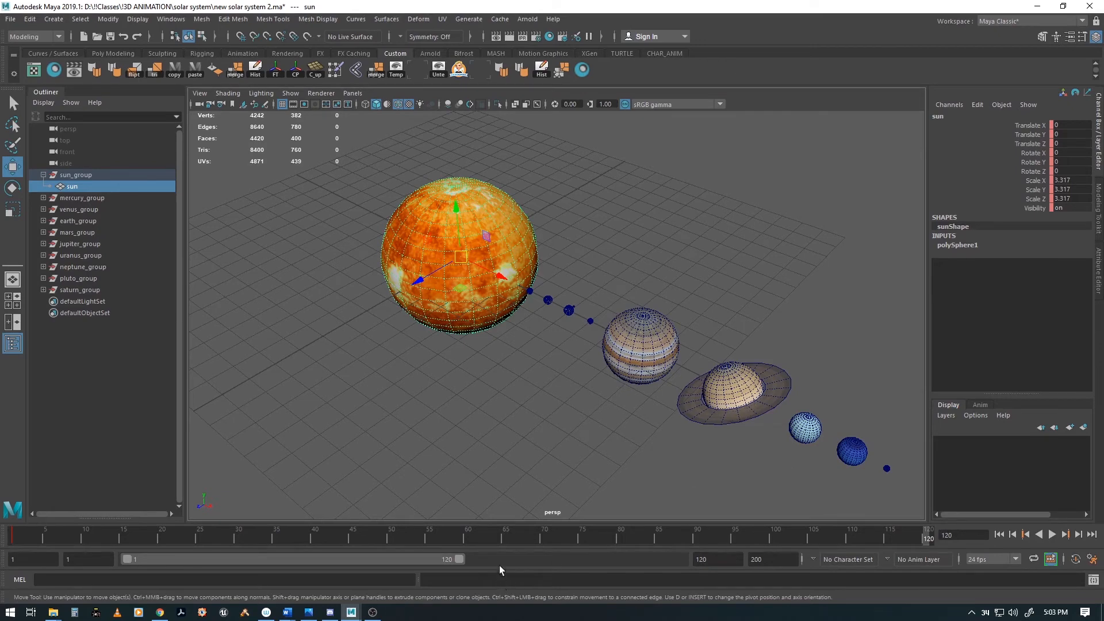
{"action": "double_click", "coordinate": [1074, 163]}
{"action": "key", "text": "Tab"}
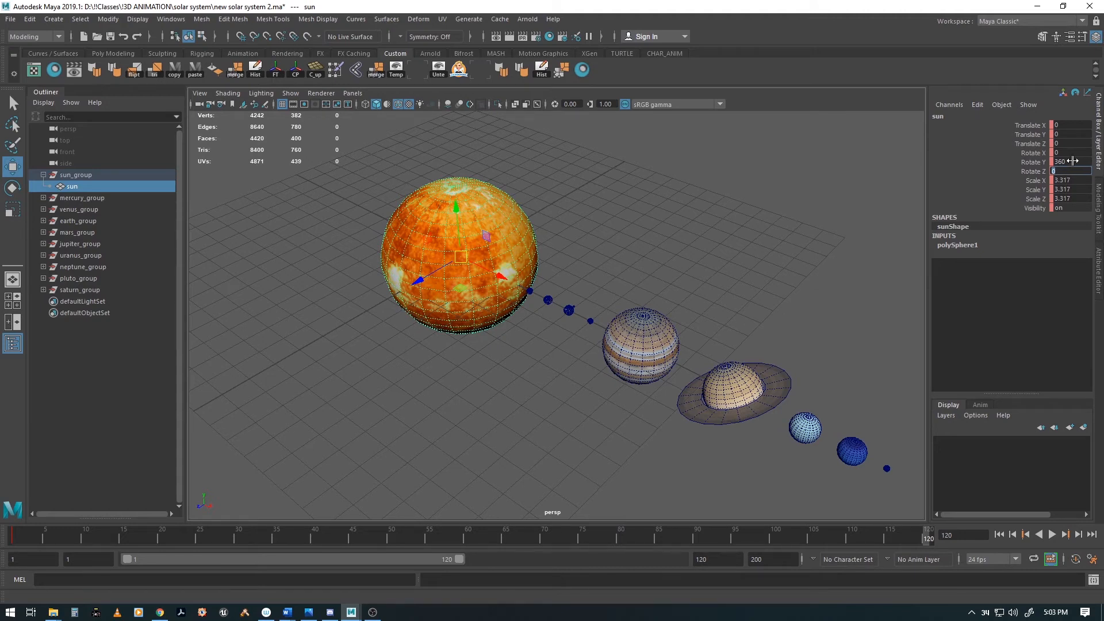
{"action": "key", "text": "Return"}
{"action": "key", "text": "s"}
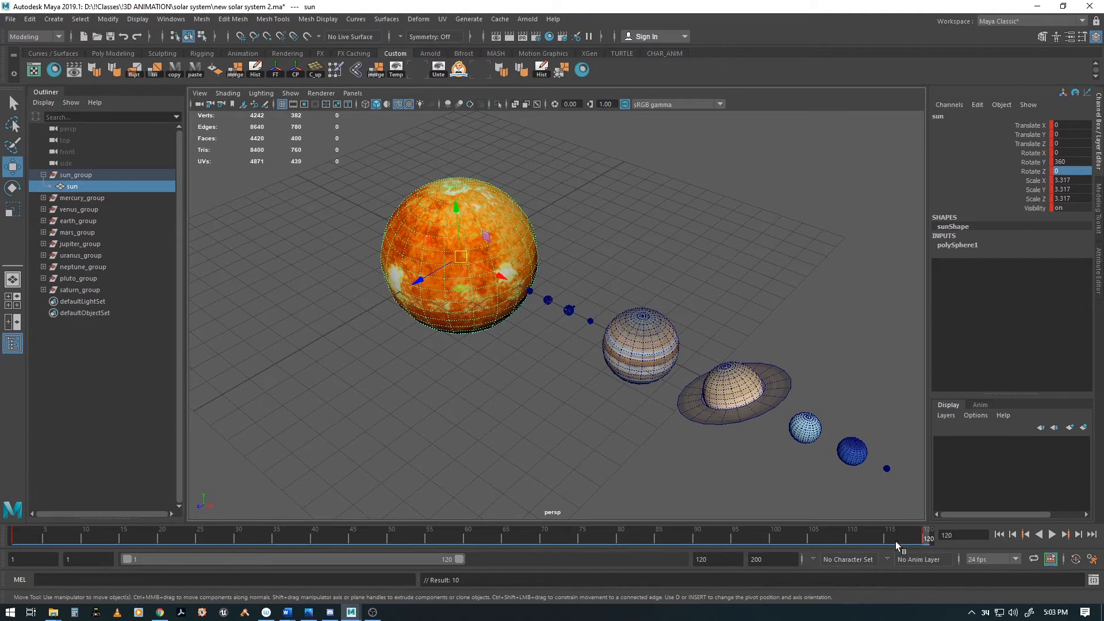
Play back the sun's keyed spin, return to frame 1 and play it again before stopping.
{"action": "key", "text": "alt+v"}
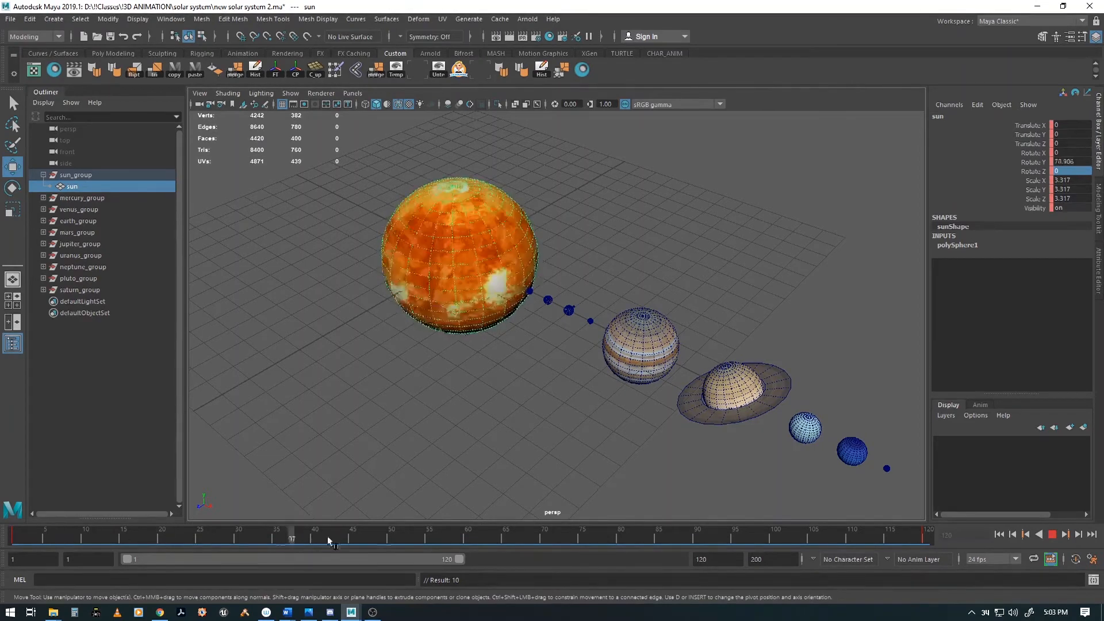
{"action": "left_click_drag", "start_coordinate": [249, 532], "coordinate": [3, 513]}
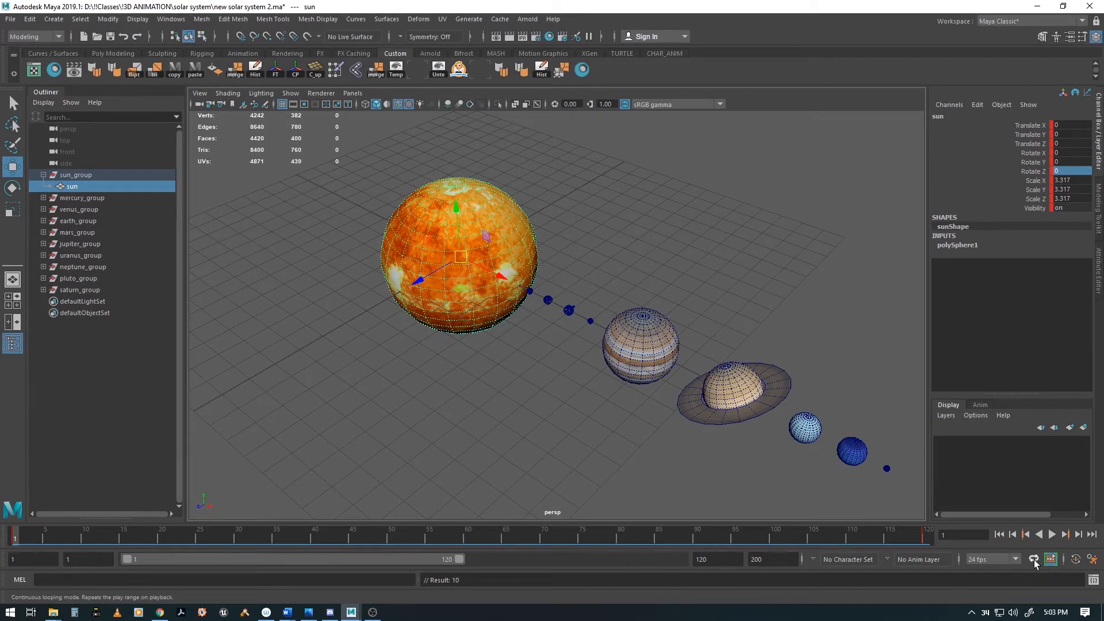
{"action": "left_click", "coordinate": [1053, 534]}
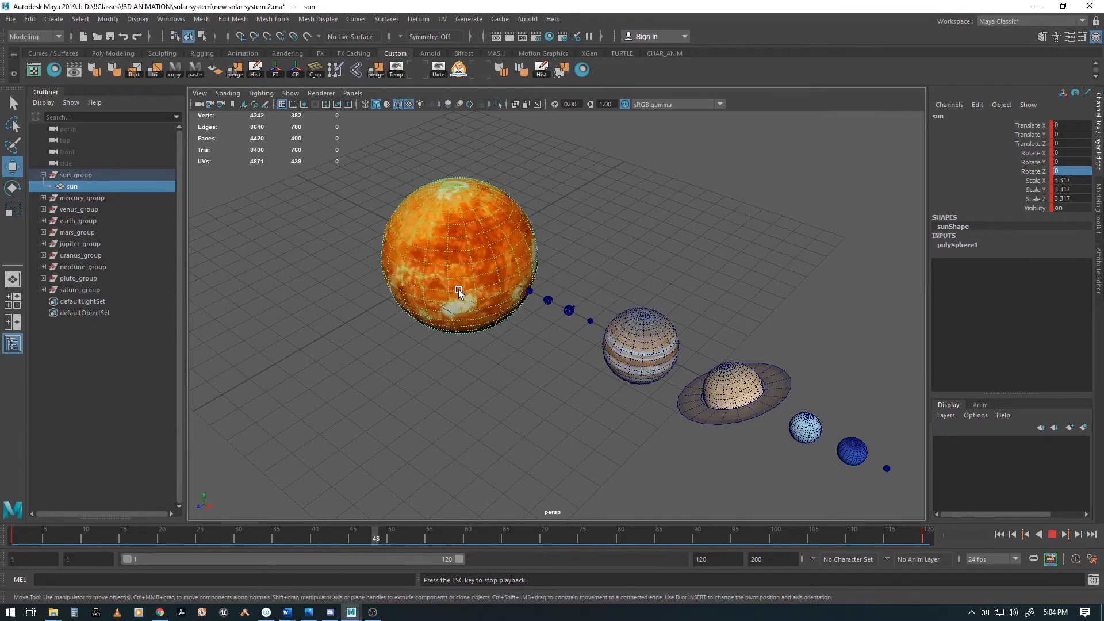
{"action": "left_click", "coordinate": [1054, 536]}
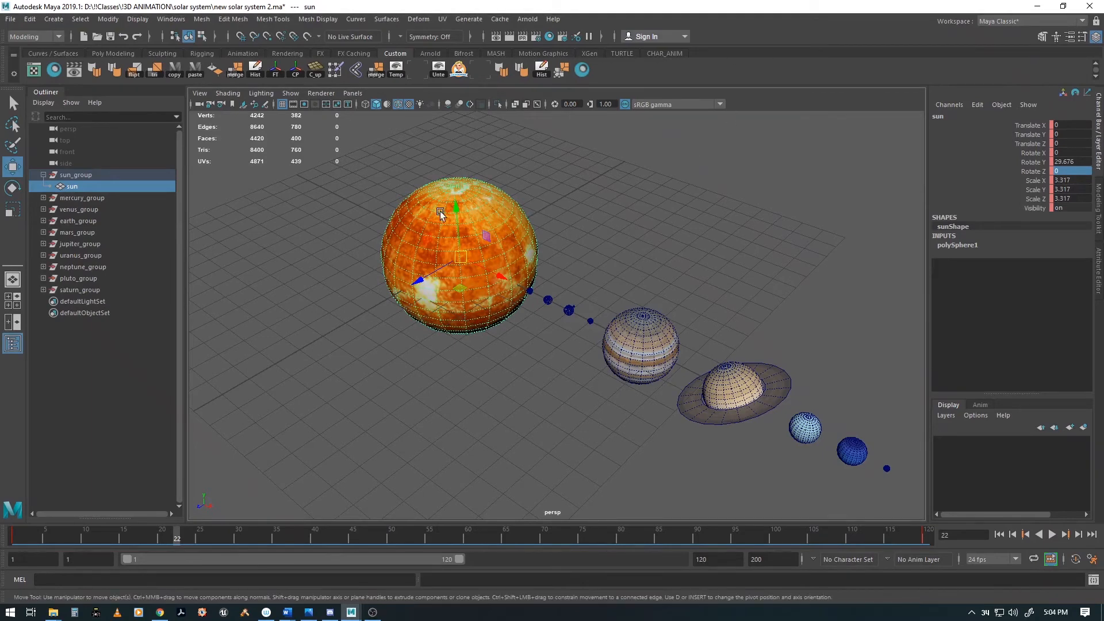
Open the Graph Editor for the sun's animation curves.
{"action": "left_click", "coordinate": [171, 19]}
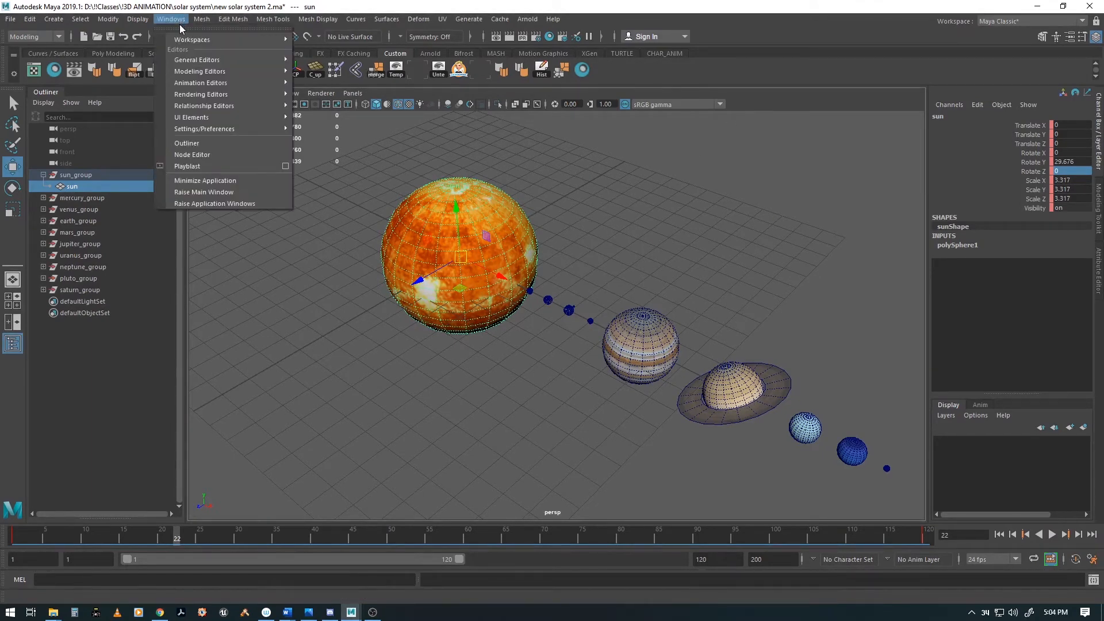
{"action": "mouse_move", "coordinate": [187, 81]}
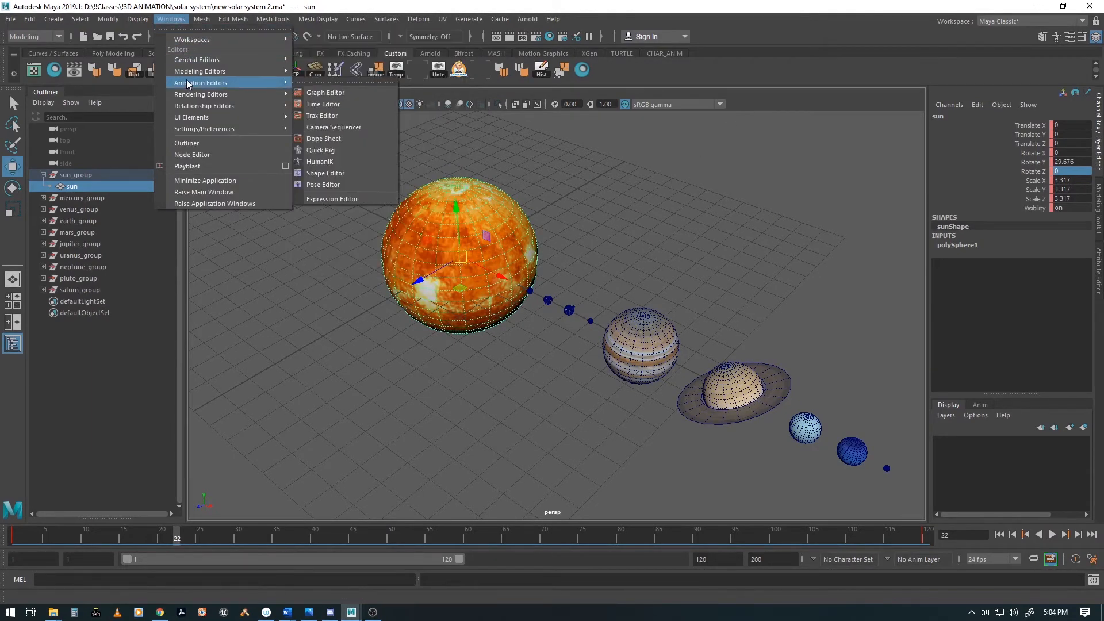
{"action": "left_click", "coordinate": [319, 91]}
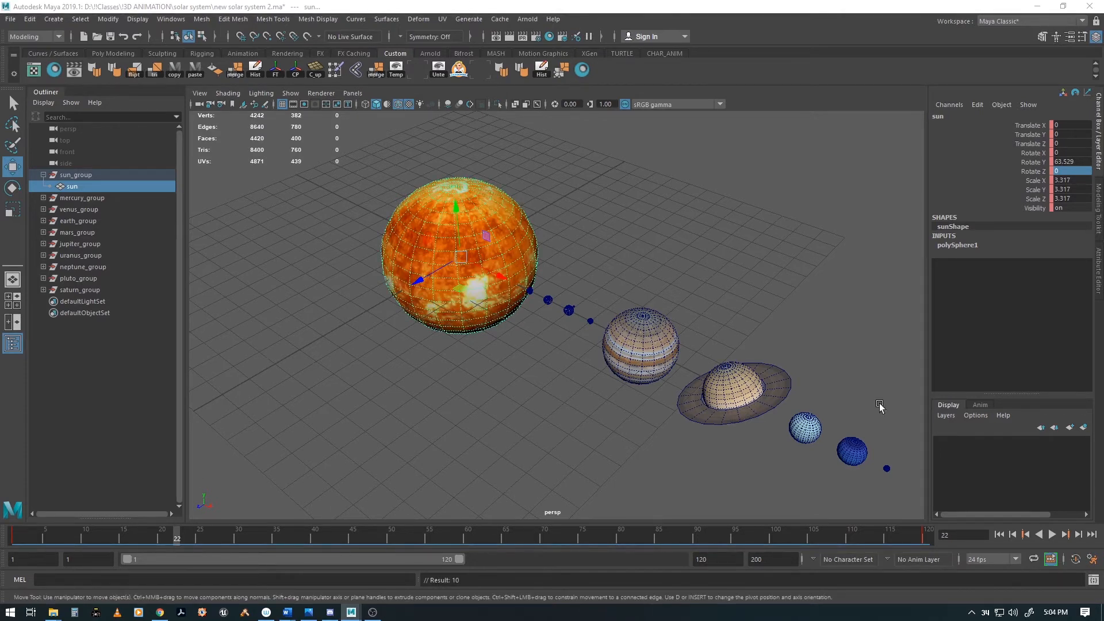
Rewind to frame 1 and review how evenly the sun rotates during looped playback.
{"action": "left_click", "coordinate": [999, 534]}
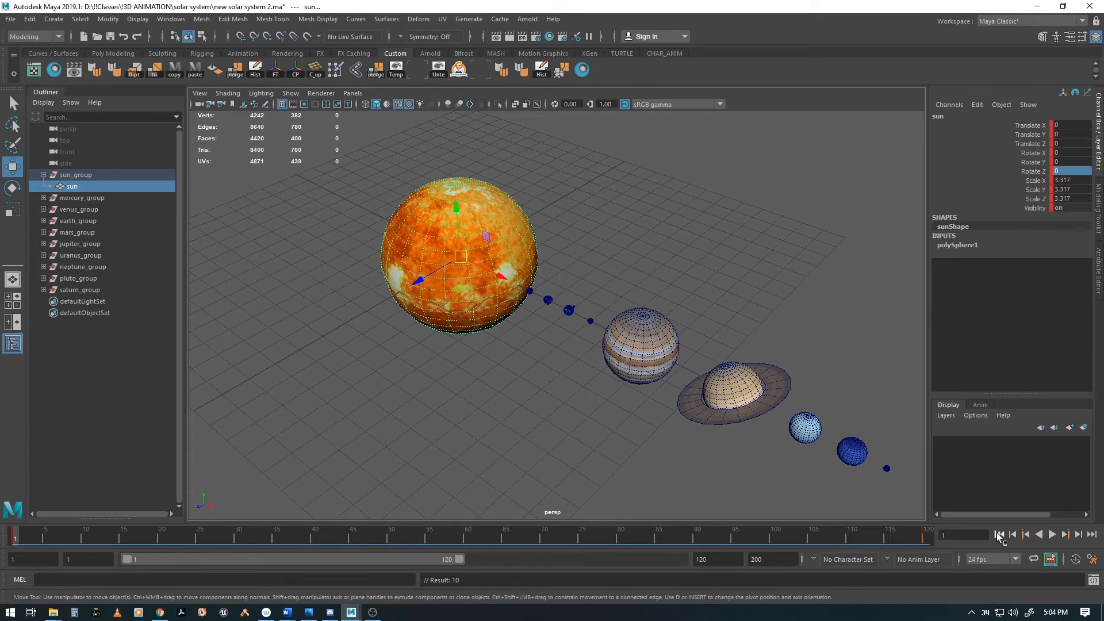
{"action": "left_click", "coordinate": [1050, 536]}
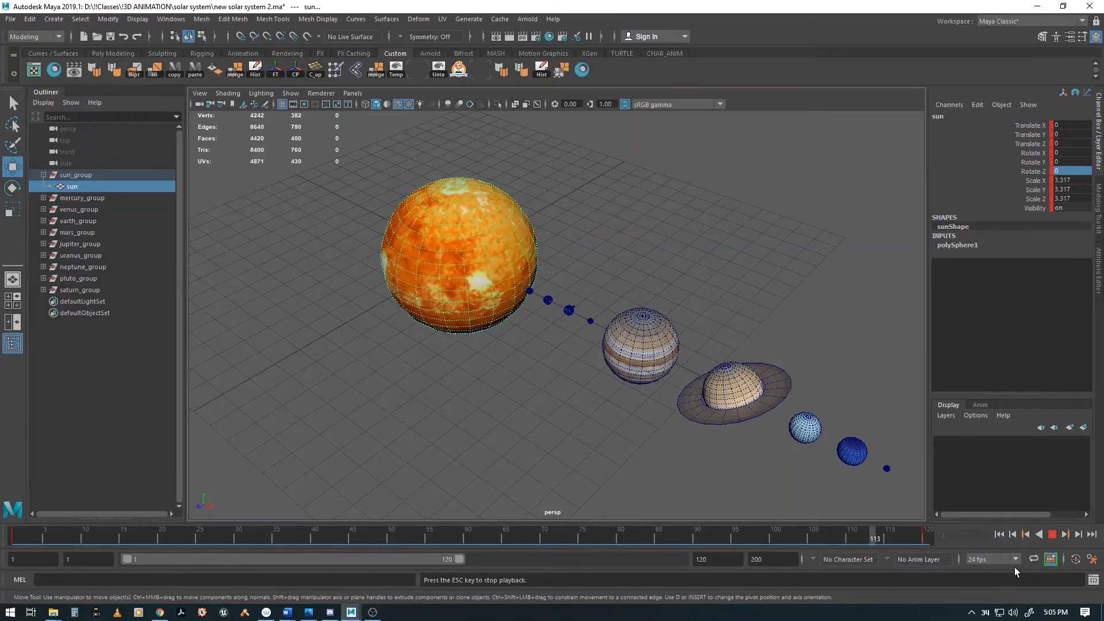
{"action": "left_click", "coordinate": [1052, 535]}
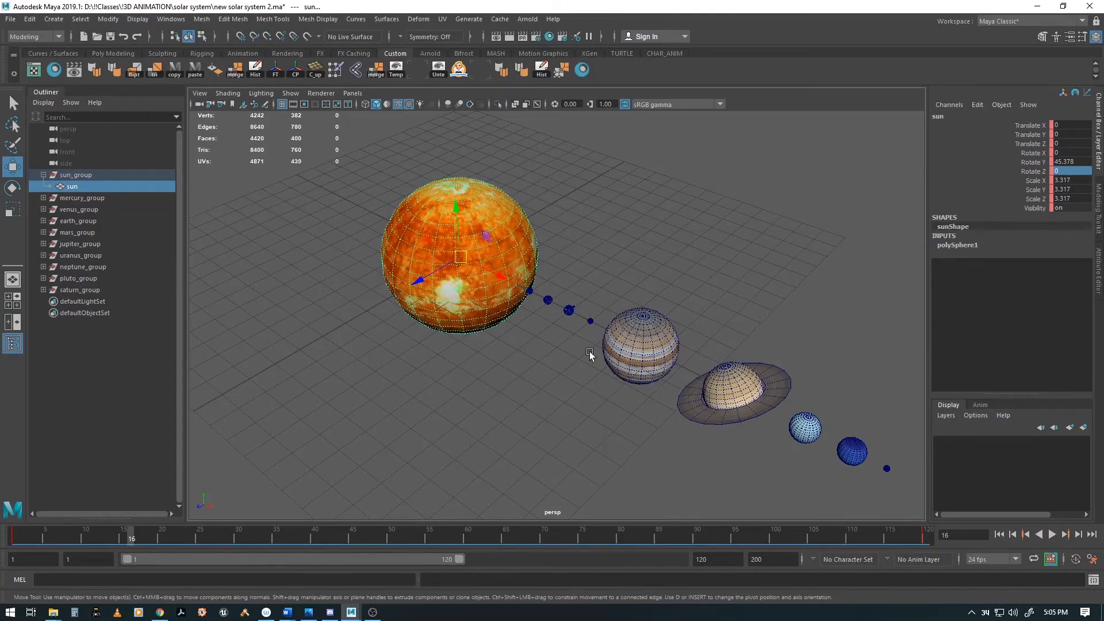
Select the moon beside Earth and return the timeline to frame 1.
{"action": "left_click_drag", "start_coordinate": [589, 381], "coordinate": [431, 372], "text": "alt"}
{"action": "right_click_drag", "start_coordinate": [432, 372], "coordinate": [799, 412], "text": "alt"}
{"action": "left_click_drag", "start_coordinate": [610, 380], "coordinate": [562, 398], "text": "alt"}
{"action": "right_click_drag", "start_coordinate": [562, 398], "coordinate": [808, 403], "text": "alt"}
{"action": "middle_click_drag", "start_coordinate": [646, 229], "coordinate": [679, 327], "text": "alt"}
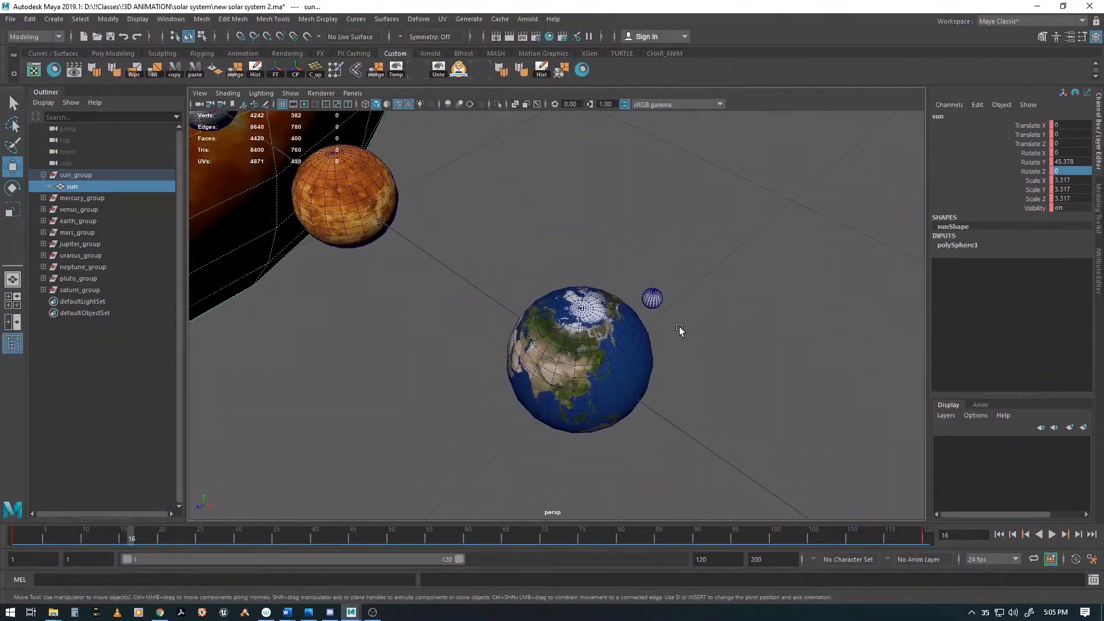
{"action": "left_click", "coordinate": [655, 299]}
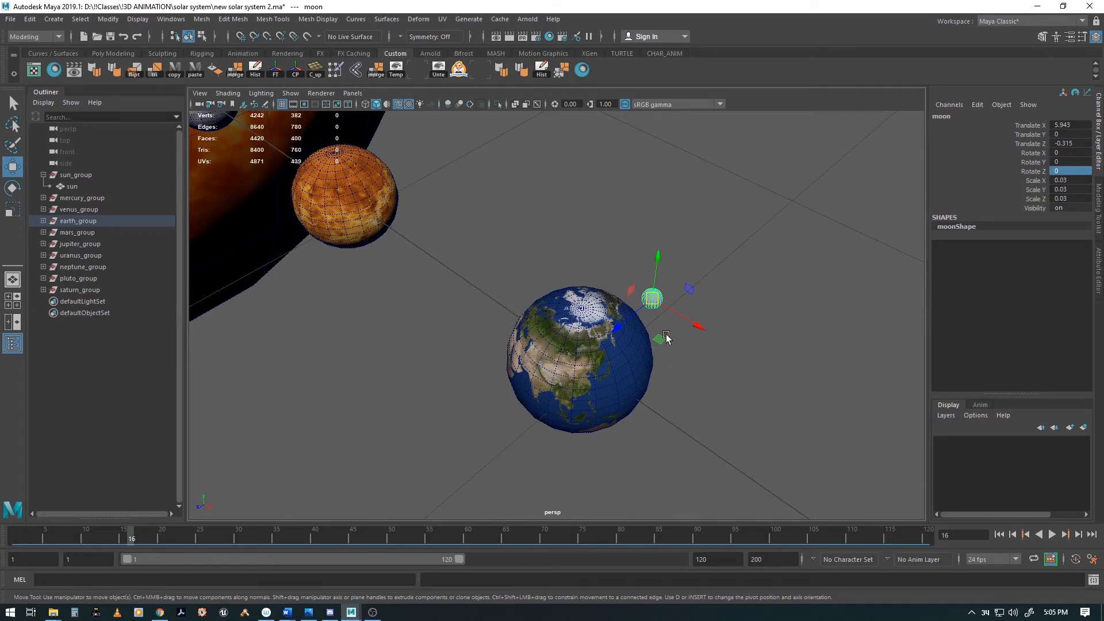
{"action": "left_click_drag", "start_coordinate": [662, 394], "coordinate": [644, 433], "text": "alt"}
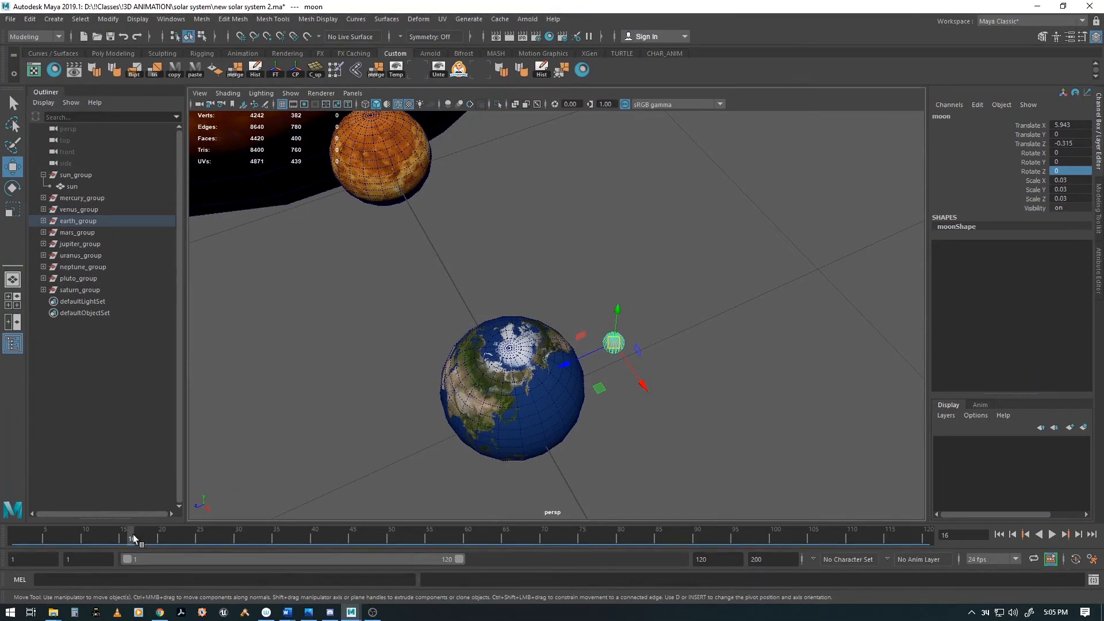
{"action": "left_click_drag", "start_coordinate": [133, 534], "coordinate": [5, 533]}
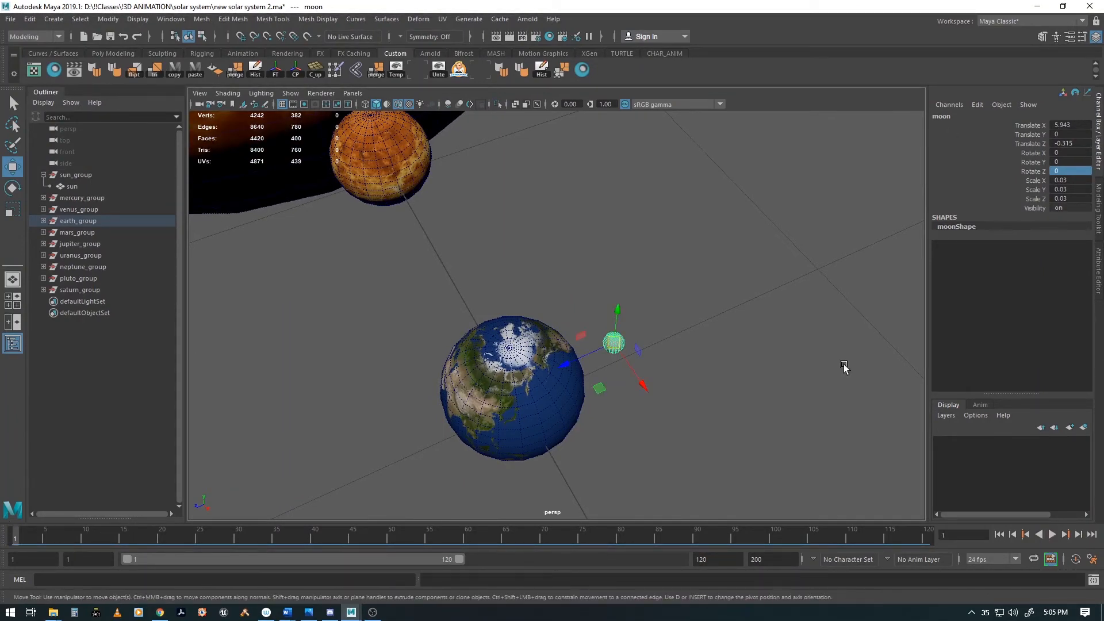
Examine the moon's surface up close and its placement beside Earth.
{"action": "left_click_drag", "start_coordinate": [749, 426], "coordinate": [606, 396], "text": "alt"}
{"action": "scroll", "coordinate": [587, 374], "scroll_direction": "up", "scroll_amount": 5}
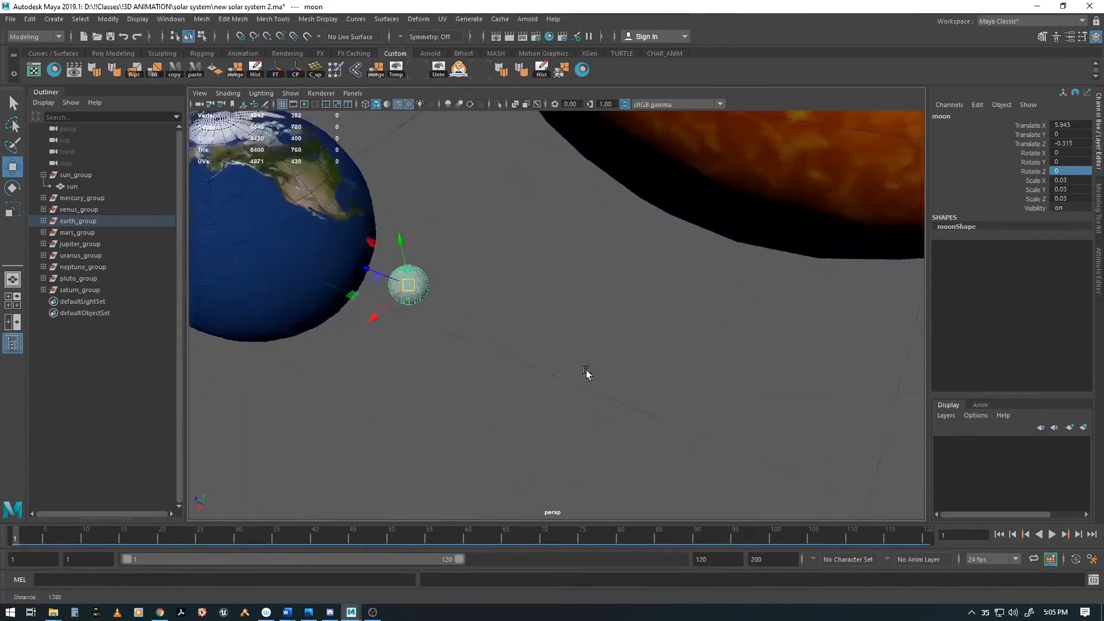
{"action": "scroll", "coordinate": [587, 373], "scroll_direction": "up", "scroll_amount": 5}
{"action": "middle_click_drag", "start_coordinate": [426, 298], "coordinate": [622, 351], "text": "alt"}
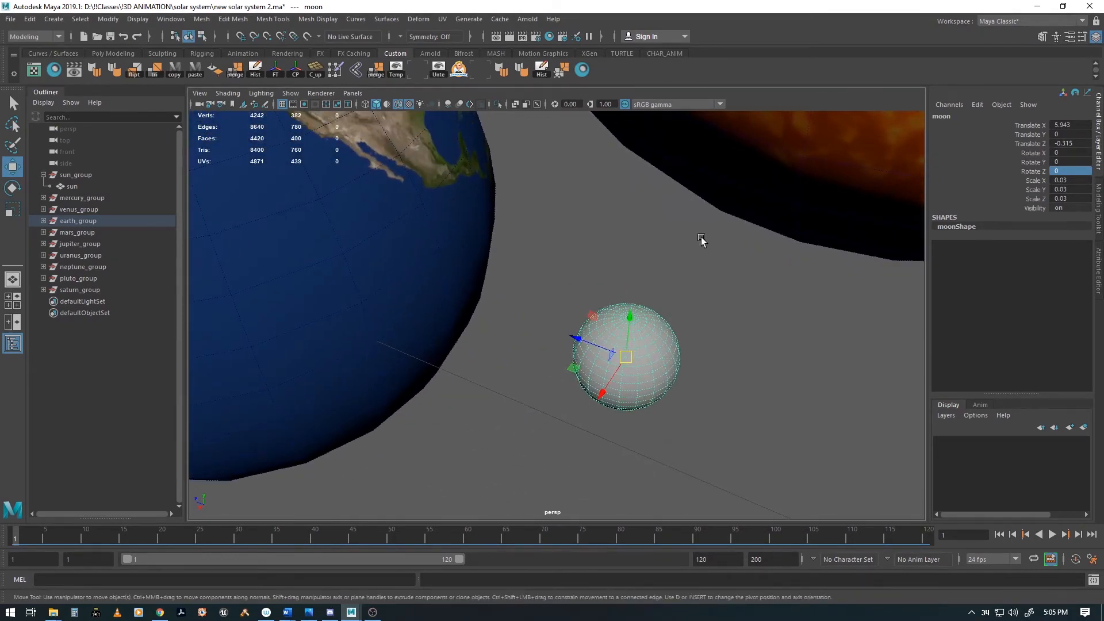
{"action": "key", "text": "f"}
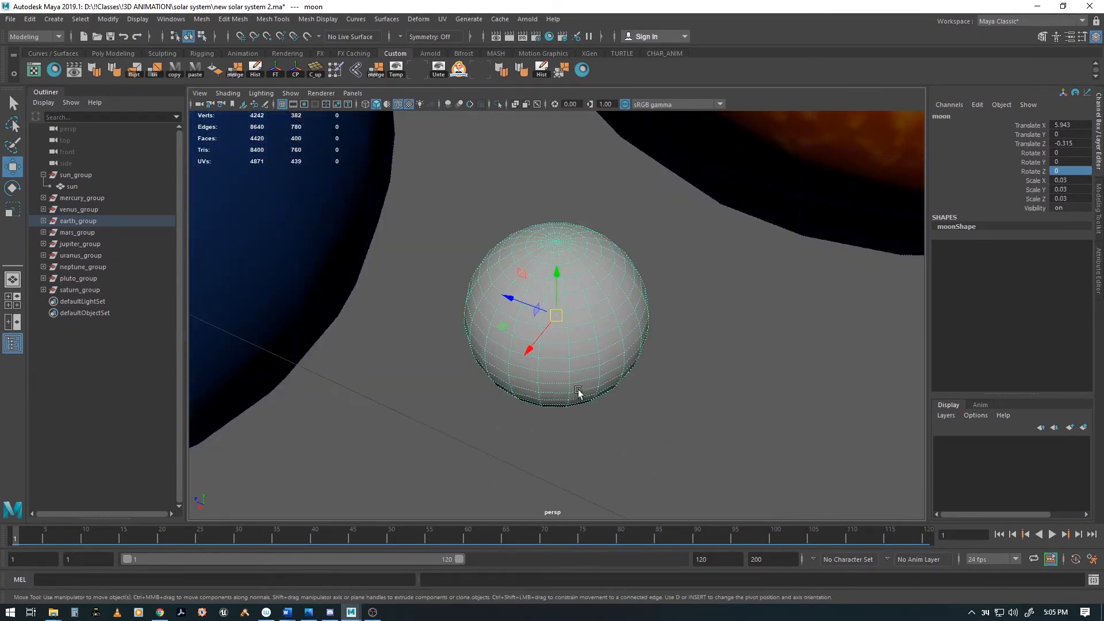
{"action": "left_click_drag", "start_coordinate": [582, 394], "coordinate": [555, 401], "text": "alt"}
{"action": "right_click_drag", "start_coordinate": [555, 401], "coordinate": [271, 335], "text": "alt"}
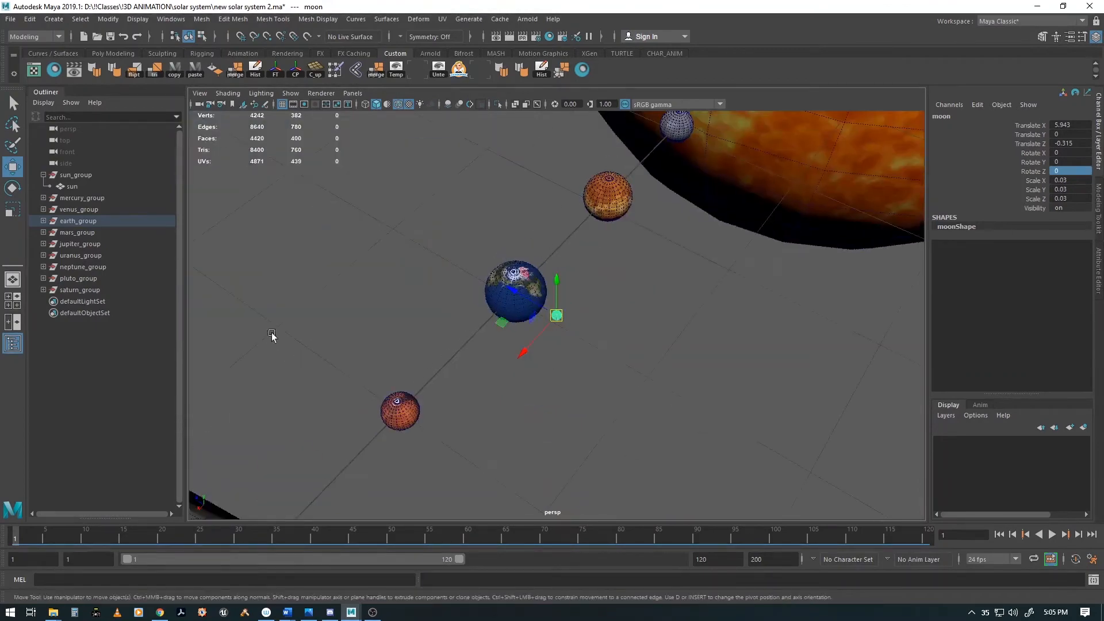
{"action": "middle_click_drag", "start_coordinate": [541, 355], "coordinate": [553, 375], "text": "alt"}
{"action": "left_click_drag", "start_coordinate": [552, 378], "coordinate": [554, 345], "text": "alt"}
{"action": "right_click_drag", "start_coordinate": [554, 345], "coordinate": [777, 397], "text": "alt"}
{"action": "middle_click_drag", "start_coordinate": [633, 357], "coordinate": [645, 360], "text": "alt"}
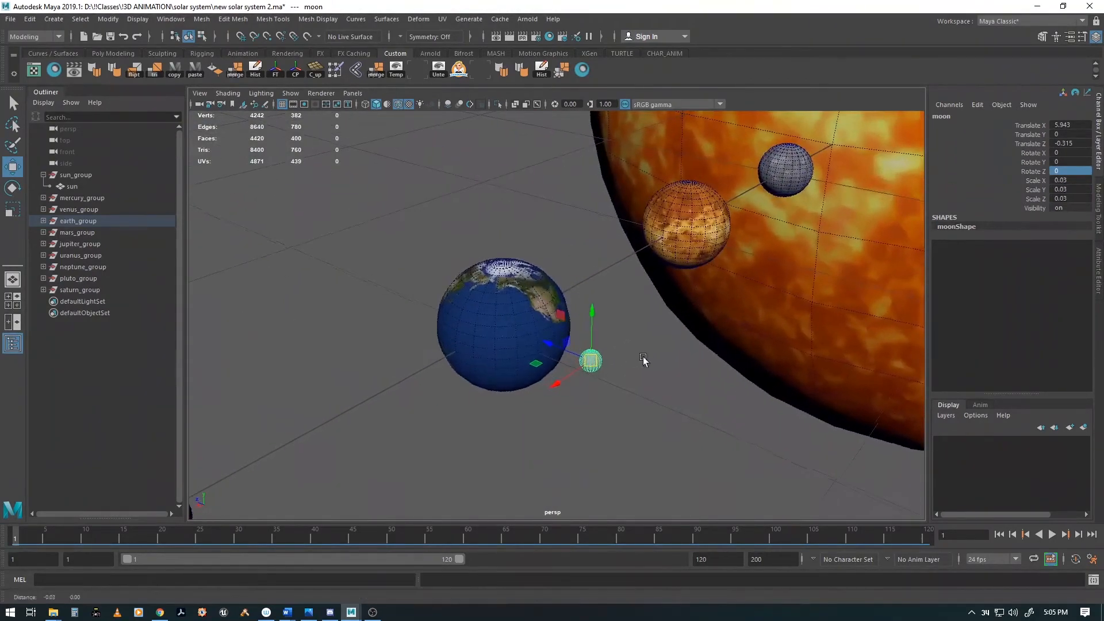
Assign the moon_tex material to the moon from the Hypershade, close the Hypershade and deselect the moon to check its surface.
{"action": "left_click", "coordinate": [54, 69]}
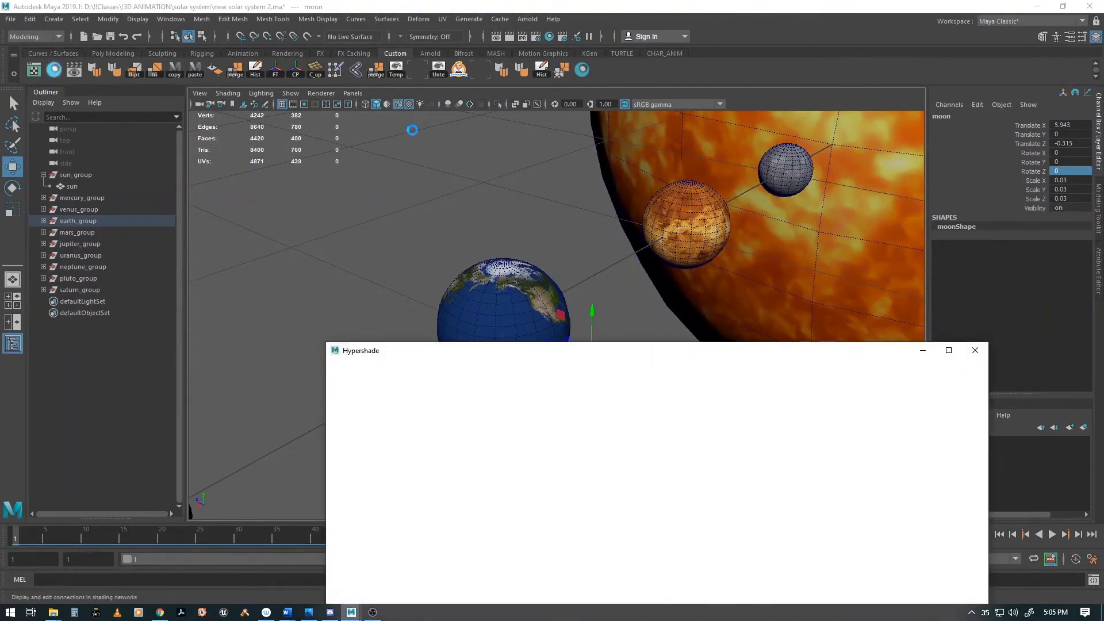
{"action": "left_click_drag", "start_coordinate": [463, 358], "coordinate": [512, 328]}
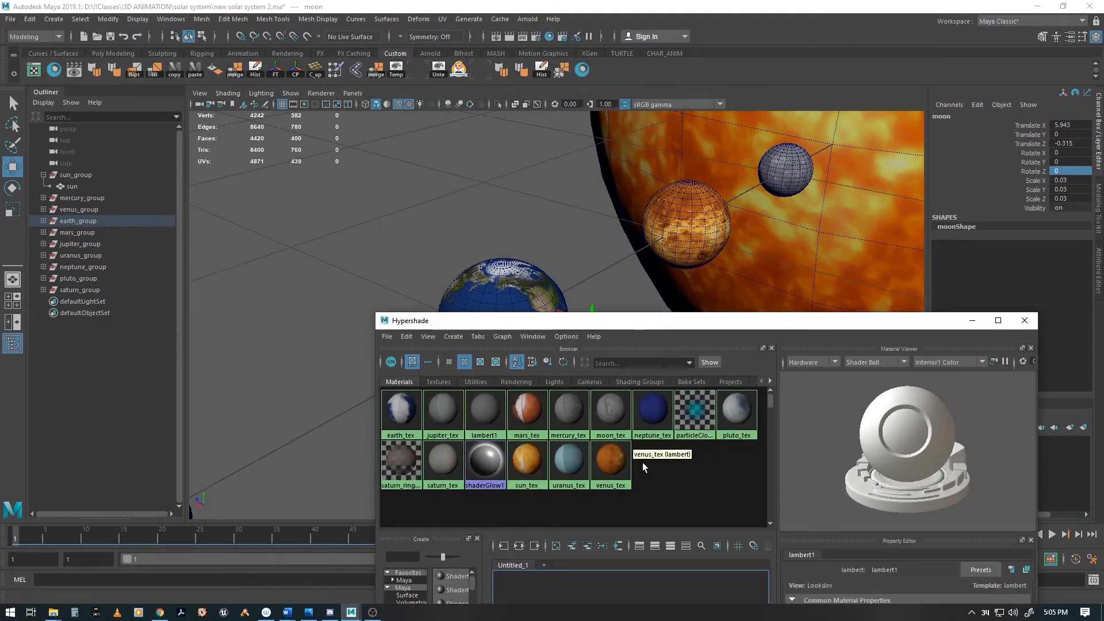
{"action": "left_click_drag", "start_coordinate": [610, 320], "coordinate": [654, 407]}
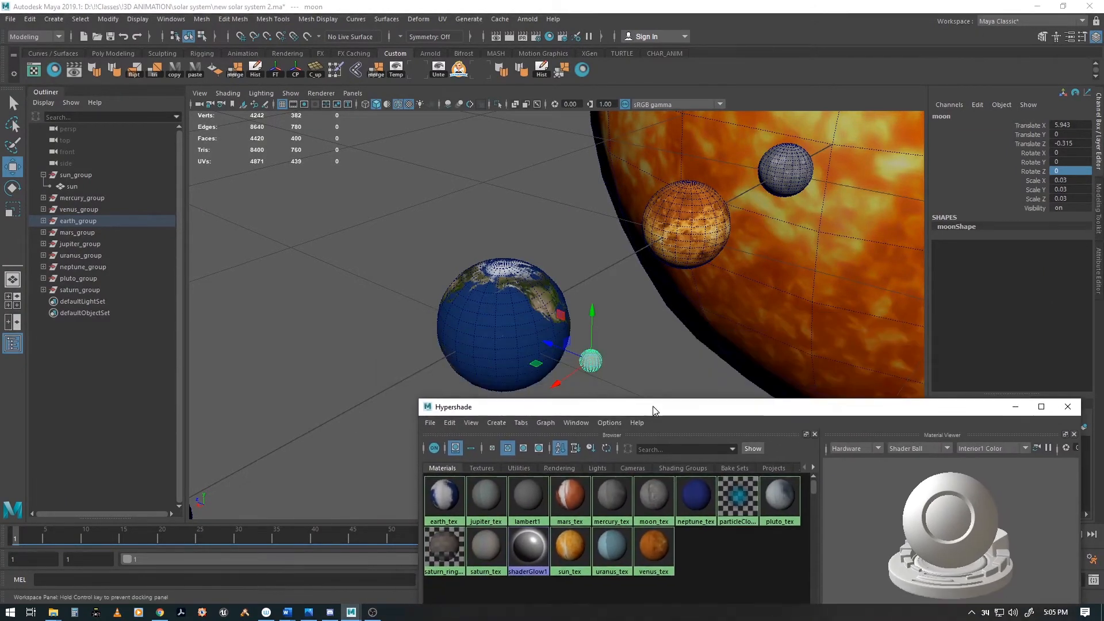
{"action": "right_click_drag", "start_coordinate": [656, 503], "coordinate": [651, 426]}
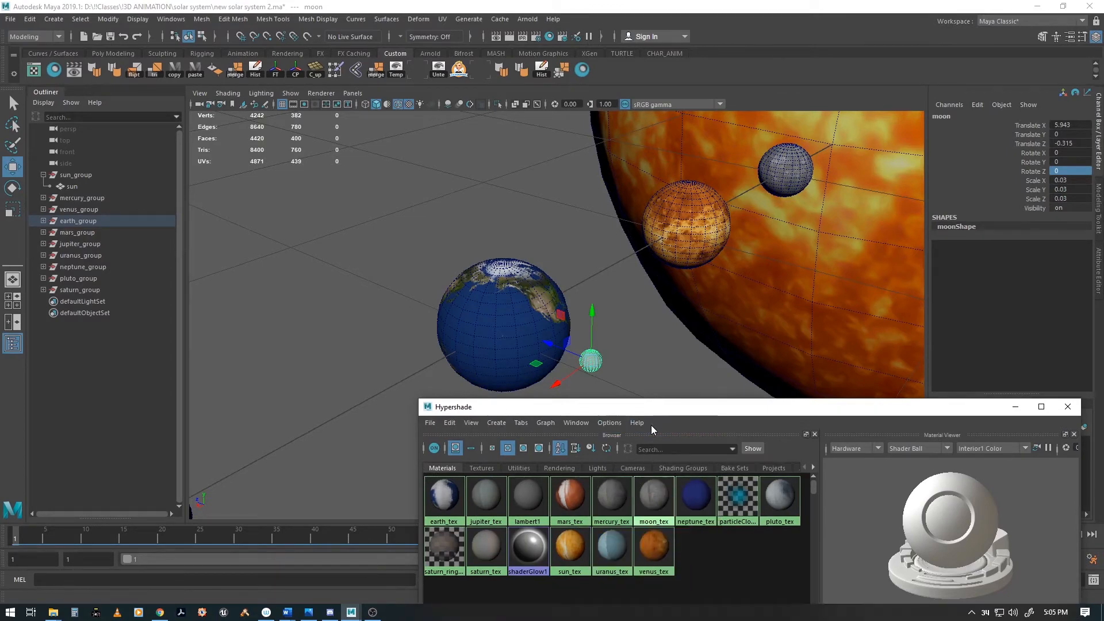
{"action": "left_click", "coordinate": [1067, 407]}
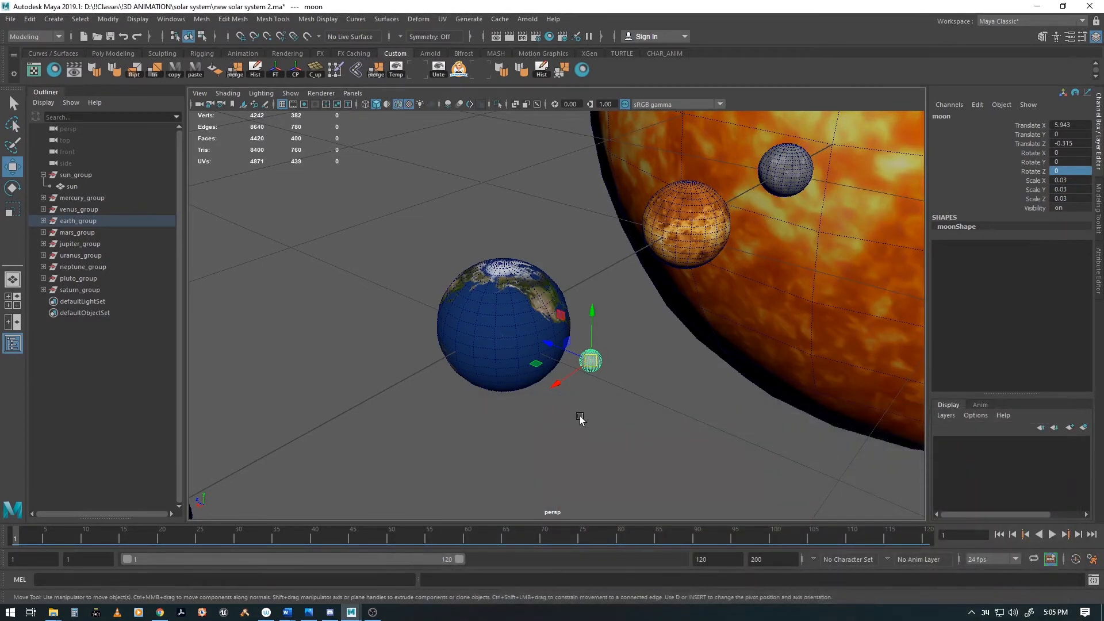
{"action": "right_click_drag", "start_coordinate": [582, 419], "coordinate": [915, 435], "text": "alt"}
{"action": "middle_click_drag", "start_coordinate": [806, 470], "coordinate": [713, 415], "text": "alt"}
{"action": "left_click", "coordinate": [617, 426]}
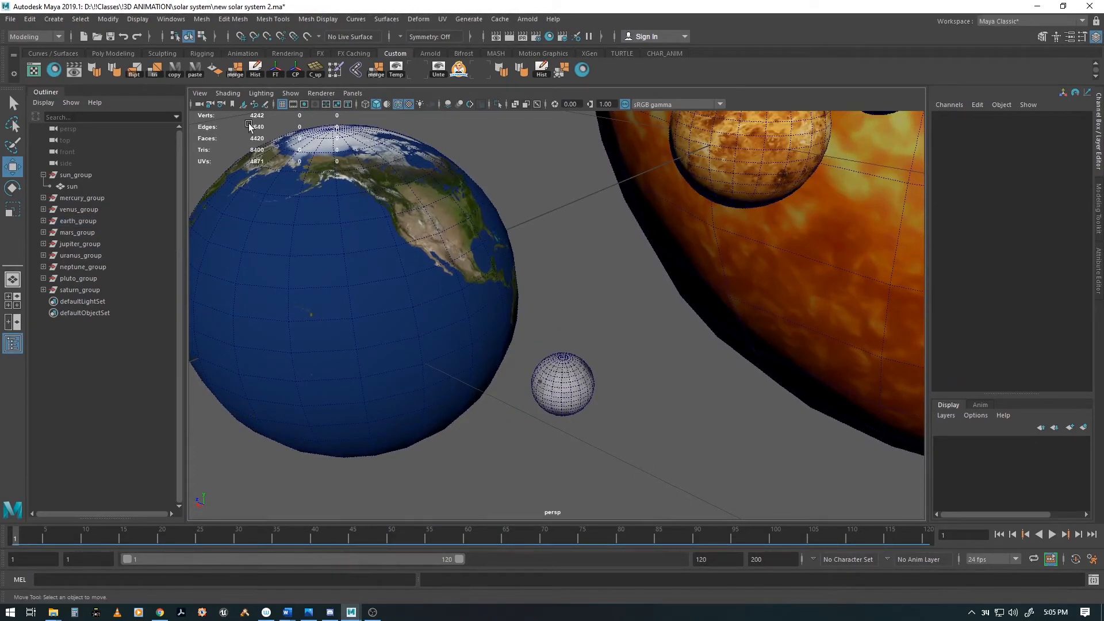
Reselect the moon and set a keyframe on all its channels at frame 1.
{"action": "left_click", "coordinate": [558, 384]}
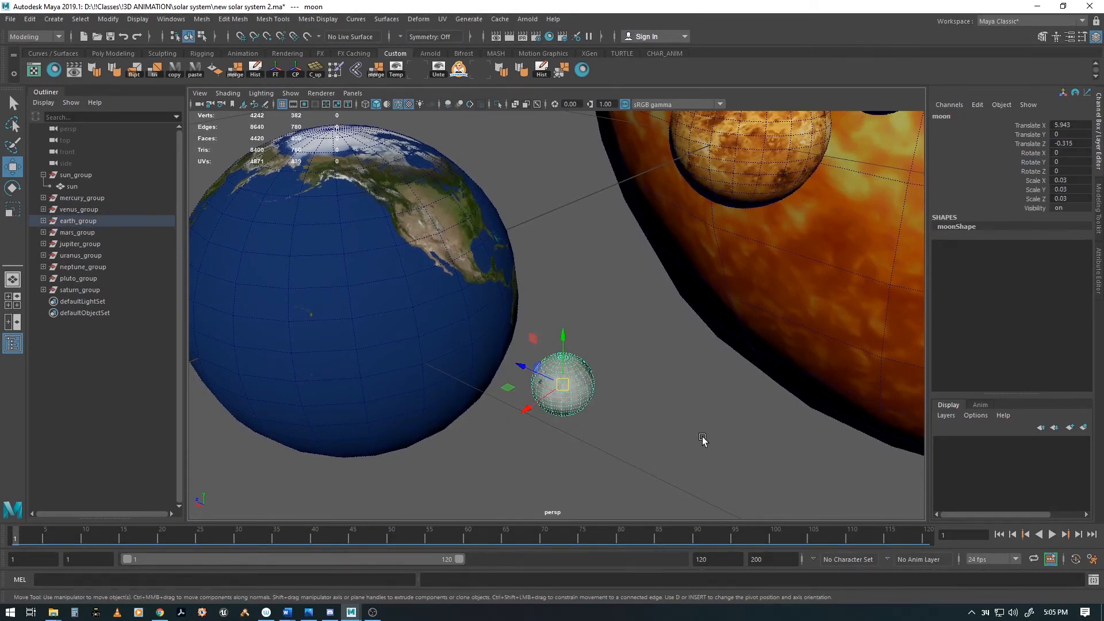
{"action": "right_click_drag", "start_coordinate": [703, 437], "coordinate": [599, 414], "text": "alt"}
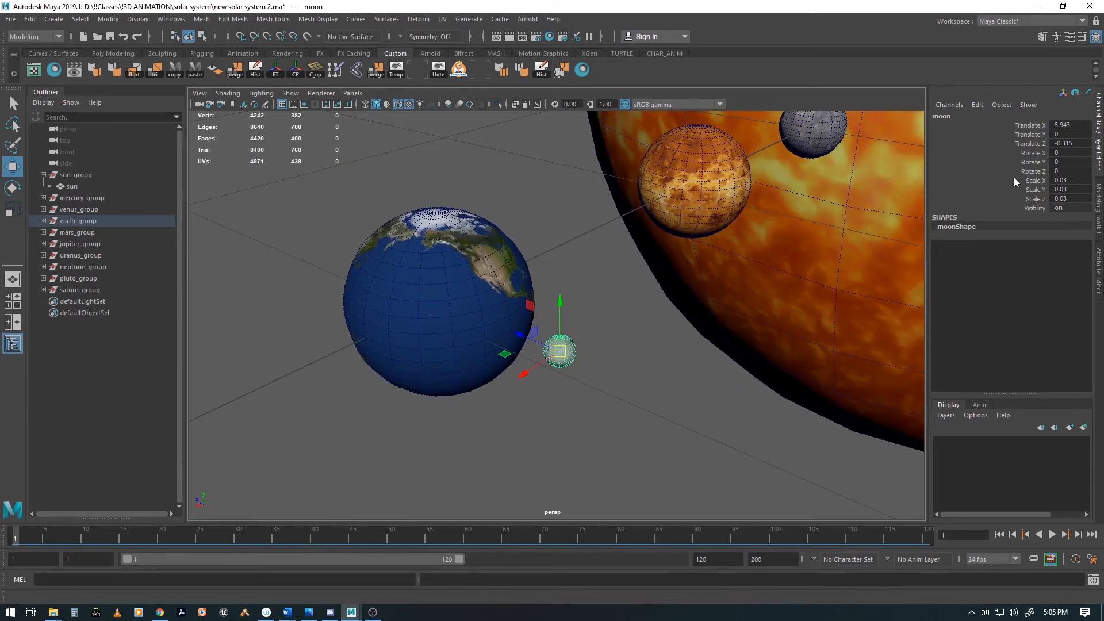
{"action": "key", "text": "s"}
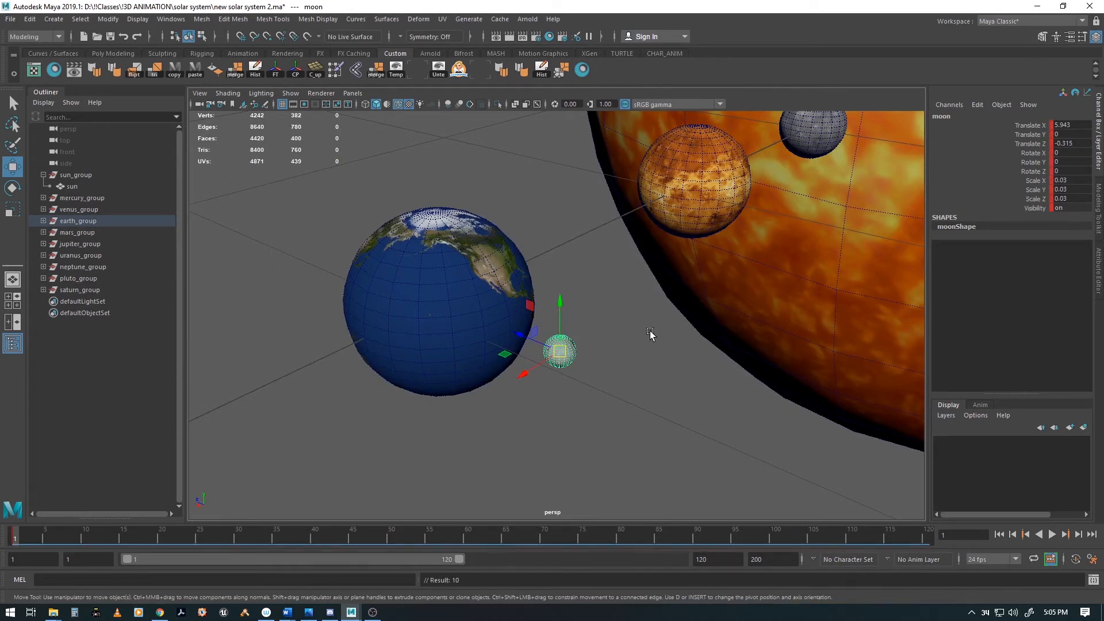
Keyframe the moon at frame 120 with Rotate Y set to 360.
{"action": "key", "text": "alt+v"}
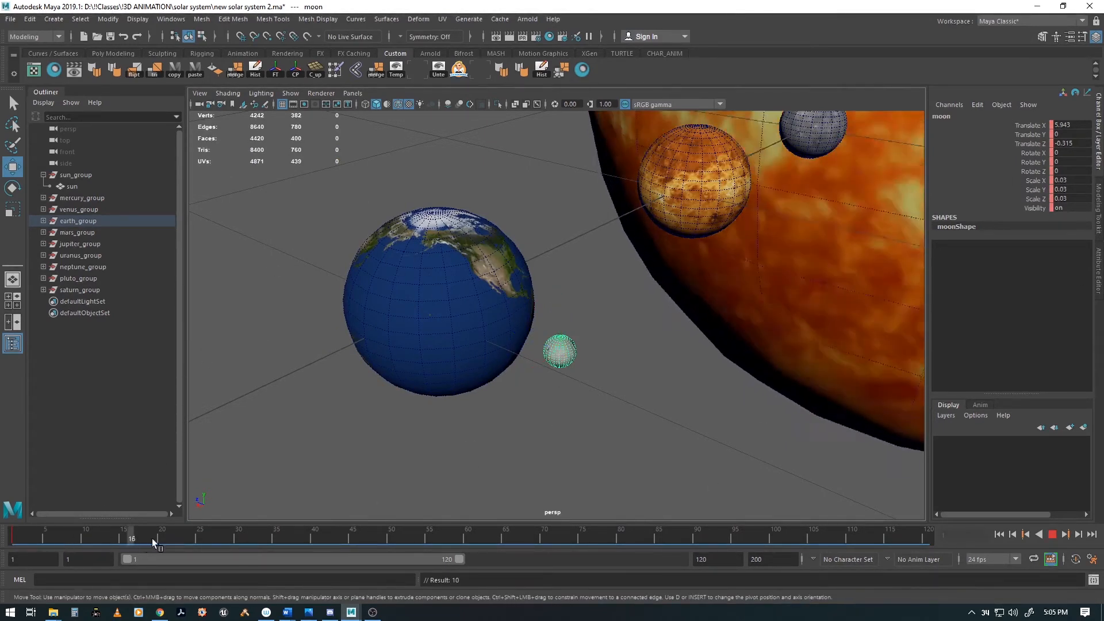
{"action": "left_click_drag", "start_coordinate": [151, 539], "coordinate": [933, 550]}
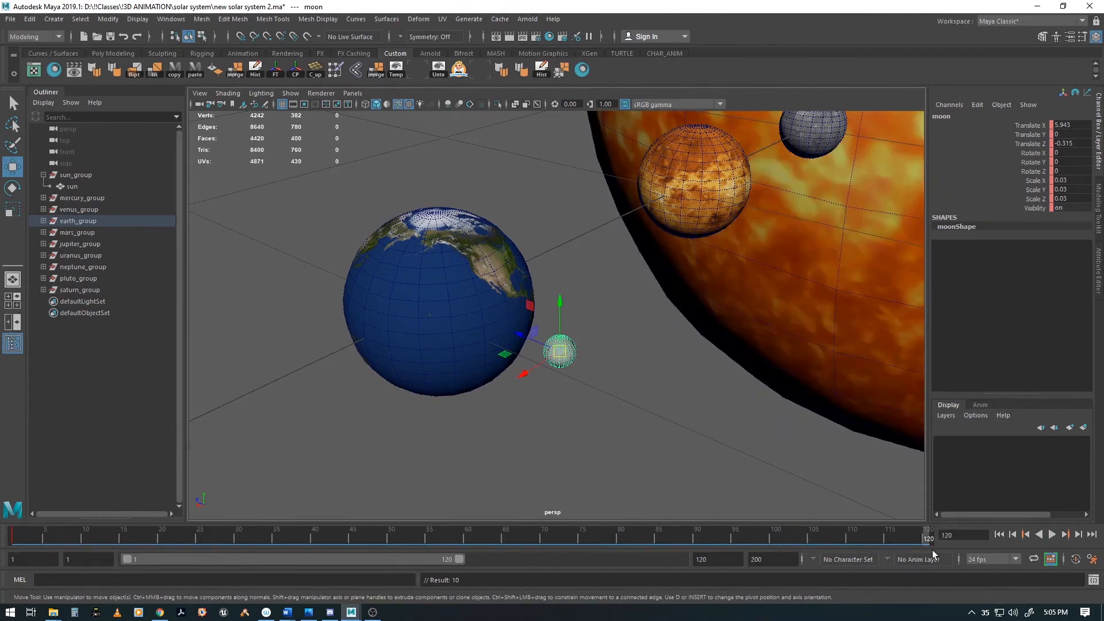
{"action": "double_click", "coordinate": [1070, 162]}
{"action": "key", "text": "Tab"}
{"action": "key", "text": "Return"}
{"action": "left_click_drag", "start_coordinate": [666, 412], "coordinate": [661, 402], "text": "alt"}
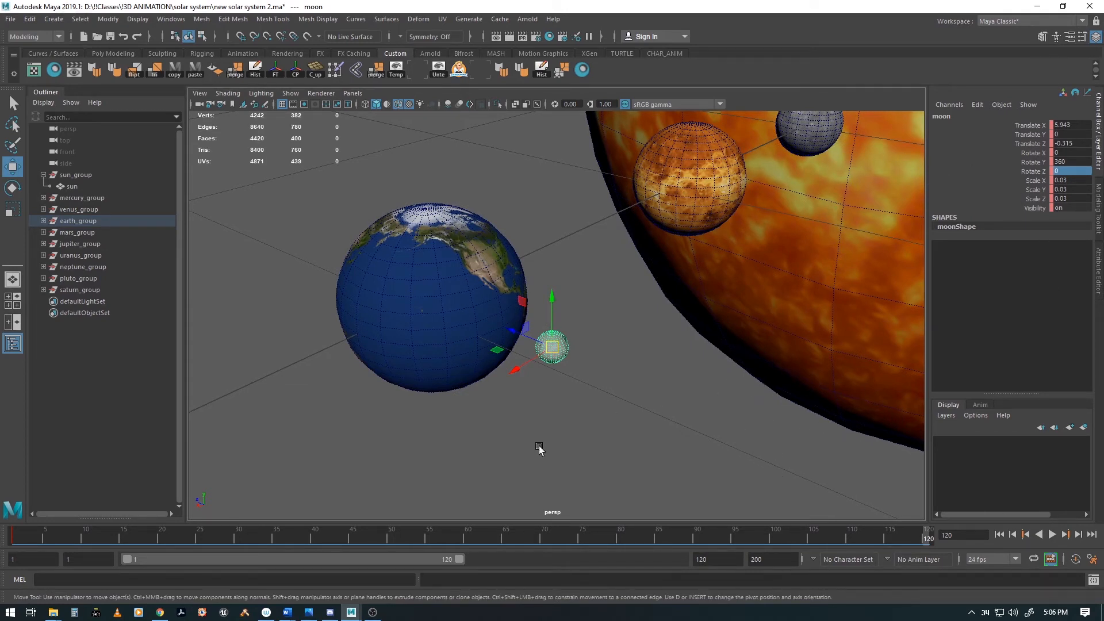
{"action": "key", "text": "s"}
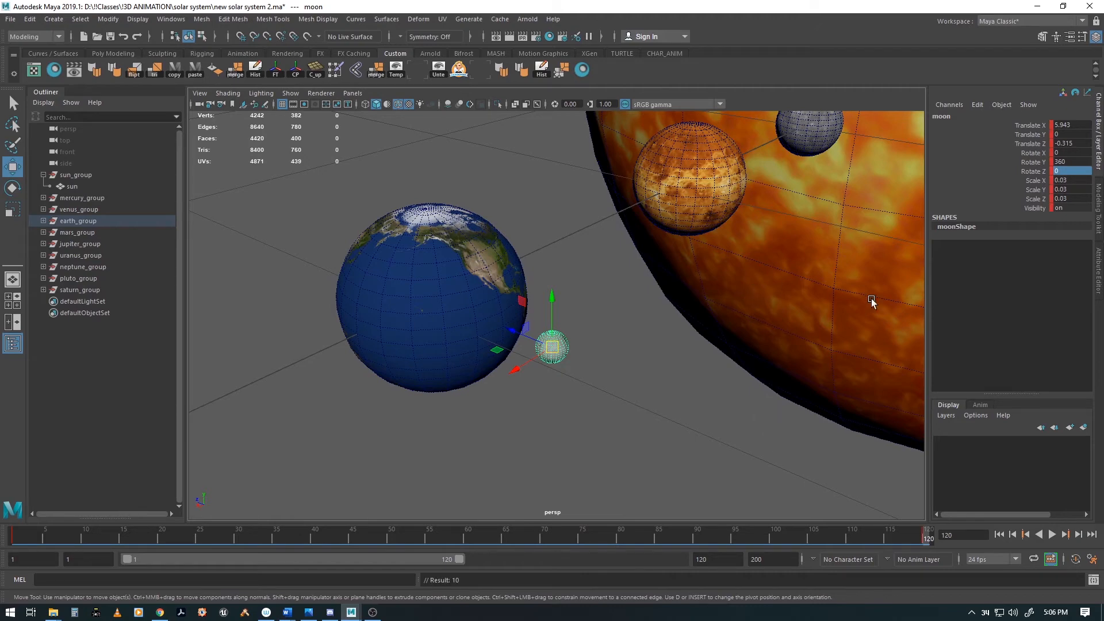
Examine the whole solar system from several angles, from the sun and inner planets out to Pluto.
{"action": "left_click_drag", "start_coordinate": [826, 423], "coordinate": [583, 425], "text": "alt"}
{"action": "right_click_drag", "start_coordinate": [583, 424], "coordinate": [543, 408], "text": "alt"}
{"action": "middle_click_drag", "start_coordinate": [548, 395], "coordinate": [577, 395], "text": "alt"}
{"action": "right_click_drag", "start_coordinate": [576, 396], "coordinate": [473, 383], "text": "alt"}
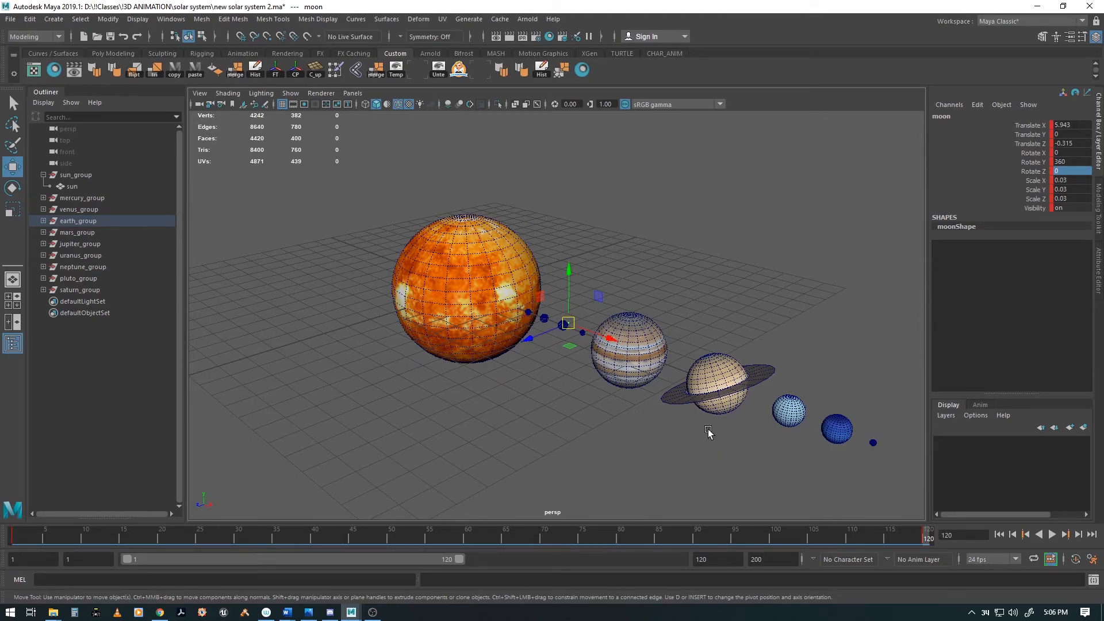
{"action": "left_click_drag", "start_coordinate": [600, 407], "coordinate": [557, 426], "text": "alt"}
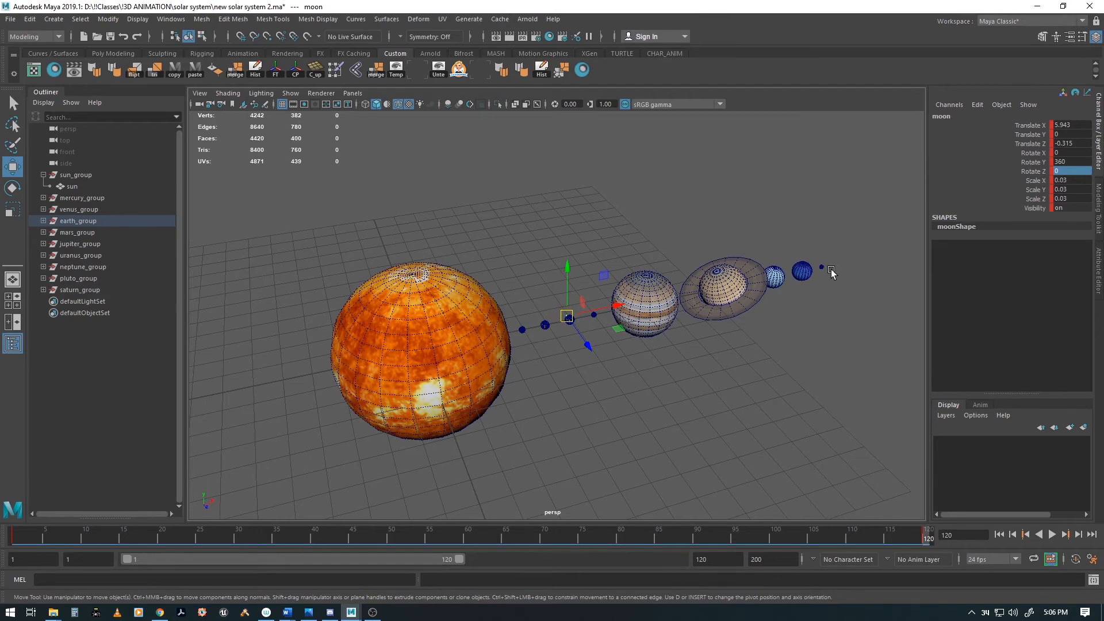
{"action": "left_click_drag", "start_coordinate": [706, 374], "coordinate": [506, 395], "text": "alt"}
{"action": "right_click_drag", "start_coordinate": [506, 396], "coordinate": [748, 427], "text": "alt"}
{"action": "left_click_drag", "start_coordinate": [724, 449], "coordinate": [616, 424], "text": "alt"}
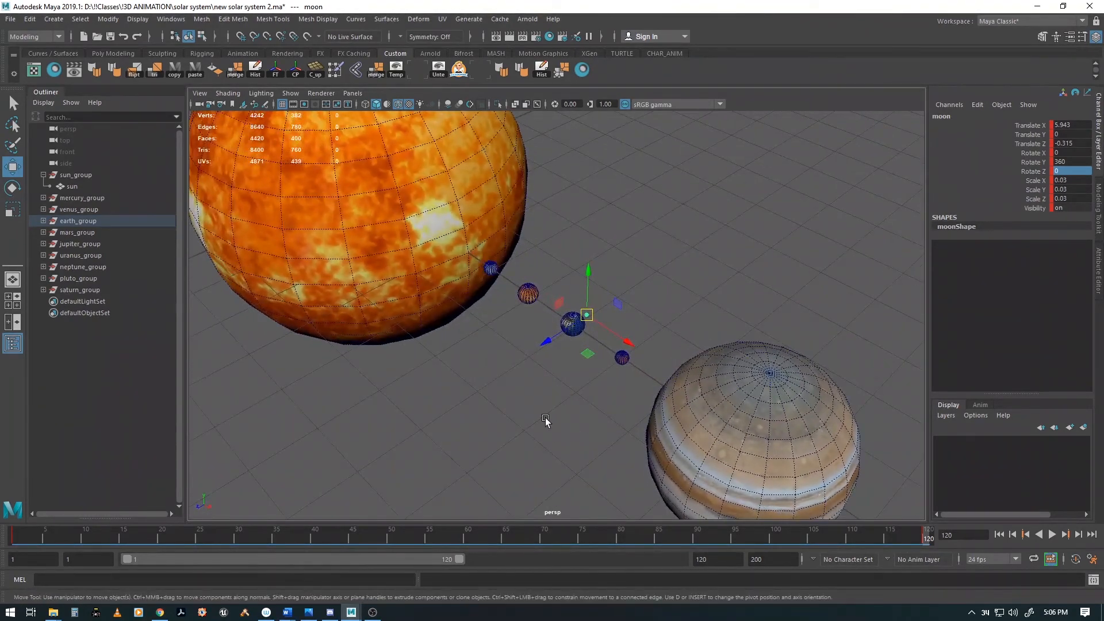
{"action": "right_click_drag", "start_coordinate": [519, 424], "coordinate": [869, 441], "text": "alt"}
{"action": "mouse_move", "coordinate": [801, 430]}
{"action": "left_mouse_down", "text": "alt"}
{"action": "mouse_move", "coordinate": [772, 427]}
{"action": "mouse_move", "coordinate": [785, 419]}
{"action": "left_mouse_up", "text": "alt"}
{"action": "right_click_drag", "start_coordinate": [786, 419], "coordinate": [537, 319], "text": "alt"}
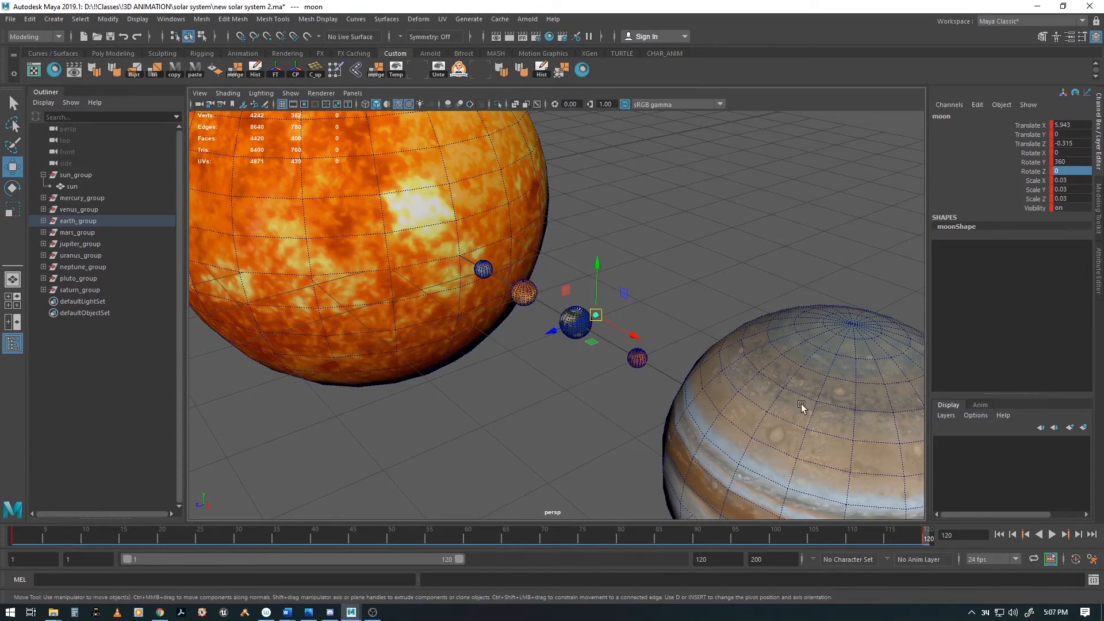
Expand earth_group in the Outliner, select moon_group and keyframe it at frame 1.
{"action": "left_click", "coordinate": [43, 221]}
{"action": "left_click", "coordinate": [43, 222]}
{"action": "left_click", "coordinate": [44, 221]}
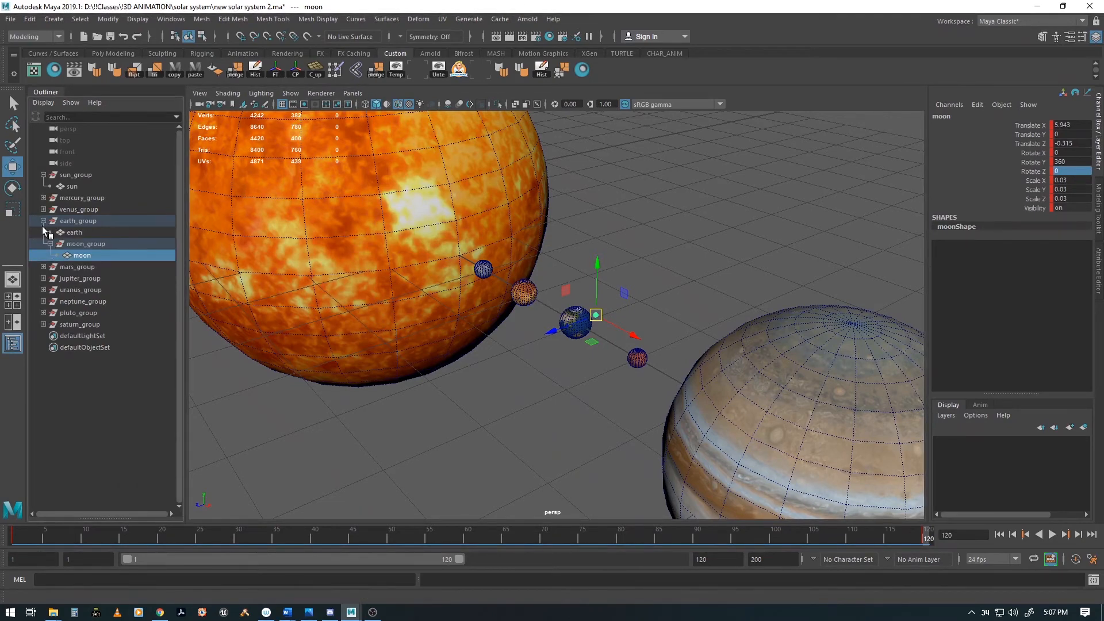
{"action": "left_click", "coordinate": [84, 244]}
{"action": "left_click_drag", "start_coordinate": [552, 362], "coordinate": [406, 382], "text": "alt"}
{"action": "right_click_drag", "start_coordinate": [405, 382], "coordinate": [633, 406], "text": "alt"}
{"action": "left_click_drag", "start_coordinate": [574, 427], "coordinate": [579, 421], "text": "alt"}
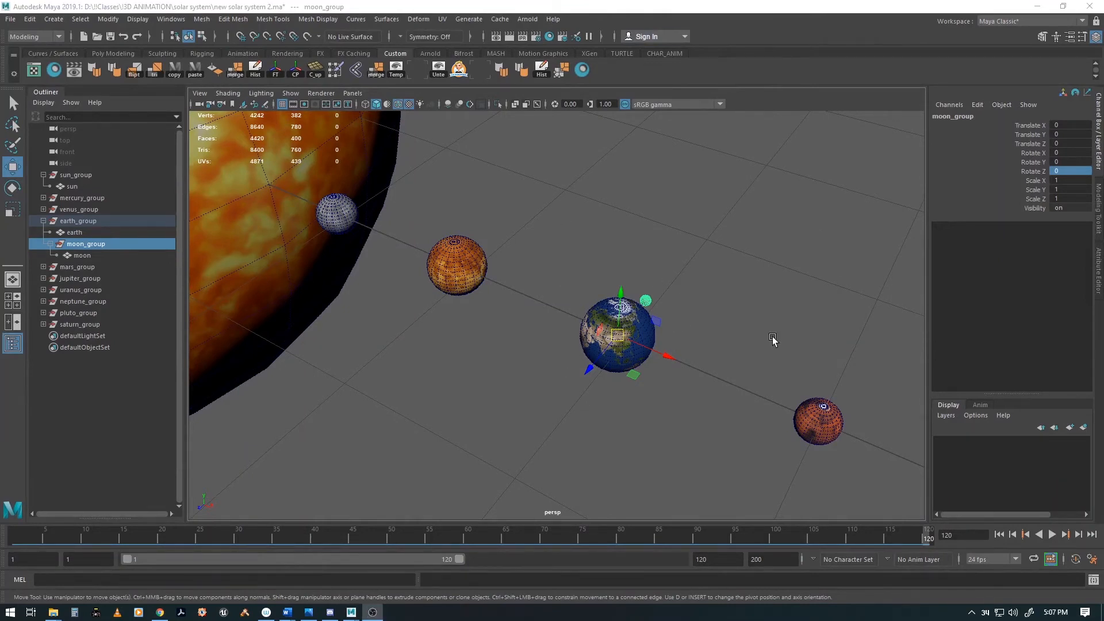
{"action": "left_click_drag", "start_coordinate": [773, 341], "coordinate": [755, 328], "text": "alt"}
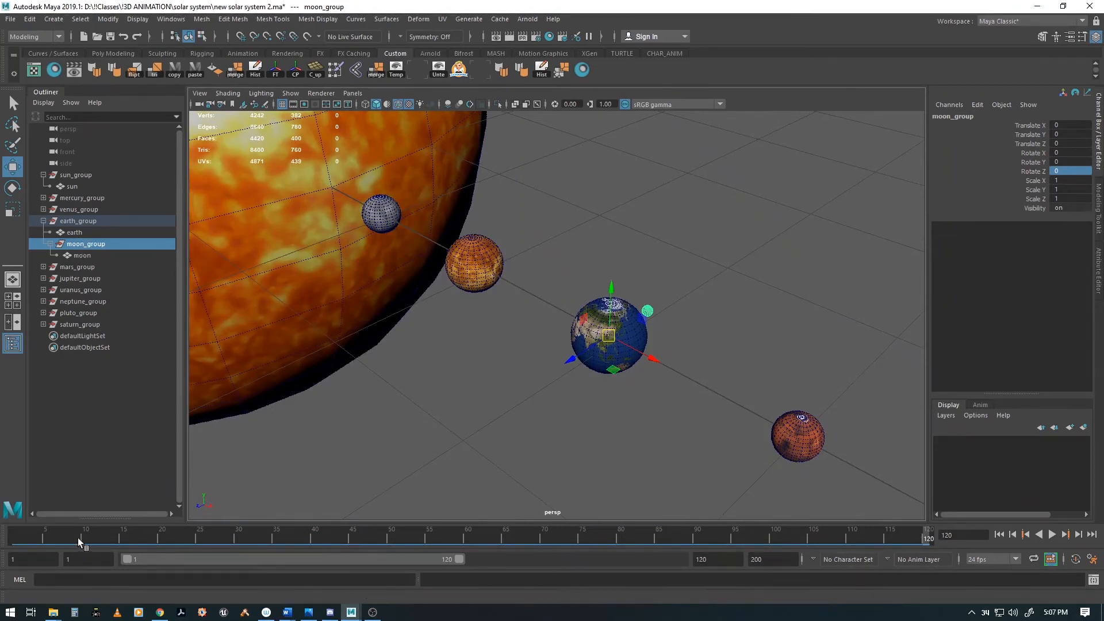
{"action": "left_click_drag", "start_coordinate": [93, 534], "coordinate": [2, 516]}
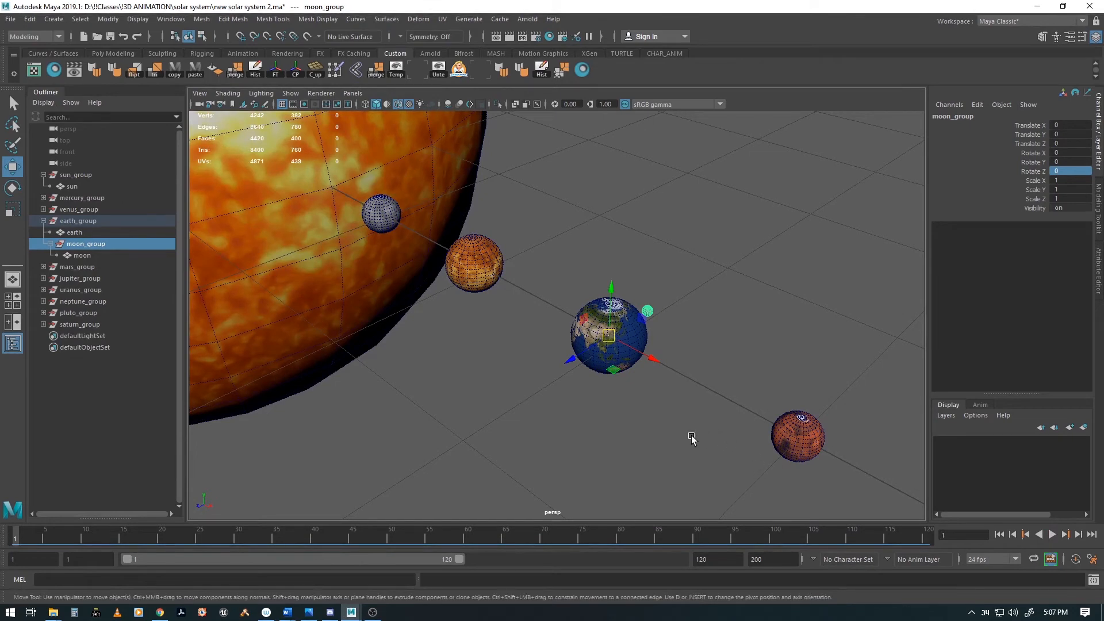
{"action": "key", "text": "s"}
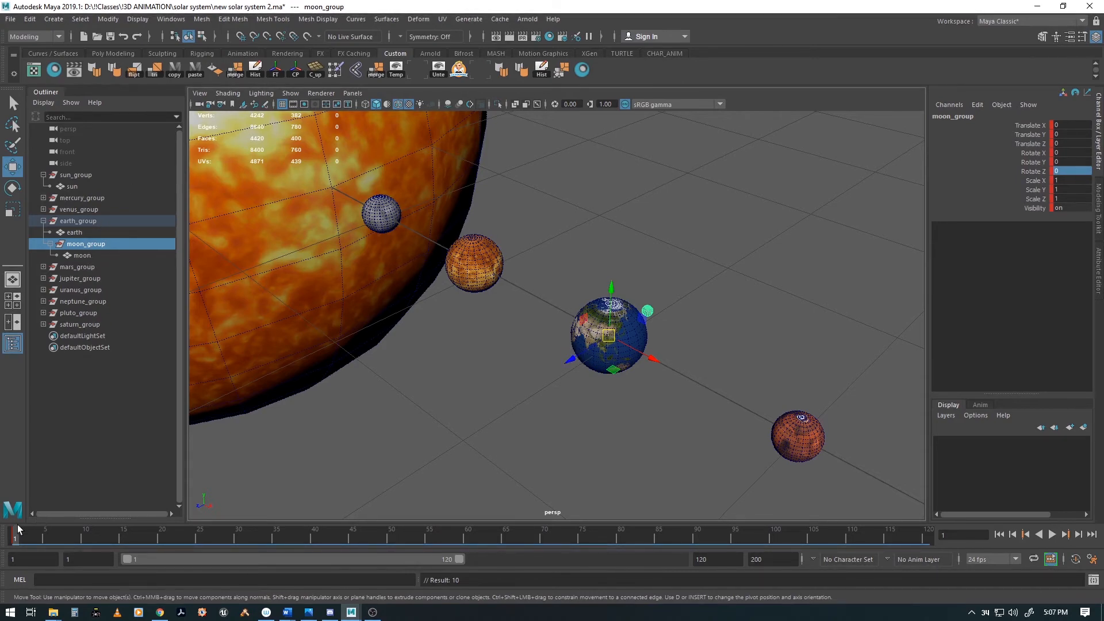
Keyframe moon_group at frame 120 with Rotate Y set to 360.
{"action": "left_click_drag", "start_coordinate": [10, 536], "coordinate": [929, 538]}
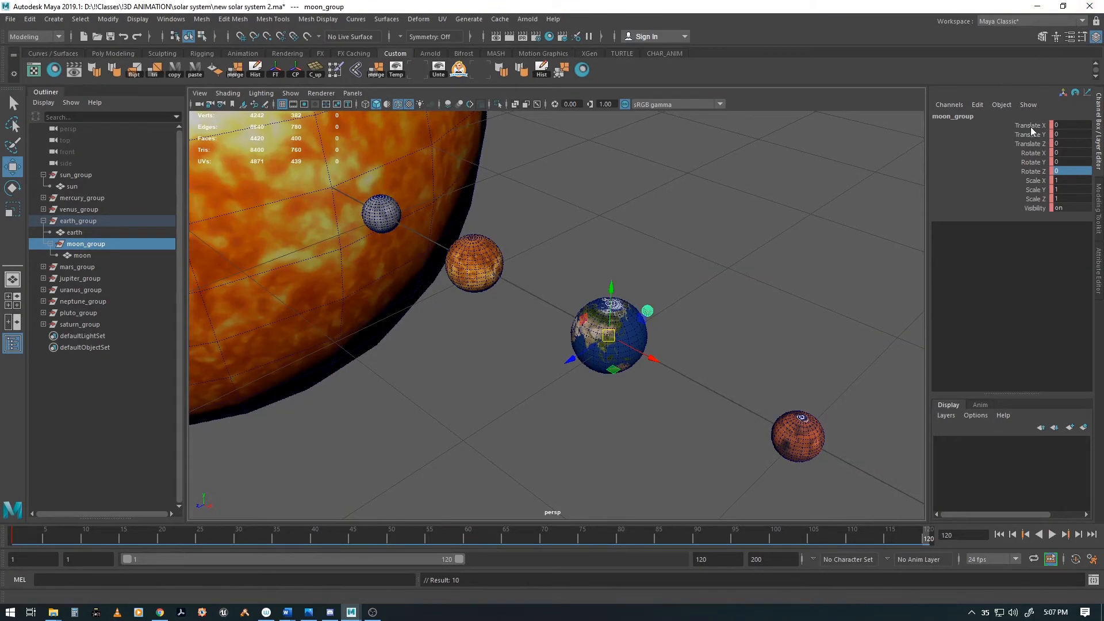
{"action": "double_click", "coordinate": [1079, 162]}
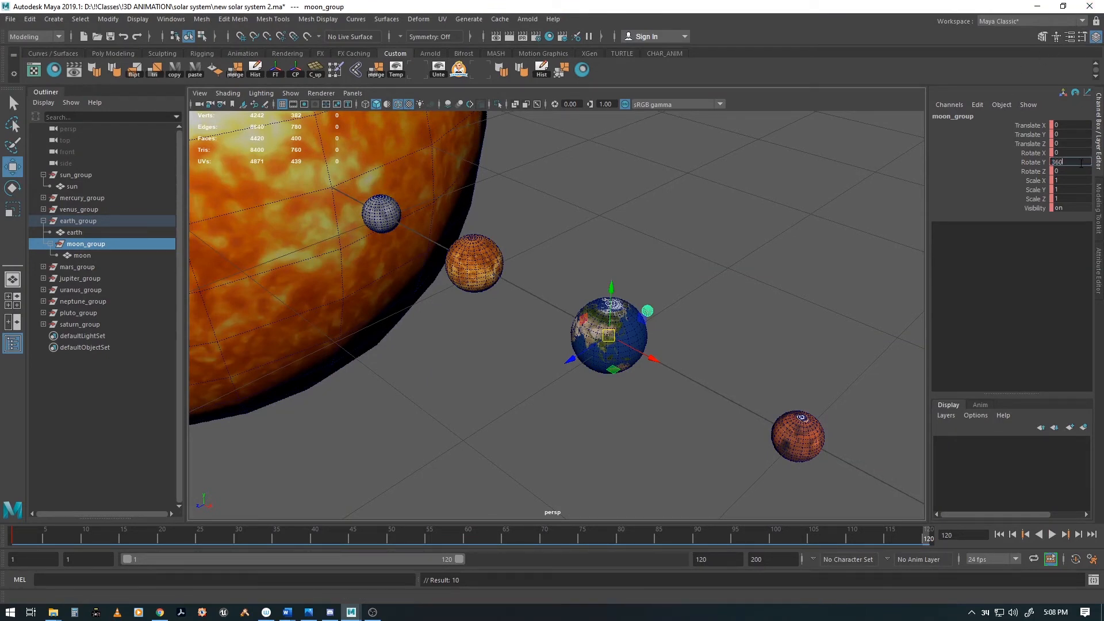
{"action": "type", "text": "360"}
{"action": "key", "text": "Tab"}
{"action": "key", "text": "Return"}
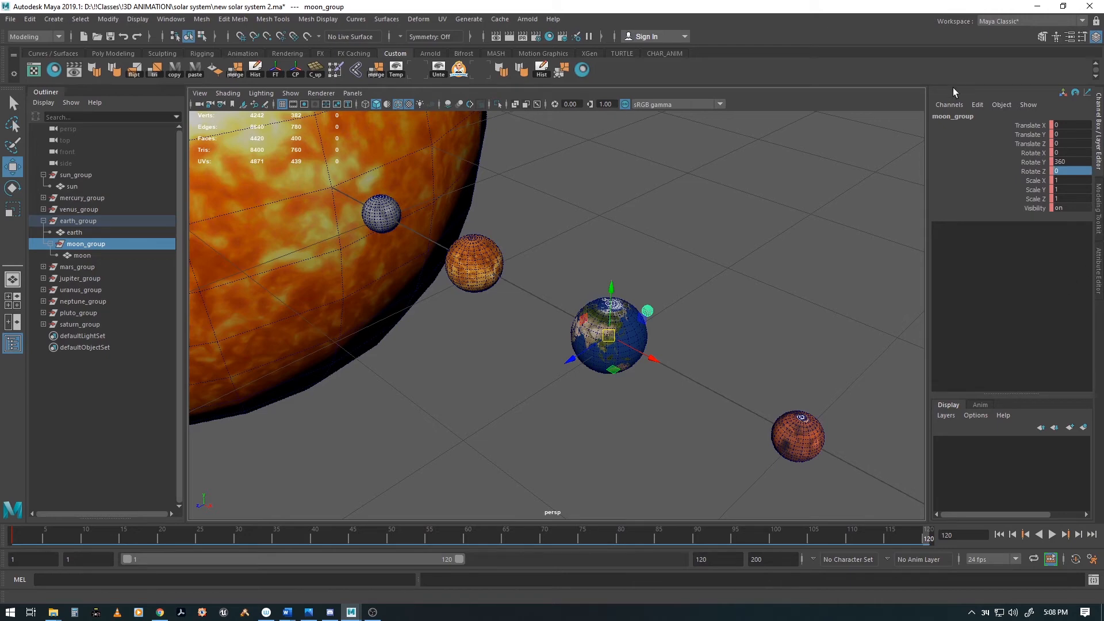
{"action": "key", "text": "s"}
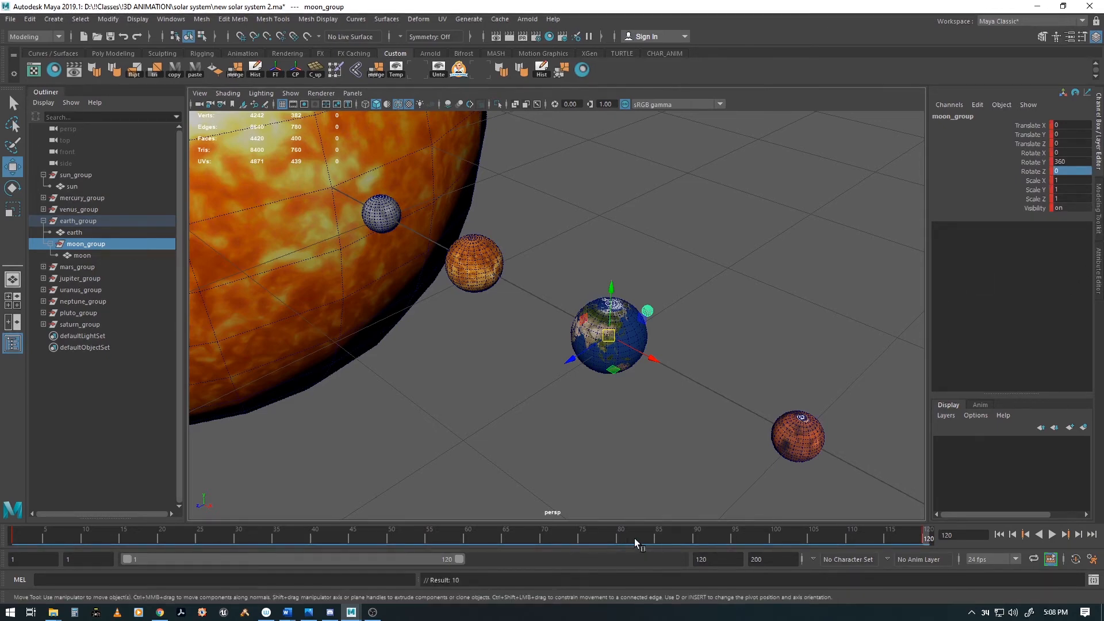
Play the animation and scrub the timeline to frame 120 to check the moon's orbit around the earth.
{"action": "key", "text": "alt+v"}
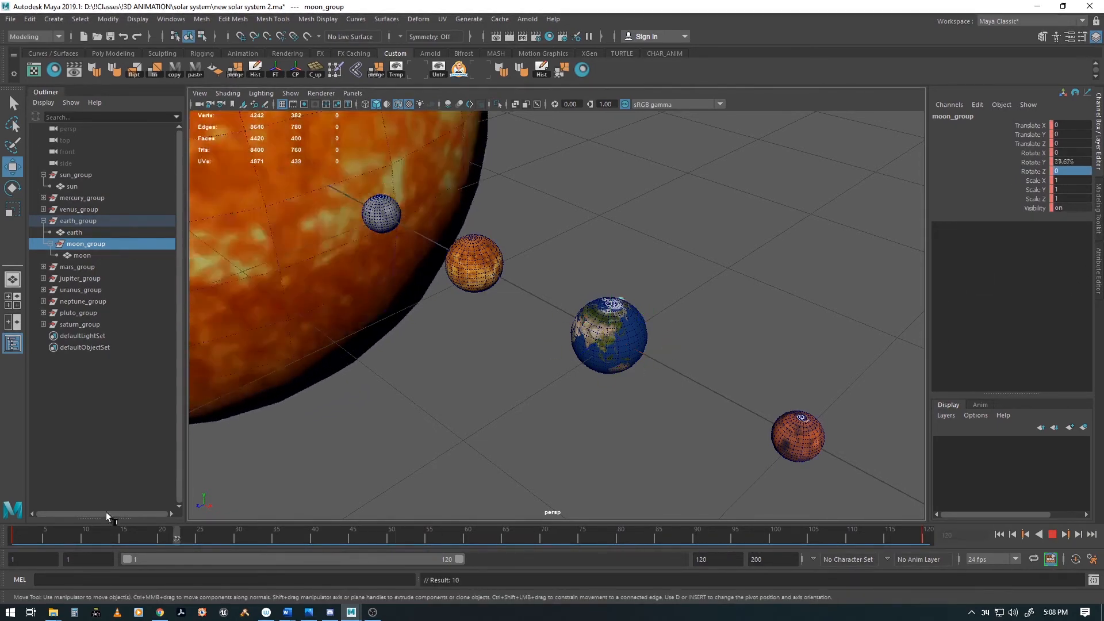
{"action": "left_click_drag", "start_coordinate": [89, 533], "coordinate": [949, 542]}
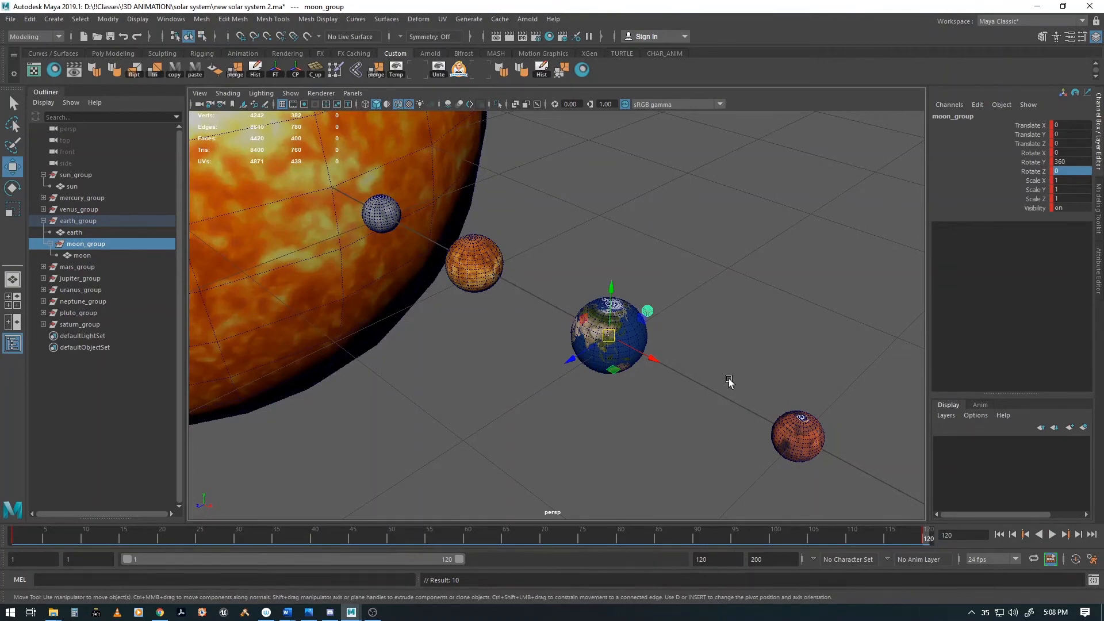
{"action": "mouse_move", "coordinate": [688, 370]}
{"action": "left_mouse_down", "text": "alt"}
{"action": "mouse_move", "coordinate": [670, 380]}
{"action": "mouse_move", "coordinate": [688, 380]}
{"action": "left_mouse_up", "text": "alt"}
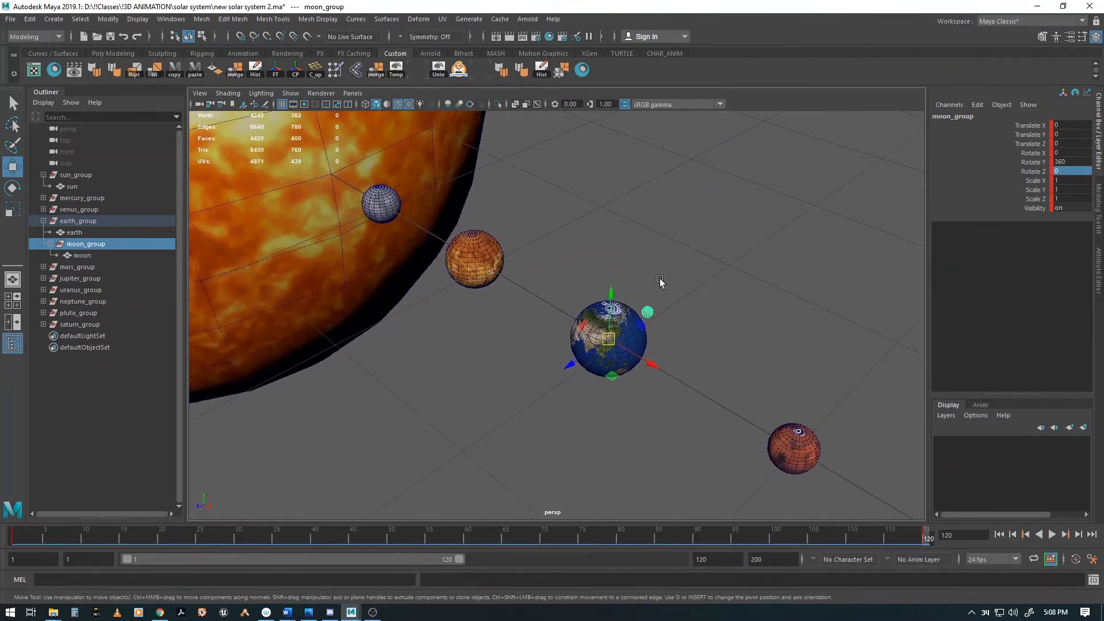
Select the earth inside earth_group and keyframe it at frame 1.
{"action": "key", "text": "q"}
{"action": "left_click", "coordinate": [604, 366]}
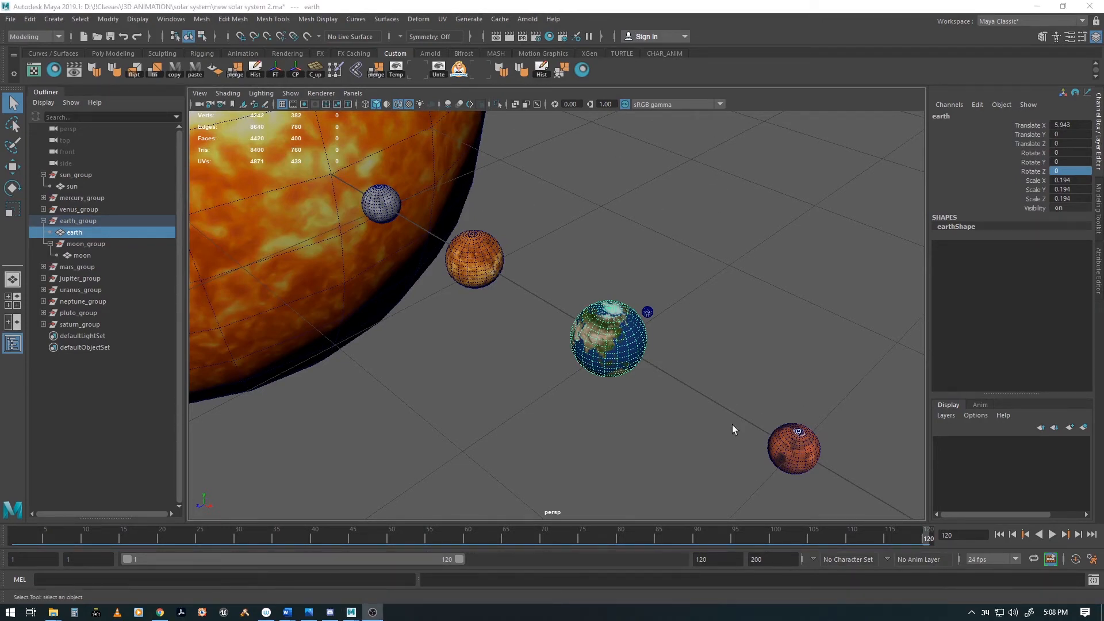
{"action": "left_click_drag", "start_coordinate": [188, 545], "coordinate": [13, 534]}
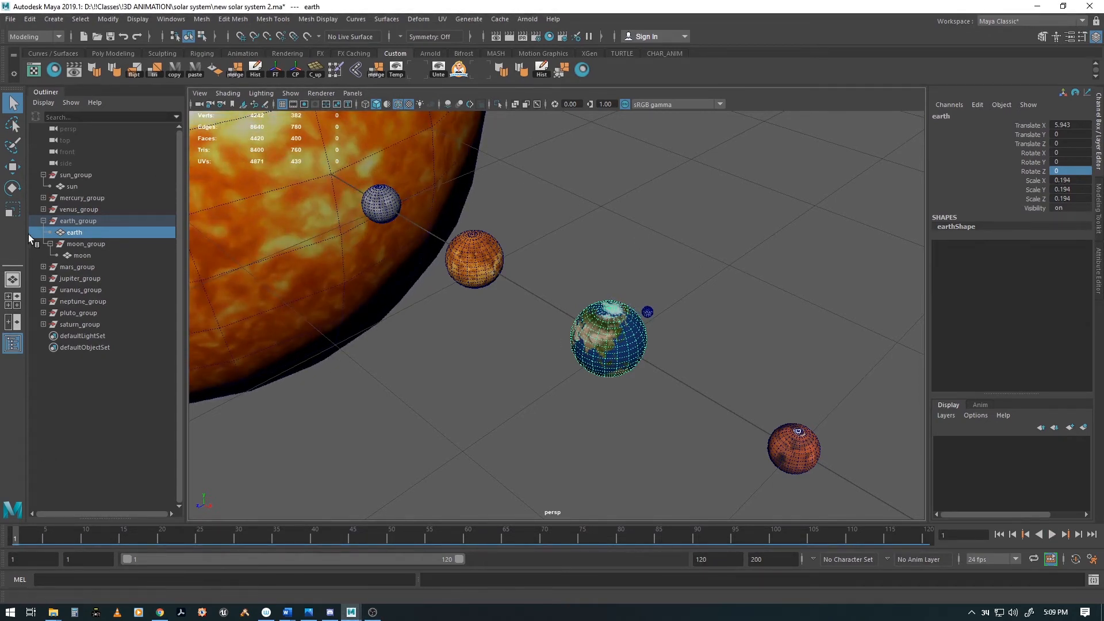
{"action": "left_click", "coordinate": [71, 221]}
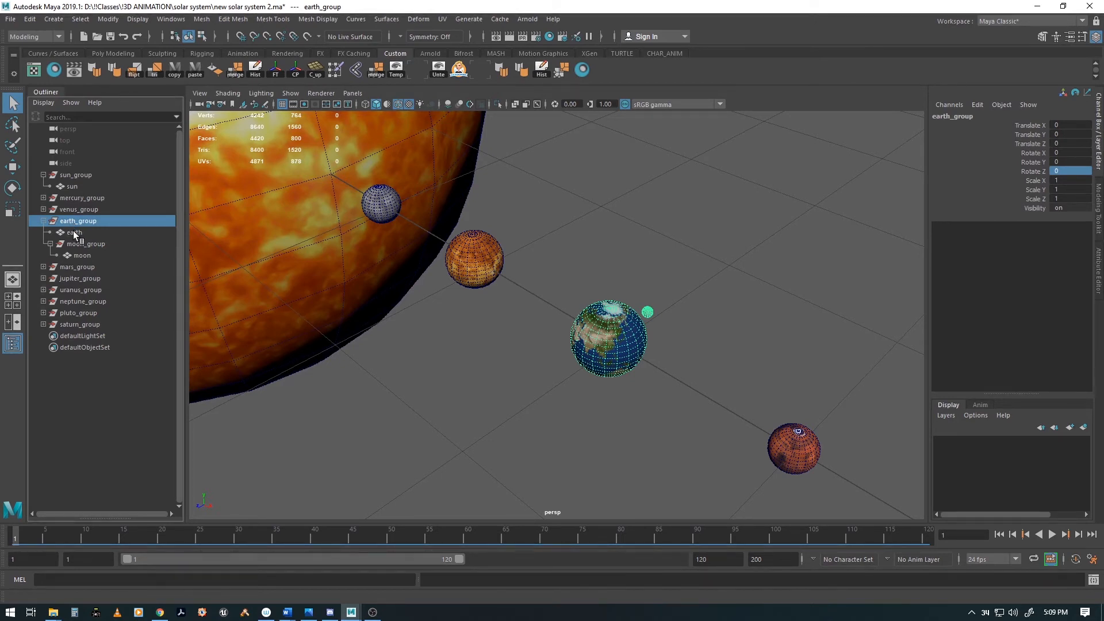
{"action": "left_click", "coordinate": [74, 232]}
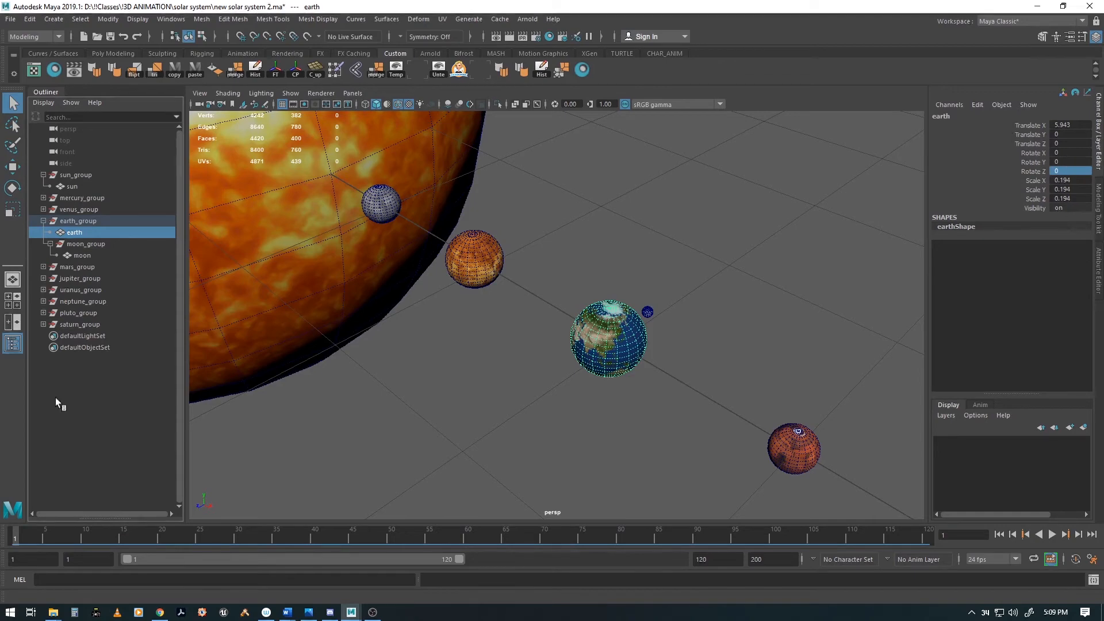
{"action": "key", "text": "s"}
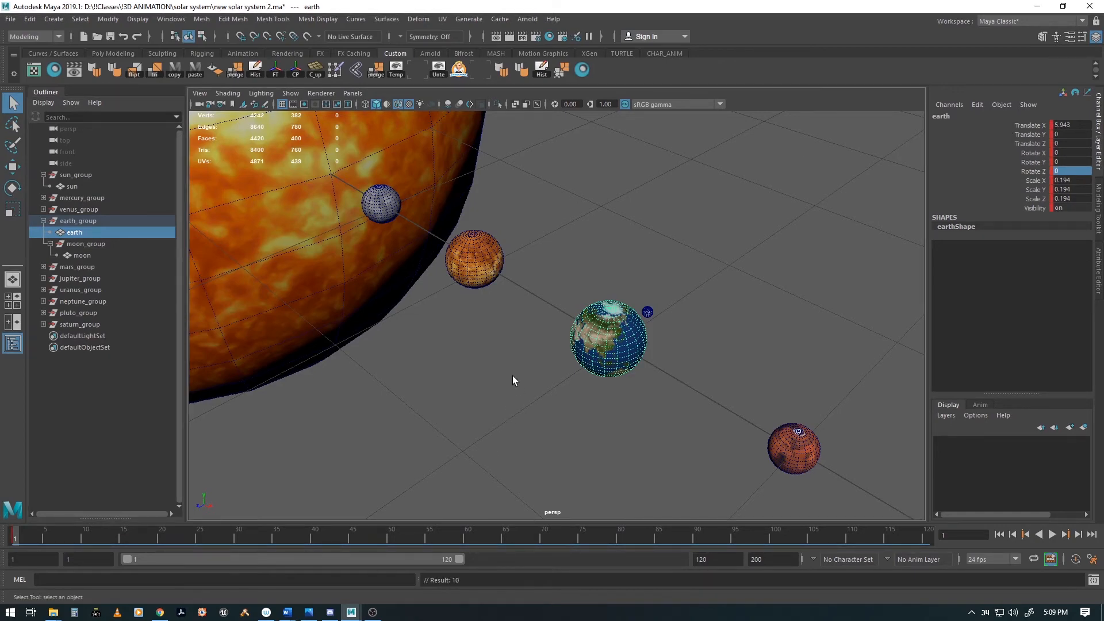
Keyframe the earth at frame 120 with Rotate Y set to 360.
{"action": "left_click_drag", "start_coordinate": [61, 534], "coordinate": [964, 545]}
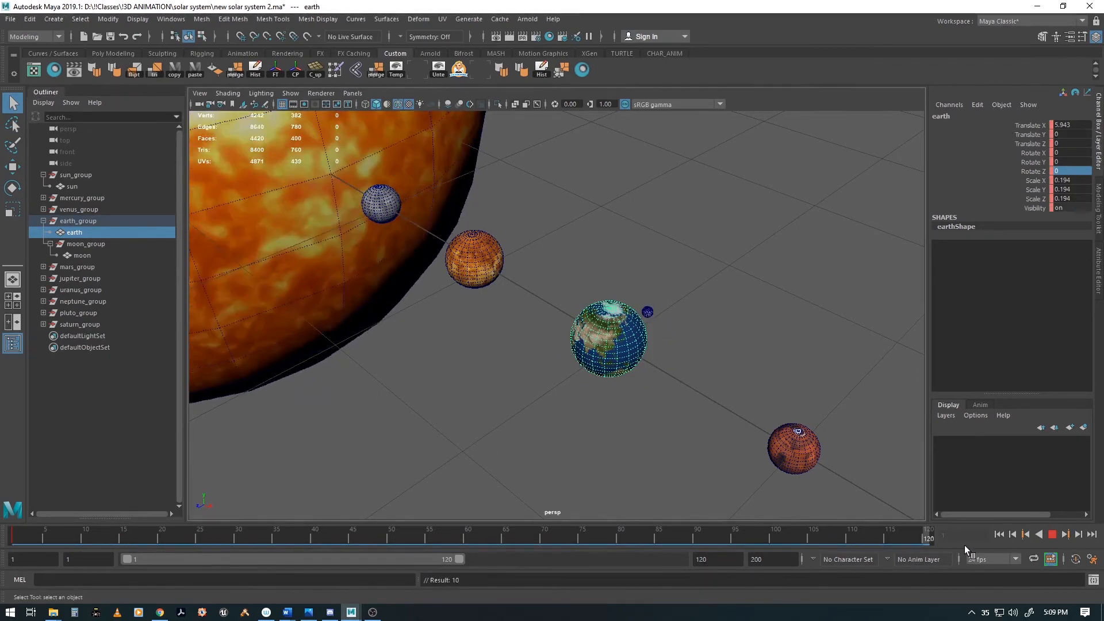
{"action": "double_click", "coordinate": [1070, 162]}
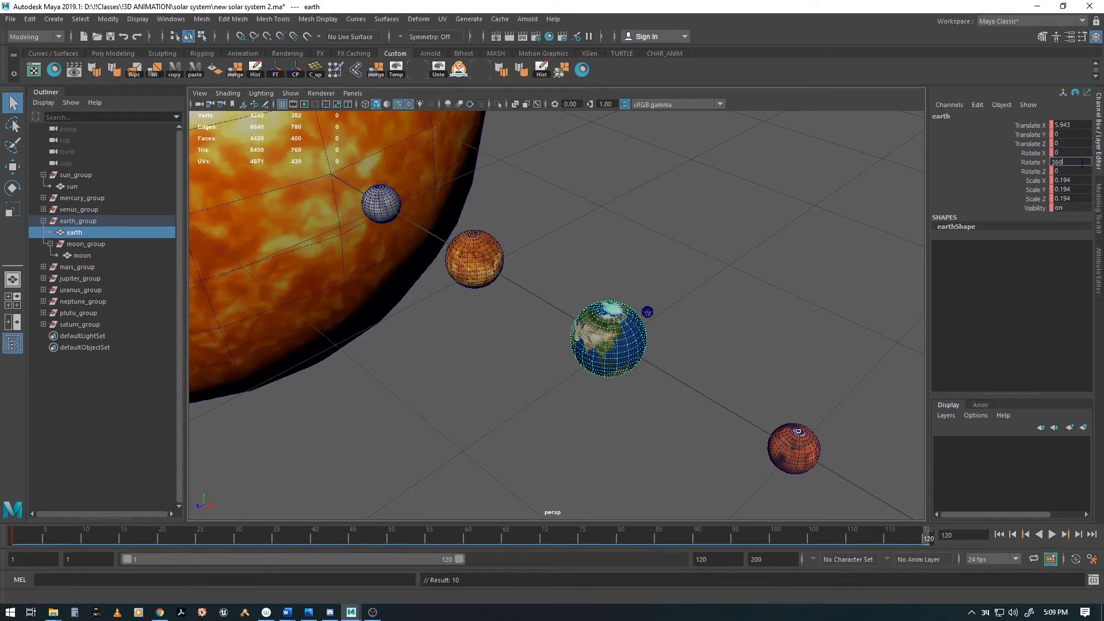
{"action": "key", "text": "Return"}
{"action": "key", "text": "alt+v"}
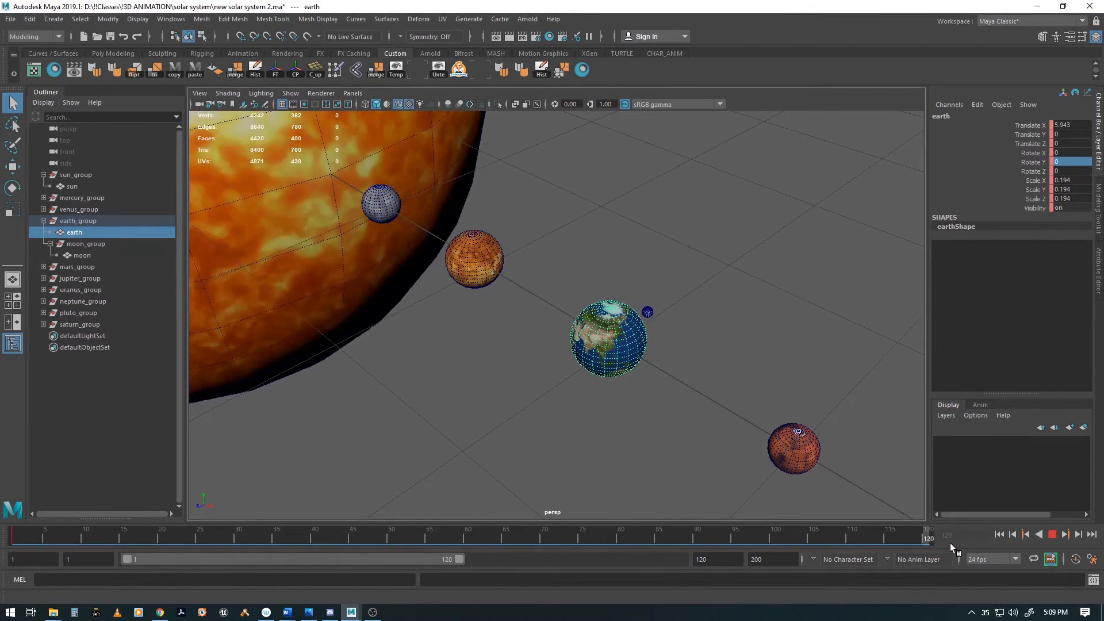
{"action": "key", "text": "alt+v"}
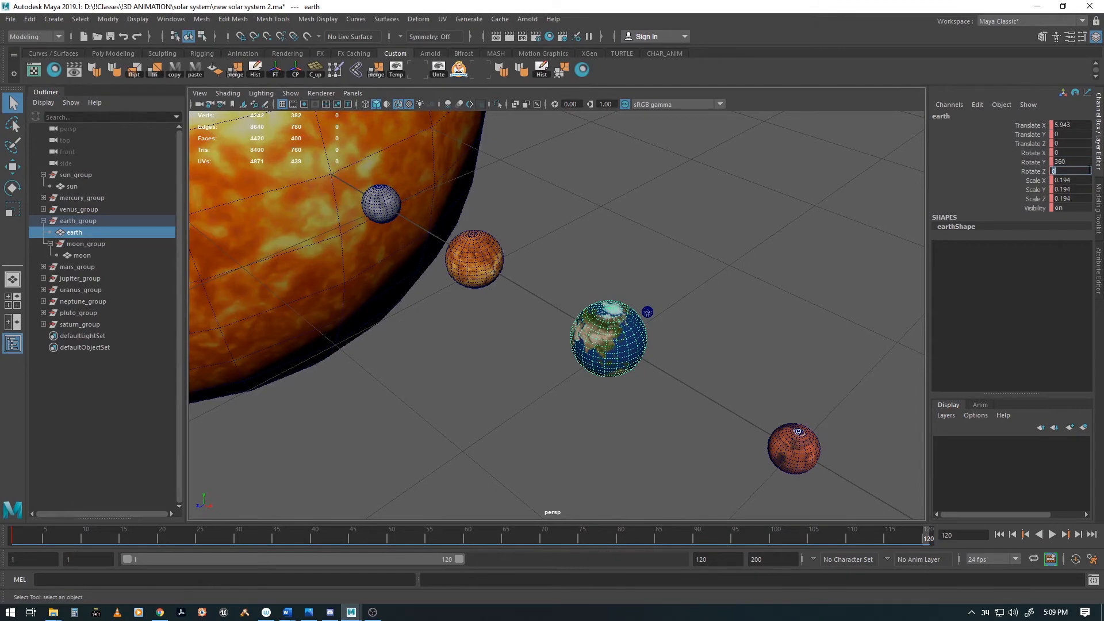
{"action": "key", "text": "Tab"}
{"action": "key", "text": "s"}
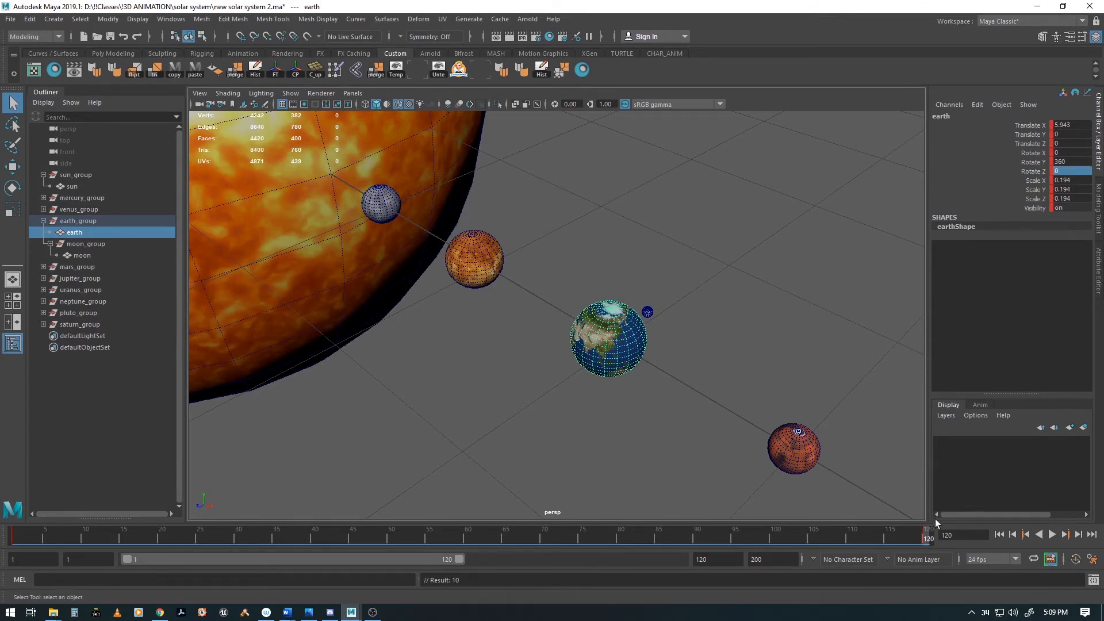
Scrub through the earth's spin, return to frame 1 and view the whole solar system from the sun to Pluto.
{"action": "key", "text": "alt+v"}
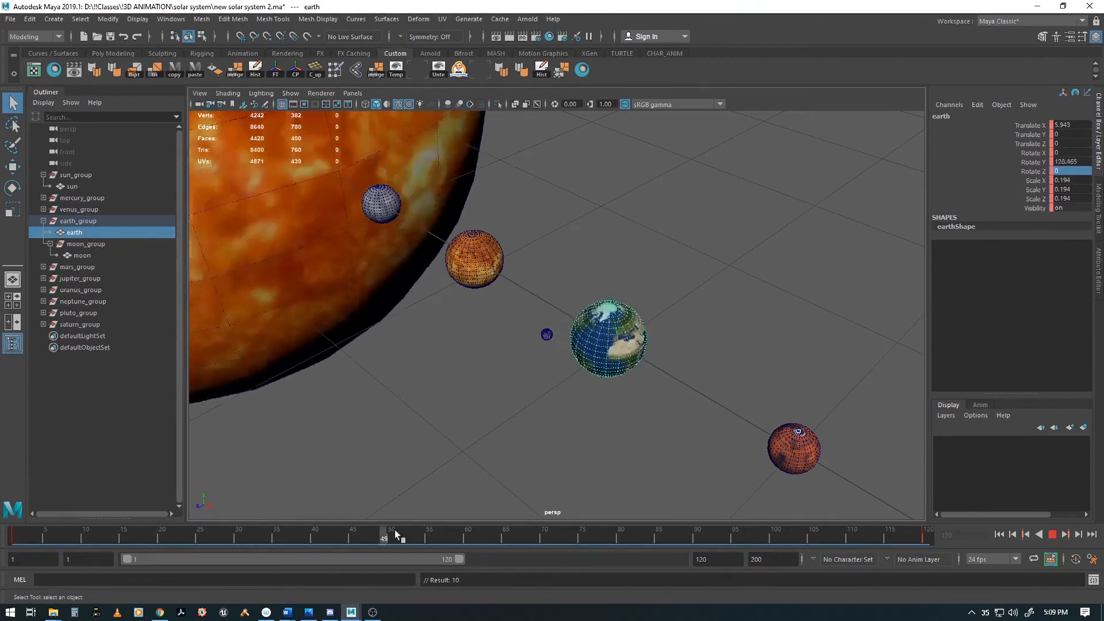
{"action": "left_click_drag", "start_coordinate": [550, 533], "coordinate": [12, 519]}
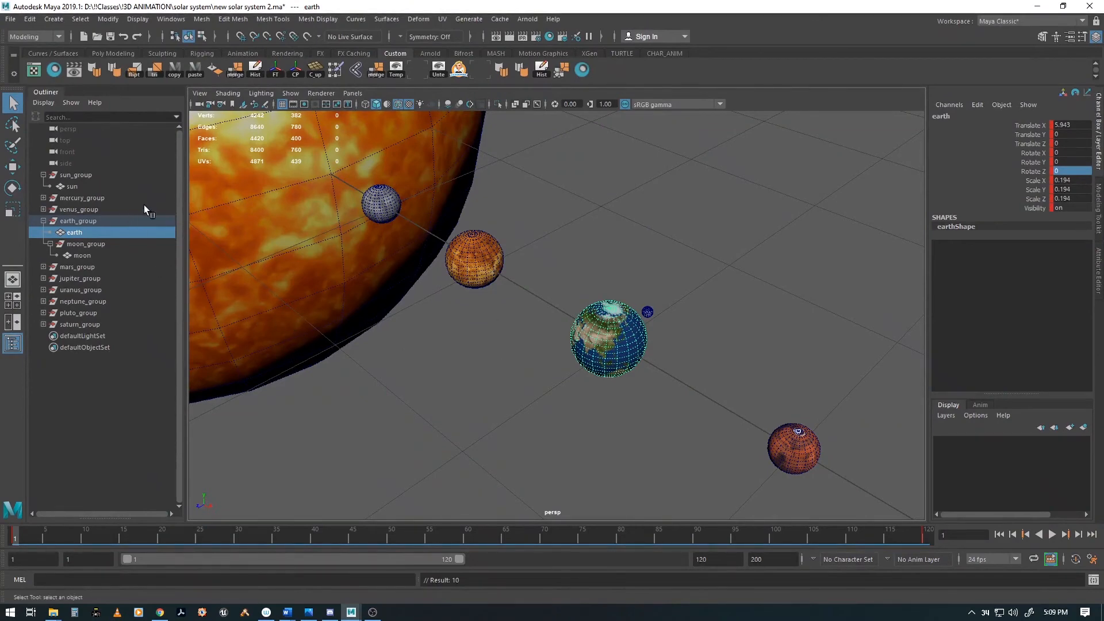
{"action": "right_click_drag", "start_coordinate": [714, 379], "coordinate": [190, 288], "text": "alt"}
{"action": "middle_click_drag", "start_coordinate": [589, 358], "coordinate": [493, 308], "text": "alt"}
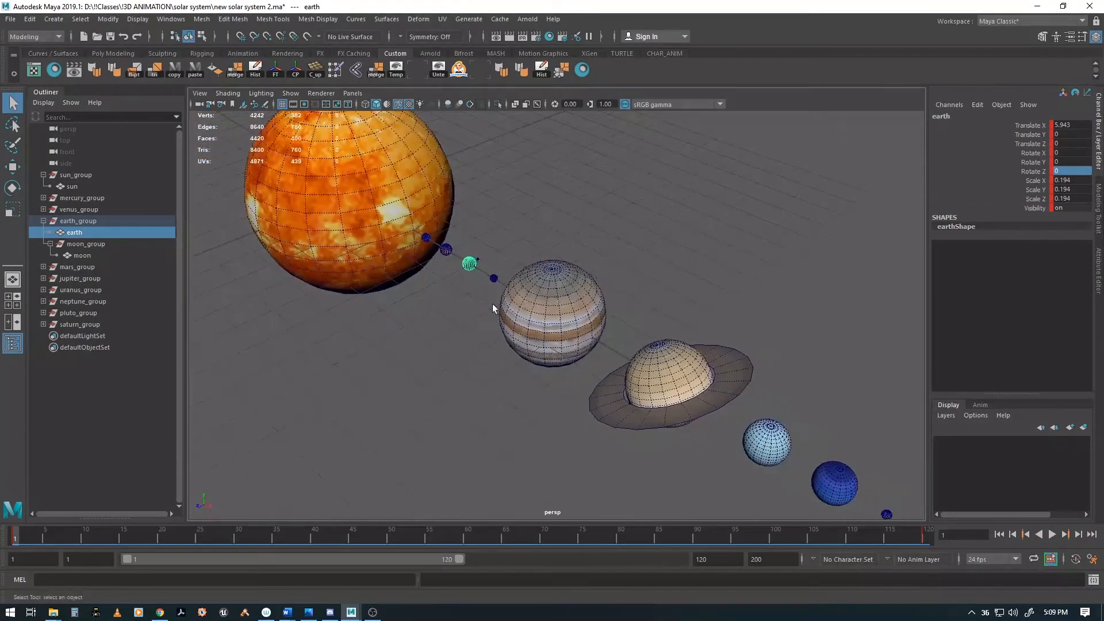
{"action": "right_click_drag", "start_coordinate": [639, 360], "coordinate": [555, 346], "text": "alt"}
{"action": "middle_click_drag", "start_coordinate": [582, 331], "coordinate": [602, 352], "text": "alt"}
{"action": "left_click_drag", "start_coordinate": [567, 354], "coordinate": [588, 340], "text": "alt"}
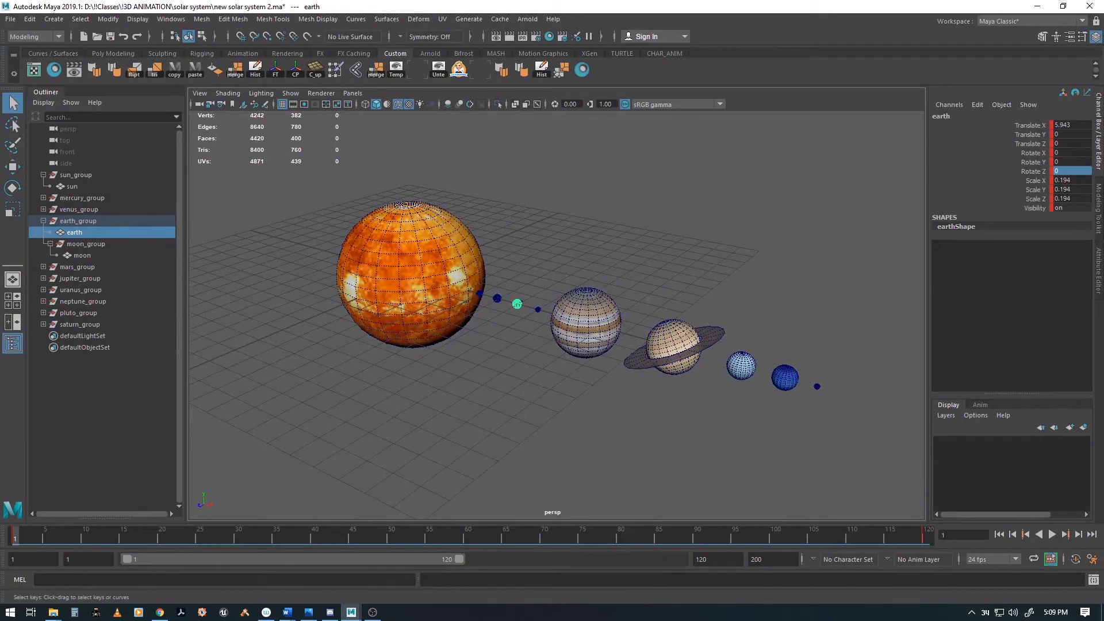
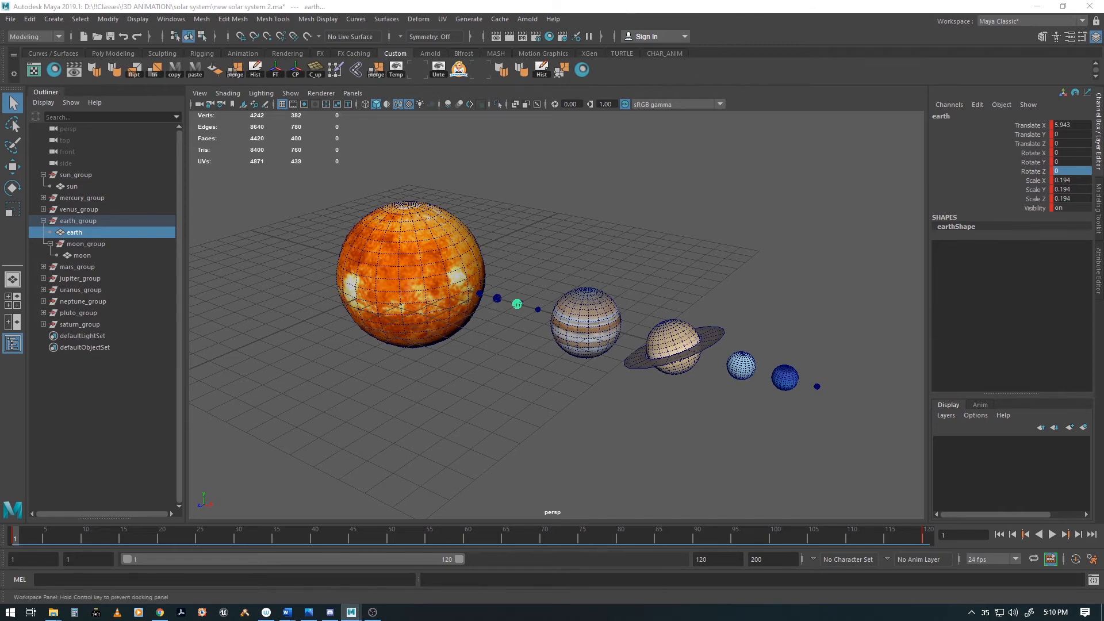
Frame the earth's Rotate Y curve in the Graph Editor and give its frame 120 key linear tangents.
{"action": "left_click_drag", "start_coordinate": [603, 0], "coordinate": [661, 70]}
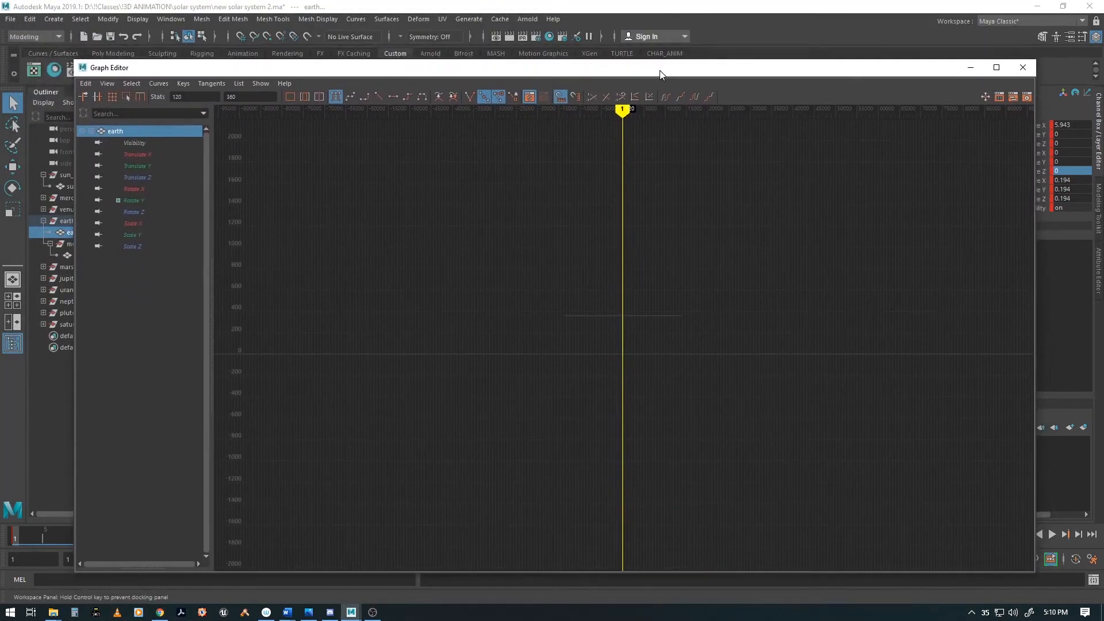
{"action": "key", "text": "f"}
{"action": "middle_click_drag", "start_coordinate": [688, 206], "coordinate": [700, 426], "text": "alt"}
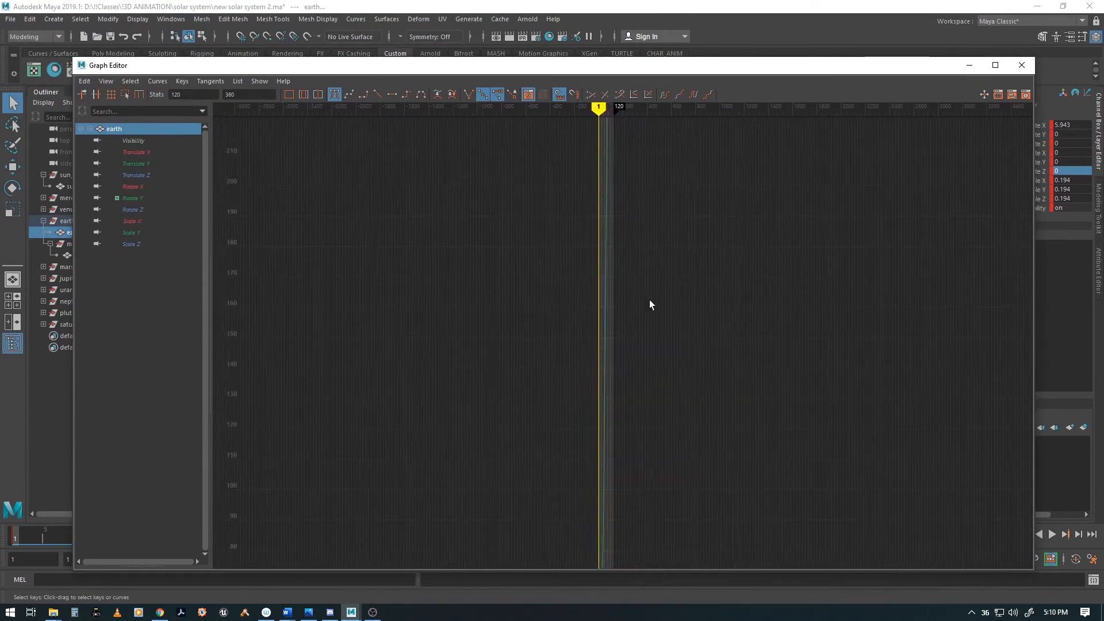
{"action": "middle_click_drag", "start_coordinate": [680, 178], "coordinate": [664, 396], "text": "alt"}
{"action": "middle_click_drag", "start_coordinate": [634, 210], "coordinate": [629, 391], "text": "alt"}
{"action": "middle_click_drag", "start_coordinate": [620, 155], "coordinate": [619, 354], "text": "alt"}
{"action": "right_click_drag", "start_coordinate": [619, 354], "coordinate": [767, 370], "text": "alt"}
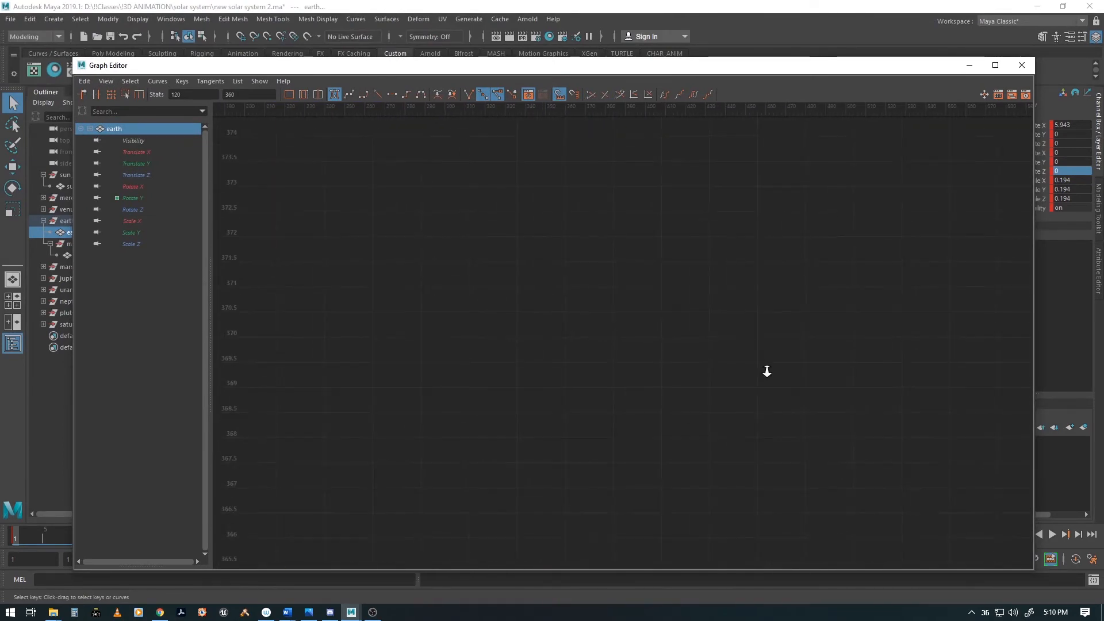
{"action": "middle_click_drag", "start_coordinate": [592, 345], "coordinate": [823, 402], "text": "alt"}
{"action": "middle_click_drag", "start_coordinate": [500, 357], "coordinate": [764, 216], "text": "alt"}
{"action": "mouse_move", "coordinate": [566, 195]}
{"action": "middle_mouse_down", "text": "alt"}
{"action": "mouse_move", "coordinate": [601, 345]}
{"action": "mouse_move", "coordinate": [552, 373]}
{"action": "mouse_move", "coordinate": [592, 182]}
{"action": "middle_mouse_up", "text": "alt"}
{"action": "mouse_move", "coordinate": [688, 368]}
{"action": "middle_mouse_down", "text": "alt"}
{"action": "mouse_move", "coordinate": [675, 85]}
{"action": "mouse_move", "coordinate": [545, 345]}
{"action": "middle_mouse_up", "text": "alt"}
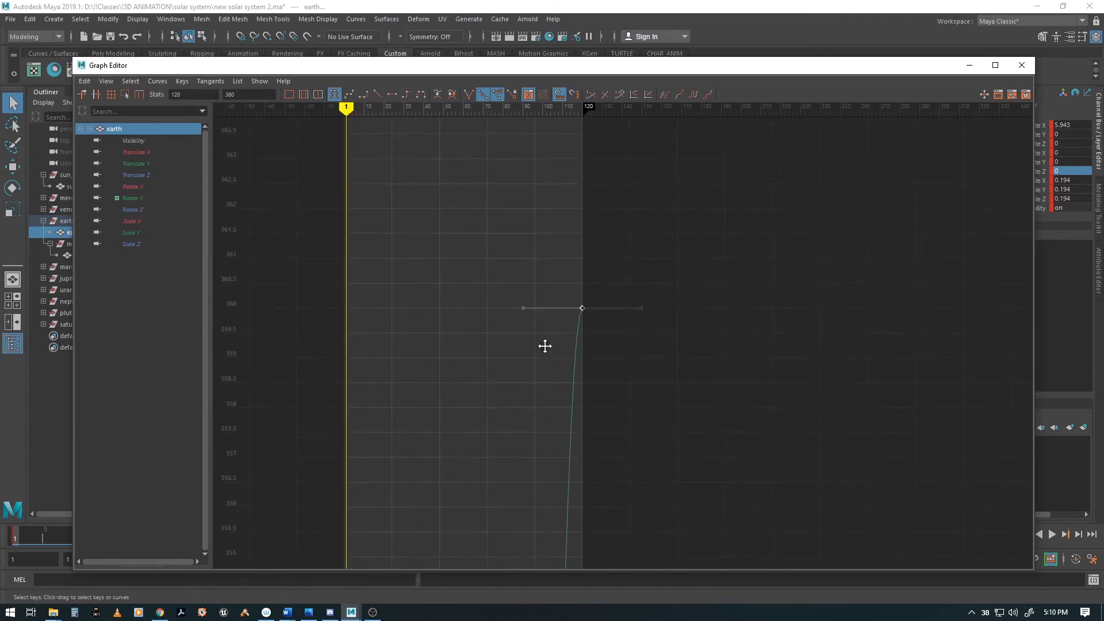
{"action": "right_click_drag", "start_coordinate": [545, 345], "coordinate": [575, 347], "text": "alt"}
{"action": "middle_click_drag", "start_coordinate": [522, 278], "coordinate": [682, 390], "text": "alt"}
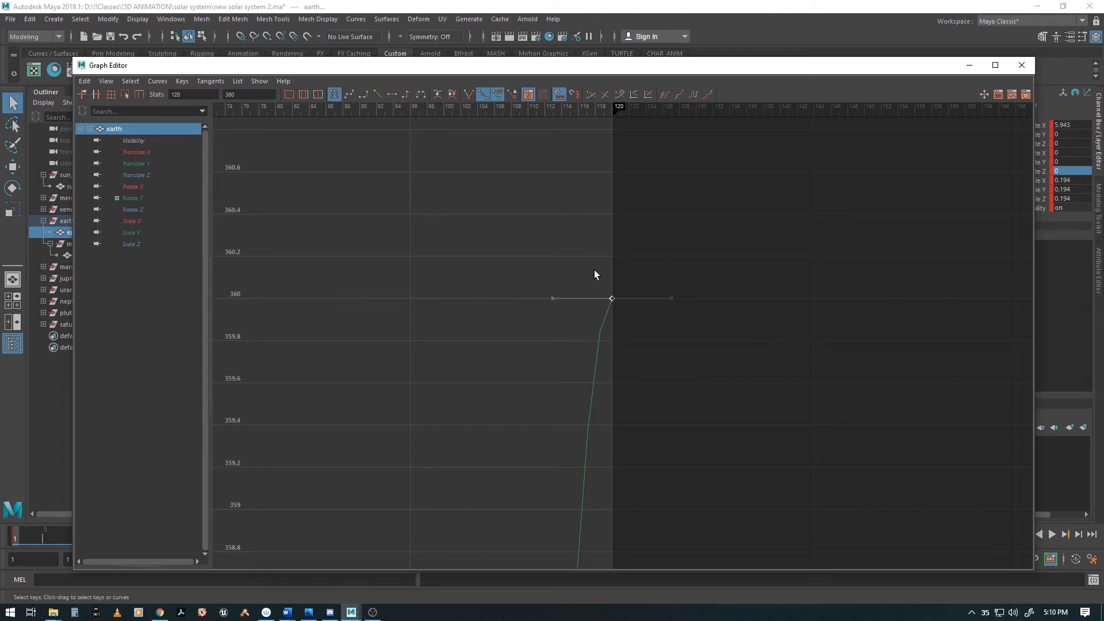
{"action": "left_click", "coordinate": [378, 94]}
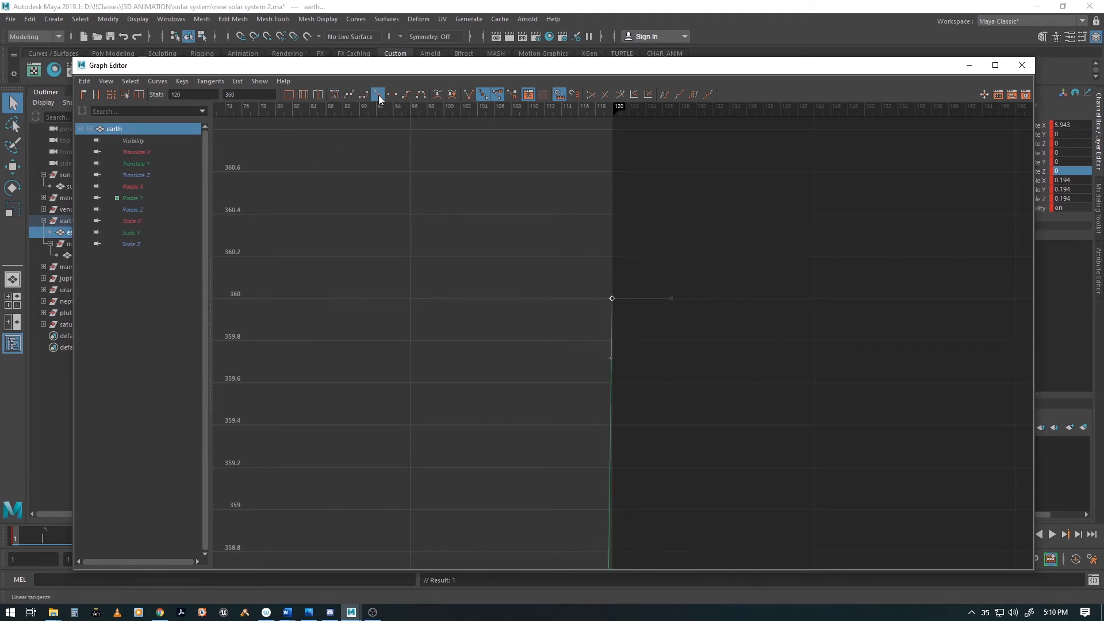
Apply linear tangents to the earth's frame 1 keys to make the spin constant and close the Graph Editor.
{"action": "scroll", "coordinate": [463, 387], "scroll_direction": "down", "scroll_amount": 5}
{"action": "right_click_drag", "start_coordinate": [463, 387], "coordinate": [438, 394], "text": "alt"}
{"action": "middle_click_drag", "start_coordinate": [680, 467], "coordinate": [645, 322], "text": "alt"}
{"action": "middle_click_drag", "start_coordinate": [705, 448], "coordinate": [665, 201], "text": "alt"}
{"action": "middle_click_drag", "start_coordinate": [655, 488], "coordinate": [689, 201], "text": "alt"}
{"action": "middle_click_drag", "start_coordinate": [702, 448], "coordinate": [681, 213], "text": "alt"}
{"action": "right_click_drag", "start_coordinate": [681, 214], "coordinate": [1064, 432], "text": "alt"}
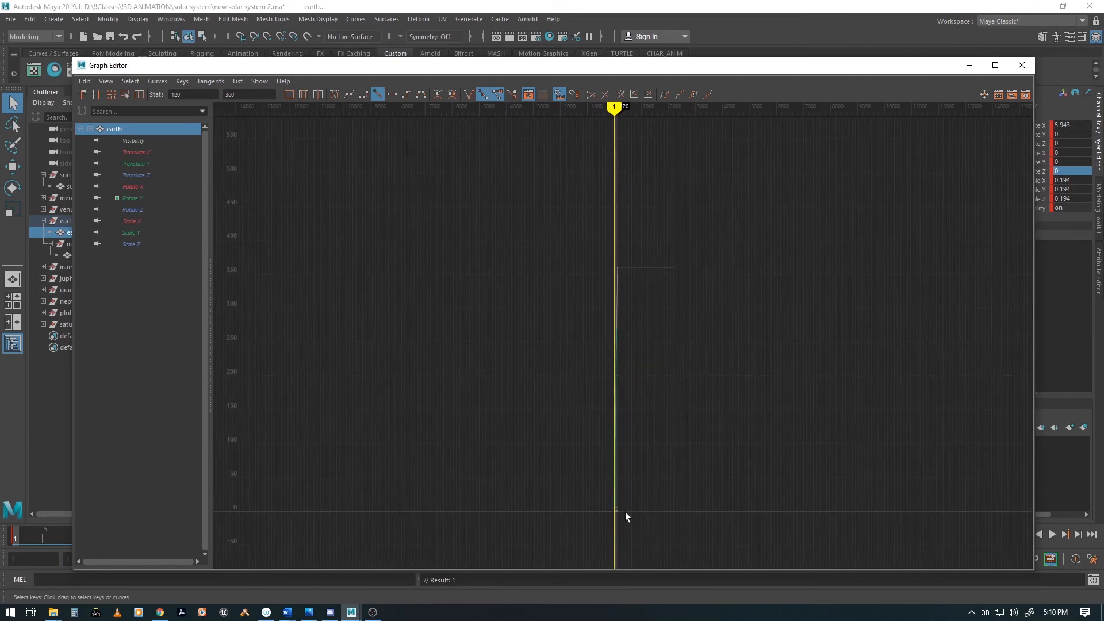
{"action": "left_click_drag", "start_coordinate": [587, 473], "coordinate": [706, 548]}
{"action": "key", "text": "a"}
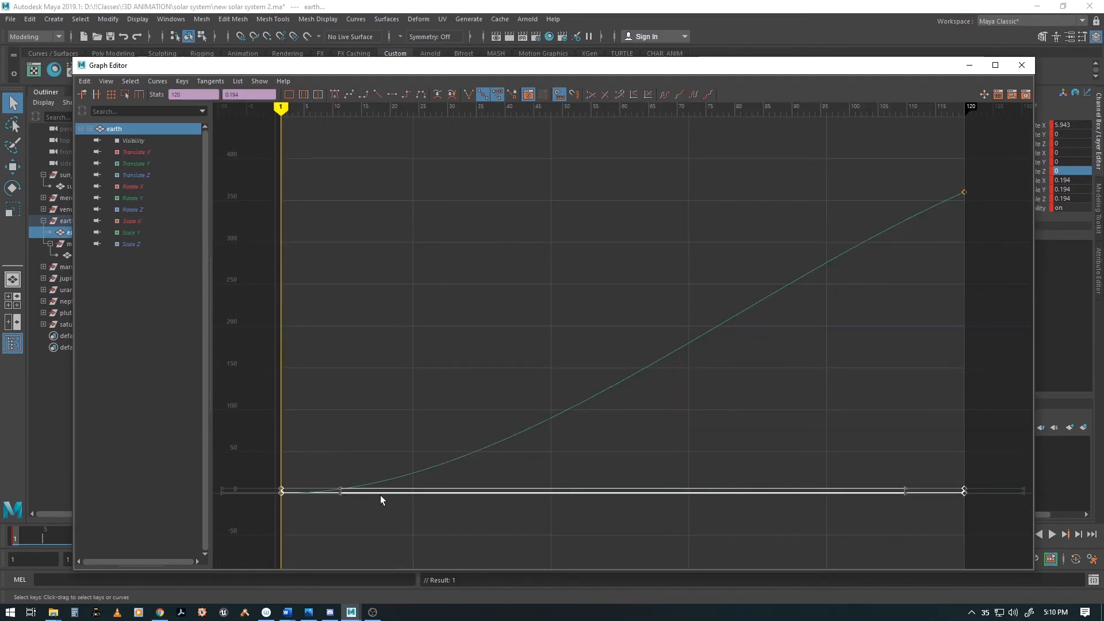
{"action": "left_click_drag", "start_coordinate": [953, 181], "coordinate": [992, 229]}
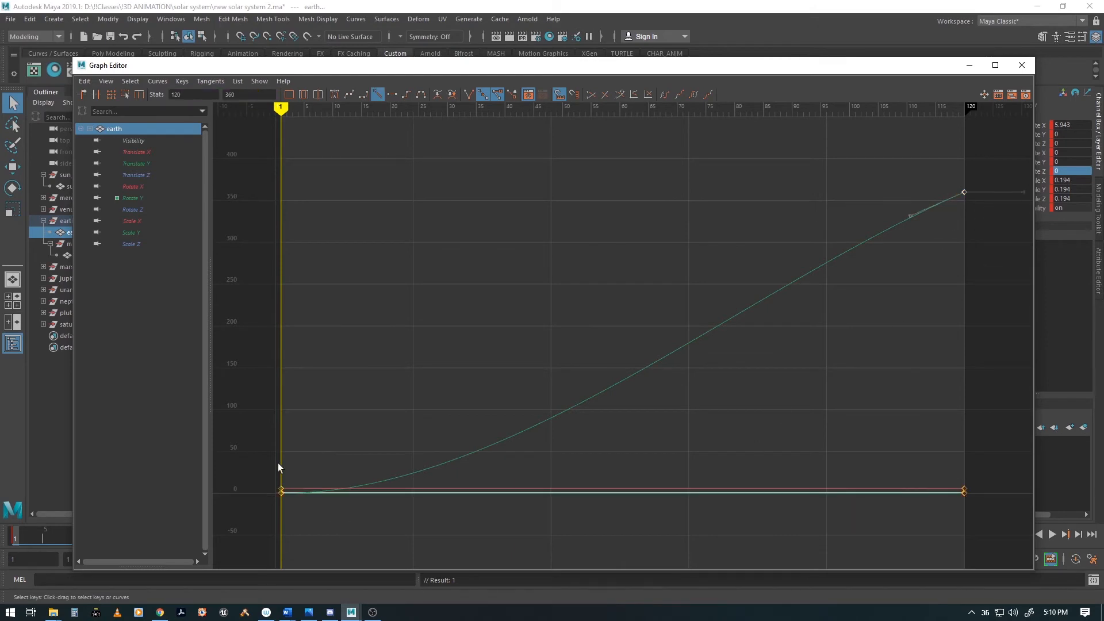
{"action": "left_click_drag", "start_coordinate": [315, 542], "coordinate": [317, 543]}
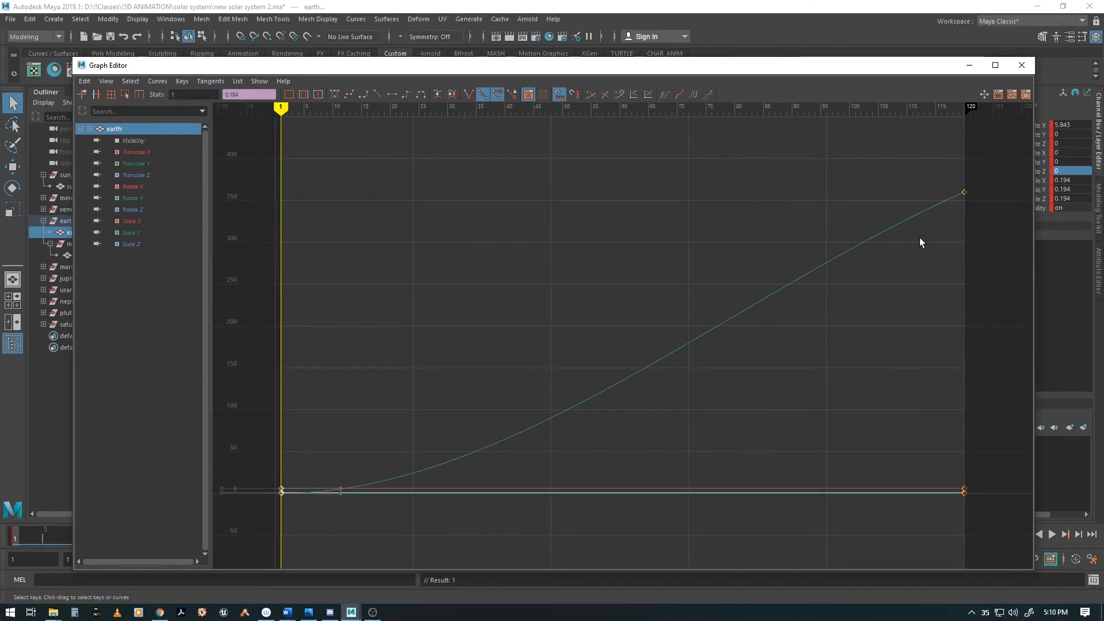
{"action": "left_click", "coordinate": [379, 94]}
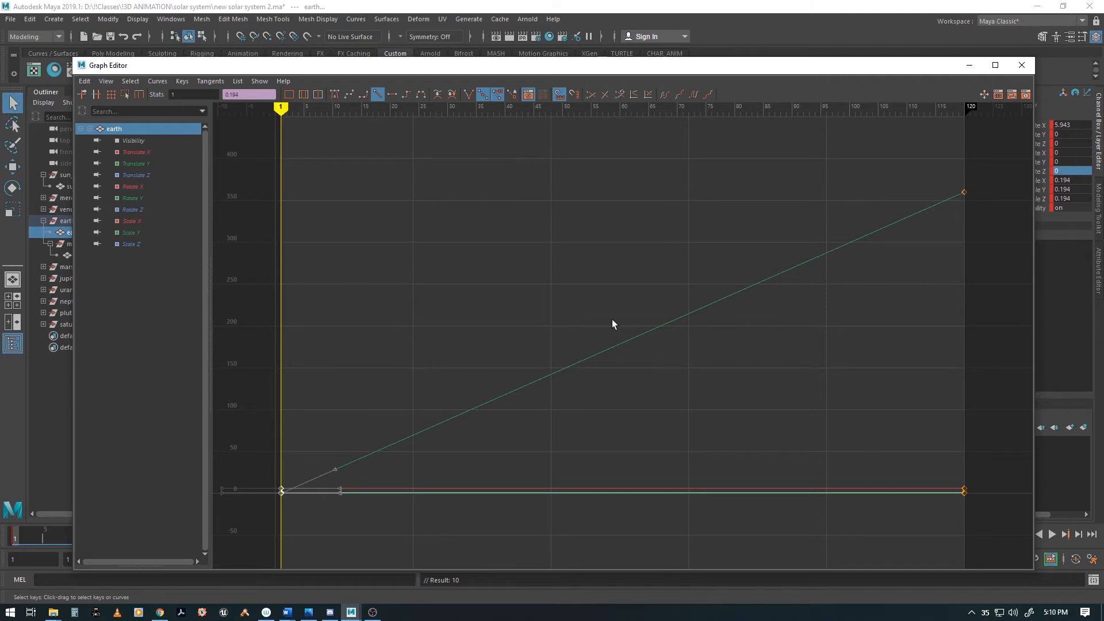
{"action": "left_click", "coordinate": [1017, 71]}
Expand mercury_group in the Outliner, keyframe mercury at frame 1 and move the timeline to frame 120.
{"action": "mouse_move", "coordinate": [19, 532]}
{"action": "left_mouse_down"}
{"action": "mouse_move", "coordinate": [923, 540]}
{"action": "mouse_move", "coordinate": [53, 511]}
{"action": "mouse_move", "coordinate": [14, 535]}
{"action": "left_mouse_up"}
{"action": "scroll", "coordinate": [506, 345], "scroll_direction": "up", "scroll_amount": 6}
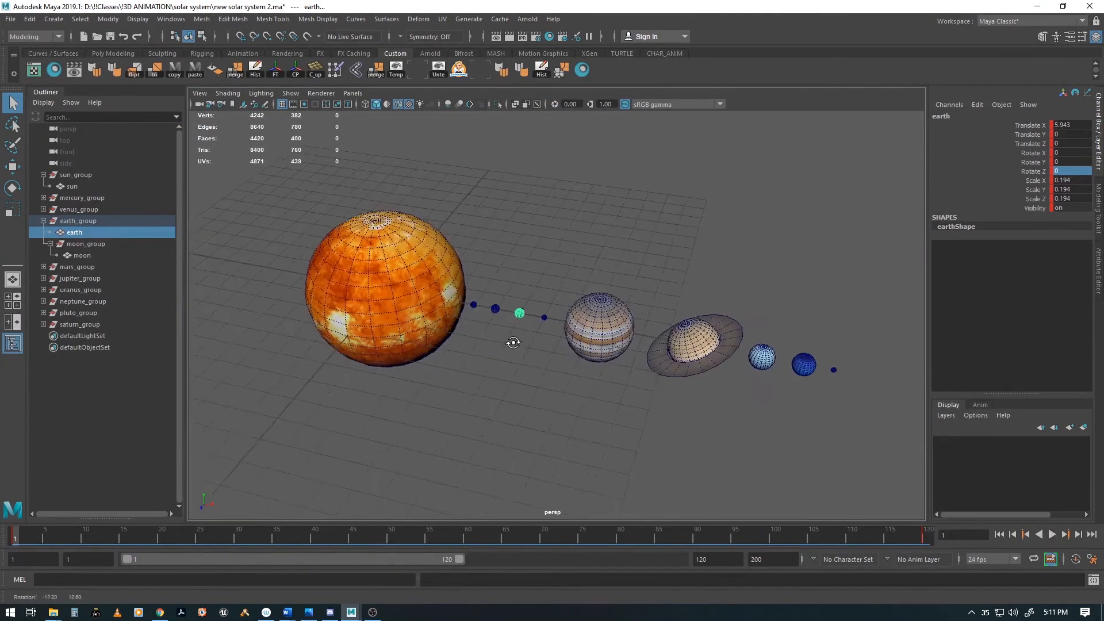
{"action": "middle_click_drag", "start_coordinate": [523, 339], "coordinate": [670, 347], "text": "alt"}
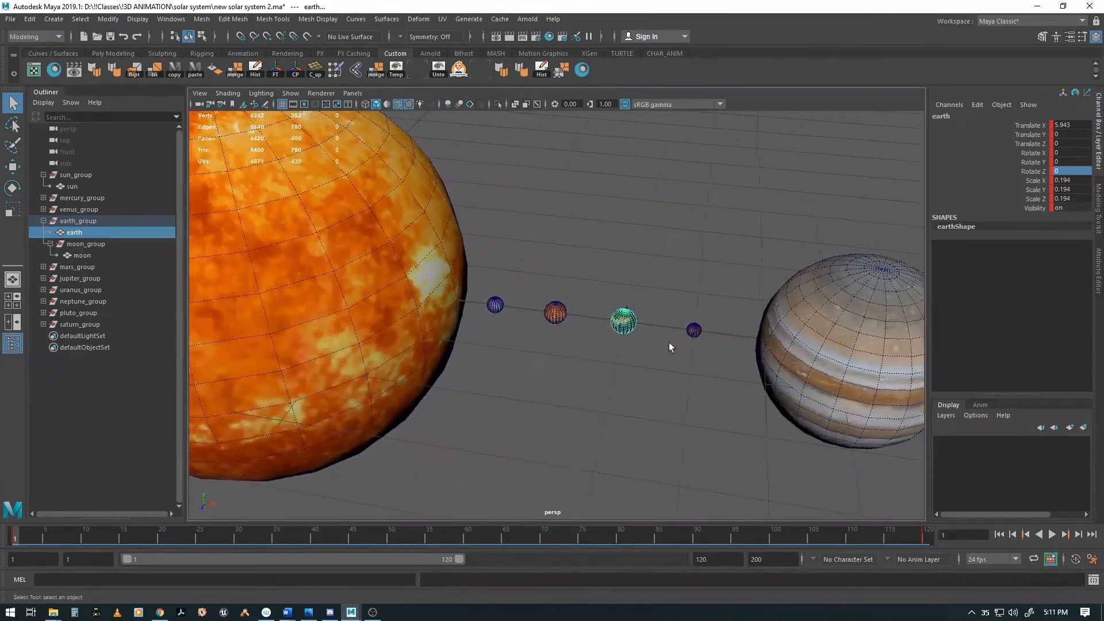
{"action": "left_click", "coordinate": [494, 308]}
{"action": "left_click", "coordinate": [43, 198]}
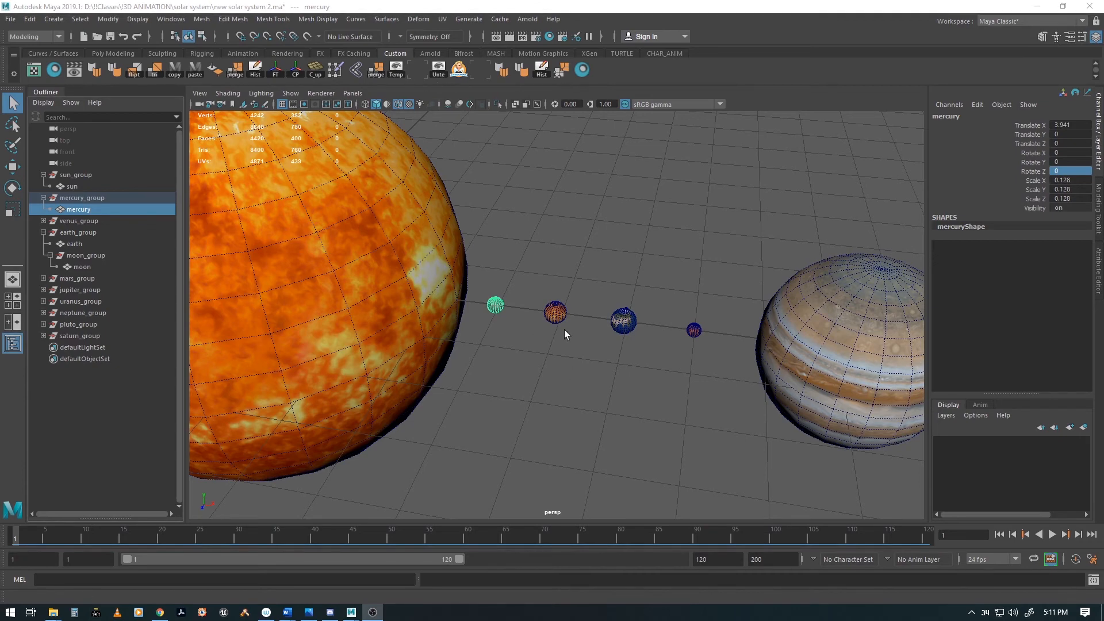
{"action": "left_click_drag", "start_coordinate": [524, 405], "coordinate": [489, 411], "text": "alt"}
{"action": "middle_click_drag", "start_coordinate": [474, 334], "coordinate": [496, 355], "text": "alt"}
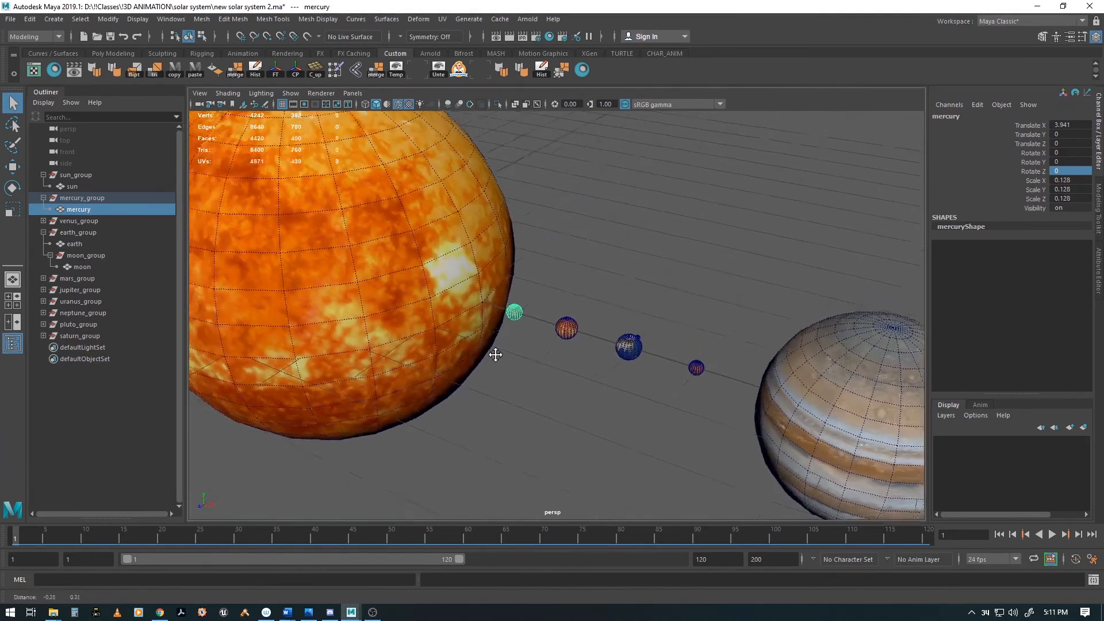
{"action": "left_click_drag", "start_coordinate": [496, 355], "coordinate": [497, 362], "text": "alt"}
{"action": "right_click_drag", "start_coordinate": [498, 363], "coordinate": [651, 391], "text": "alt"}
{"action": "key", "text": "w"}
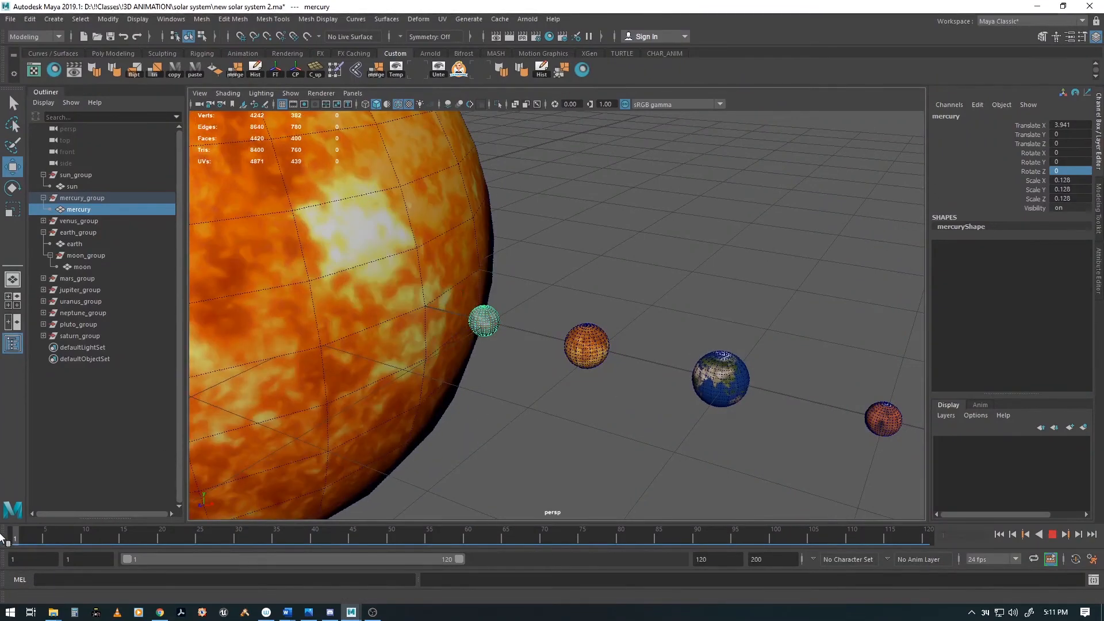
{"action": "key", "text": "s"}
{"action": "key", "text": "alt+v"}
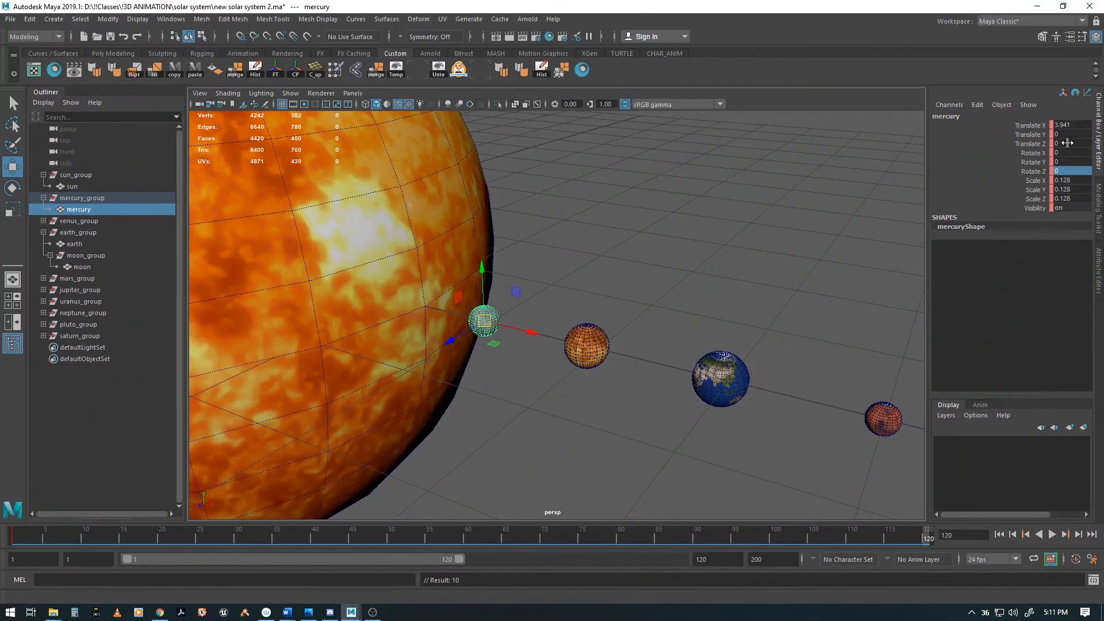
Set mercury's Rotate Y to 360 at frame 120, keyframe it and play back the animation.
{"action": "double_click", "coordinate": [1070, 162]}
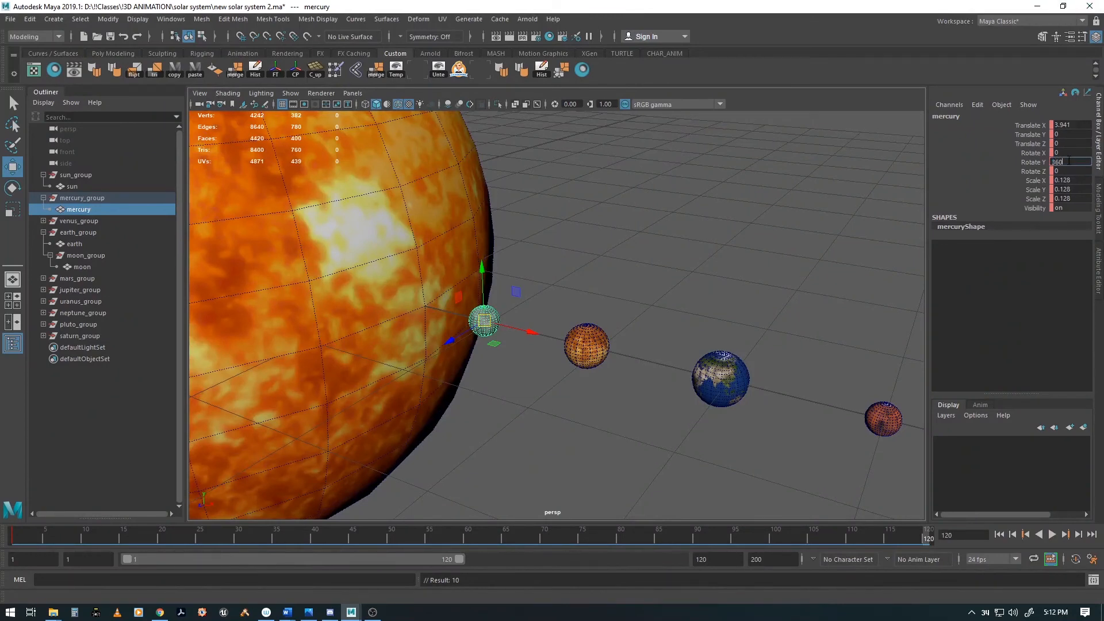
{"action": "type", "text": "360"}
{"action": "key", "text": "Tab"}
{"action": "key", "text": "Return"}
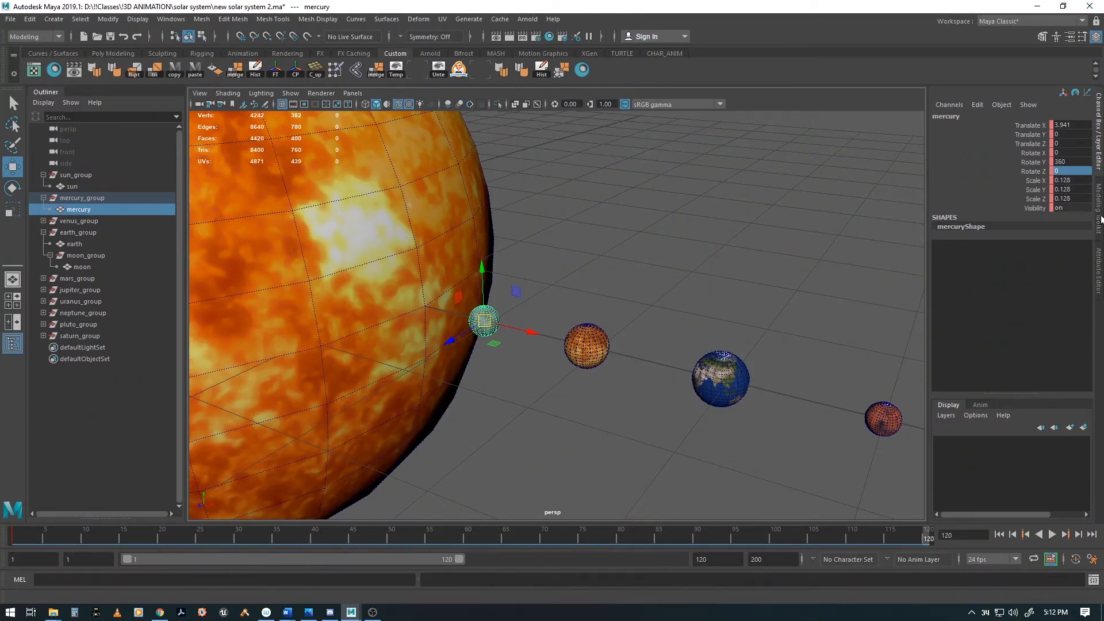
{"action": "key", "text": "s"}
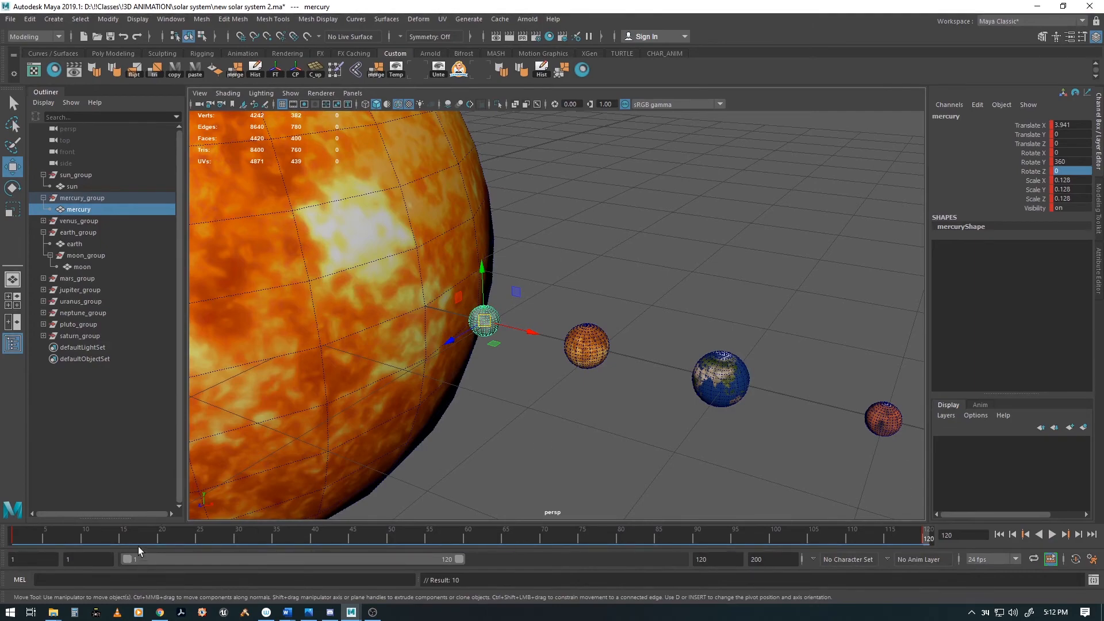
{"action": "key", "text": "alt+v"}
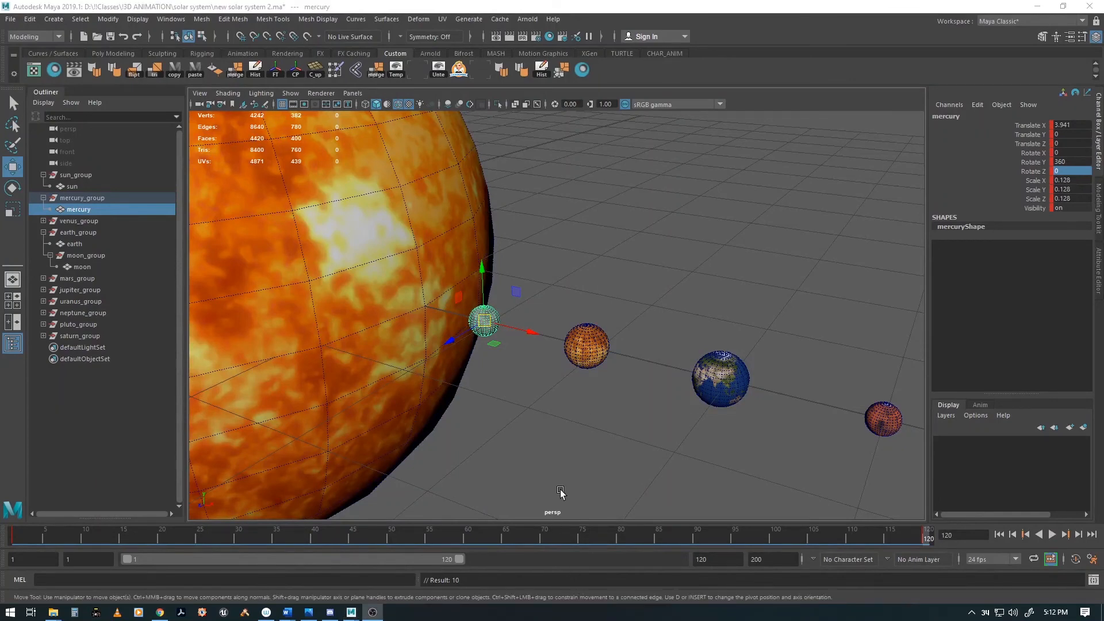
Select venus, return to frame 1, expand venus_group in the Outliner and keyframe venus.
{"action": "left_click", "coordinate": [600, 346]}
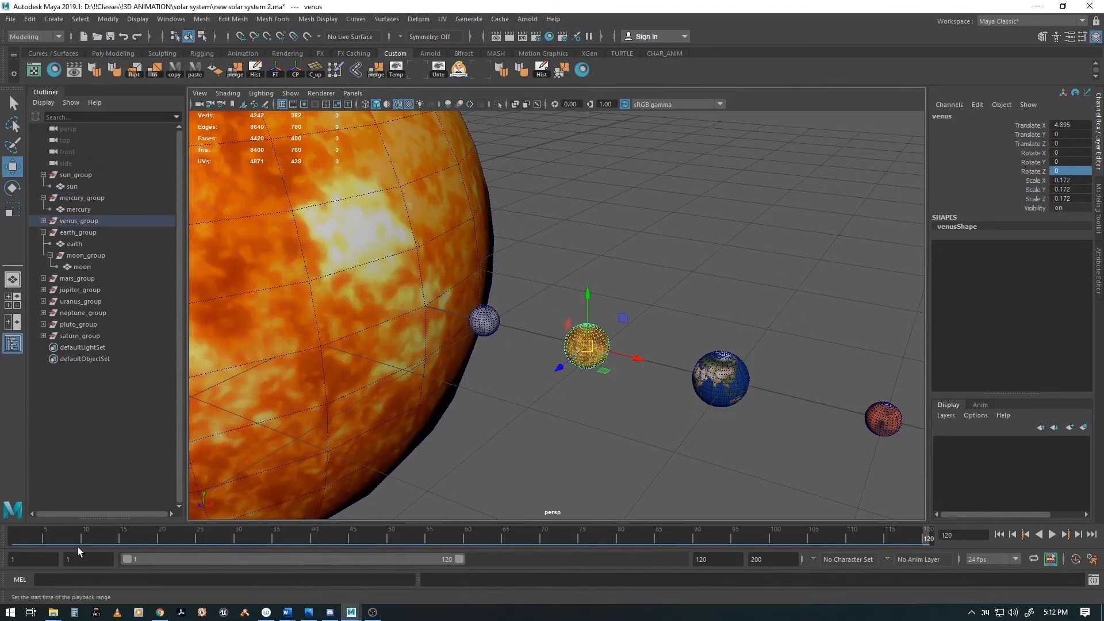
{"action": "key", "text": "alt+shift+v"}
{"action": "left_click", "coordinate": [43, 221]}
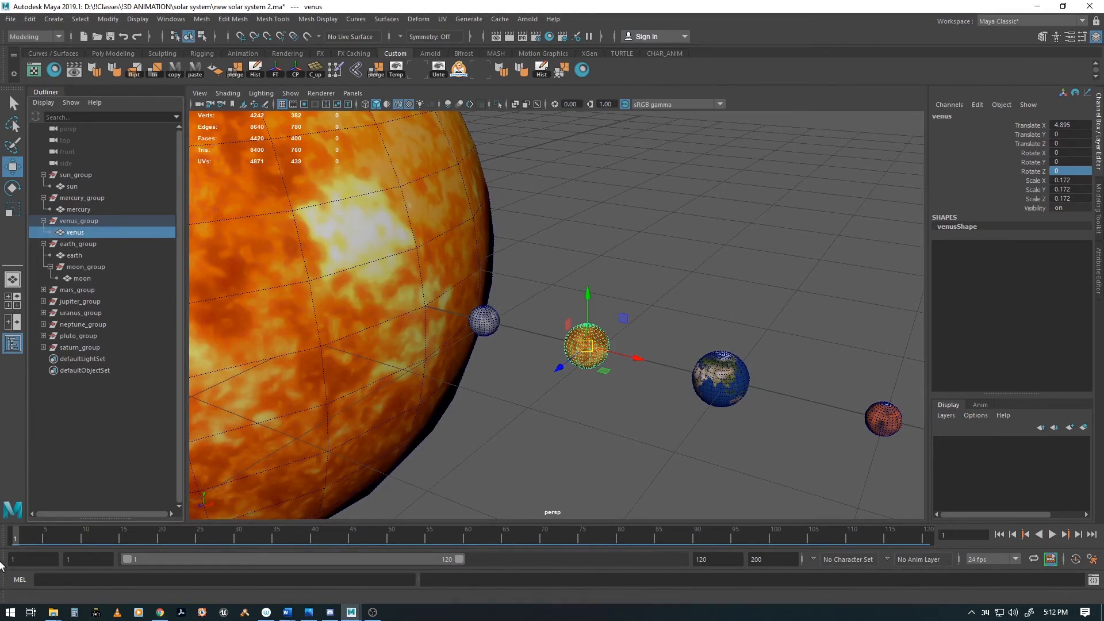
{"action": "key", "text": "s"}
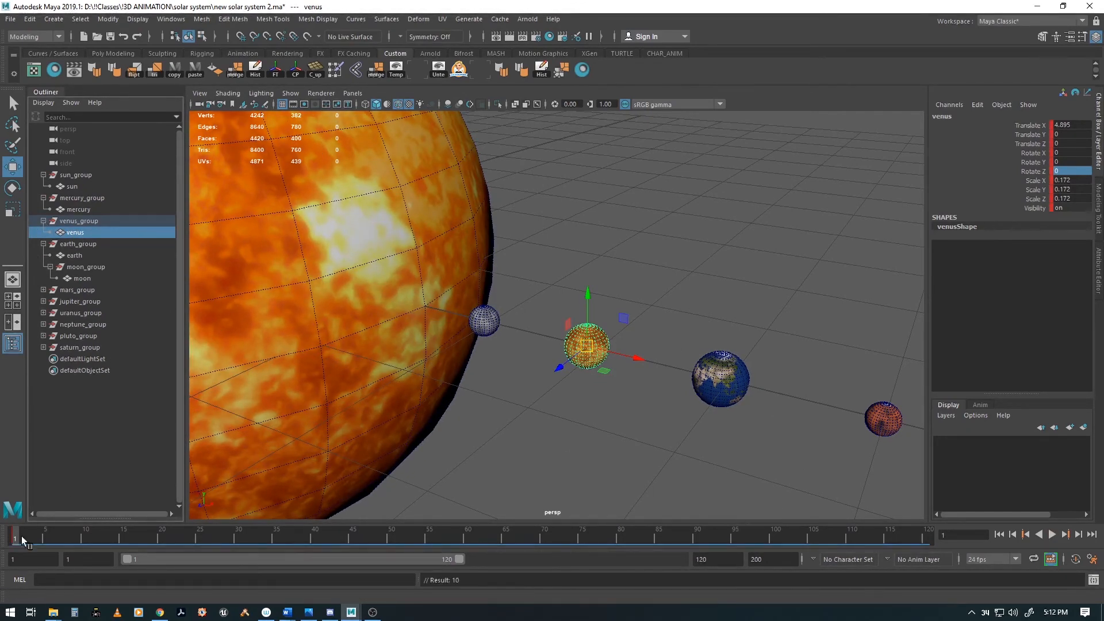
Set venus's Rotate Y to 360 at frame 120, keyframe it and play back the spin.
{"action": "key", "text": "alt+v"}
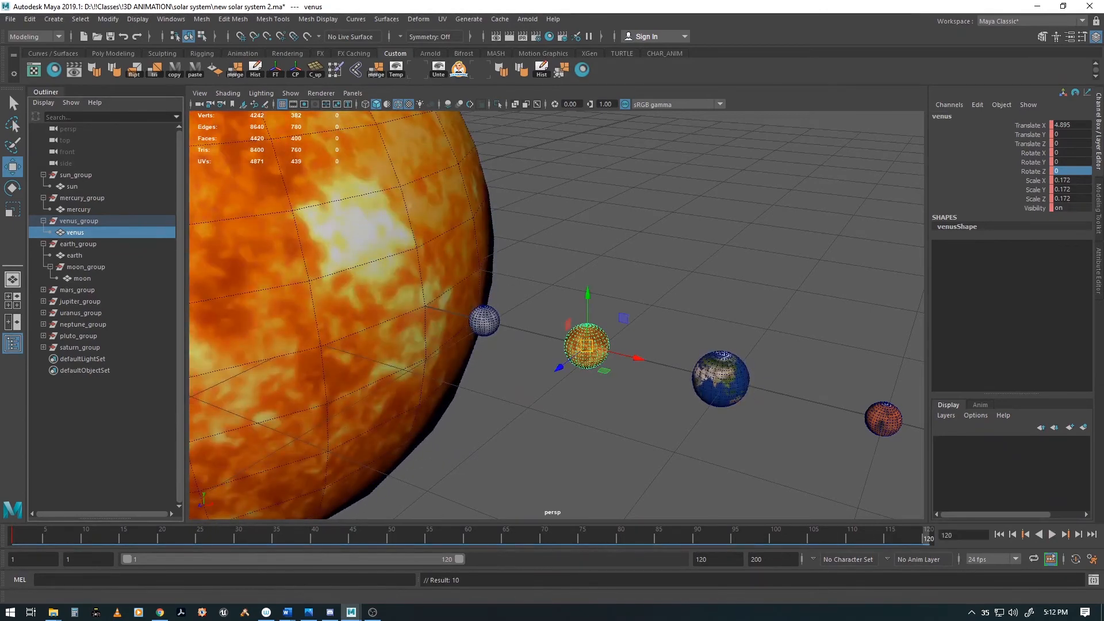
{"action": "double_click", "coordinate": [1077, 161]}
{"action": "key", "text": "Tab"}
{"action": "key", "text": "s"}
{"action": "key", "text": "alt+v"}
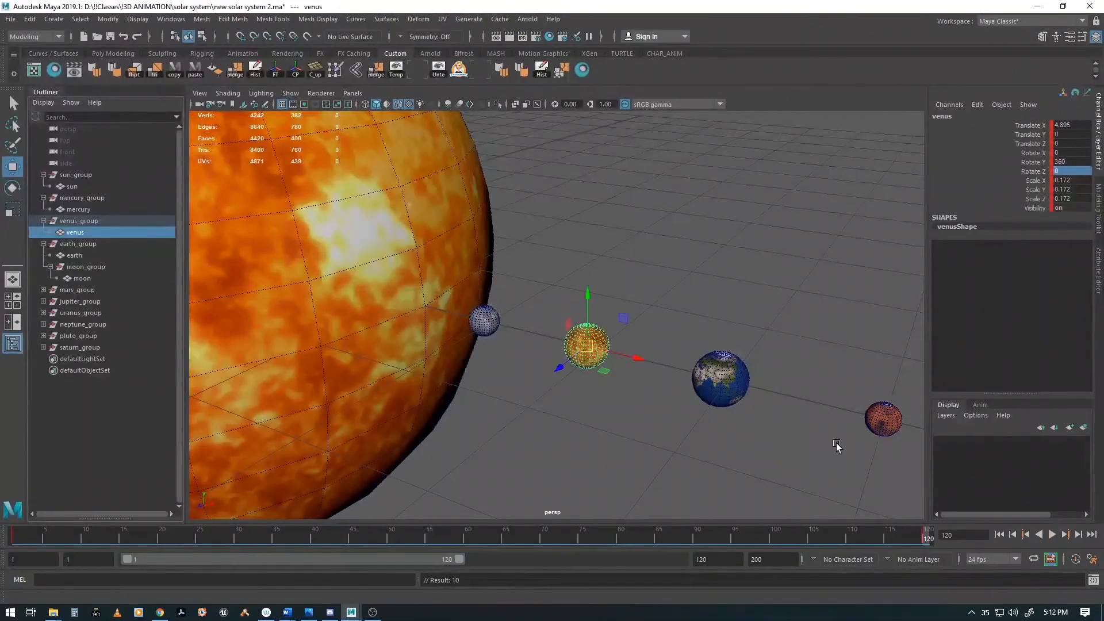
Select mars, return the timeline to frame 1 and keyframe all its channels.
{"action": "middle_click_drag", "start_coordinate": [874, 443], "coordinate": [555, 365], "text": "alt"}
{"action": "left_click", "coordinate": [556, 365]}
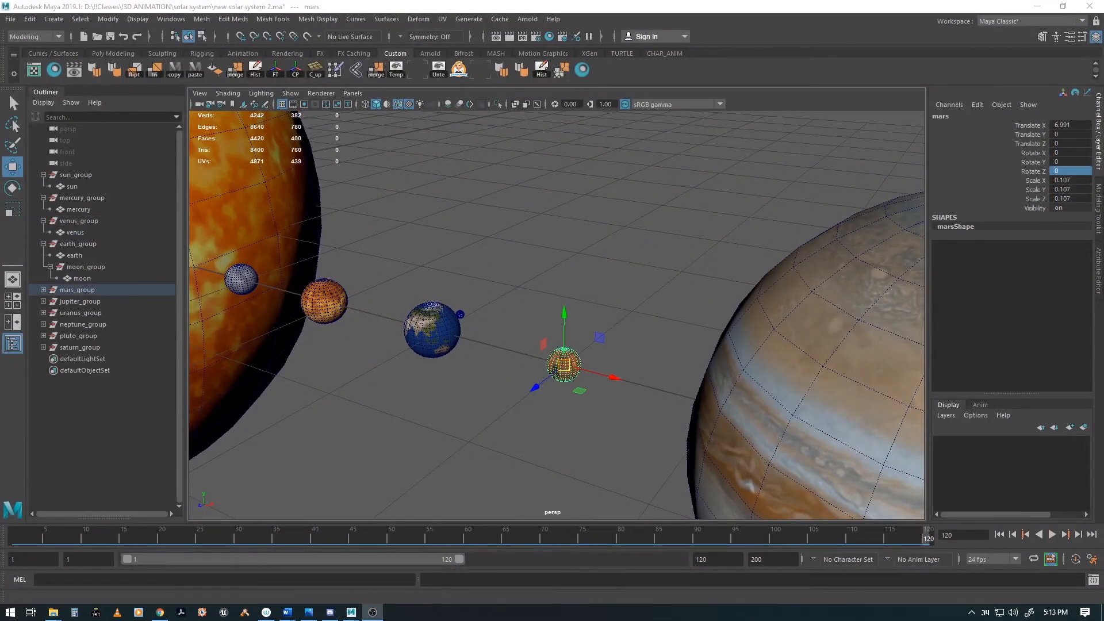
{"action": "left_click", "coordinate": [713, 9]}
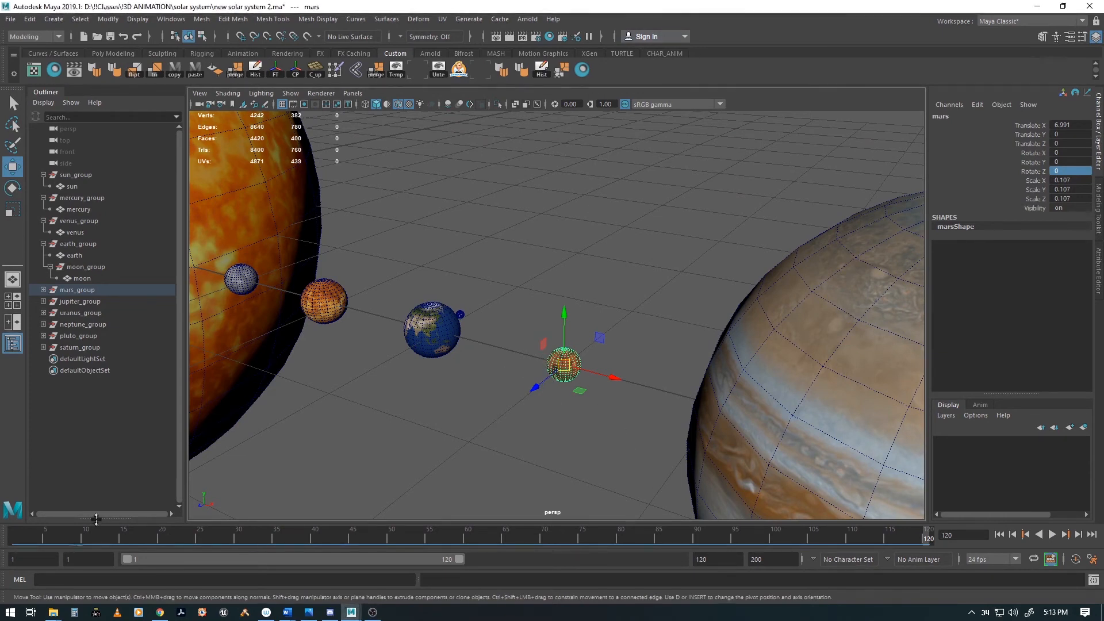
{"action": "left_click_drag", "start_coordinate": [71, 538], "coordinate": [1, 532]}
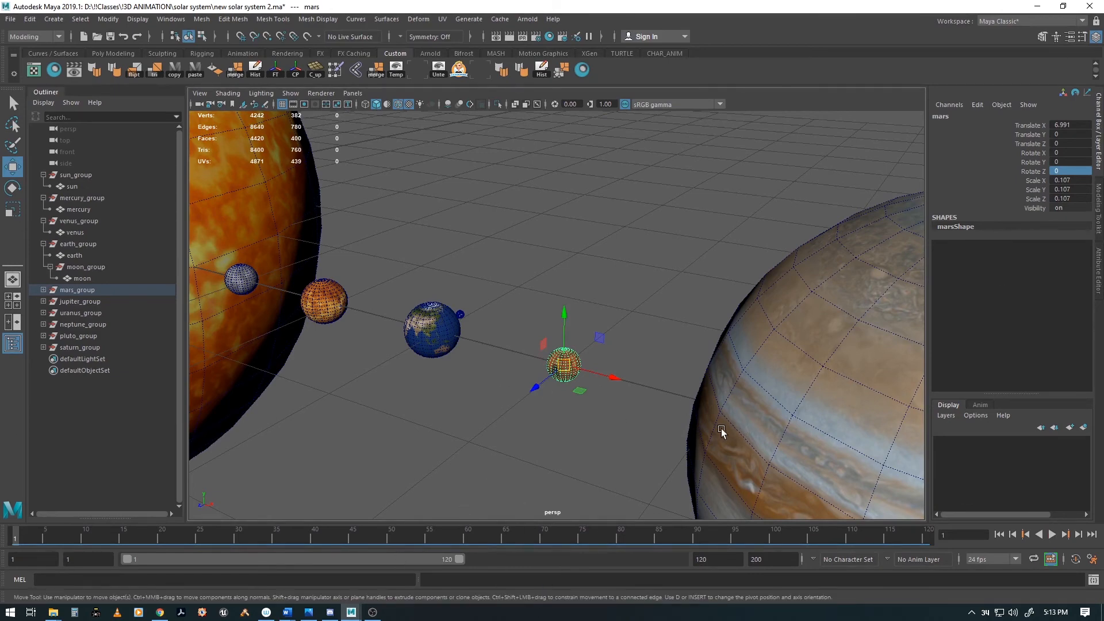
{"action": "key", "text": "s"}
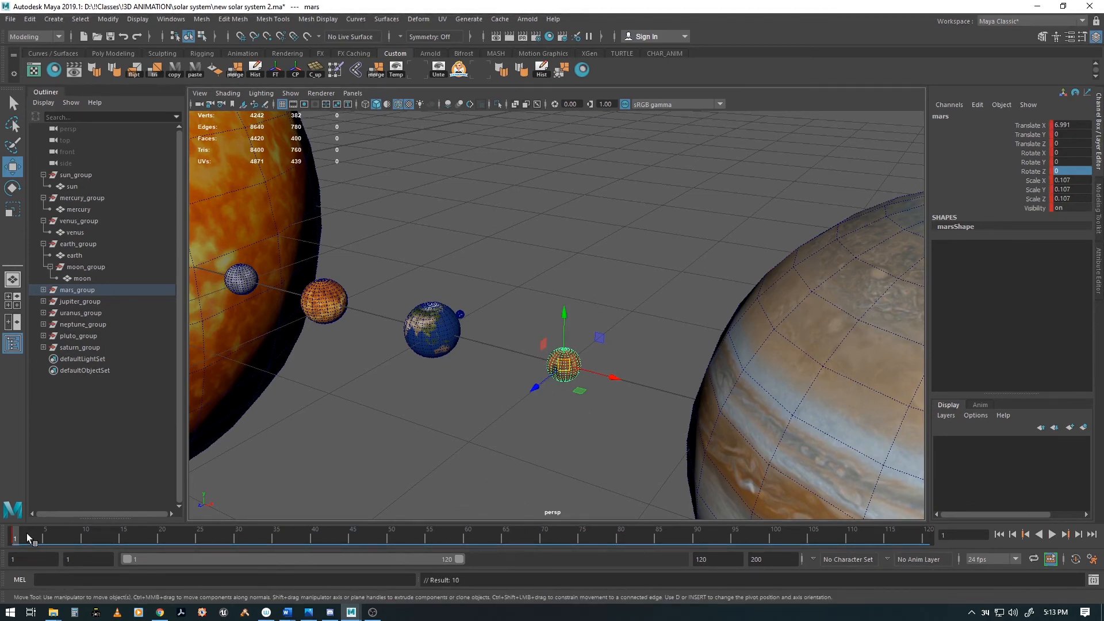
Move to frame 120, set mars's Rotate Y to 360 and keyframe it.
{"action": "left_click_drag", "start_coordinate": [27, 533], "coordinate": [927, 535]}
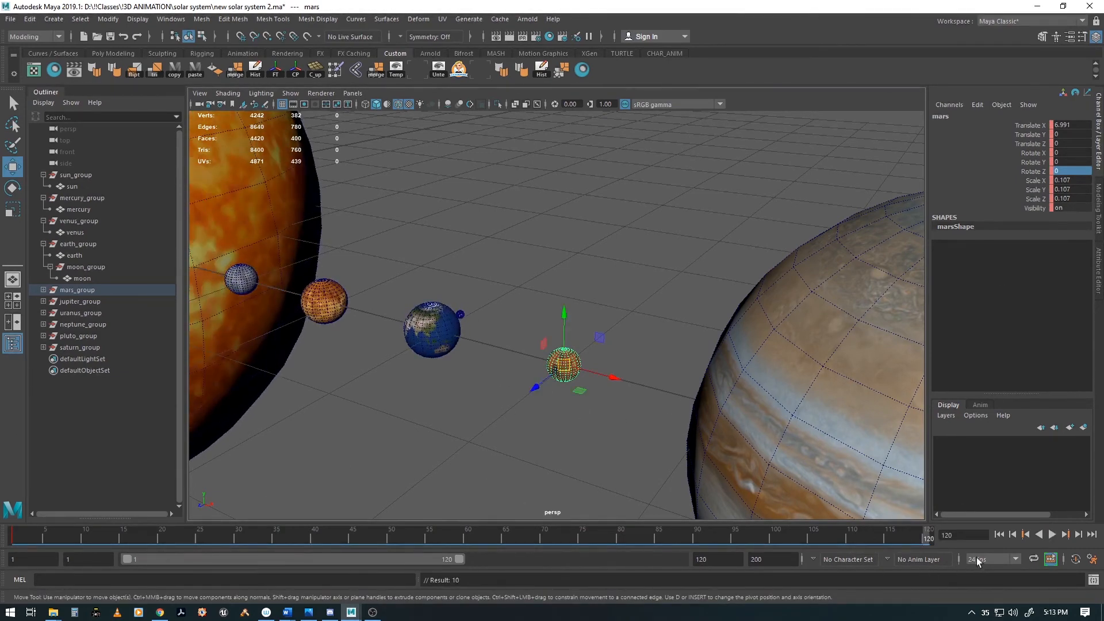
{"action": "double_click", "coordinate": [1067, 163]}
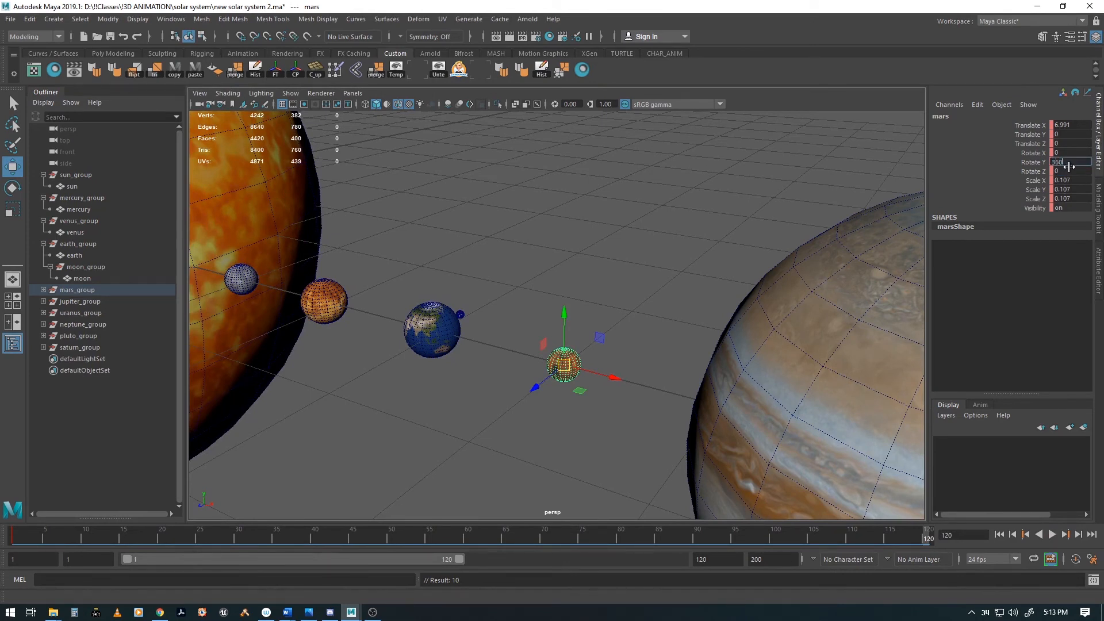
{"action": "key", "text": "Tab"}
{"action": "key", "text": "Return"}
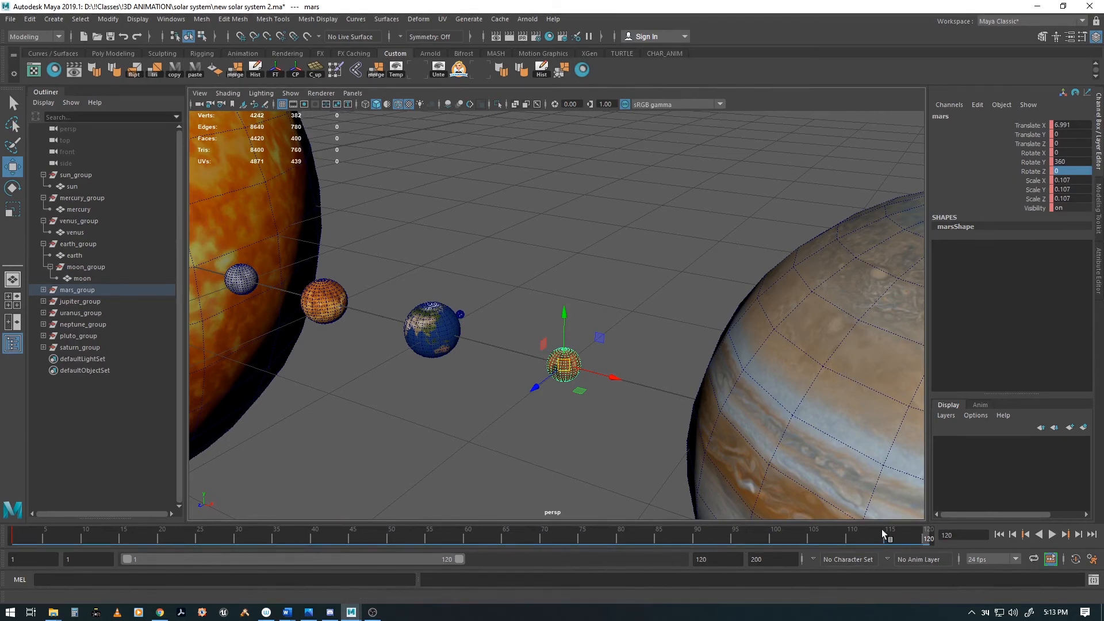
{"action": "key", "text": "s"}
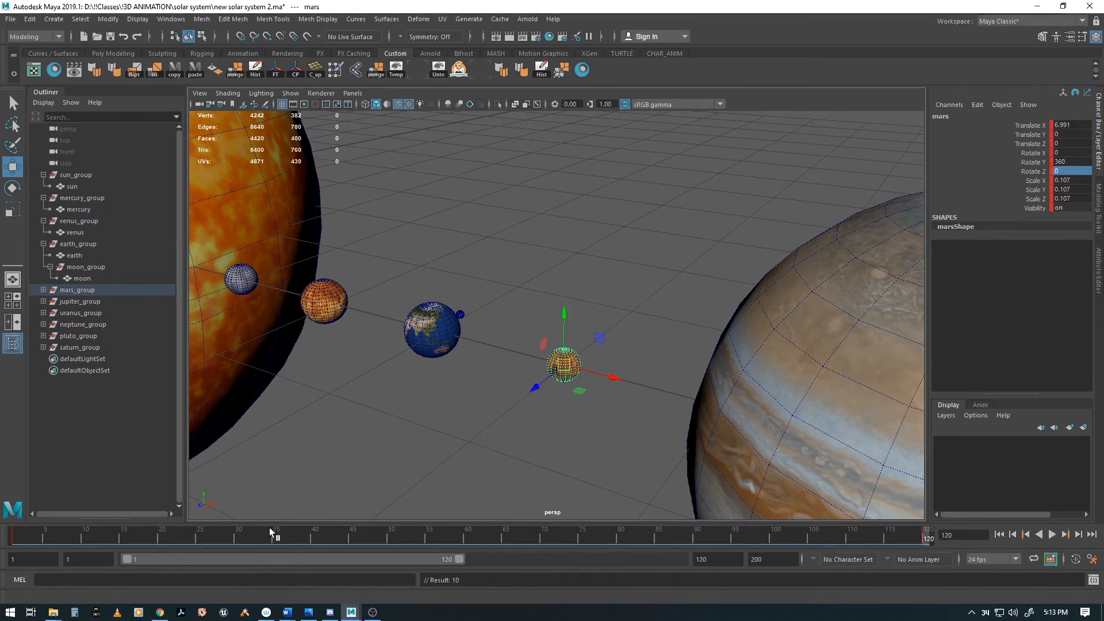
Reverse venus's spin by setting its Rotate Y to -360 at frame 120, keyframe it and play it back.
{"action": "left_click", "coordinate": [334, 305]}
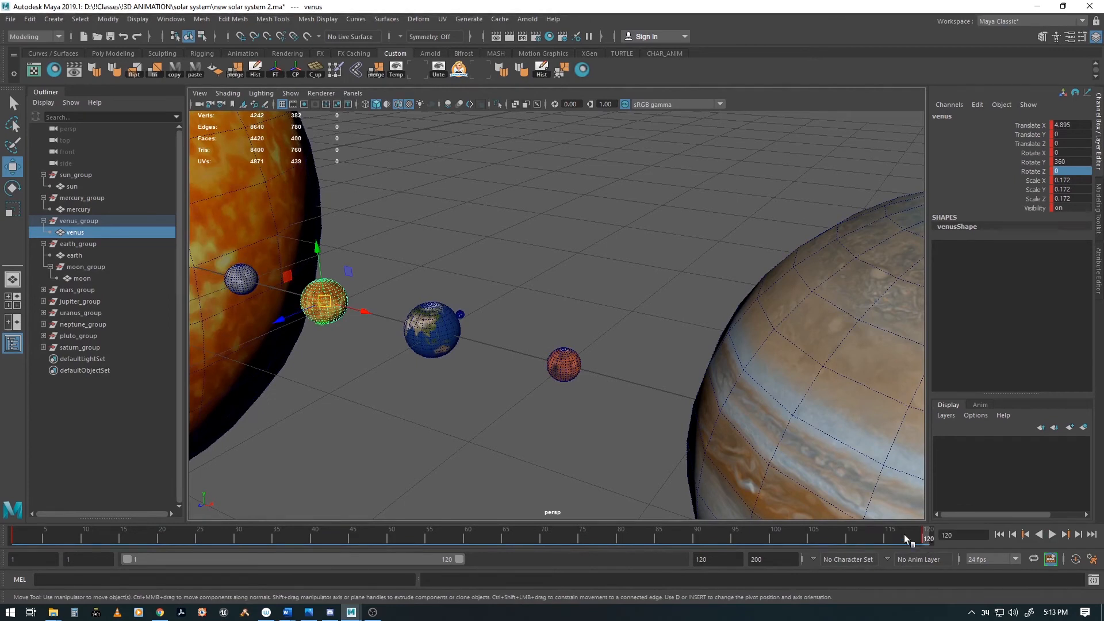
{"action": "double_click", "coordinate": [1065, 162]}
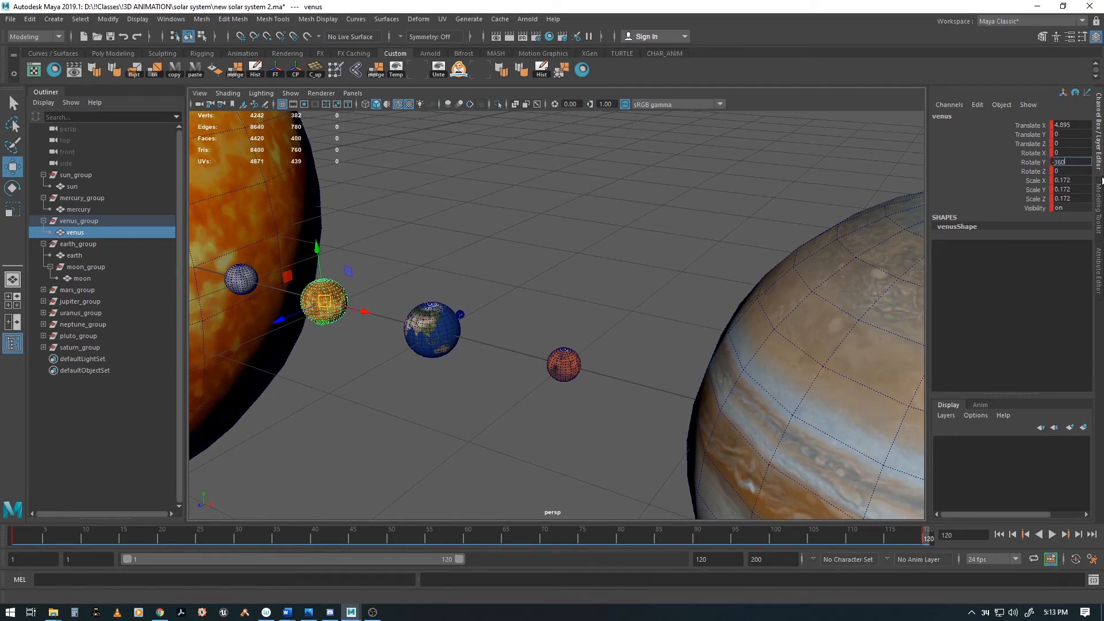
{"action": "key", "text": "Tab"}
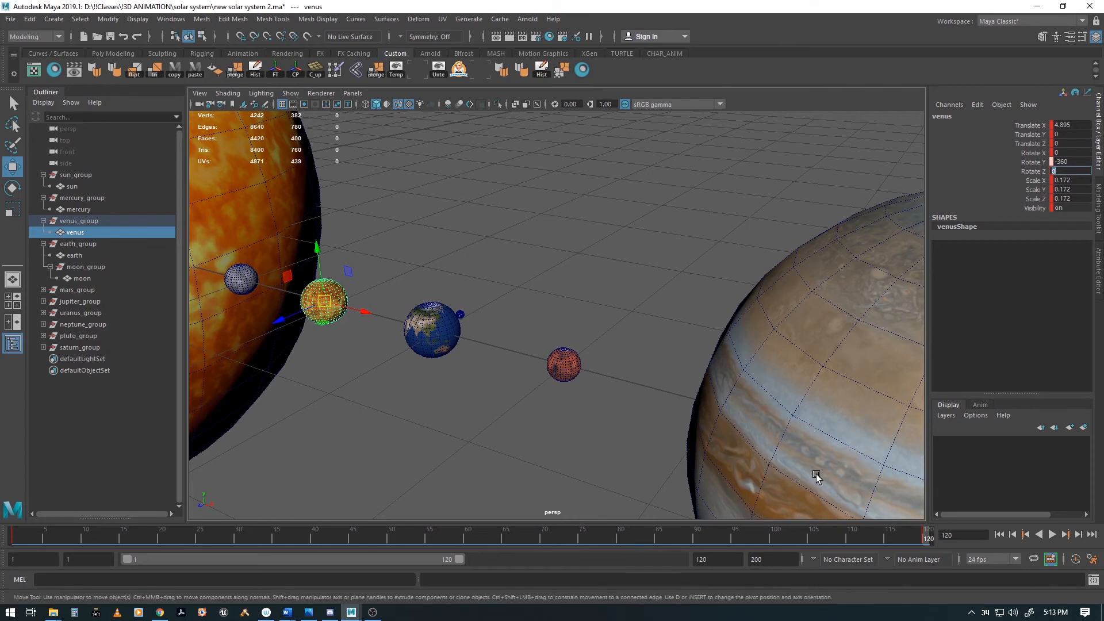
{"action": "key", "text": "s"}
{"action": "key", "text": "alt+v"}
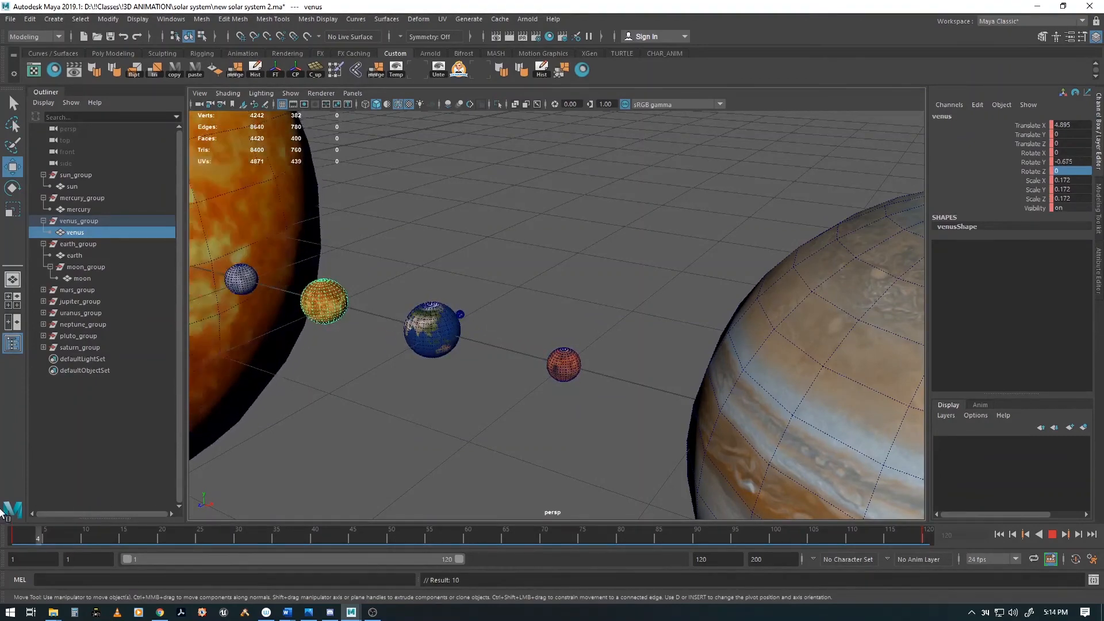
{"action": "left_click_drag", "start_coordinate": [0, 510], "coordinate": [992, 525]}
Select jupiter, return to frame 1, expand jupiter_group in the Outliner and keyframe jupiter.
{"action": "right_click_drag", "start_coordinate": [801, 350], "coordinate": [637, 322], "text": "alt"}
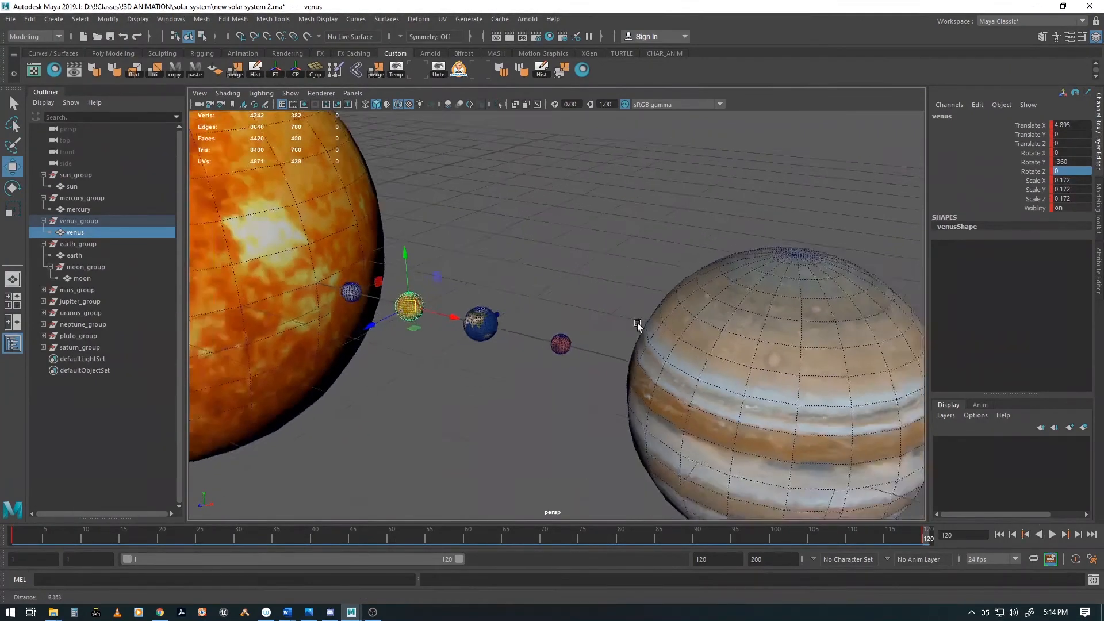
{"action": "scroll", "coordinate": [637, 325], "scroll_direction": "down", "scroll_amount": 3}
{"action": "middle_click_drag", "start_coordinate": [720, 347], "coordinate": [503, 312], "text": "alt"}
{"action": "left_click", "coordinate": [499, 314]}
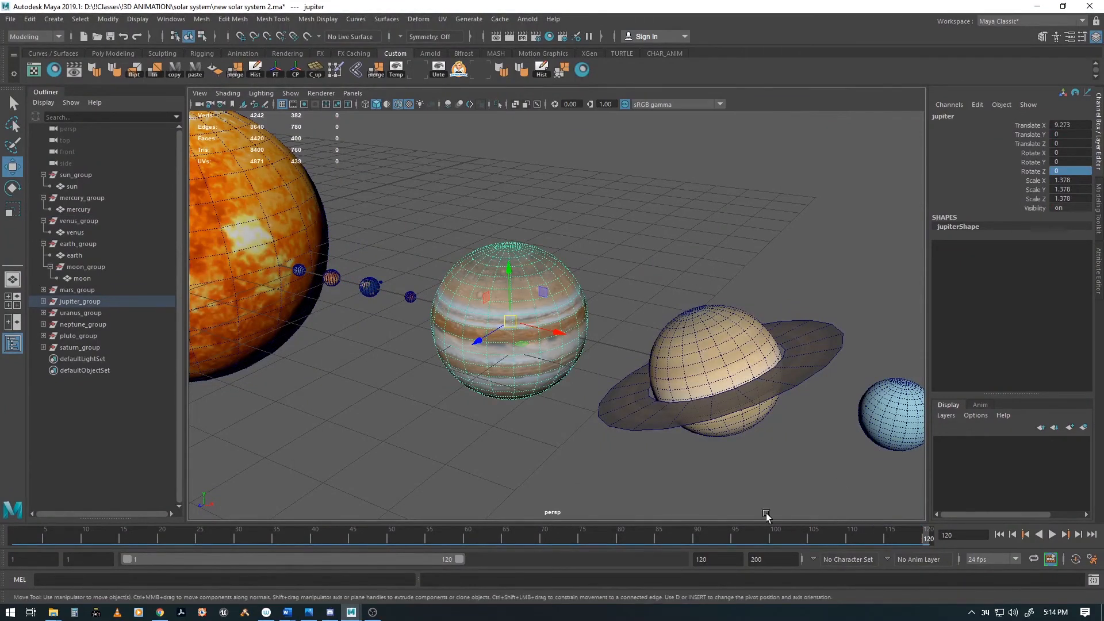
{"action": "left_click_drag", "start_coordinate": [91, 529], "coordinate": [6, 532]}
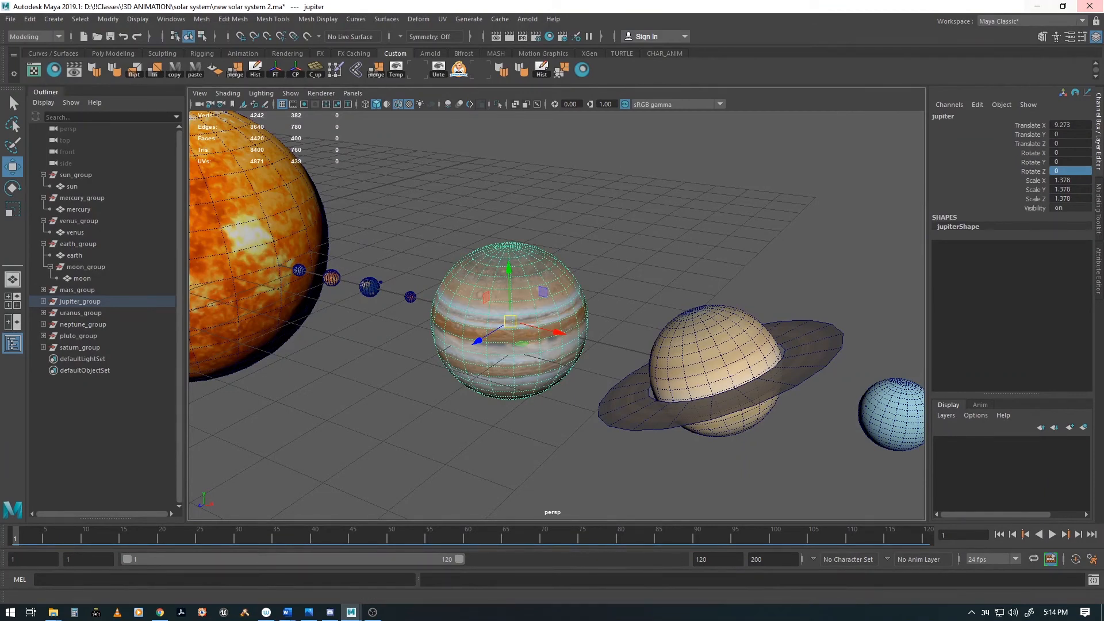
{"action": "left_click", "coordinate": [44, 301]}
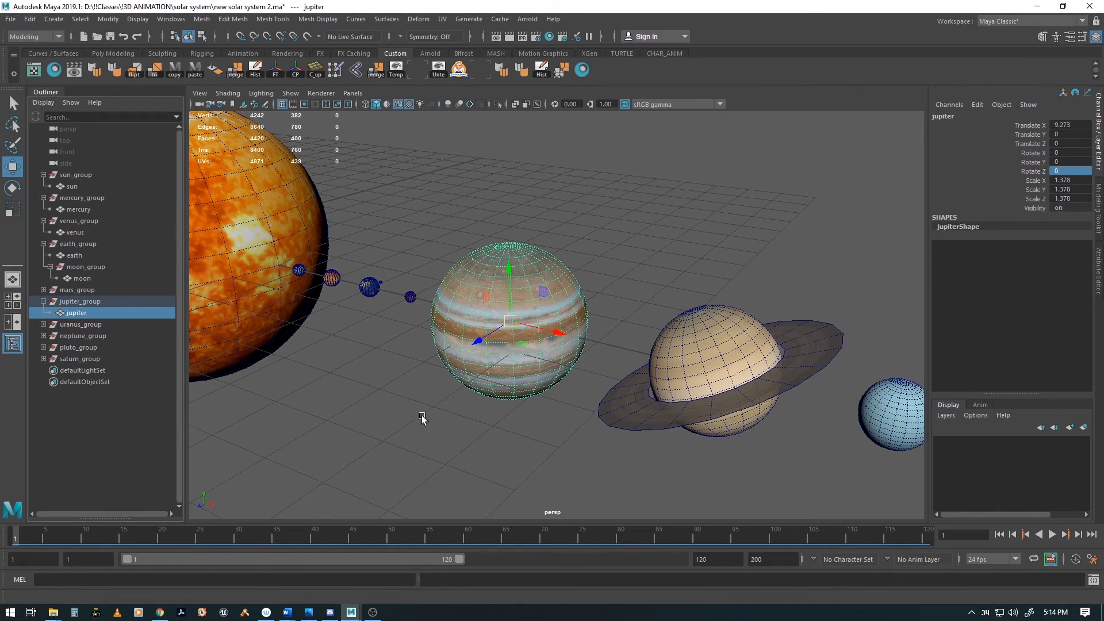
{"action": "key", "text": "s"}
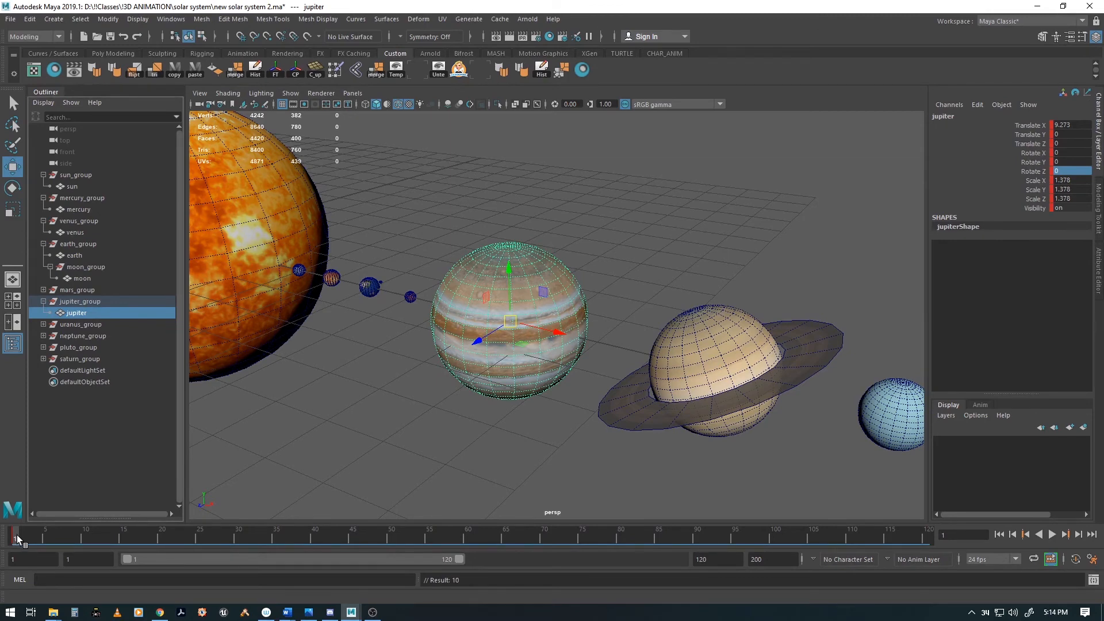
Enter jupiter's end Rotate Y value at frame 120, keyframe it and briefly play back the spin.
{"action": "left_click_drag", "start_coordinate": [19, 534], "coordinate": [972, 552]}
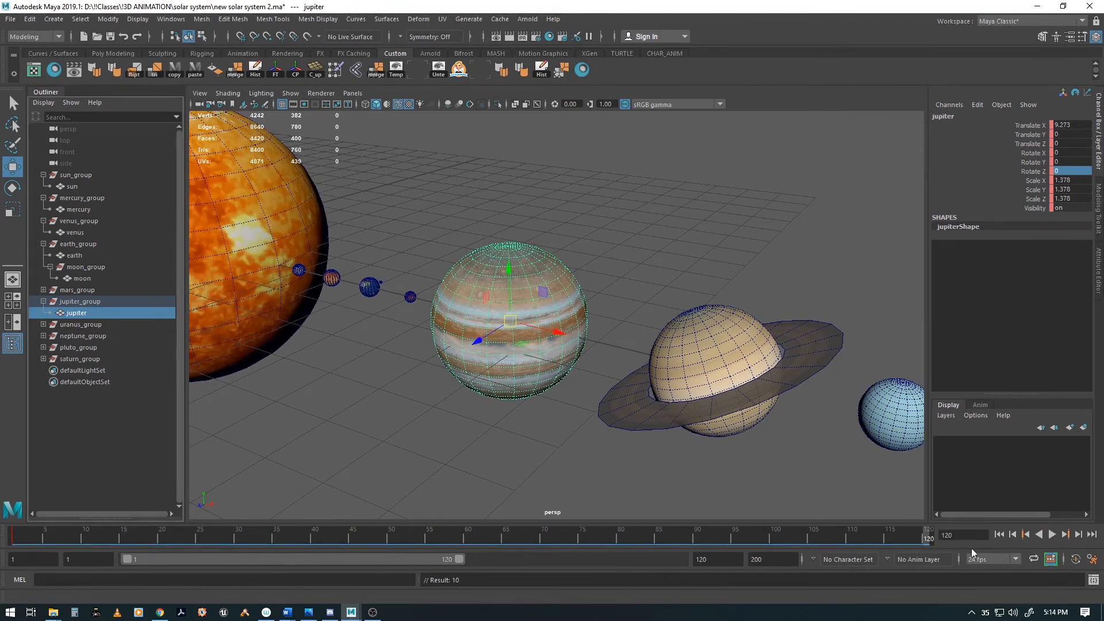
{"action": "double_click", "coordinate": [1072, 162]}
{"action": "key", "text": "Tab"}
{"action": "key", "text": "Return"}
{"action": "key", "text": "alt+v"}
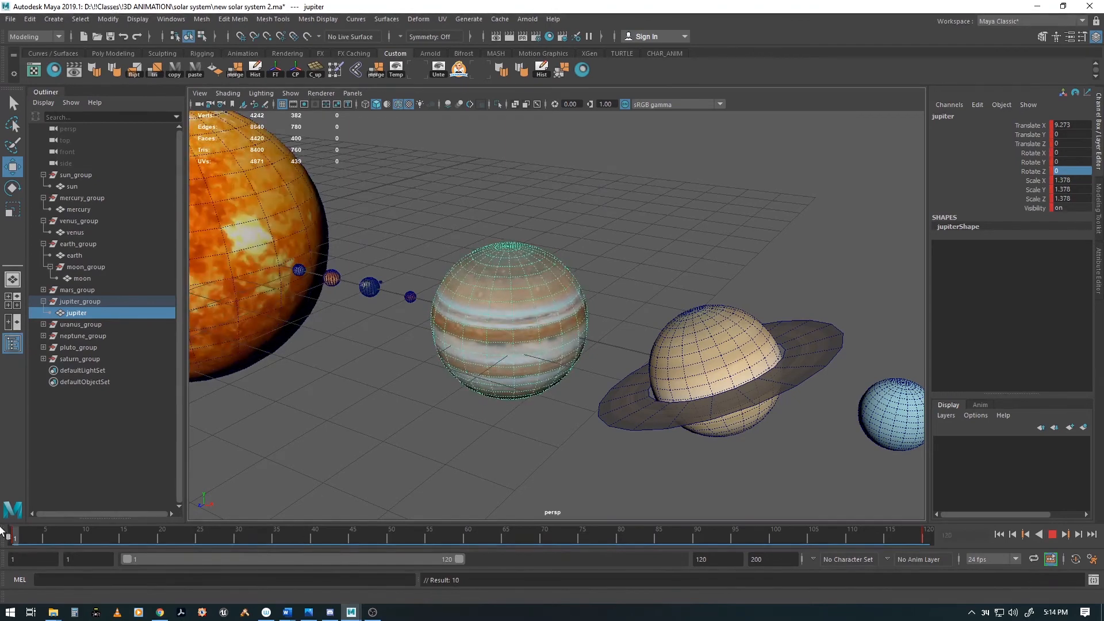
{"action": "key", "text": "alt+v"}
Select saturn and key only its Rotate Y channel at frame 1.
{"action": "left_click", "coordinate": [723, 381]}
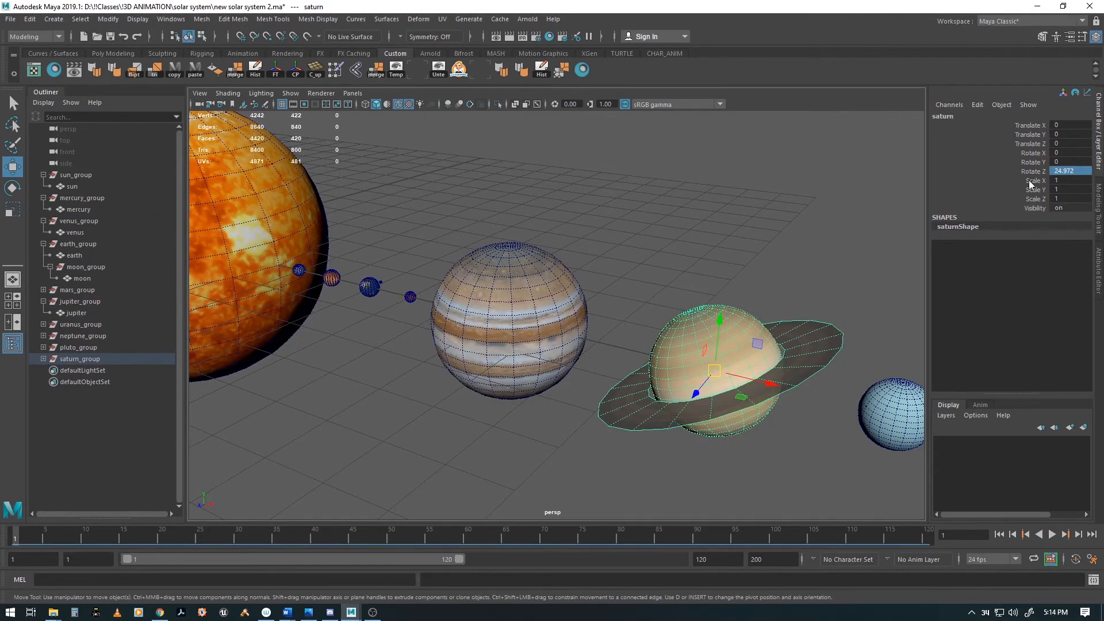
{"action": "left_click_drag", "start_coordinate": [175, 533], "coordinate": [21, 532]}
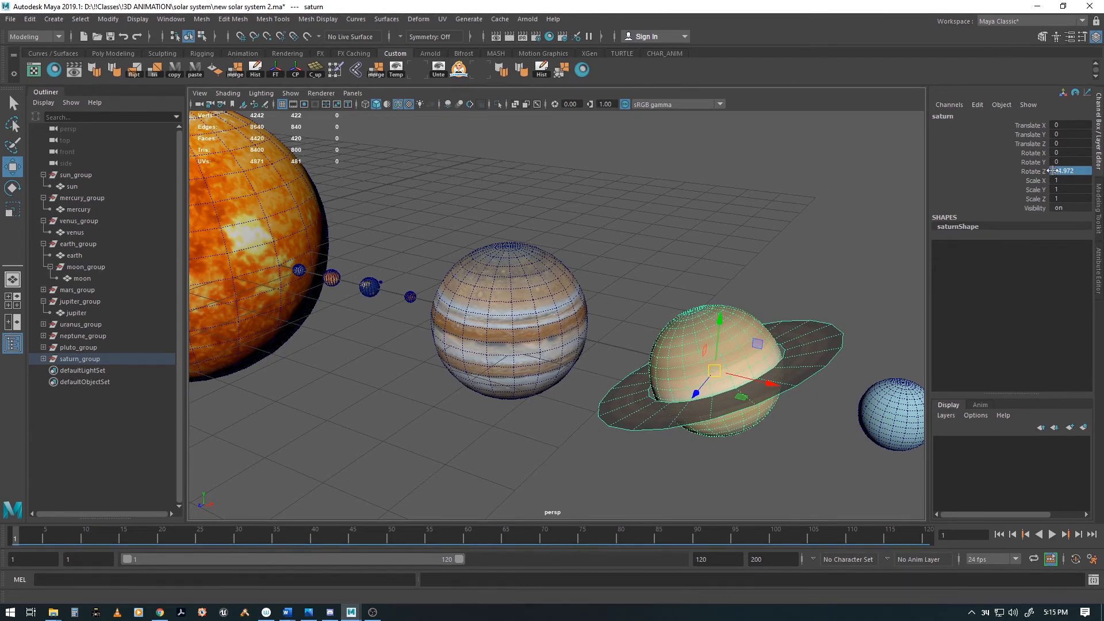
{"action": "left_click", "coordinate": [1036, 162]}
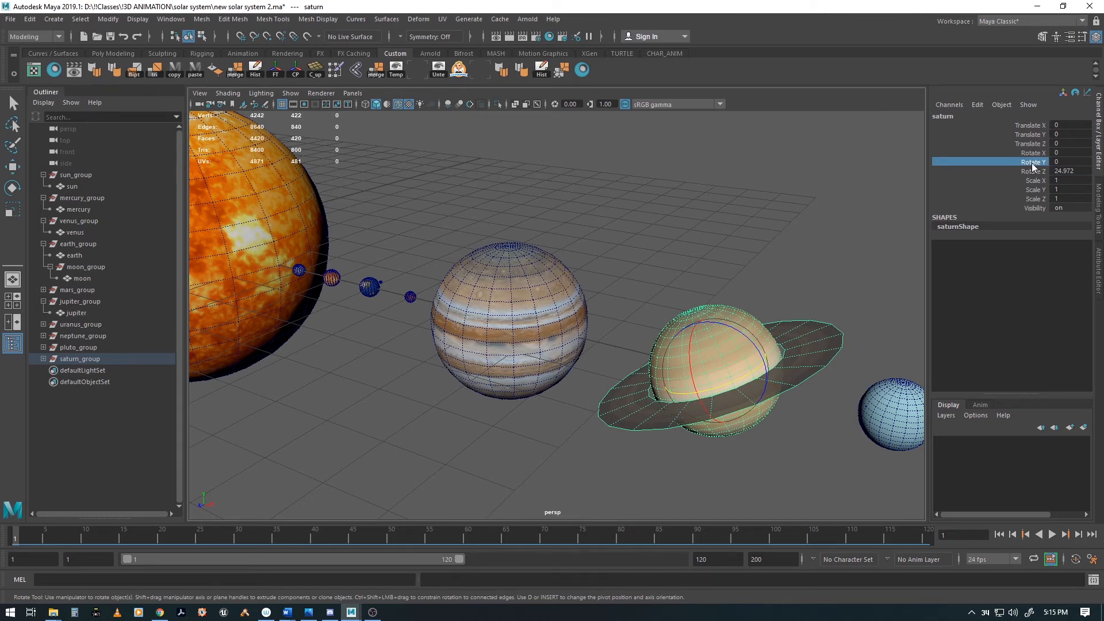
{"action": "right_click", "coordinate": [1031, 163]}
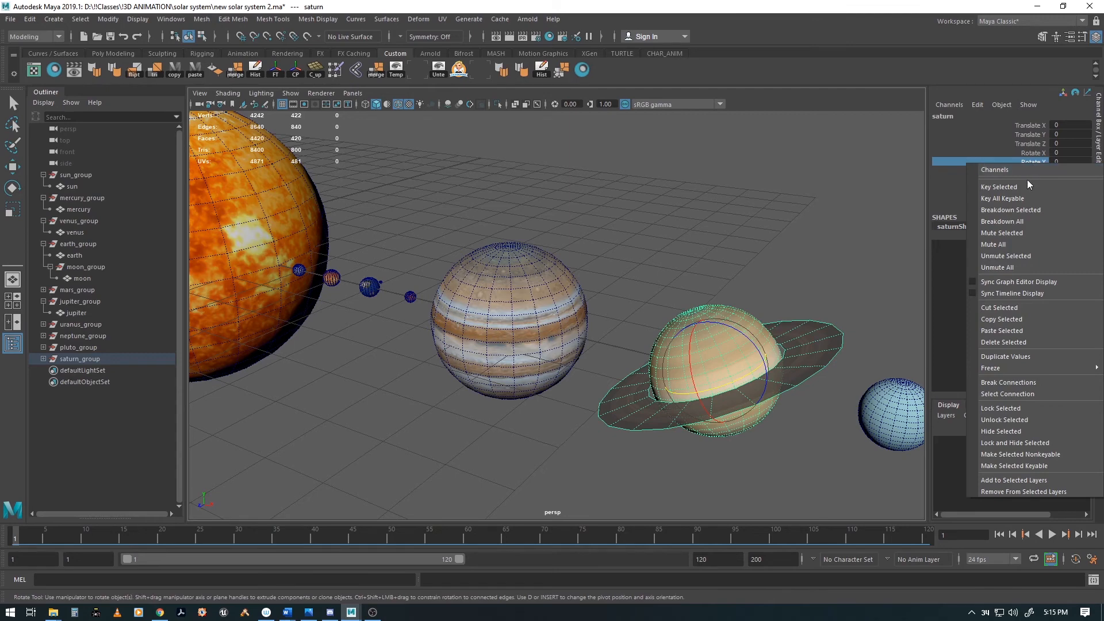
{"action": "left_click", "coordinate": [1026, 186]}
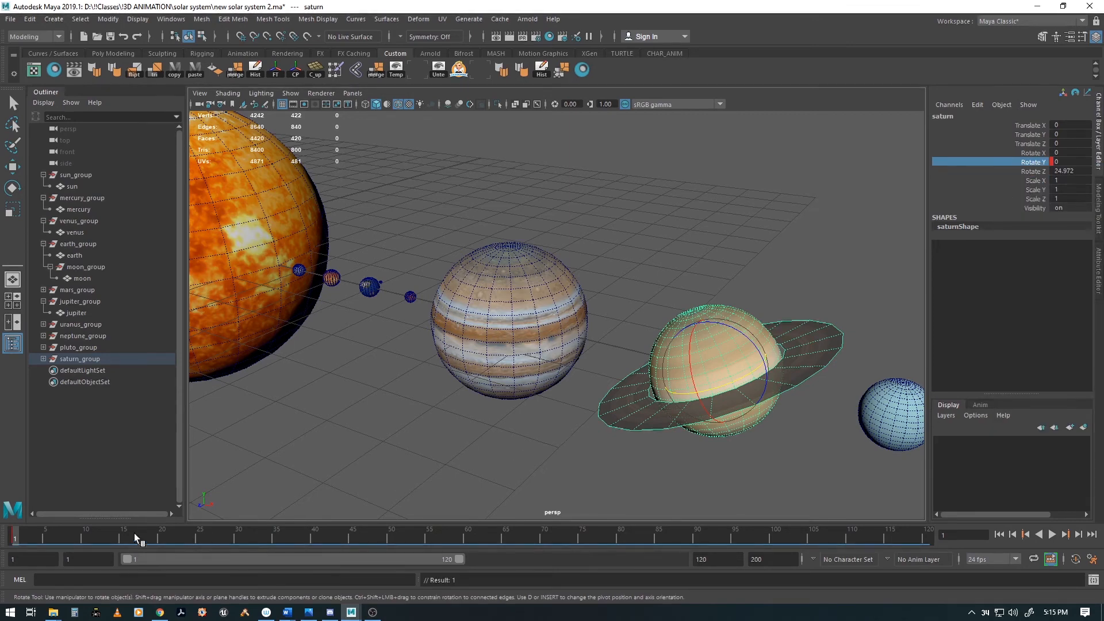
Set saturn's Rotate Y to 360 at frame 120, key only that channel and play back the spin.
{"action": "left_click_drag", "start_coordinate": [22, 535], "coordinate": [945, 505]}
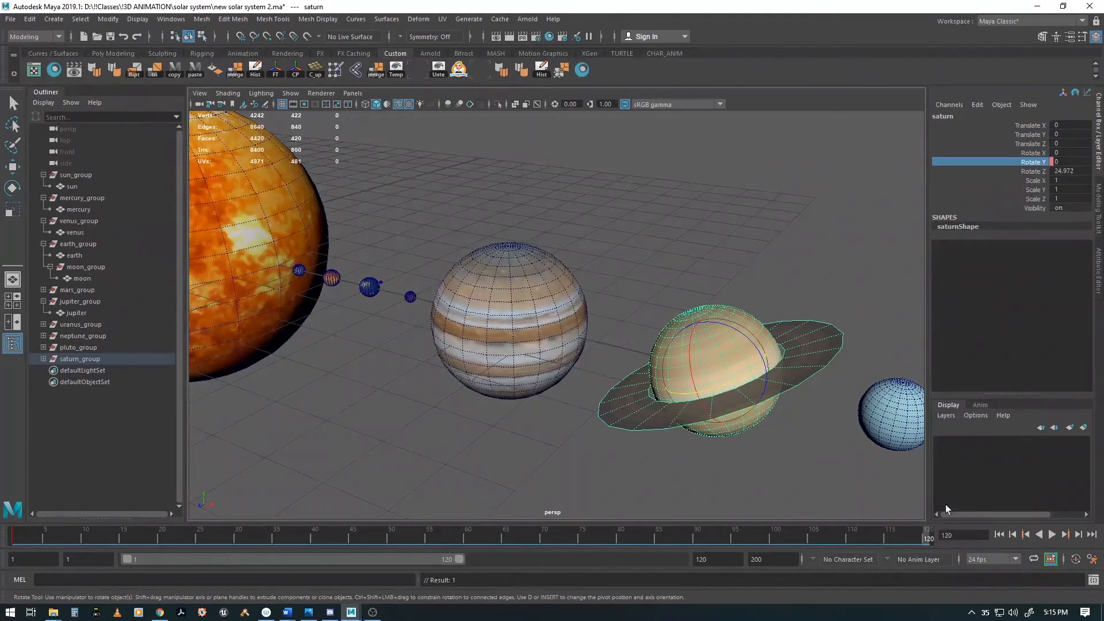
{"action": "left_click", "coordinate": [1071, 163]}
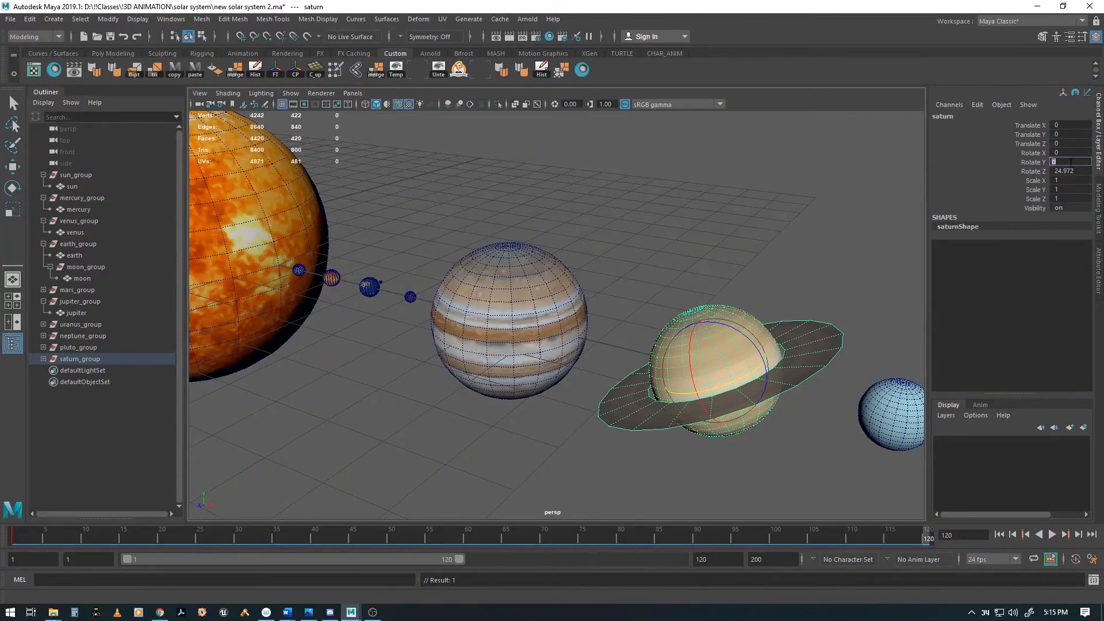
{"action": "type", "text": "360"}
{"action": "key", "text": "Tab"}
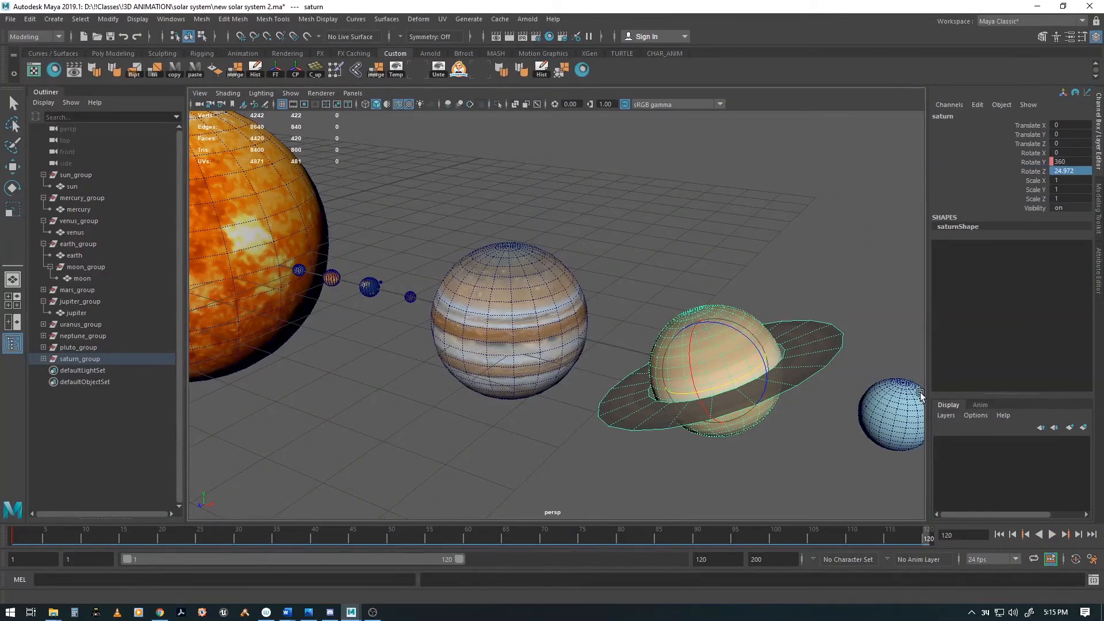
{"action": "left_click", "coordinate": [1031, 161]}
{"action": "right_click", "coordinate": [1031, 161]}
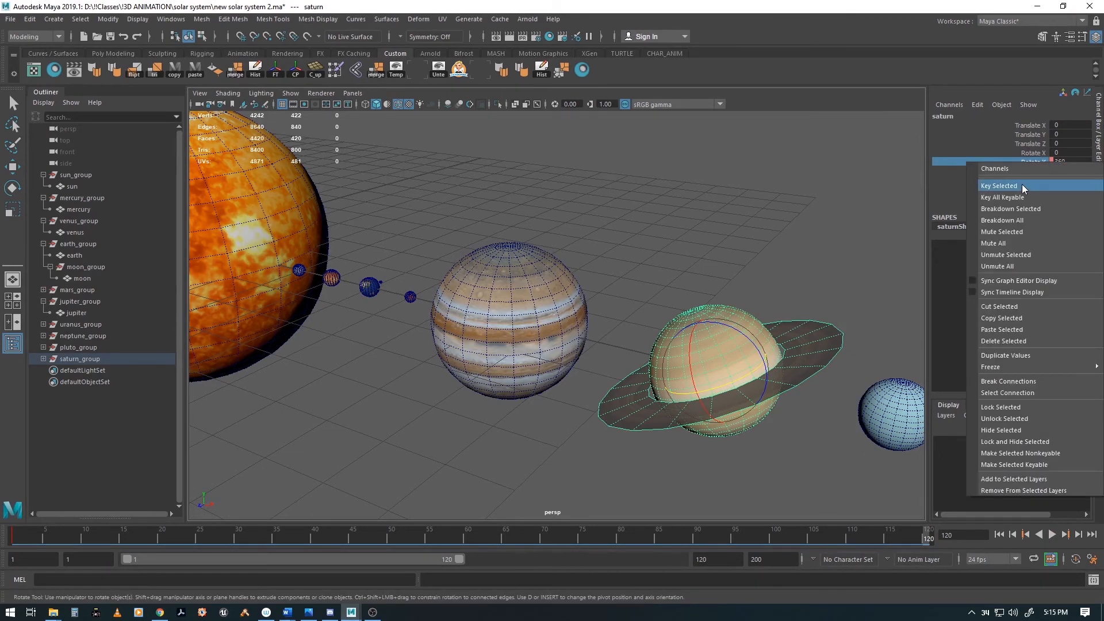
{"action": "left_click", "coordinate": [1023, 186]}
{"action": "key", "text": "alt+v"}
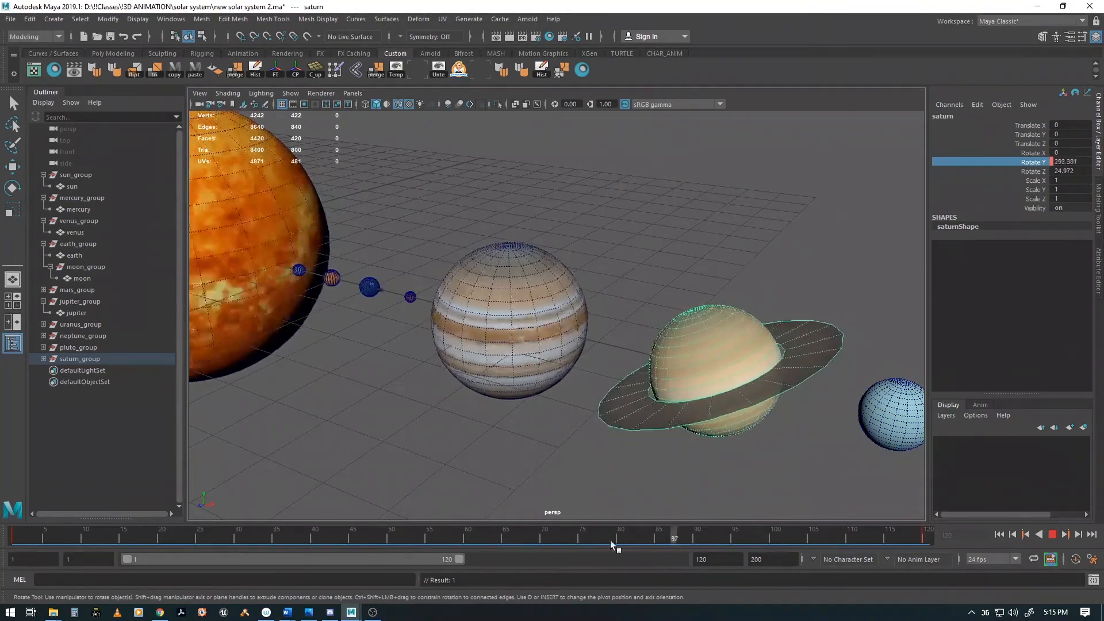
Return to frame 1, select uranus in the viewport and keyframe all its channels.
{"action": "left_click", "coordinate": [15, 536]}
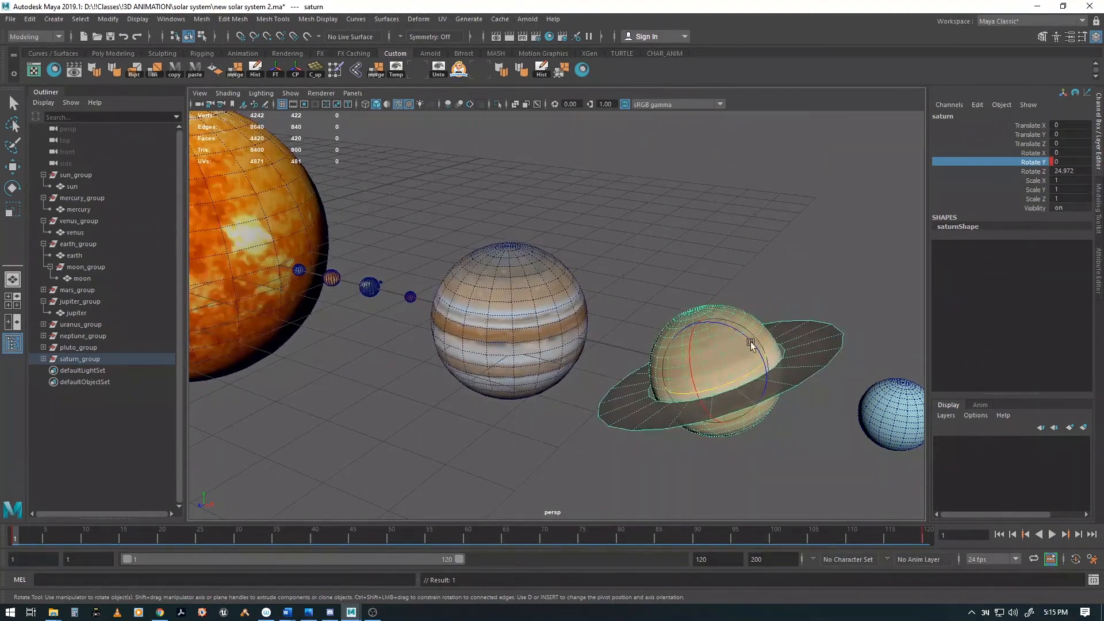
{"action": "middle_click_drag", "start_coordinate": [751, 342], "coordinate": [609, 297], "text": "alt"}
{"action": "left_click", "coordinate": [578, 309]}
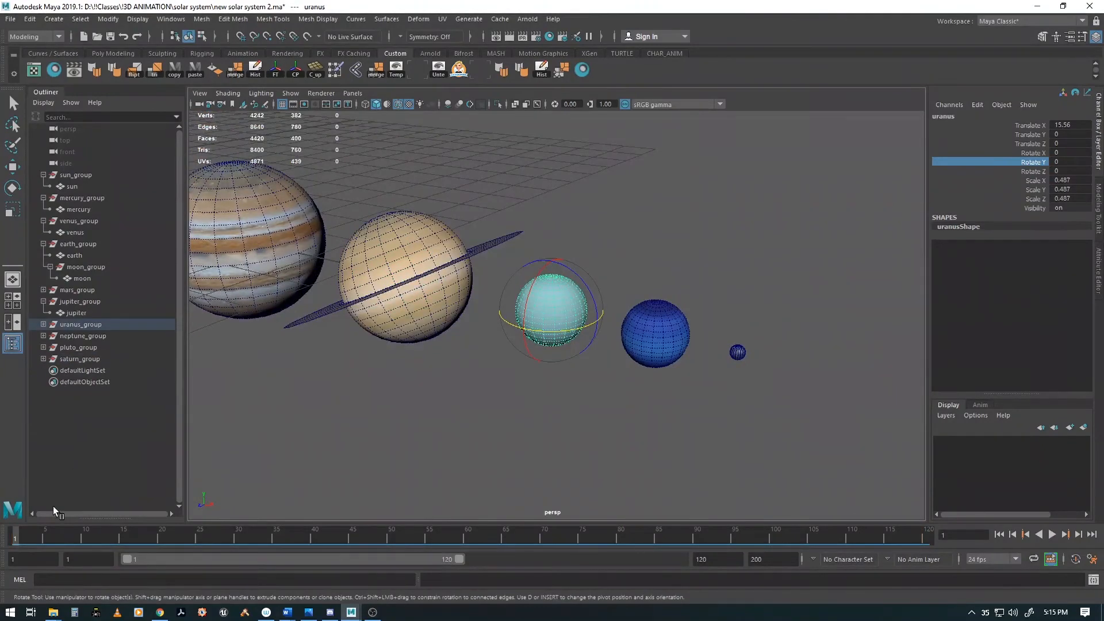
{"action": "key", "text": "s"}
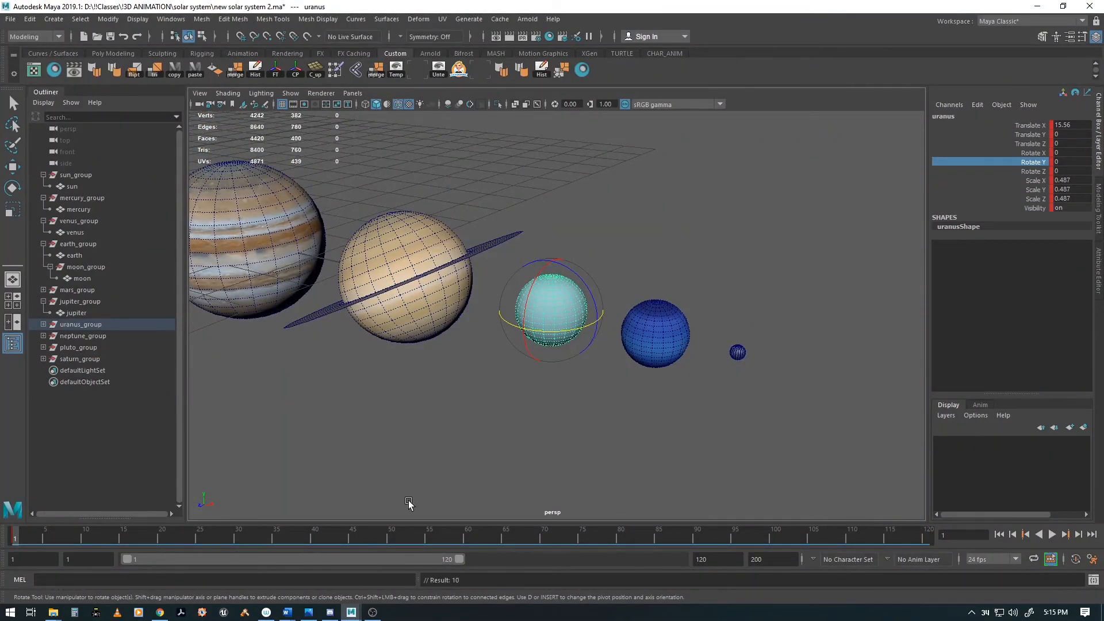
Set uranus's Rotate Y to 360 at frame 120 and keyframe it.
{"action": "left_click_drag", "start_coordinate": [451, 528], "coordinate": [927, 541]}
{"action": "double_click", "coordinate": [1067, 161]}
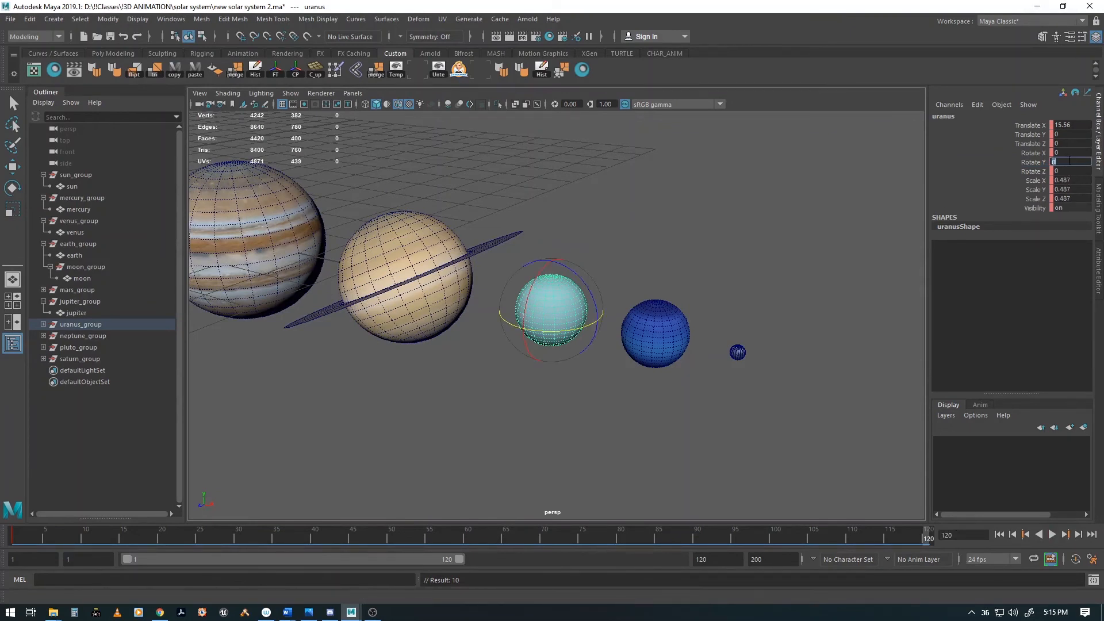
{"action": "key", "text": "Tab"}
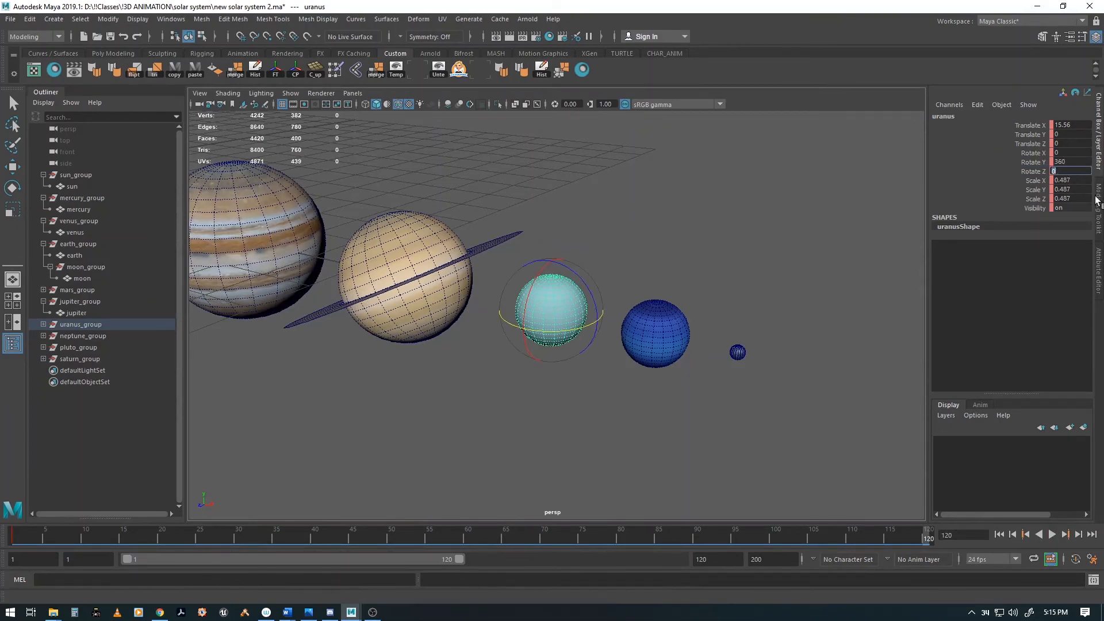
{"action": "key", "text": "Return"}
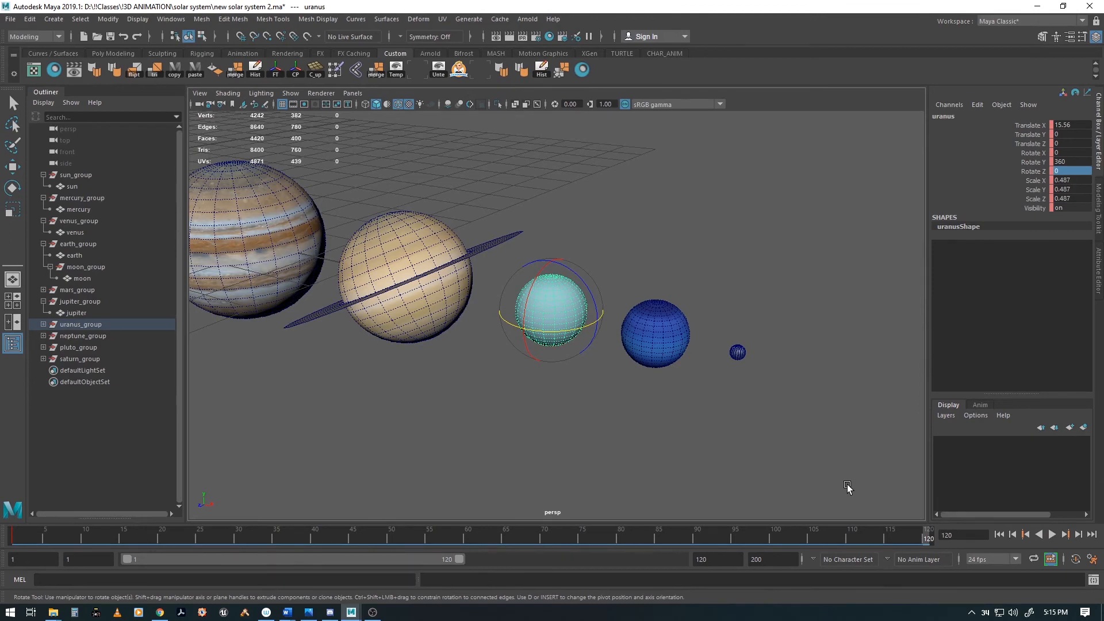
{"action": "key", "text": "s"}
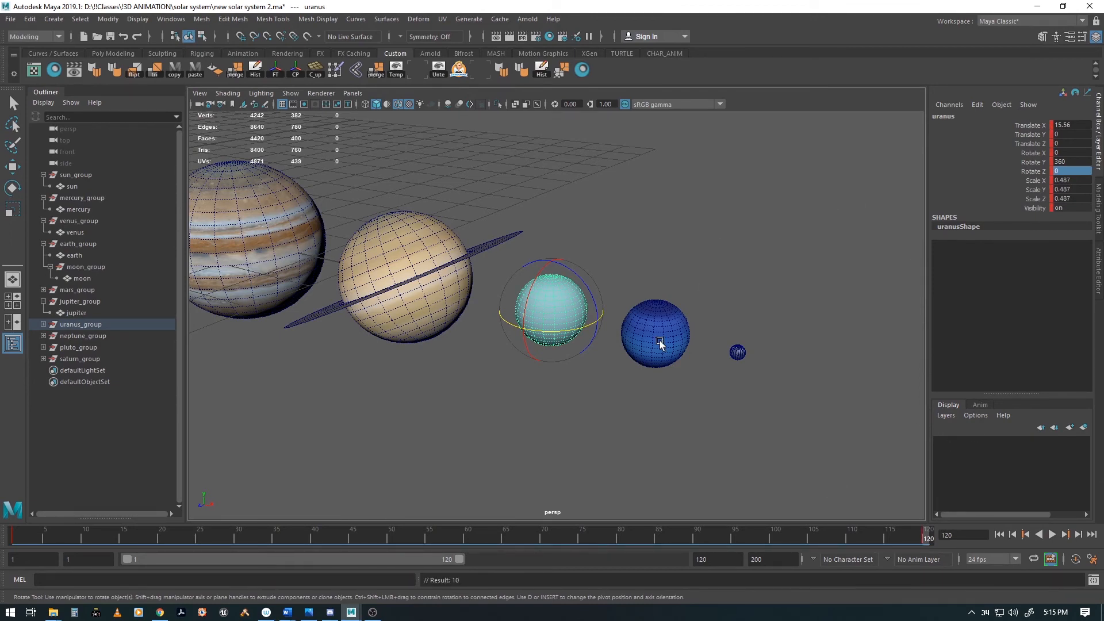
Select neptune in the viewport and keyframe it at frame 1.
{"action": "left_click", "coordinate": [660, 344]}
{"action": "key", "text": "w"}
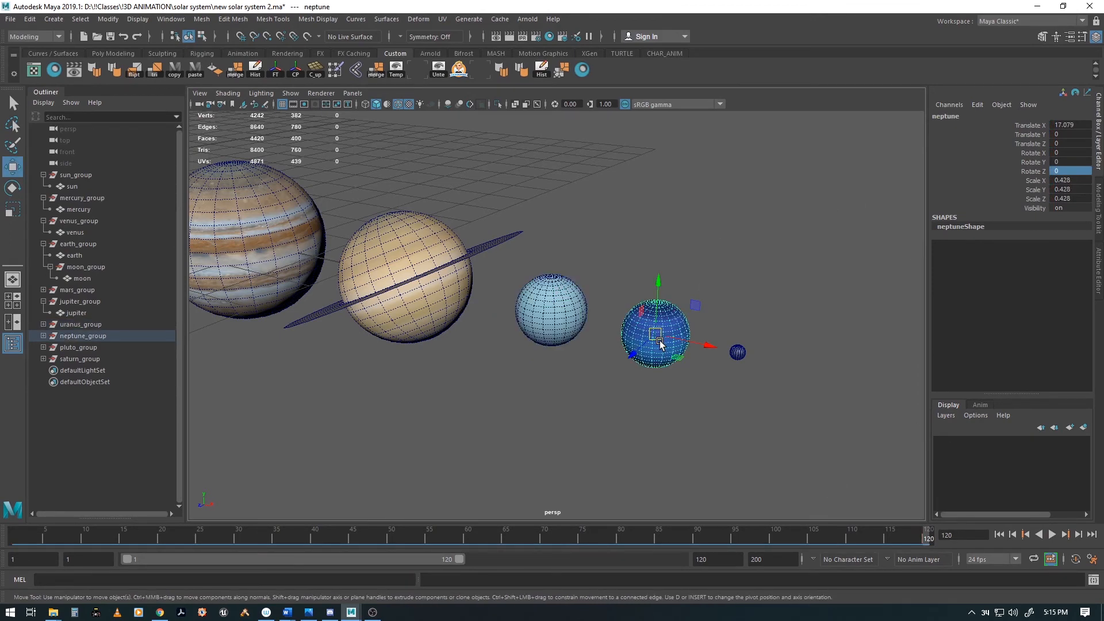
{"action": "left_click", "coordinate": [14, 538]}
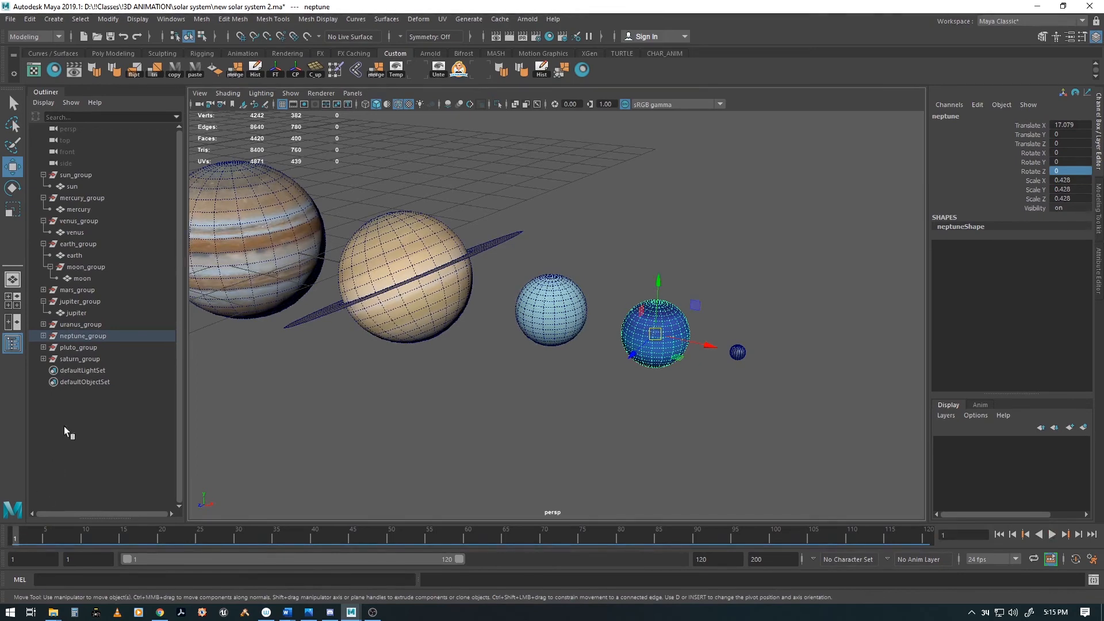
{"action": "key", "text": "s"}
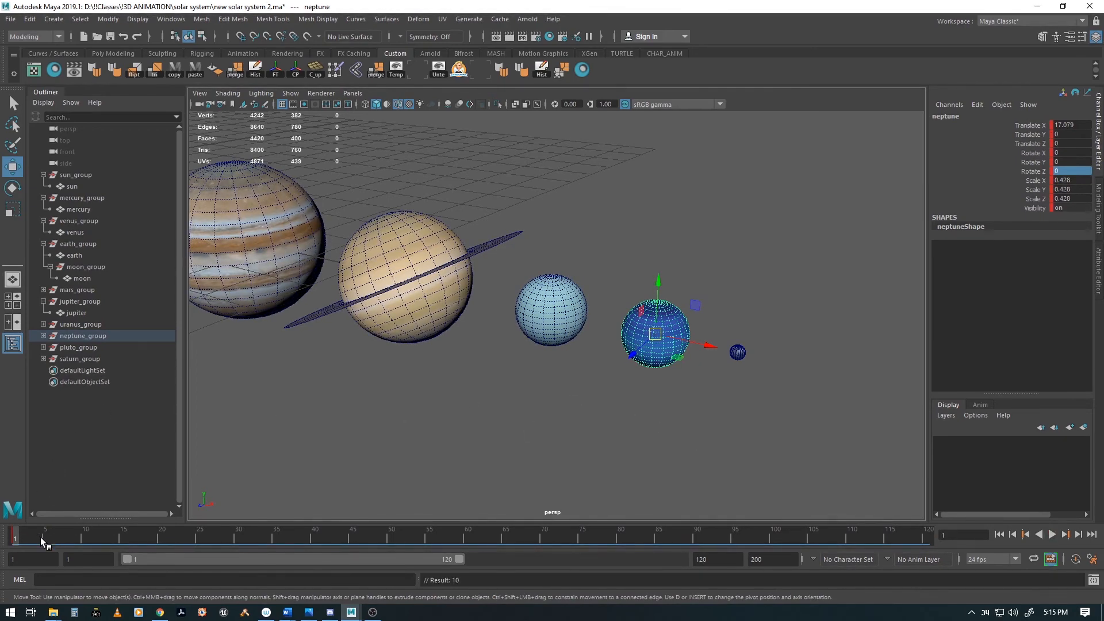
Set neptune's Rotate Y to 360 at frame 120 and keyframe it.
{"action": "mouse_move", "coordinate": [40, 538]}
{"action": "left_mouse_down"}
{"action": "mouse_move", "coordinate": [868, 549]}
{"action": "mouse_move", "coordinate": [949, 540]}
{"action": "left_mouse_up"}
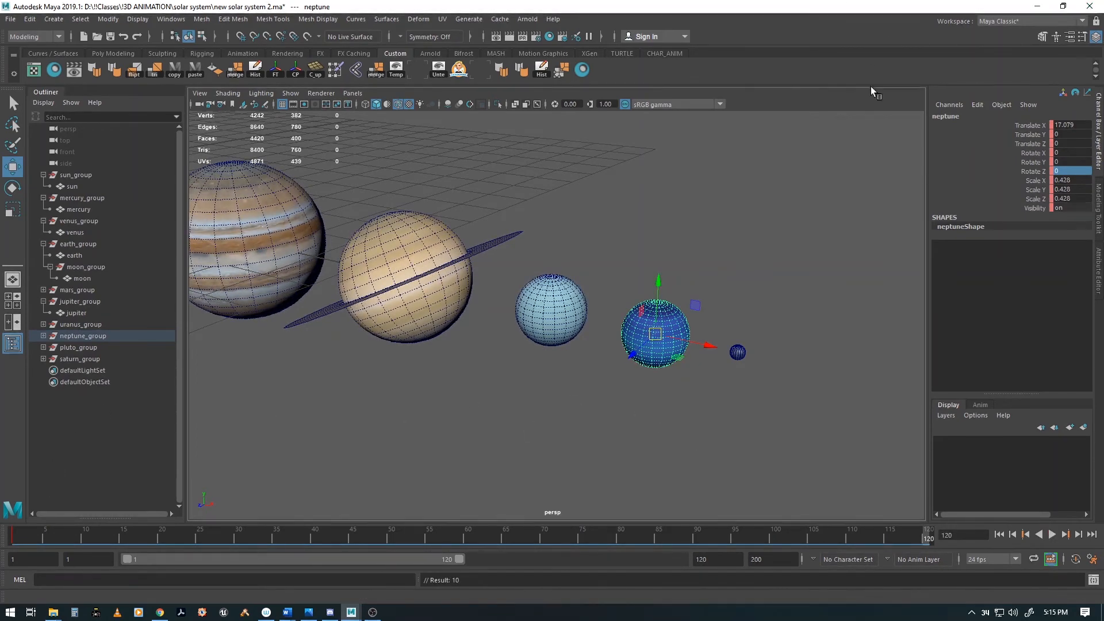
{"action": "left_click", "coordinate": [1073, 163]}
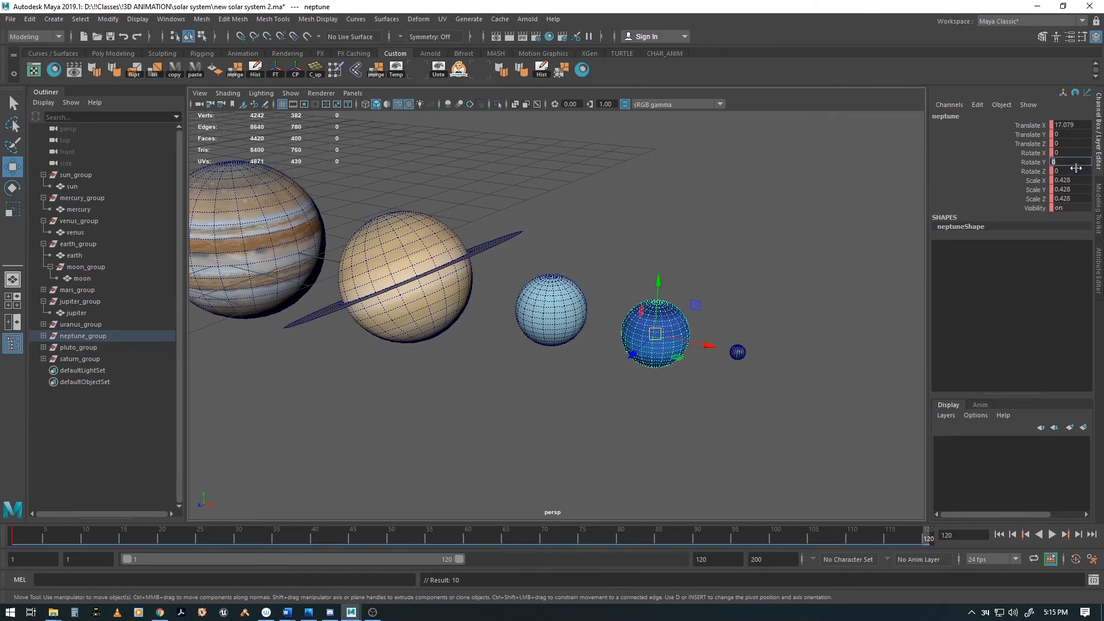
{"action": "type", "text": "360"}
{"action": "key", "text": "Tab"}
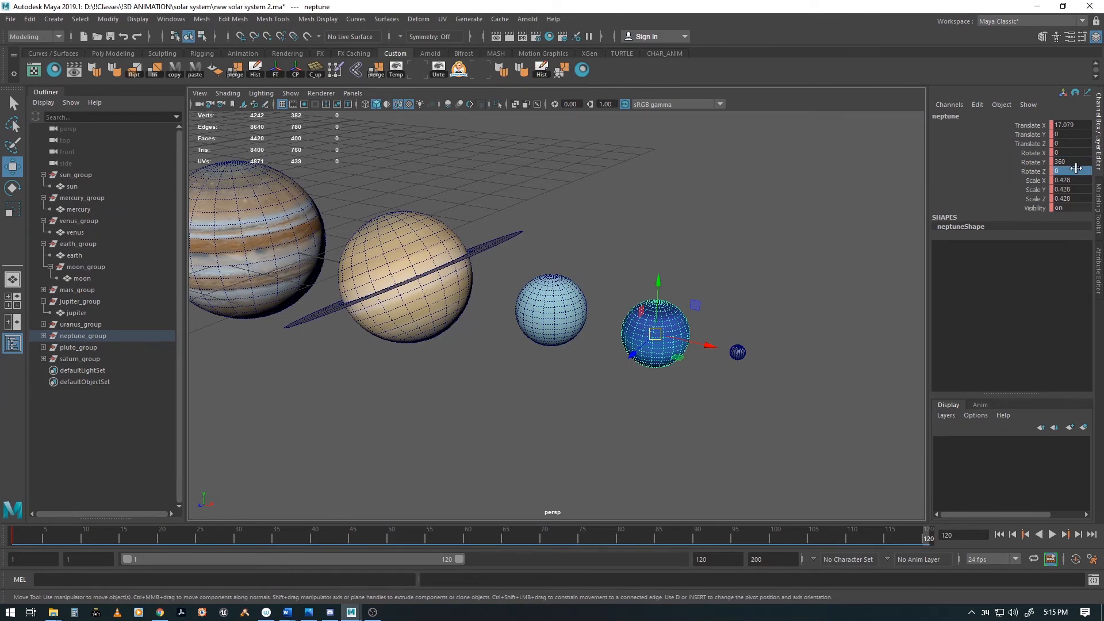
{"action": "key", "text": "s"}
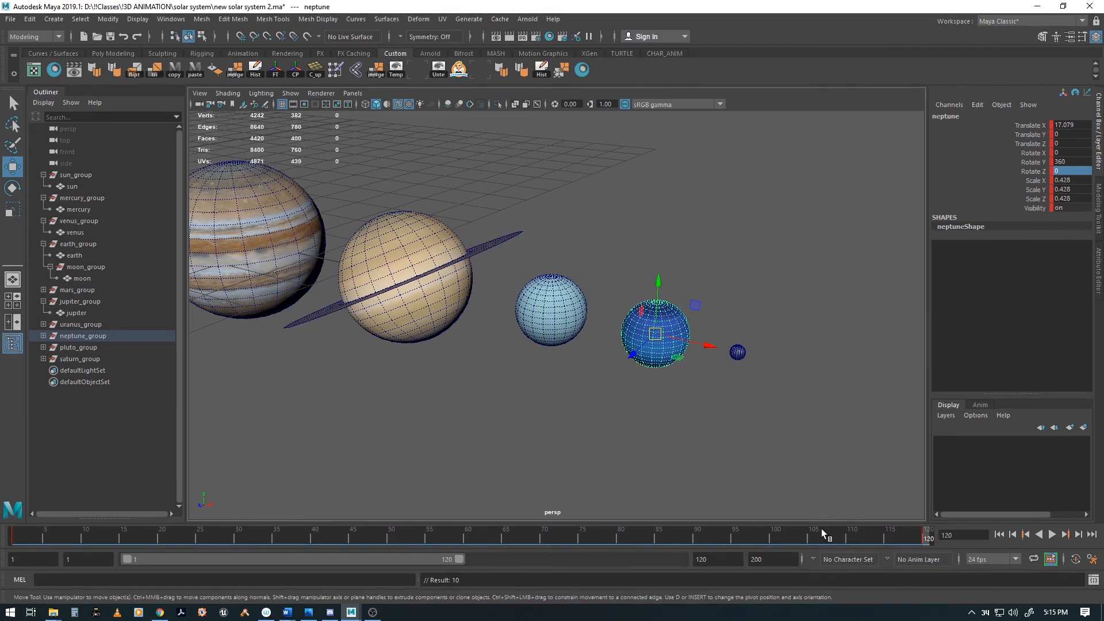
Select pluto in the viewport and keyframe it at frame 1.
{"action": "left_click", "coordinate": [735, 354]}
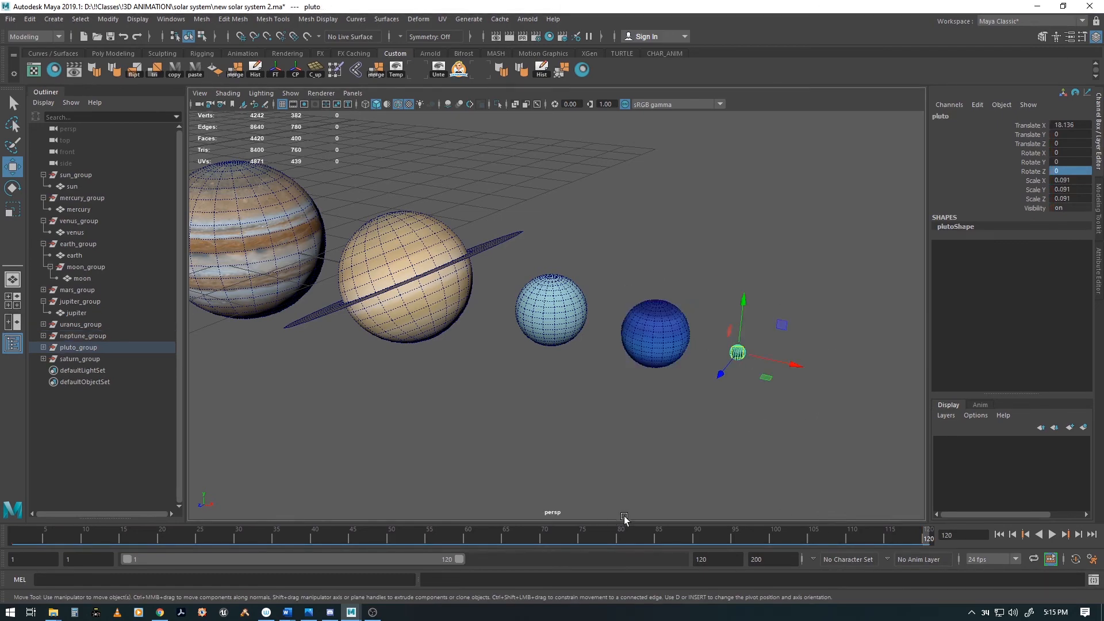
{"action": "key", "text": "alt+v"}
{"action": "key", "text": "alt+v"}
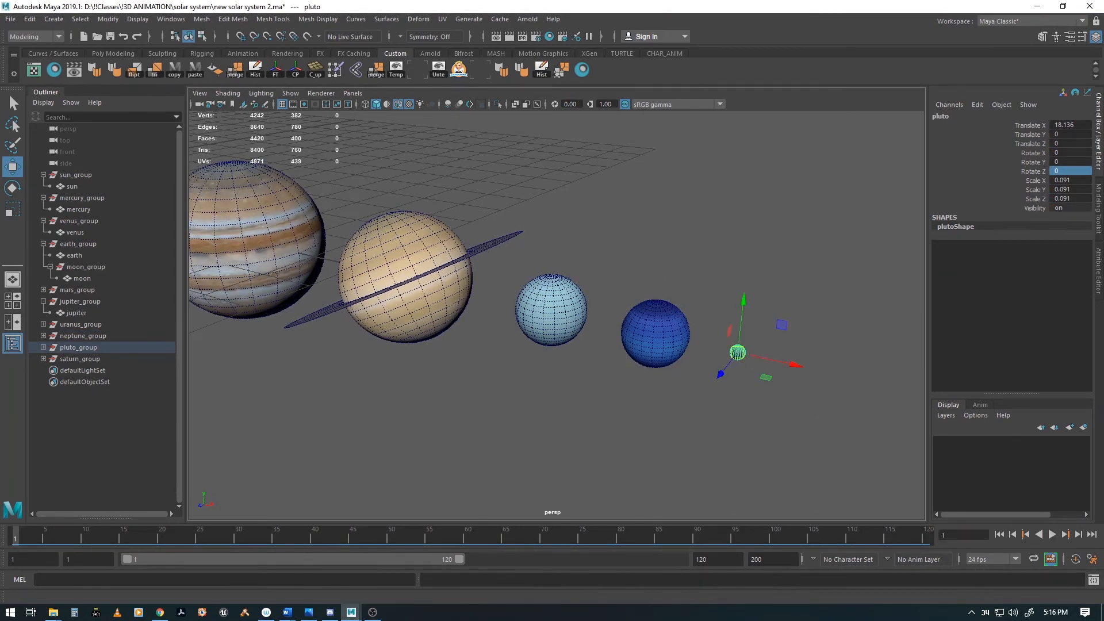
{"action": "key", "text": "s"}
Set pluto's Rotate Y to 360 at frame 120, keyframe it, then return to frame 1.
{"action": "left_click_drag", "start_coordinate": [769, 536], "coordinate": [984, 542]}
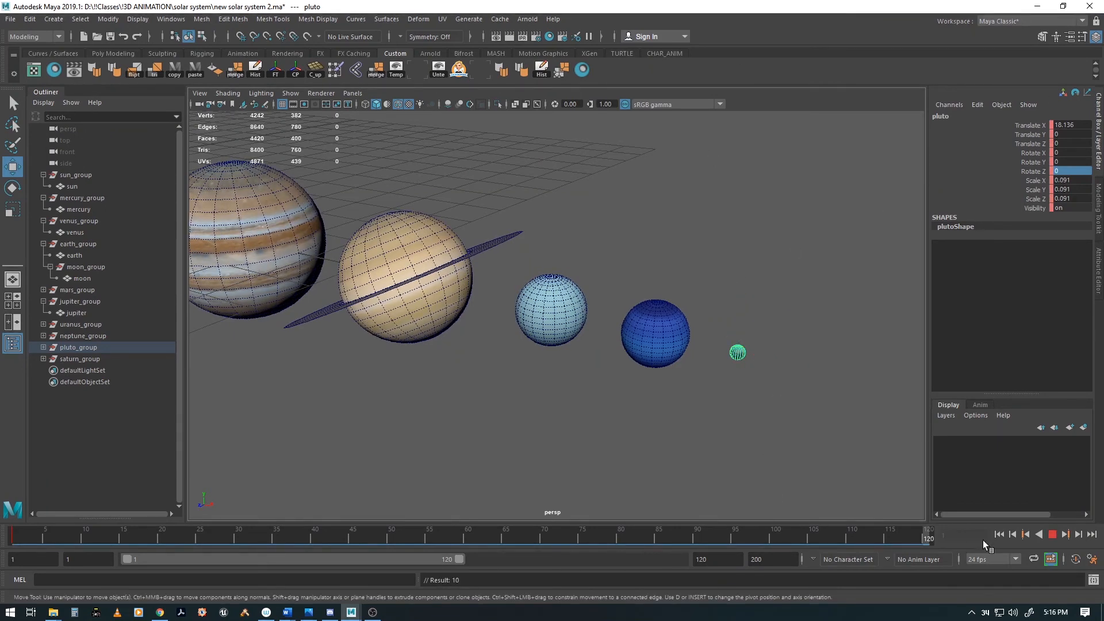
{"action": "left_click", "coordinate": [1068, 164]}
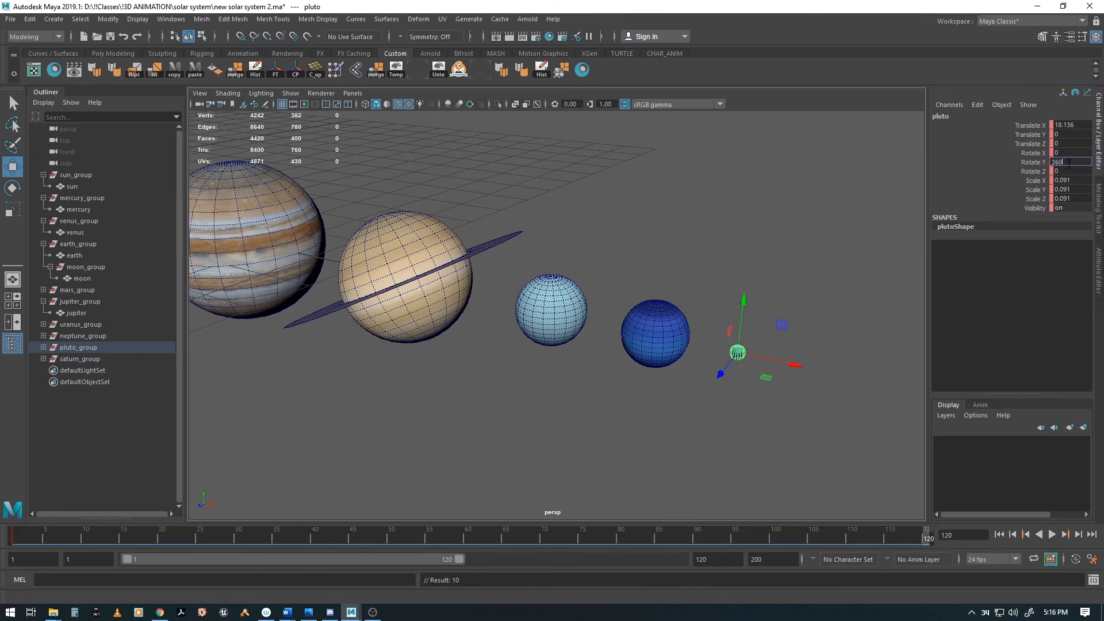
{"action": "key", "text": "Tab"}
{"action": "key", "text": "Return"}
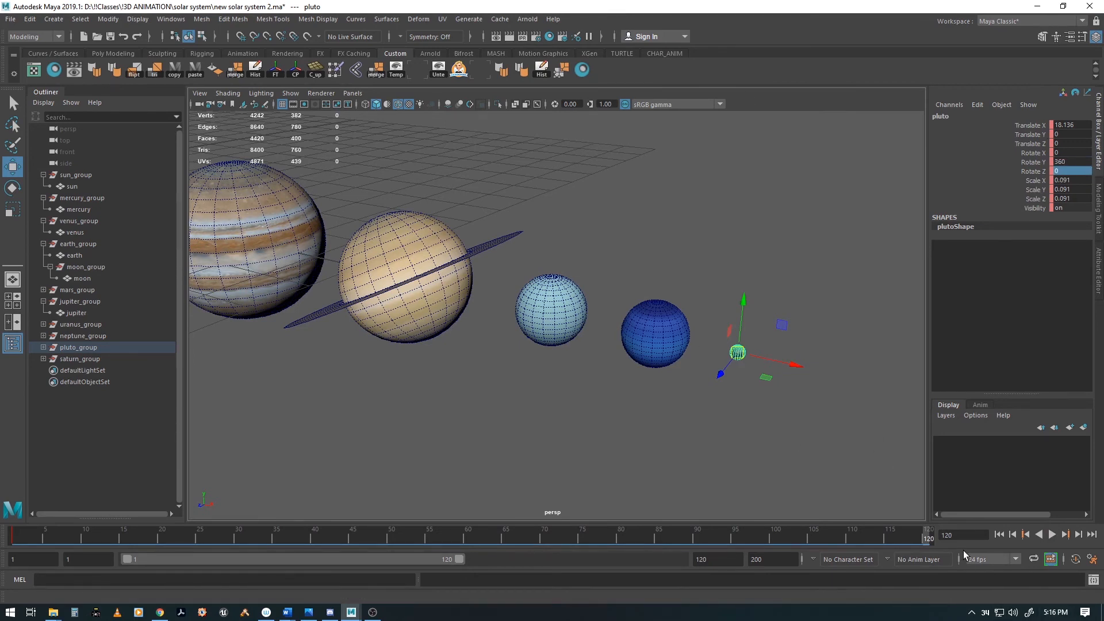
{"action": "key", "text": "alt+v"}
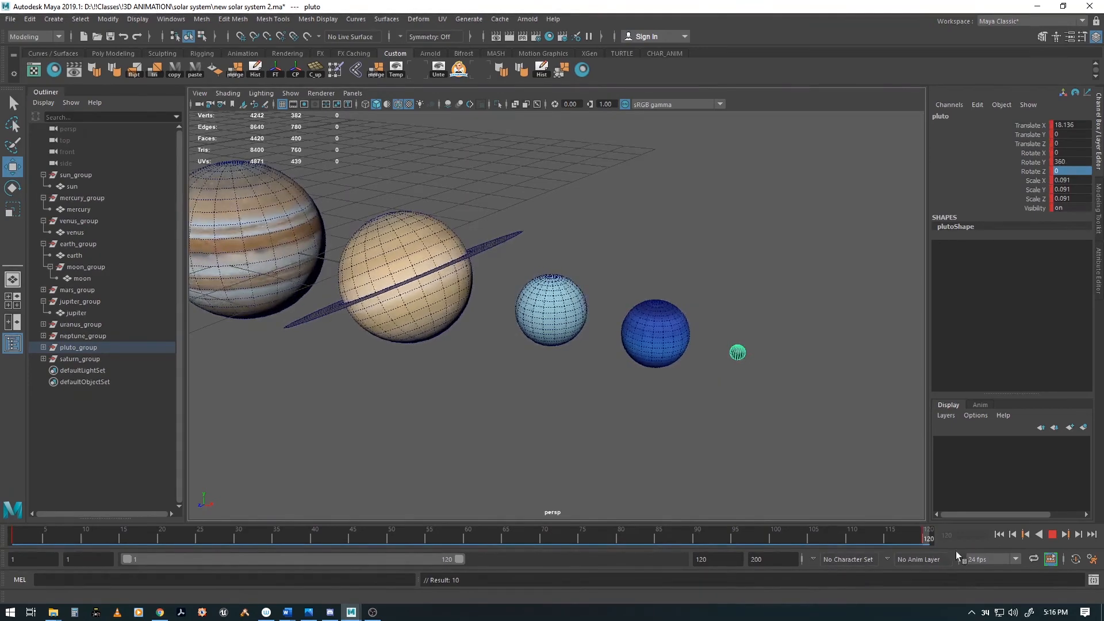
{"action": "left_click", "coordinate": [14, 536]}
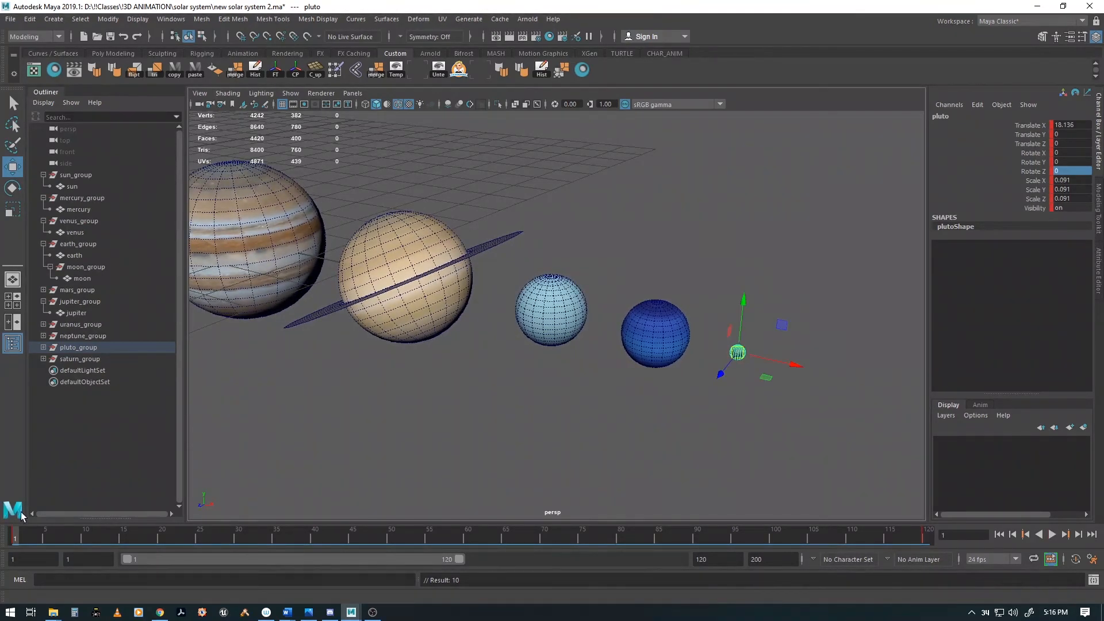
Bring the whole solar system into view and save the scene.
{"action": "scroll", "coordinate": [395, 373], "scroll_direction": "down", "scroll_amount": 4}
{"action": "left_click_drag", "start_coordinate": [395, 372], "coordinate": [502, 422], "text": "alt"}
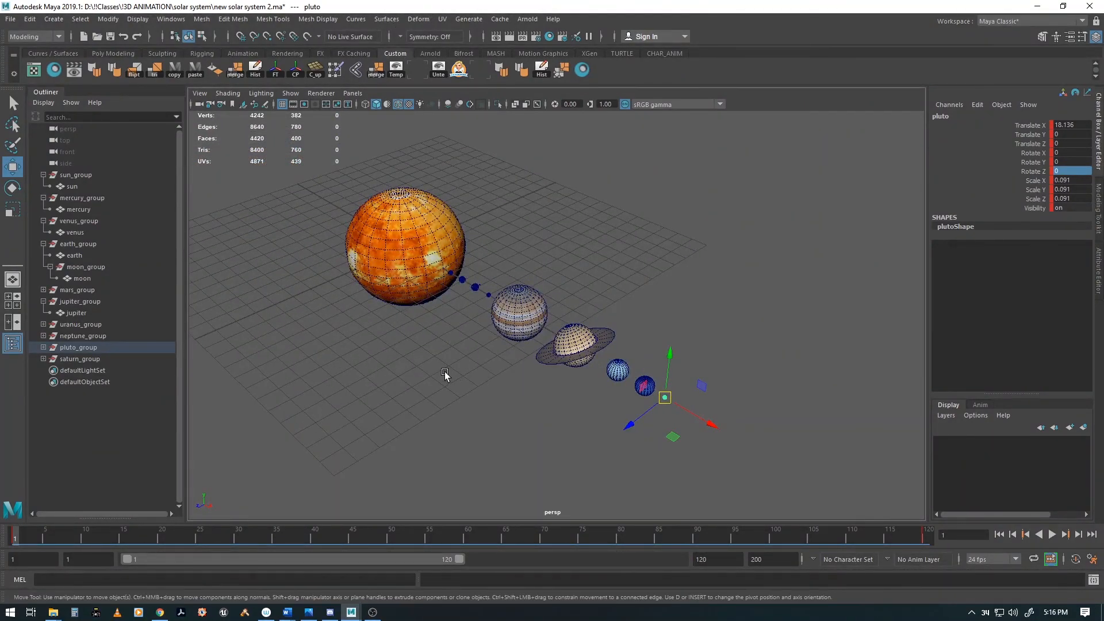
{"action": "key", "text": "ctrl+s"}
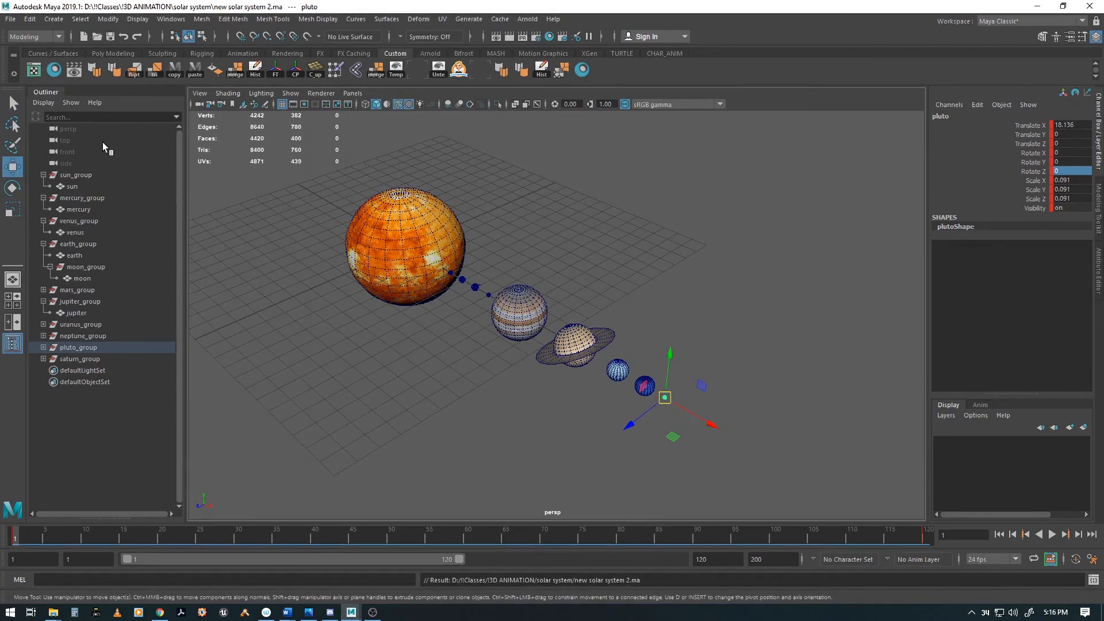
Select mercury_group in the Outliner and keyframe the group at frame 1.
{"action": "left_click", "coordinate": [70, 187]}
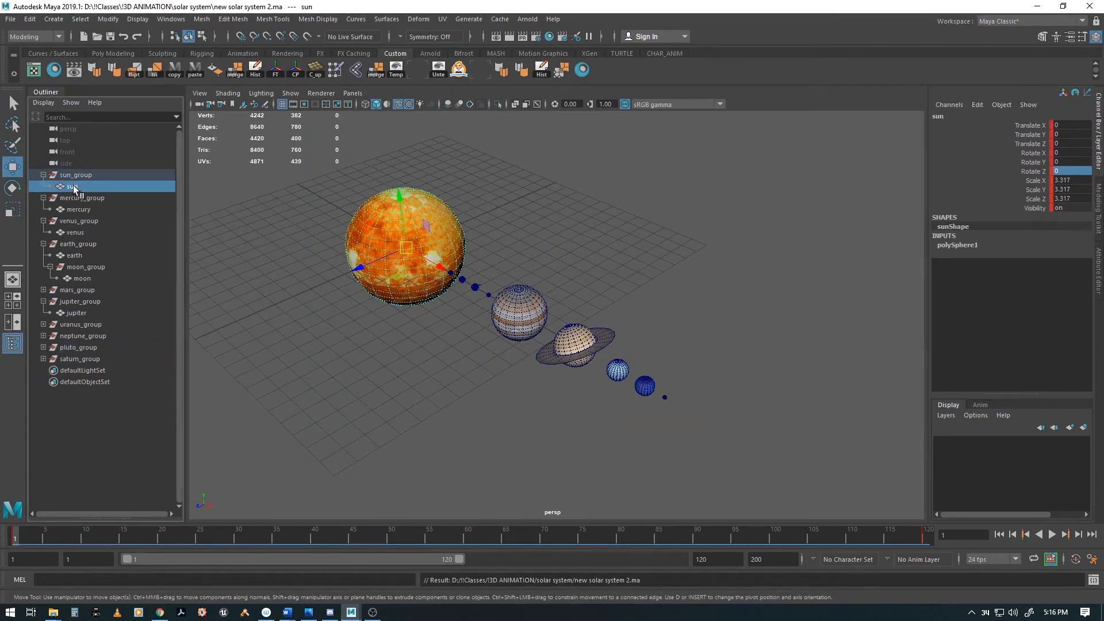
{"action": "left_click_drag", "start_coordinate": [12, 537], "coordinate": [3, 488]}
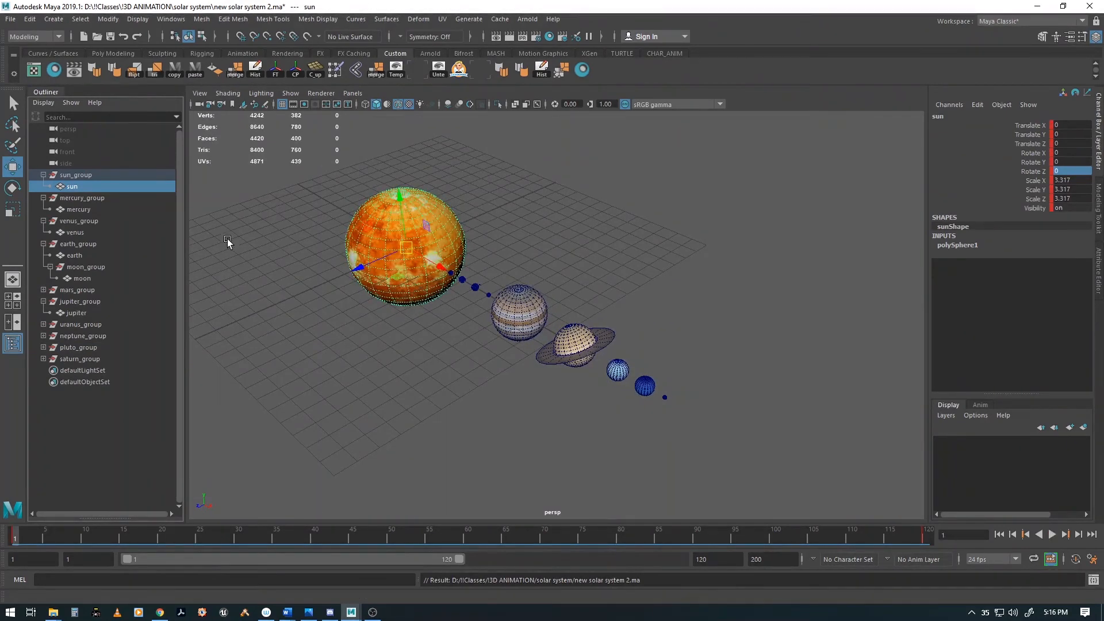
{"action": "left_click", "coordinate": [76, 199]}
{"action": "middle_click_drag", "start_coordinate": [459, 424], "coordinate": [498, 393], "text": "alt"}
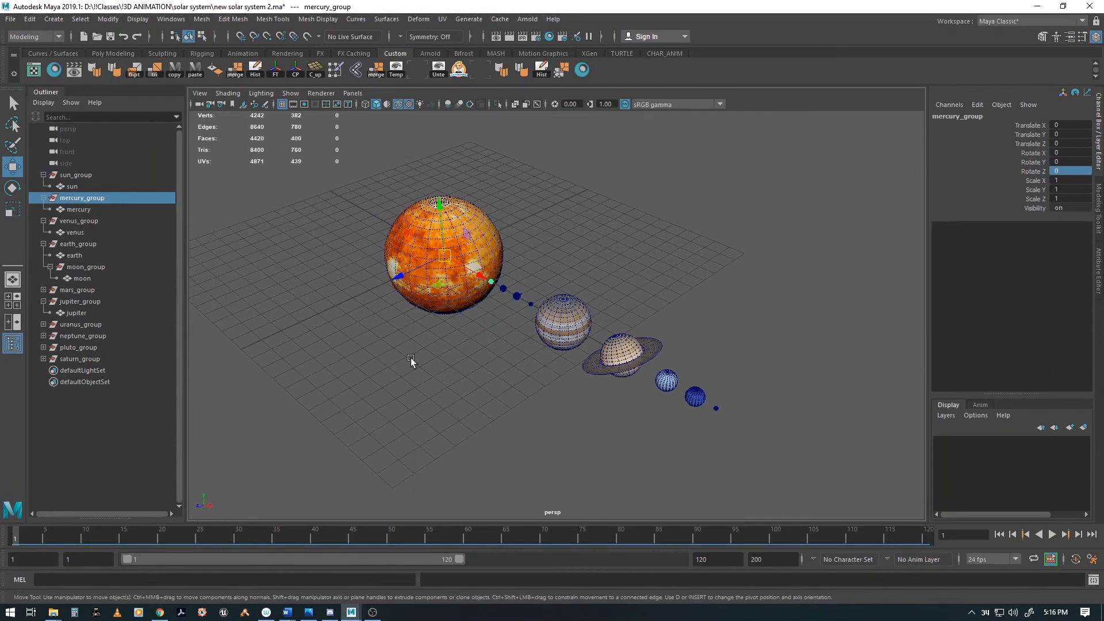
{"action": "key", "text": "s"}
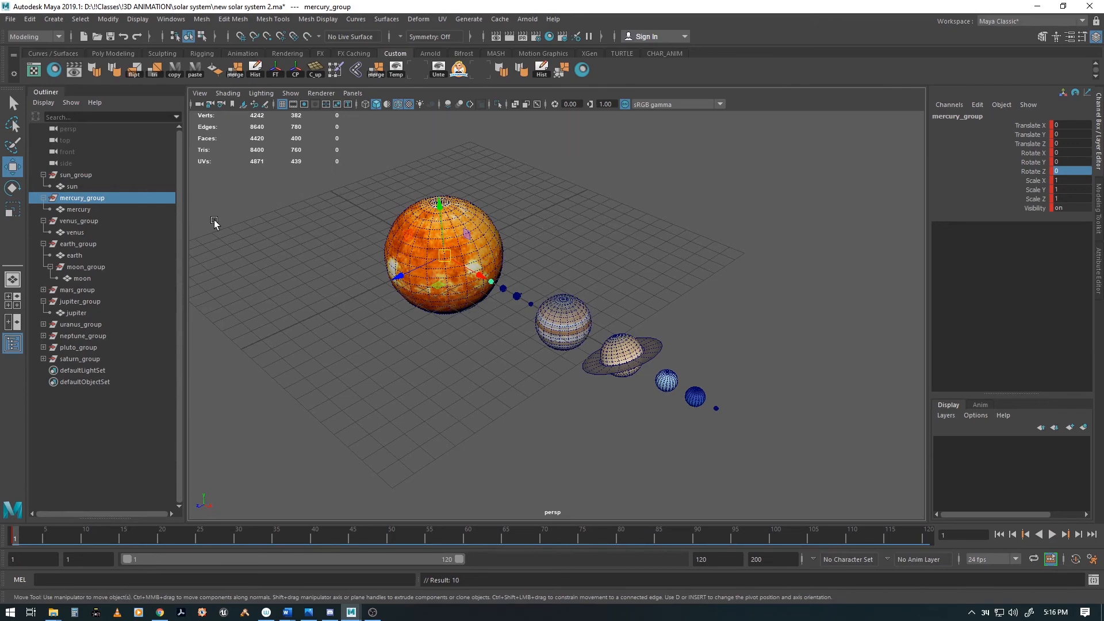
Set mercury_group's Rotate Y to 360 at frame 120, keyframe it, and play back the animation.
{"action": "mouse_move", "coordinate": [26, 536]}
{"action": "left_mouse_down"}
{"action": "mouse_move", "coordinate": [913, 554]}
{"action": "mouse_move", "coordinate": [933, 537]}
{"action": "left_mouse_up"}
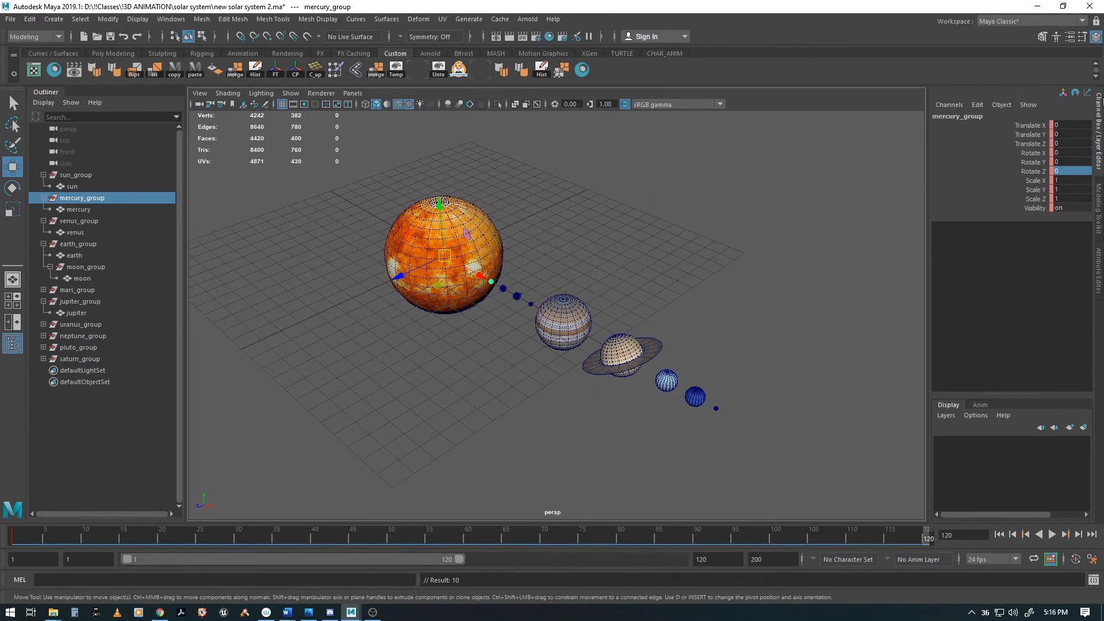
{"action": "double_click", "coordinate": [1063, 162]}
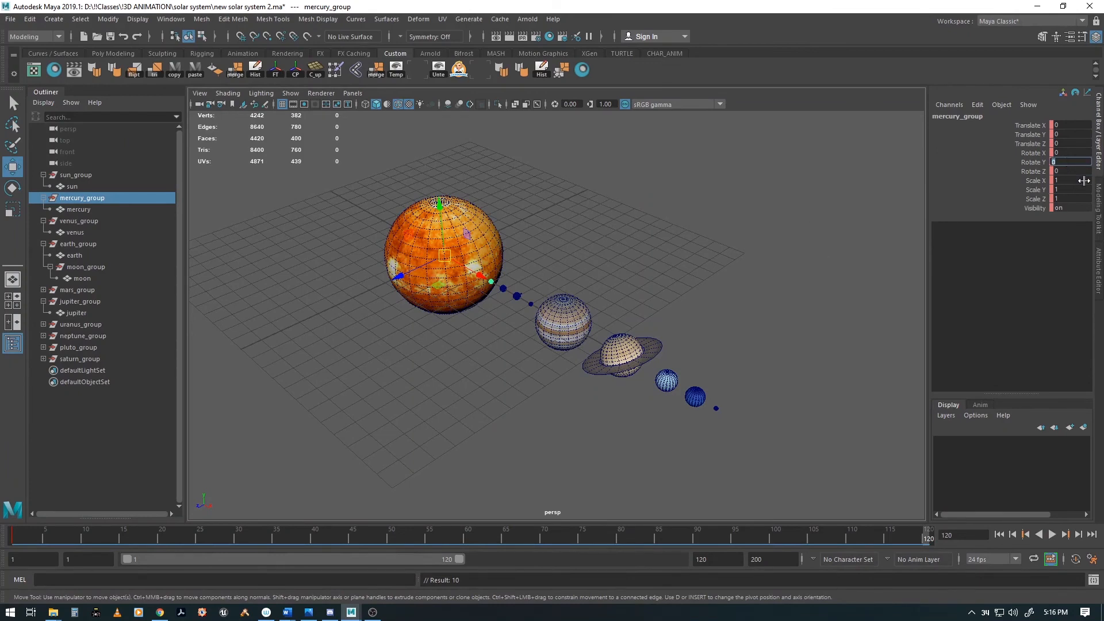
{"action": "key", "text": "Tab"}
{"action": "key", "text": "Return"}
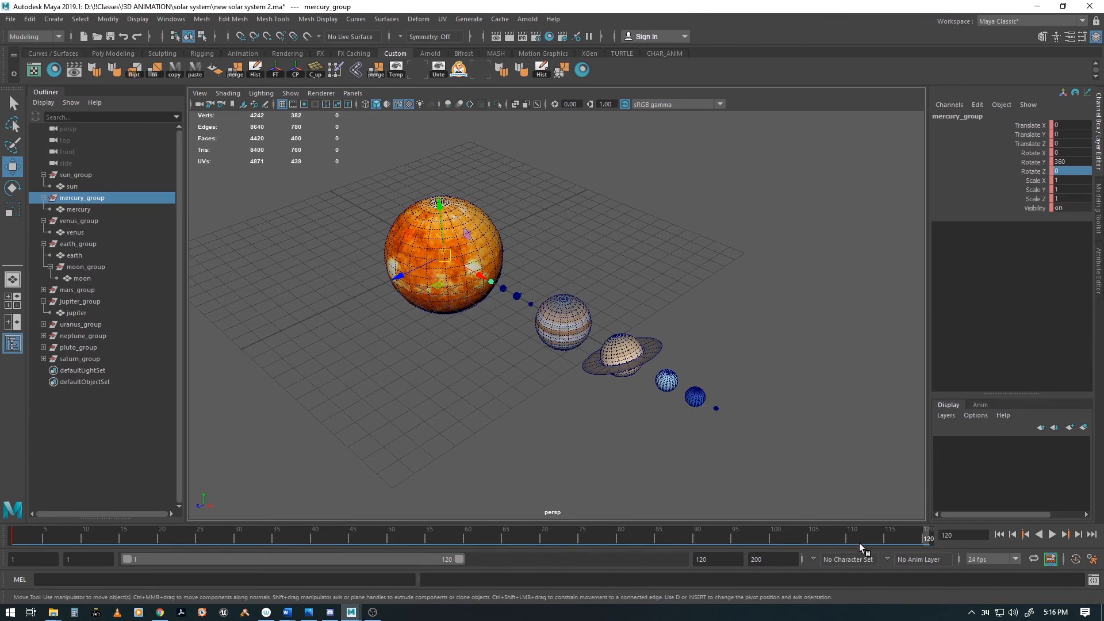
{"action": "key", "text": "s"}
{"action": "key", "text": "alt+v"}
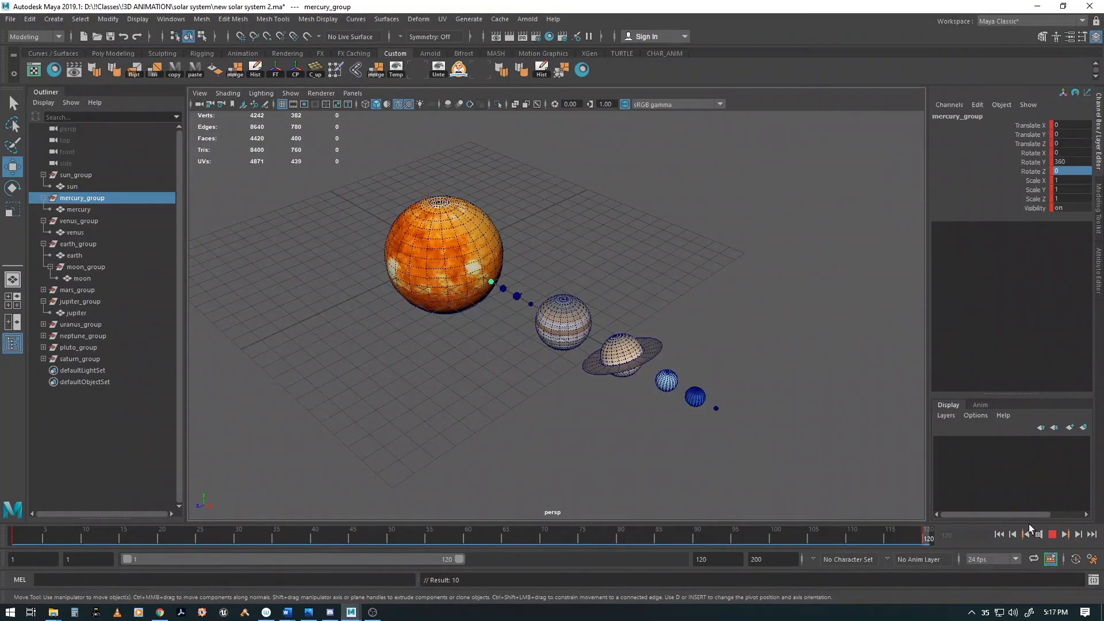
{"action": "left_click", "coordinate": [1052, 534]}
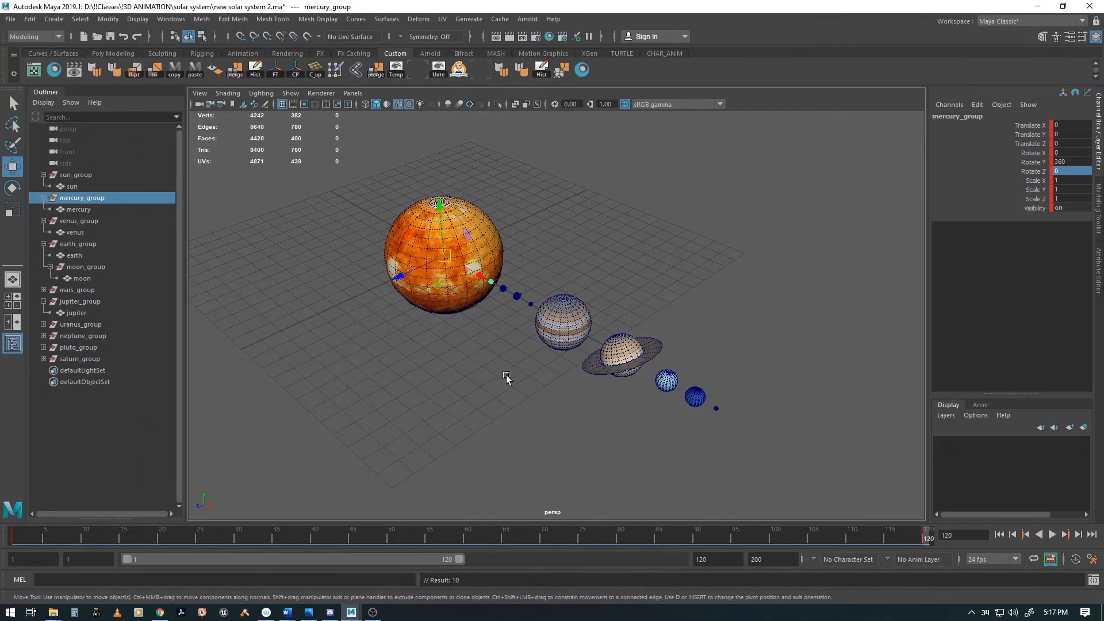
Select venus_group in the Outliner and keyframe the group at frame 1.
{"action": "left_click_drag", "start_coordinate": [491, 385], "coordinate": [489, 371], "text": "alt"}
{"action": "right_click_drag", "start_coordinate": [491, 373], "coordinate": [668, 365], "text": "alt"}
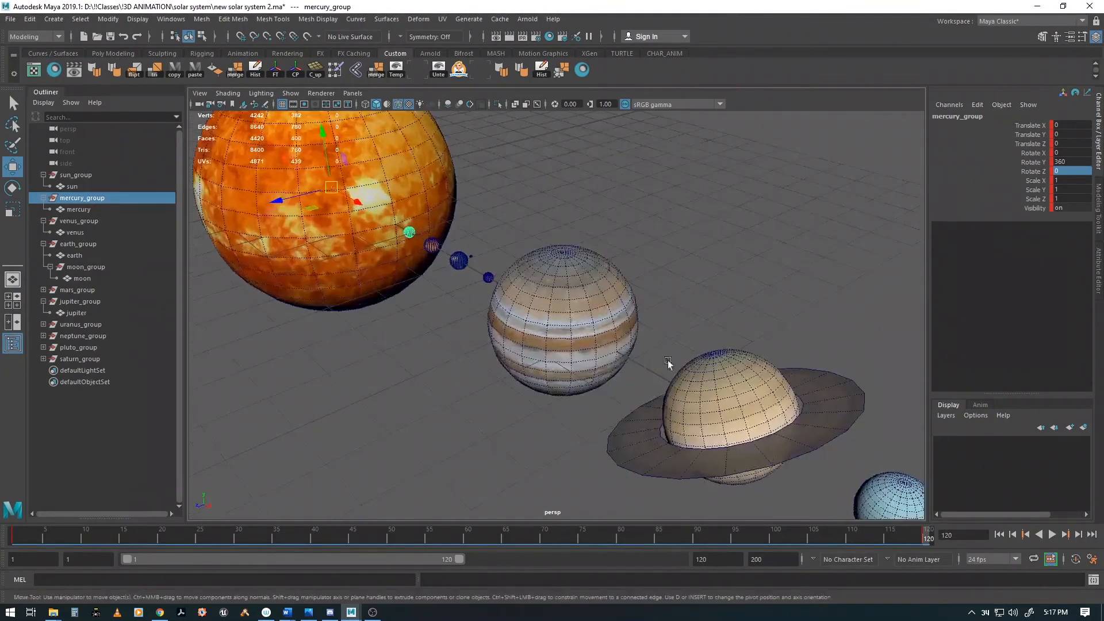
{"action": "middle_click_drag", "start_coordinate": [532, 348], "coordinate": [609, 378], "text": "alt"}
{"action": "left_click_drag", "start_coordinate": [459, 397], "coordinate": [494, 381], "text": "alt"}
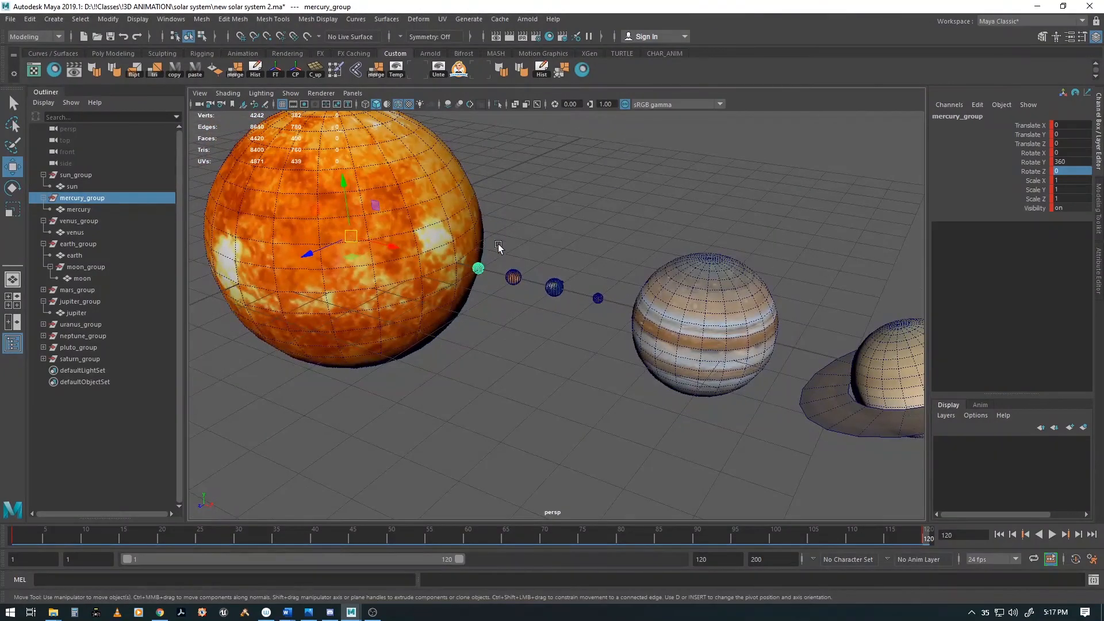
{"action": "left_click", "coordinate": [72, 221]}
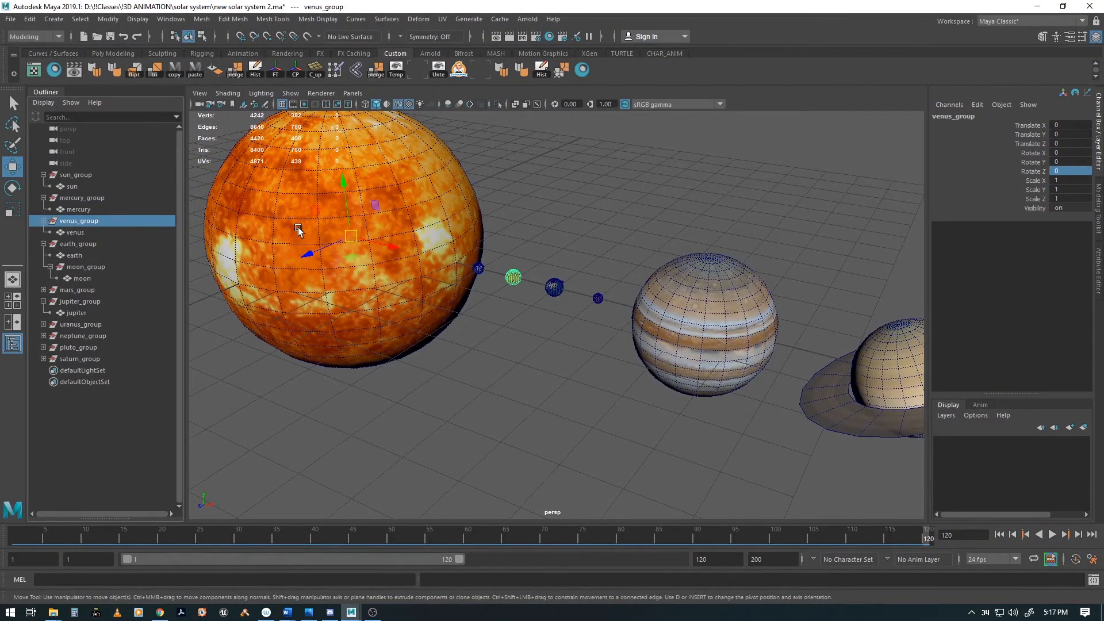
{"action": "left_click_drag", "start_coordinate": [160, 532], "coordinate": [1, 522]}
{"action": "key", "text": "s"}
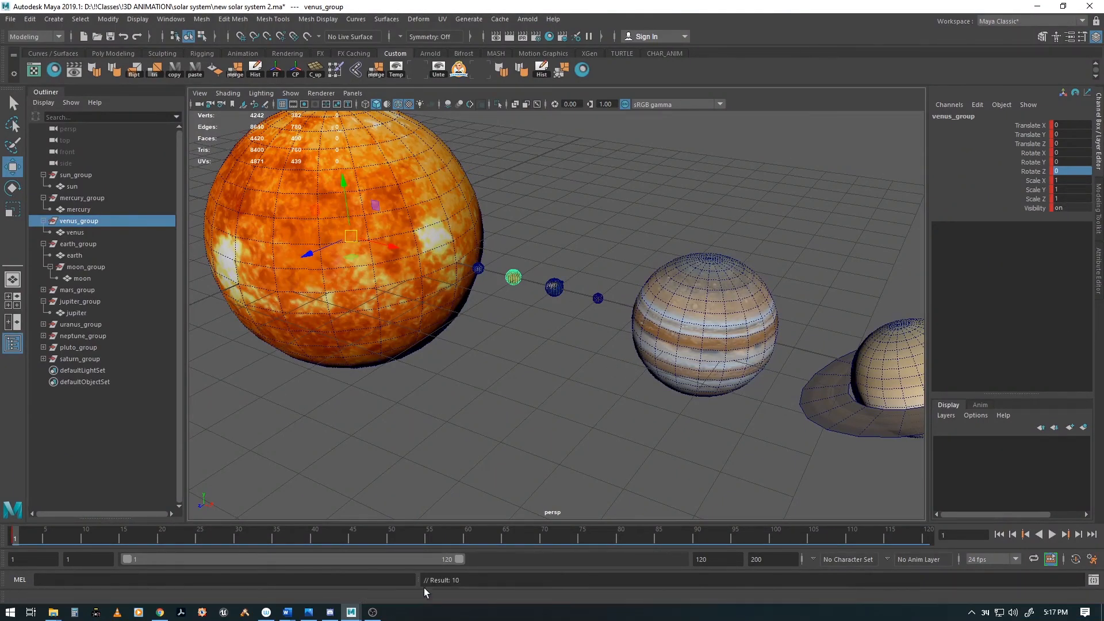
Set venus_group's Rotate Y to 360 at frame 120 and keyframe it.
{"action": "left_click_drag", "start_coordinate": [471, 534], "coordinate": [928, 547]}
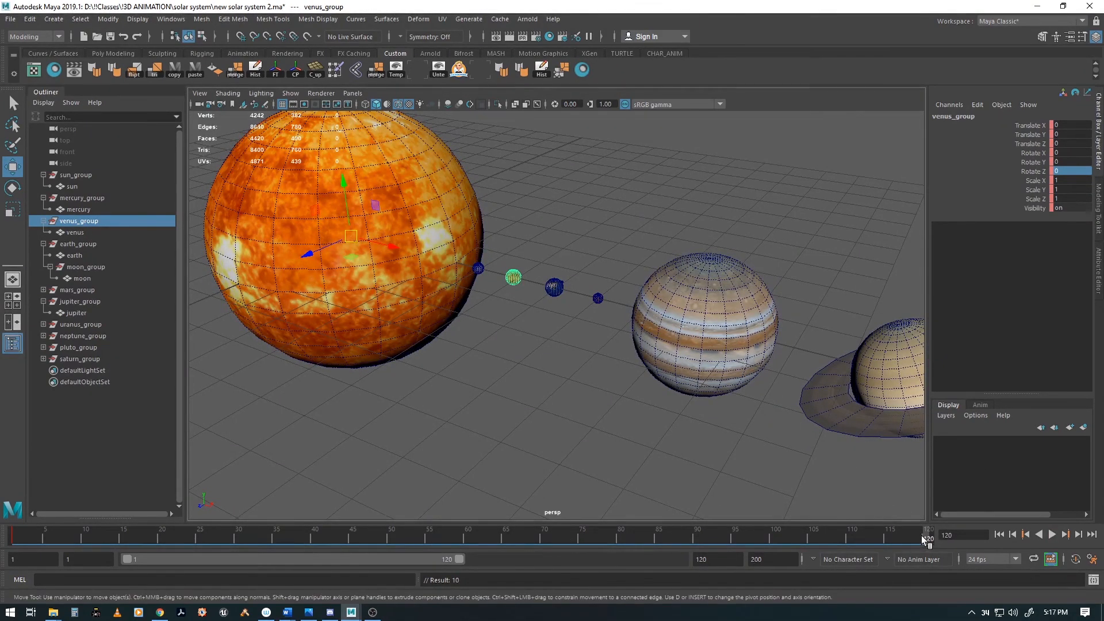
{"action": "left_click", "coordinate": [1070, 162]}
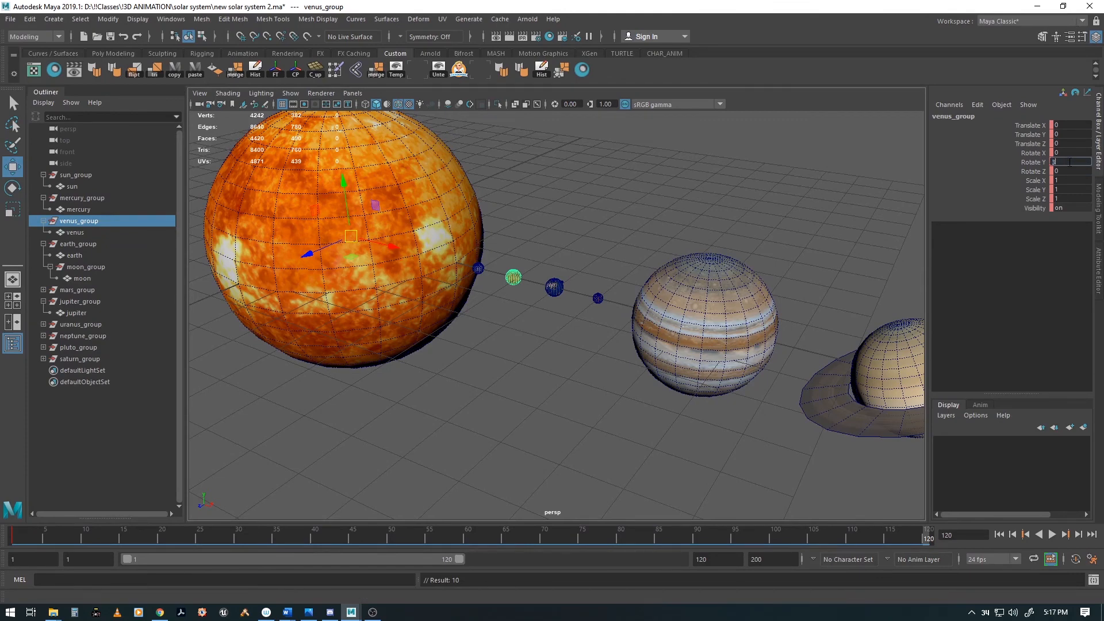
{"action": "key", "text": "Tab"}
{"action": "key", "text": "Return"}
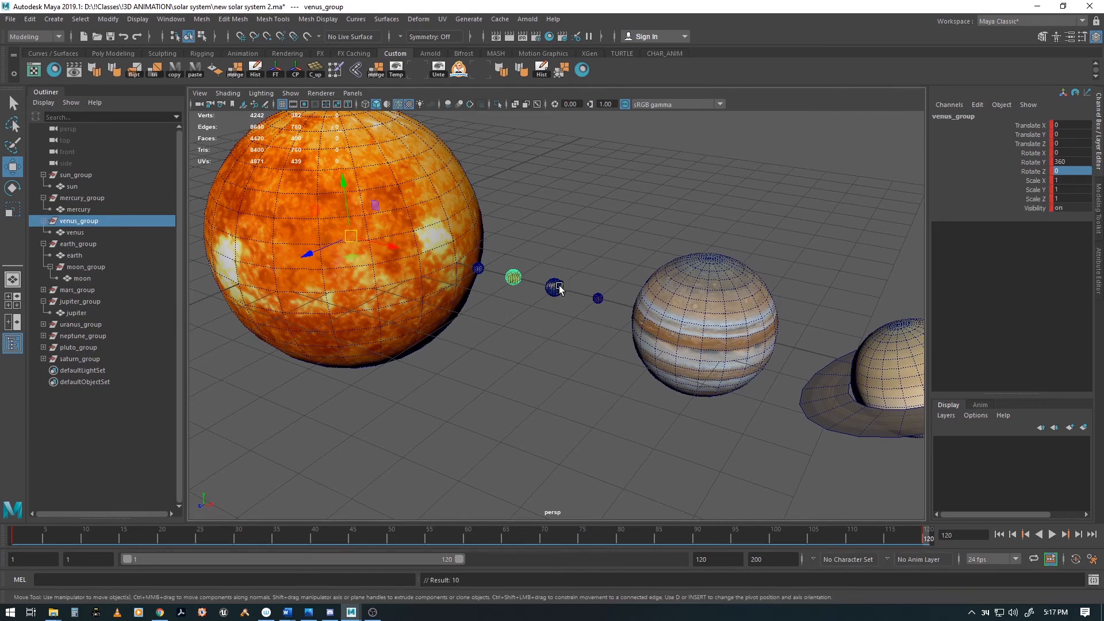
Select earth_group in the Outliner and keyframe the group at frame 1.
{"action": "left_click", "coordinate": [76, 244]}
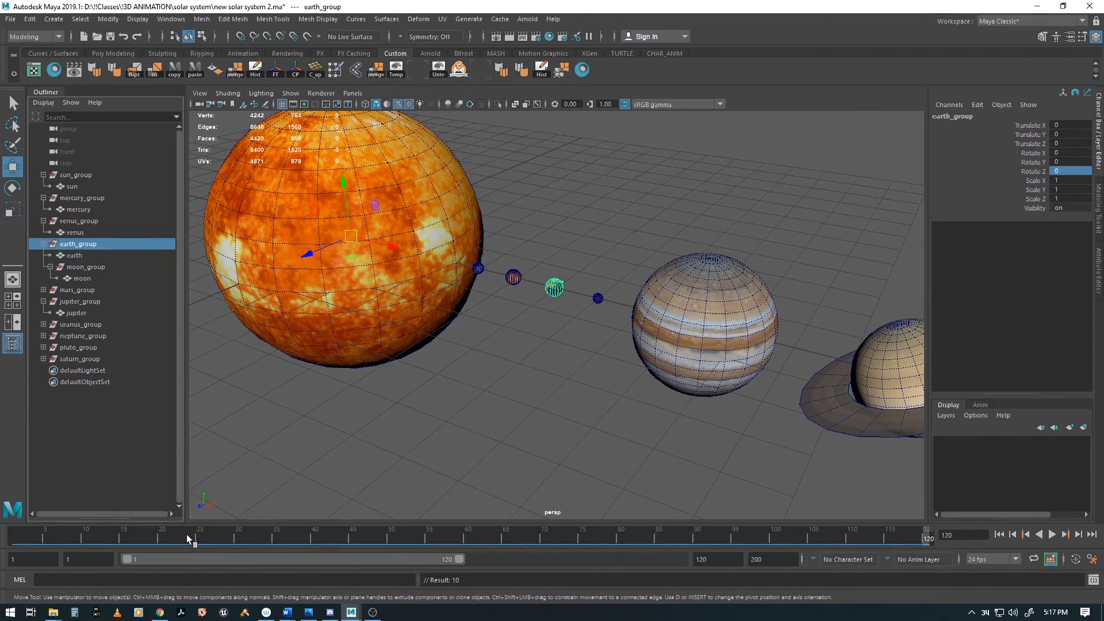
{"action": "left_click_drag", "start_coordinate": [190, 538], "coordinate": [13, 526]}
{"action": "key", "text": "alt+v"}
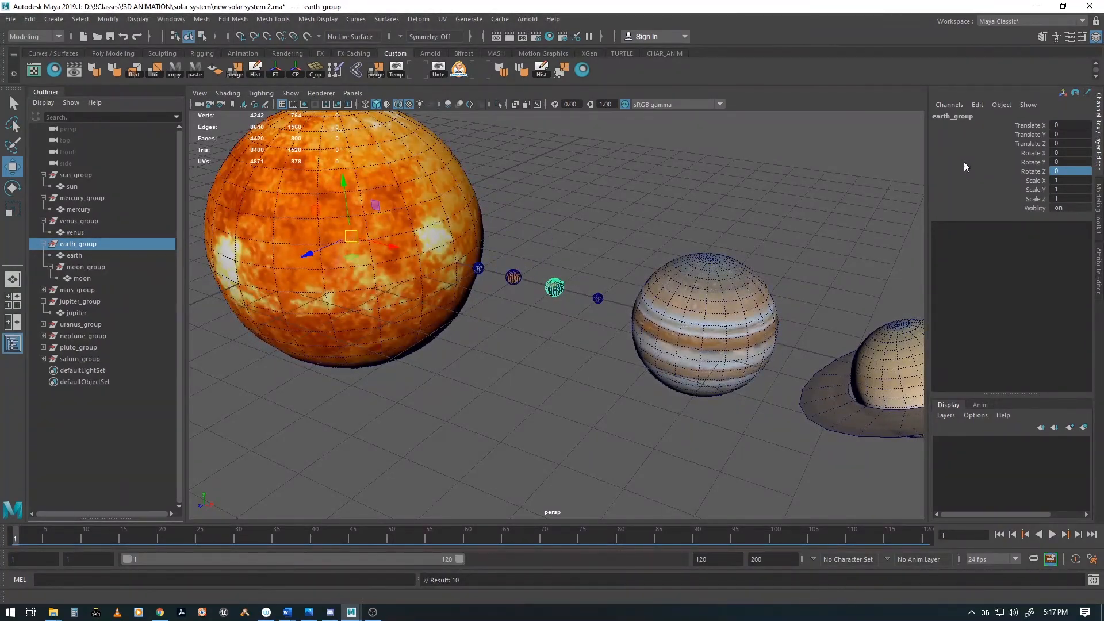
{"action": "key", "text": "s"}
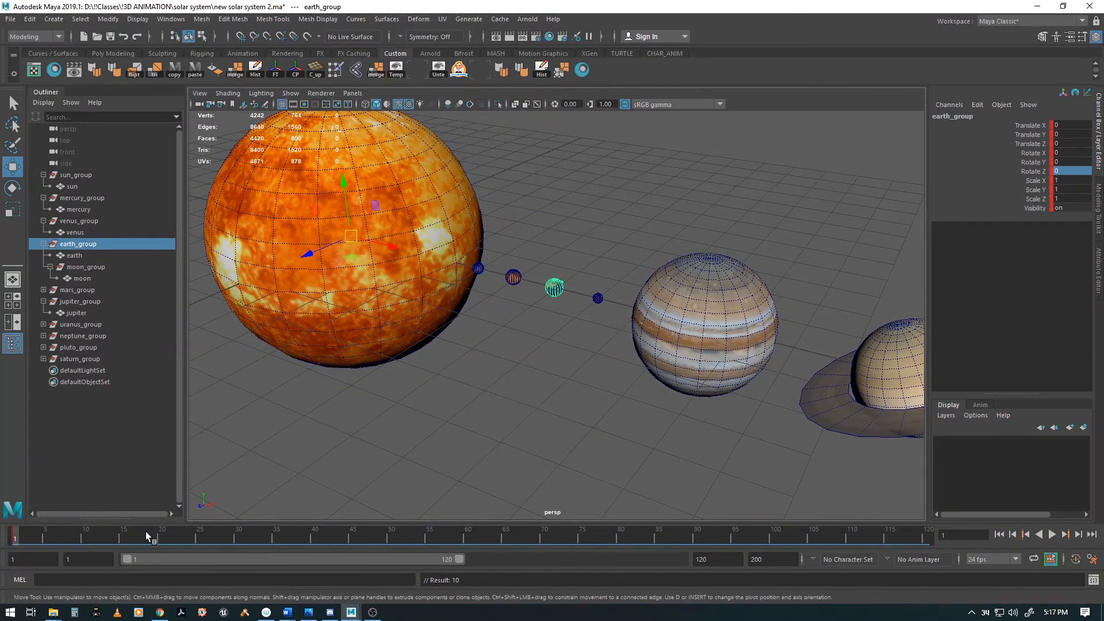
Set earth_group's Rotate Y to 360 at frame 120, keyframe it, and play back the animation from frame 1.
{"action": "key", "text": "alt+v"}
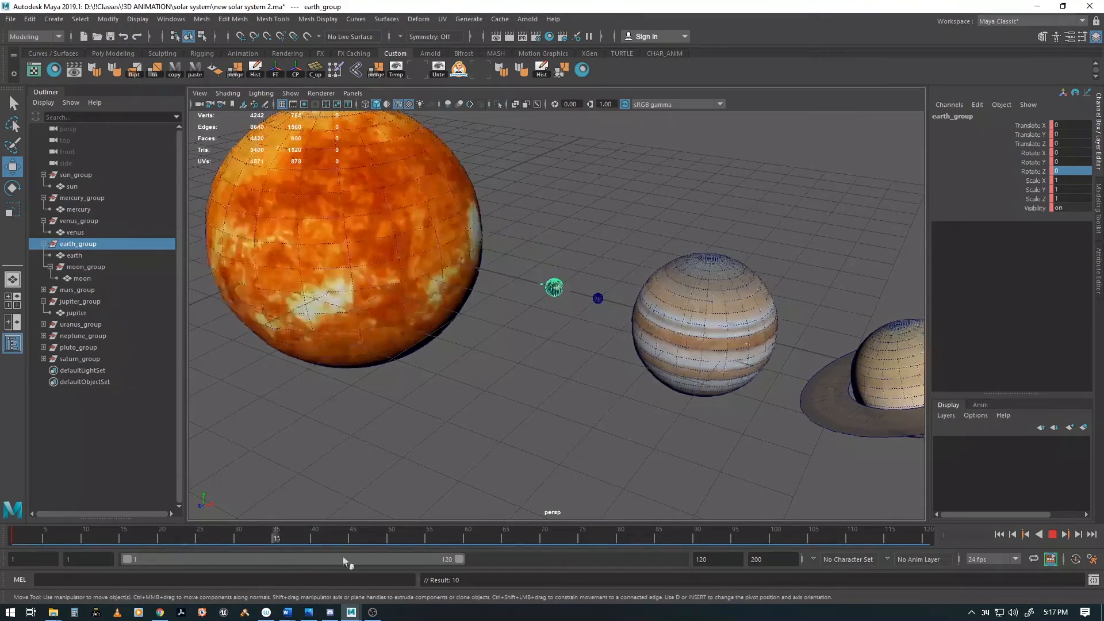
{"action": "key", "text": "alt+v"}
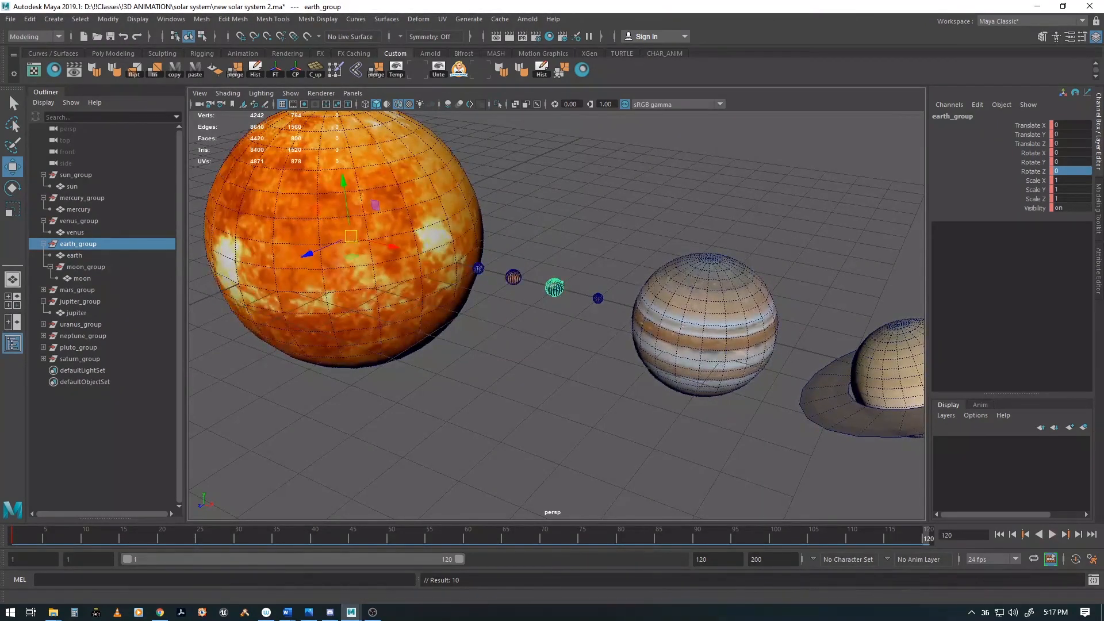
{"action": "left_click", "coordinate": [1075, 162]}
{"action": "double_click", "coordinate": [1075, 162]}
{"action": "type", "text": "360"}
{"action": "key", "text": "Tab"}
{"action": "key", "text": "alt+v"}
{"action": "left_click_drag", "start_coordinate": [259, 539], "coordinate": [1, 536]}
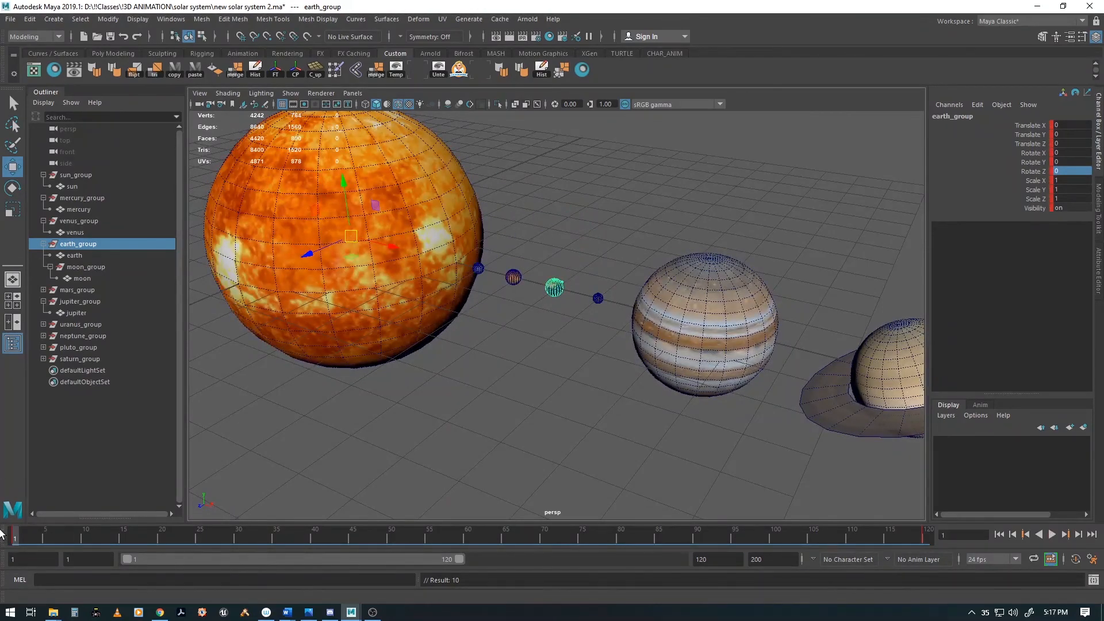
{"action": "key", "text": "a"}
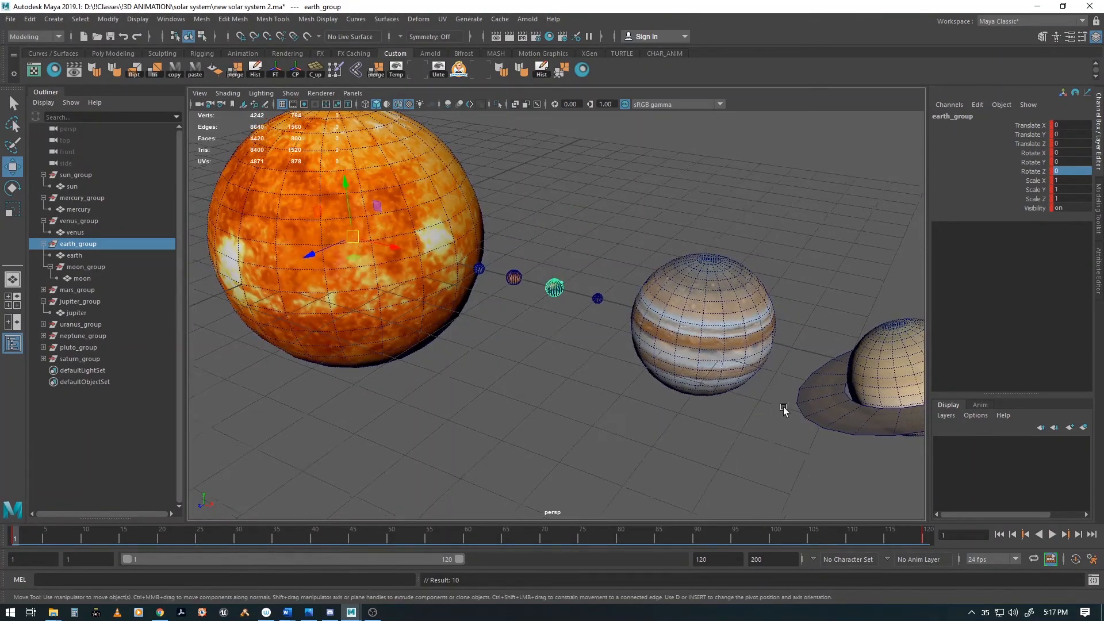
{"action": "key", "text": "alt+v"}
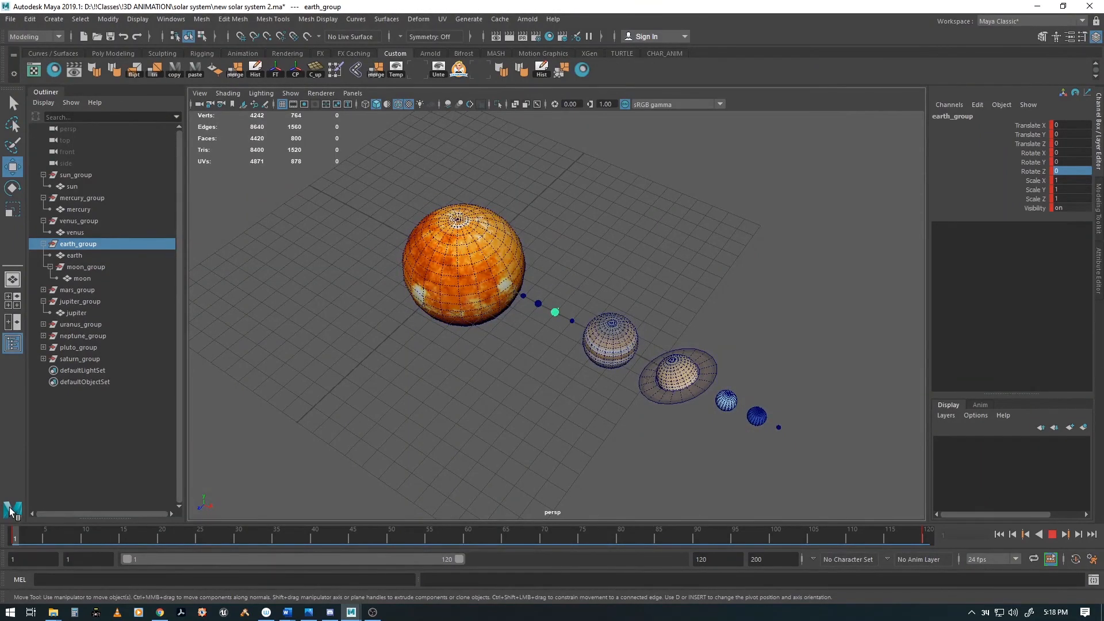
Select mars_group in the Outliner and keyframe the group at frame 1.
{"action": "left_click_drag", "start_coordinate": [357, 394], "coordinate": [264, 380], "text": "alt"}
{"action": "right_click_drag", "start_coordinate": [264, 379], "coordinate": [492, 371], "text": "alt"}
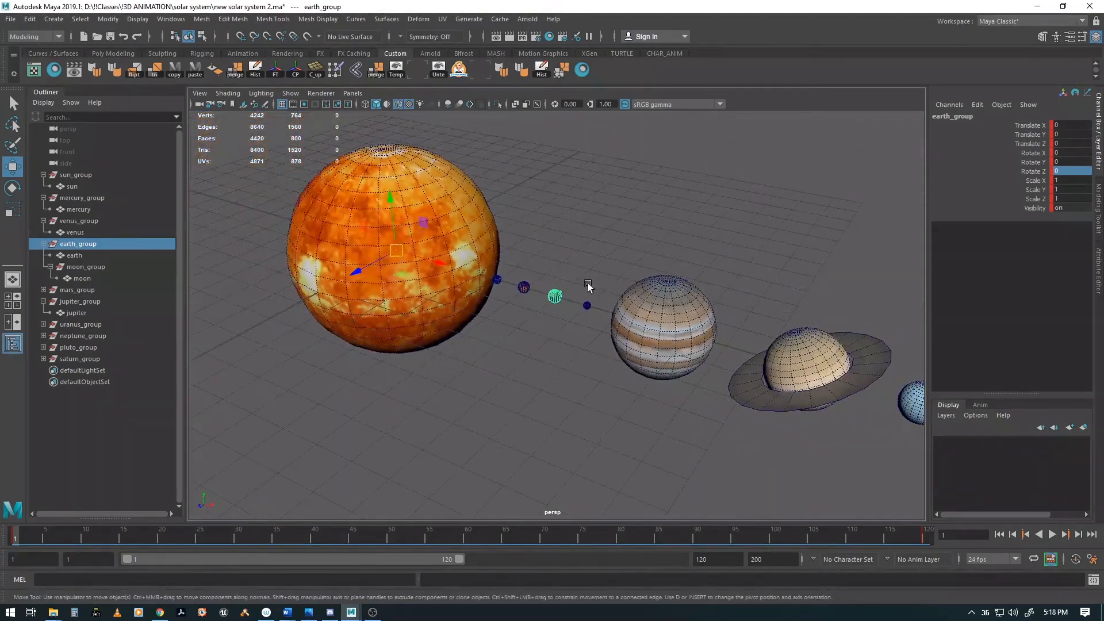
{"action": "left_click", "coordinate": [71, 290]}
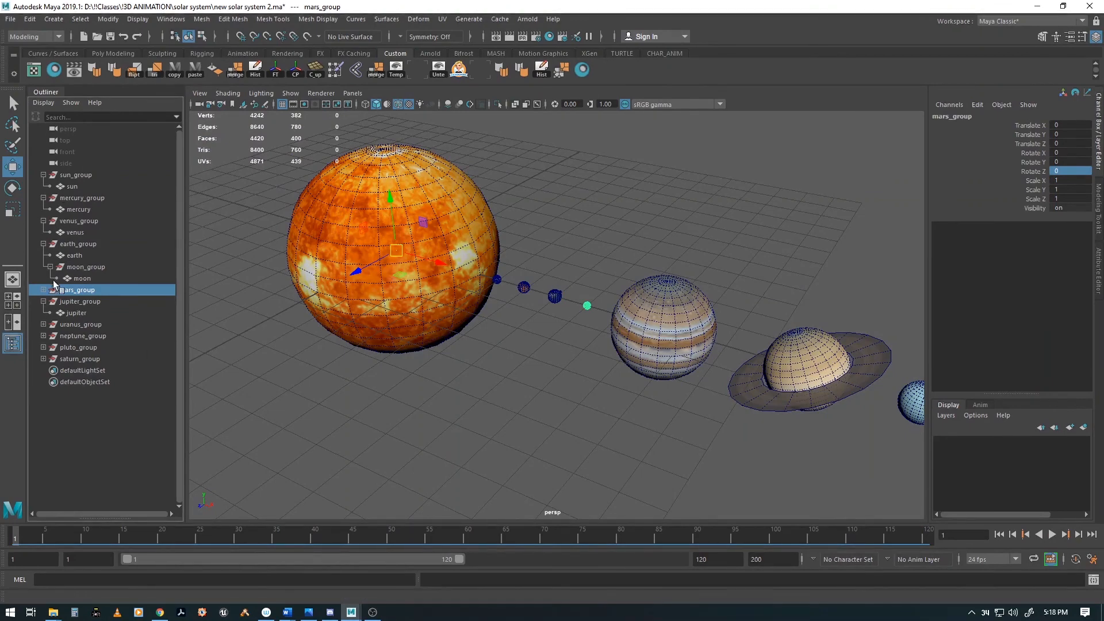
{"action": "left_click", "coordinate": [43, 290]}
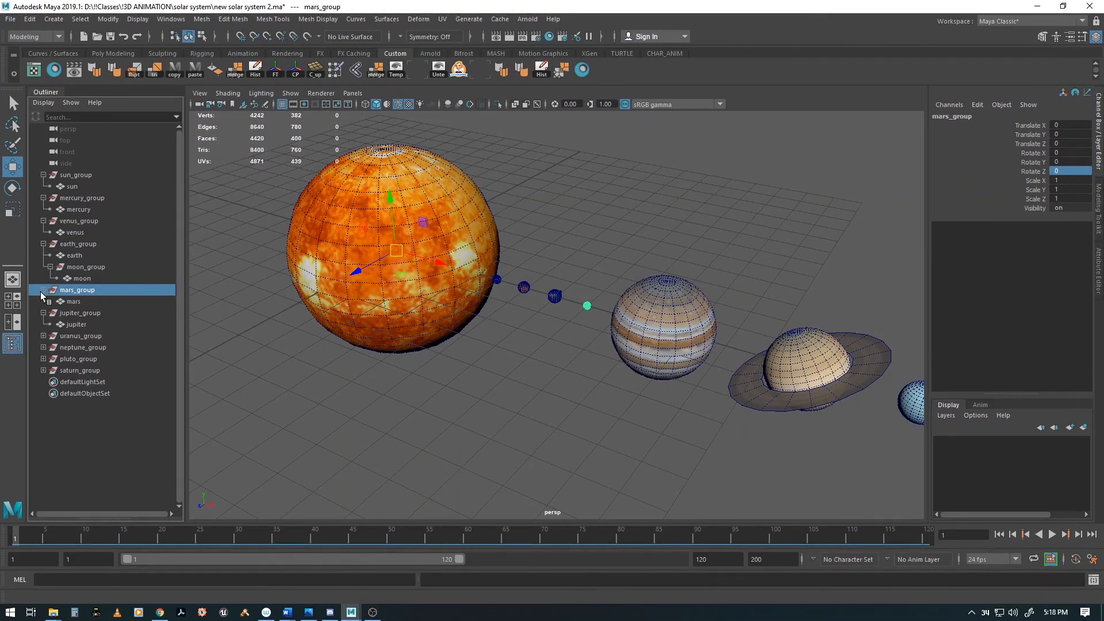
{"action": "left_click", "coordinate": [43, 290]}
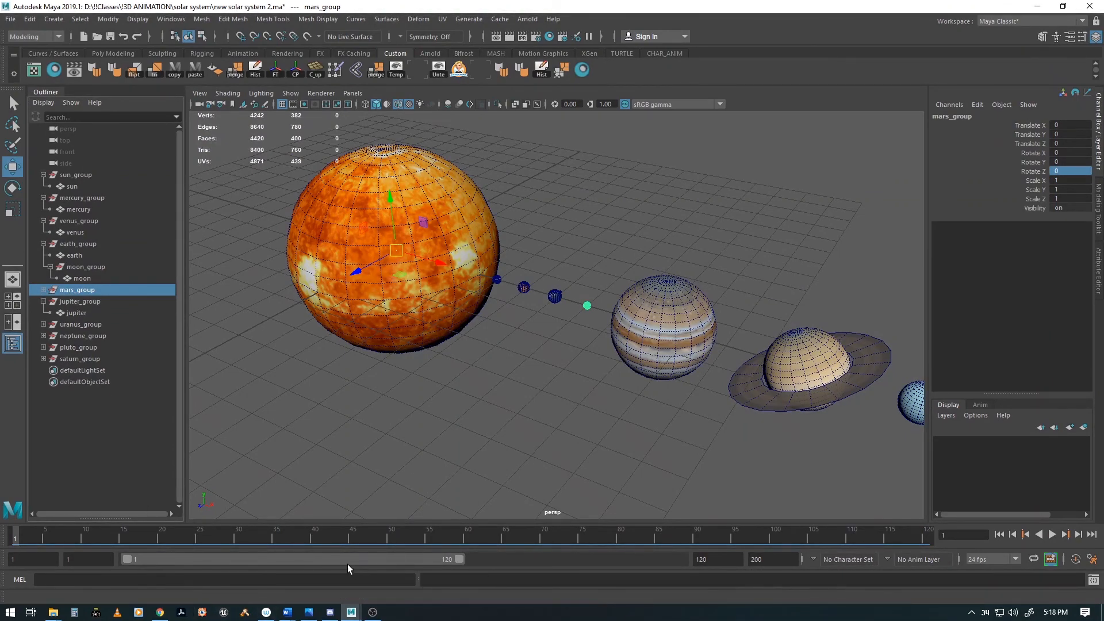
{"action": "key", "text": "s"}
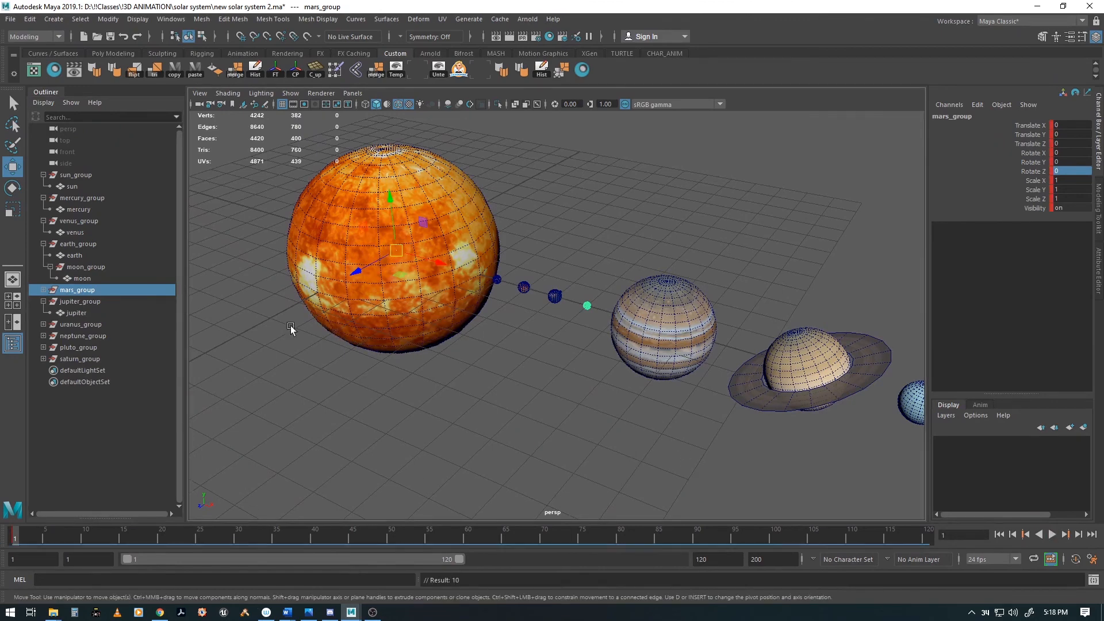
Set mars_group's Rotate Y to 360 at frame 120 and keyframe it.
{"action": "left_click_drag", "start_coordinate": [22, 536], "coordinate": [928, 541]}
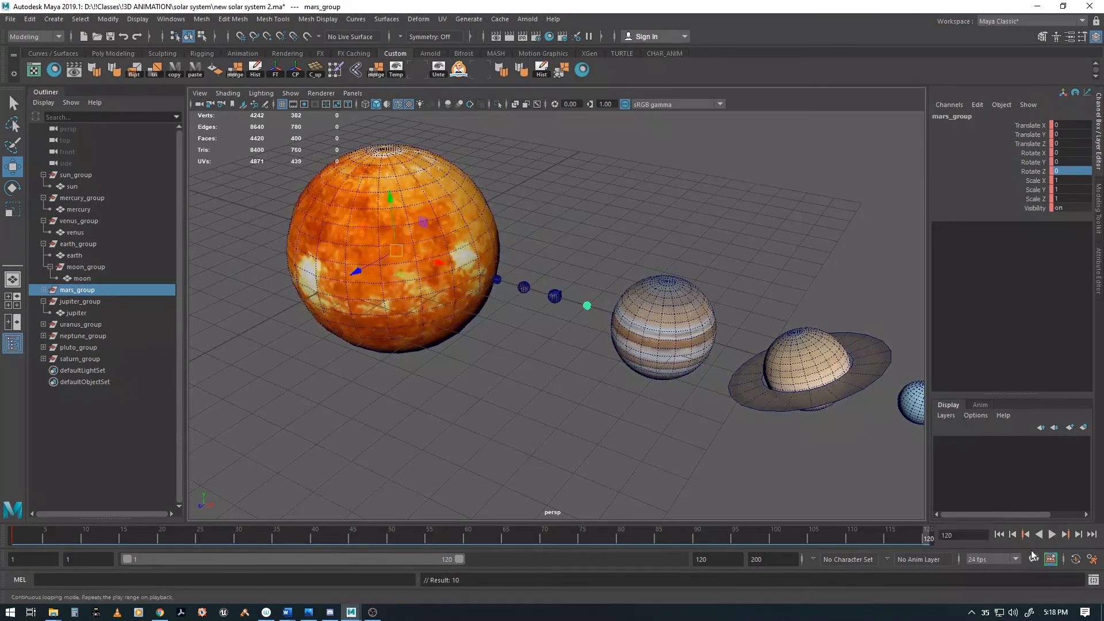
{"action": "left_click", "coordinate": [1063, 162]}
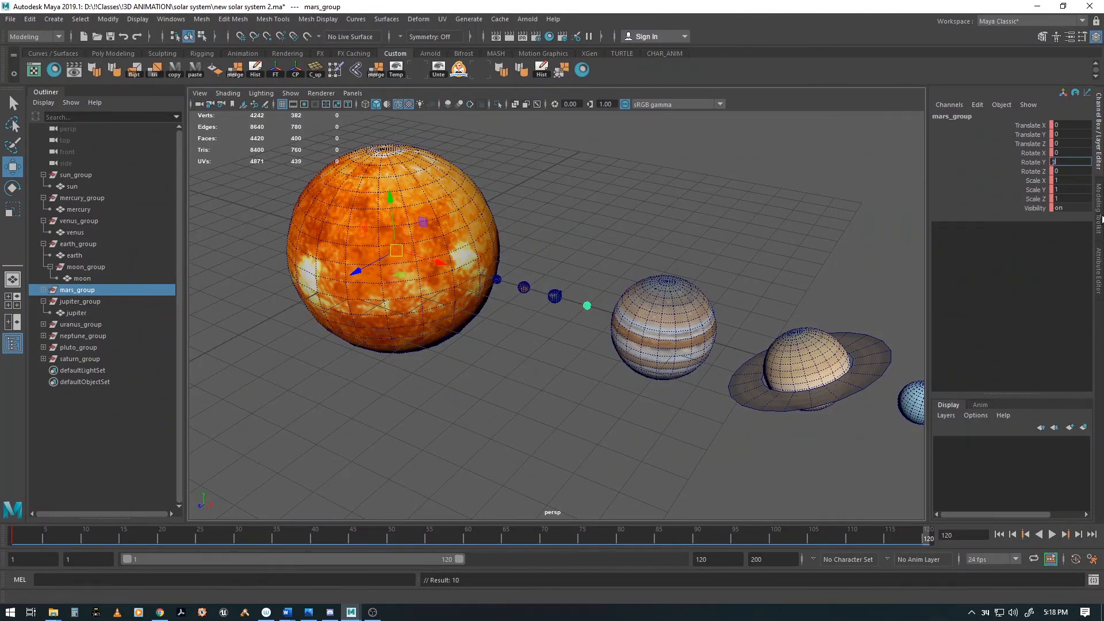
{"action": "type", "text": "360"}
{"action": "key", "text": "Tab"}
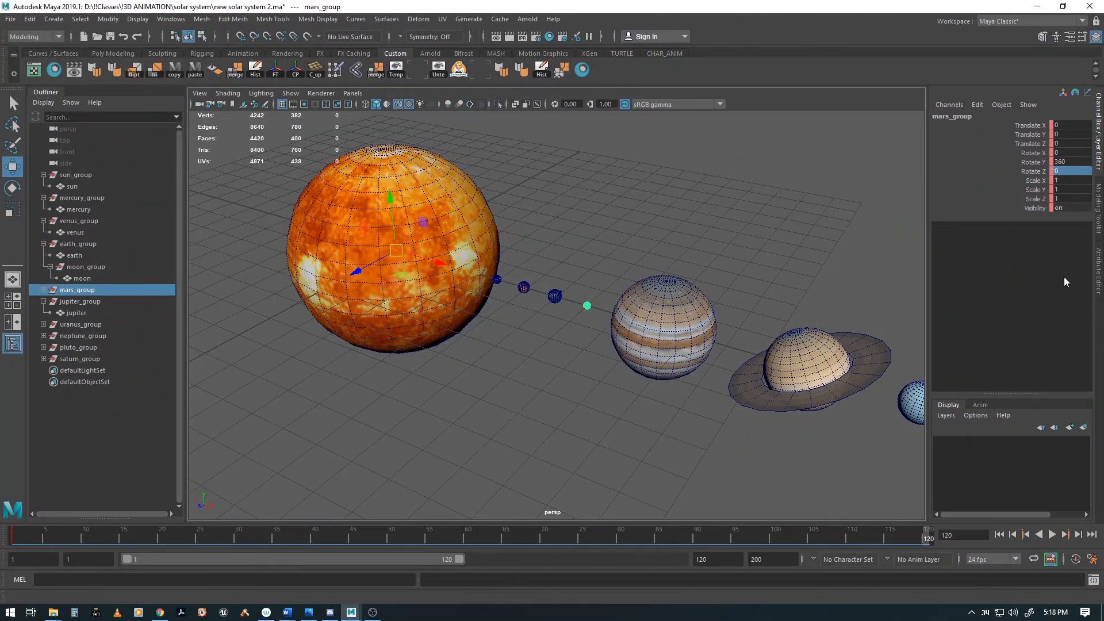
{"action": "key", "text": "s"}
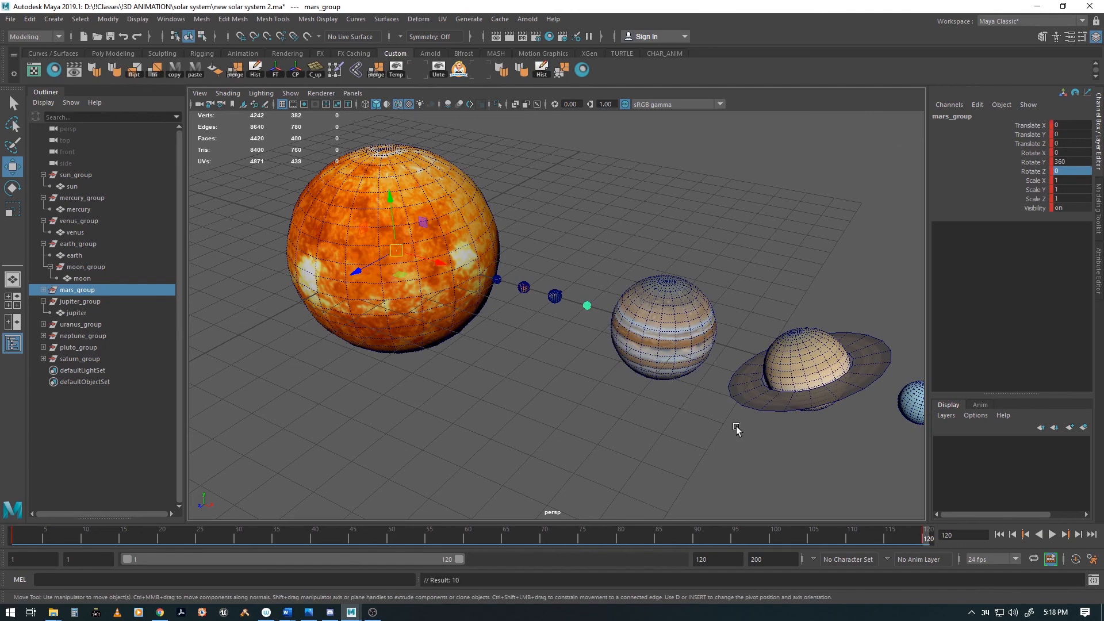
{"action": "left_click_drag", "start_coordinate": [913, 539], "coordinate": [1010, 604]}
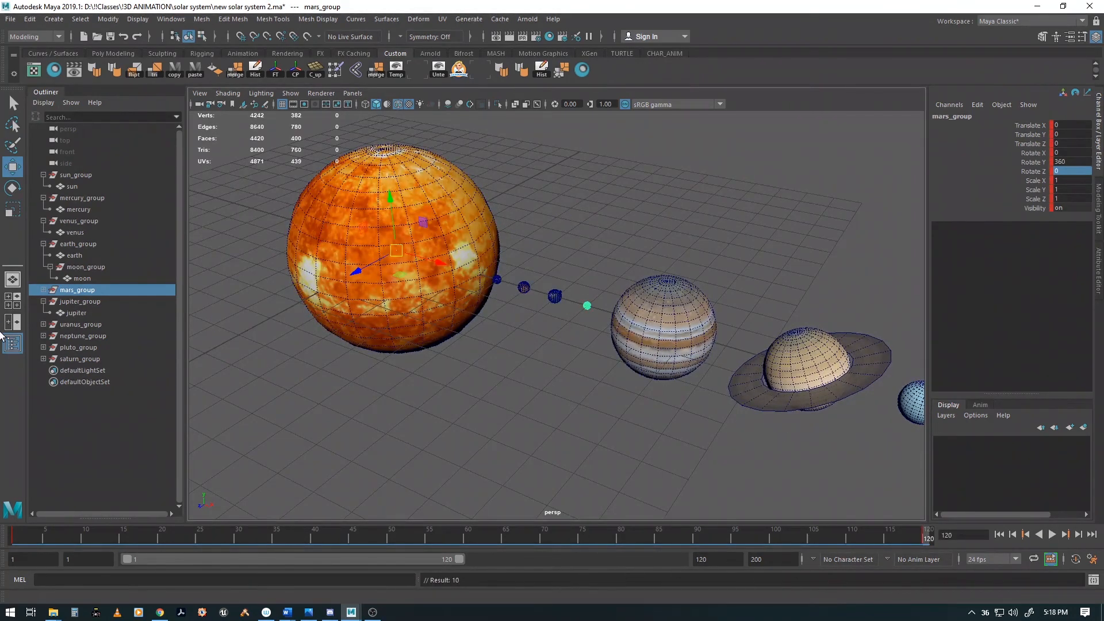
Select jupiter_group in the Outliner and keyframe the group at frame 1.
{"action": "left_click", "coordinate": [76, 301]}
{"action": "left_click_drag", "start_coordinate": [28, 531], "coordinate": [14, 533]}
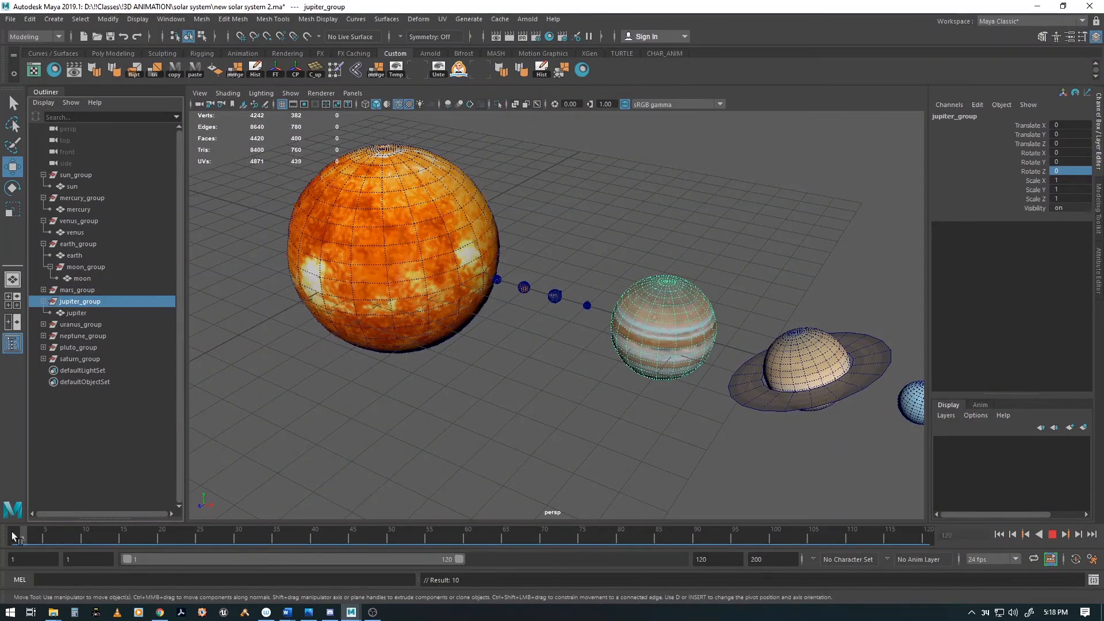
{"action": "key", "text": "s"}
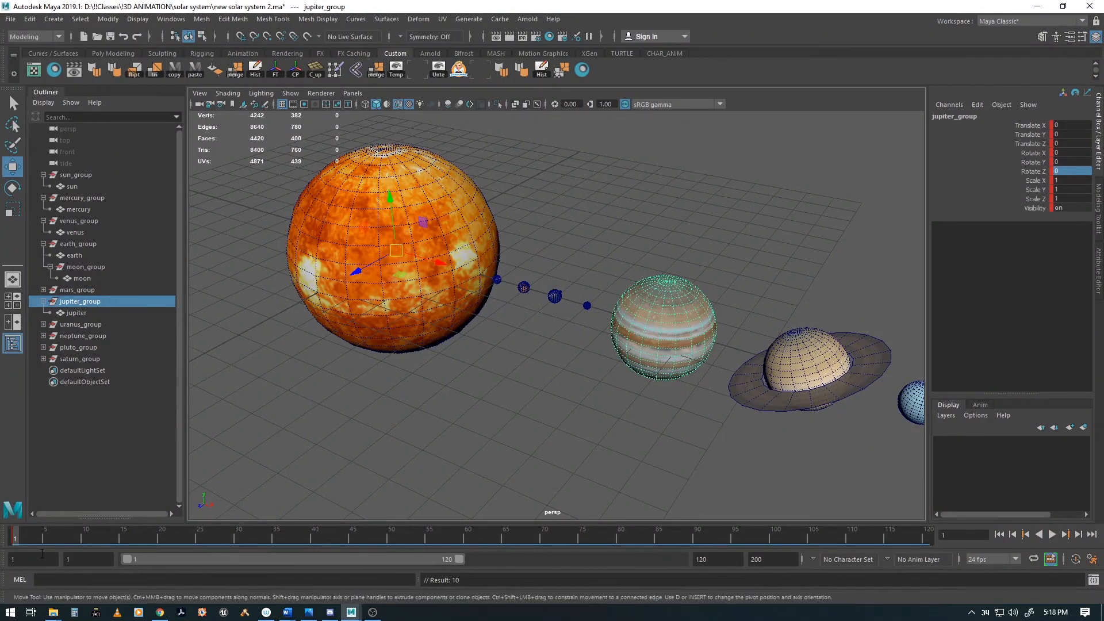
Set jupiter_group's Rotate Y to 360 at frame 120 and keyframe it.
{"action": "left_click_drag", "start_coordinate": [16, 535], "coordinate": [930, 535]}
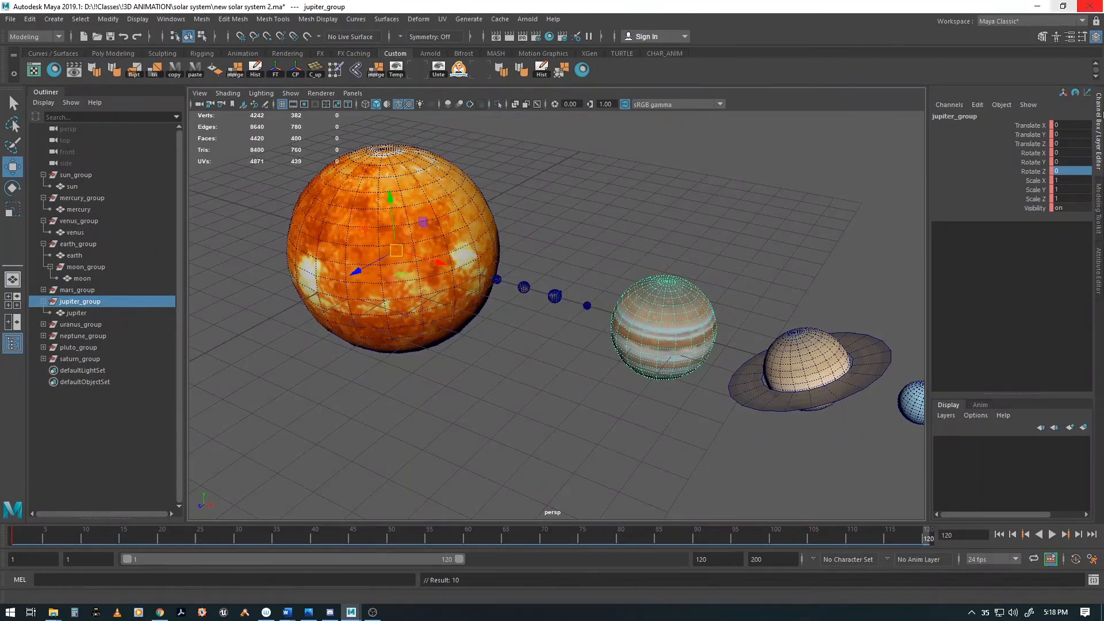
{"action": "double_click", "coordinate": [1069, 162]}
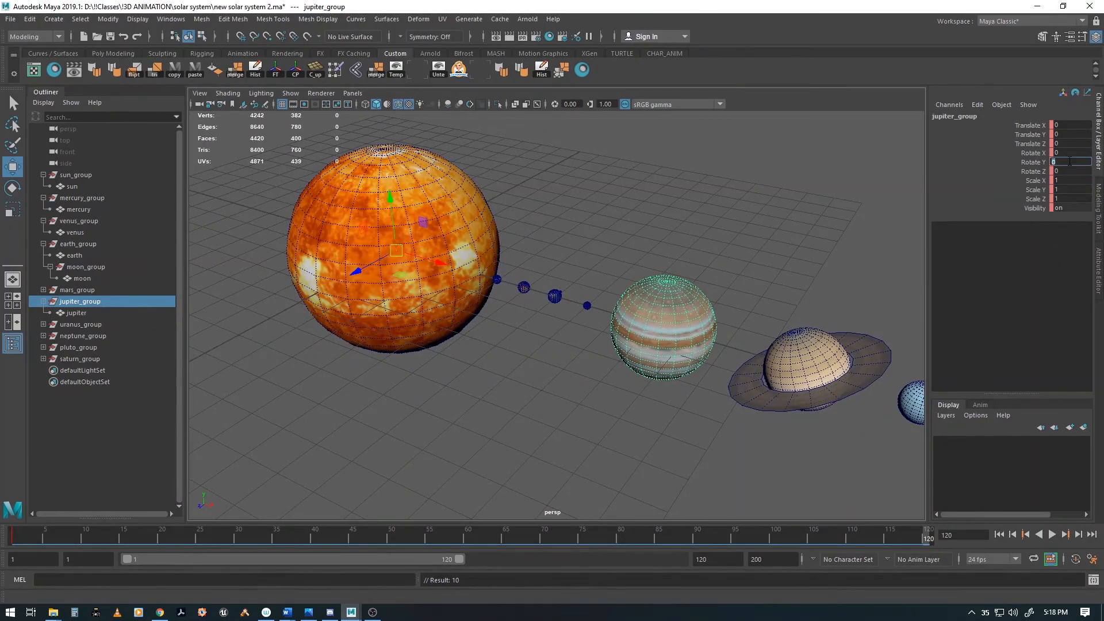
{"action": "key", "text": "Tab"}
{"action": "key", "text": "Return"}
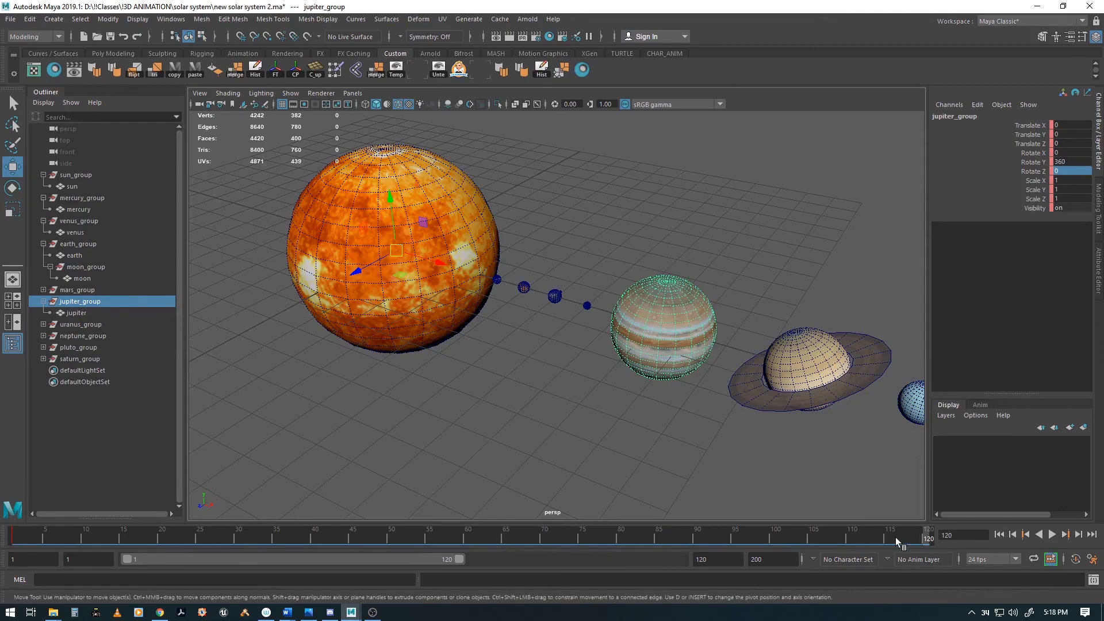
{"action": "key", "text": "s"}
{"action": "left_click_drag", "start_coordinate": [903, 541], "coordinate": [1006, 571]}
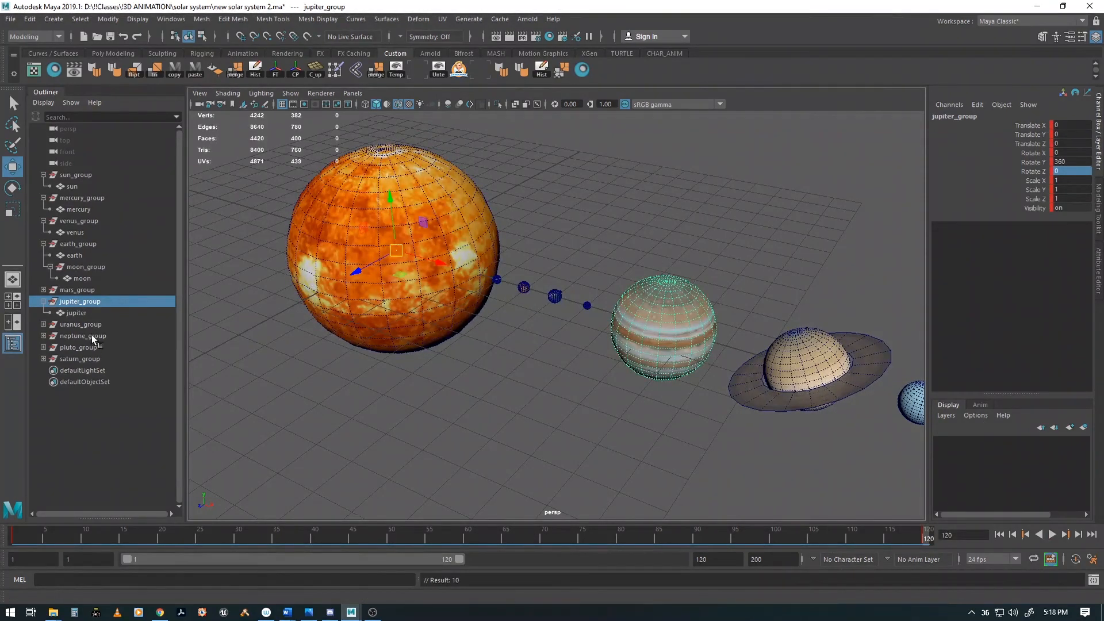
Select saturn_group in the Outliner and keyframe the group at frame 1.
{"action": "left_click", "coordinate": [69, 358]}
{"action": "left_click_drag", "start_coordinate": [82, 534], "coordinate": [1064, 567]}
{"action": "key", "text": "s"}
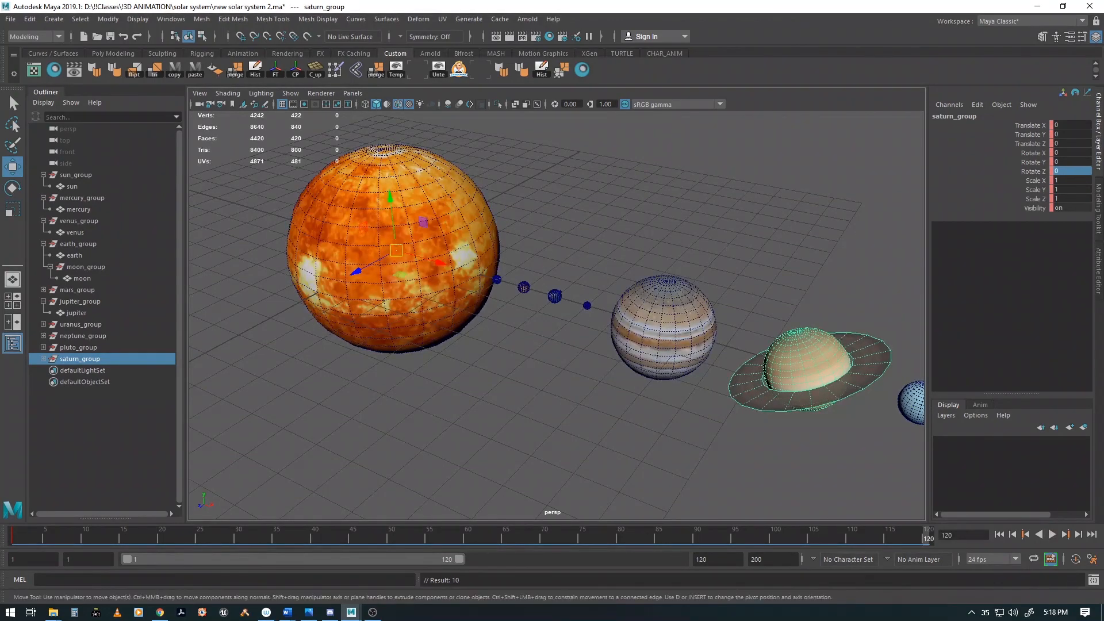
Set saturn_group's Rotate Y to 360 at frame 120 and keyframe it.
{"action": "double_click", "coordinate": [1067, 162]}
{"action": "key", "text": "Tab"}
{"action": "key", "text": "s"}
{"action": "left_click_drag", "start_coordinate": [923, 532], "coordinate": [952, 529]}
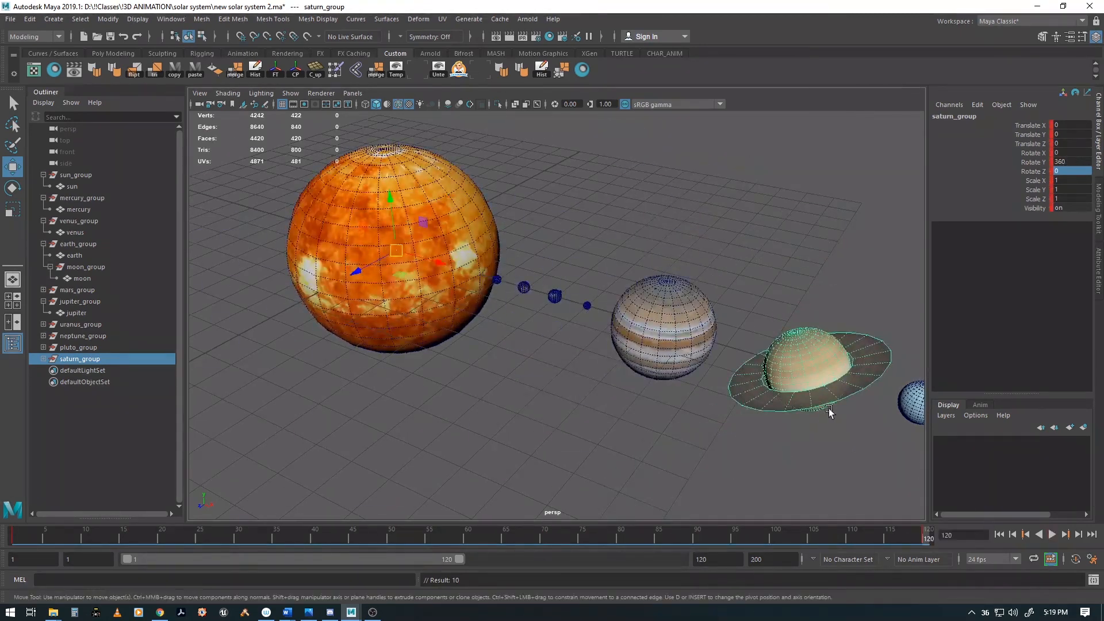
Select uranus_group in the Outliner and keyframe the group at frame 1.
{"action": "middle_click_drag", "start_coordinate": [829, 408], "coordinate": [627, 361], "text": "alt"}
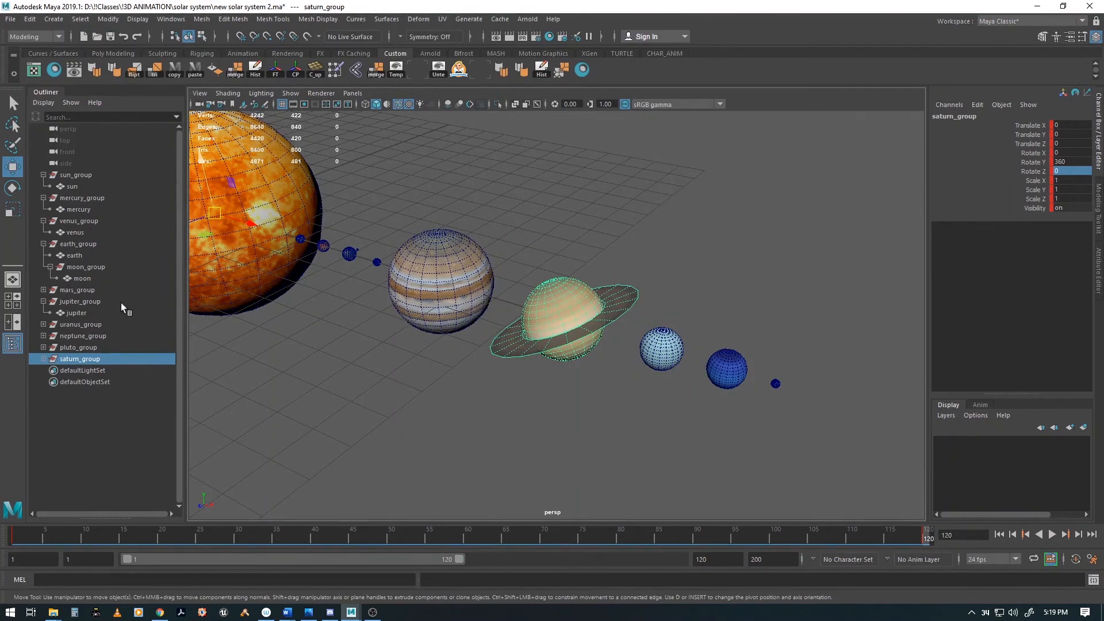
{"action": "left_click", "coordinate": [77, 324]}
{"action": "left_click_drag", "start_coordinate": [85, 523], "coordinate": [13, 532]}
{"action": "key", "text": "s"}
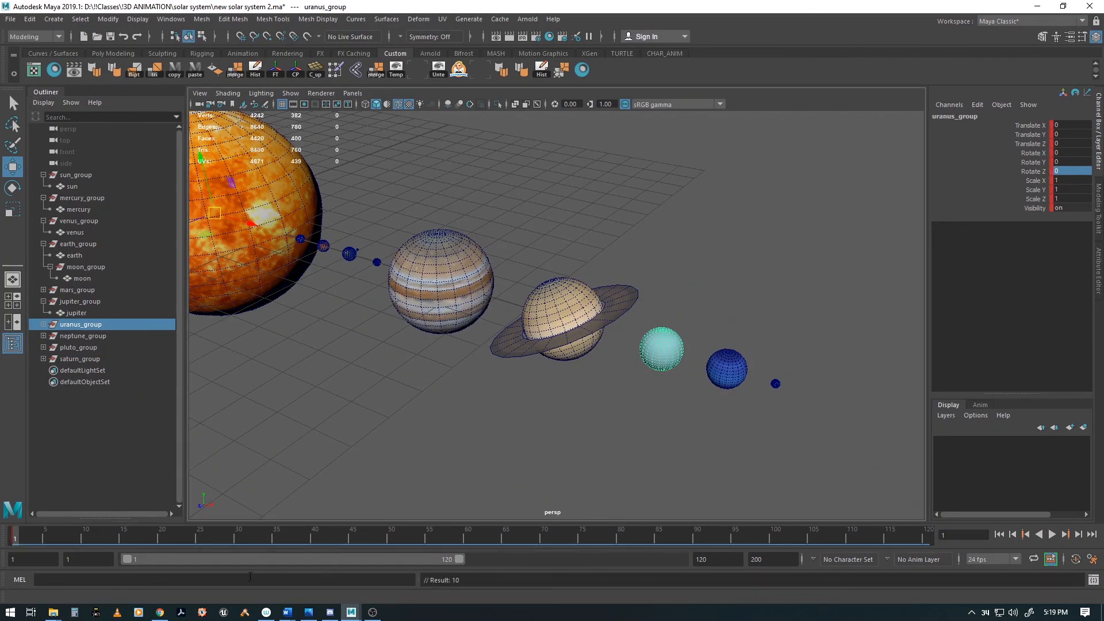
Set uranus_group's Rotate Y to 360 at frame 120, keyframe it, and play back the animation.
{"action": "left_click_drag", "start_coordinate": [19, 534], "coordinate": [994, 552]}
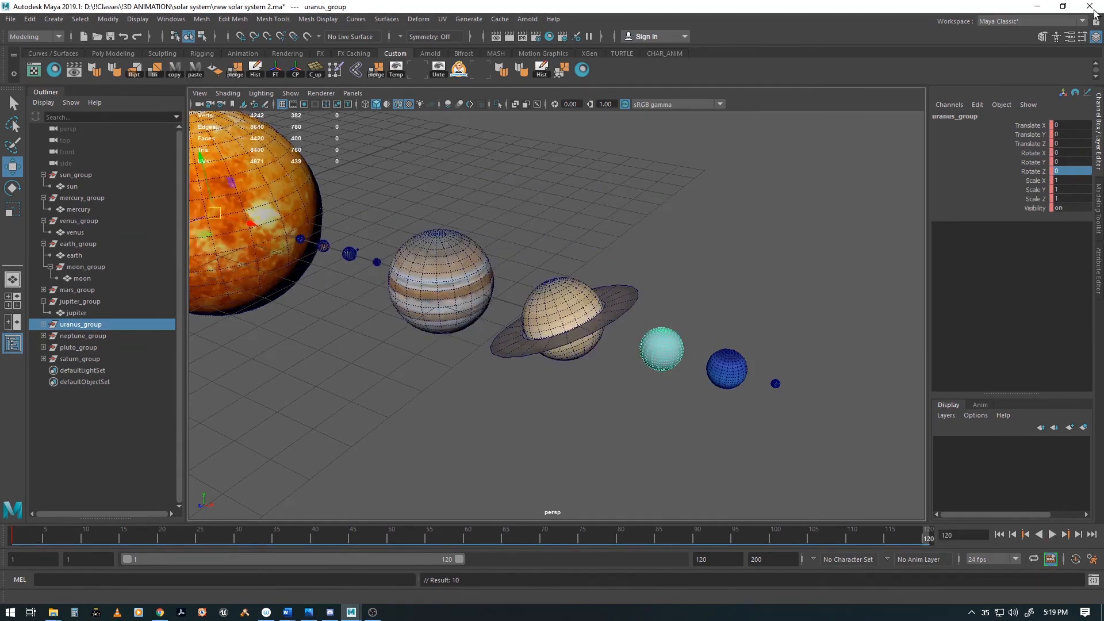
{"action": "double_click", "coordinate": [1065, 162]}
{"action": "type", "text": "360"}
{"action": "key", "text": "Tab"}
{"action": "key", "text": "s"}
{"action": "key", "text": "alt+v"}
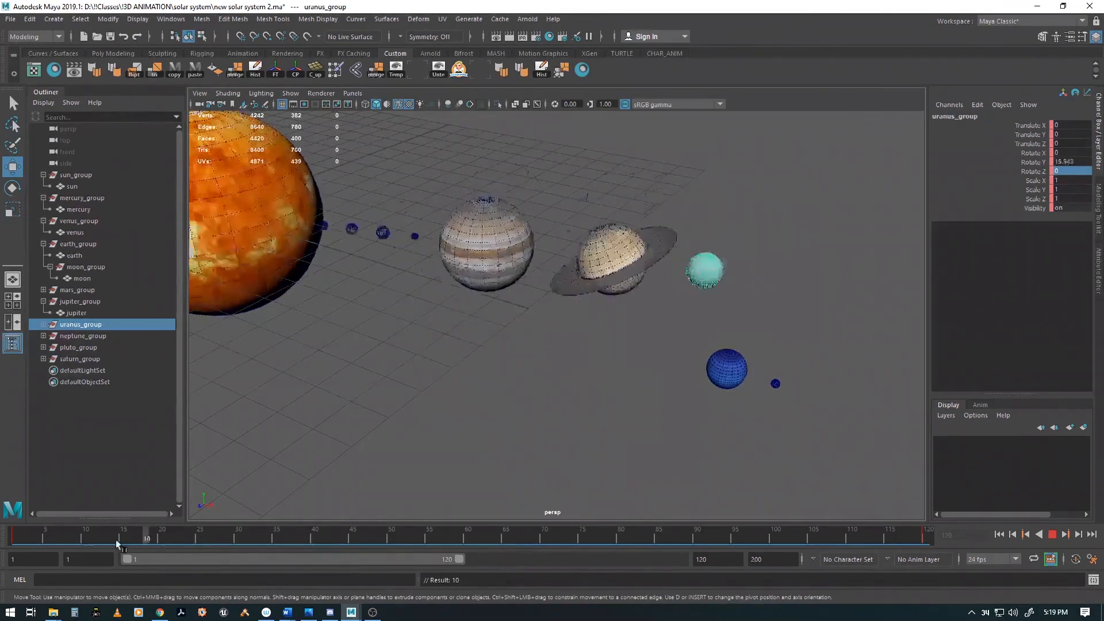
{"action": "key", "text": "alt+shift+v"}
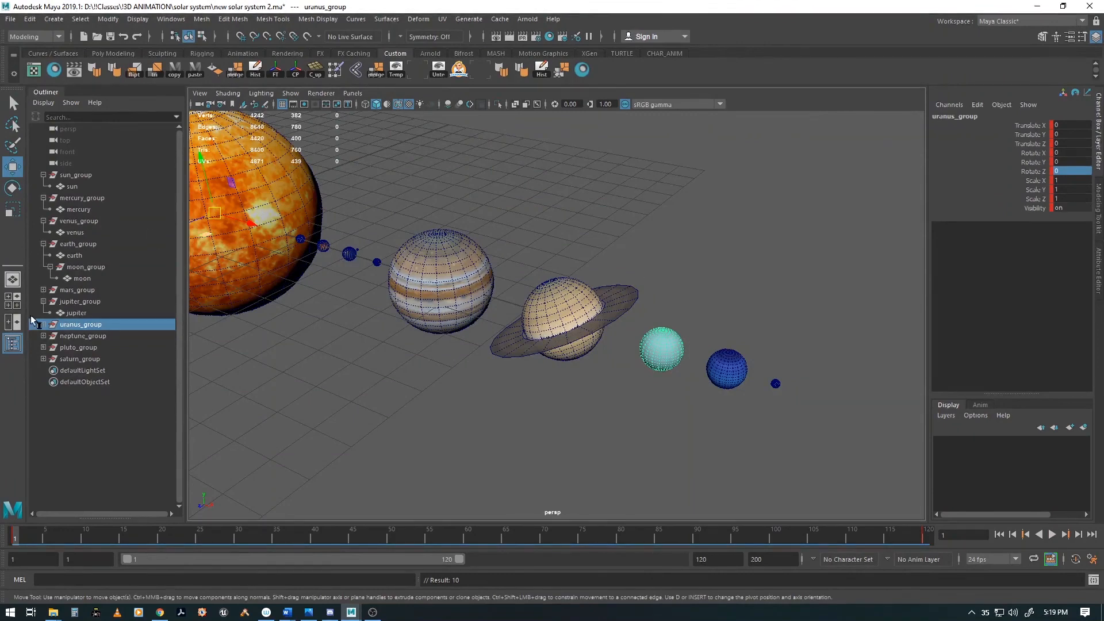
Select neptune_group in the Outliner and keyframe the group at frame 1.
{"action": "left_click", "coordinate": [74, 335]}
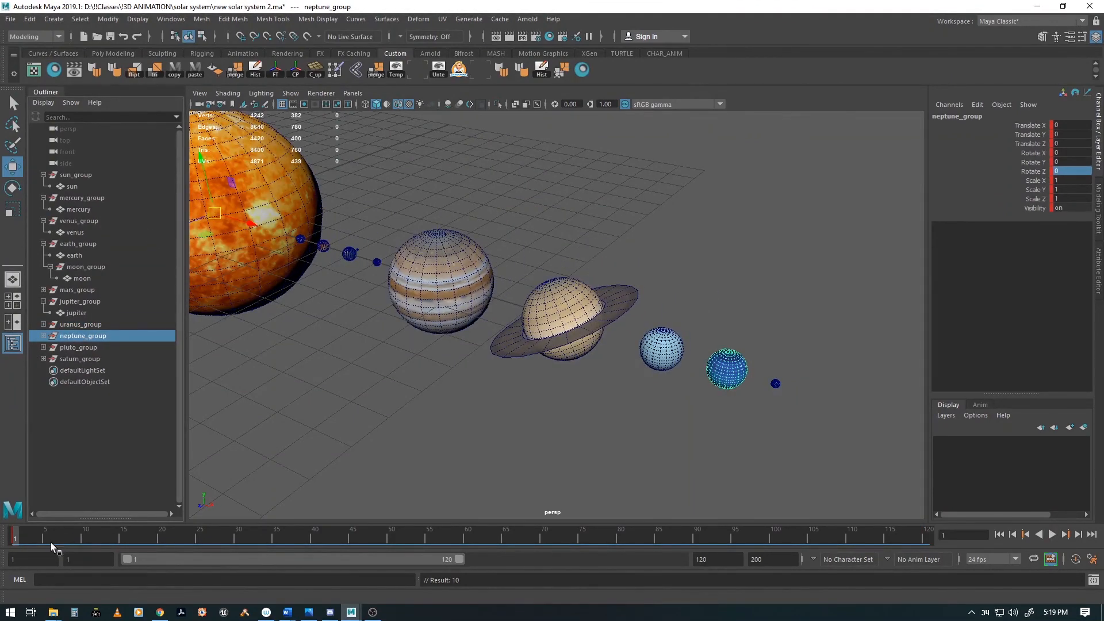
{"action": "key", "text": "alt+v"}
{"action": "left_click", "coordinate": [1052, 535]}
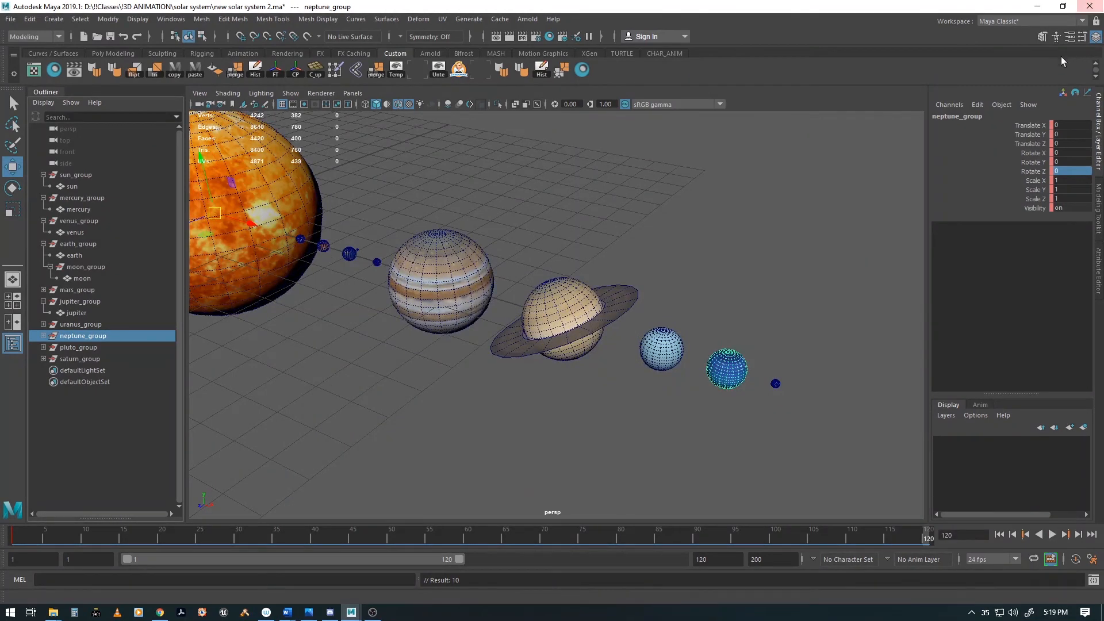
Set neptune_group's Rotate Y to 360 at frame 120 and keyframe it.
{"action": "double_click", "coordinate": [1066, 163]}
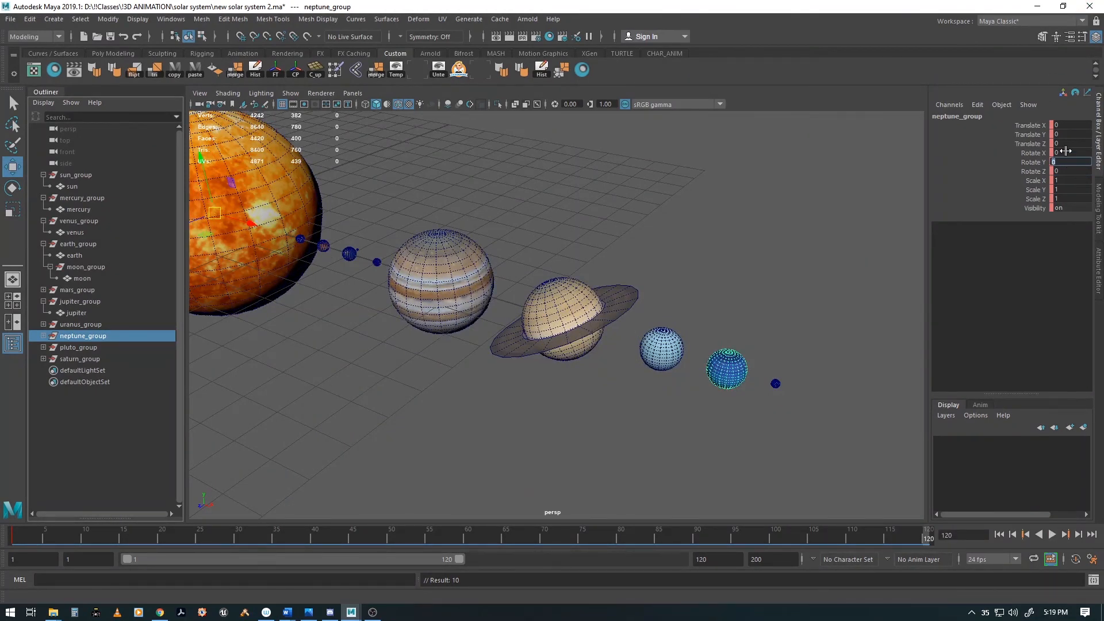
{"action": "type", "text": "360"}
{"action": "key", "text": "Tab"}
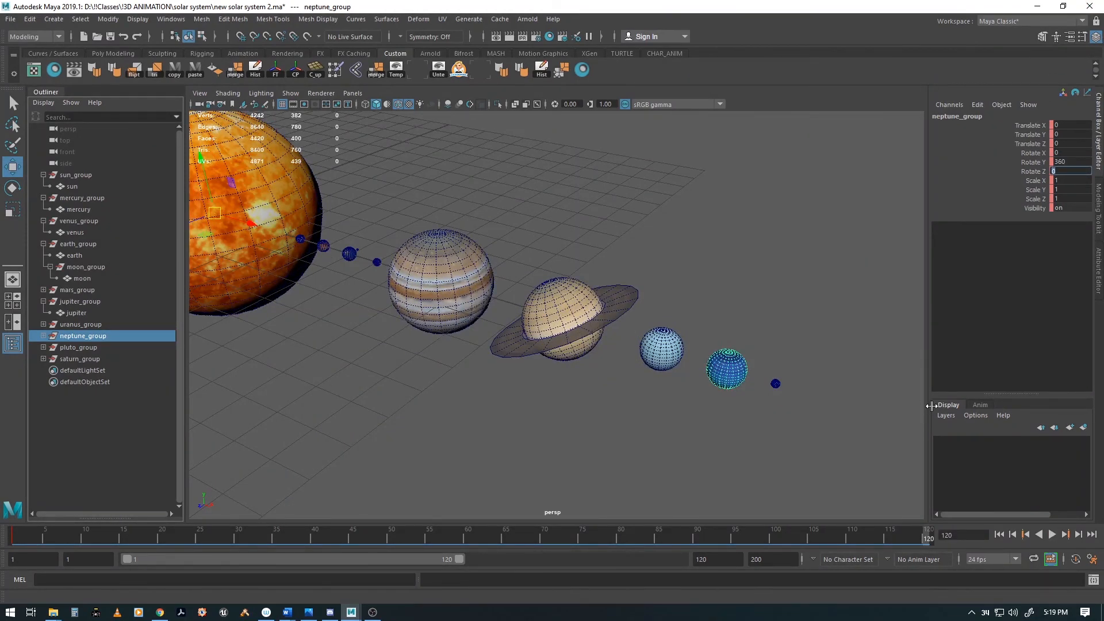
{"action": "key", "text": "Return"}
{"action": "key", "text": "s"}
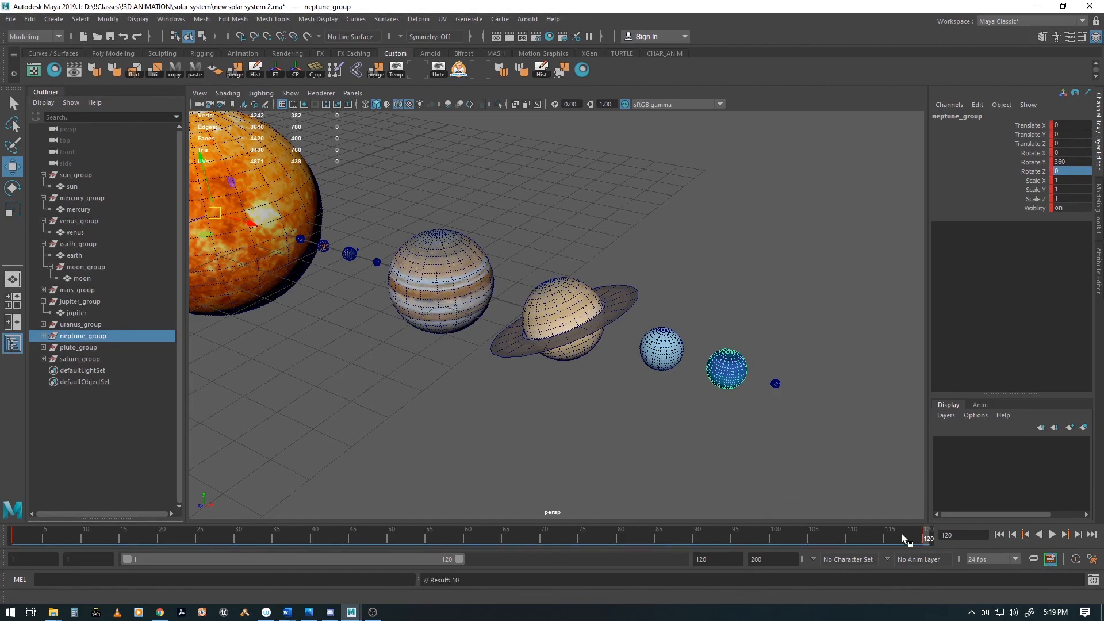
{"action": "left_click_drag", "start_coordinate": [902, 538], "coordinate": [927, 534]}
Select pluto_group in the Outliner and keyframe the group at frame 1.
{"action": "left_click", "coordinate": [65, 347]}
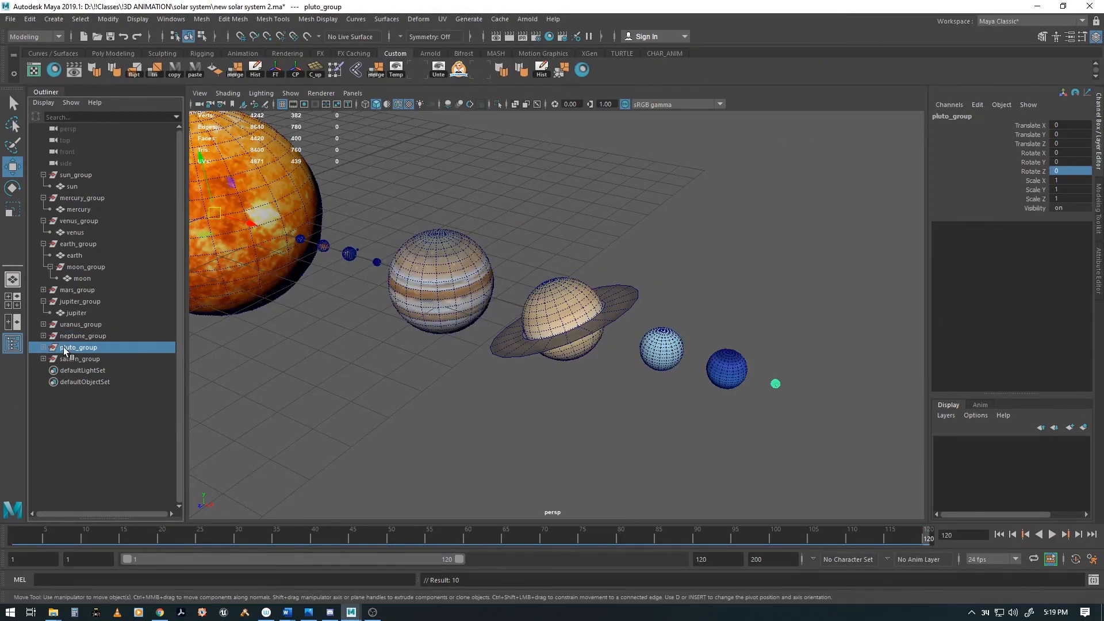
{"action": "key", "text": "alt+v"}
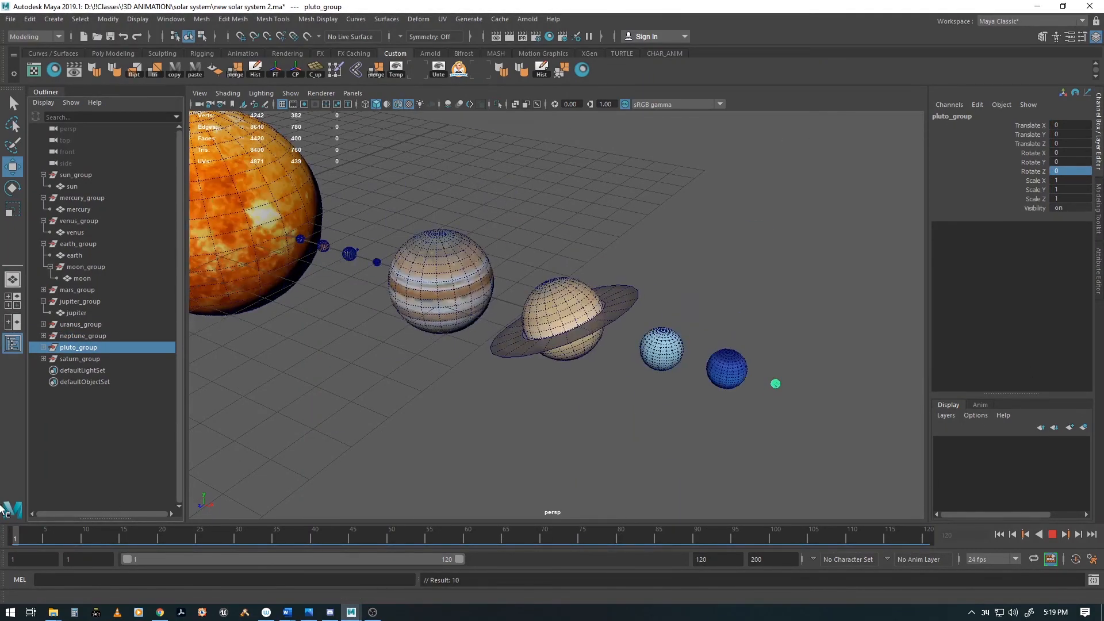
{"action": "key", "text": "alt+v"}
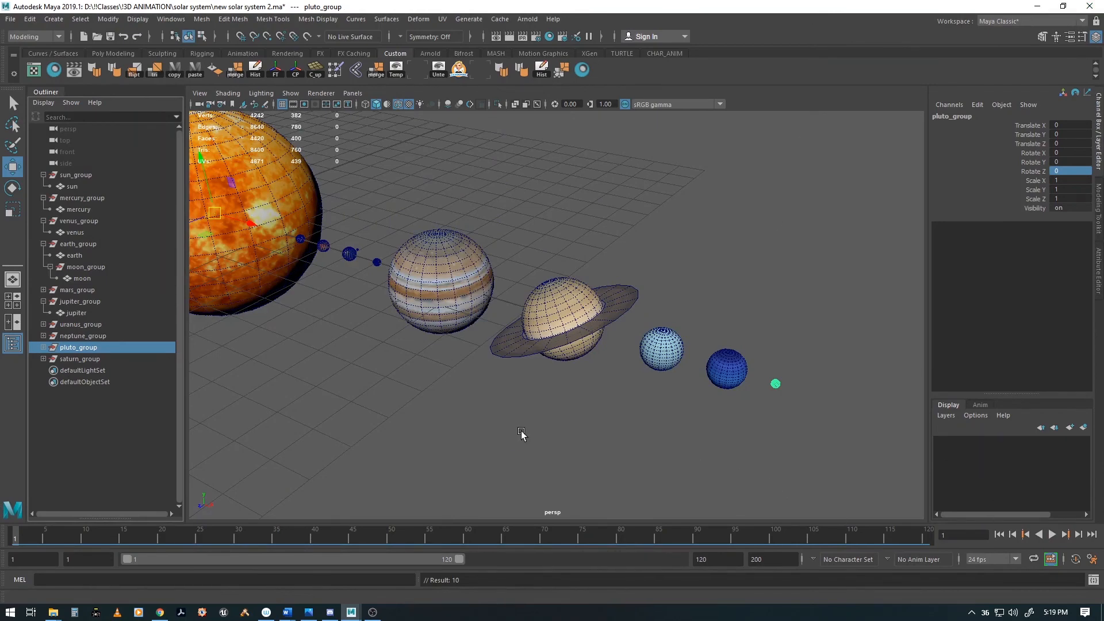
{"action": "key", "text": "s"}
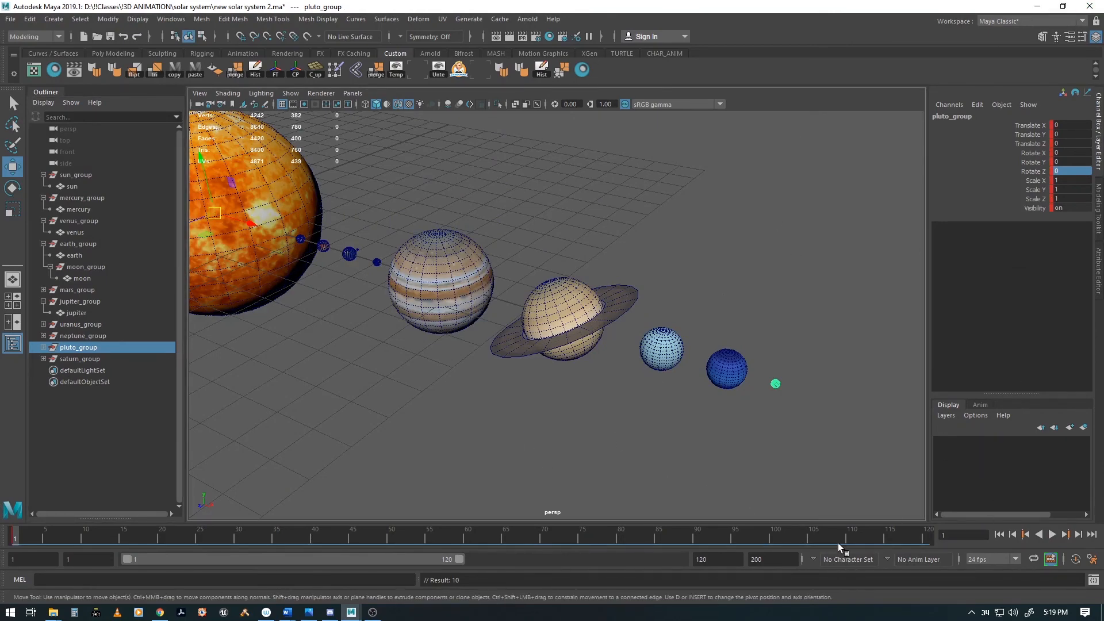
Set pluto_group's Rotate Y to 360 at frame 120 and keyframe it.
{"action": "left_click_drag", "start_coordinate": [917, 537], "coordinate": [928, 535]}
{"action": "left_click", "coordinate": [1066, 162]}
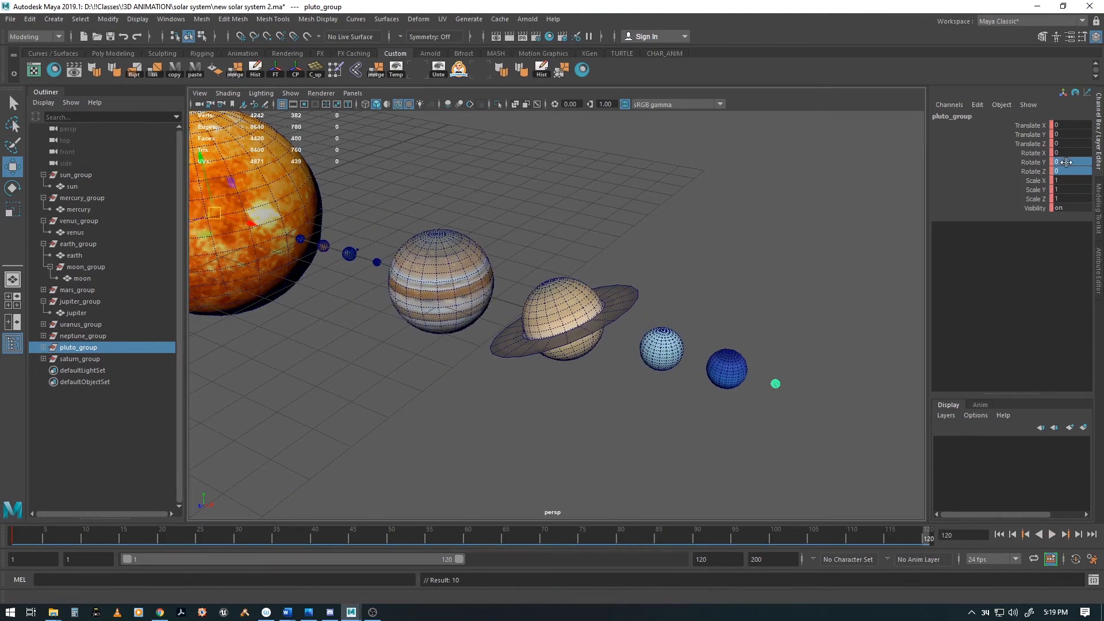
{"action": "double_click", "coordinate": [1066, 163]}
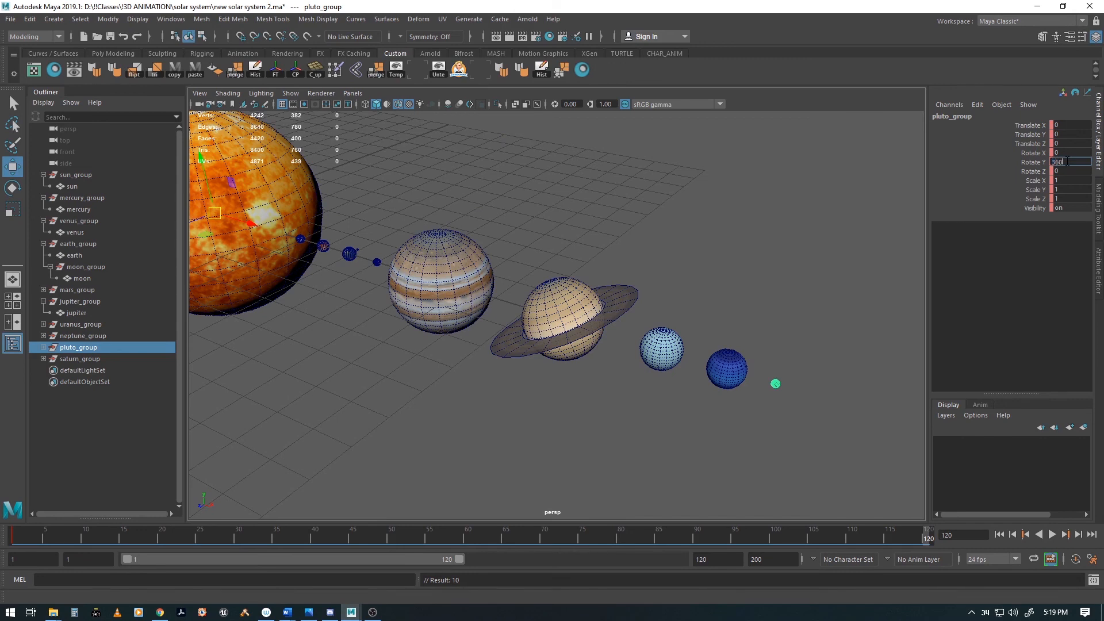
{"action": "type", "text": "360"}
{"action": "key", "text": "Tab"}
{"action": "key", "text": "Return"}
{"action": "key", "text": "s"}
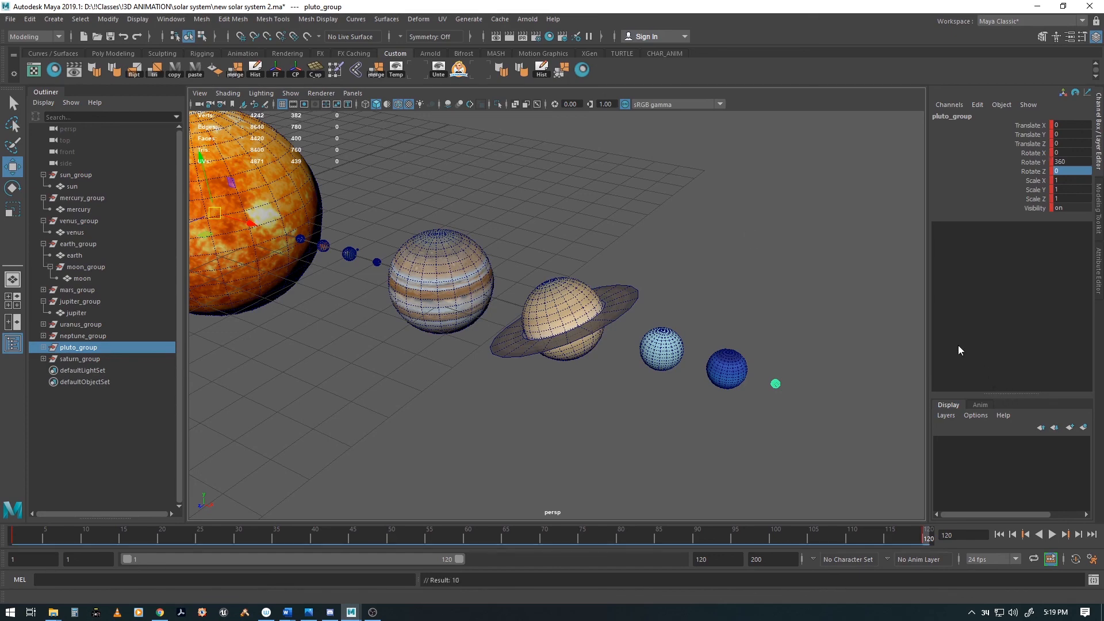
Play back the finished orbits and scrub through the animation from new viewing angles, returning to frame 1.
{"action": "key", "text": "alt+v"}
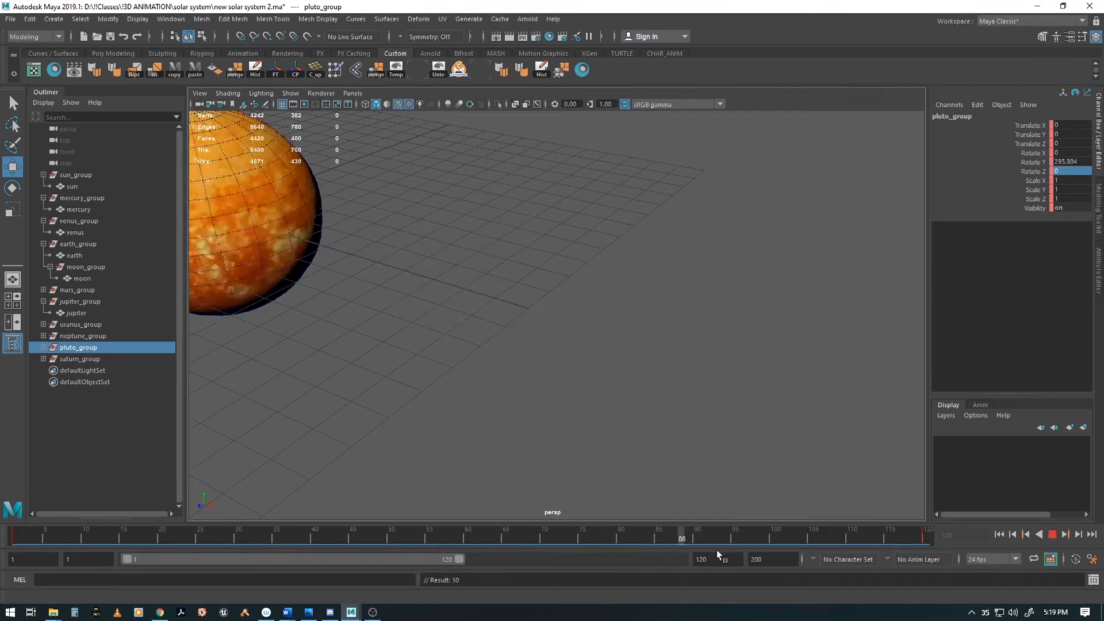
{"action": "key", "text": "Escape"}
{"action": "right_click_drag", "start_coordinate": [822, 419], "coordinate": [530, 415], "text": "alt"}
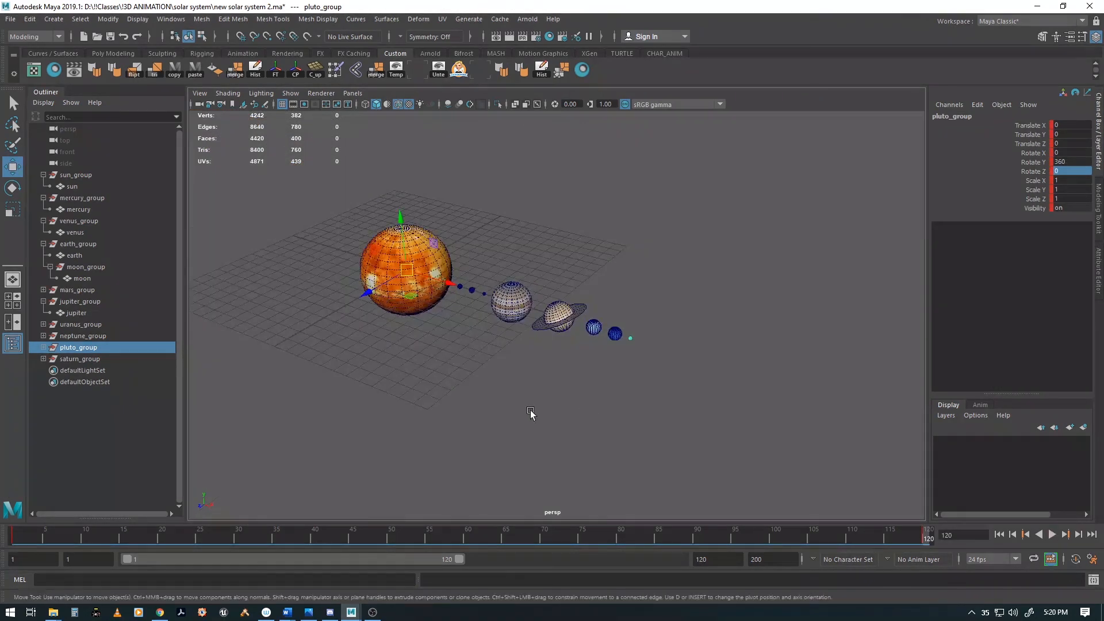
{"action": "middle_click_drag", "start_coordinate": [346, 380], "coordinate": [482, 380], "text": "alt"}
{"action": "left_click_drag", "start_coordinate": [482, 381], "coordinate": [434, 377], "text": "alt"}
{"action": "right_click_drag", "start_coordinate": [506, 397], "coordinate": [702, 405], "text": "alt"}
{"action": "middle_click_drag", "start_coordinate": [702, 402], "coordinate": [489, 329], "text": "alt"}
{"action": "left_click_drag", "start_coordinate": [489, 329], "coordinate": [504, 346], "text": "alt"}
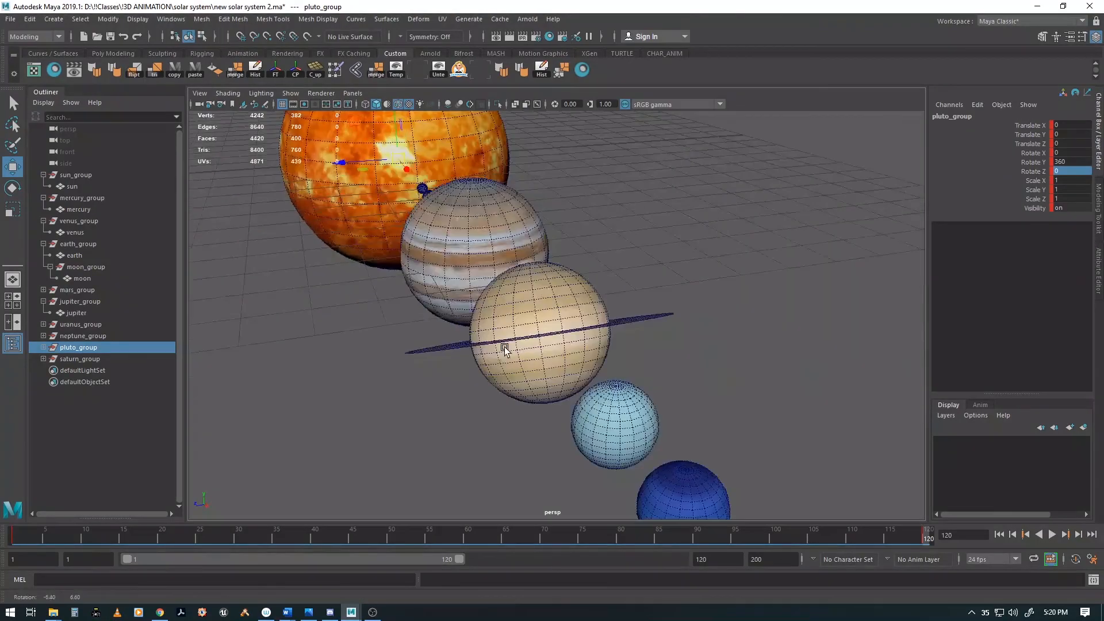
{"action": "left_click_drag", "start_coordinate": [32, 530], "coordinate": [2, 447]}
Examine the sun and the row of planets from several angles, including close views of Venus, Earth and its moon.
{"action": "left_click_drag", "start_coordinate": [420, 412], "coordinate": [509, 401], "text": "alt"}
{"action": "scroll", "coordinate": [592, 398], "scroll_direction": "down", "scroll_amount": 4}
{"action": "middle_click_drag", "start_coordinate": [593, 398], "coordinate": [547, 397], "text": "alt"}
{"action": "left_click_drag", "start_coordinate": [547, 397], "coordinate": [523, 399], "text": "alt"}
{"action": "scroll", "coordinate": [503, 402], "scroll_direction": "up", "scroll_amount": 2}
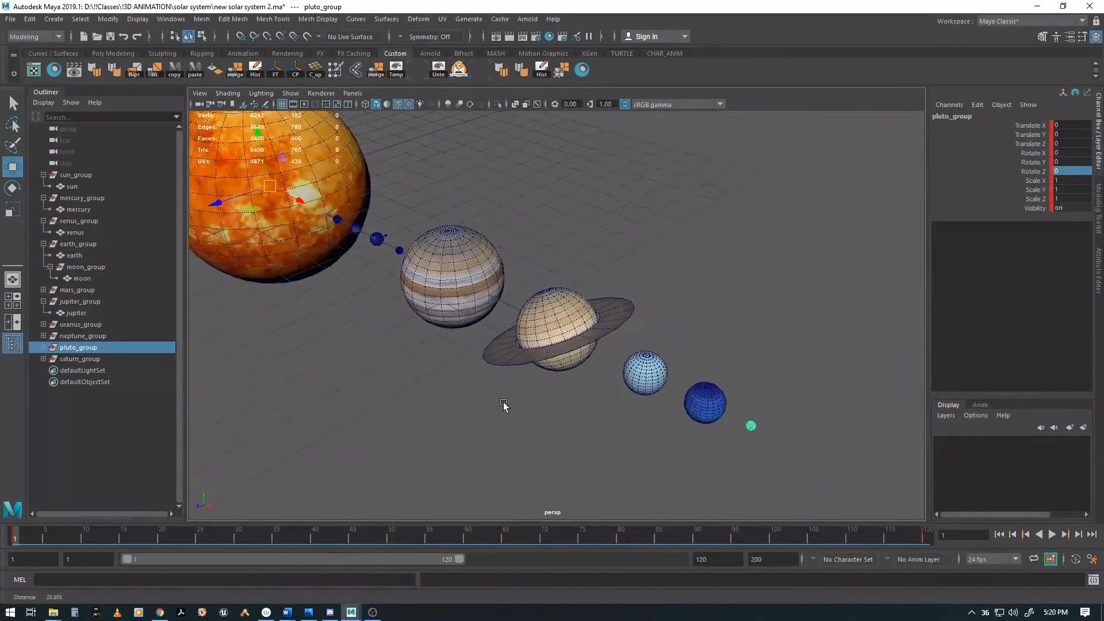
{"action": "middle_click_drag", "start_coordinate": [503, 402], "coordinate": [540, 393], "text": "alt"}
{"action": "left_click_drag", "start_coordinate": [540, 384], "coordinate": [464, 389], "text": "alt"}
{"action": "middle_click_drag", "start_coordinate": [464, 389], "coordinate": [520, 384], "text": "alt"}
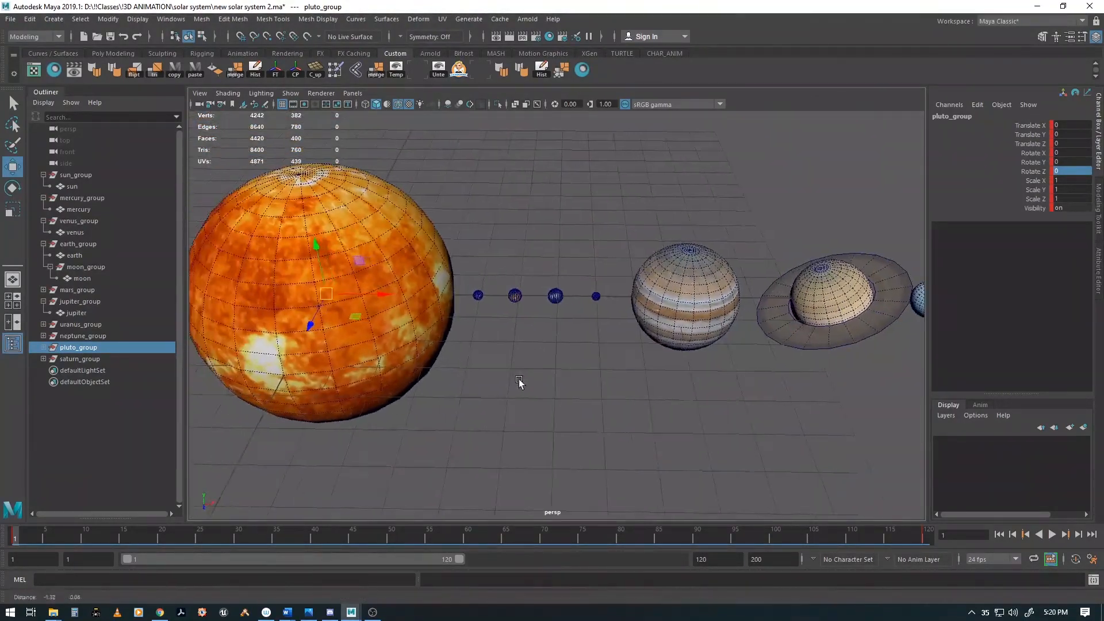
{"action": "right_click_drag", "start_coordinate": [520, 384], "coordinate": [707, 382], "text": "alt"}
{"action": "middle_click_drag", "start_coordinate": [604, 219], "coordinate": [685, 489], "text": "alt"}
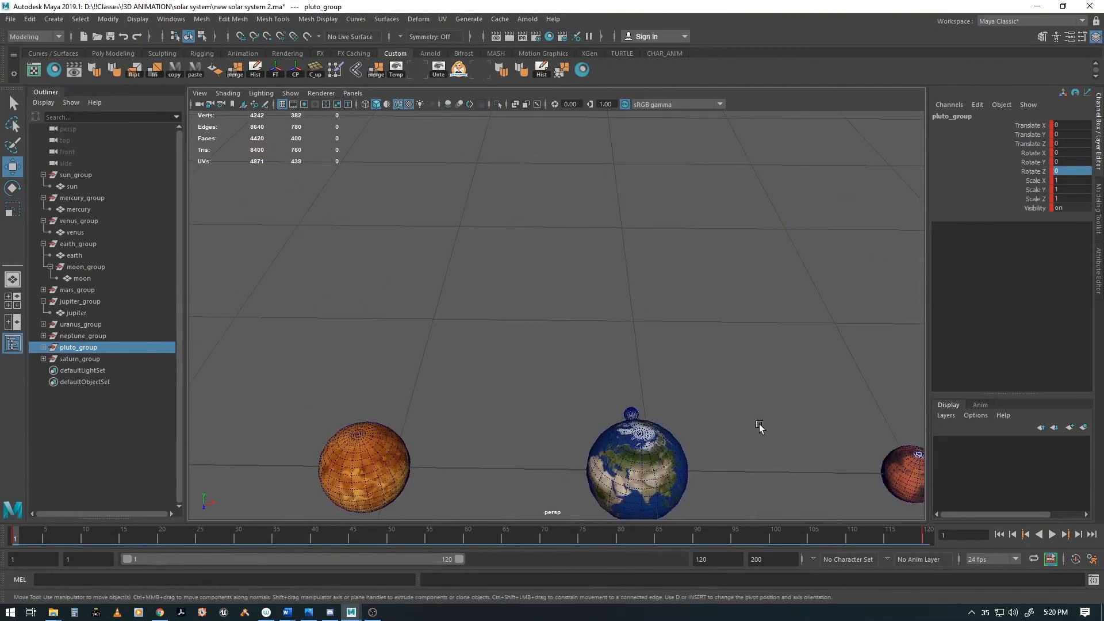
{"action": "right_click_drag", "start_coordinate": [759, 423], "coordinate": [636, 420], "text": "alt"}
{"action": "middle_click_drag", "start_coordinate": [615, 476], "coordinate": [589, 414], "text": "alt"}
{"action": "left_click_drag", "start_coordinate": [589, 414], "coordinate": [565, 419], "text": "alt"}
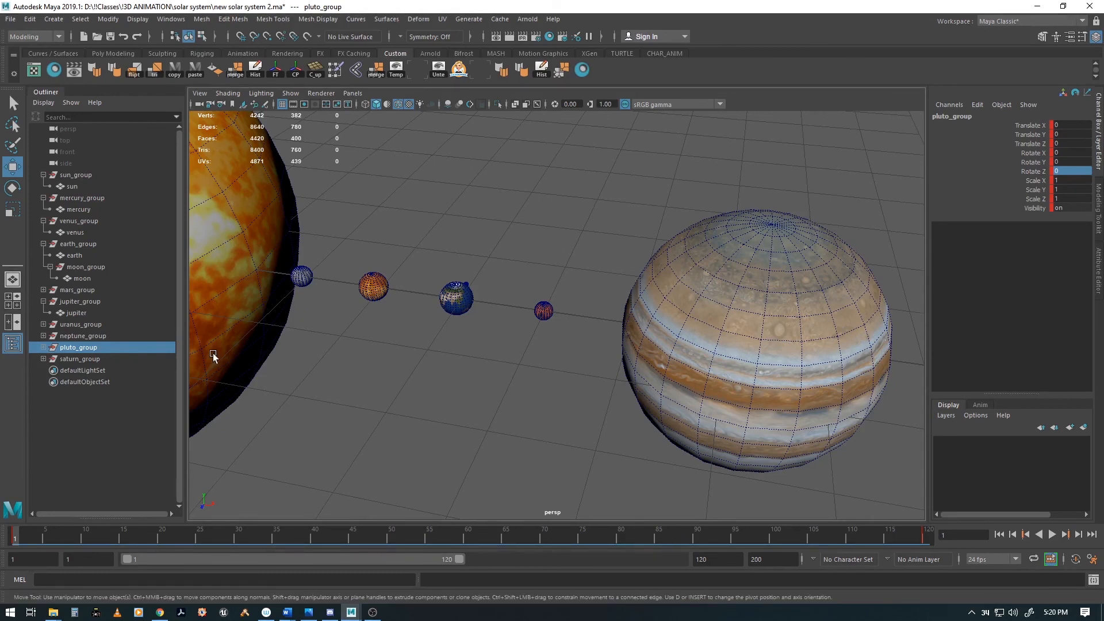
{"action": "right_click_drag", "start_coordinate": [688, 365], "coordinate": [517, 222], "text": "alt"}
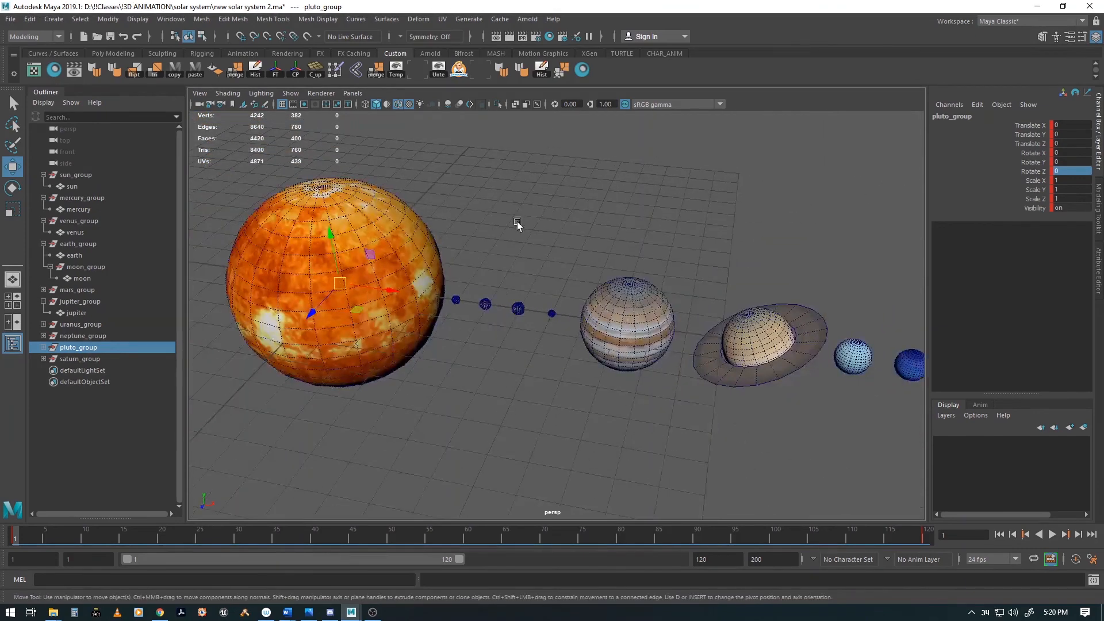
{"action": "left_click_drag", "start_coordinate": [592, 259], "coordinate": [333, 344], "text": "alt"}
{"action": "mouse_move", "coordinate": [35, 539]}
{"action": "left_mouse_down"}
{"action": "mouse_move", "coordinate": [351, 541]}
{"action": "mouse_move", "coordinate": [16, 540]}
{"action": "left_mouse_up"}
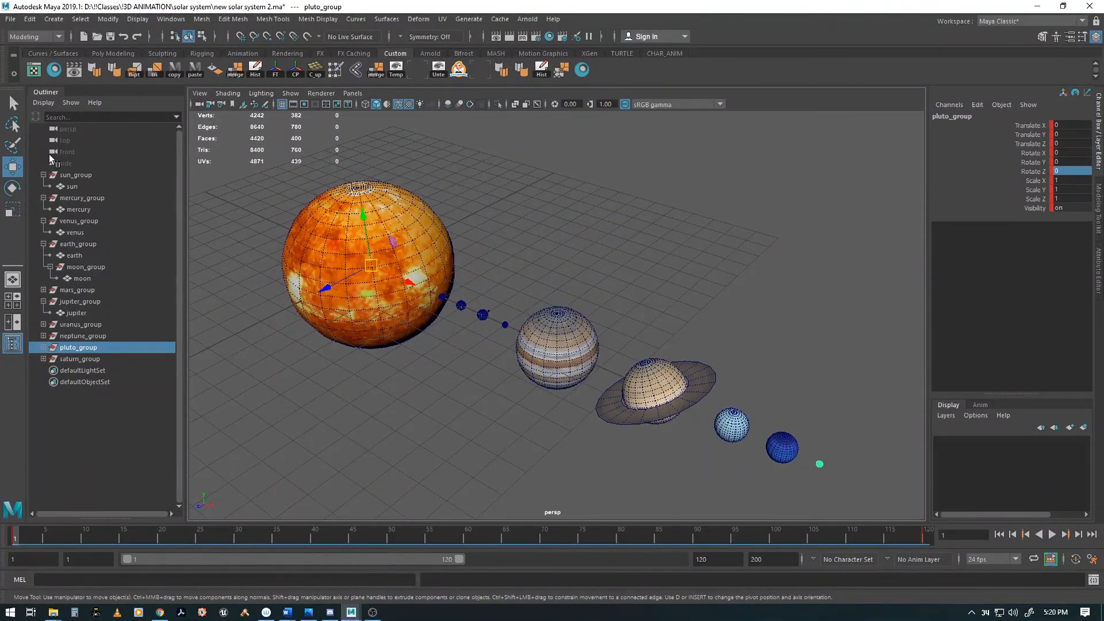
Collapse earth_group, venus_group, mercury_group and sun_group in the Outliner.
{"action": "left_click", "coordinate": [43, 244]}
{"action": "left_click", "coordinate": [43, 221]}
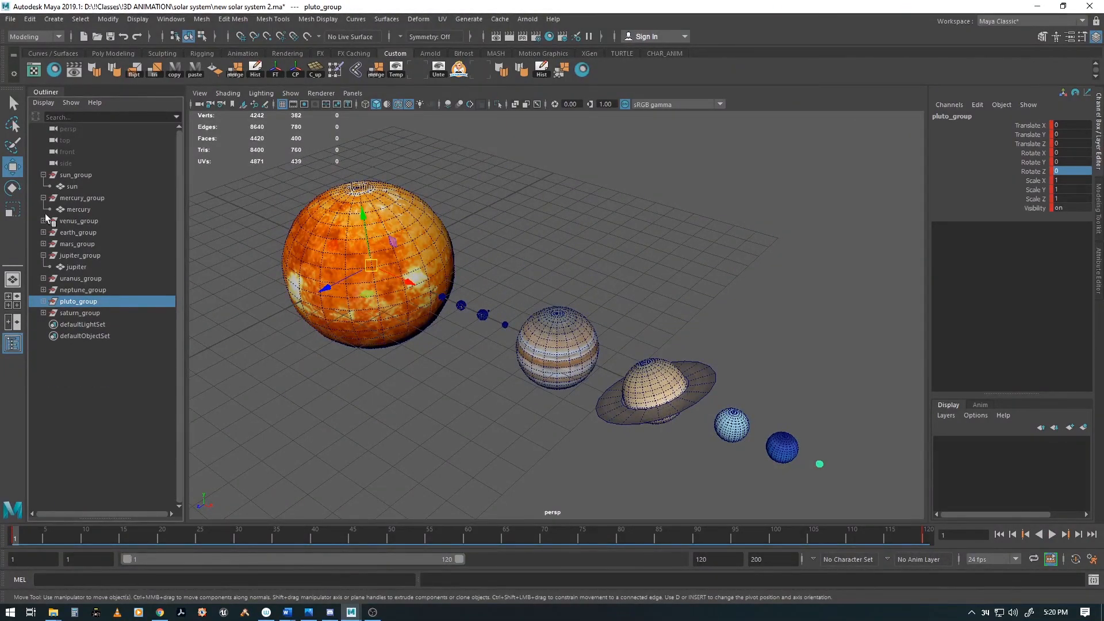
{"action": "left_click", "coordinate": [44, 198]}
{"action": "left_click", "coordinate": [43, 175]}
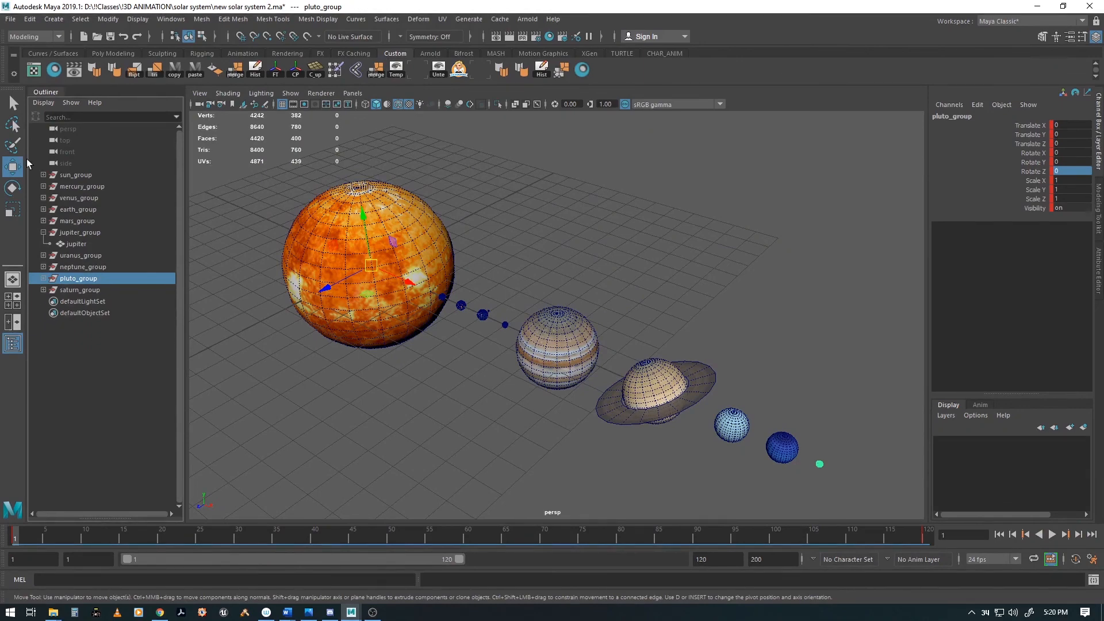
Scrub through the animation of the whole solar system, return to frame 1, and save the scene.
{"action": "left_click_drag", "start_coordinate": [717, 343], "coordinate": [524, 334], "text": "alt"}
{"action": "mouse_move", "coordinate": [36, 521]}
{"action": "left_mouse_down"}
{"action": "mouse_move", "coordinate": [241, 535]}
{"action": "mouse_move", "coordinate": [838, 518]}
{"action": "mouse_move", "coordinate": [784, 537]}
{"action": "mouse_move", "coordinate": [171, 522]}
{"action": "mouse_move", "coordinate": [14, 535]}
{"action": "left_mouse_up"}
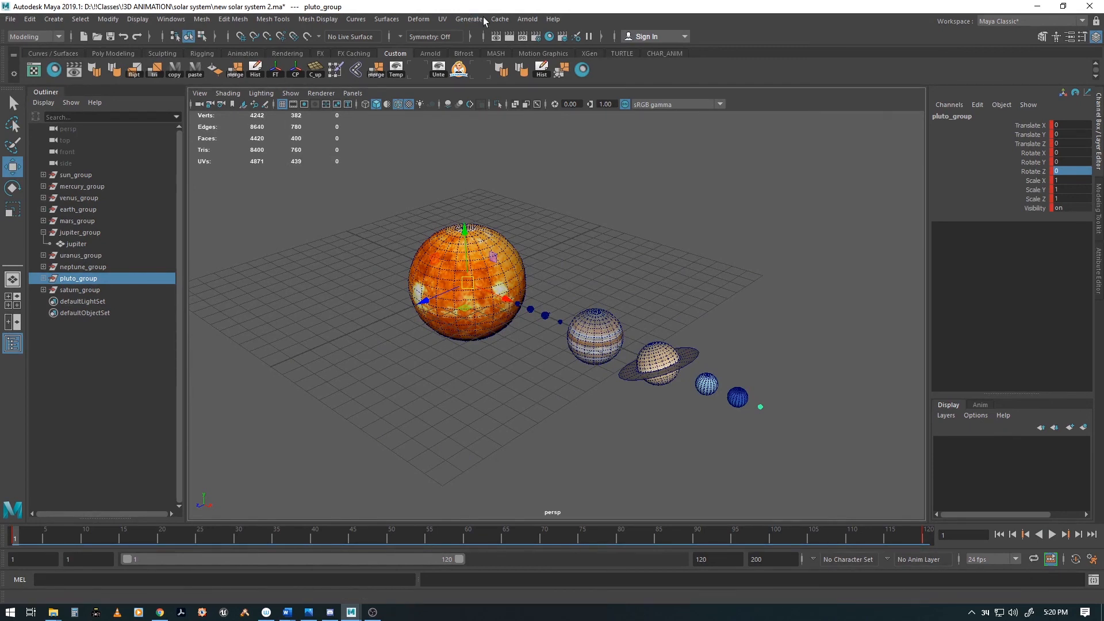
{"action": "key", "text": "ctrl+s"}
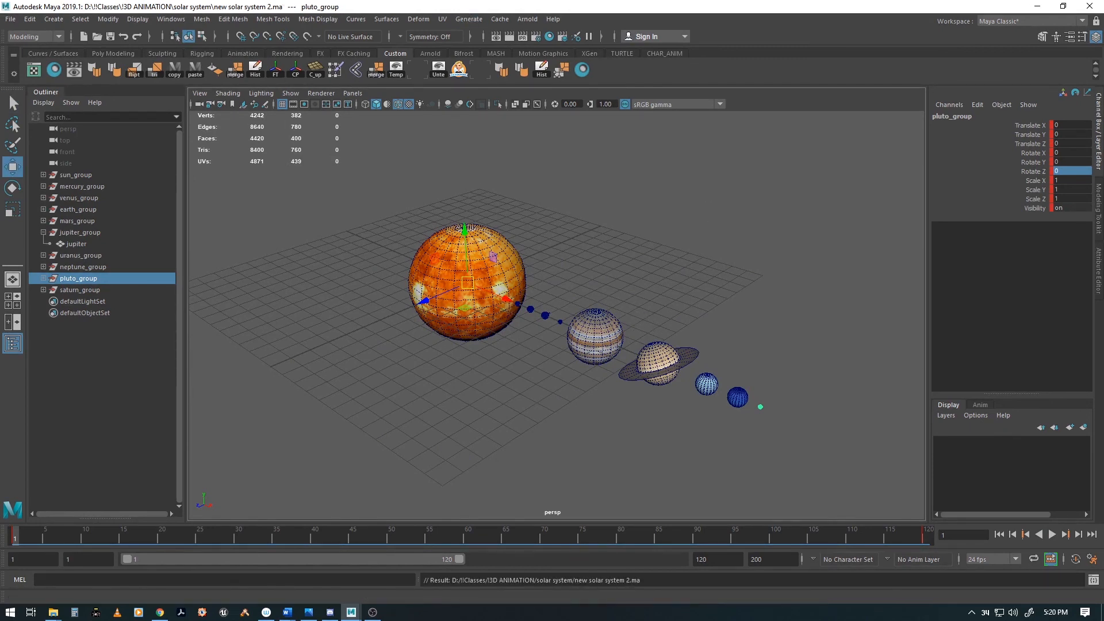